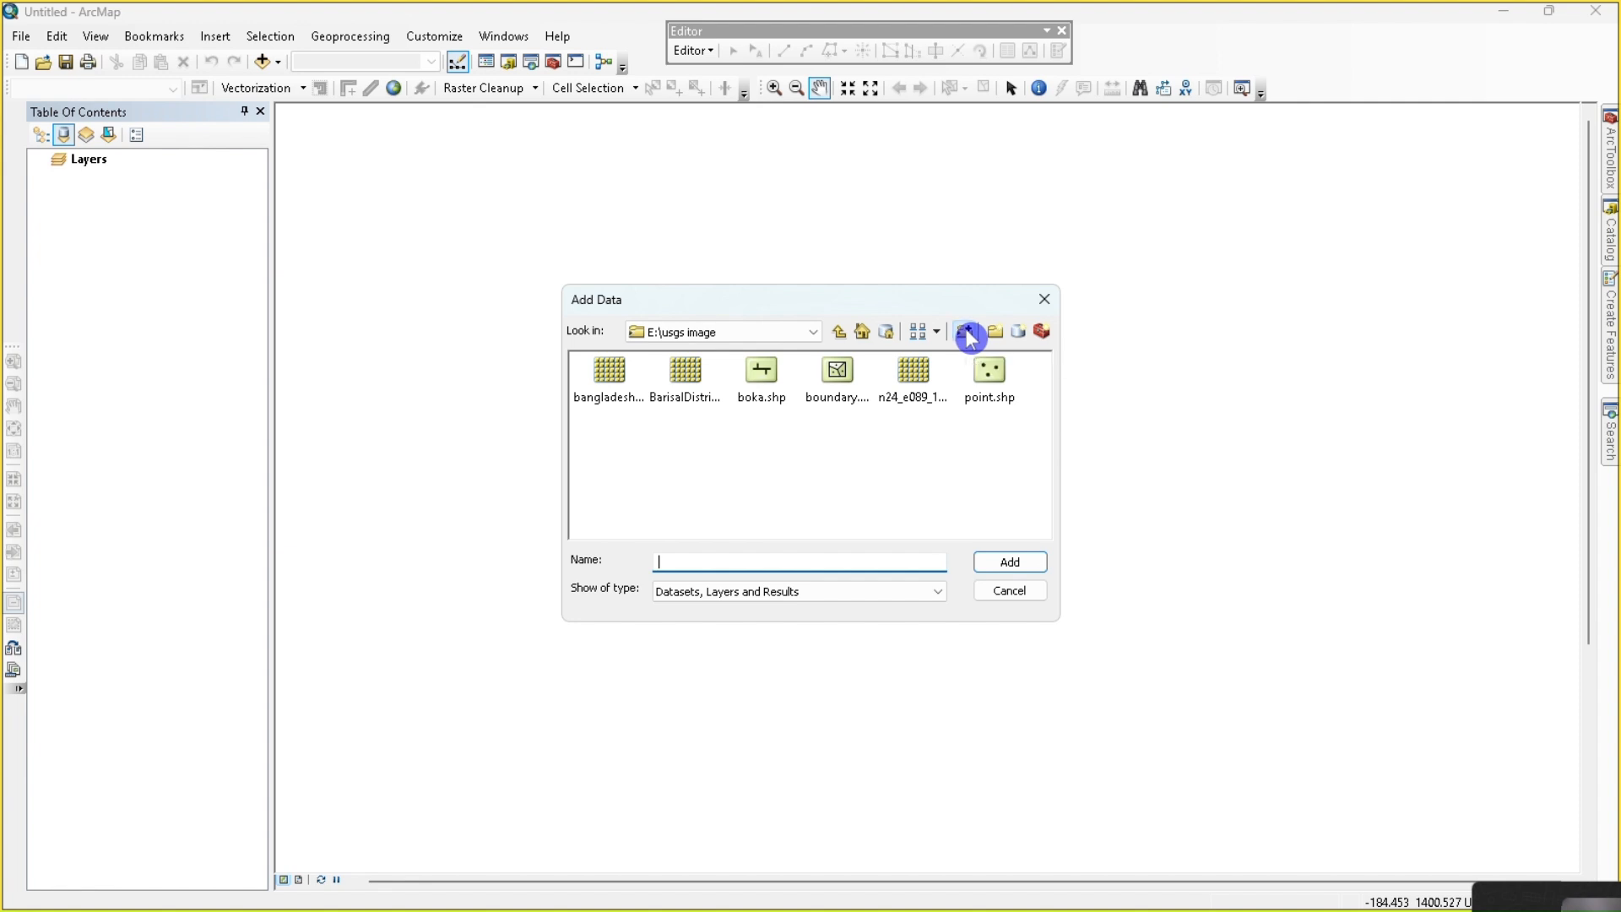
- Connect to the folder E:\GIS_Lab_01_for_friends and add the image 360px-BholaDistrict.jpg from it to the map
click(970, 335)
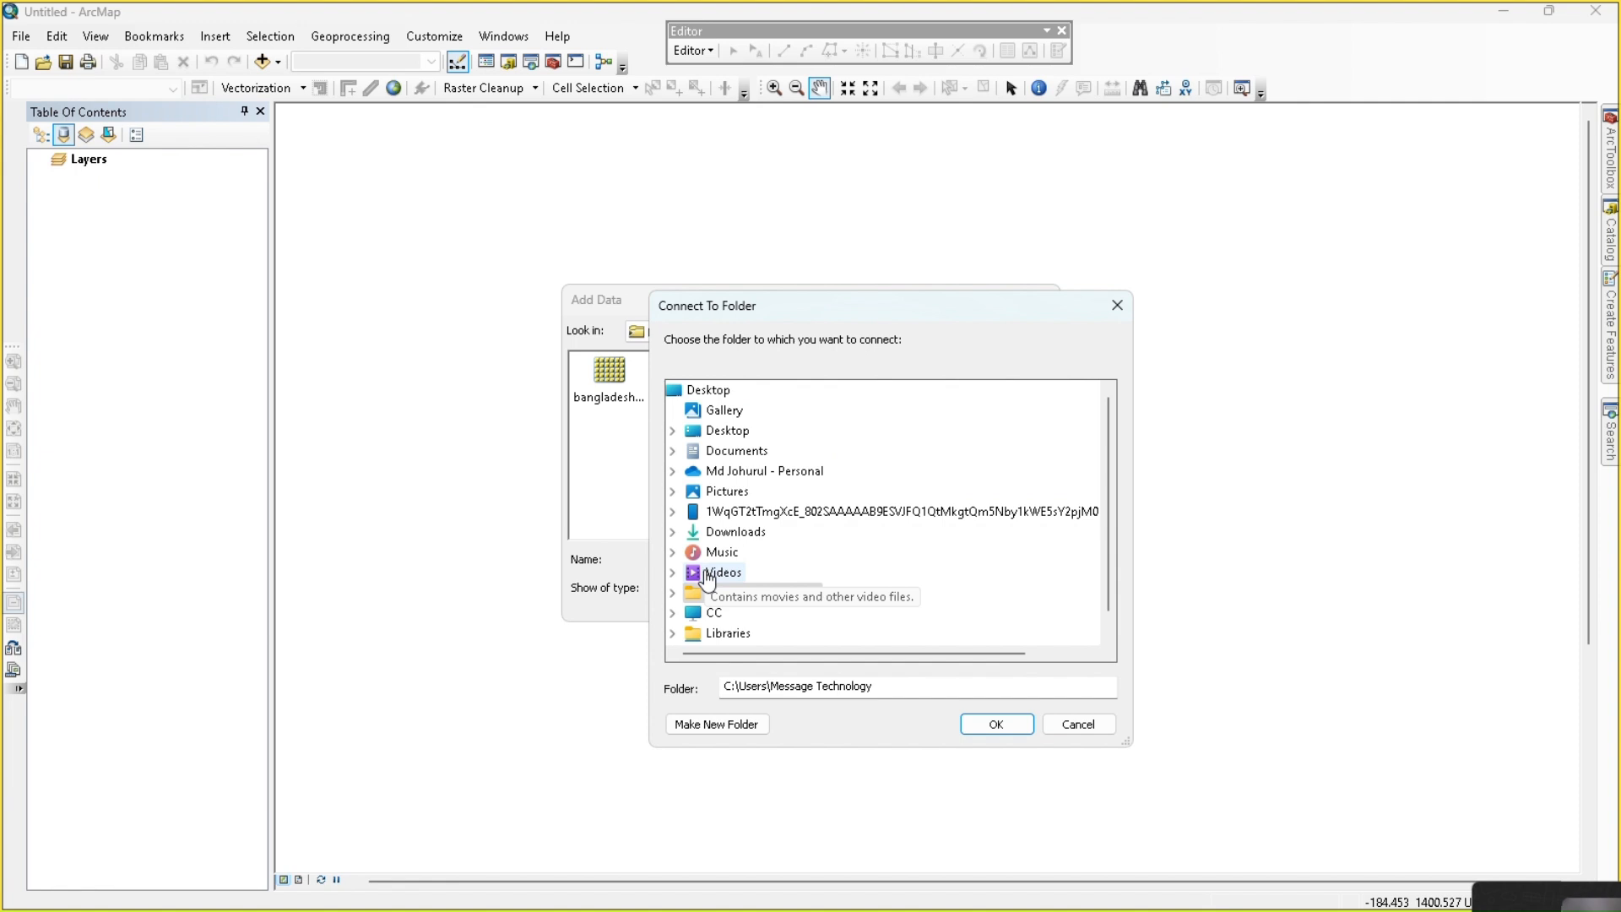
double_click(718, 619)
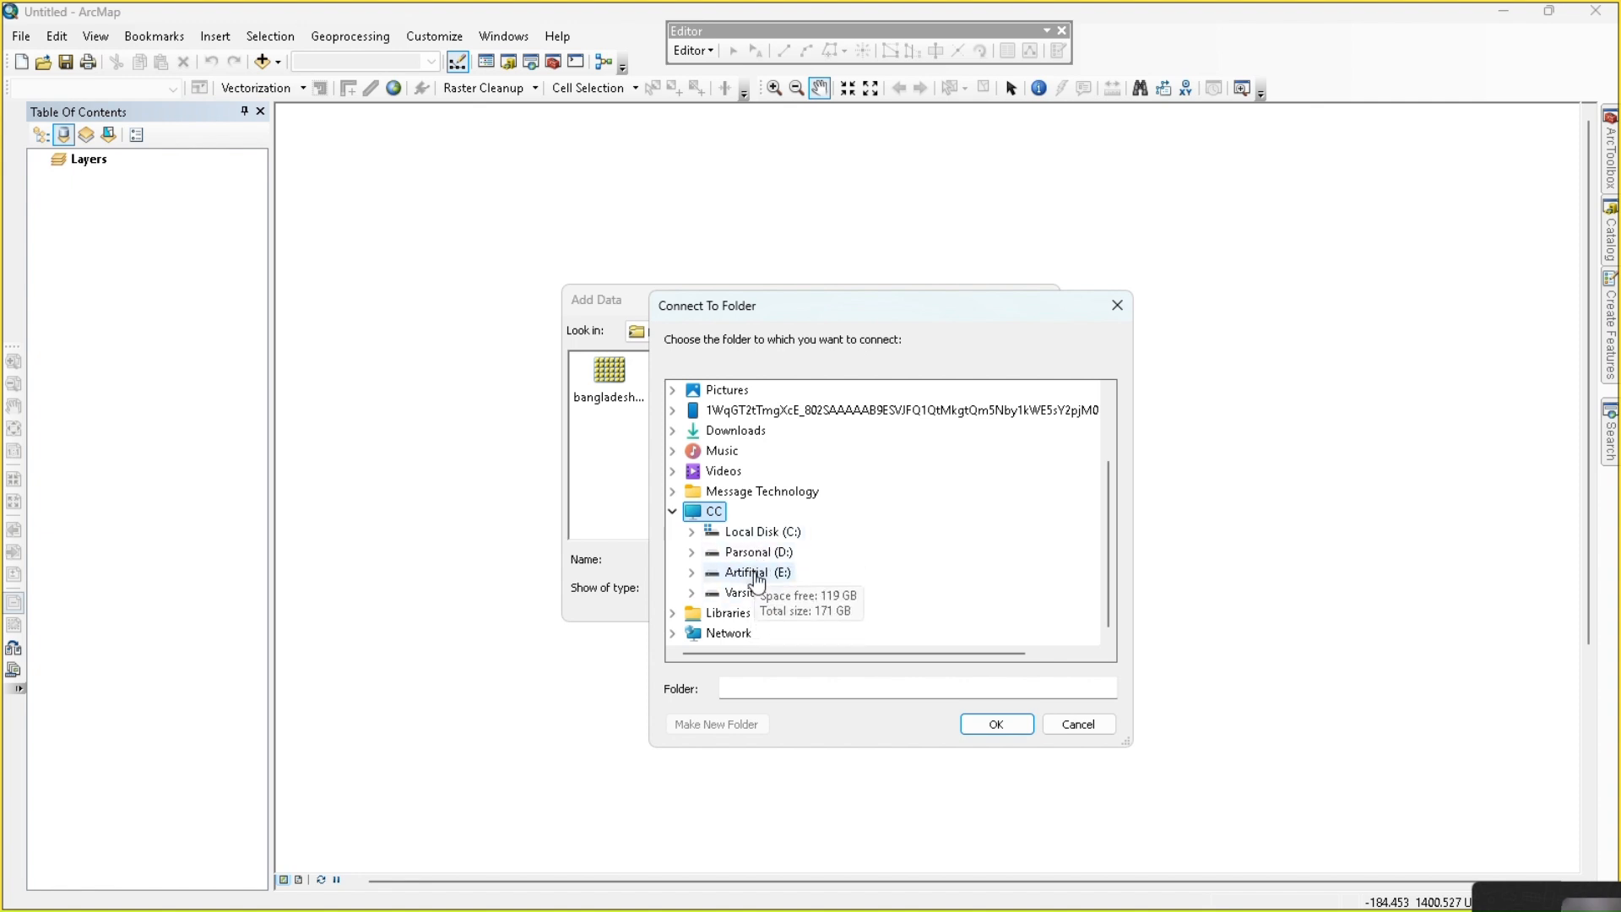
double_click(746, 573)
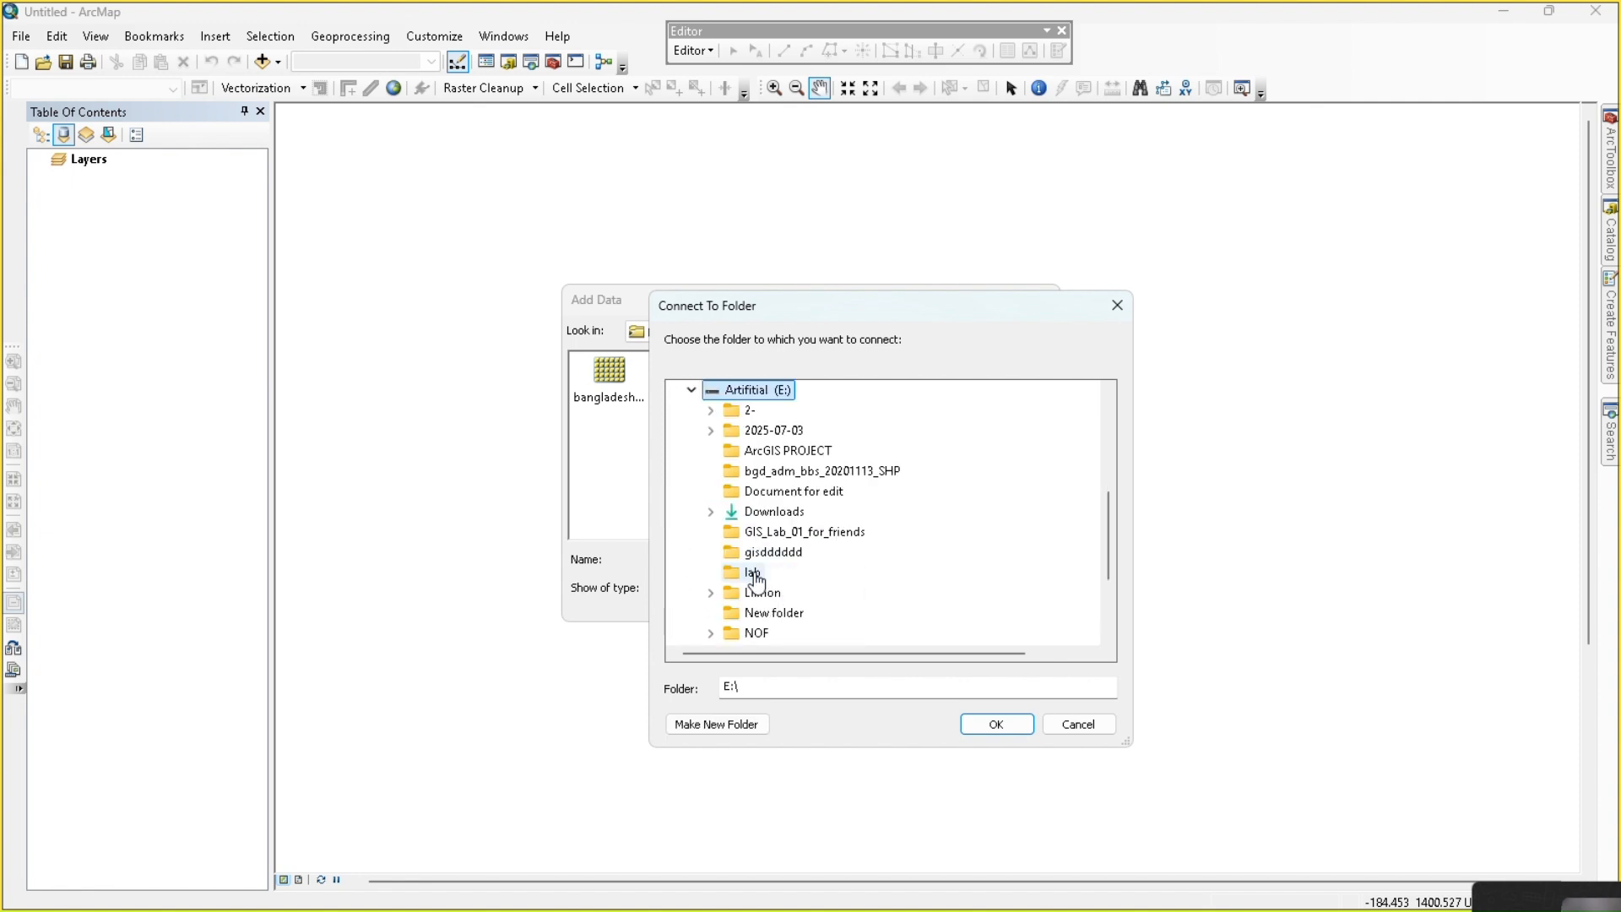
click(771, 536)
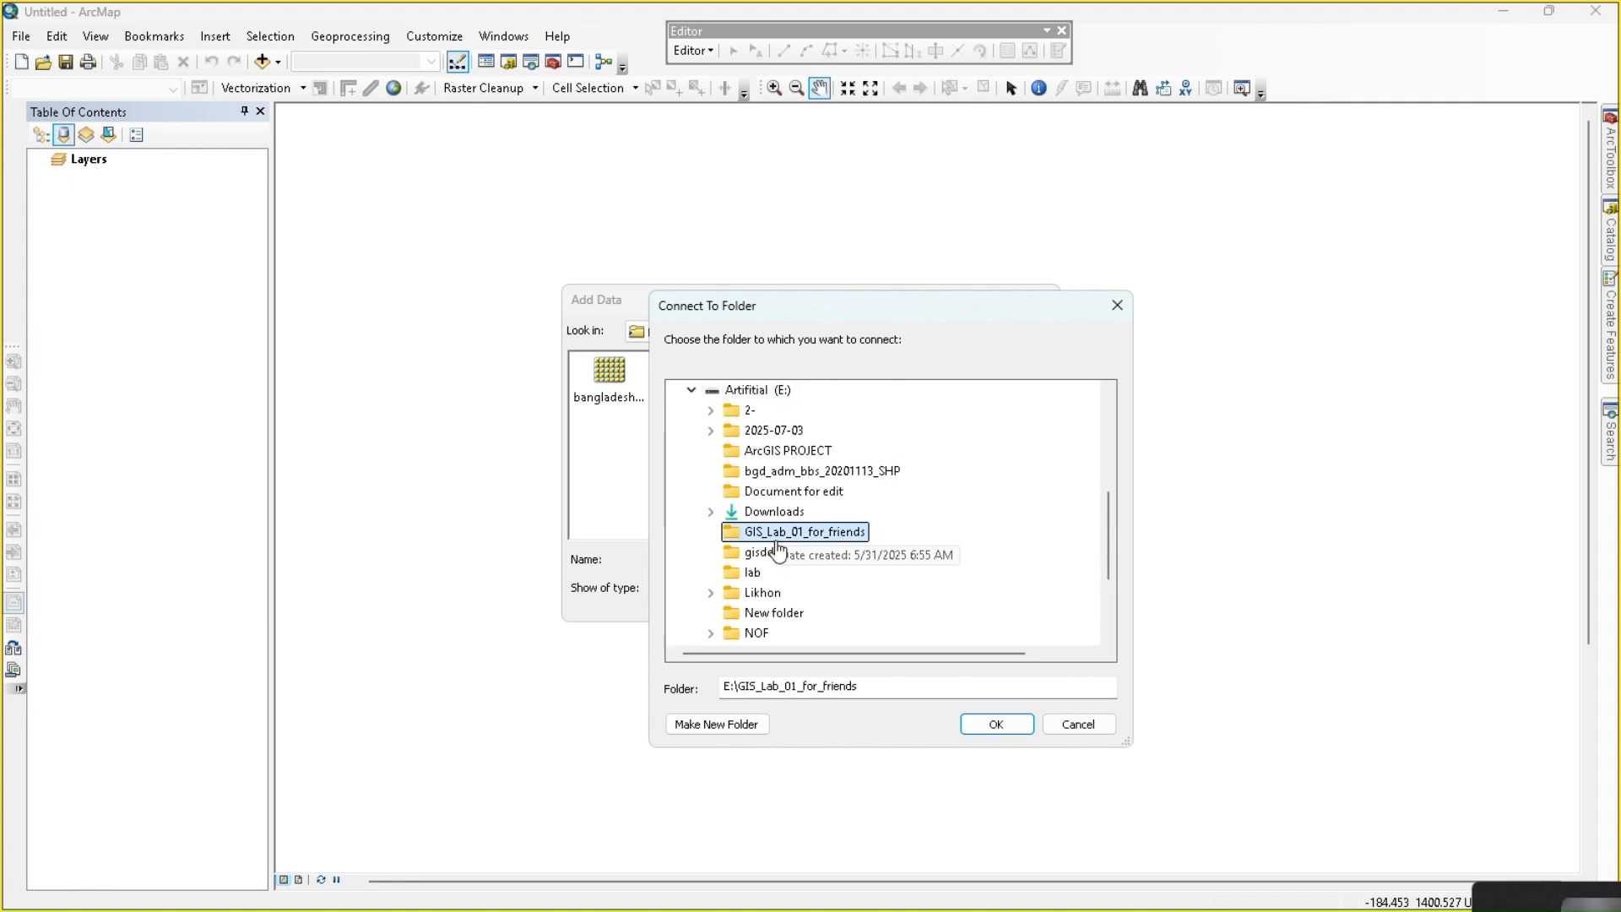
click(993, 723)
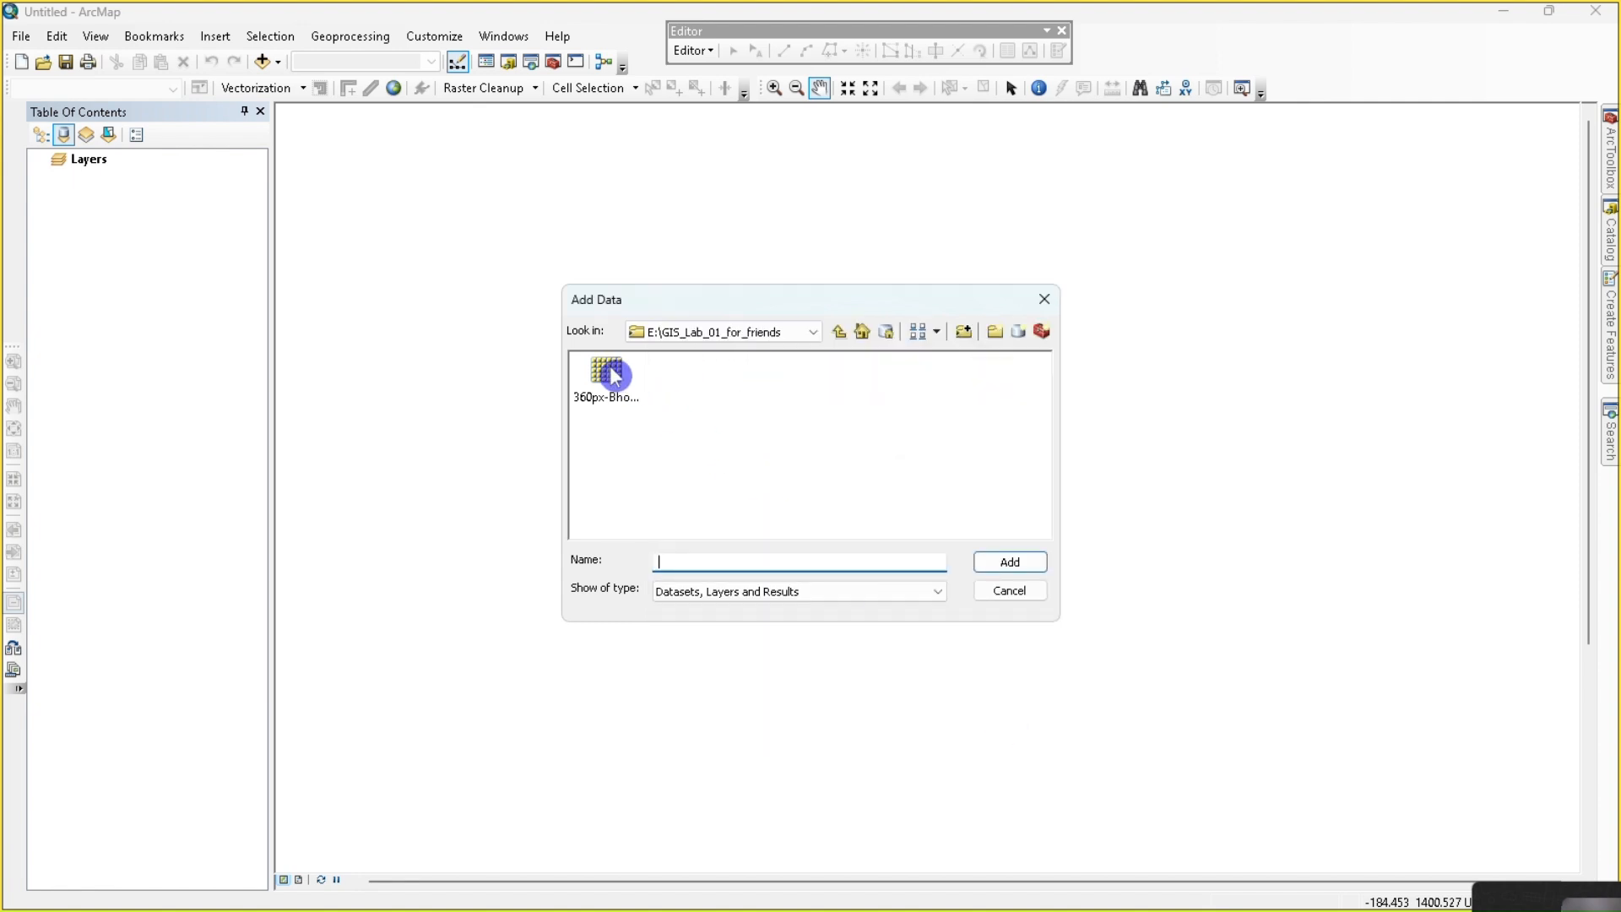
click(614, 372)
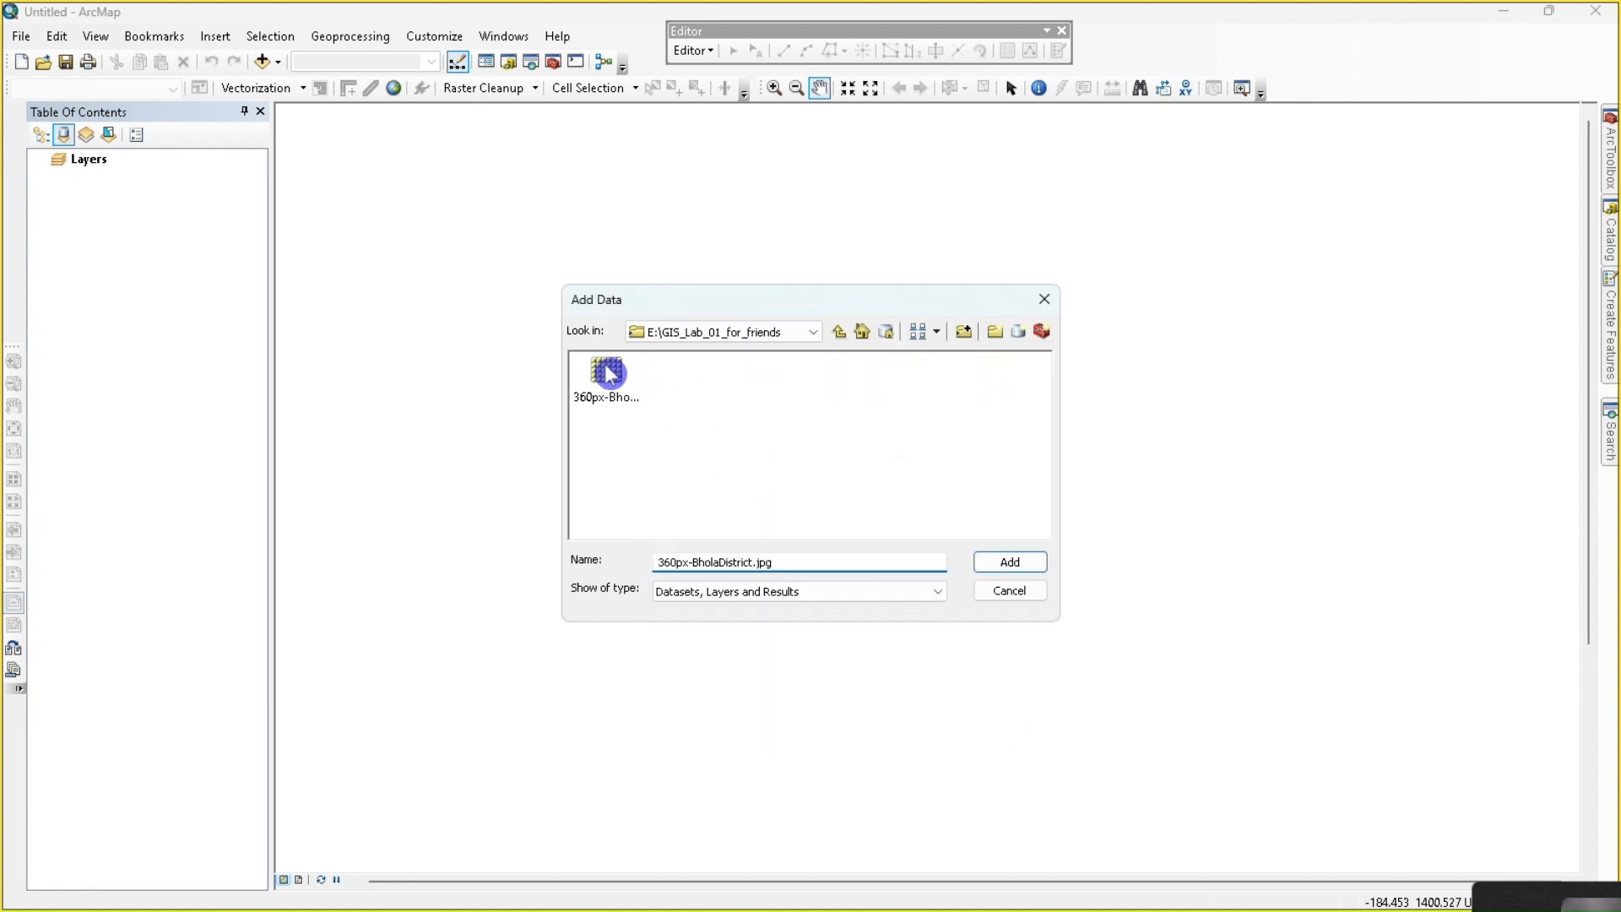
click(1030, 571)
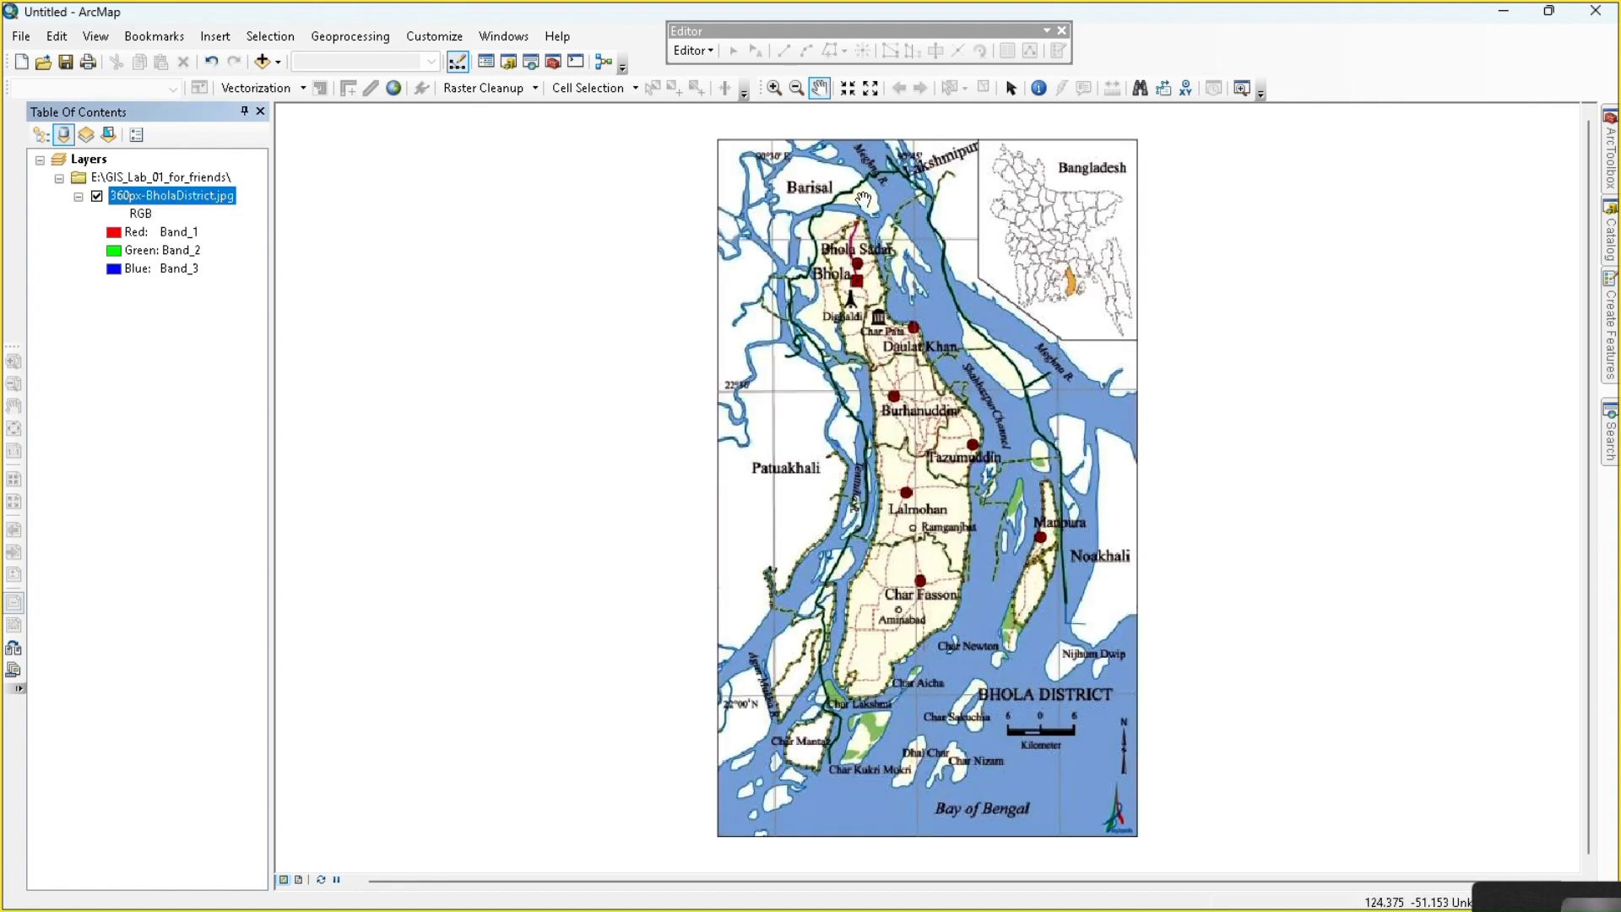
click(698, 37)
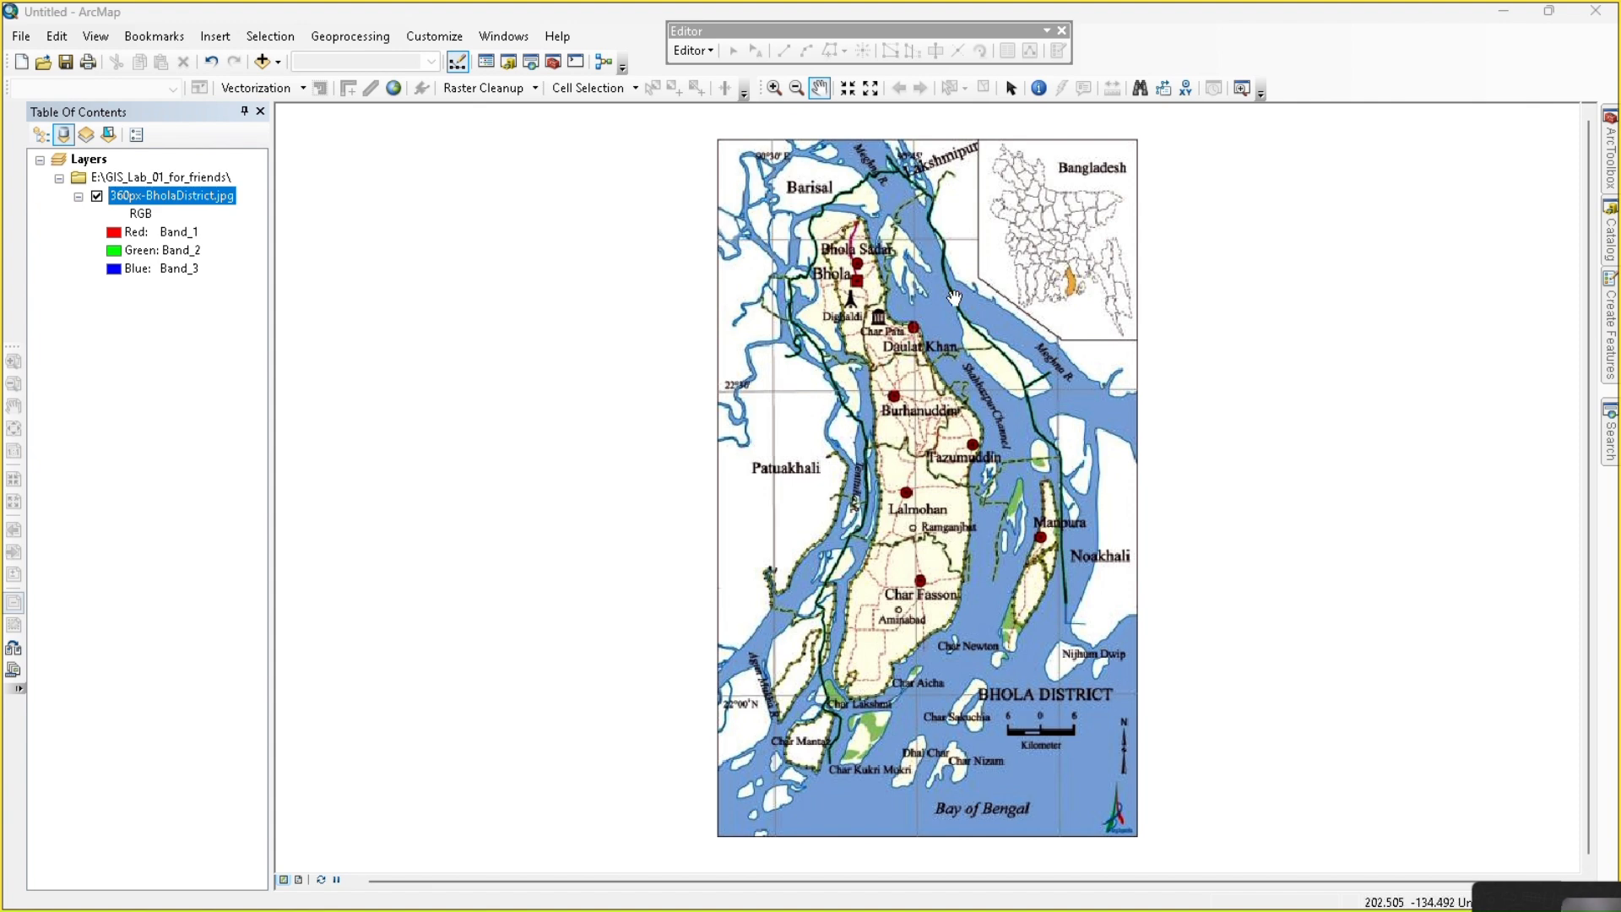
drag(936, 302, 806, 308)
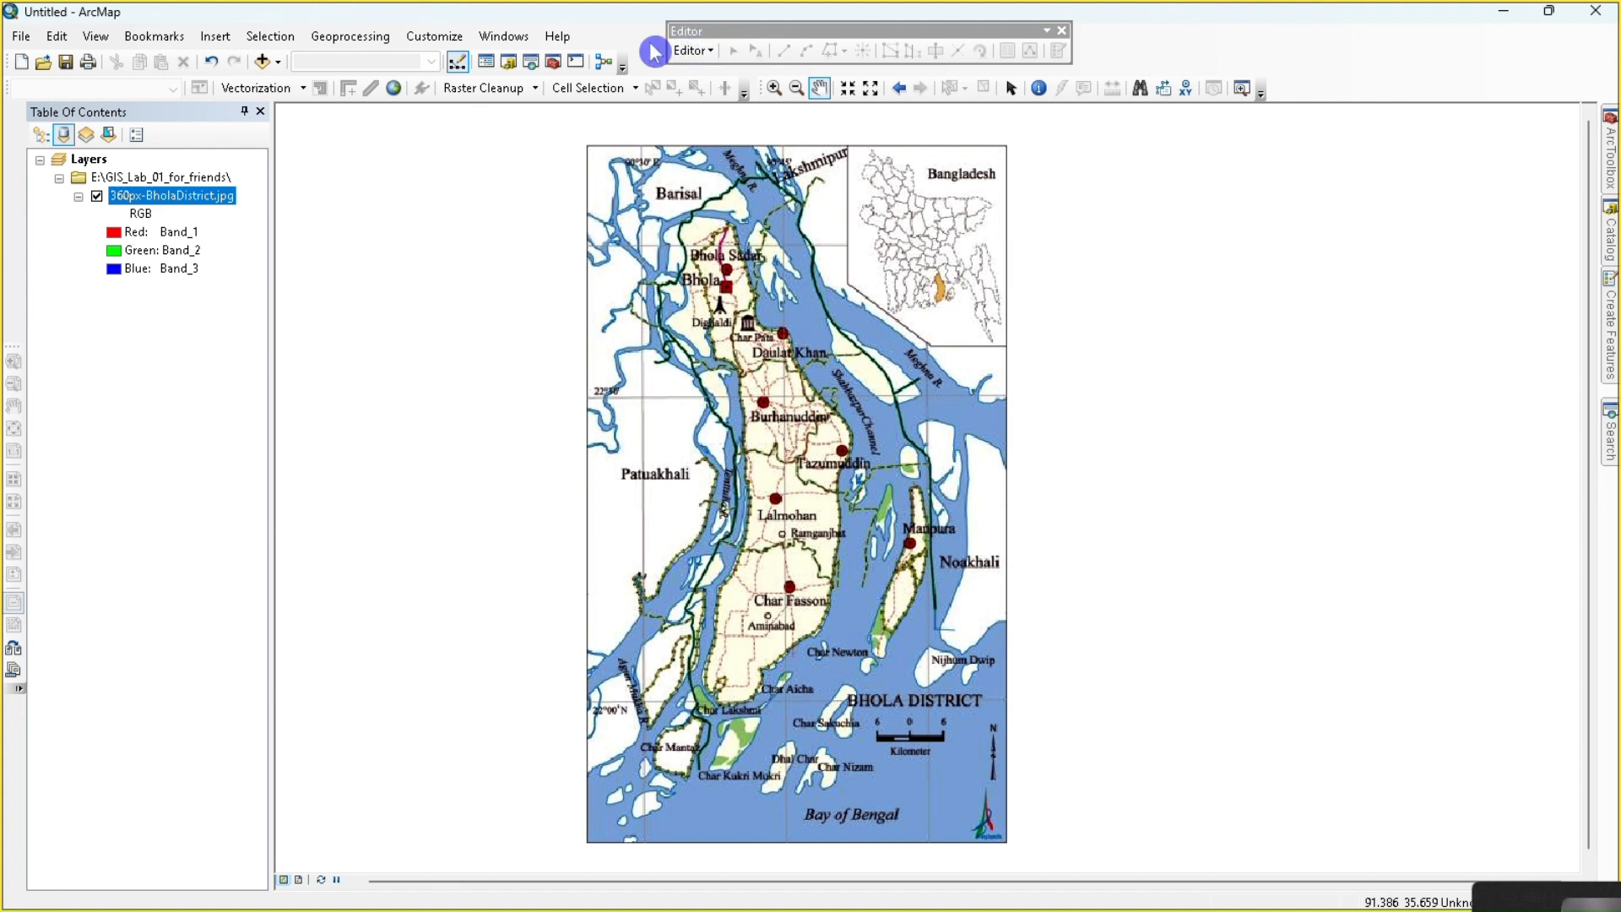
click(199, 361)
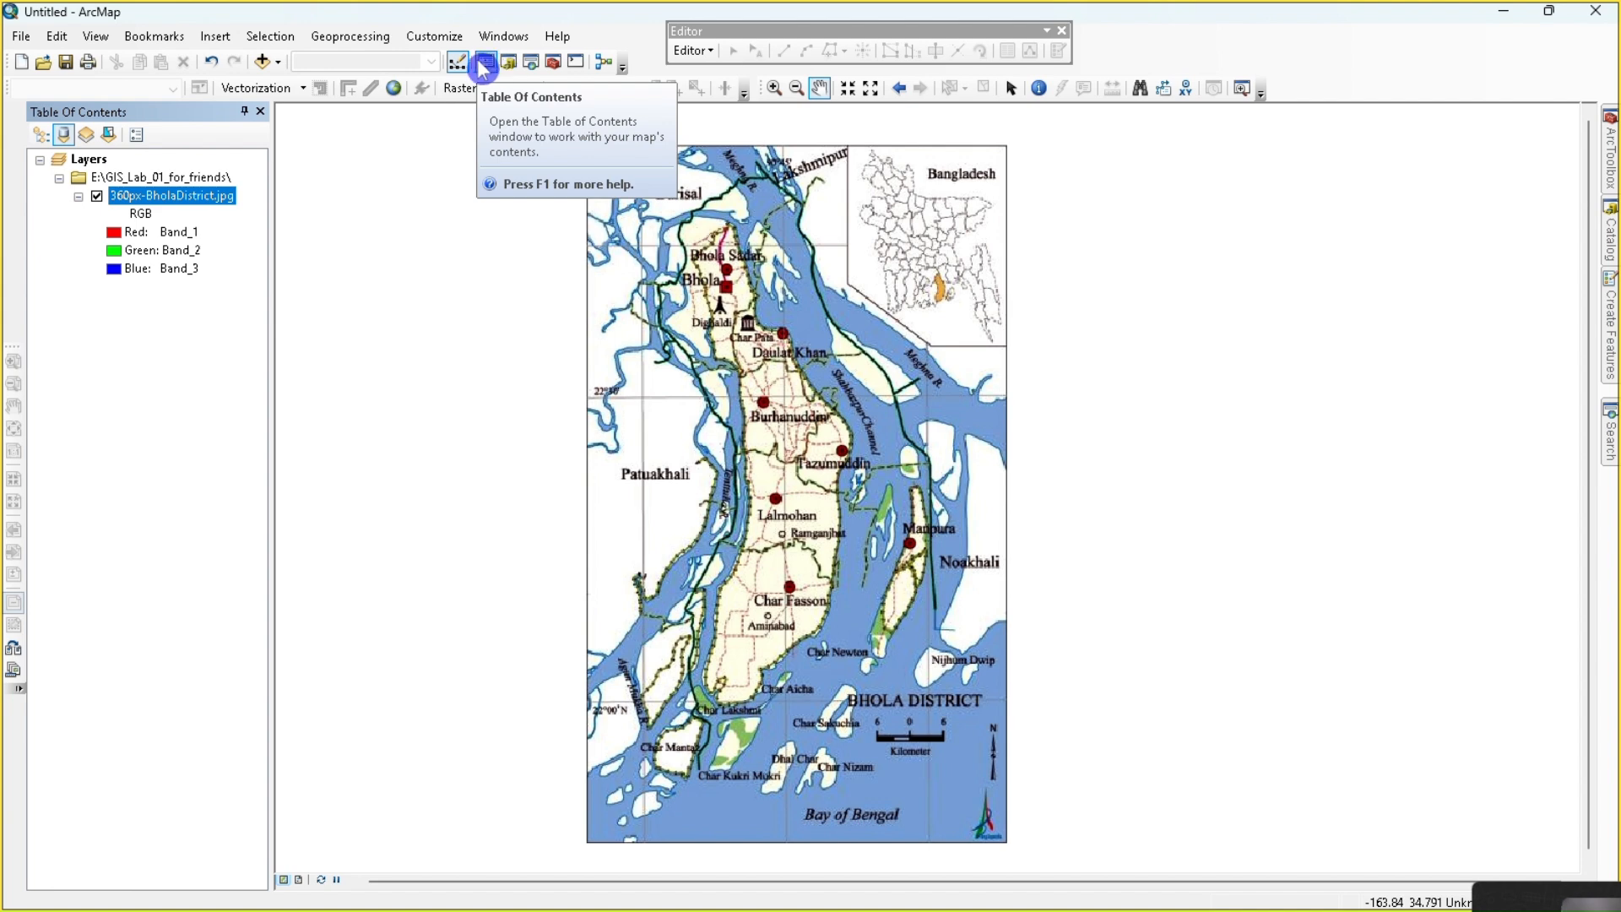
click(502, 37)
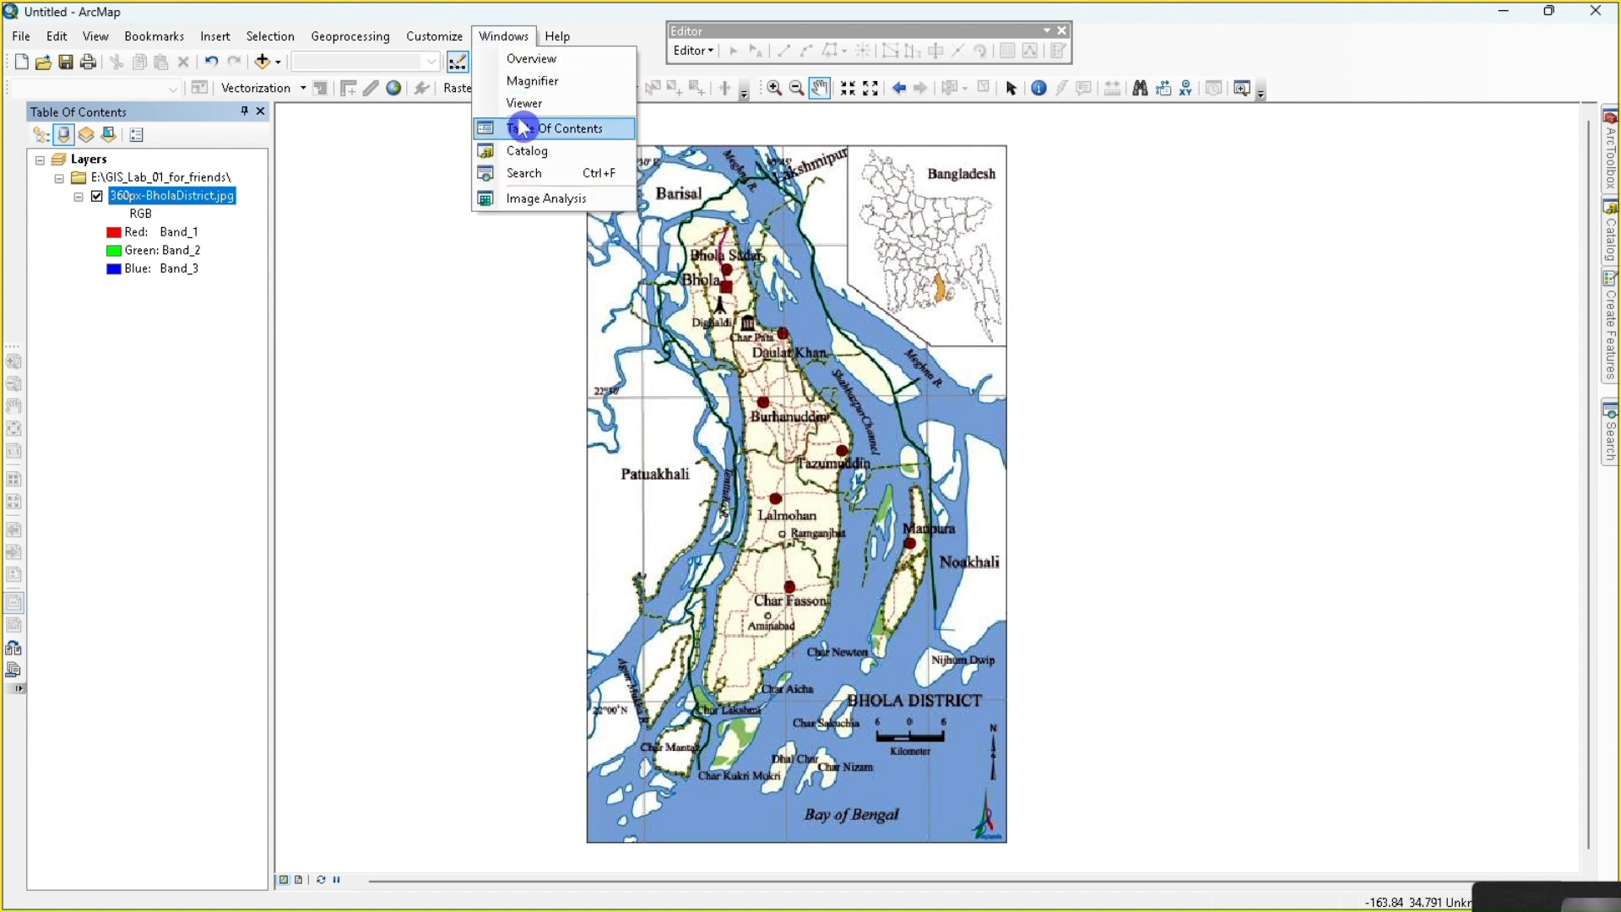
click(443, 153)
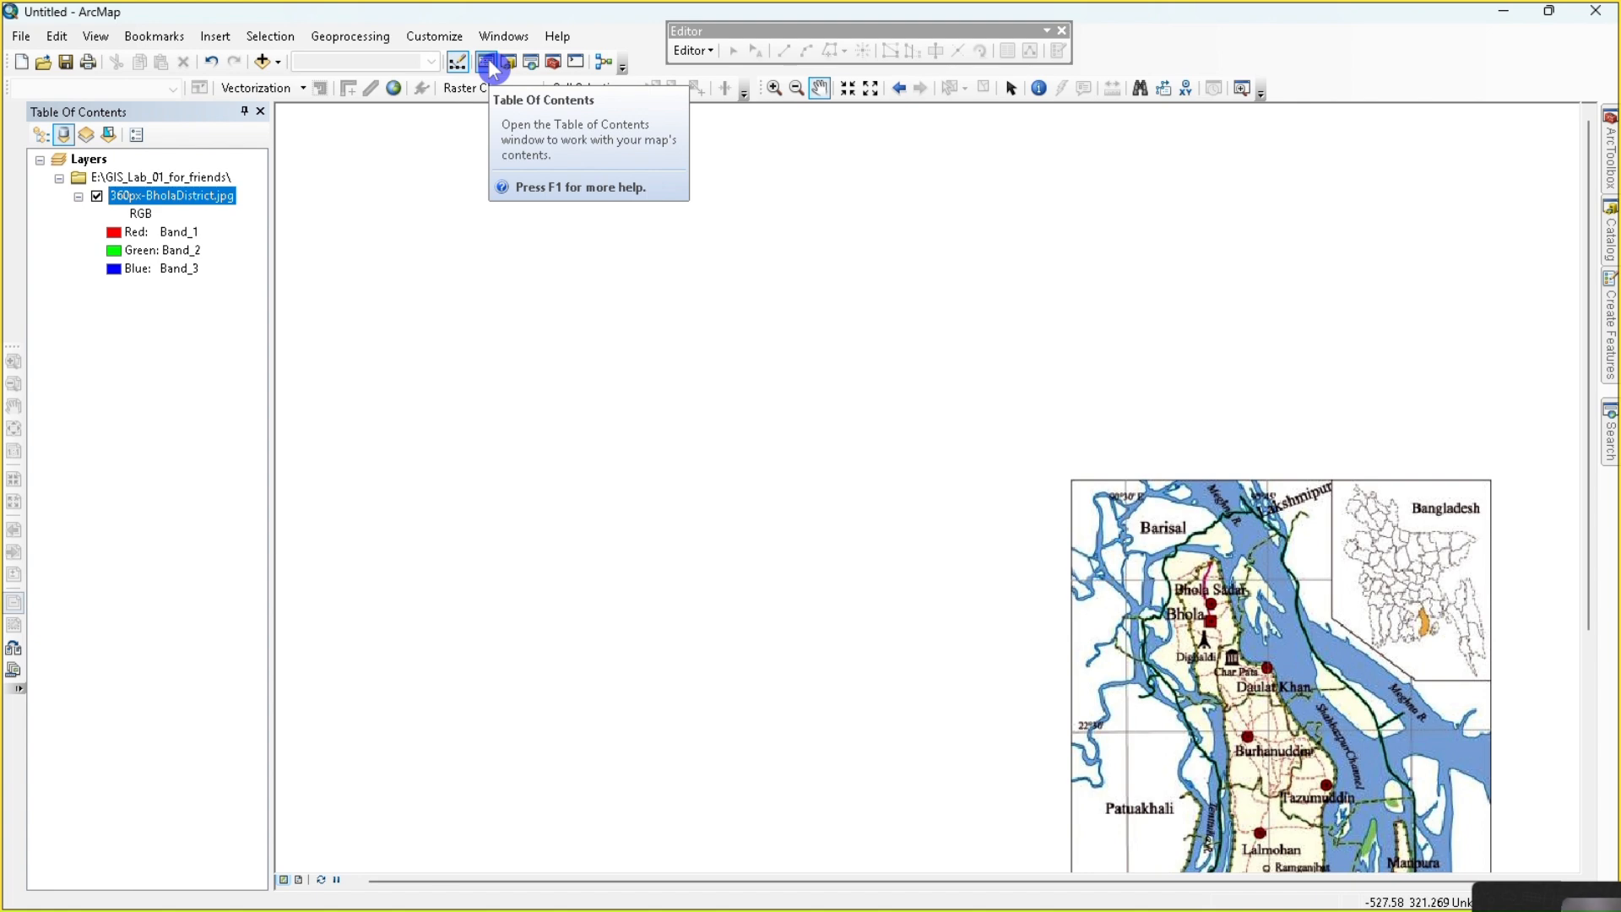
drag(1155, 529, 576, 274)
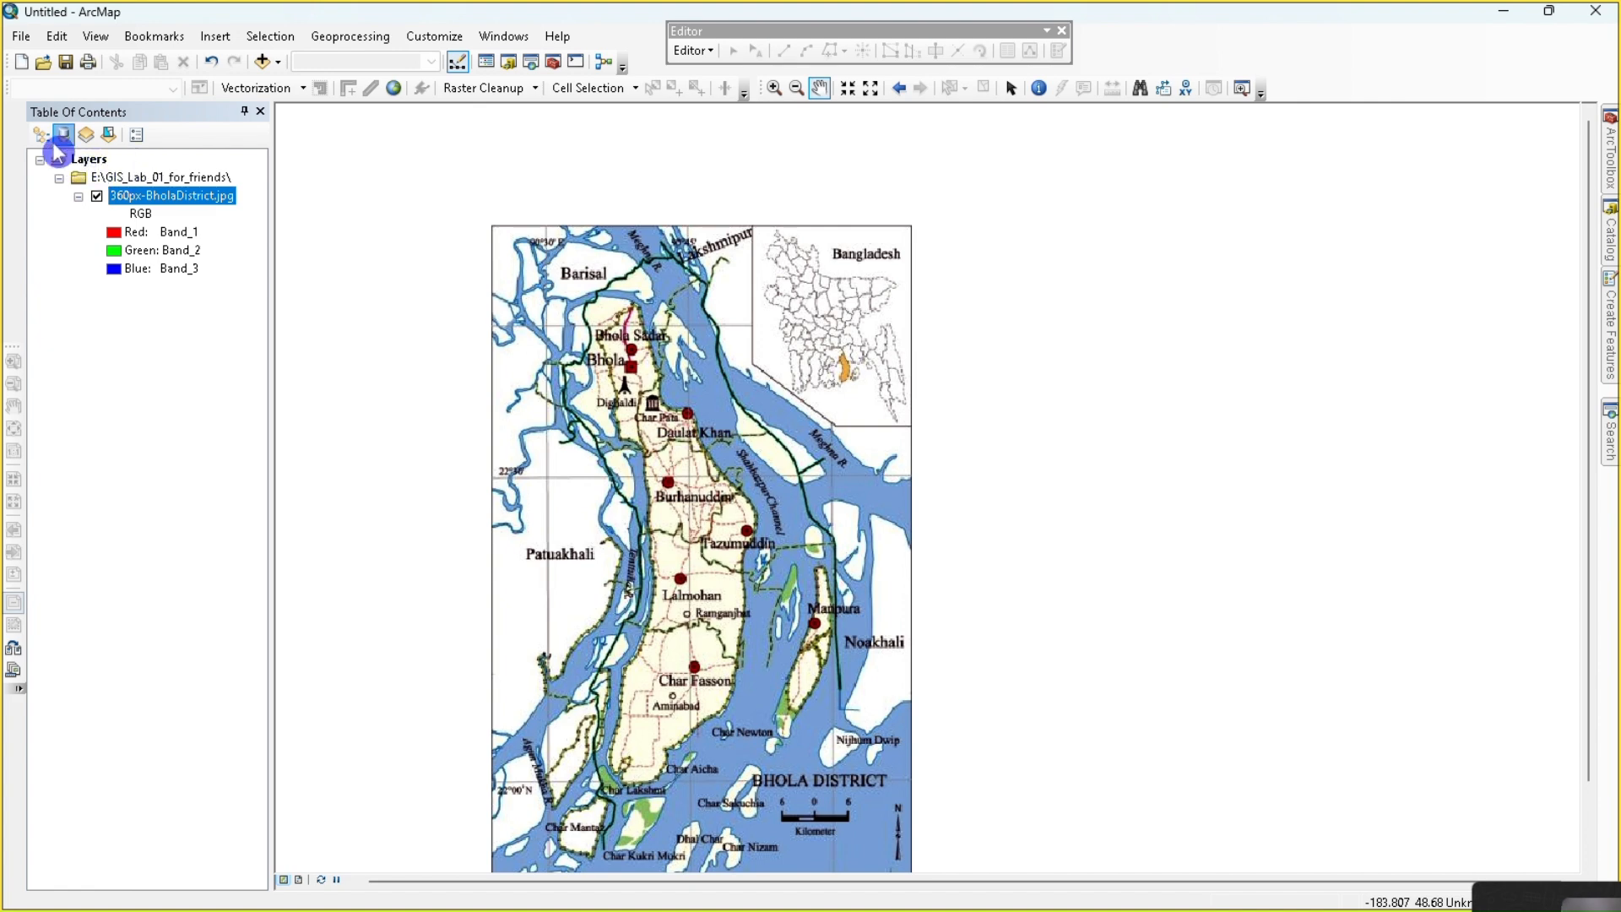
double_click(93, 158)
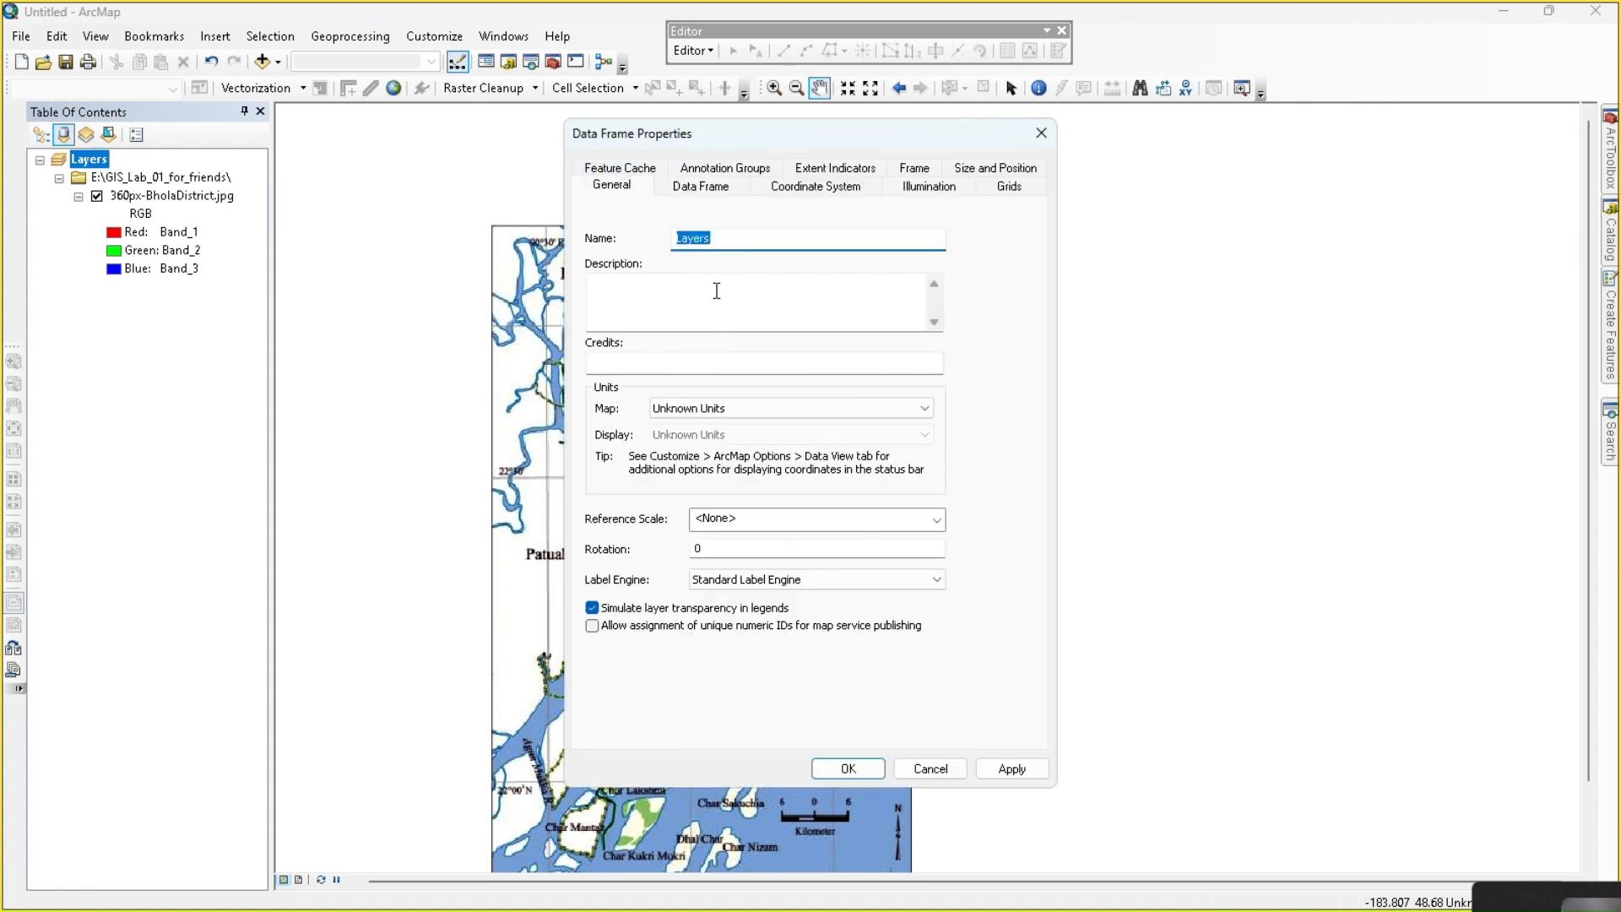
click(1041, 134)
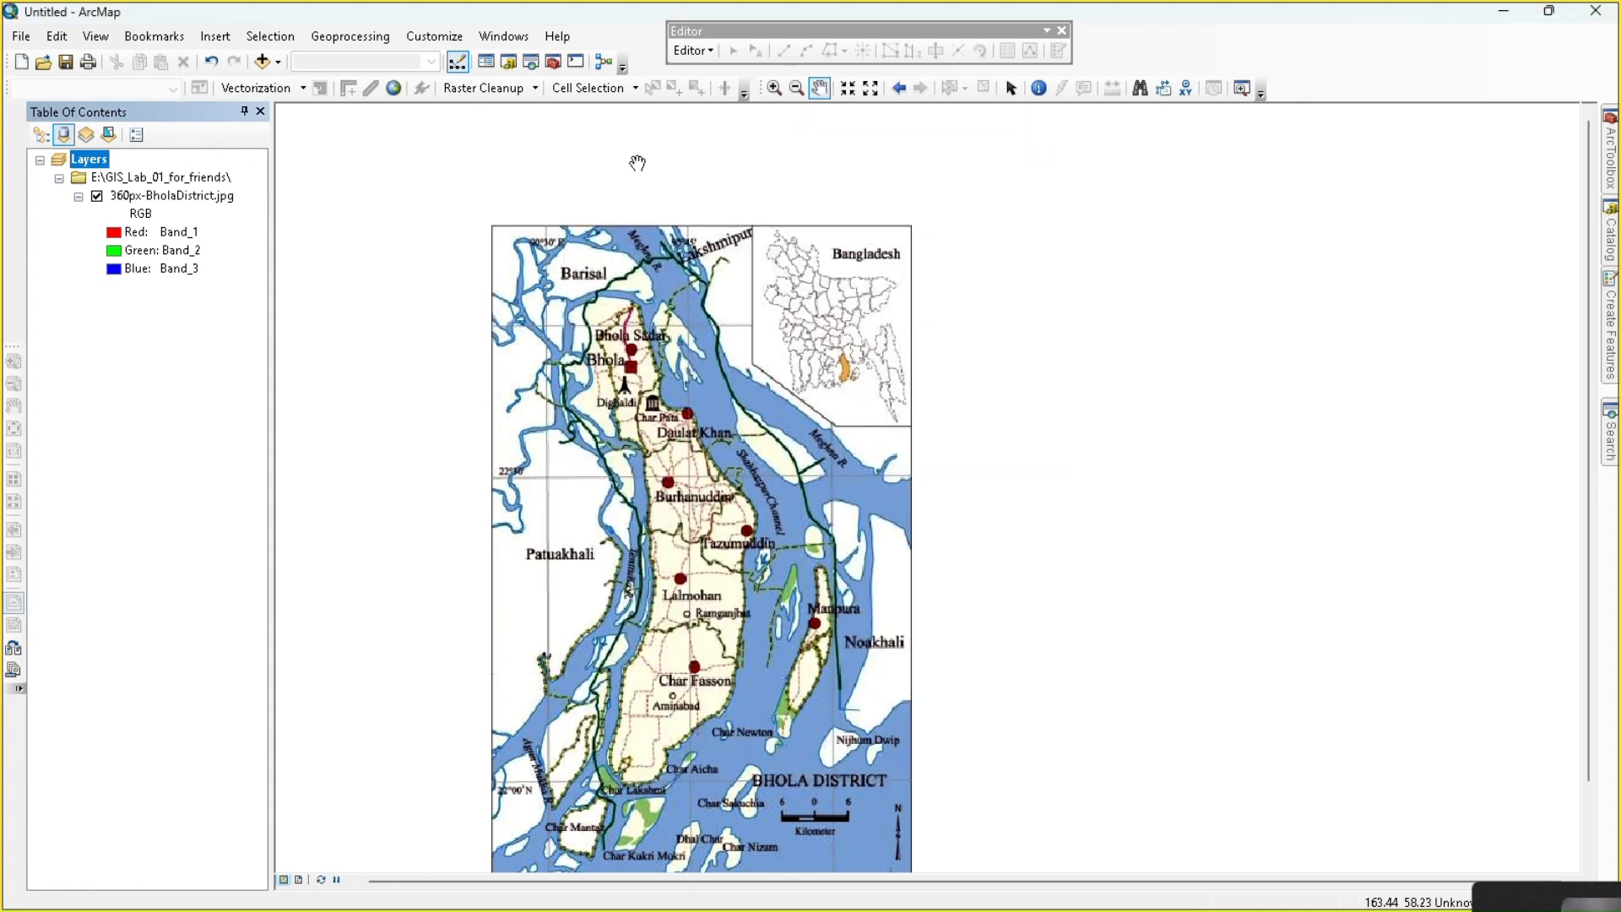
- Set the Layers data frame's coordinate system to Everest - Bangladesh, a geographic coordinate system for Asia
right_click(90, 160)
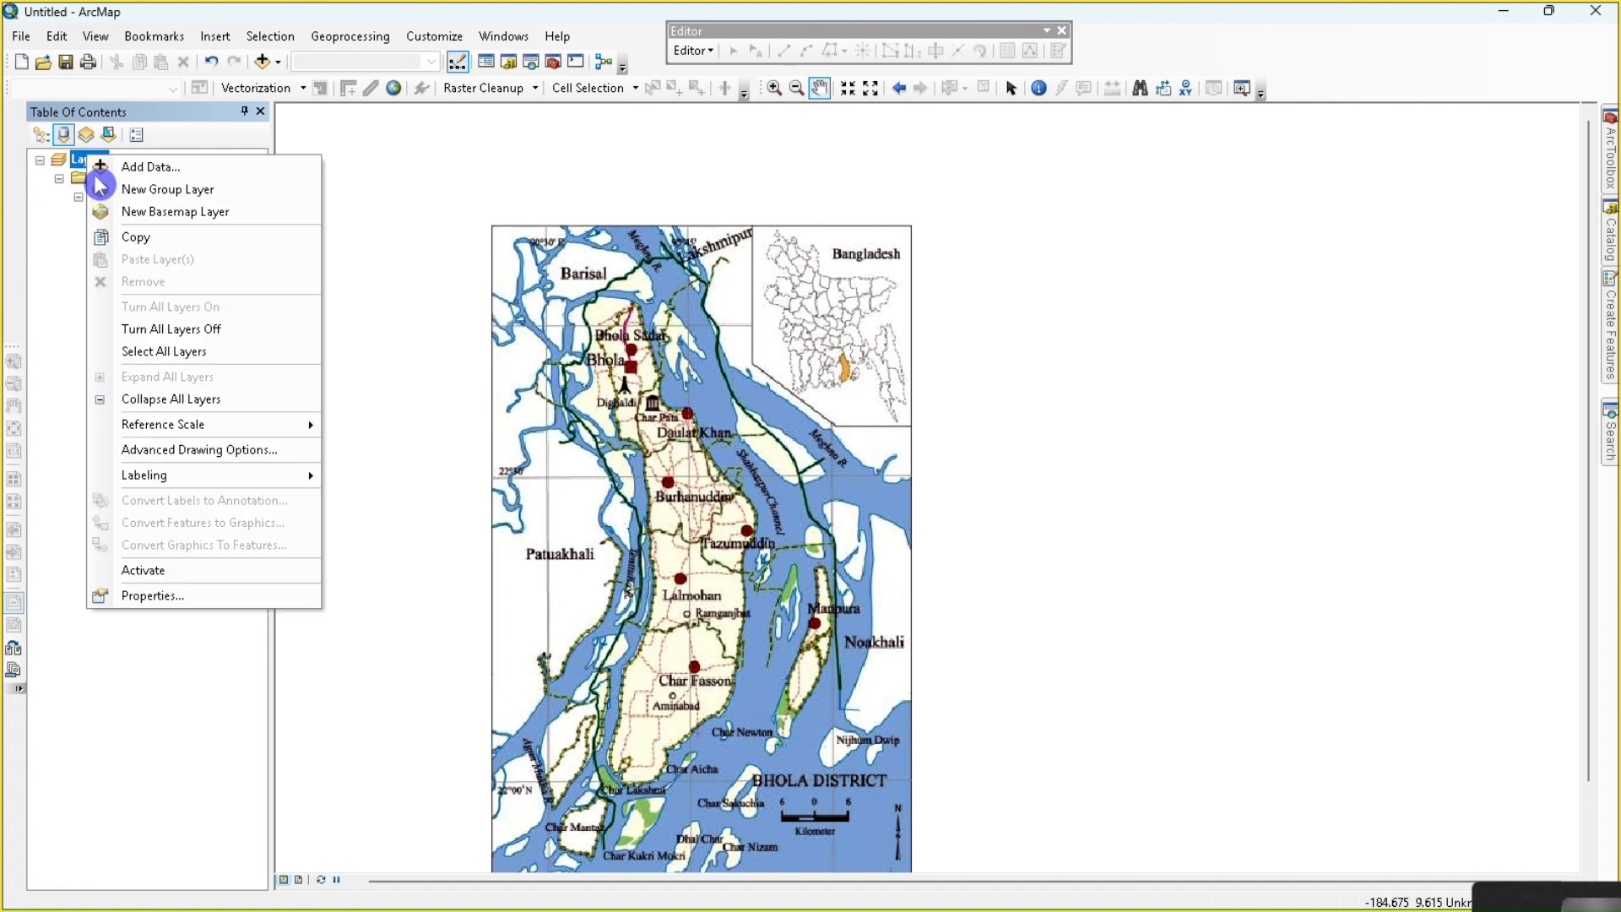
click(178, 595)
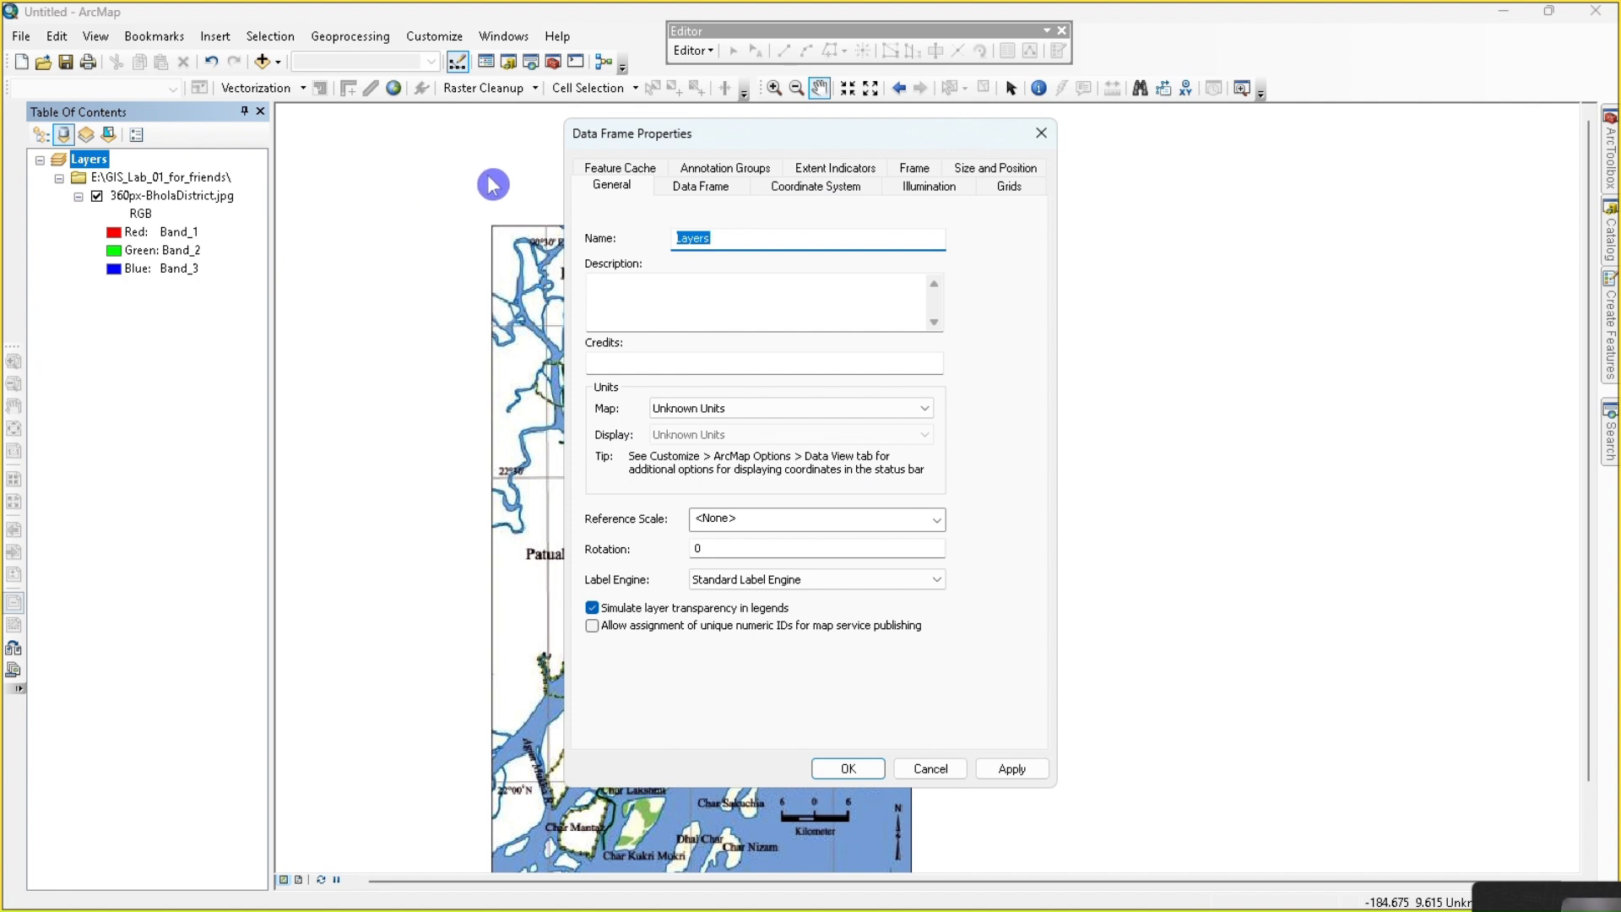
click(825, 183)
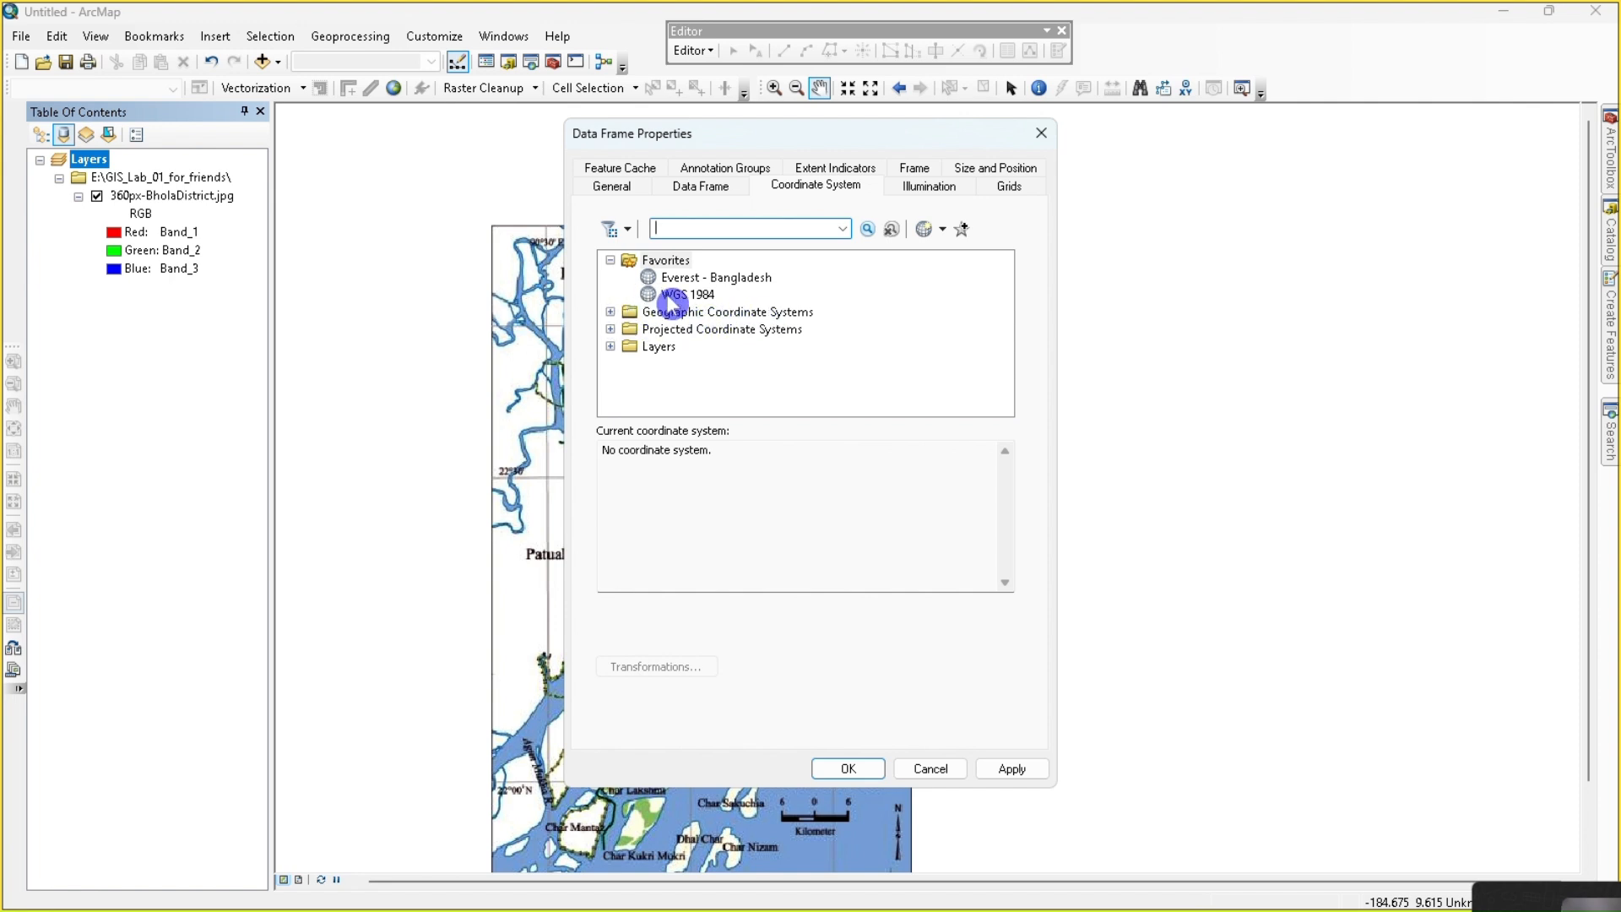
click(612, 312)
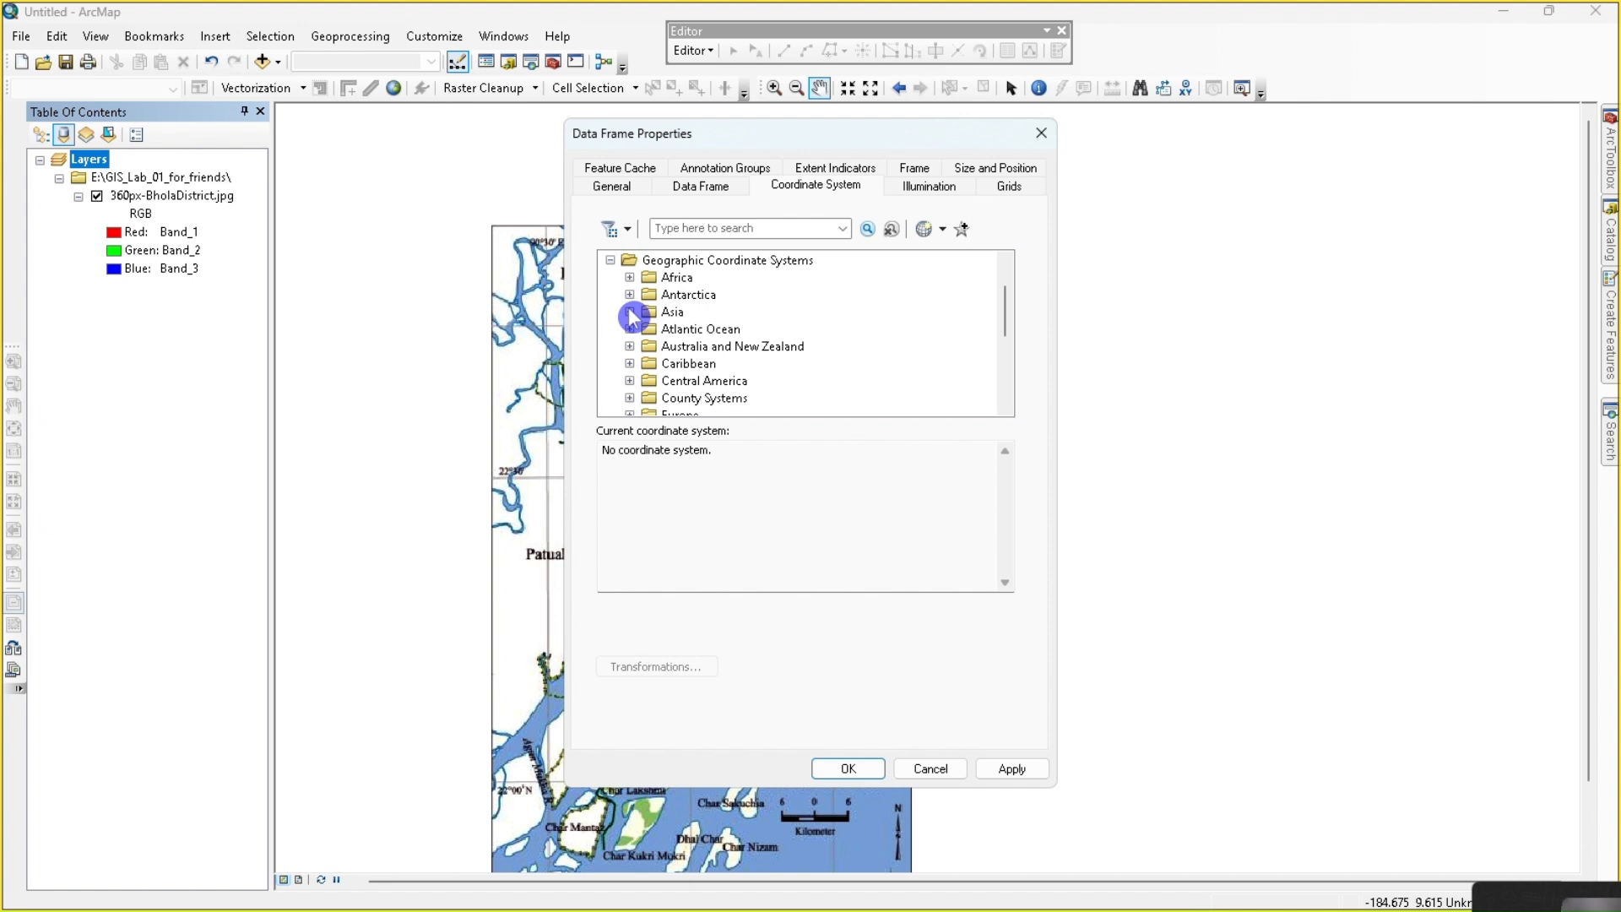
click(630, 312)
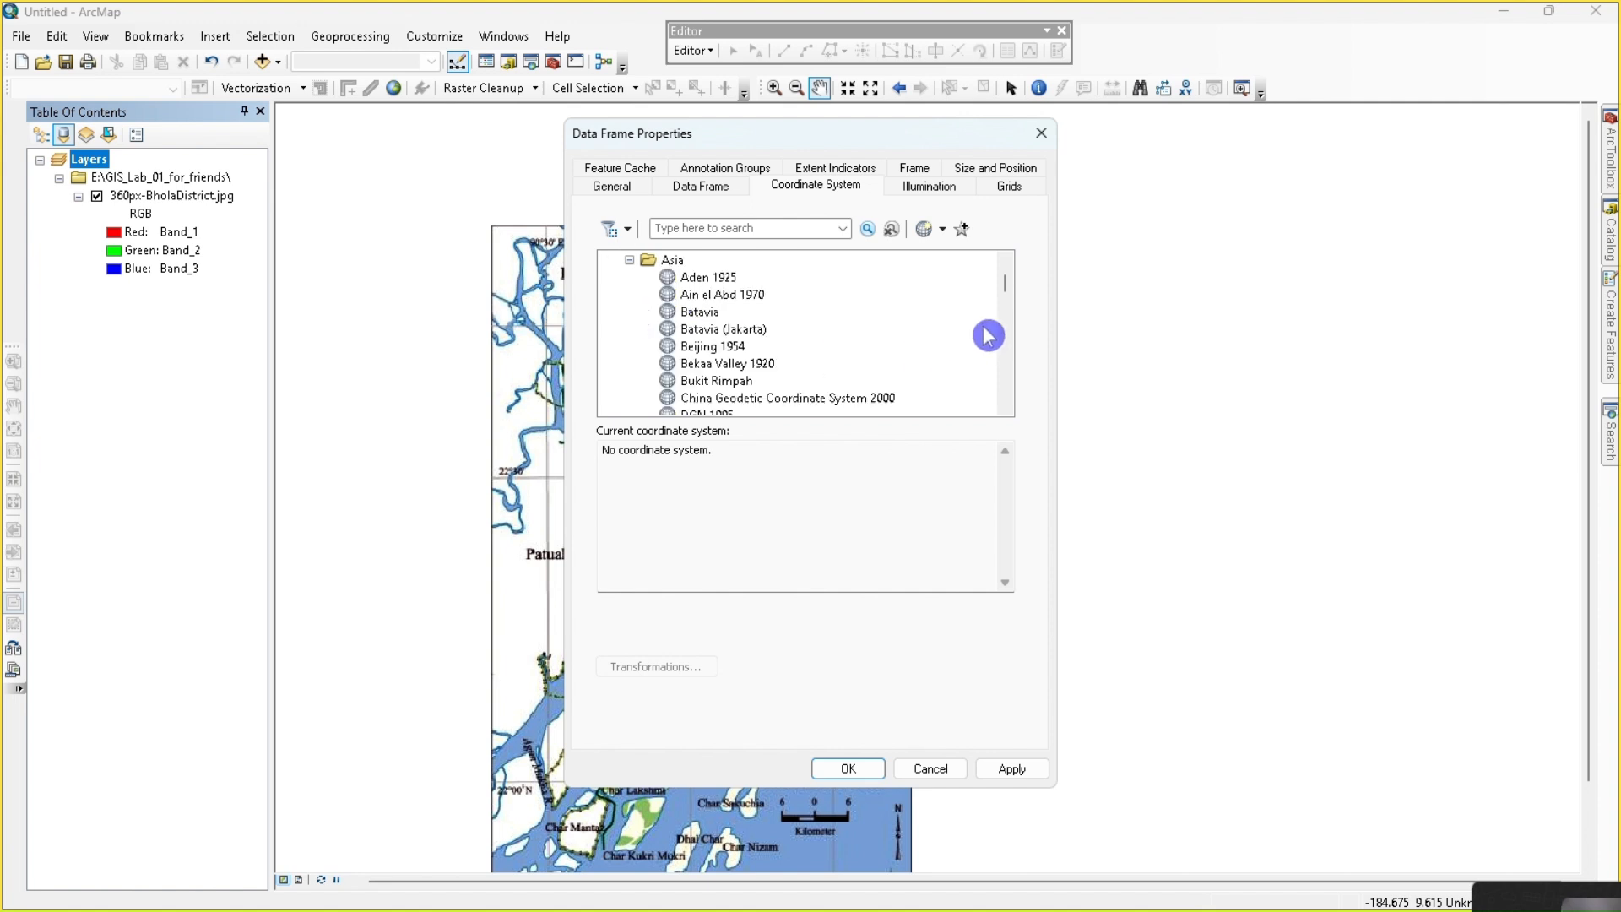
scroll(1003, 291, down, 4)
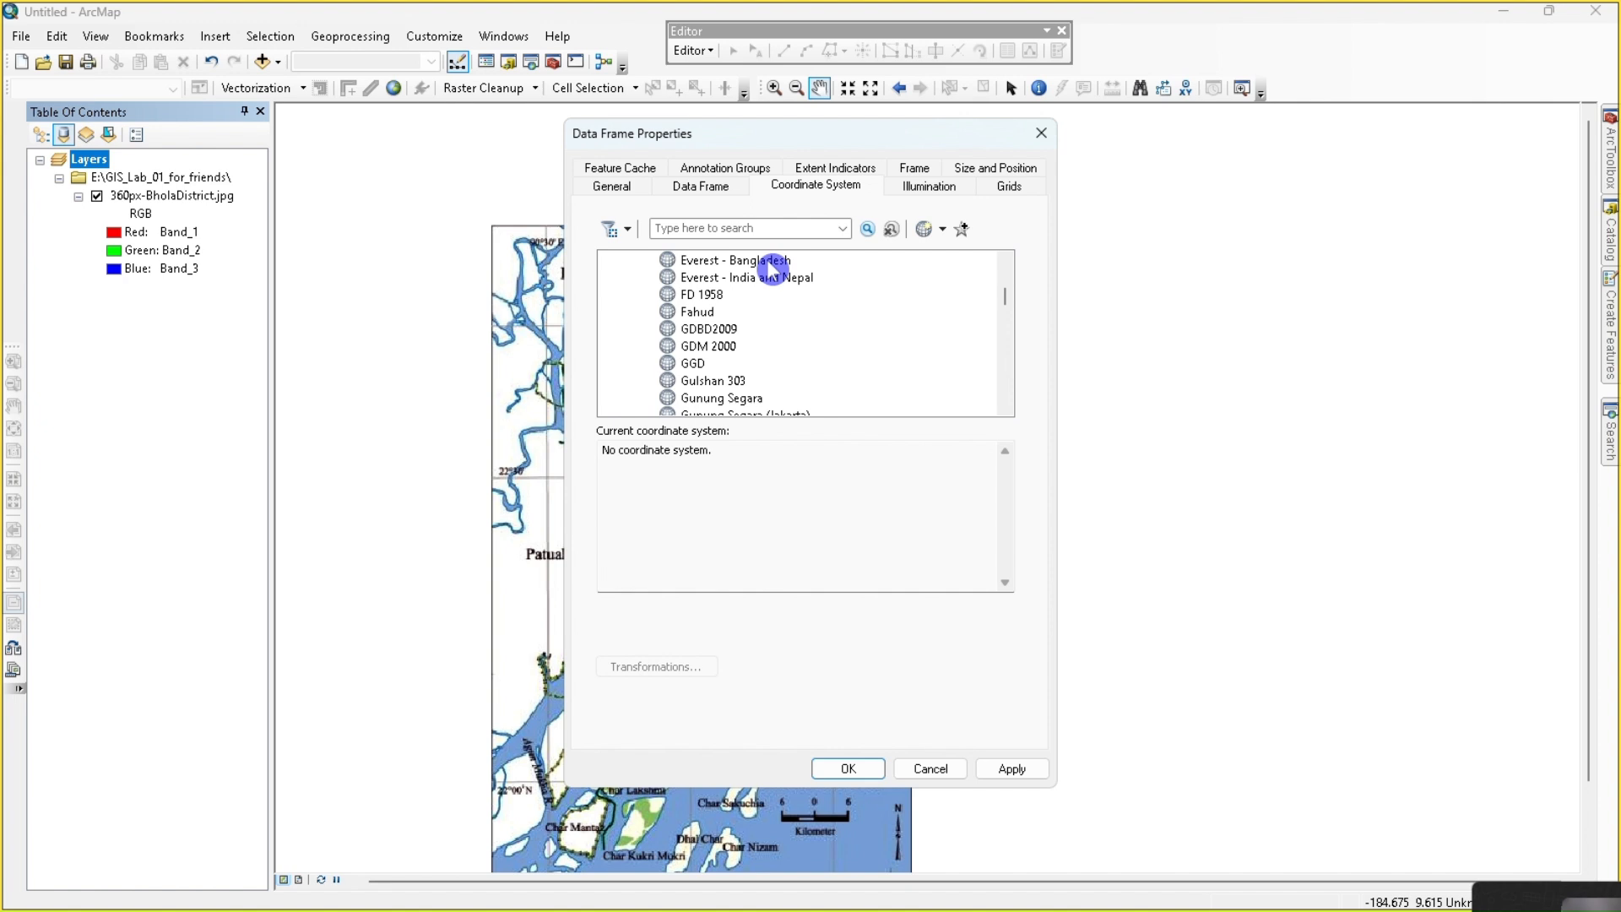
click(770, 262)
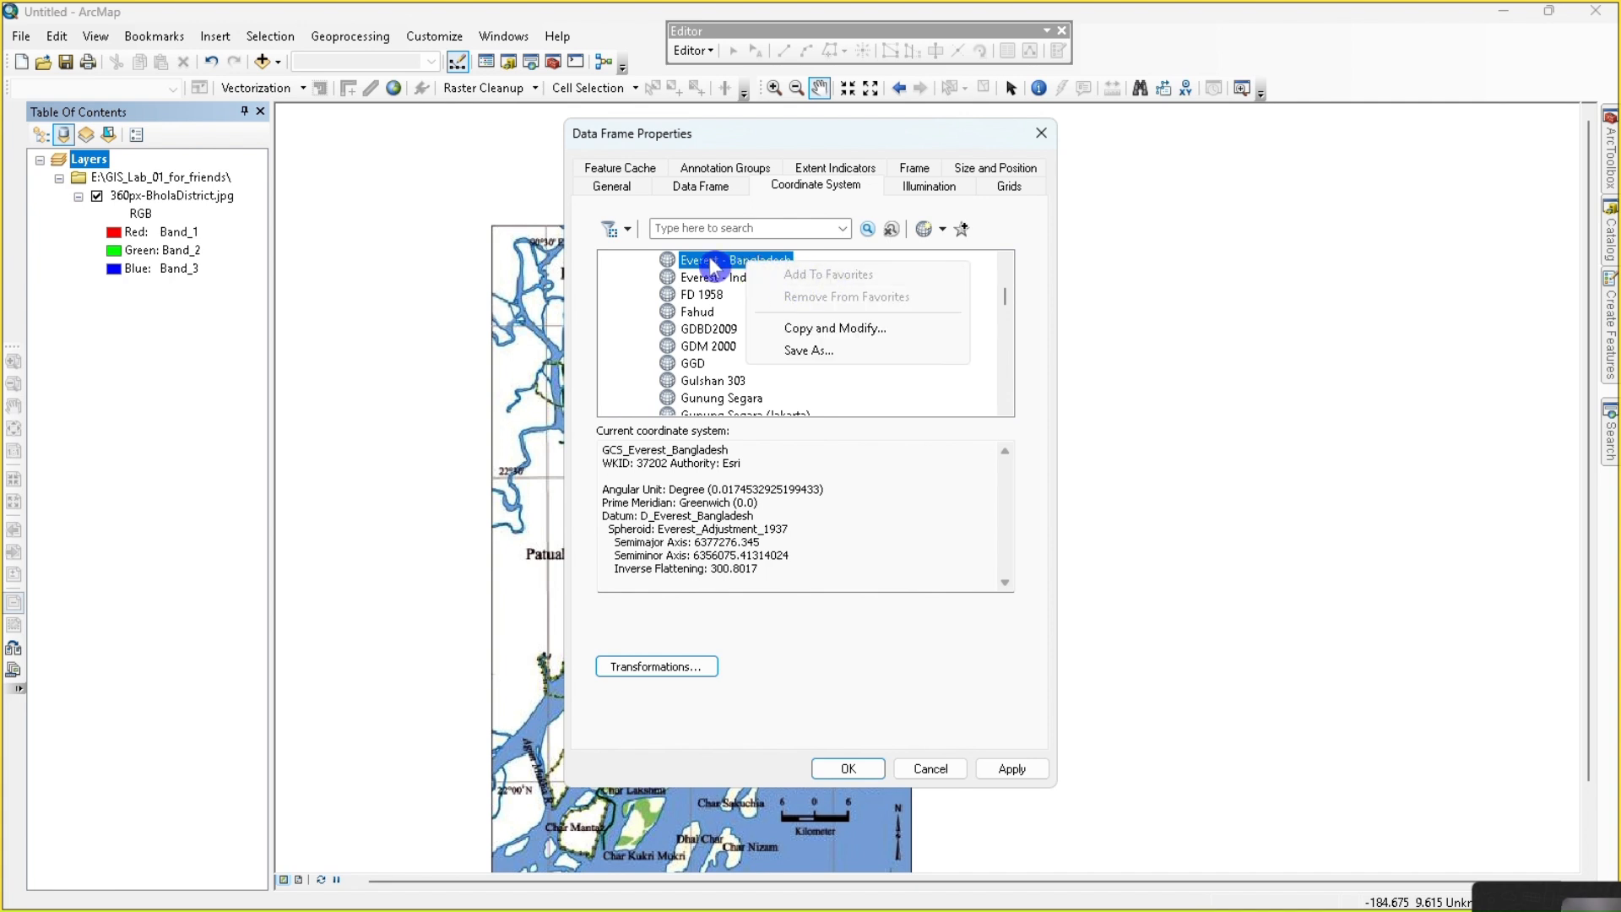
click(637, 292)
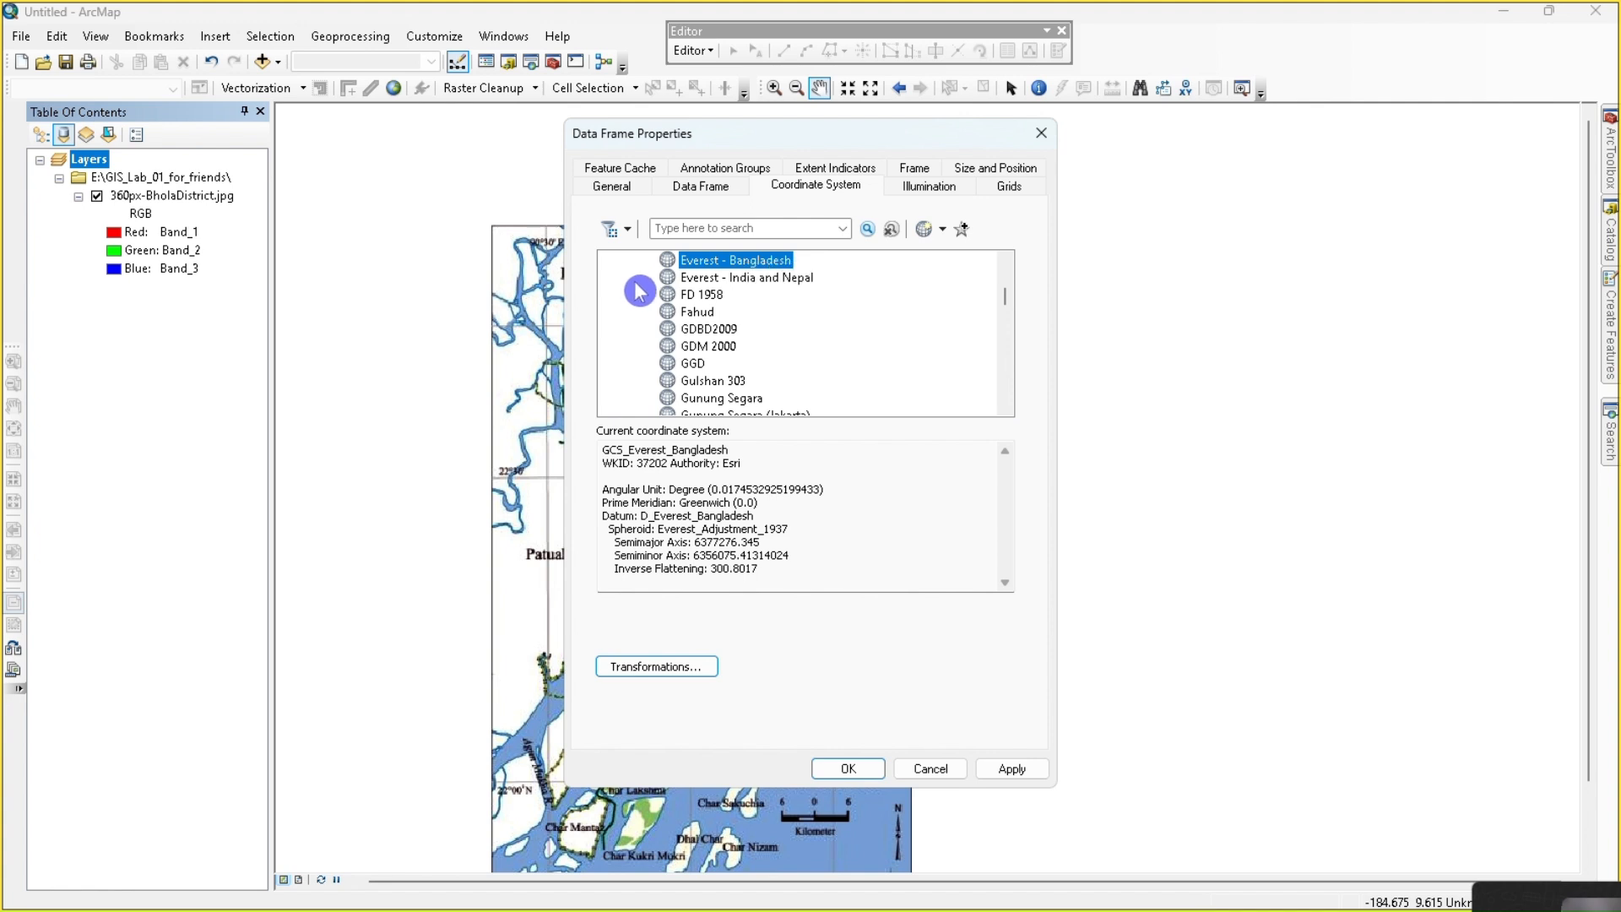
scroll(639, 291, up, 15)
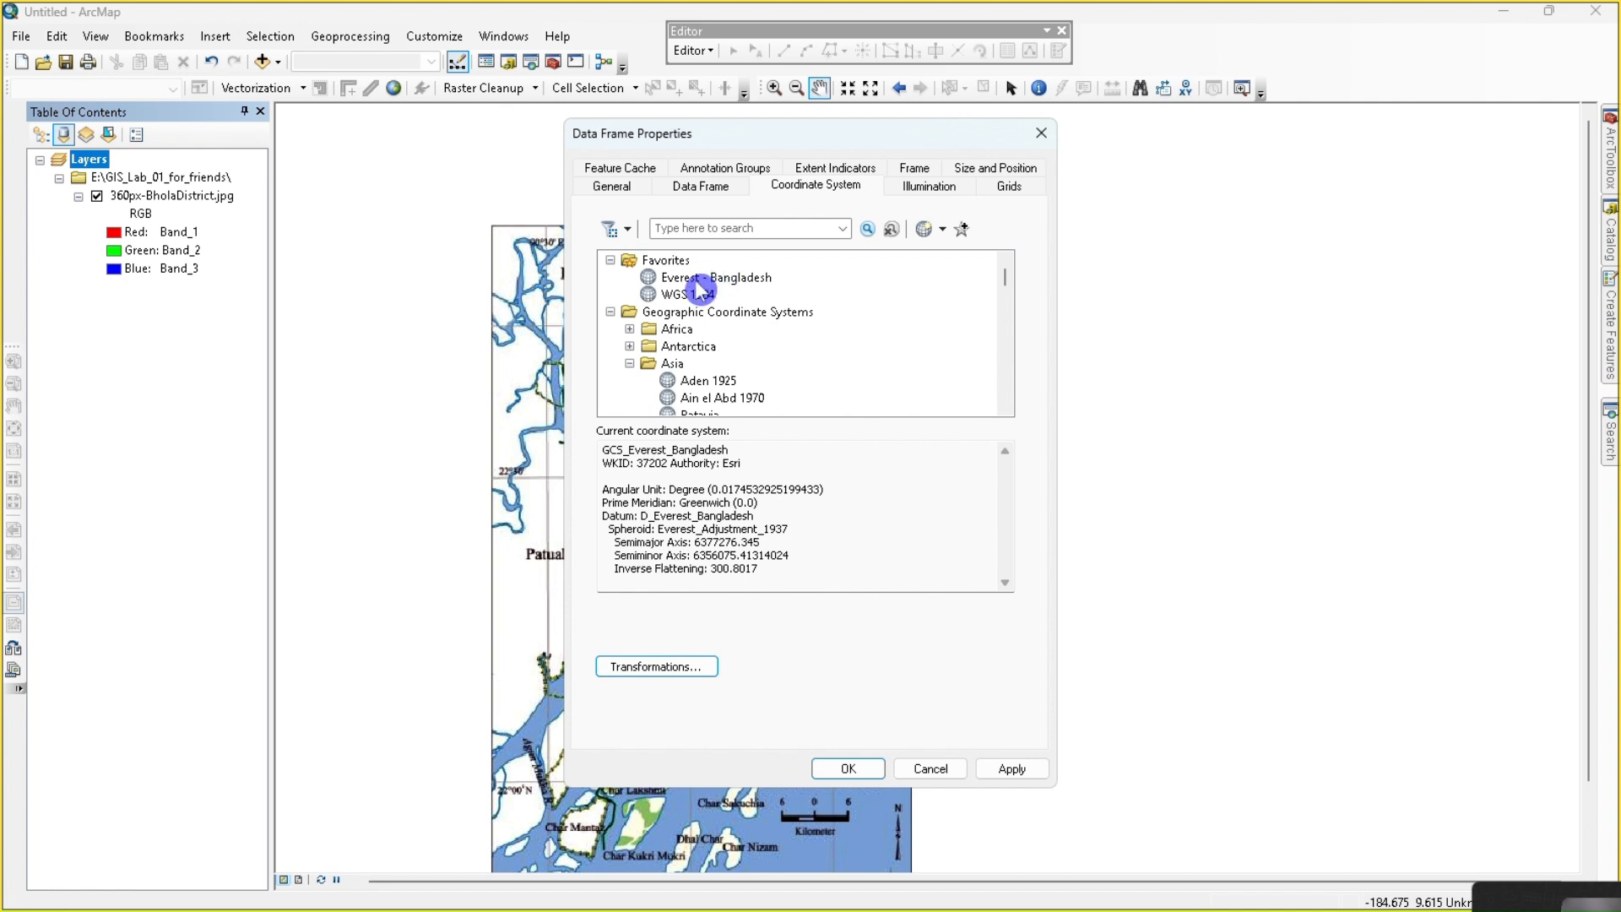
click(721, 280)
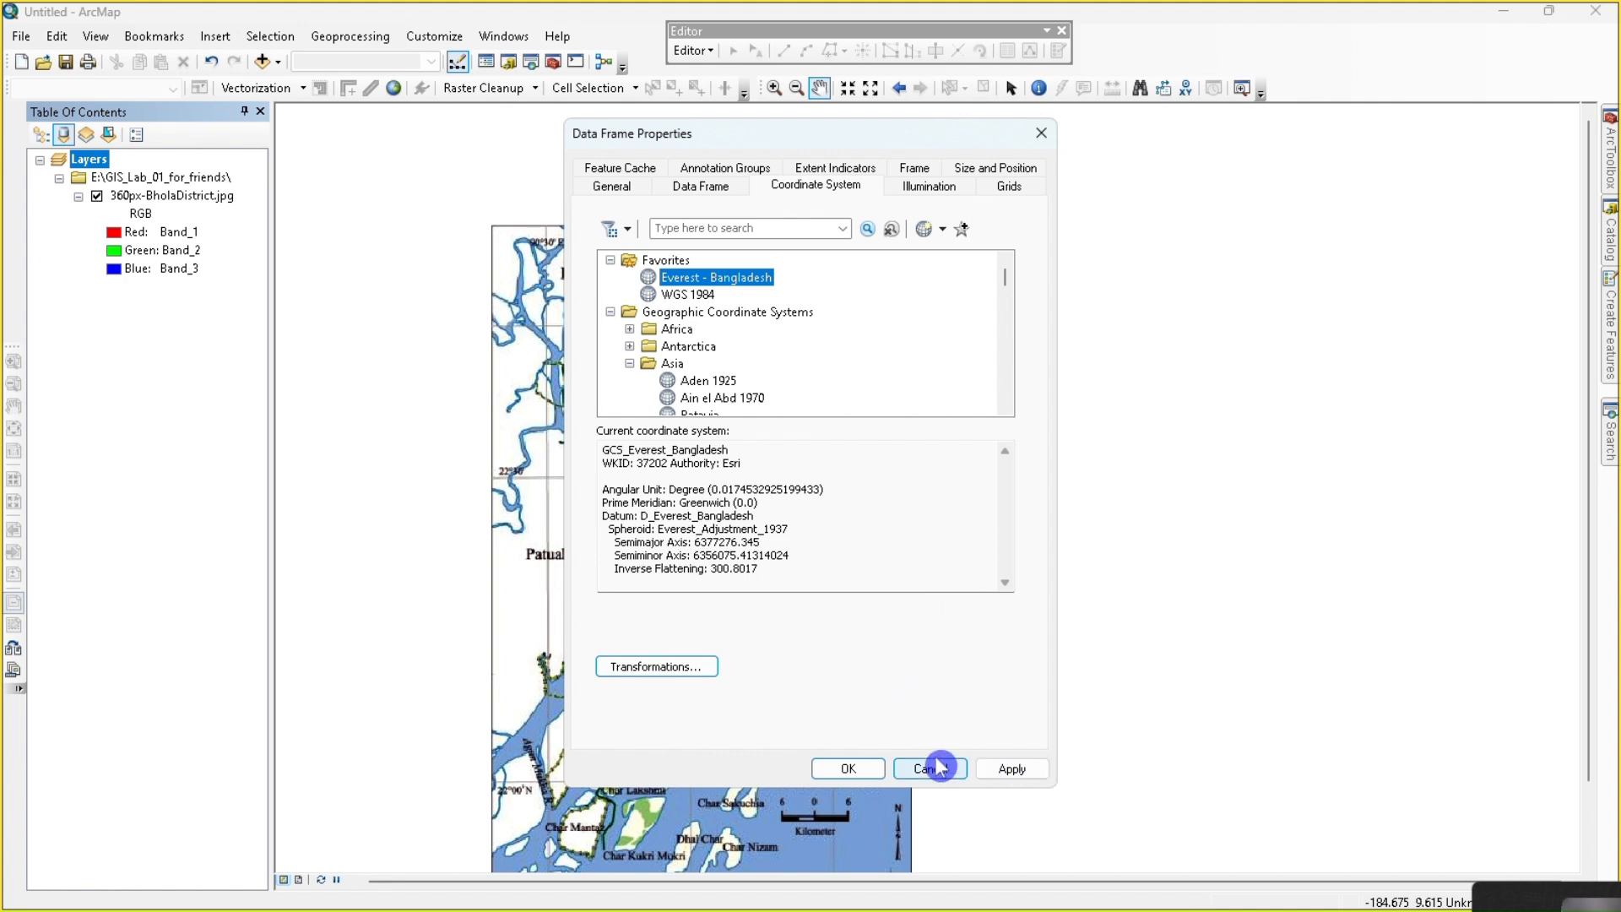
click(849, 768)
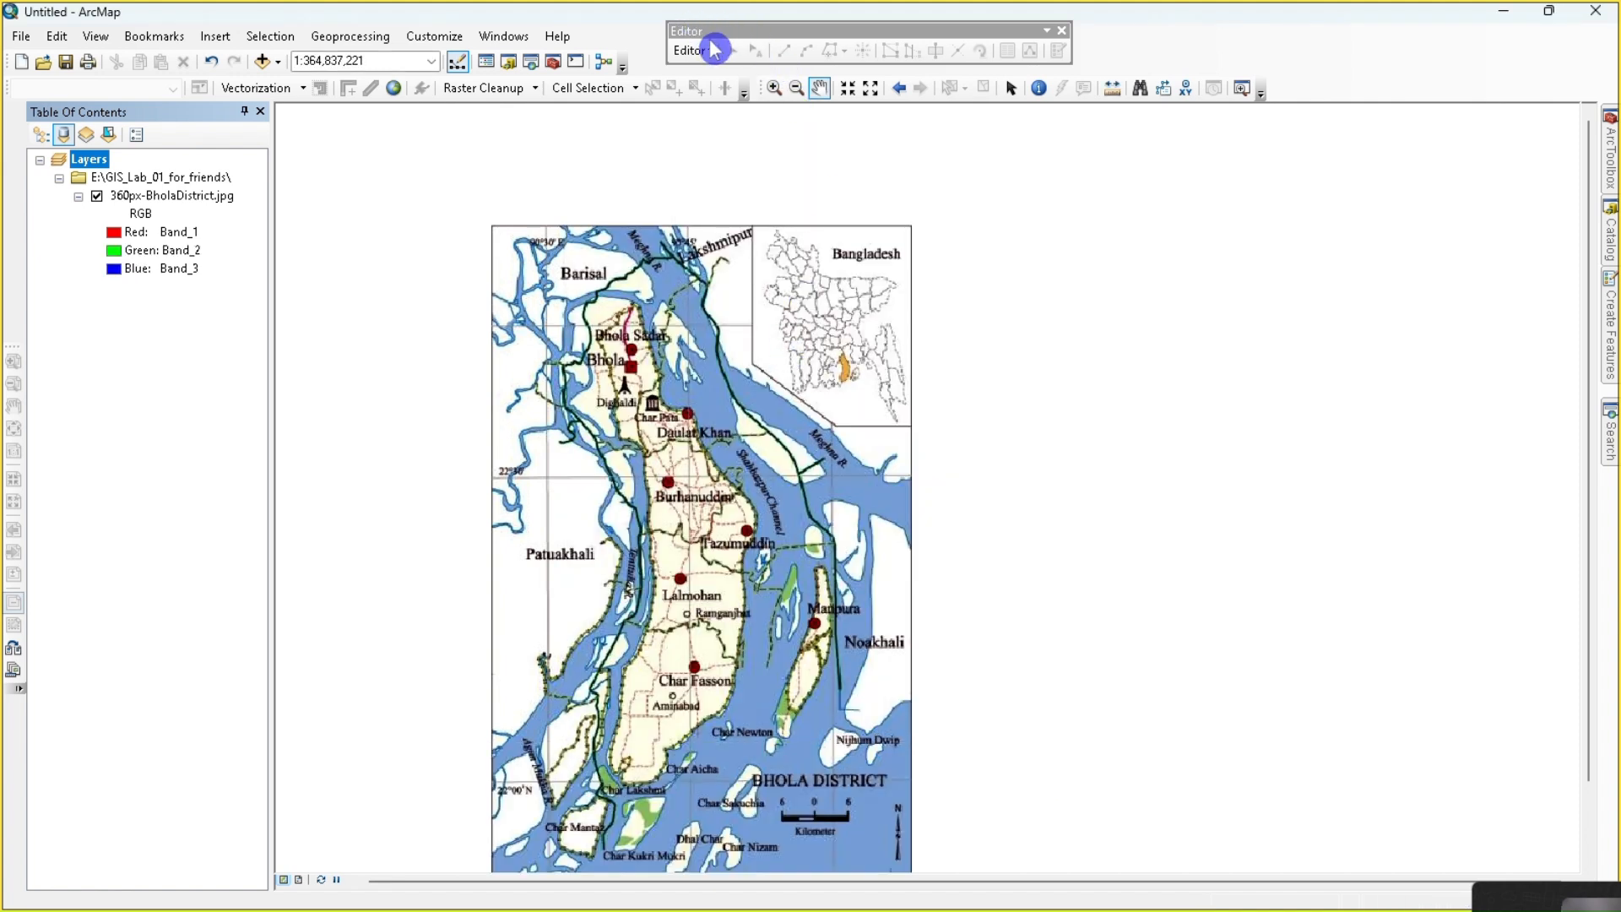
- Set the display units of the Layers data frame to Degrees Minutes Seconds
click(98, 160)
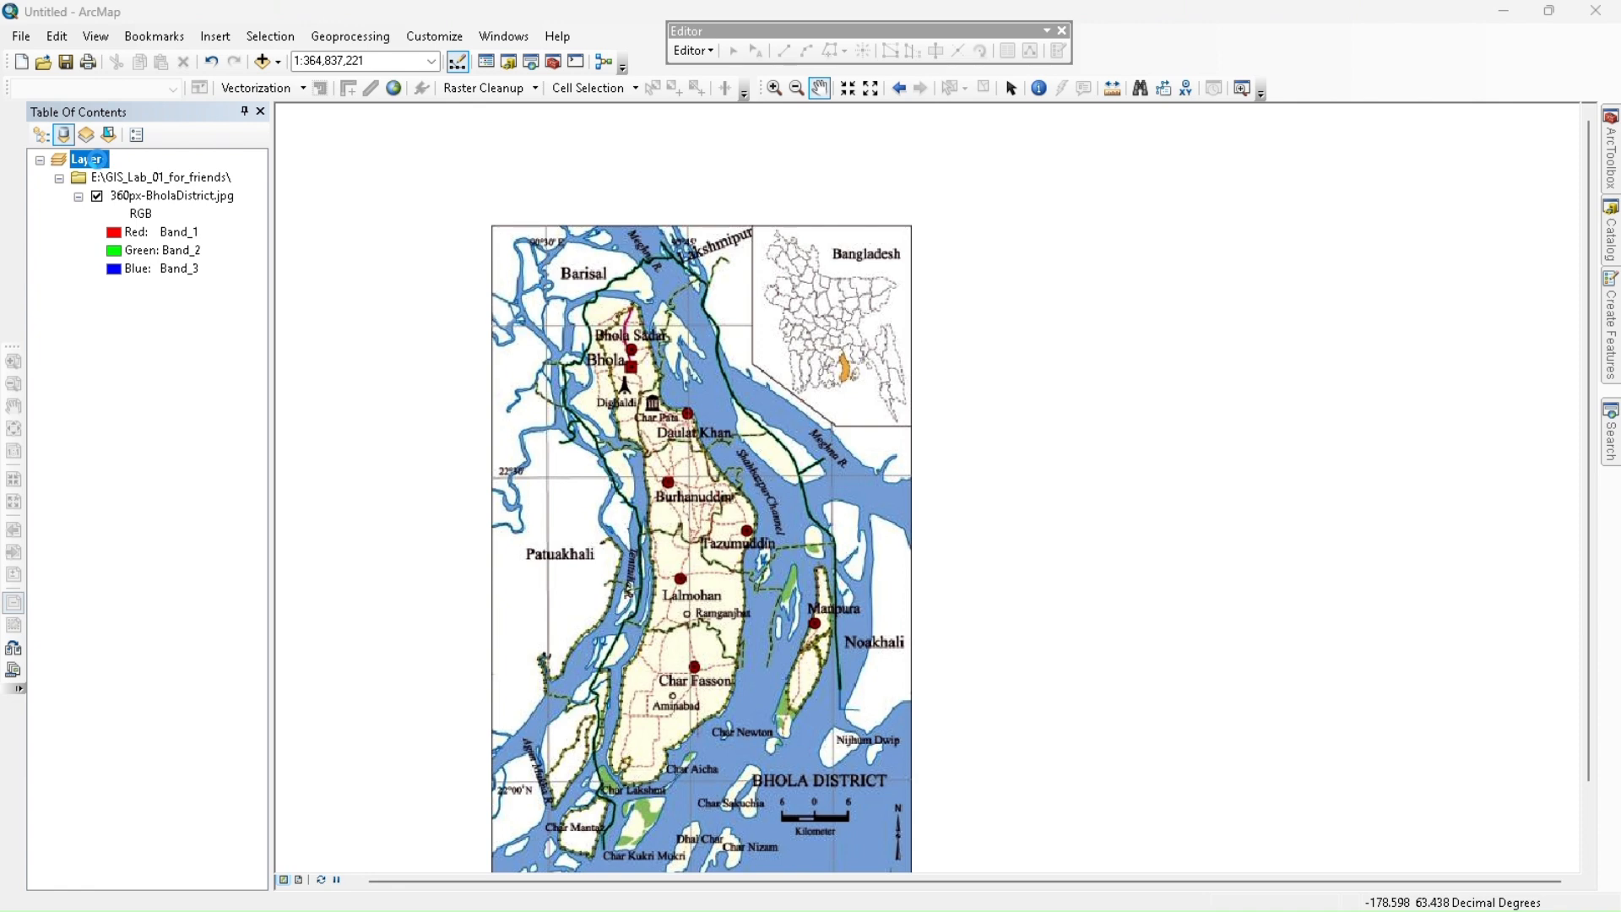
double_click(93, 161)
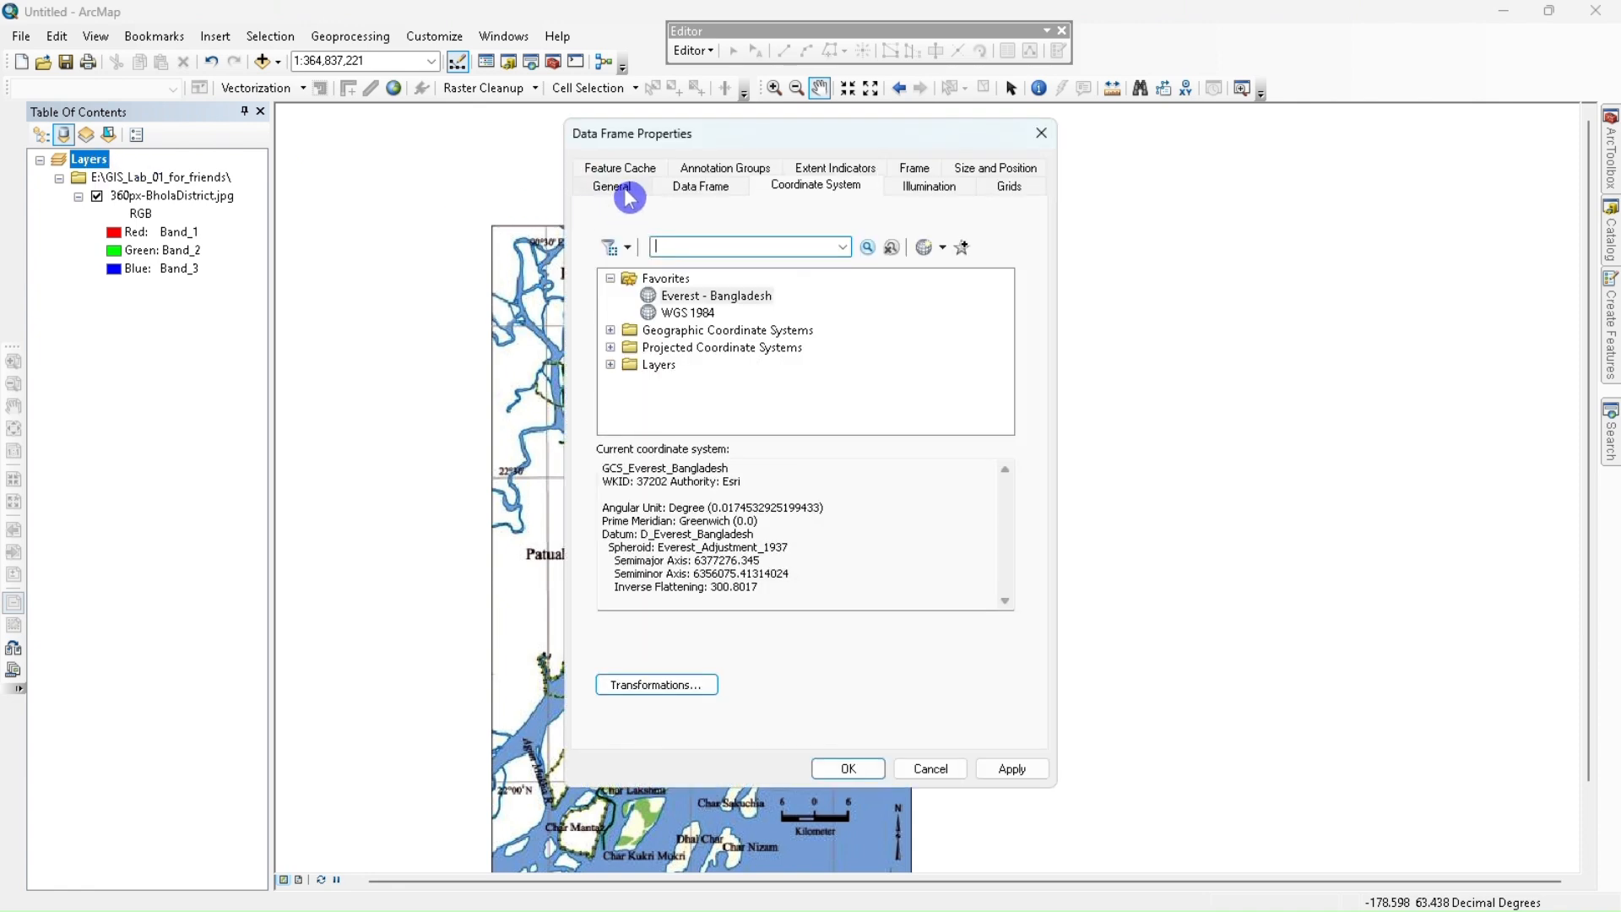
click(630, 196)
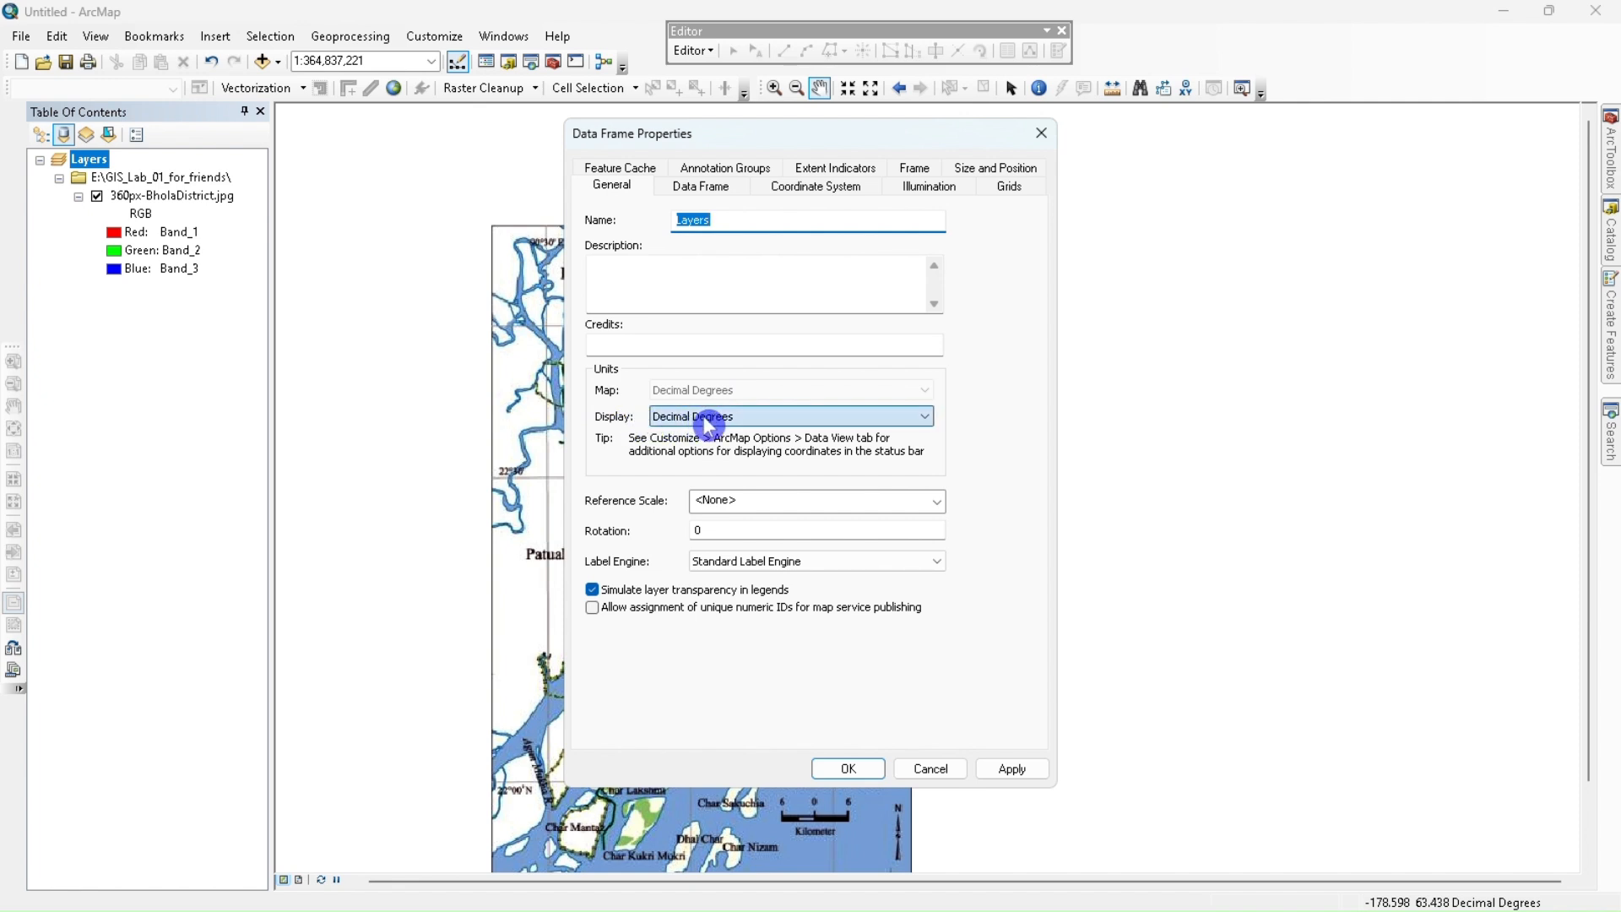
click(707, 416)
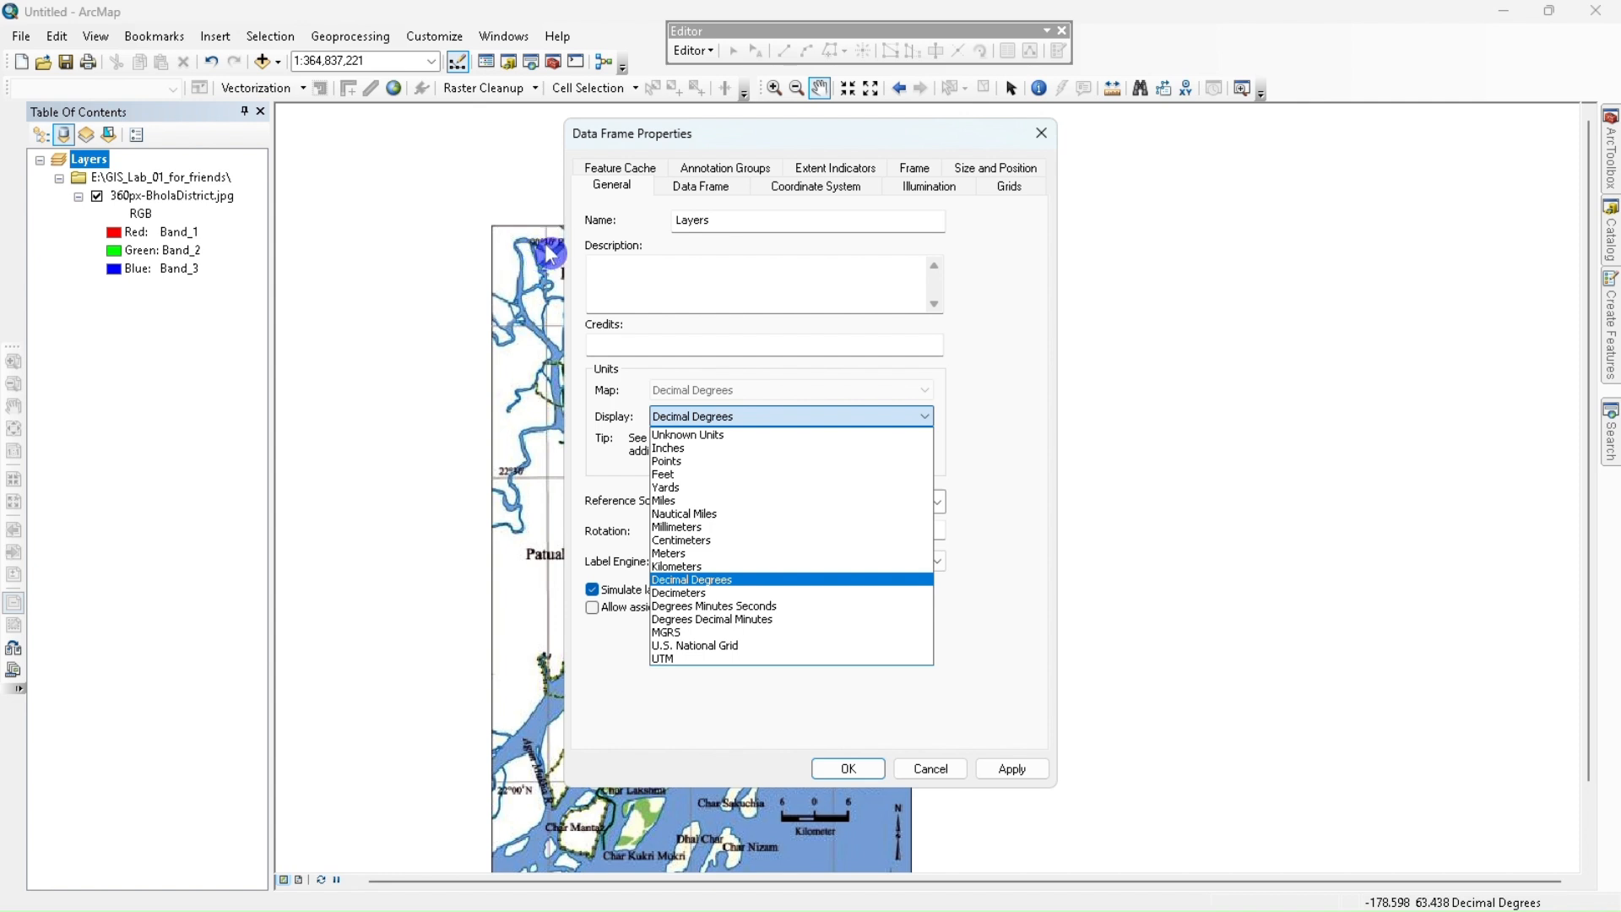
click(720, 608)
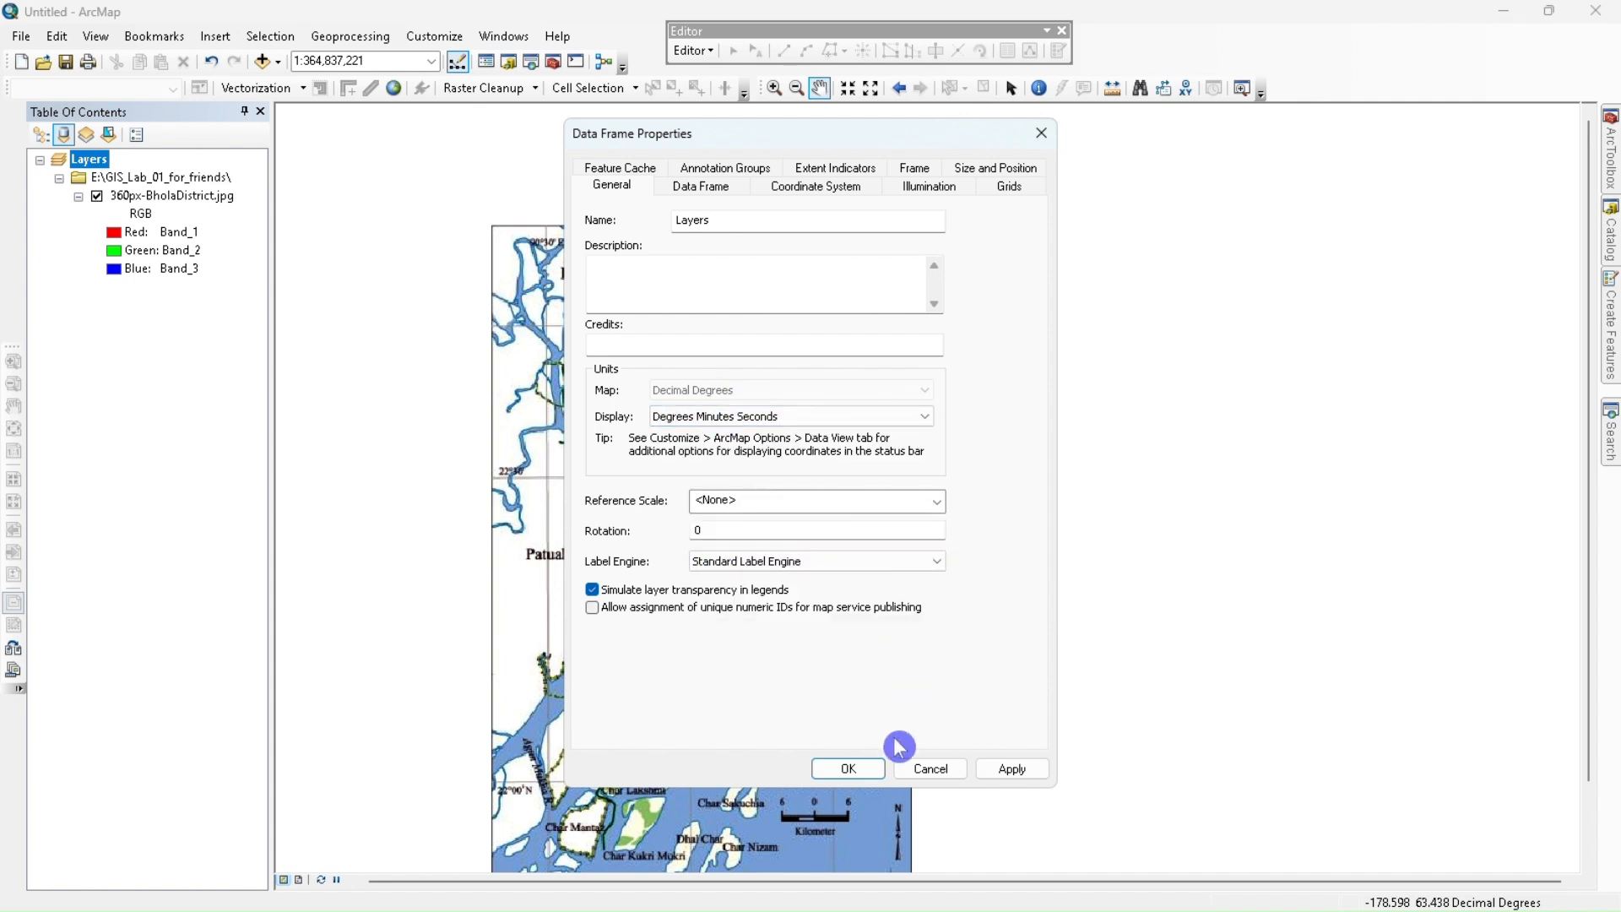
click(870, 766)
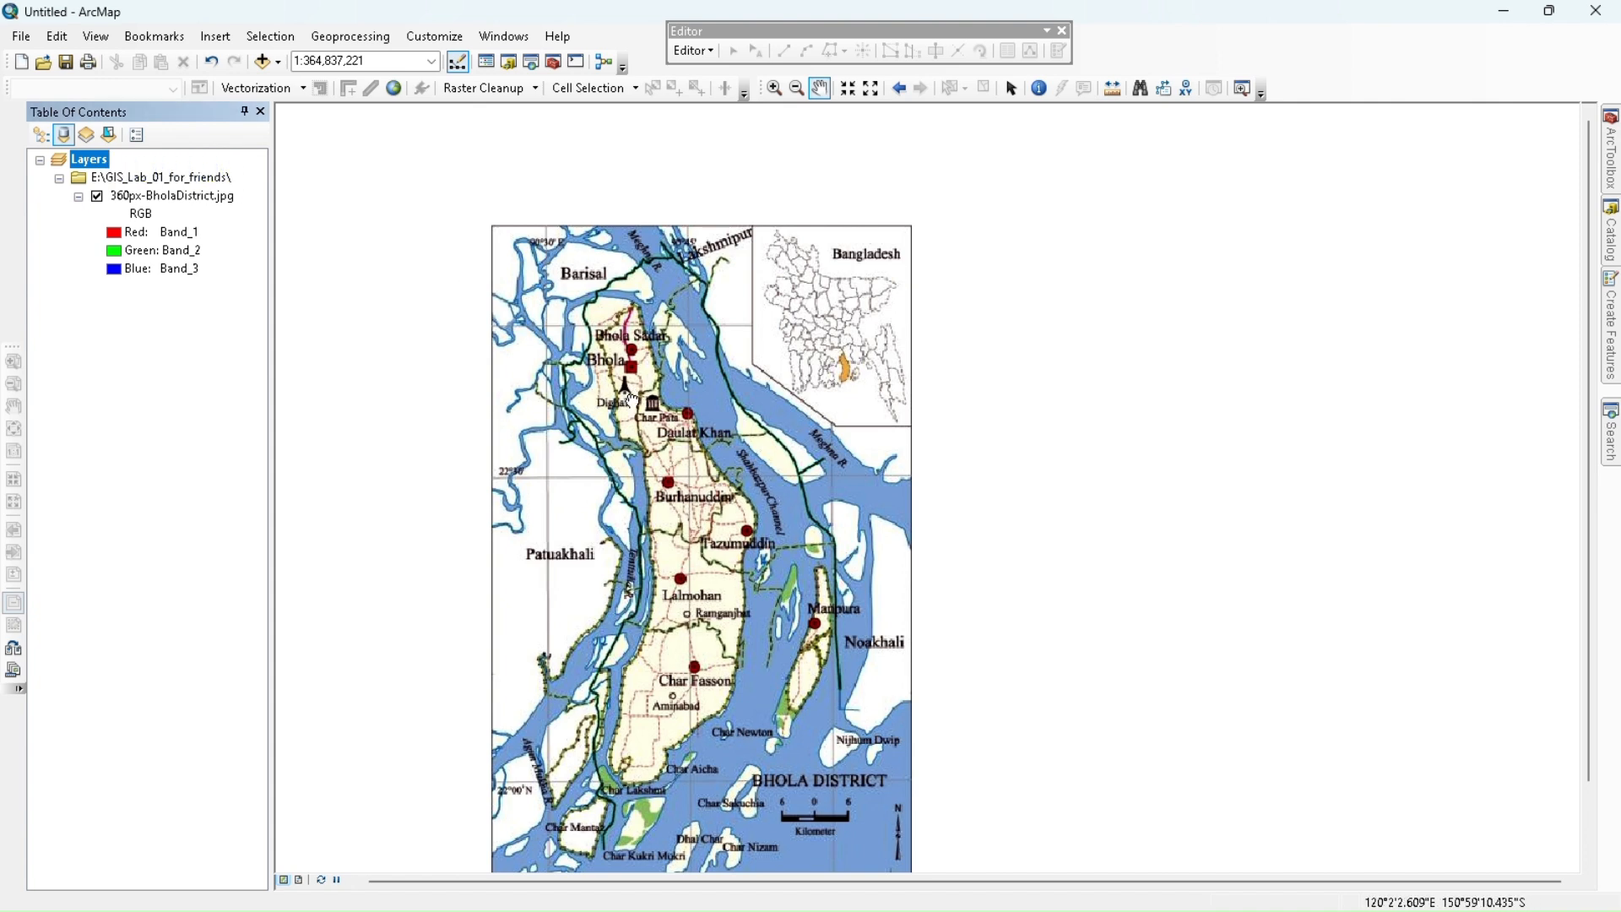
- Move the floating Editor toolbar farther along, away from the main menu and standard tools
drag(587, 405, 646, 359)
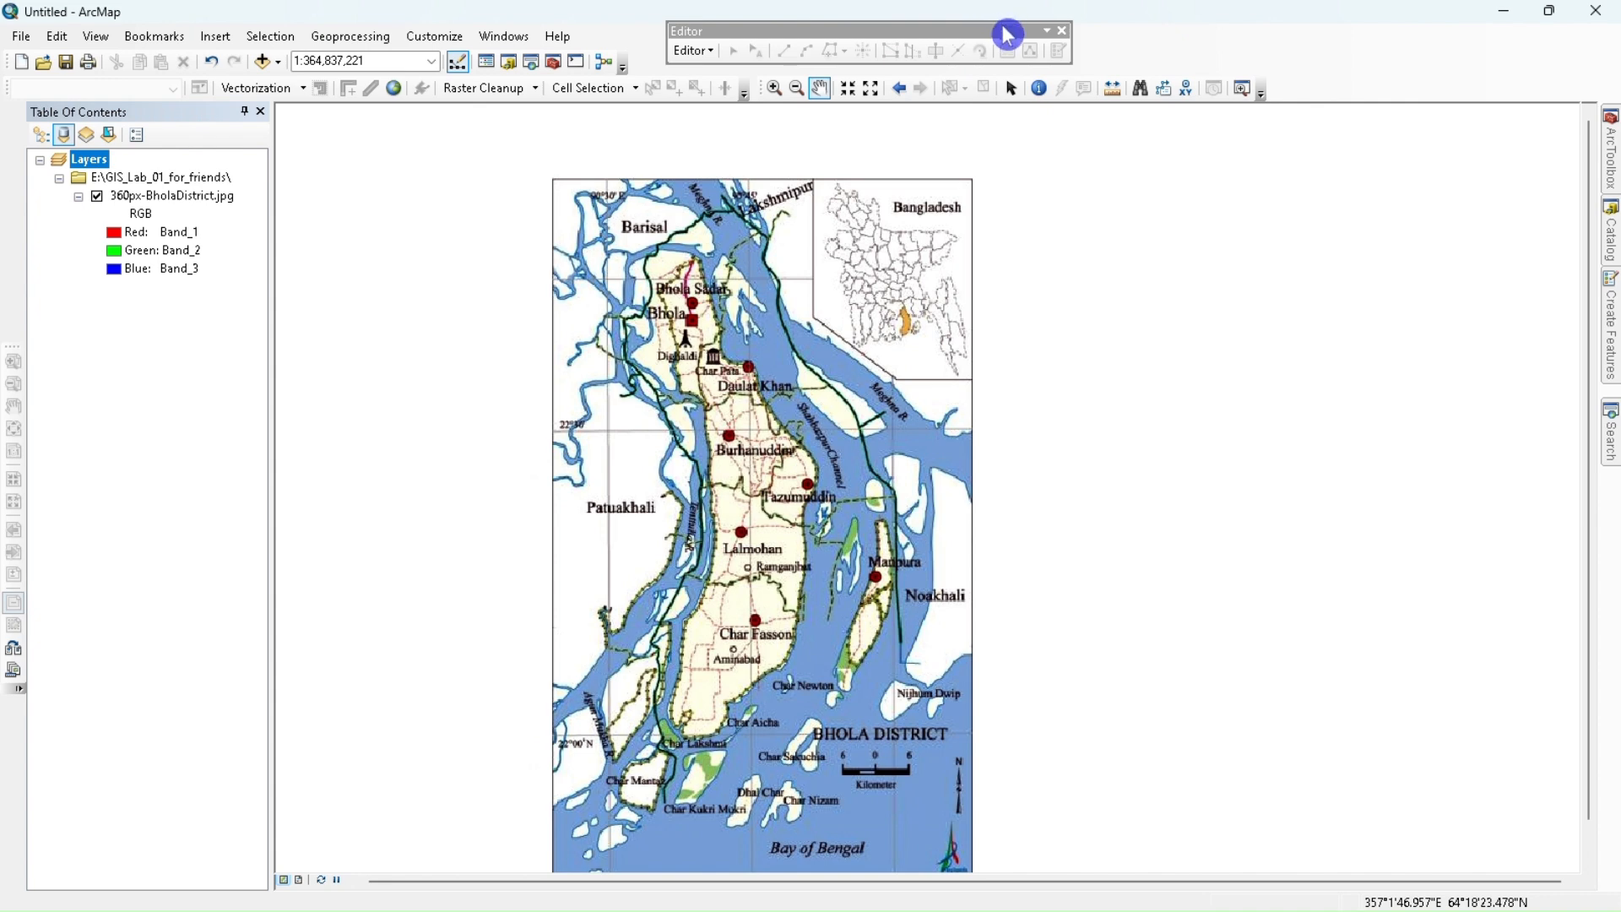
drag(1006, 29, 1317, 27)
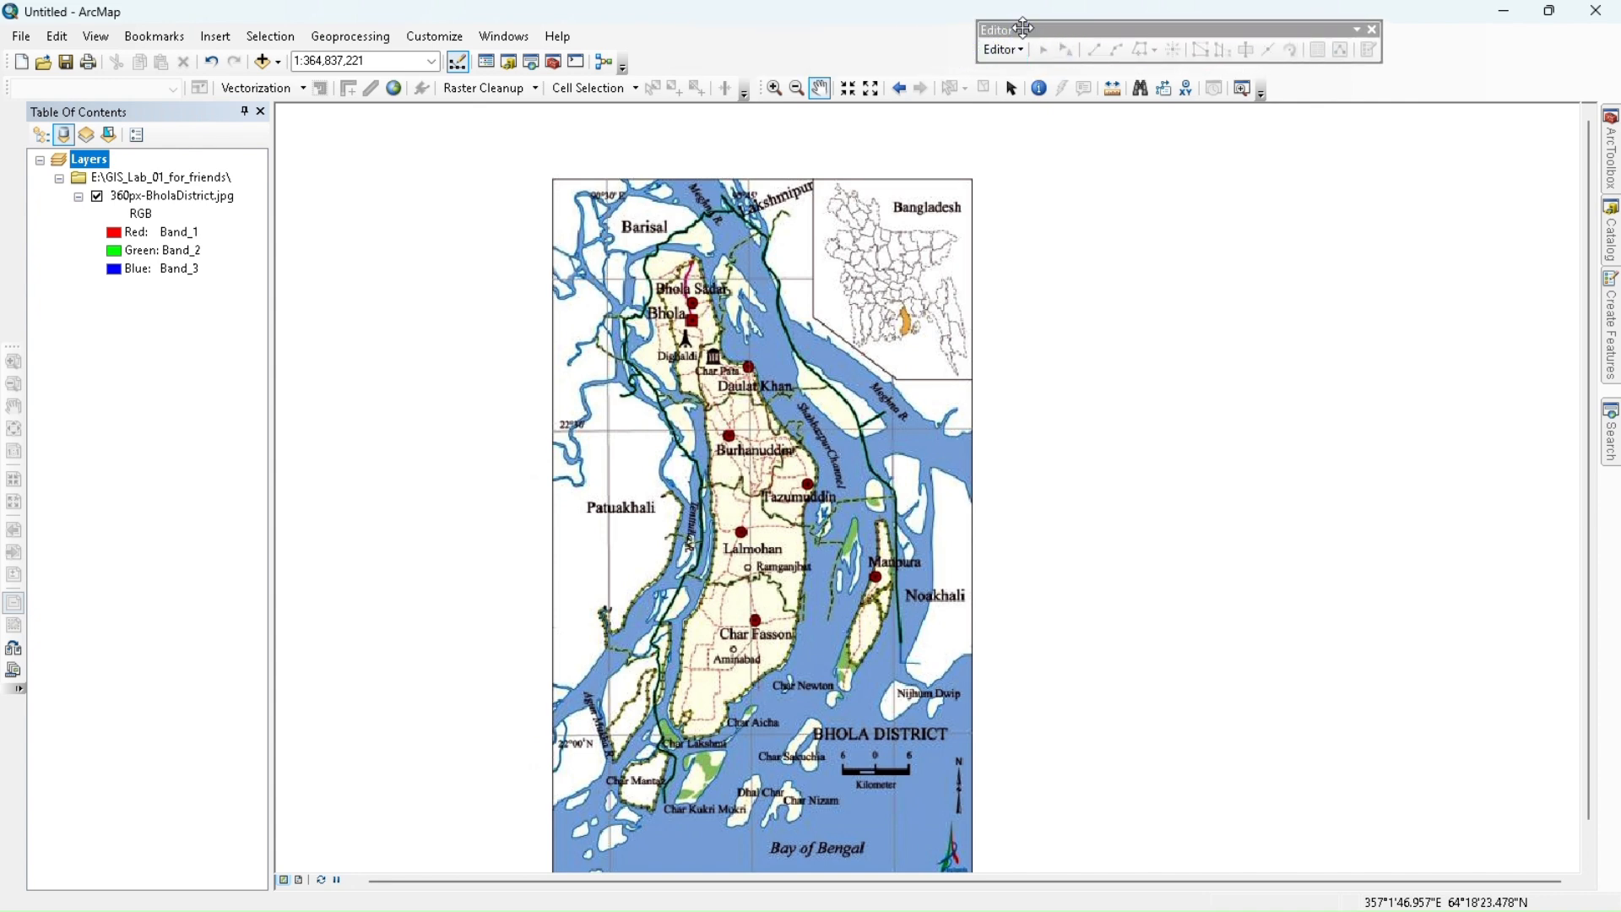
drag(1010, 32, 1142, 32)
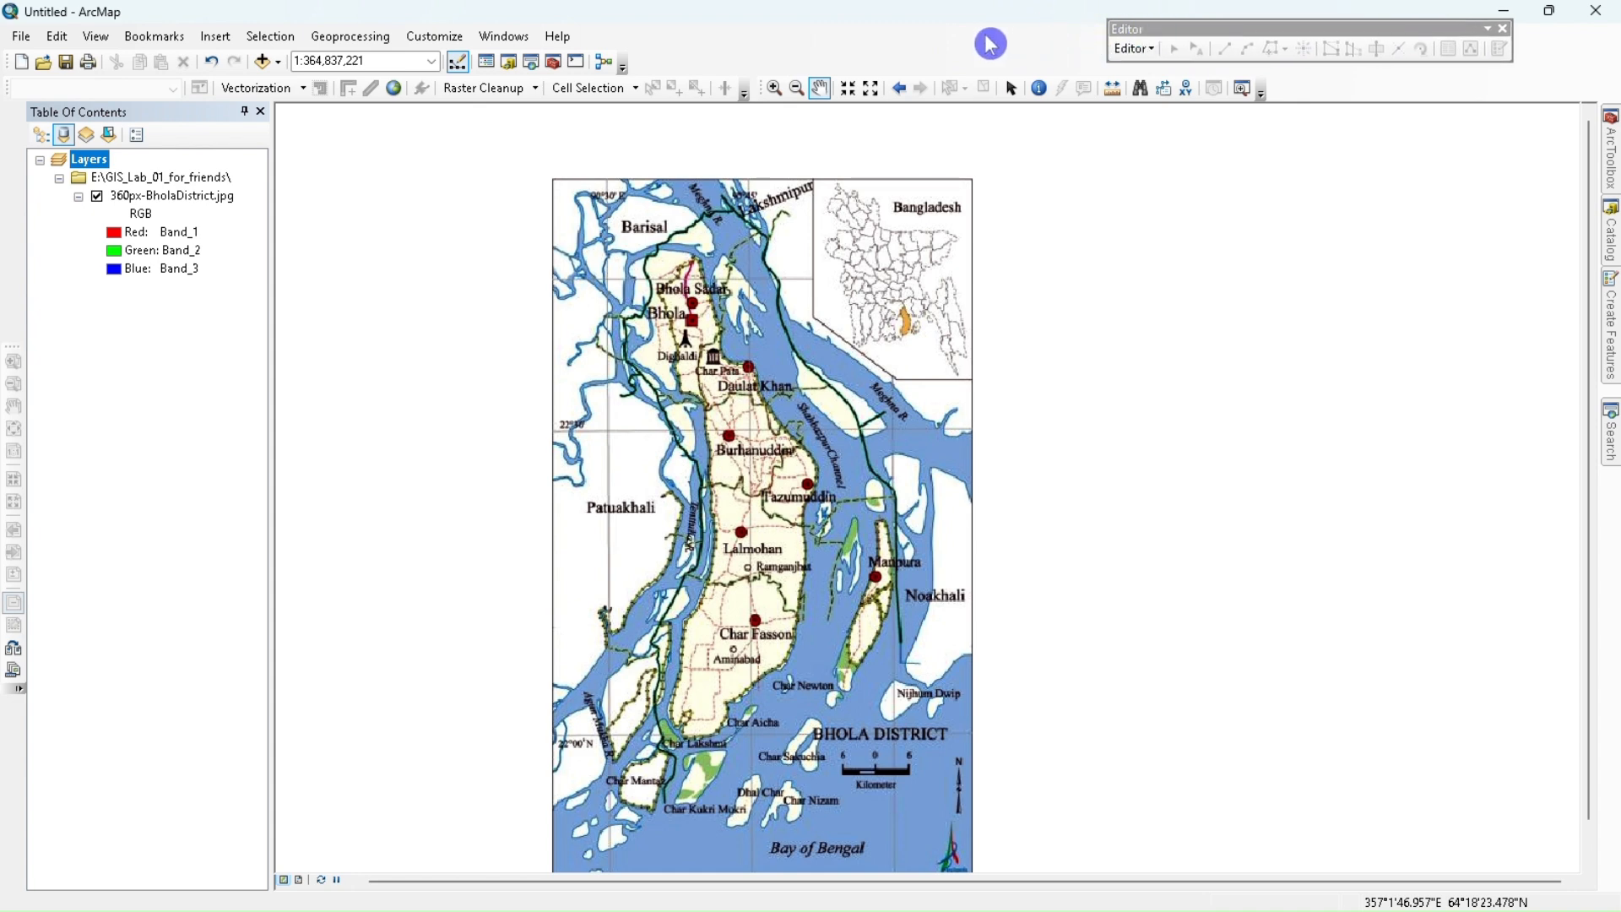
- Display the Georeferencing toolbar over the Editor toolbar and activate the Add Control Points tool for 360px-BholaDistrict.jpg
right_click(990, 43)
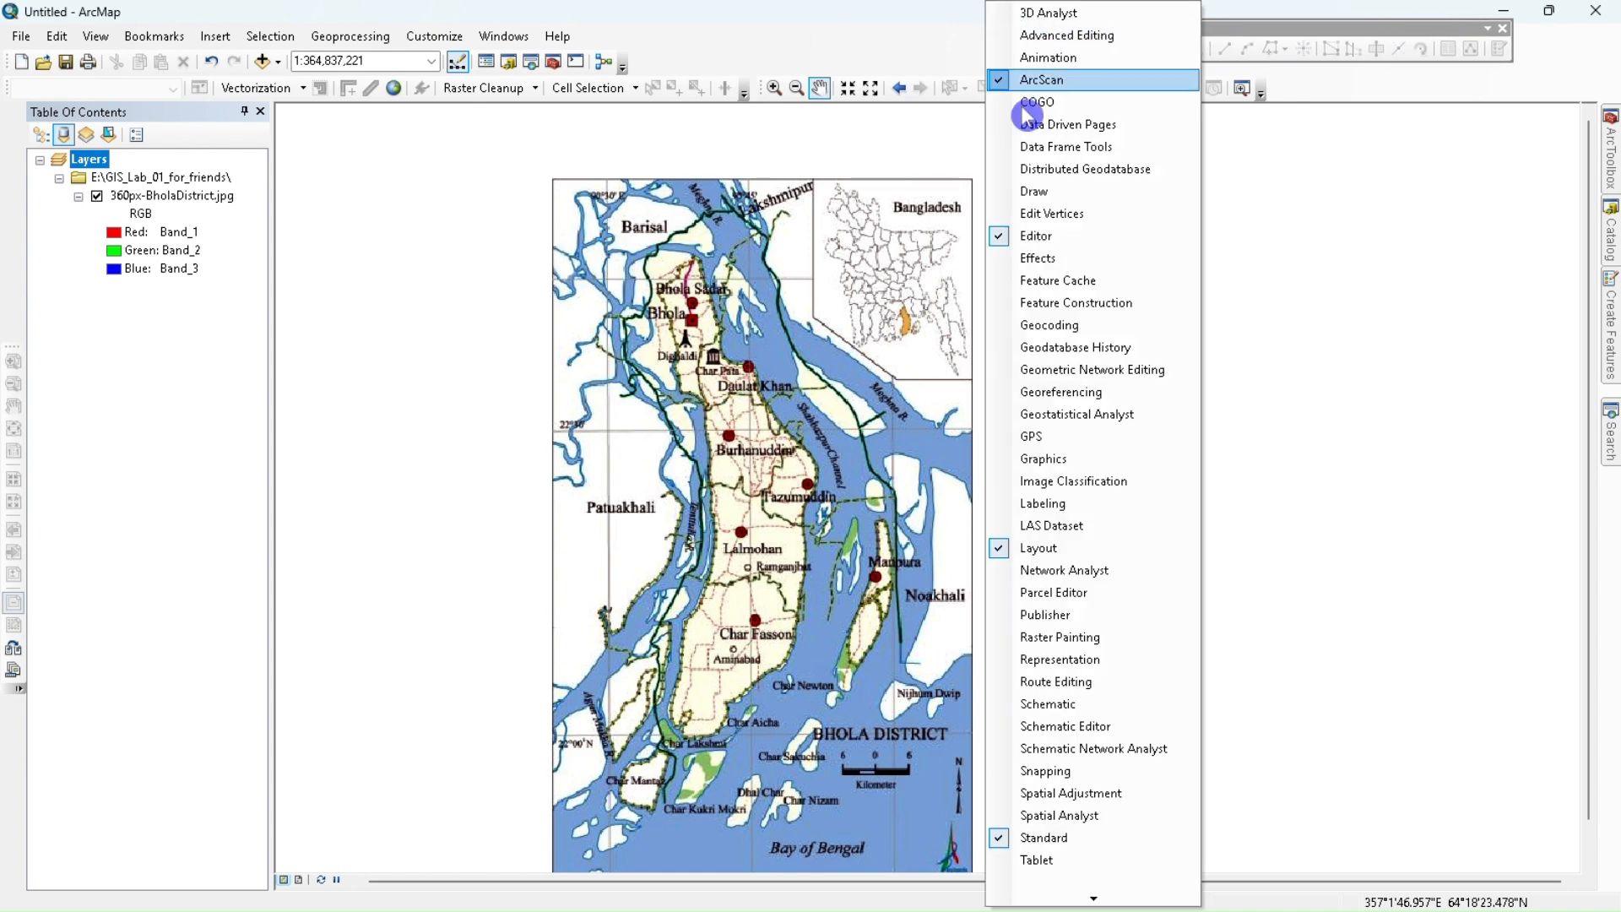
click(1079, 393)
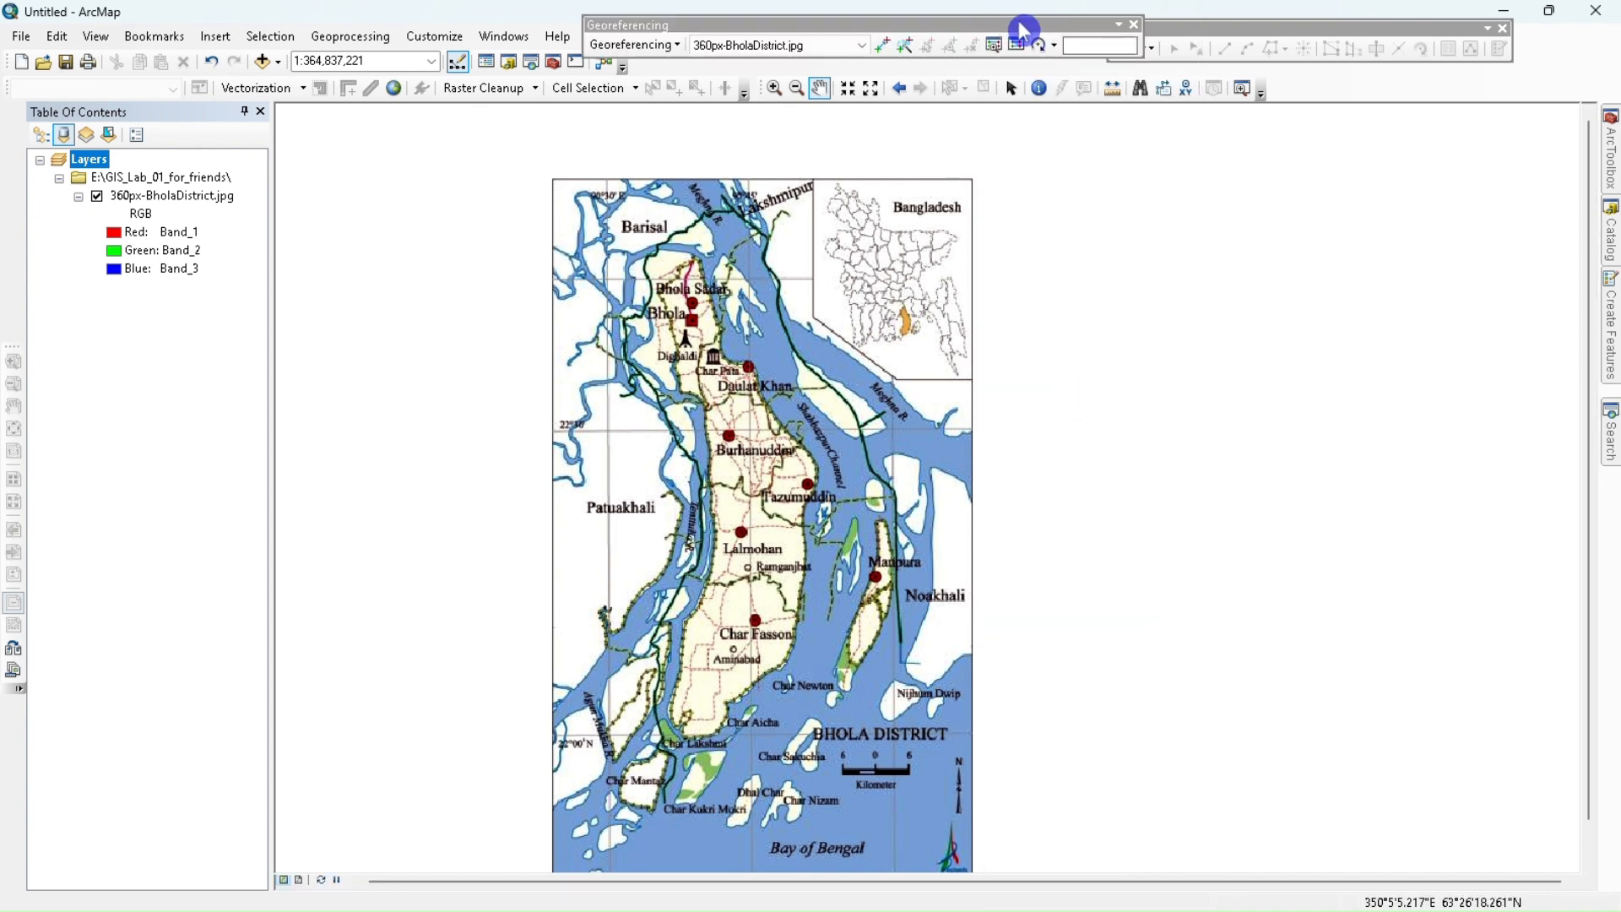
drag(1022, 24, 1461, 25)
click(1327, 45)
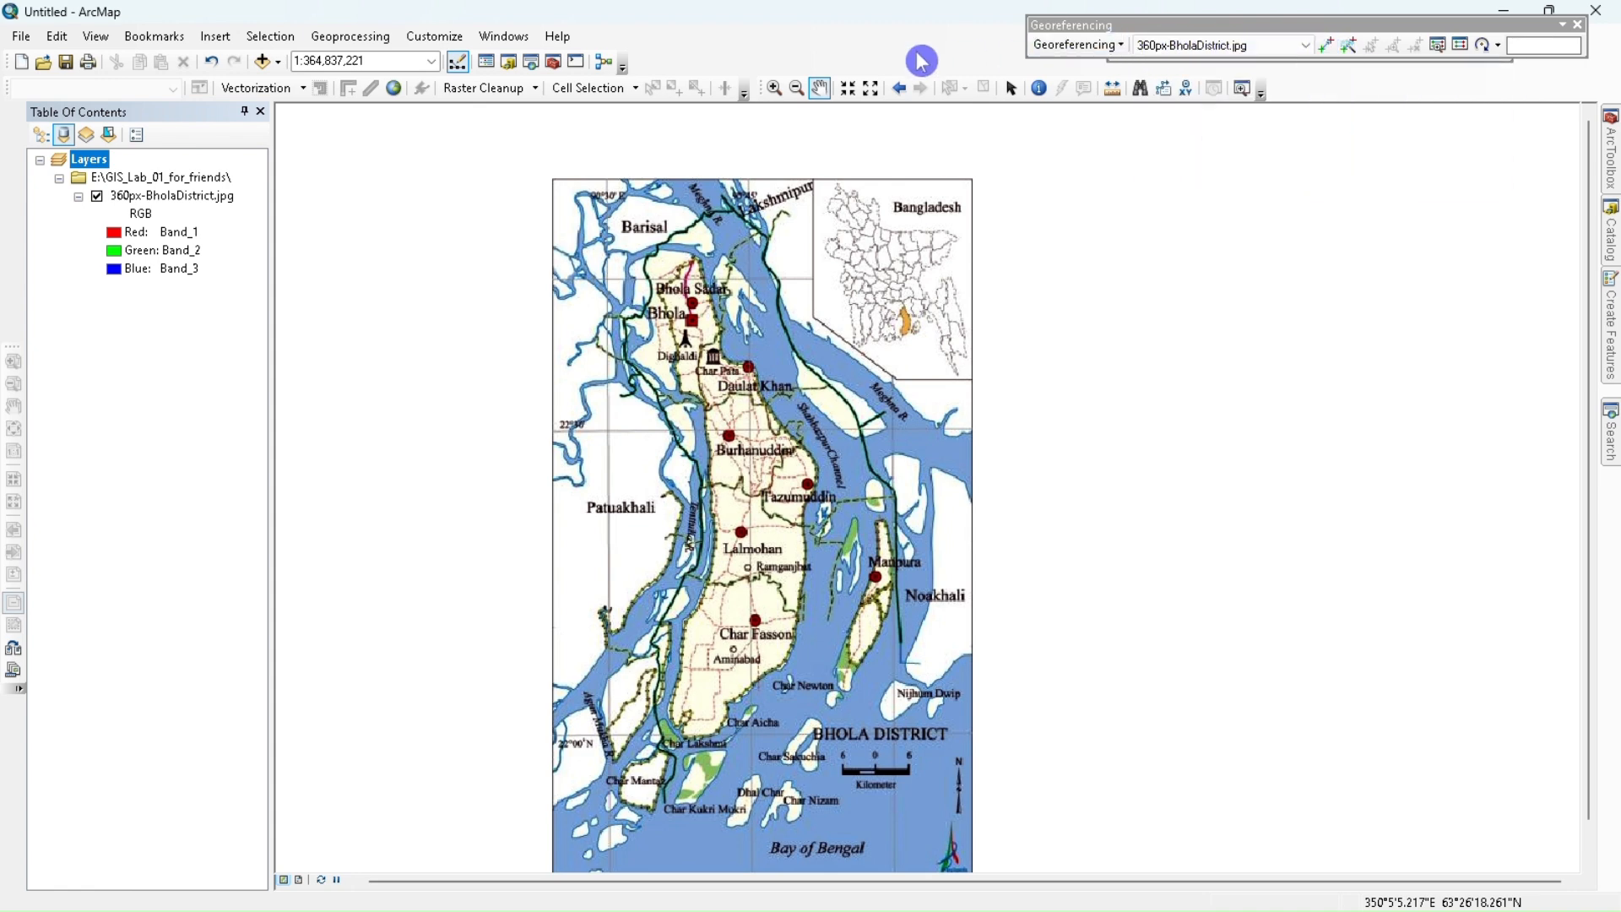
click(1283, 51)
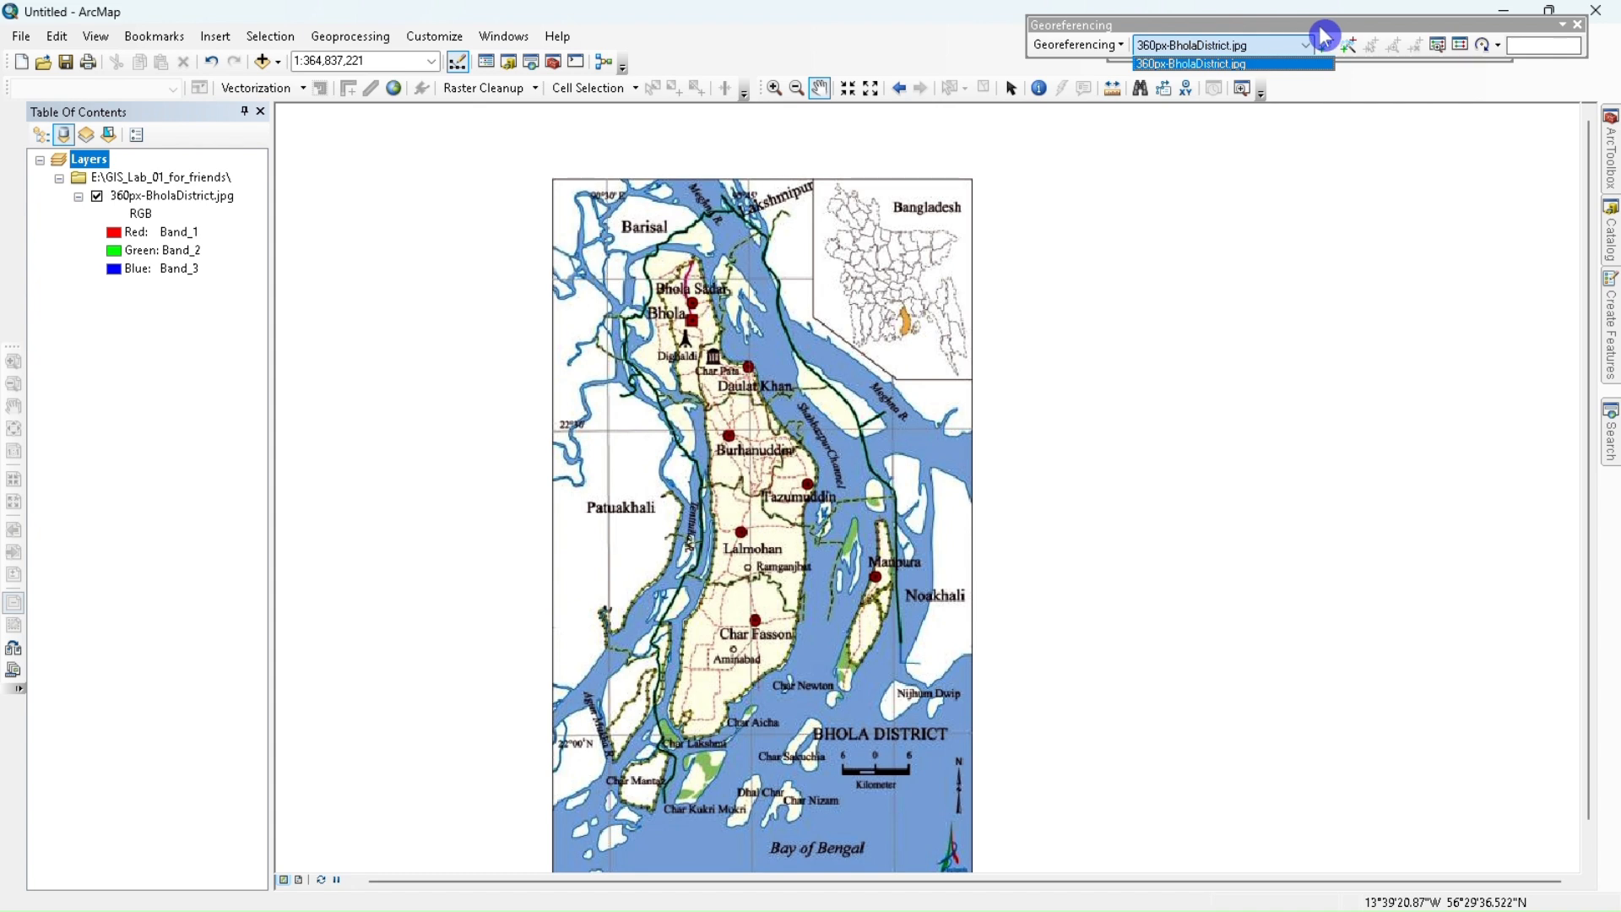
click(1331, 49)
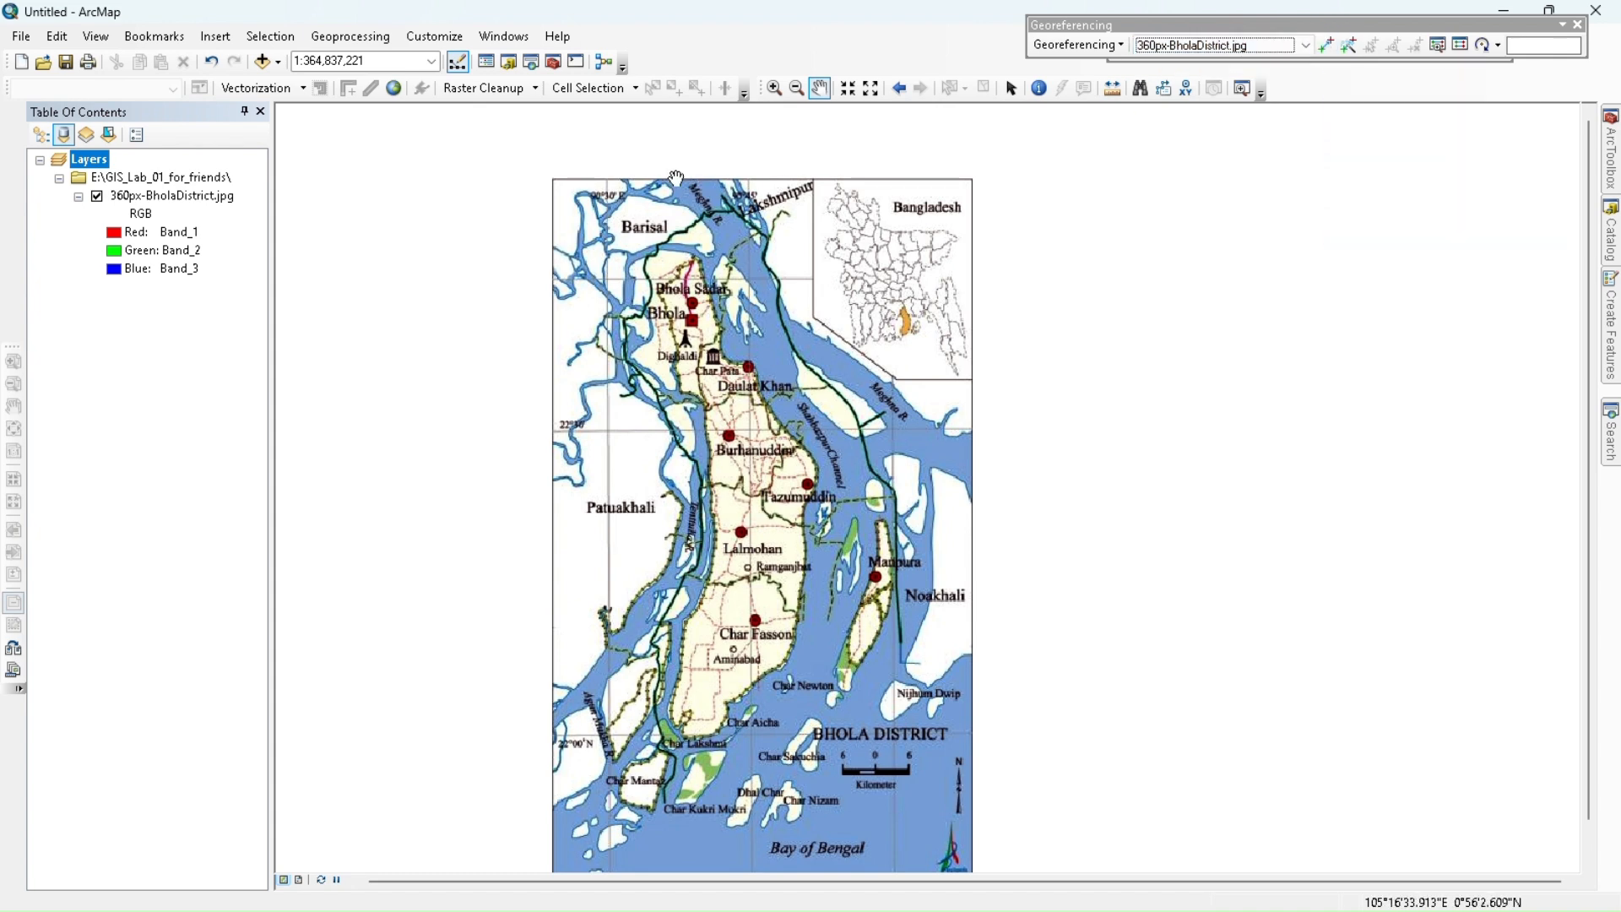
click(1327, 49)
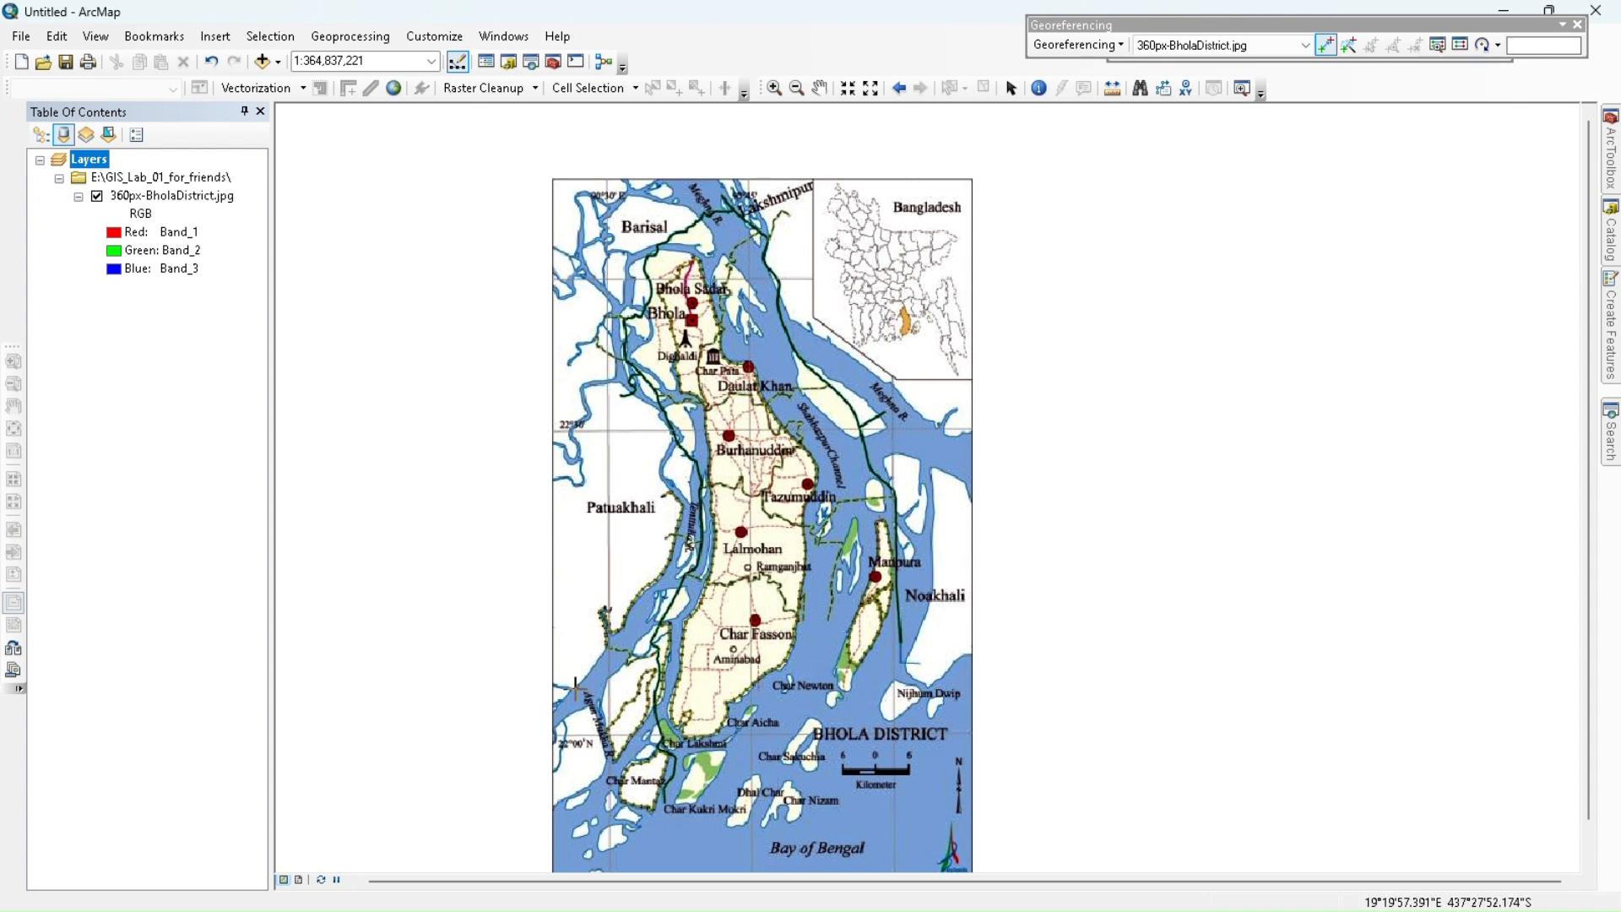
scroll(728, 191, up, 1)
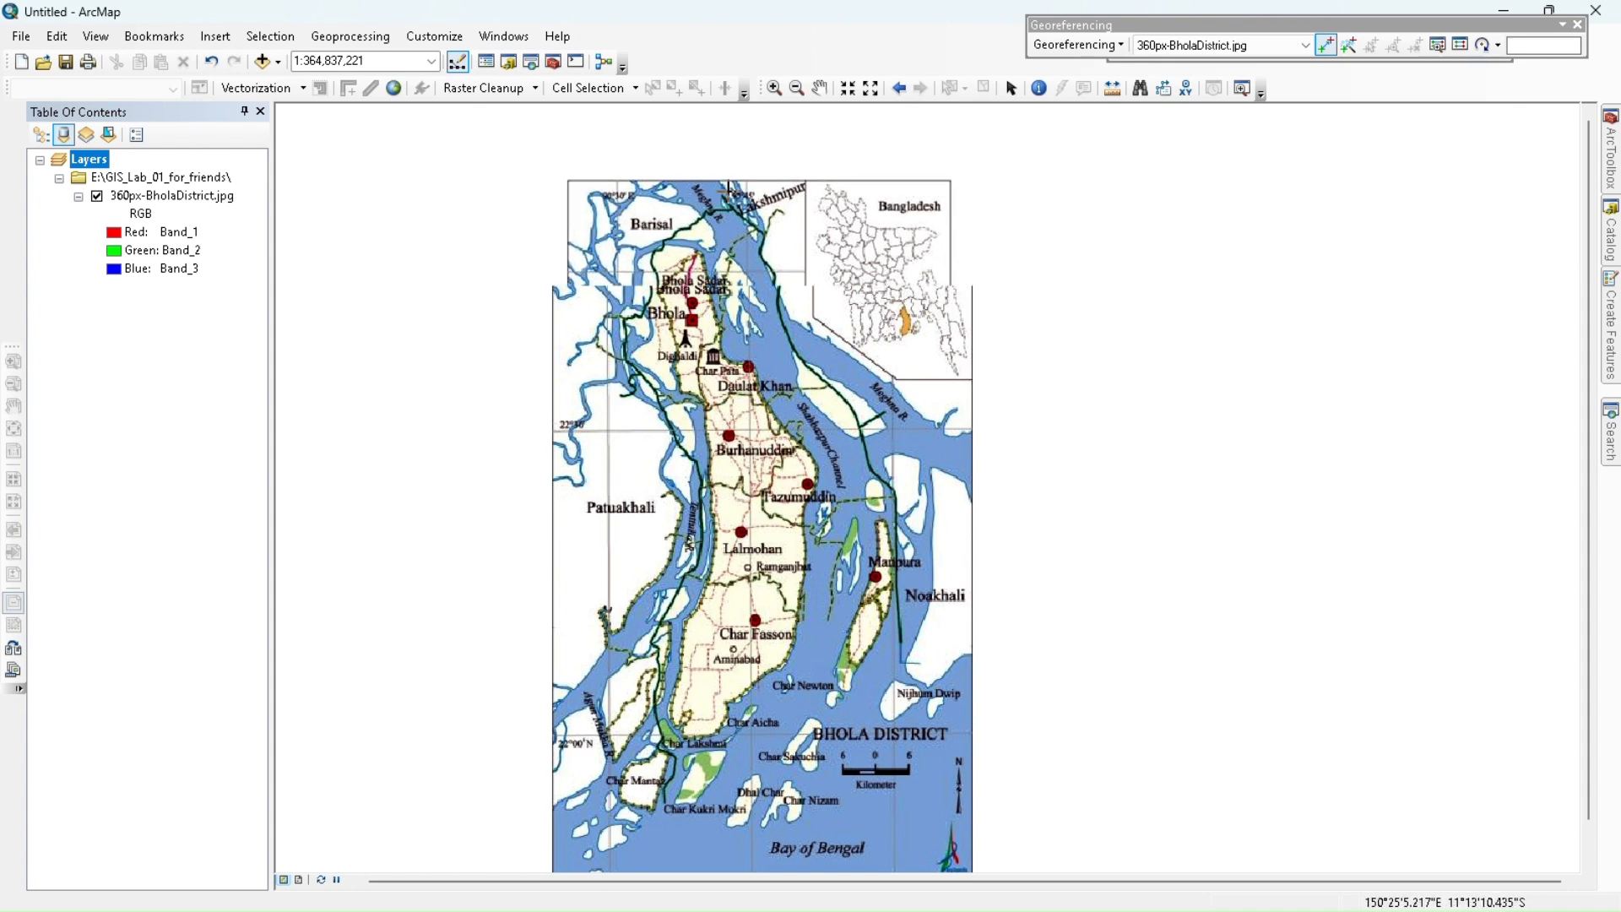
scroll(727, 187, down, 1)
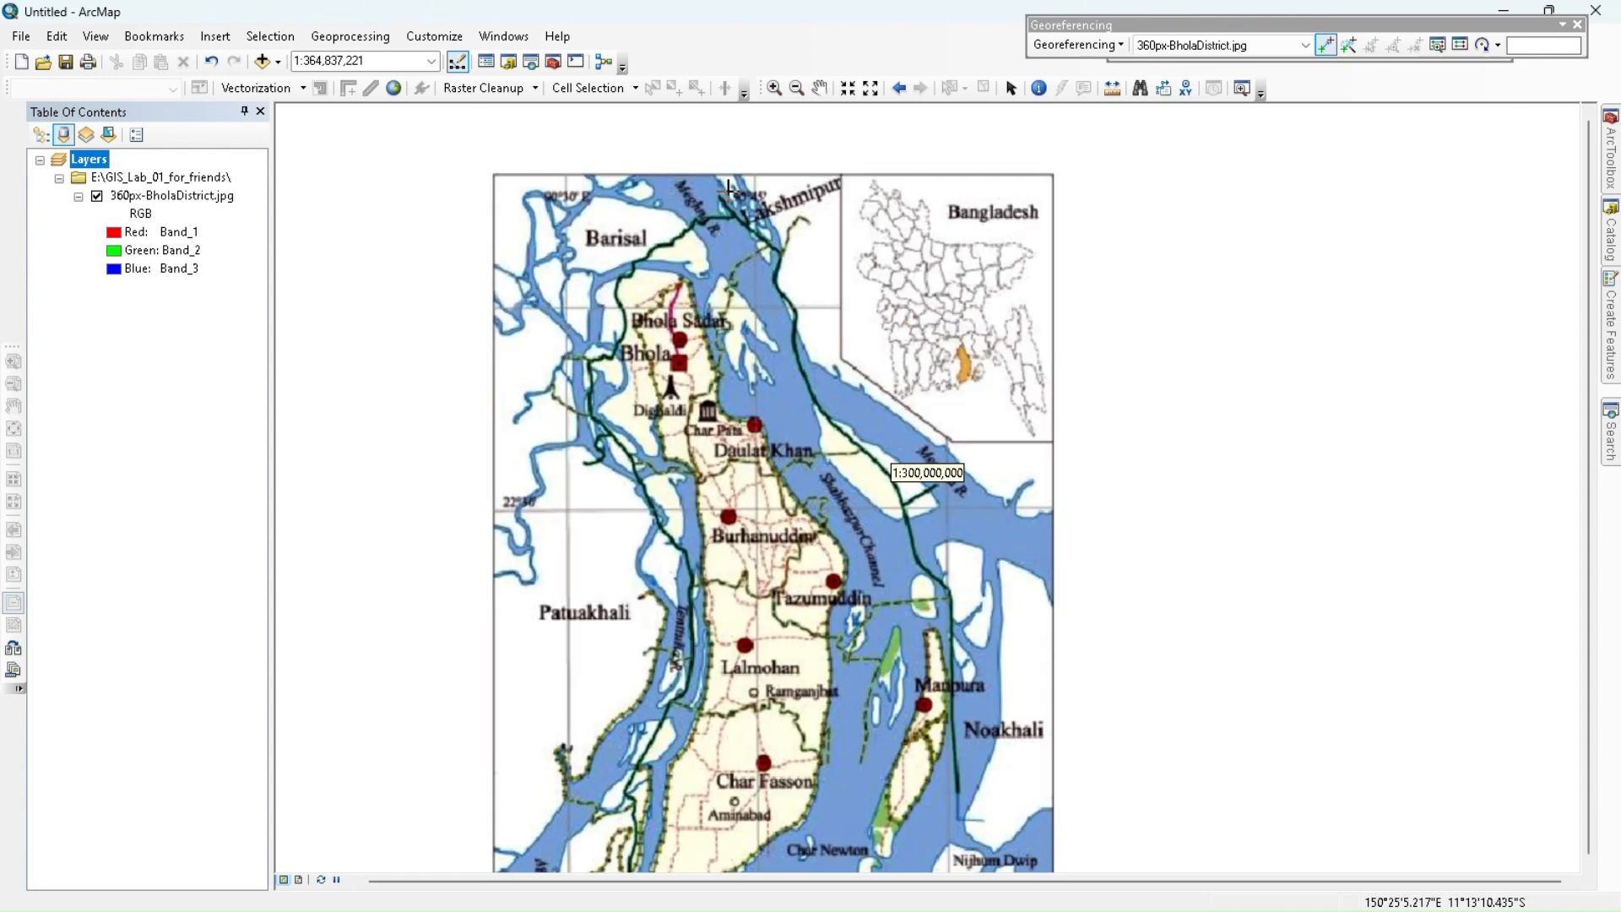
scroll(729, 188, down, 1)
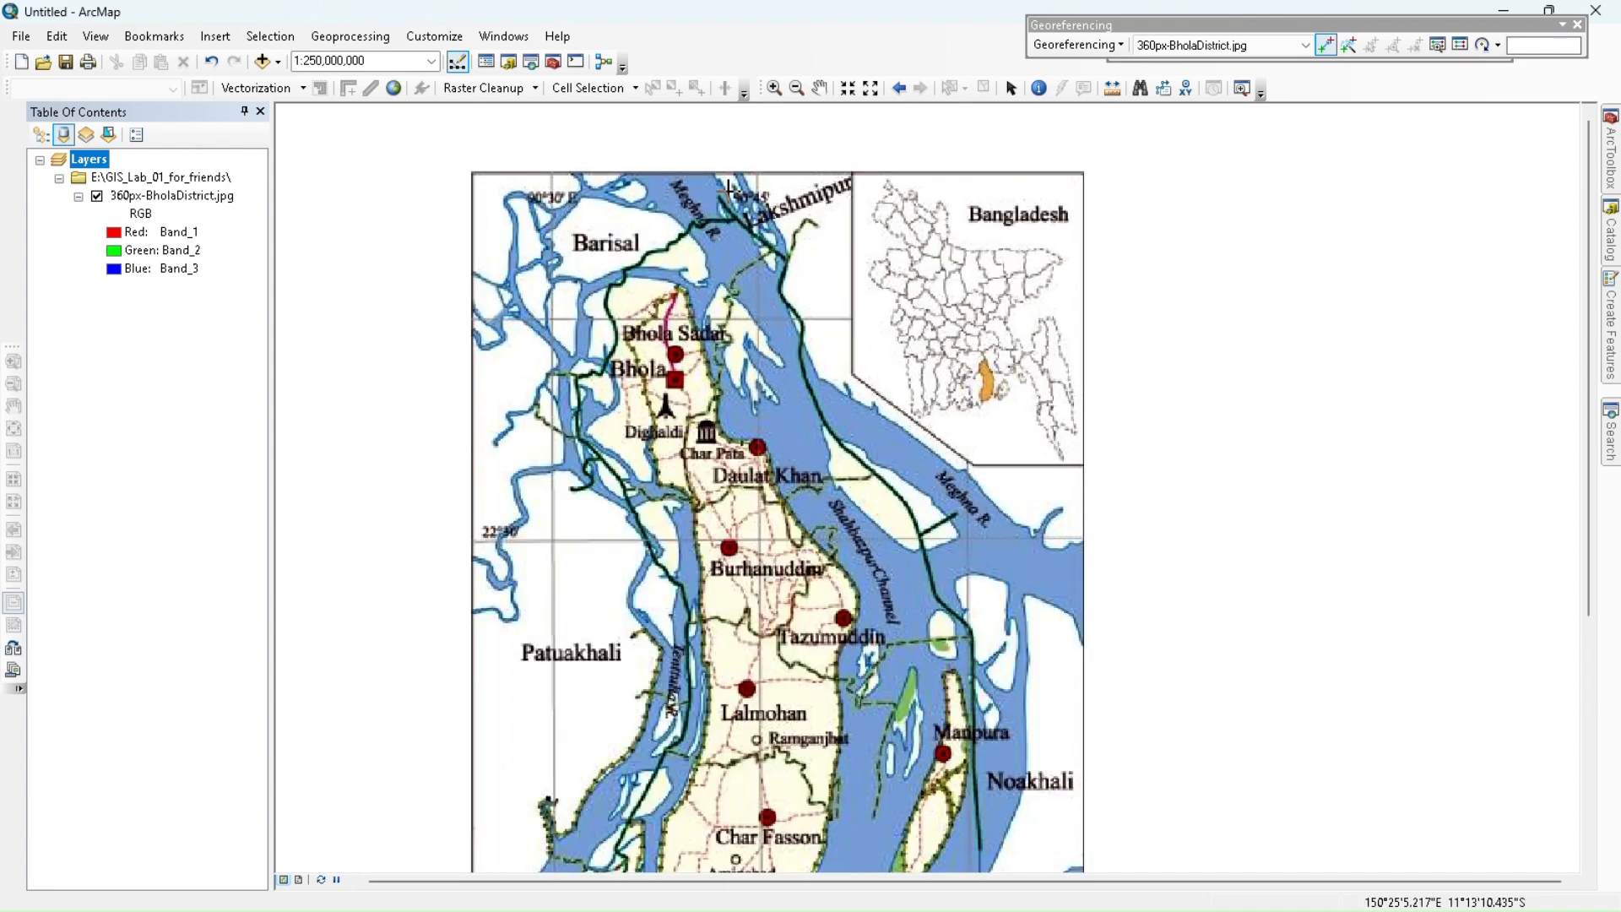
scroll(729, 188, down, 2)
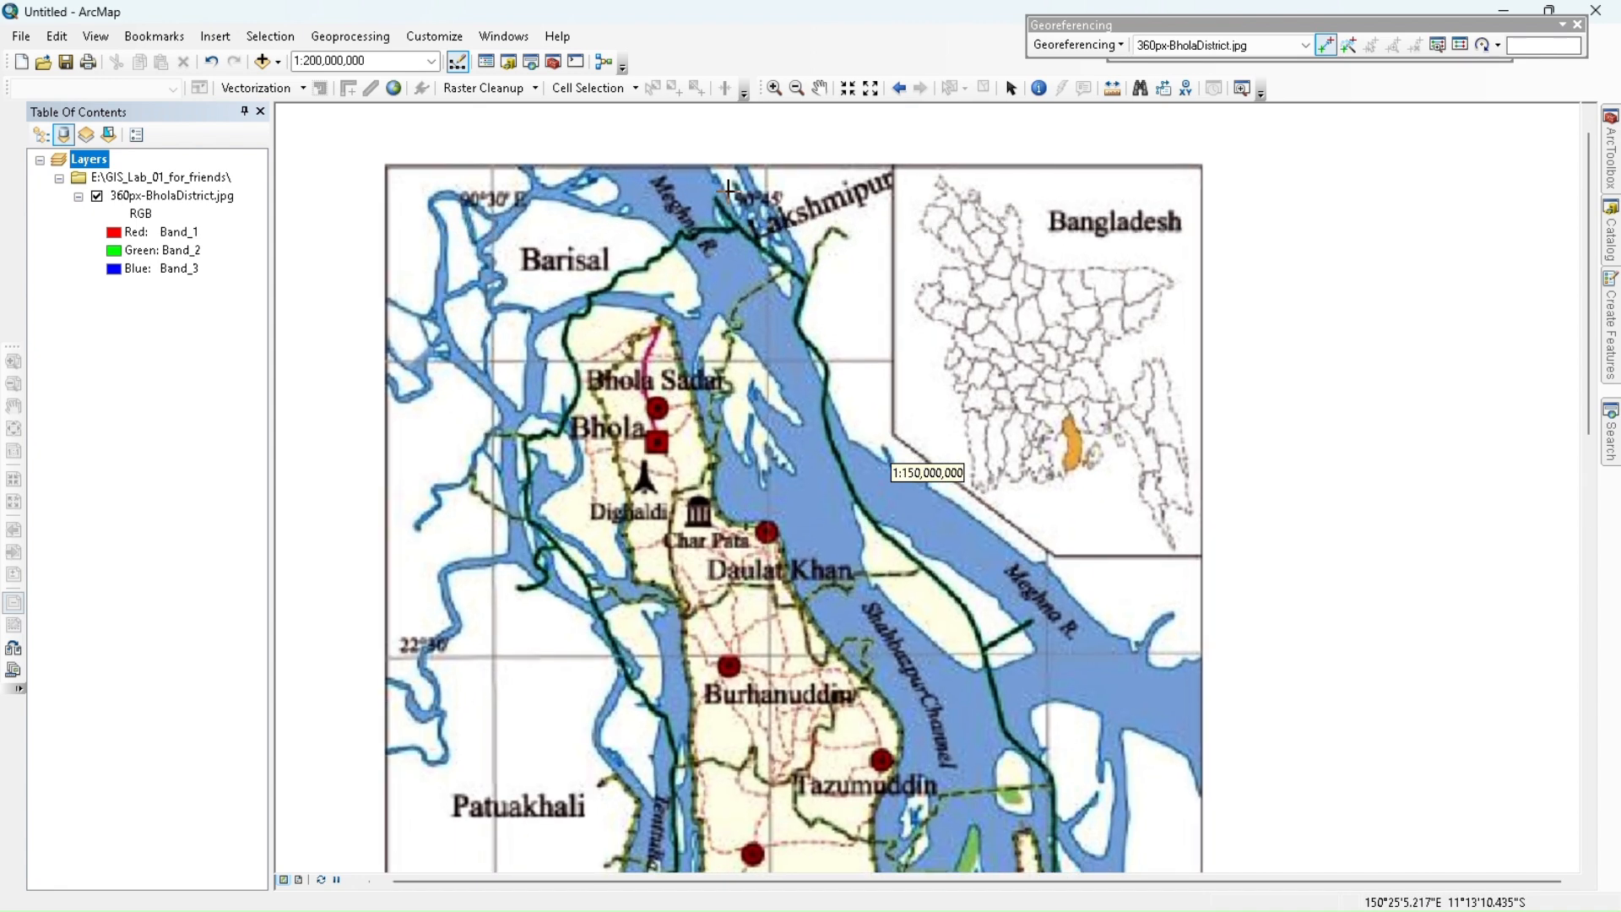
scroll(729, 187, up, 1)
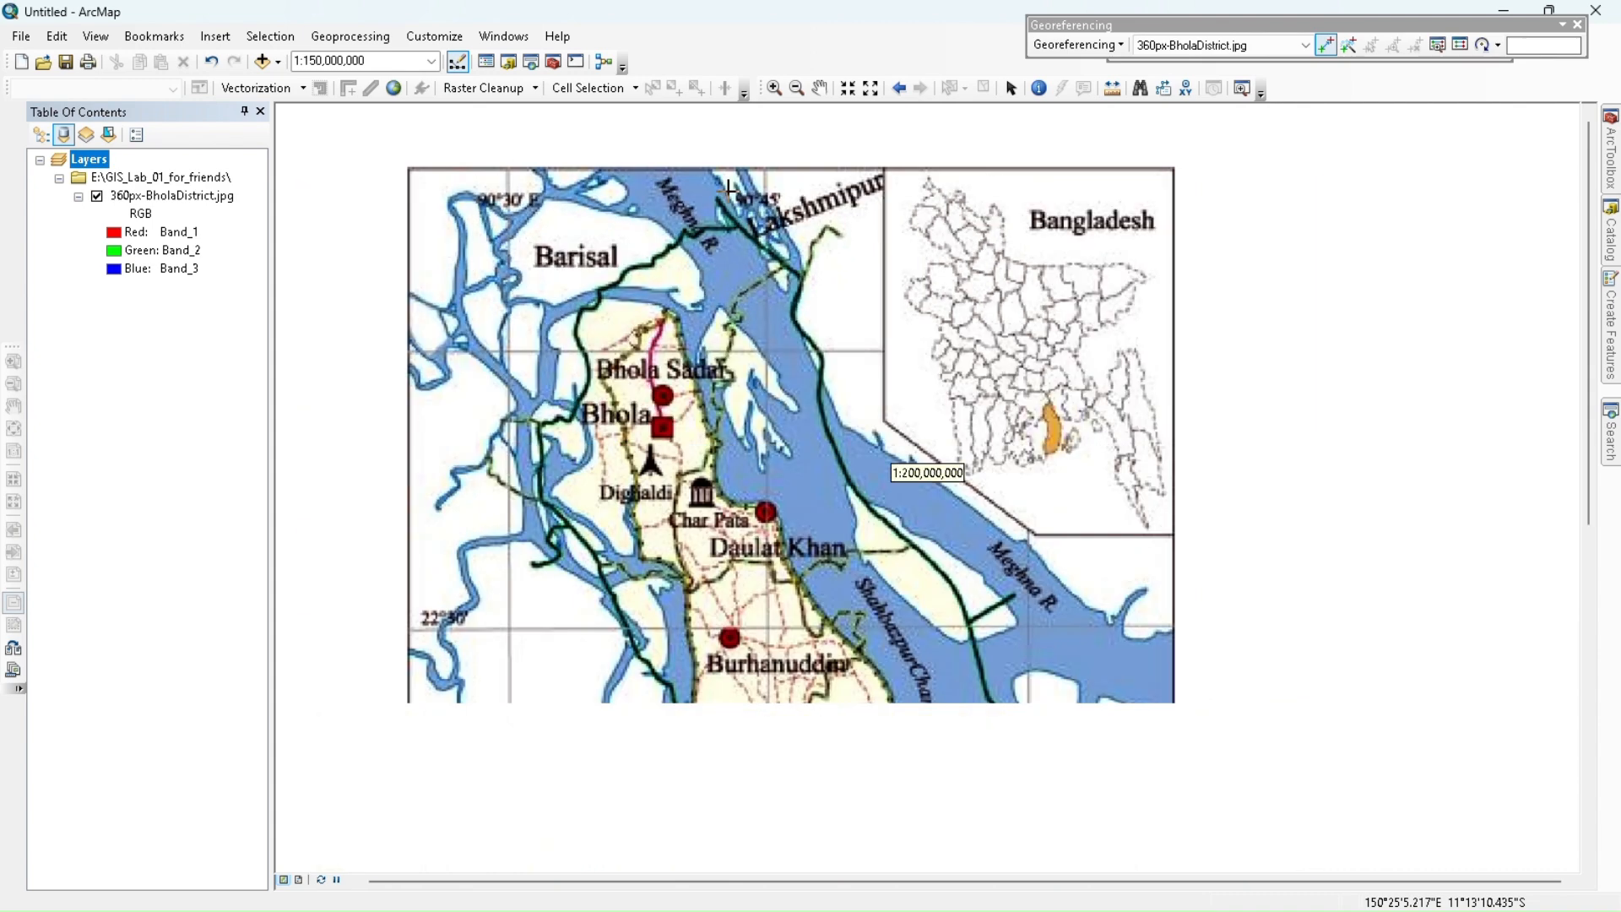
scroll(729, 188, up, 3)
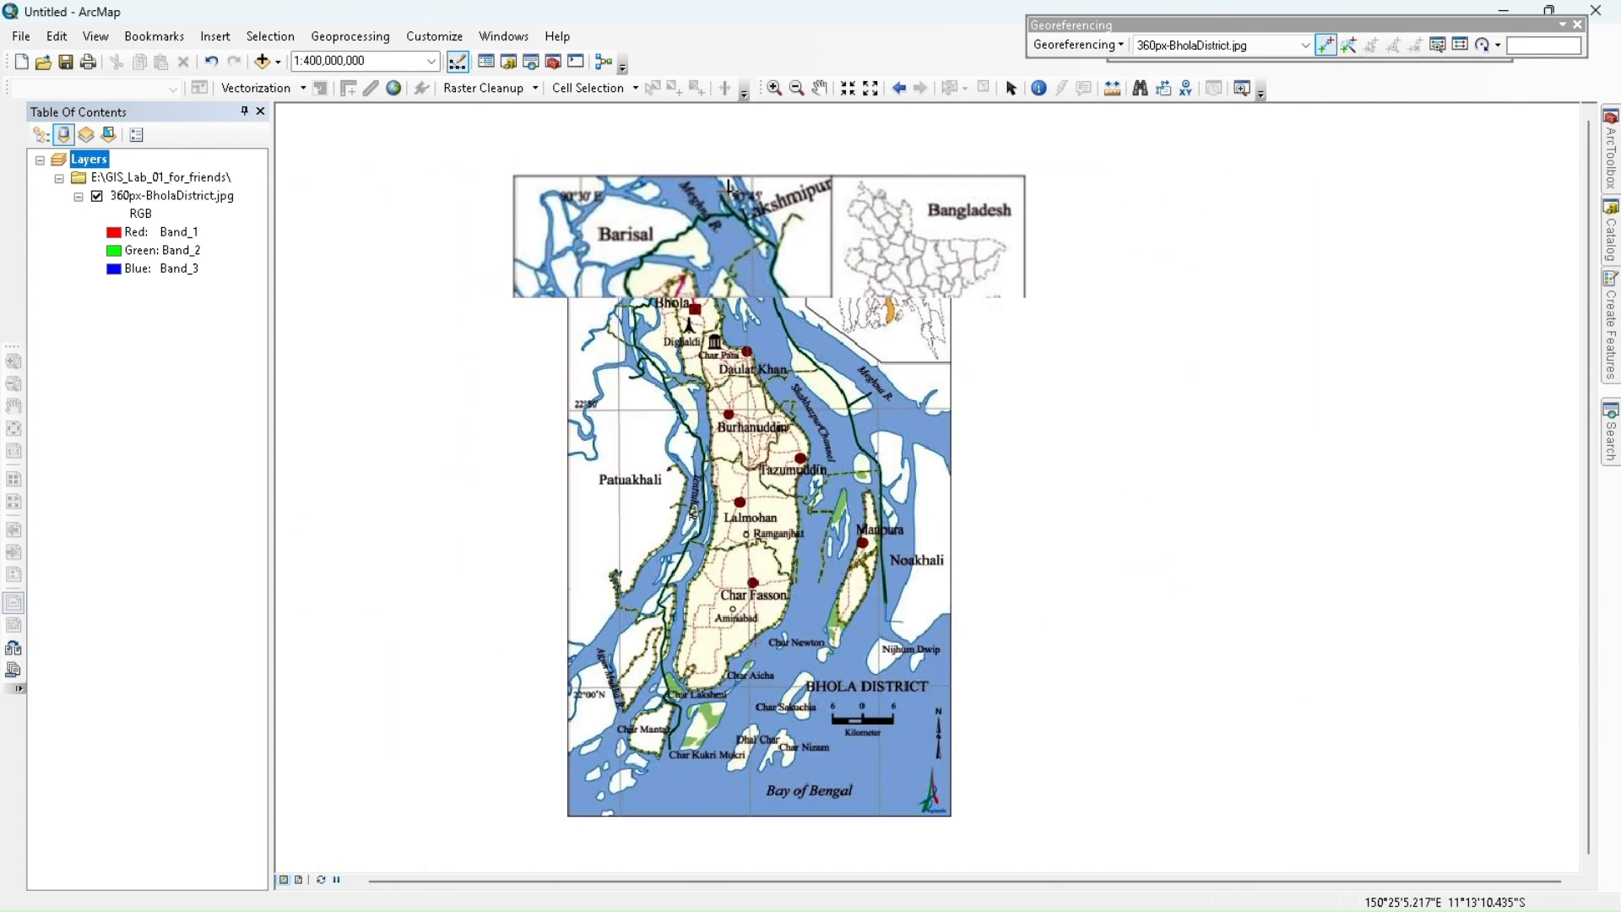
scroll(729, 187, down, 2)
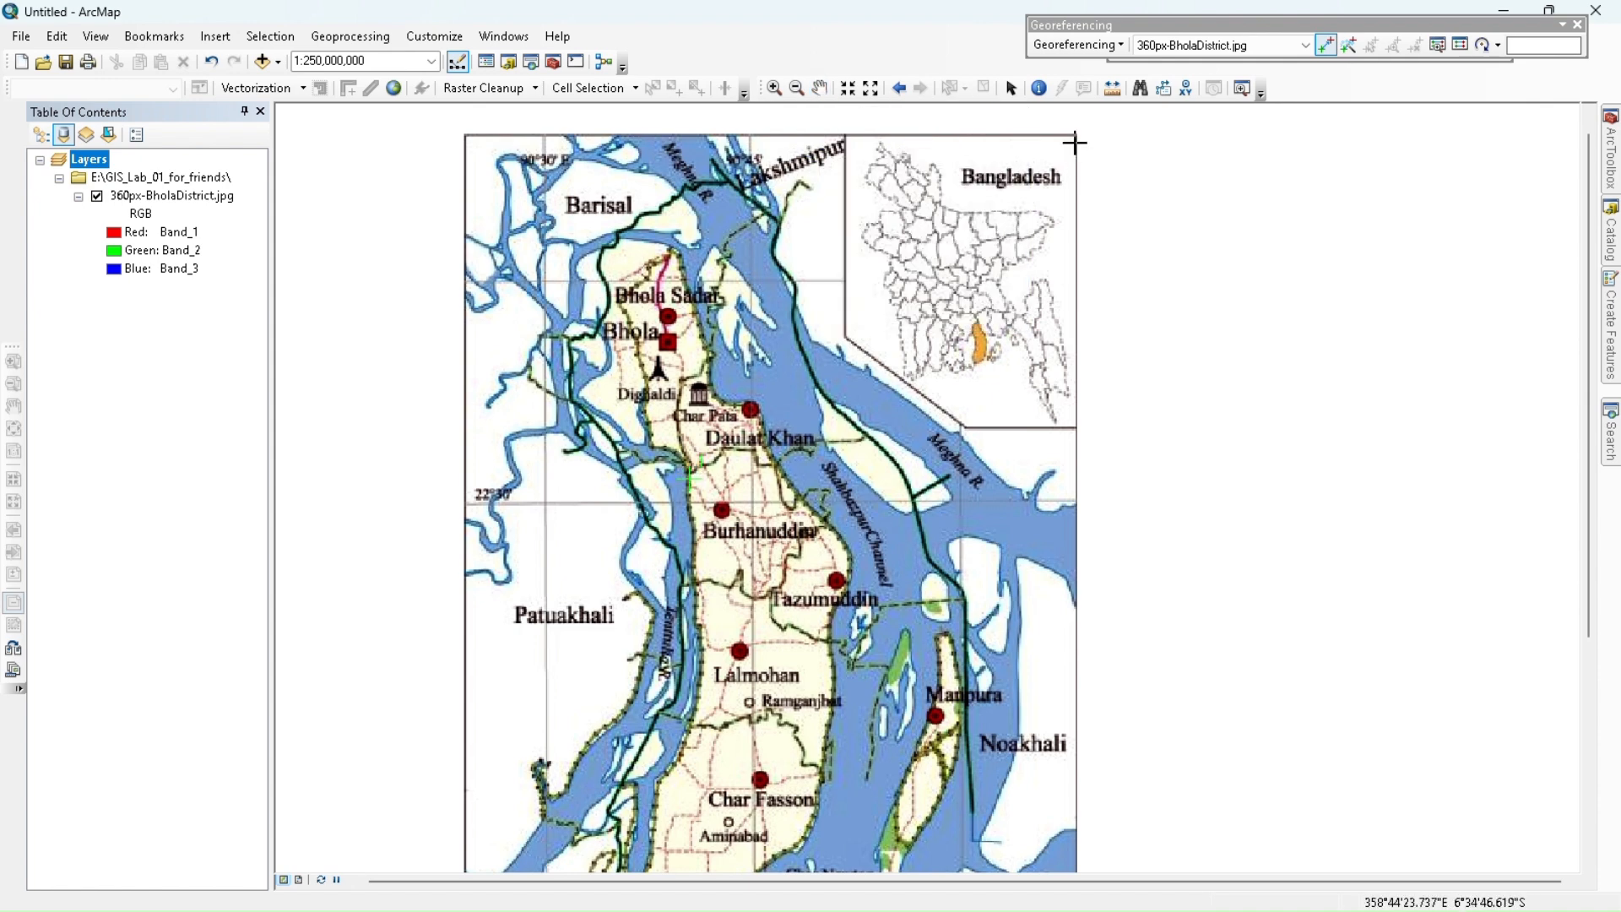
right_click(909, 291)
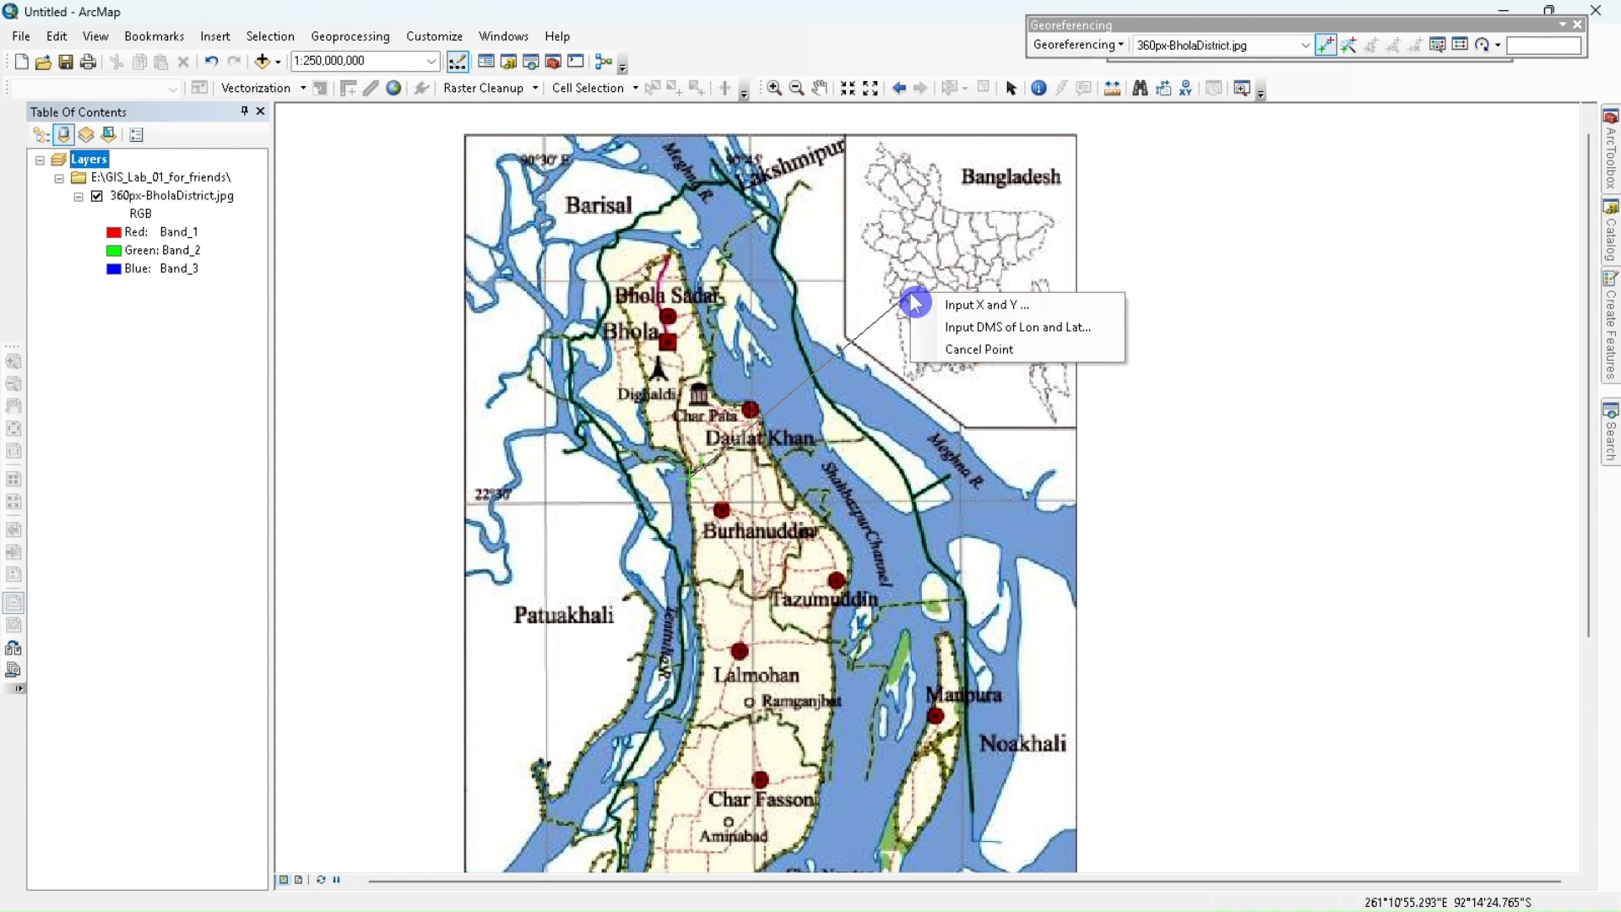
click(961, 353)
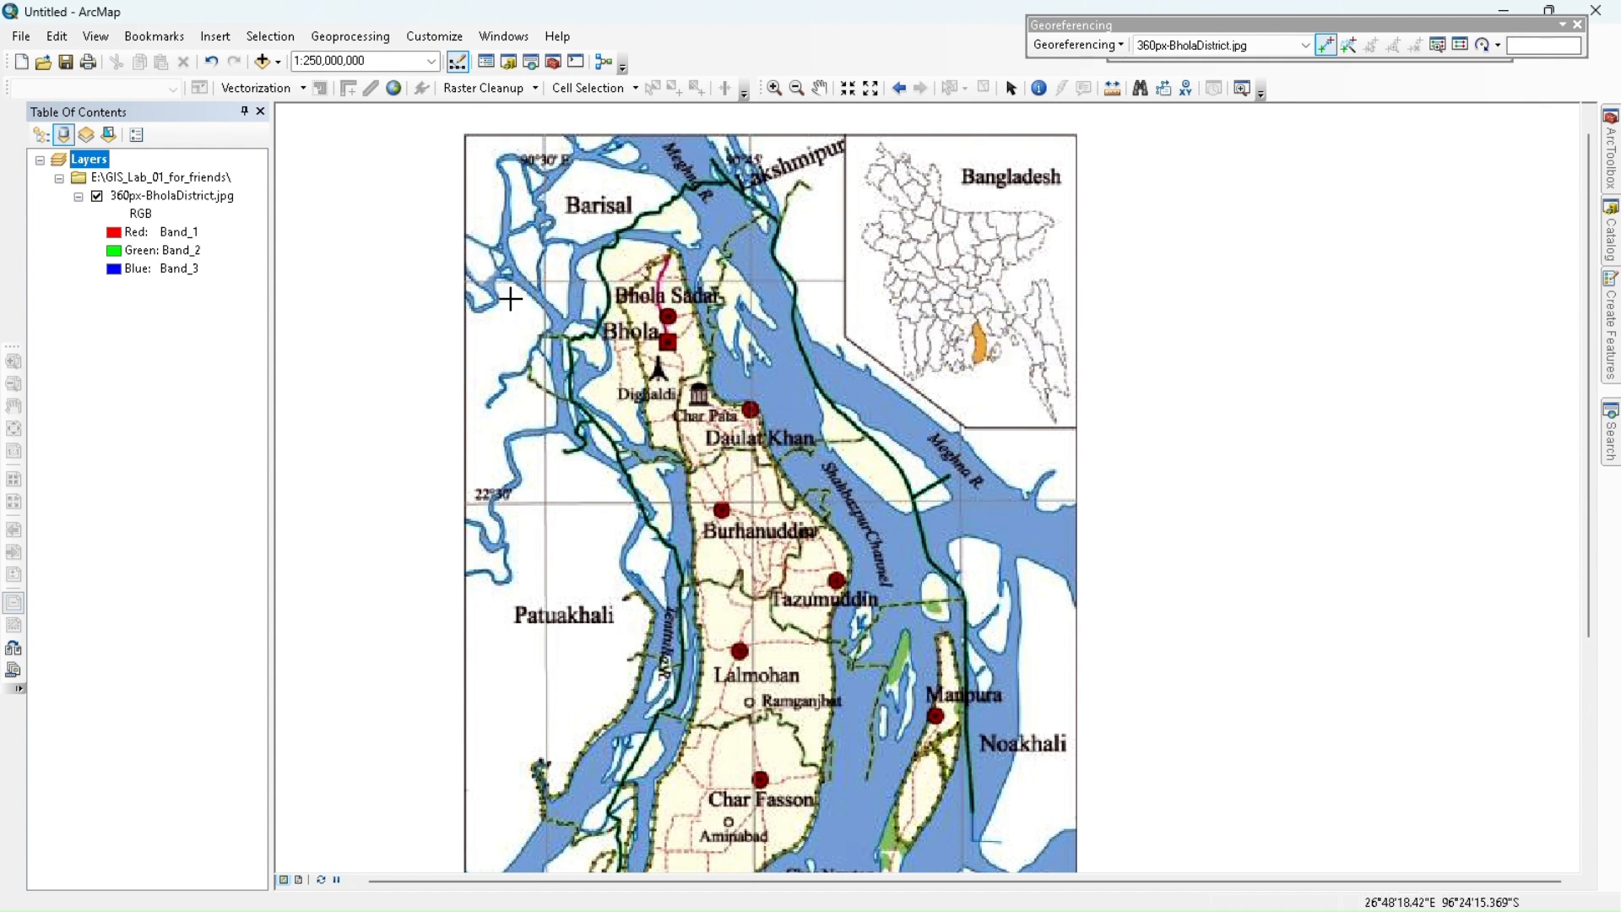
- Place the first control point where the 90°30' E and 22°30' gridlines cross, west of the district
scroll(540, 504, up, 1)
scroll(539, 504, down, 2)
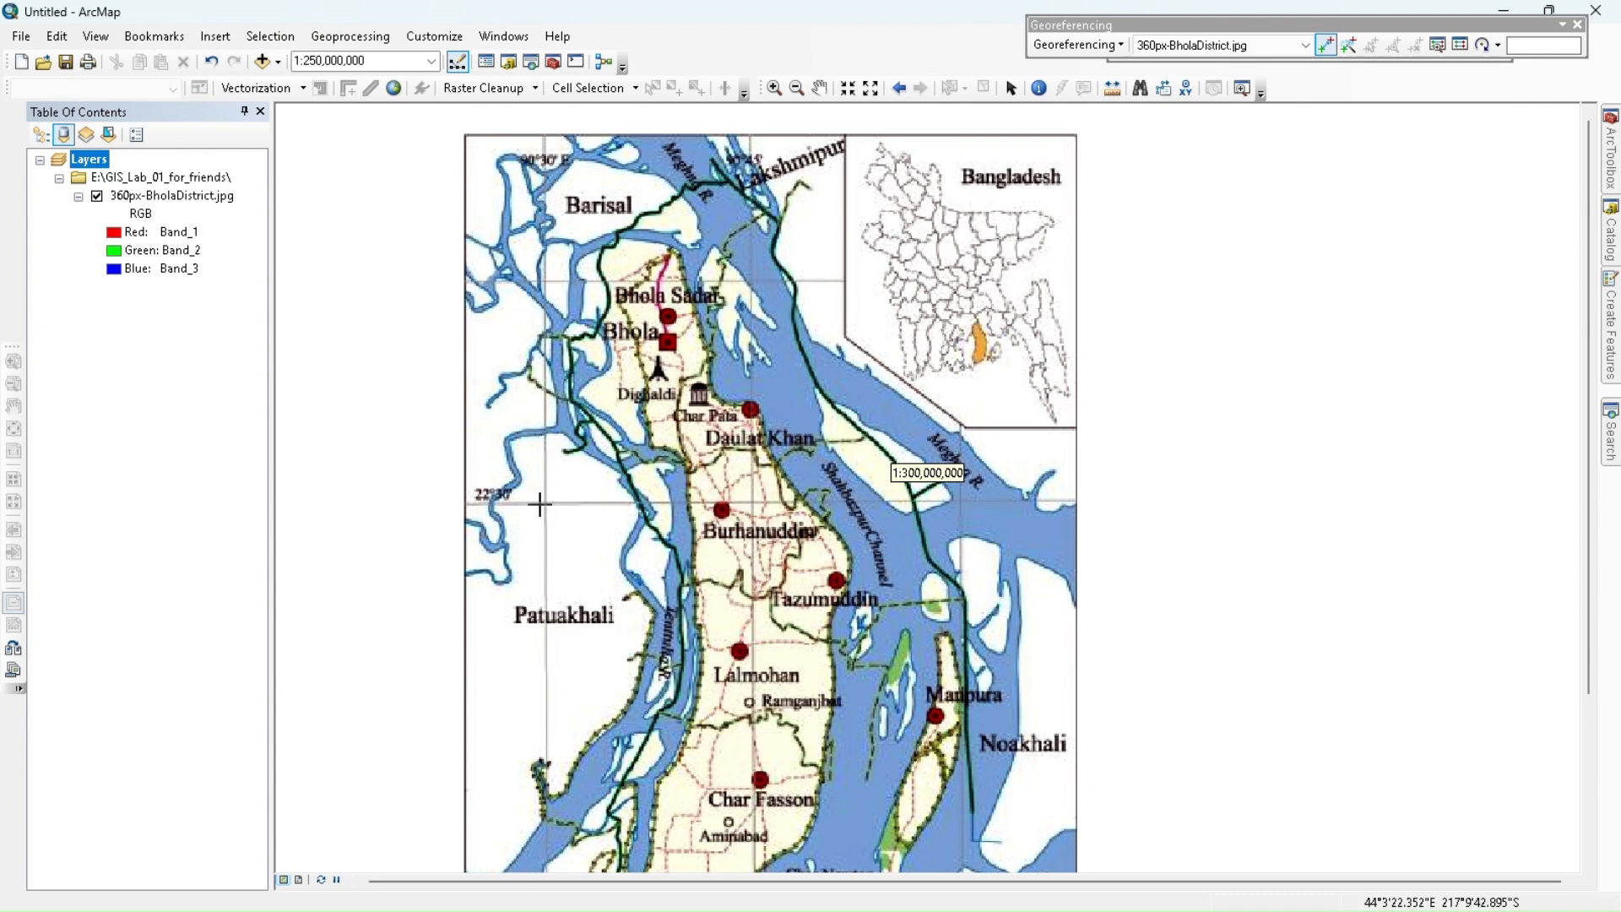
scroll(539, 504, down, 1)
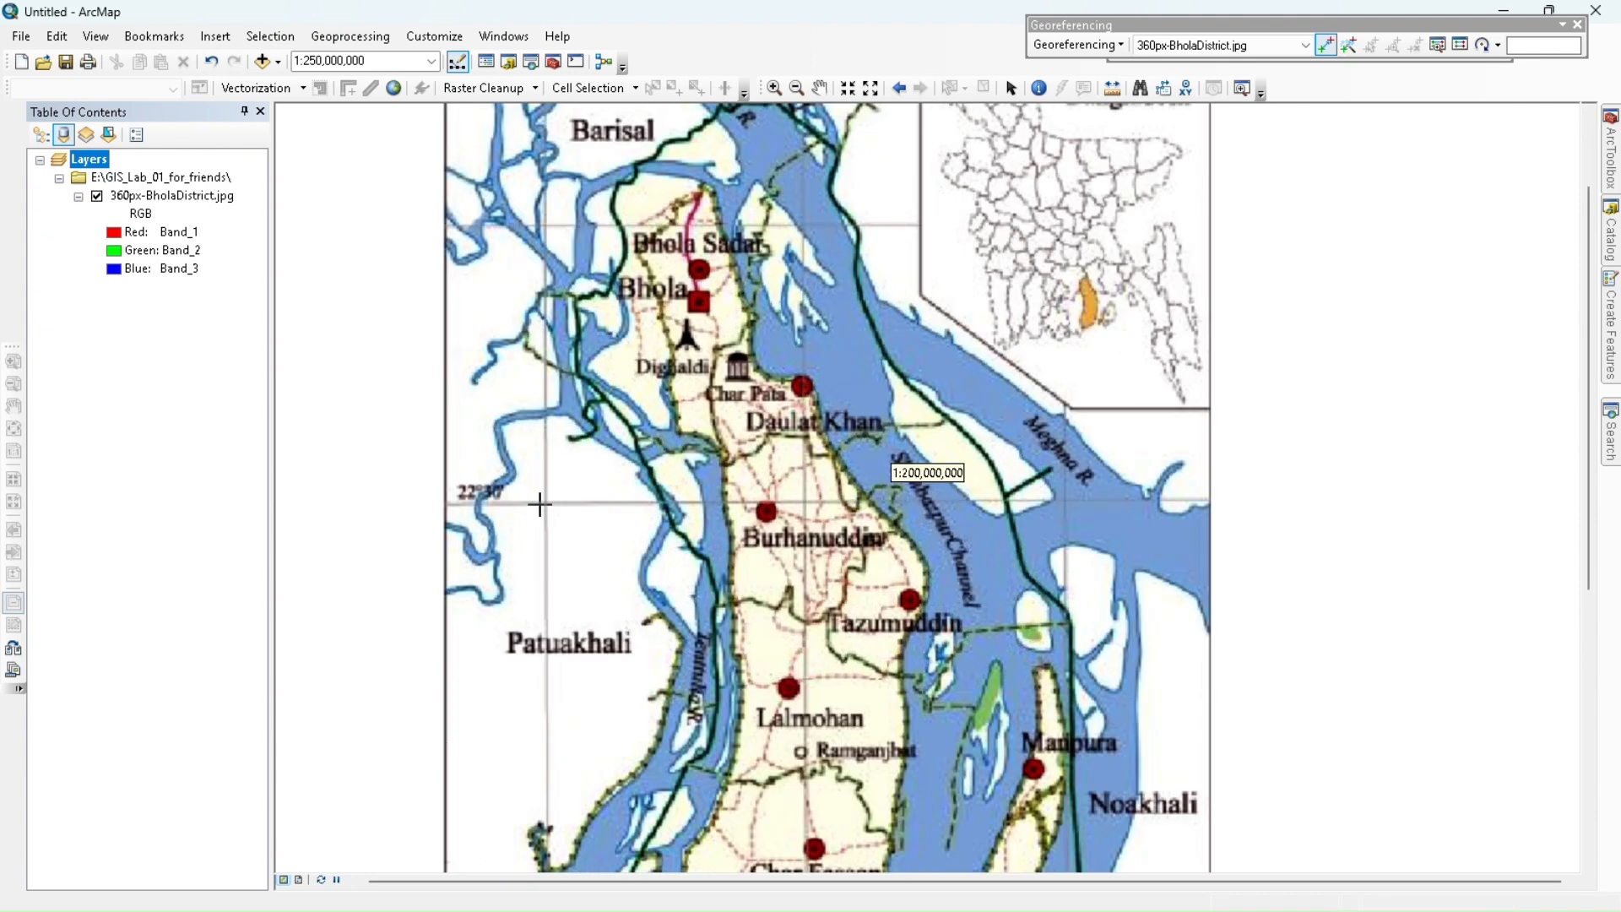
scroll(540, 504, up, 1)
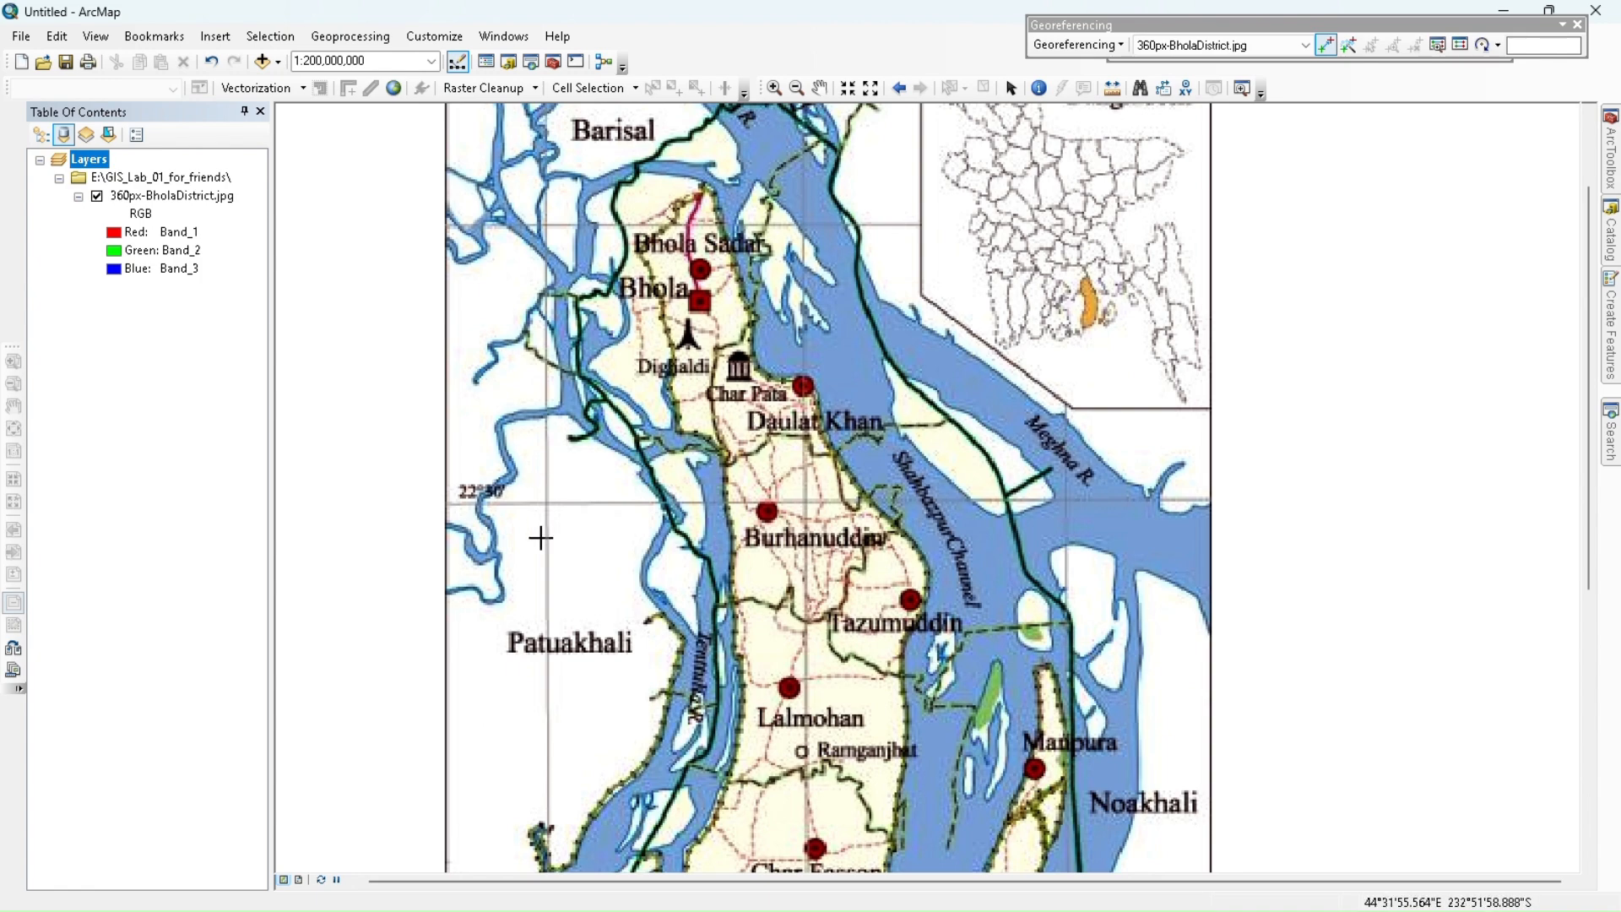
scroll(540, 538, up, 1)
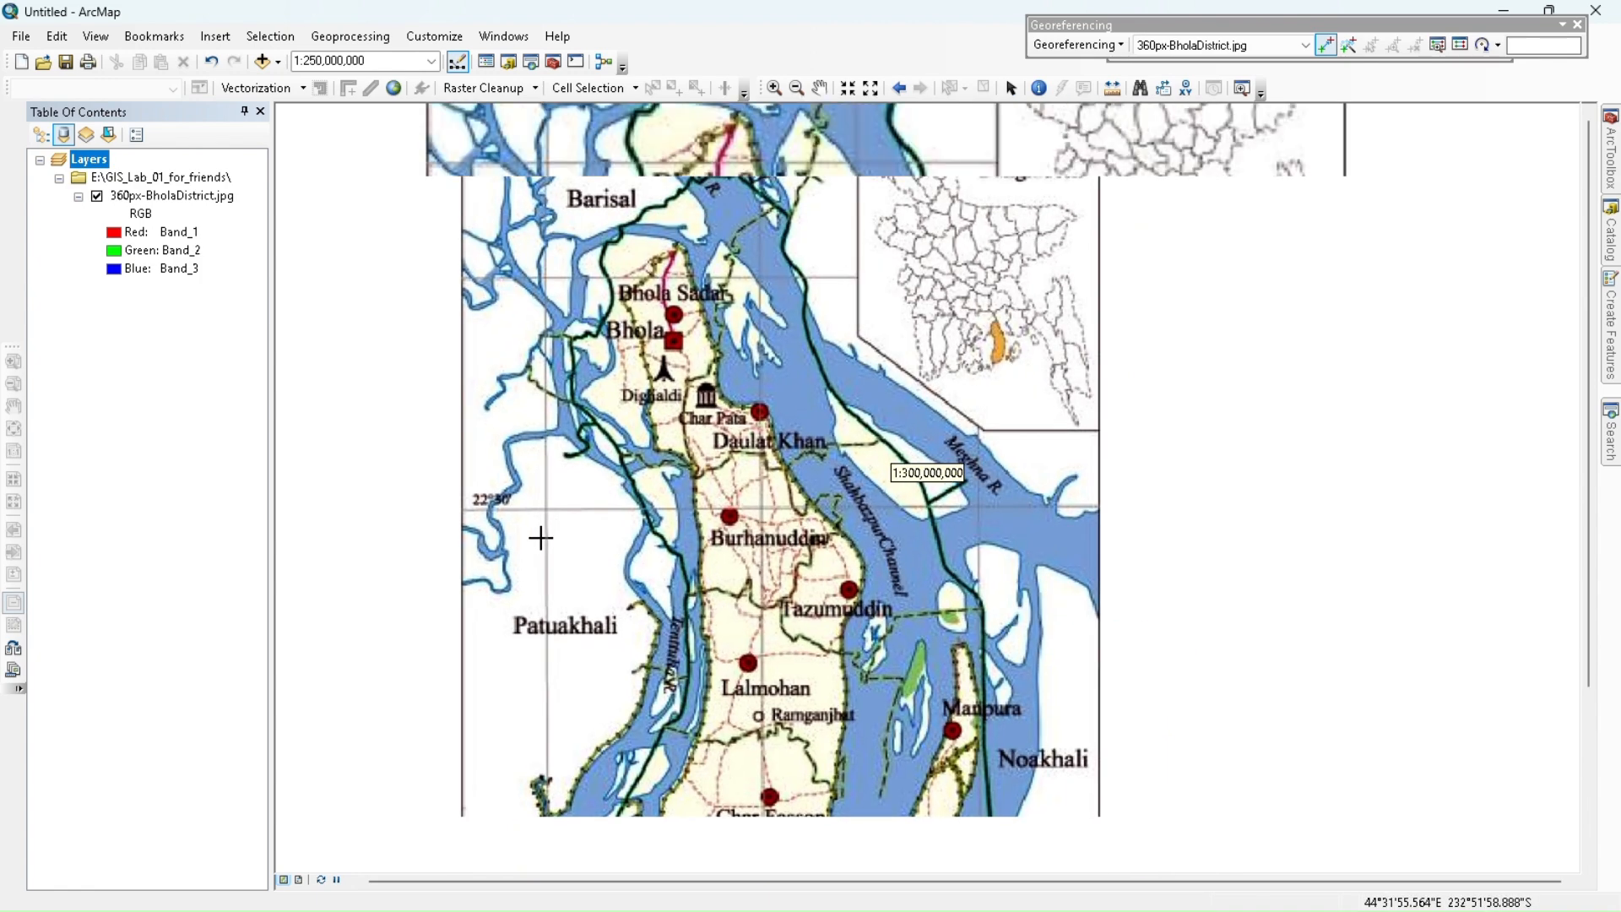
scroll(541, 538, down, 1)
scroll(540, 538, down, 1)
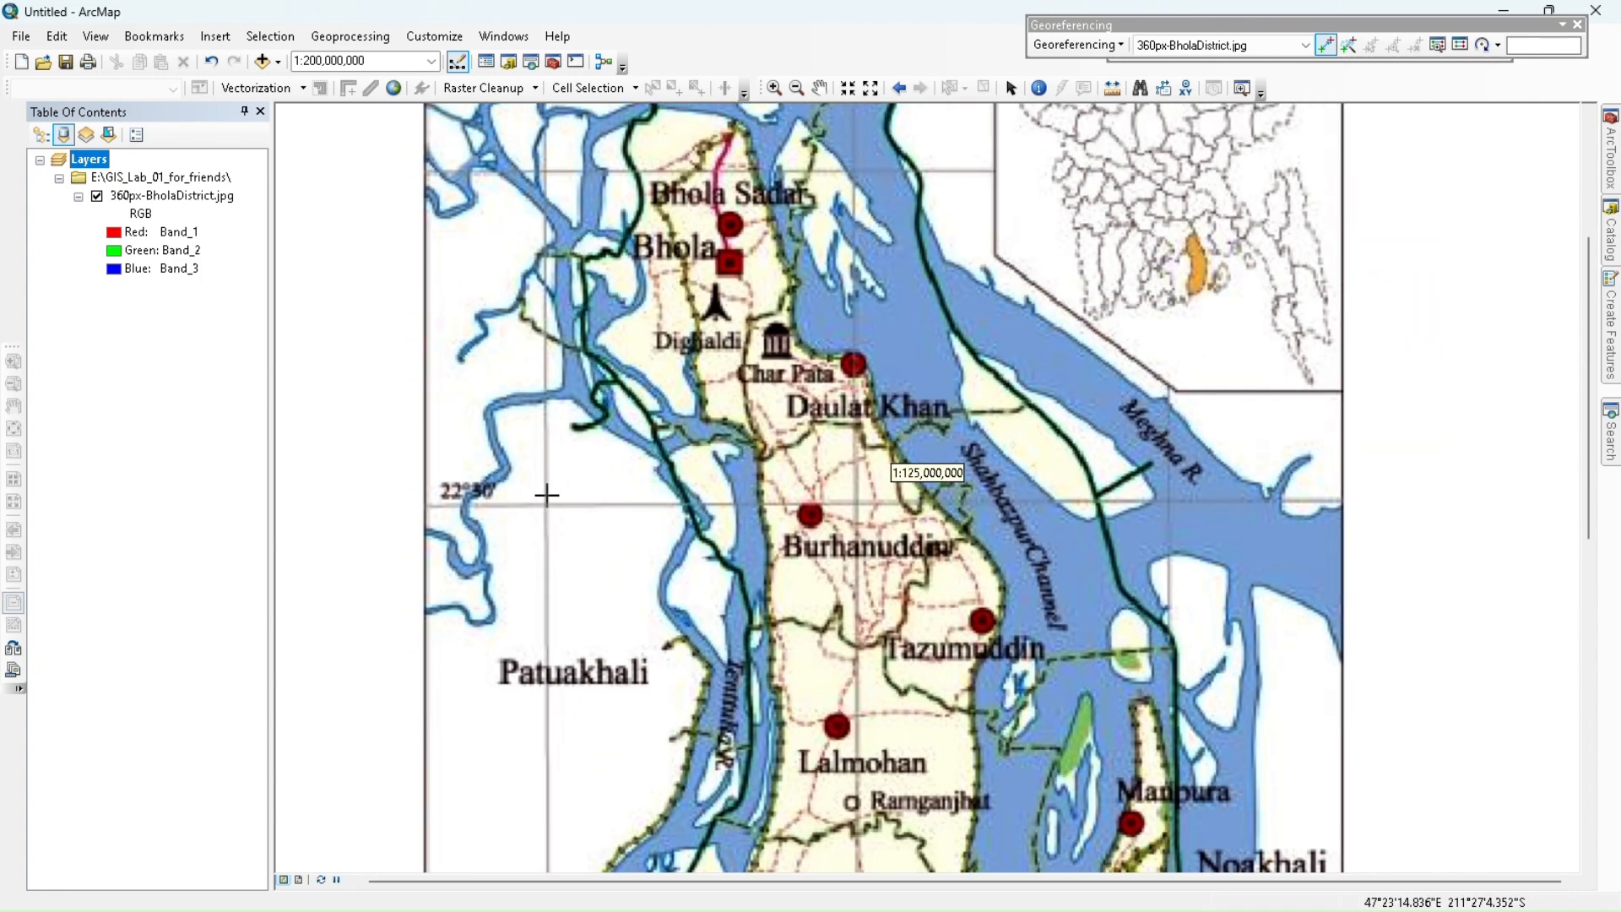
scroll(546, 498, down, 1)
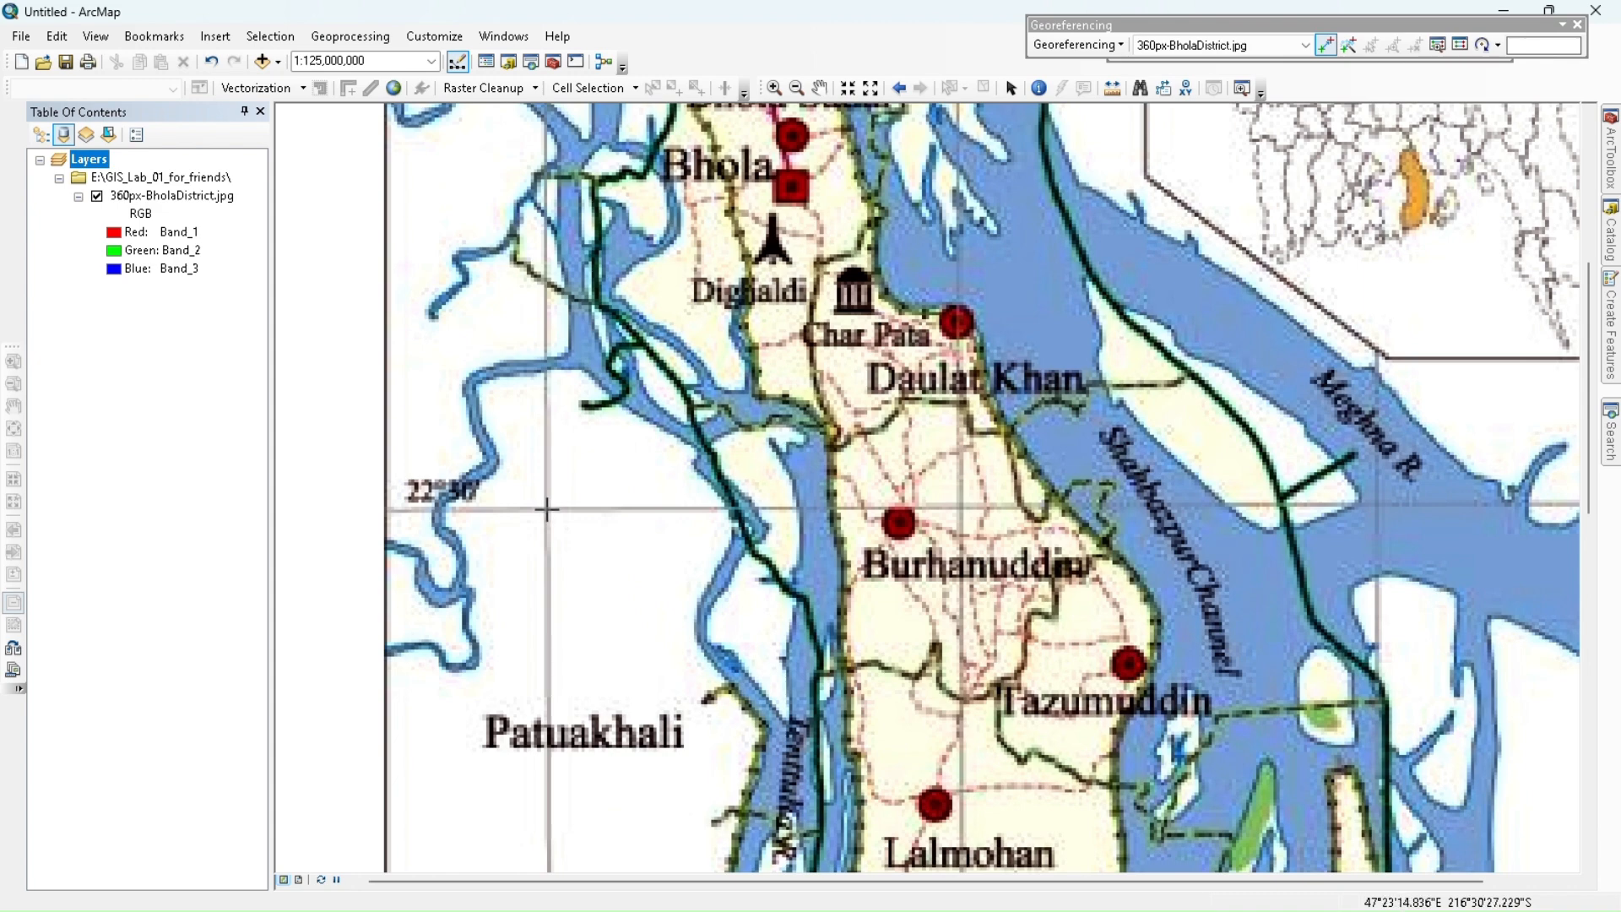
click(546, 508)
- Assign the first control point DMS coordinates of longitude 90° 30' 00" E and latitude 22° 30' 00" N
right_click(549, 510)
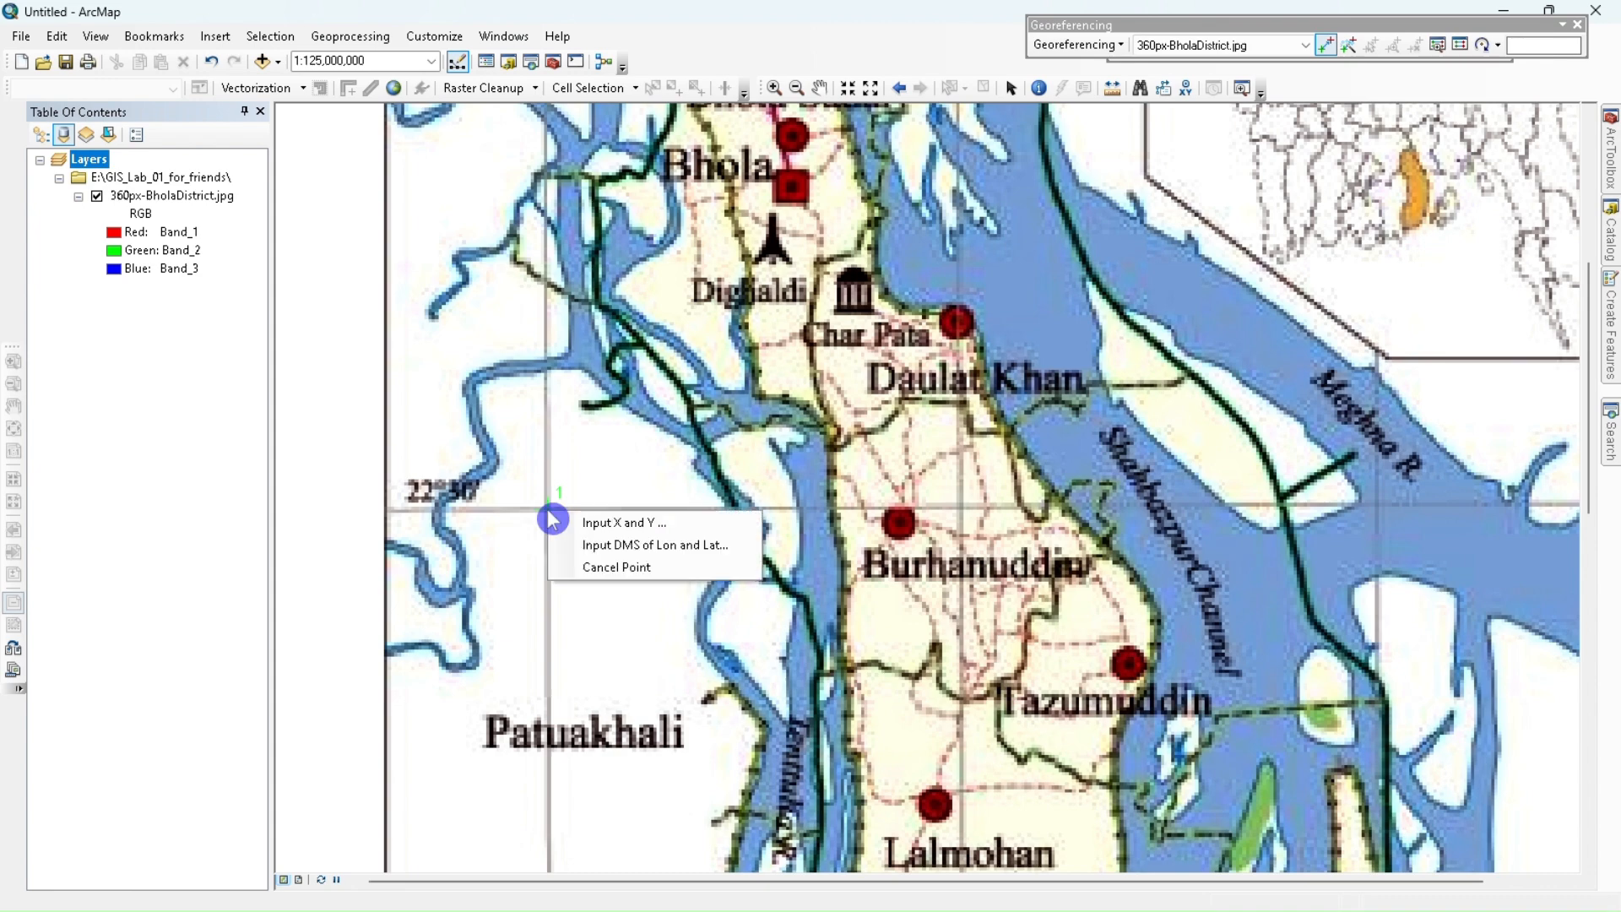
click(589, 548)
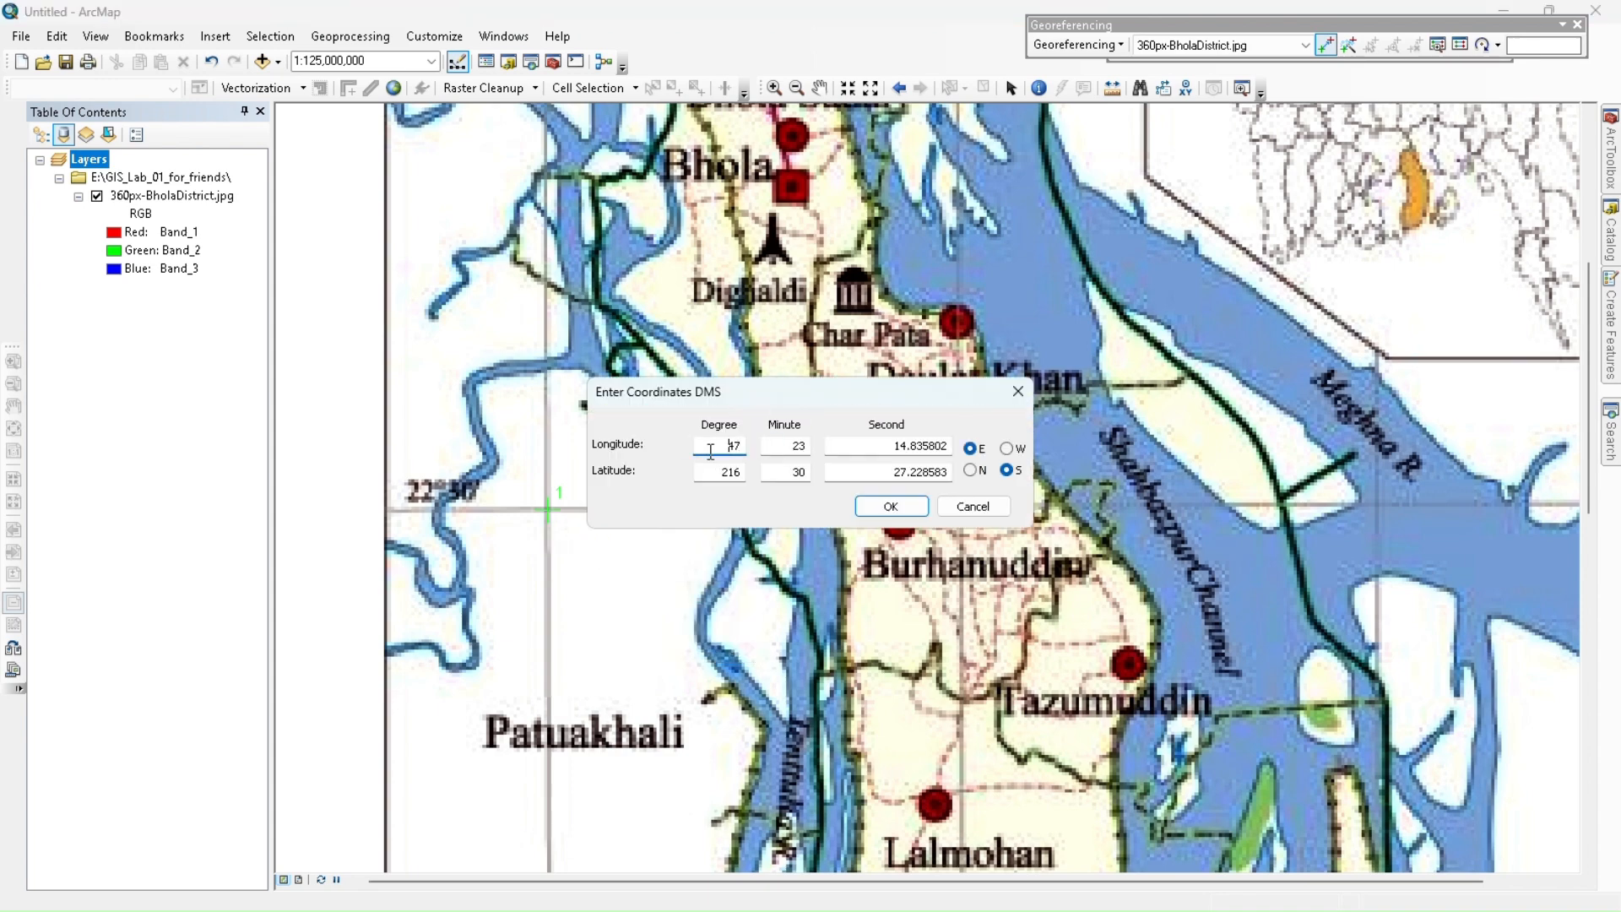
text(9)
text(3)
double_click(717, 471)
text(22)
double_click(916, 445)
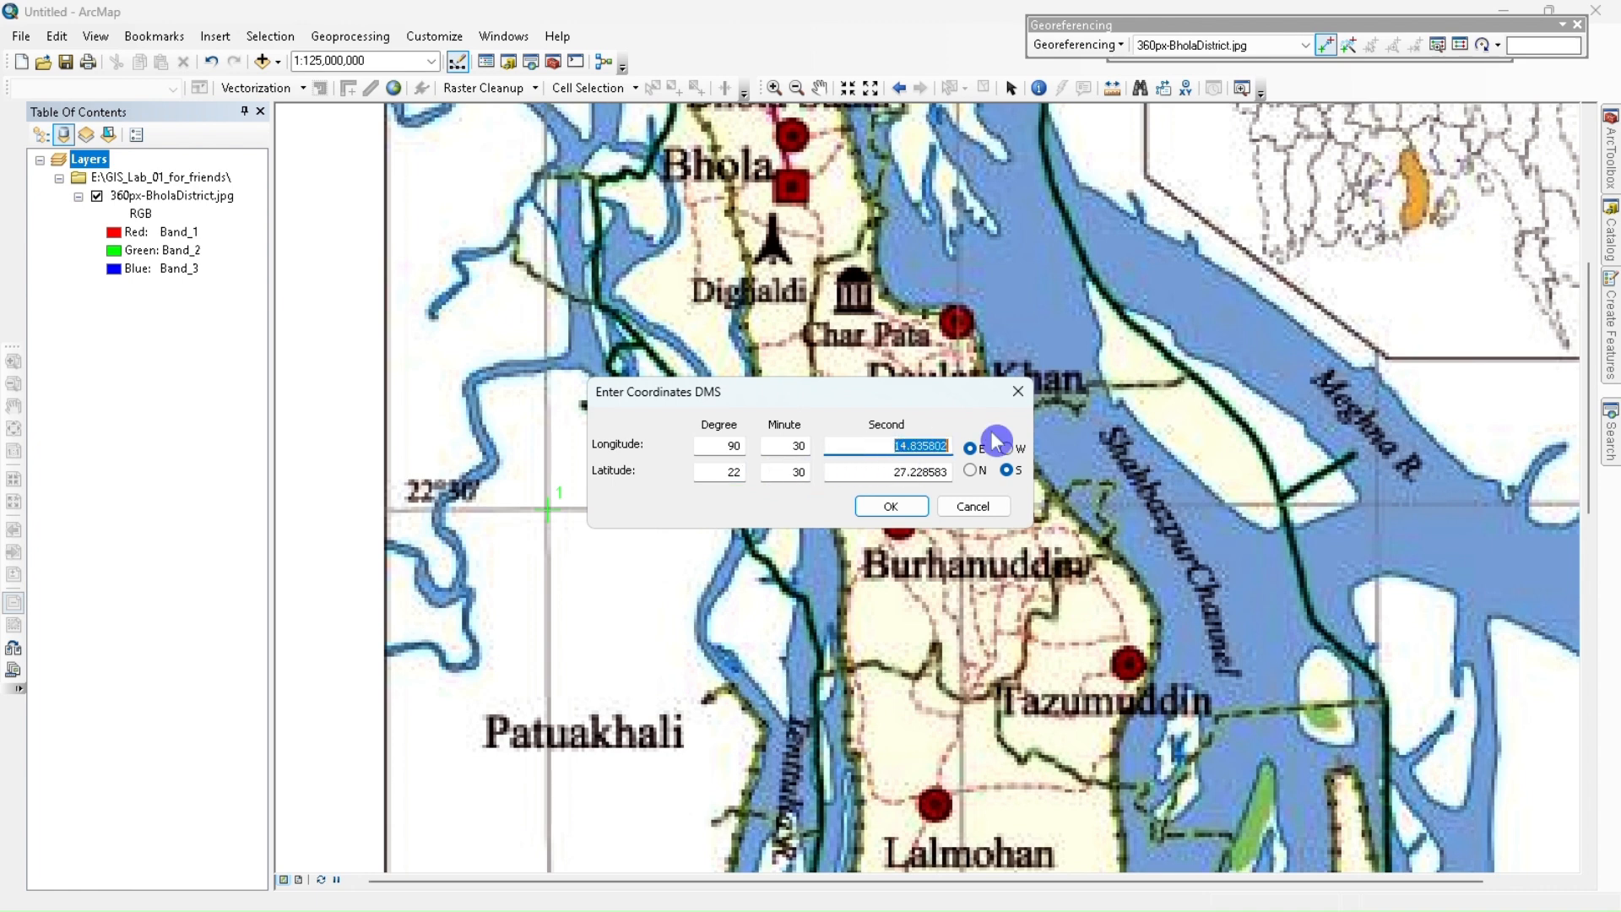
text(00)
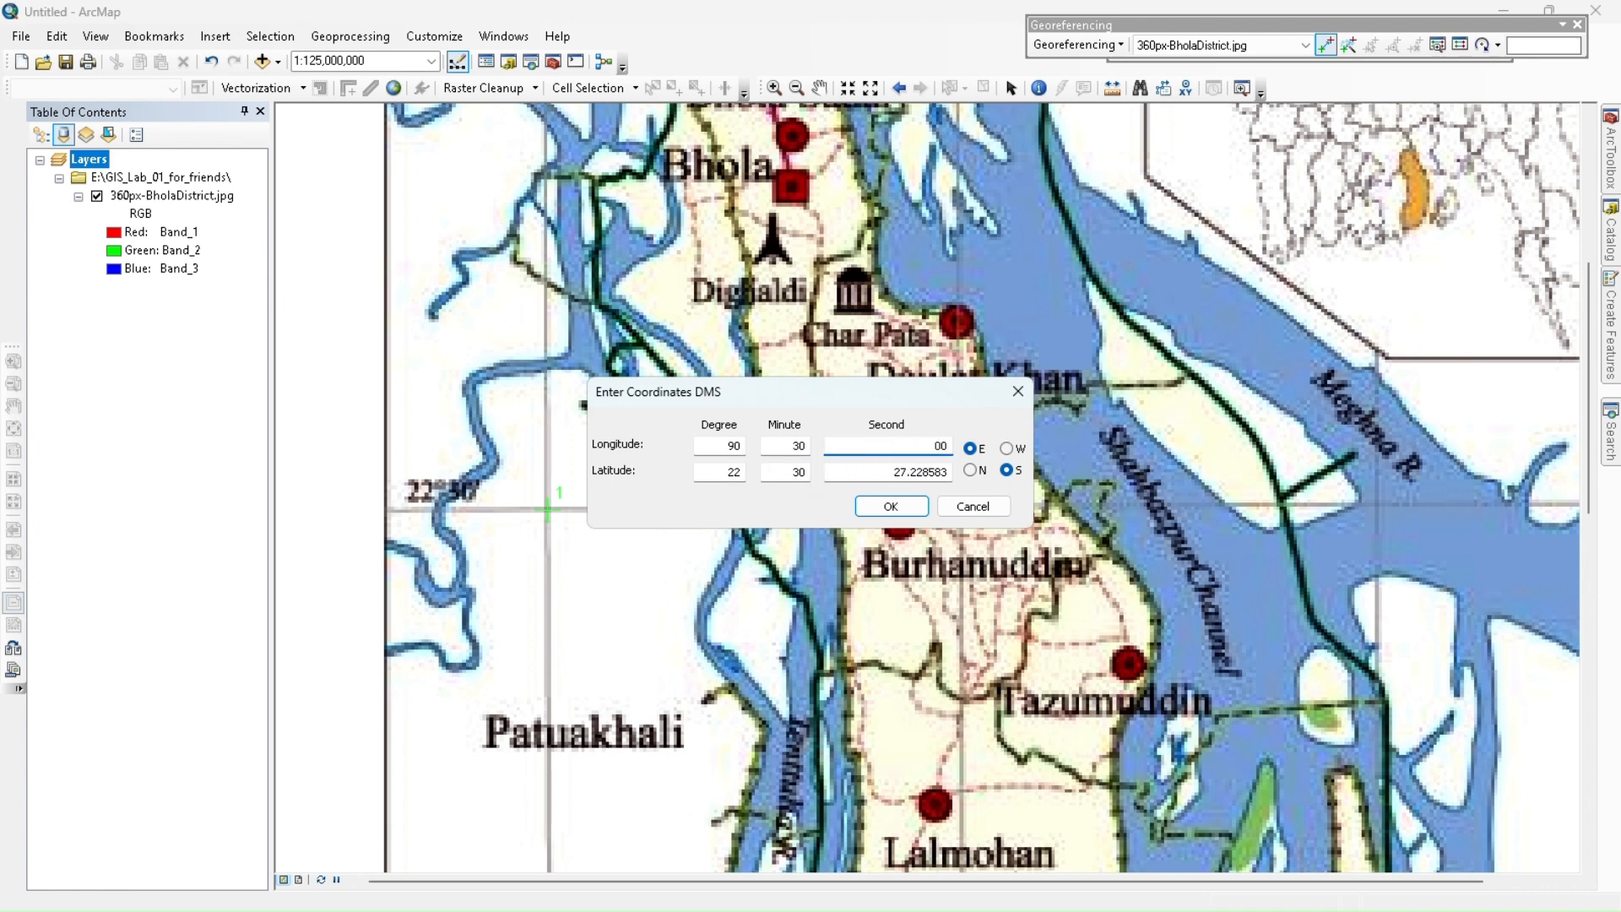
double_click(884, 471)
text(00)
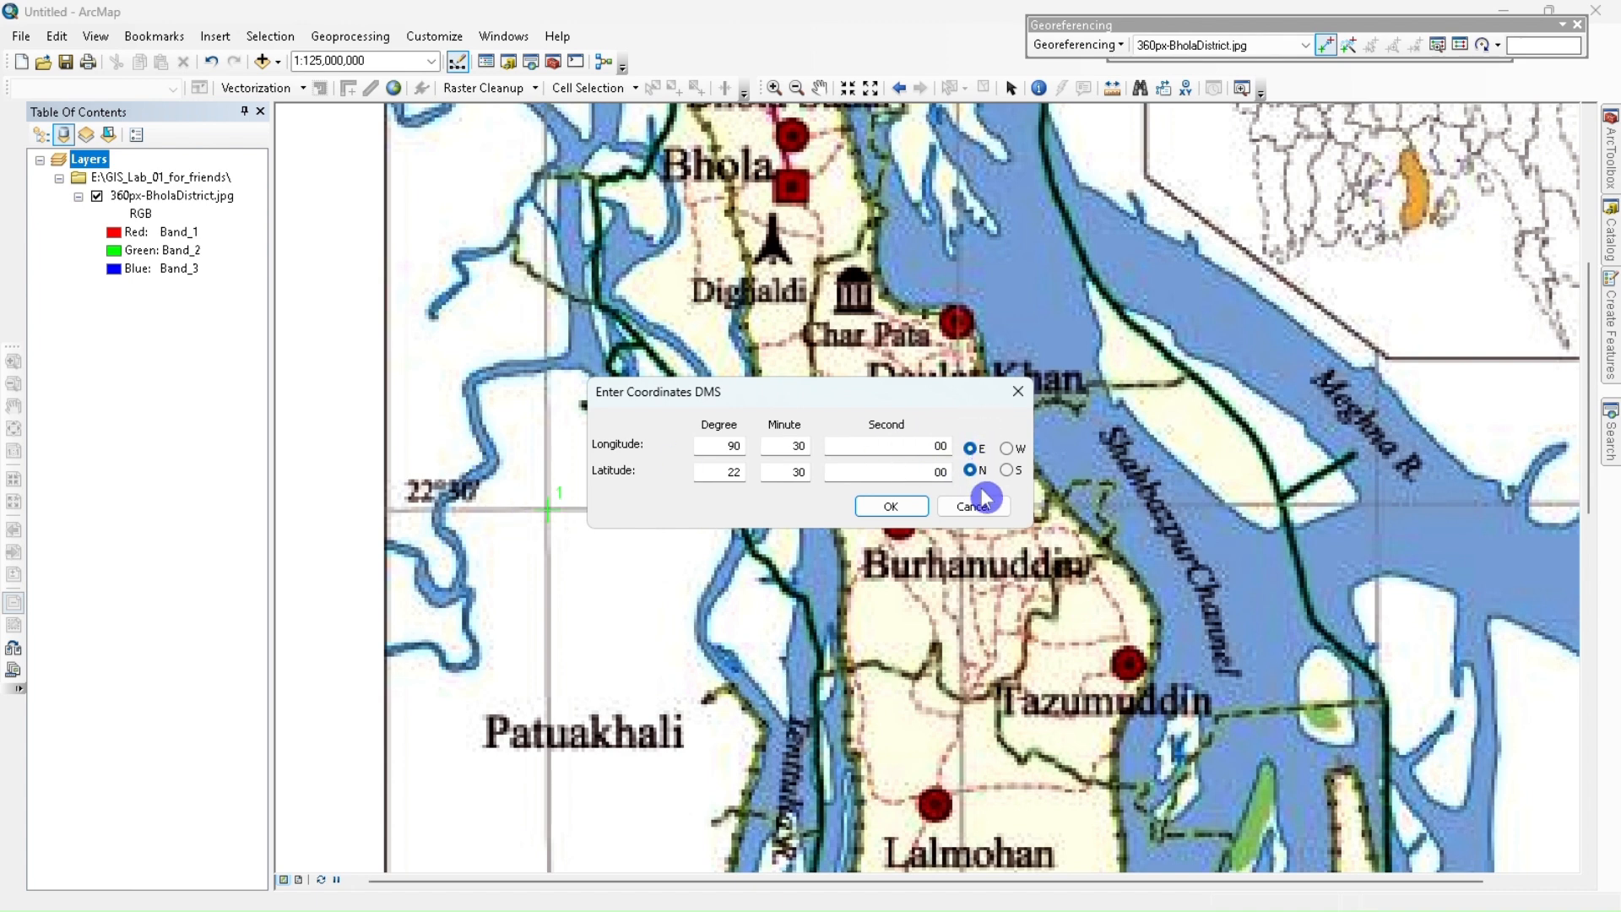
click(891, 507)
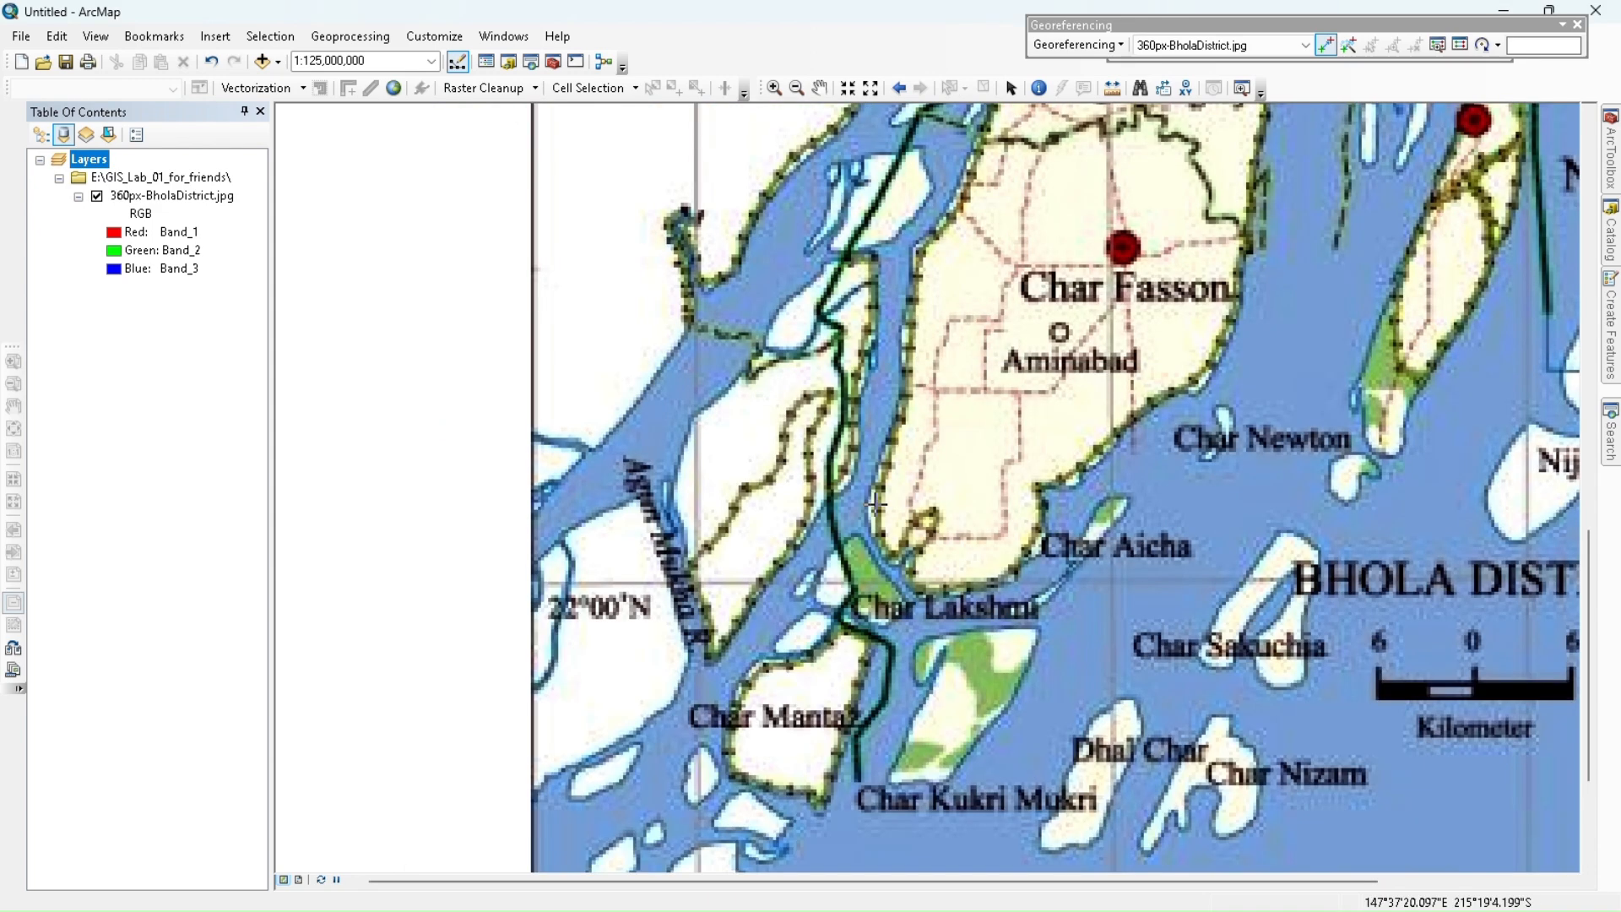
- Place the second control point where the 90°45' and 22°30' gridlines cross, east of Burhanuddin
click(393, 88)
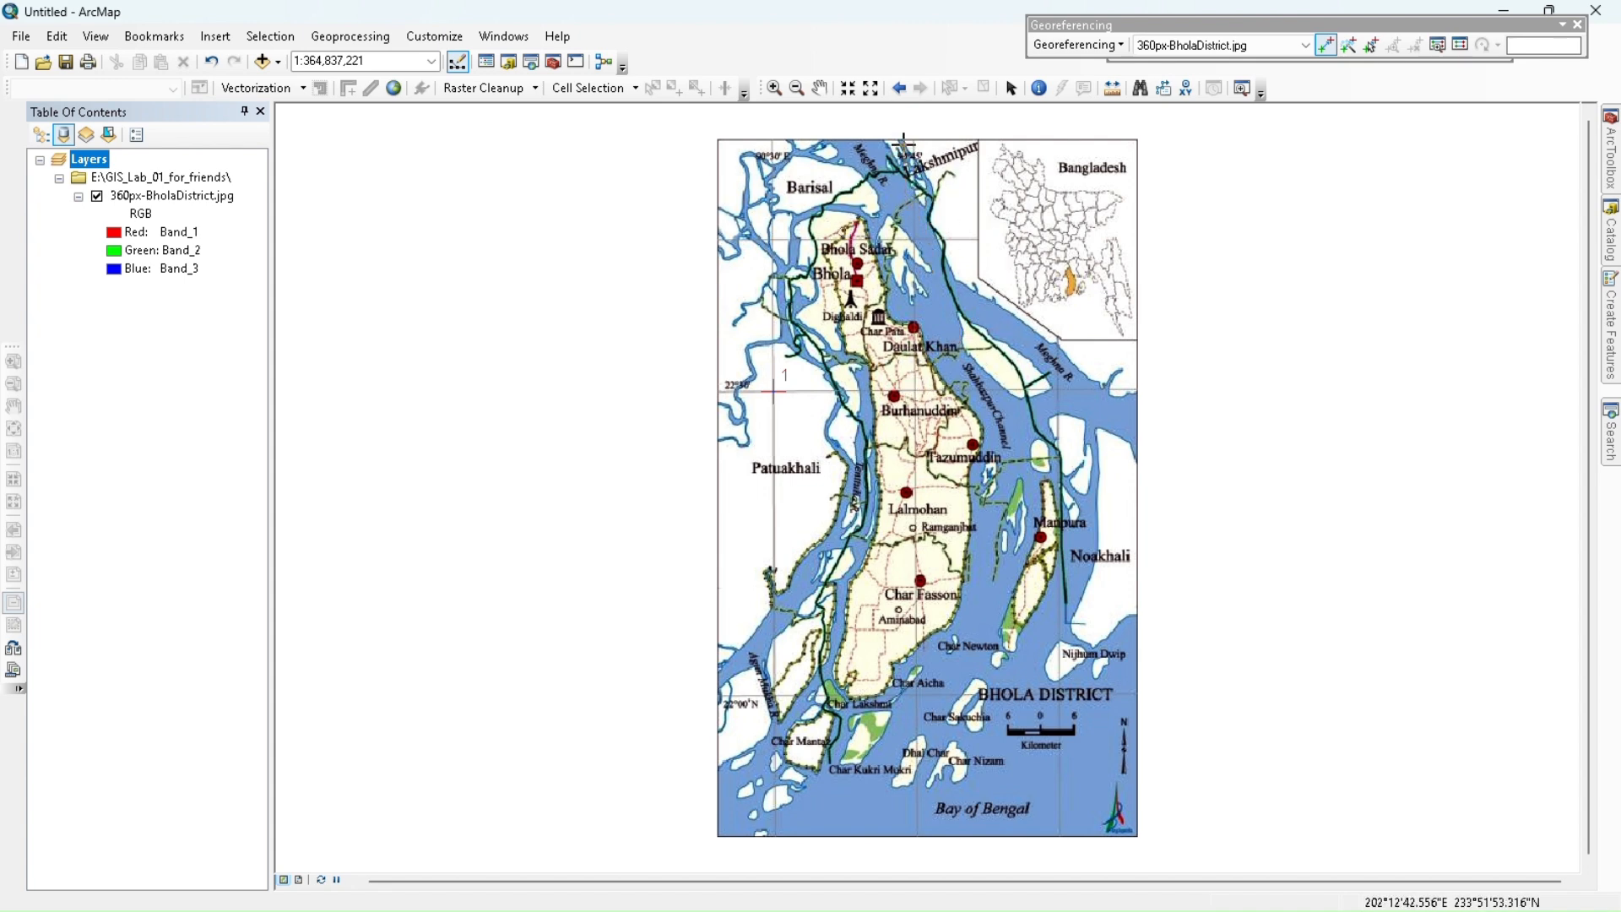
scroll(914, 147, up, 2)
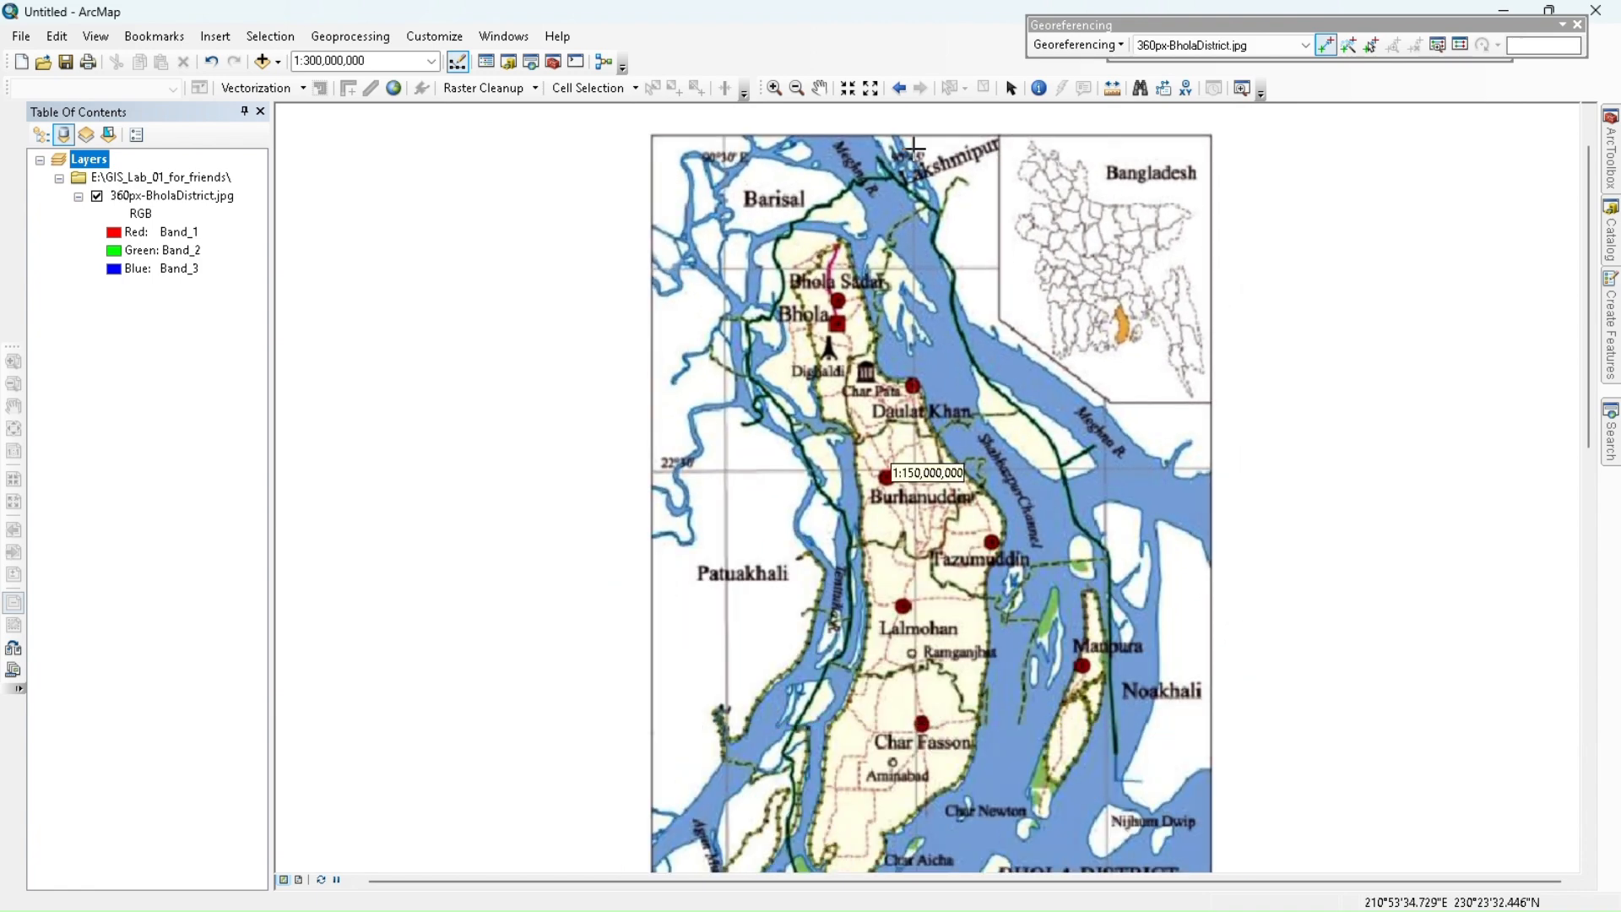
scroll(914, 147, up, 1)
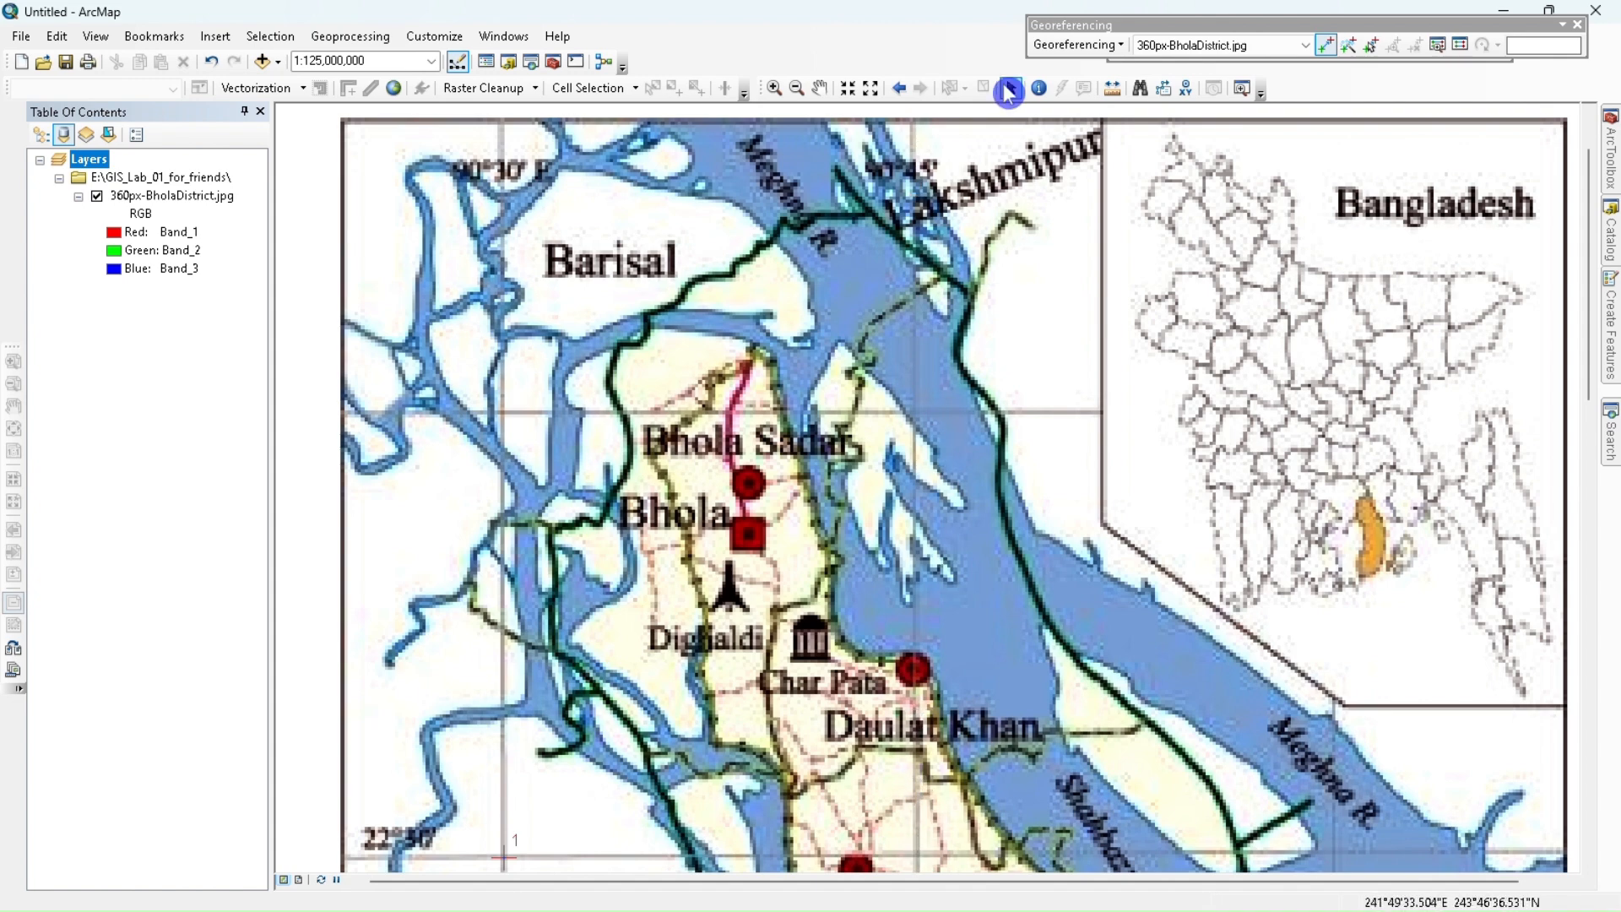
click(817, 93)
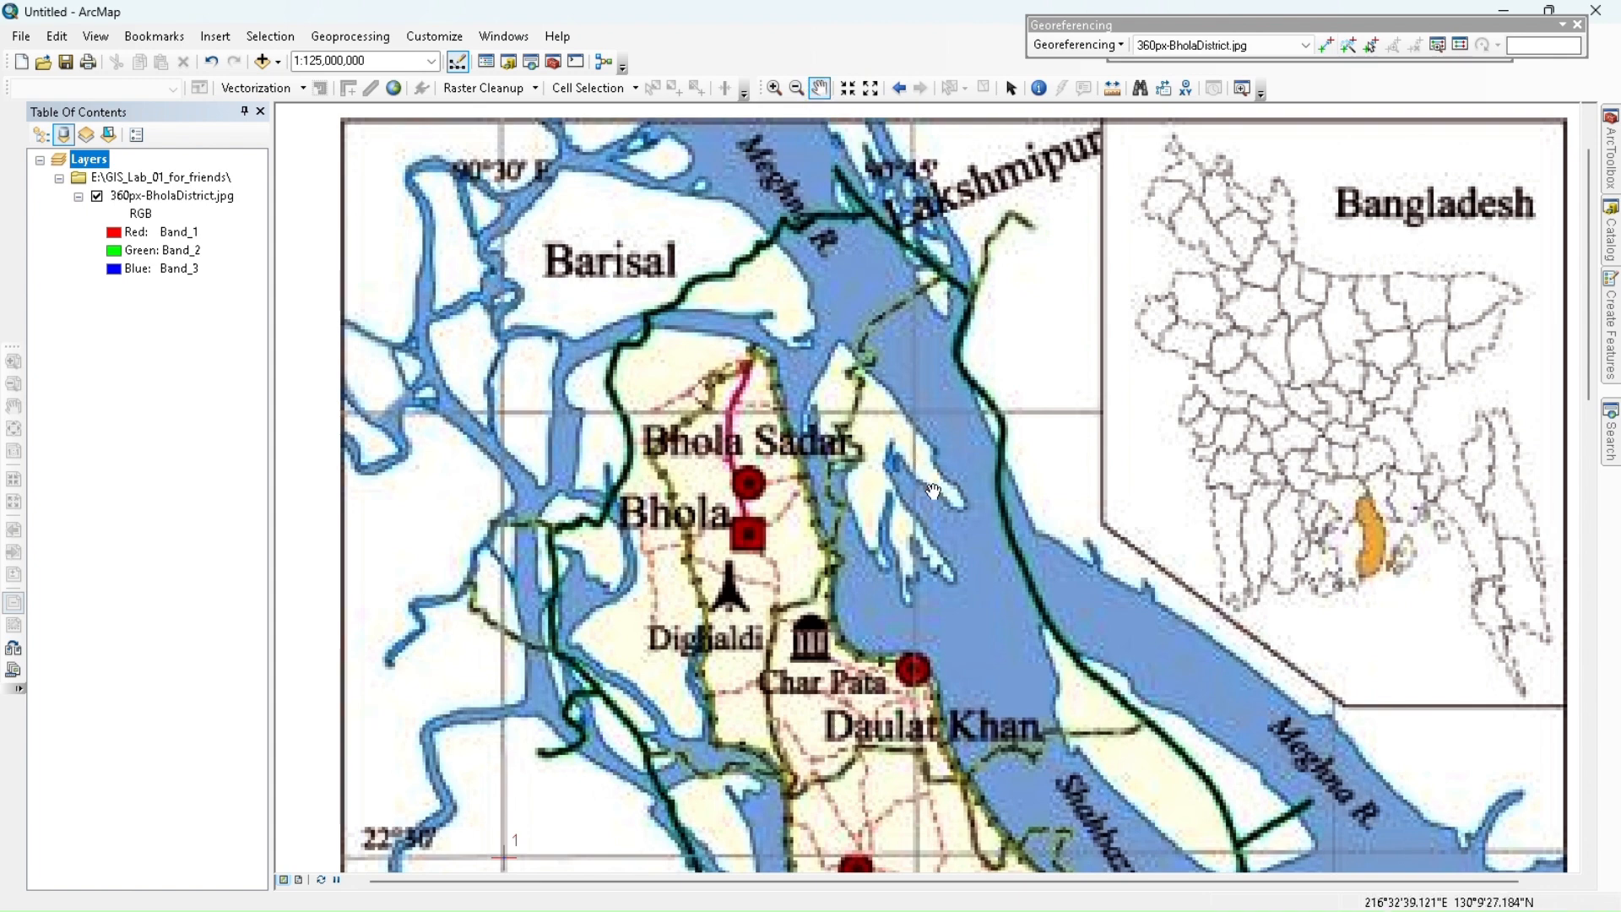
drag(945, 565, 933, 498)
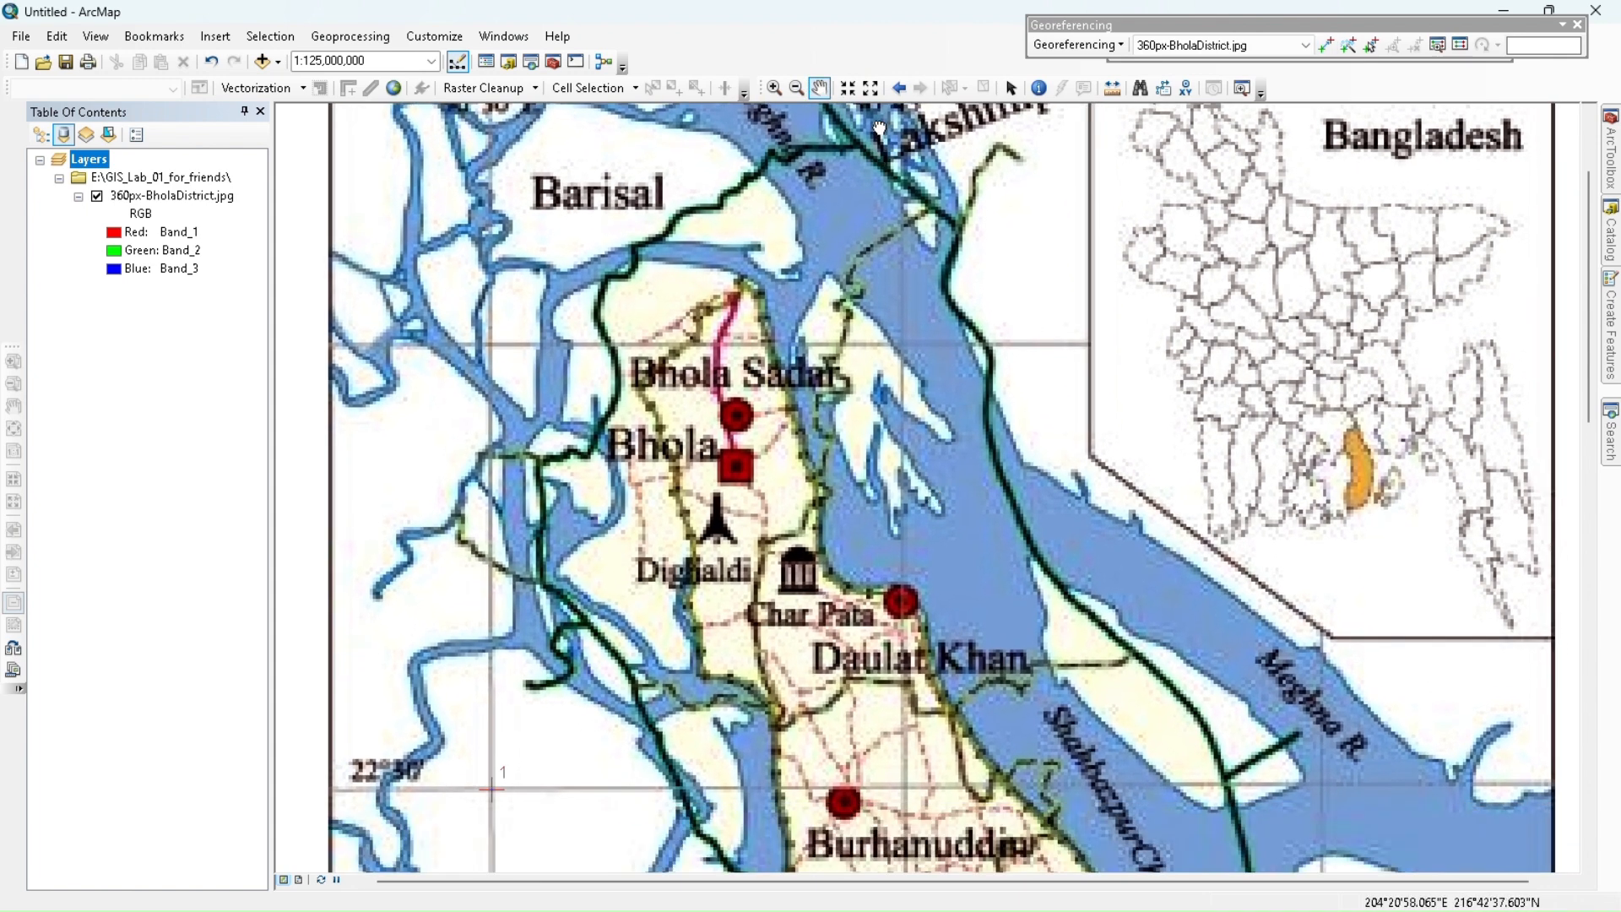
drag(880, 130, 877, 33)
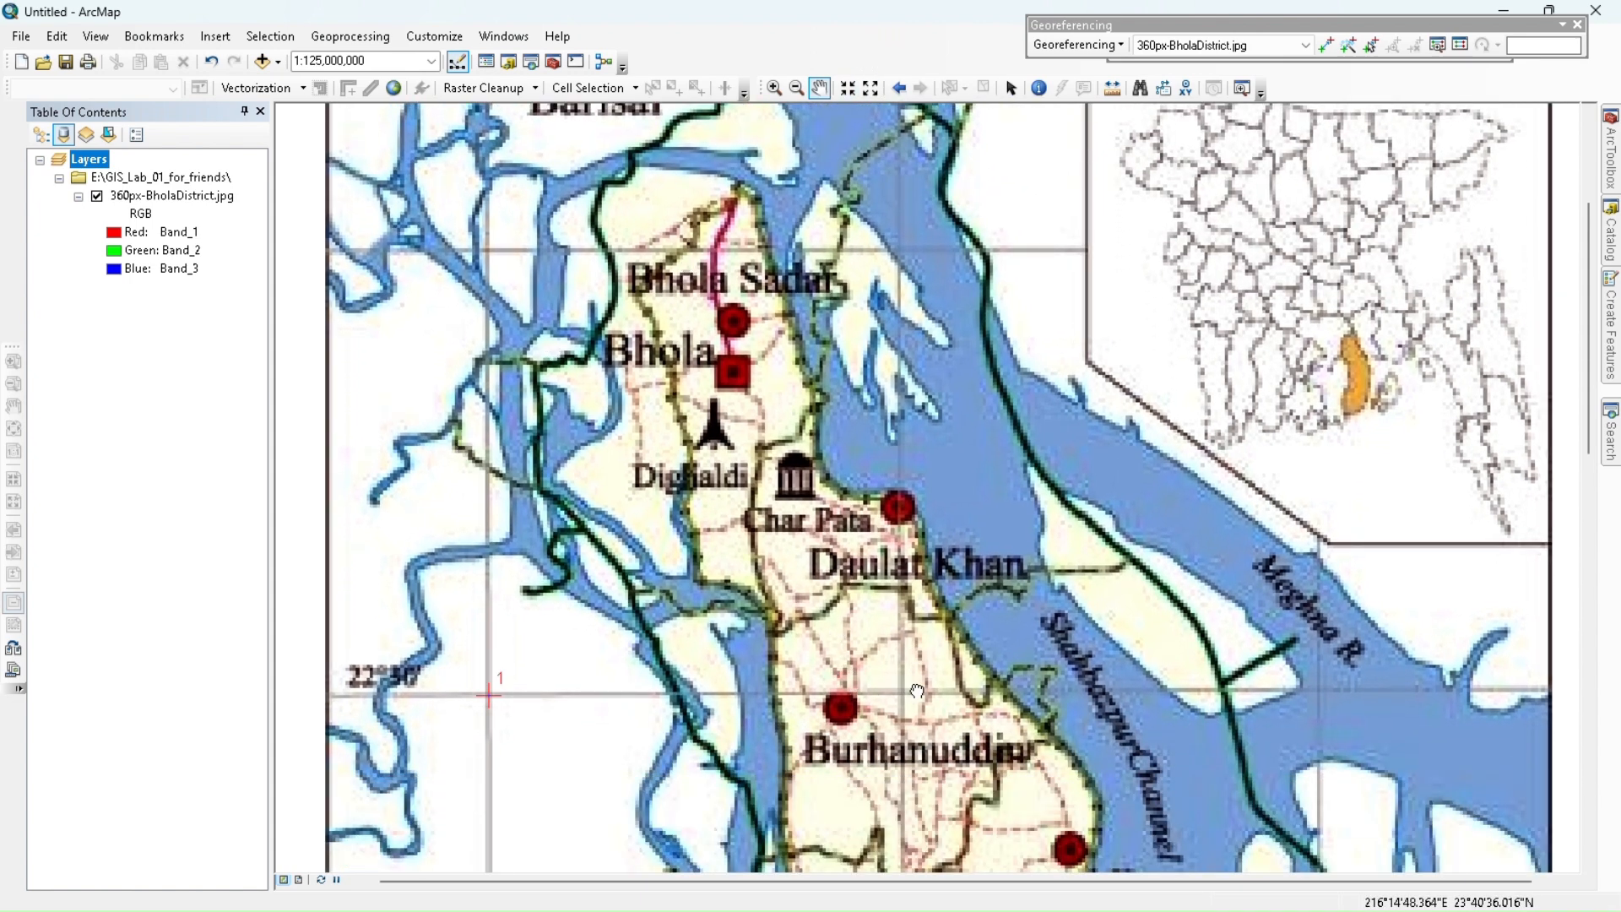
drag(912, 693, 889, 594)
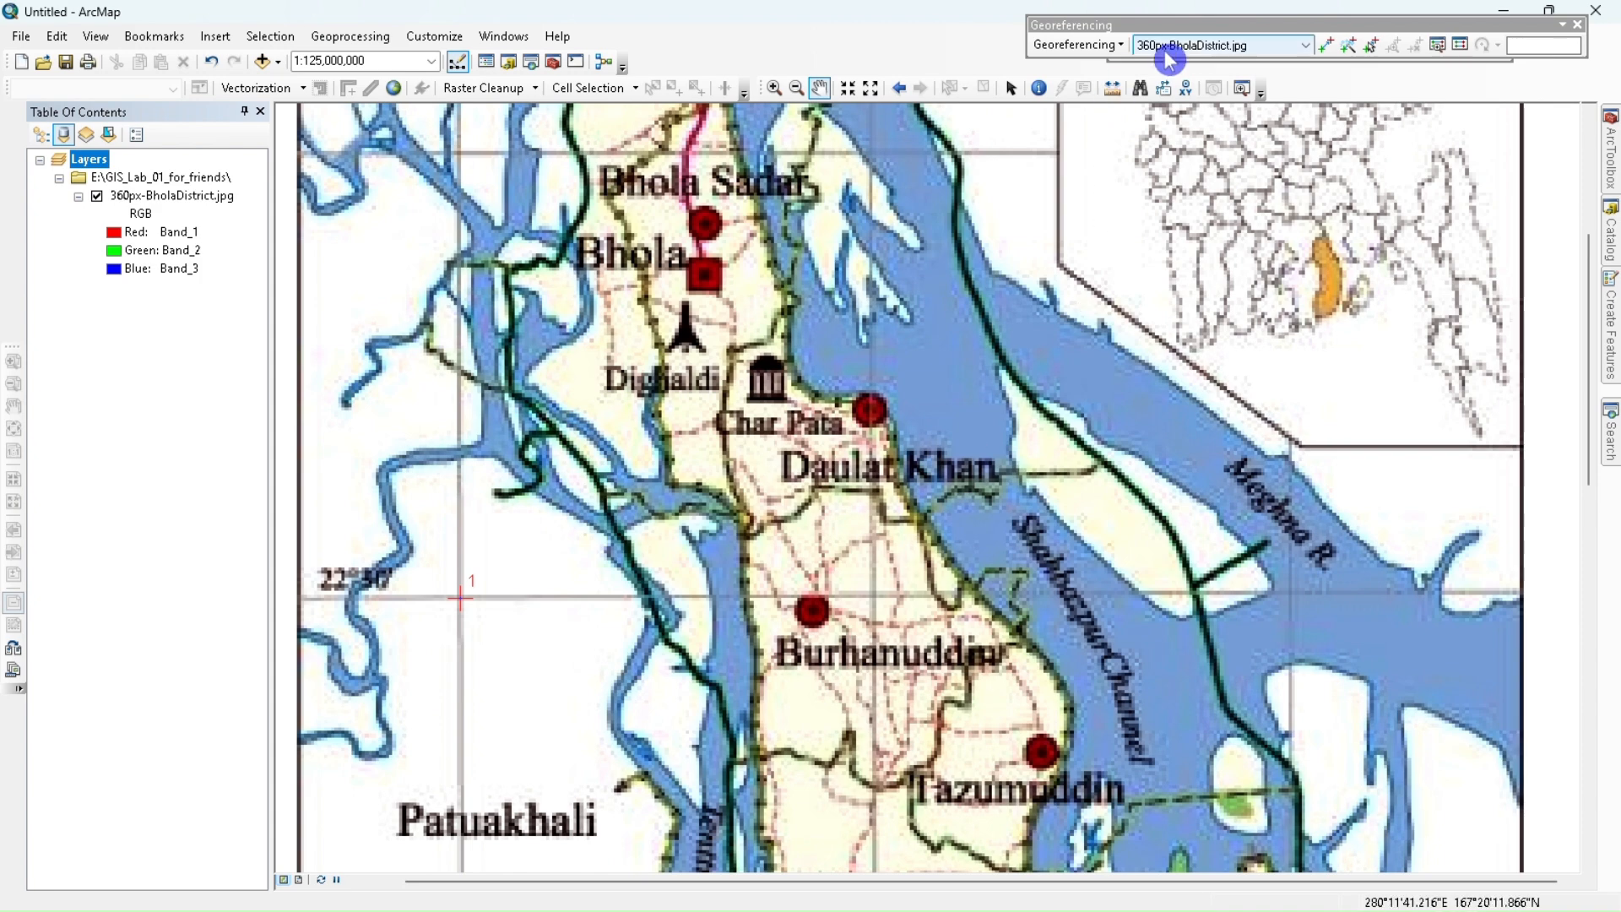
click(1325, 37)
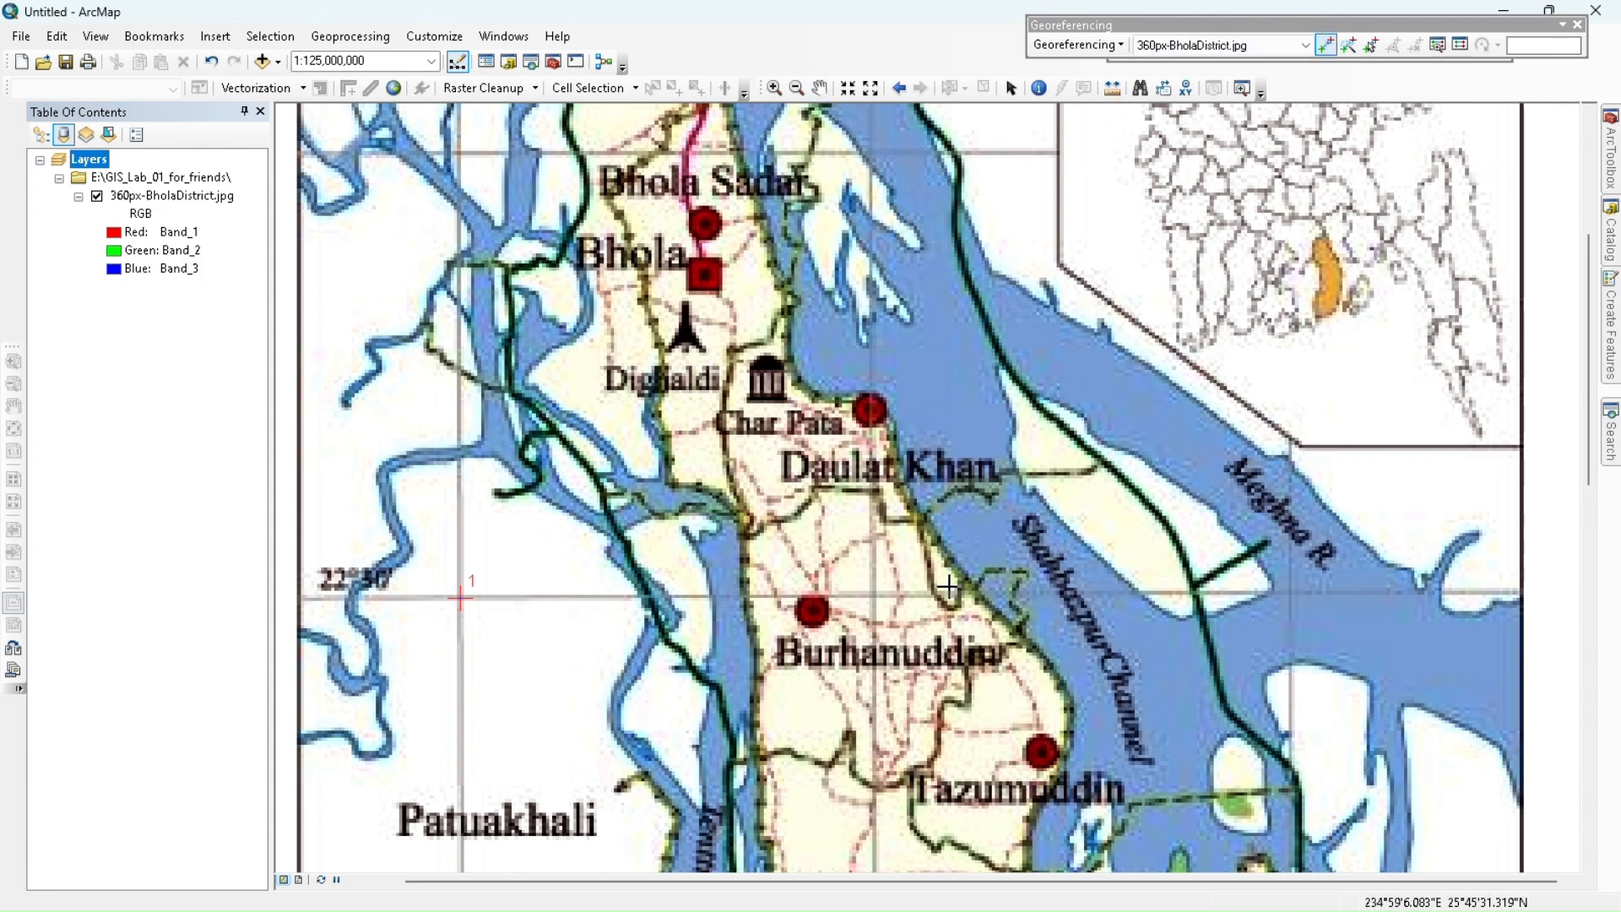
scroll(909, 585, down, 1)
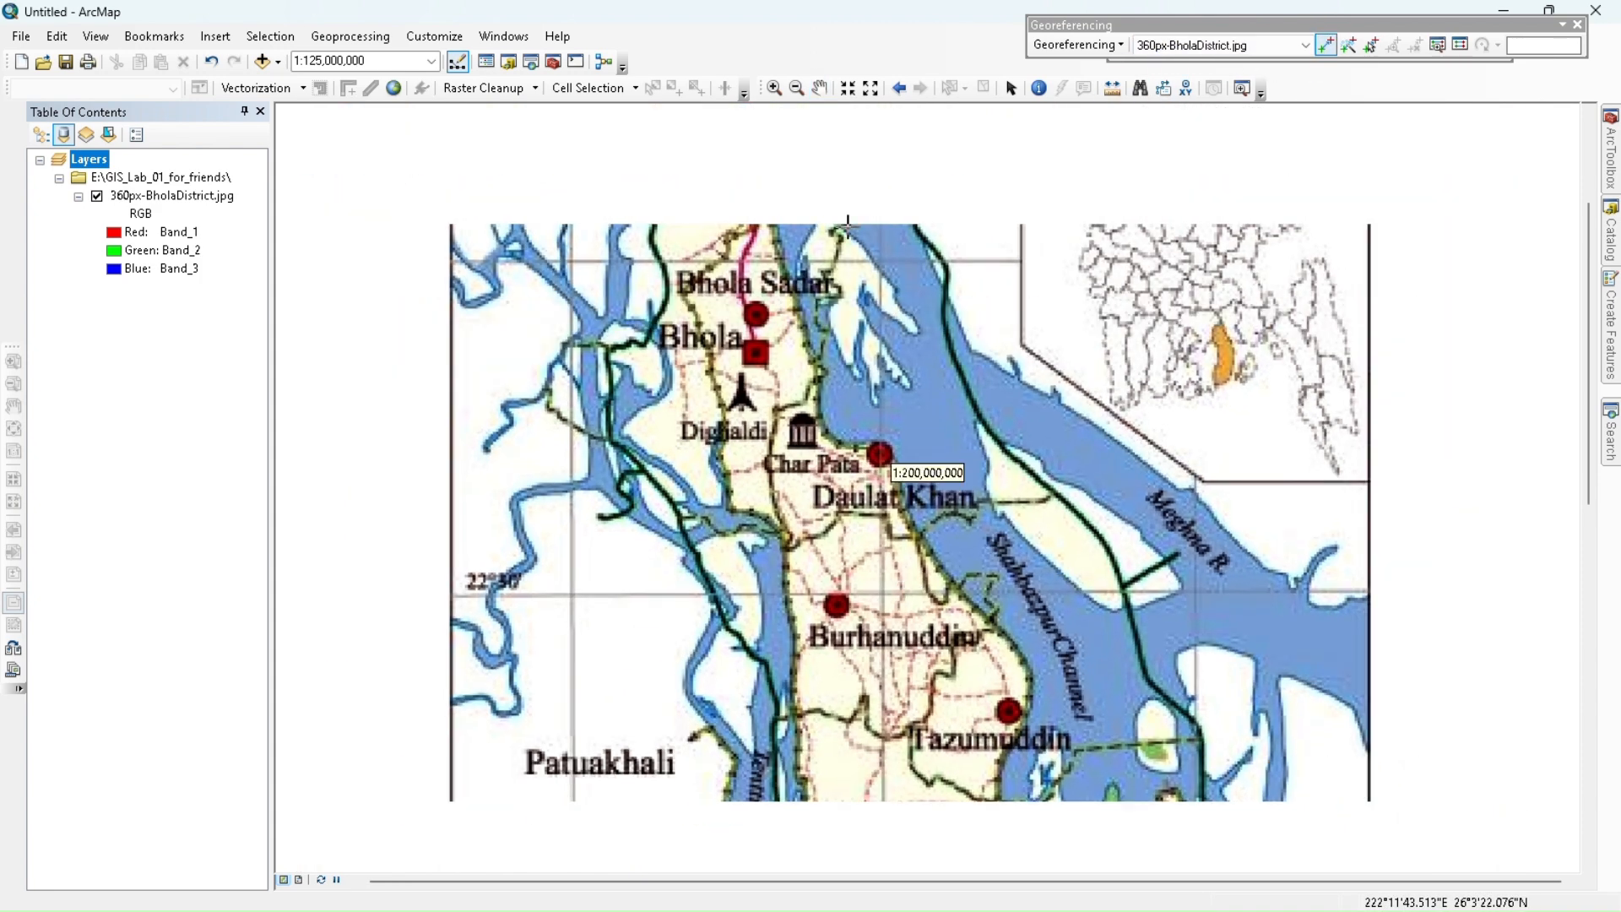
click(848, 88)
click(848, 88)
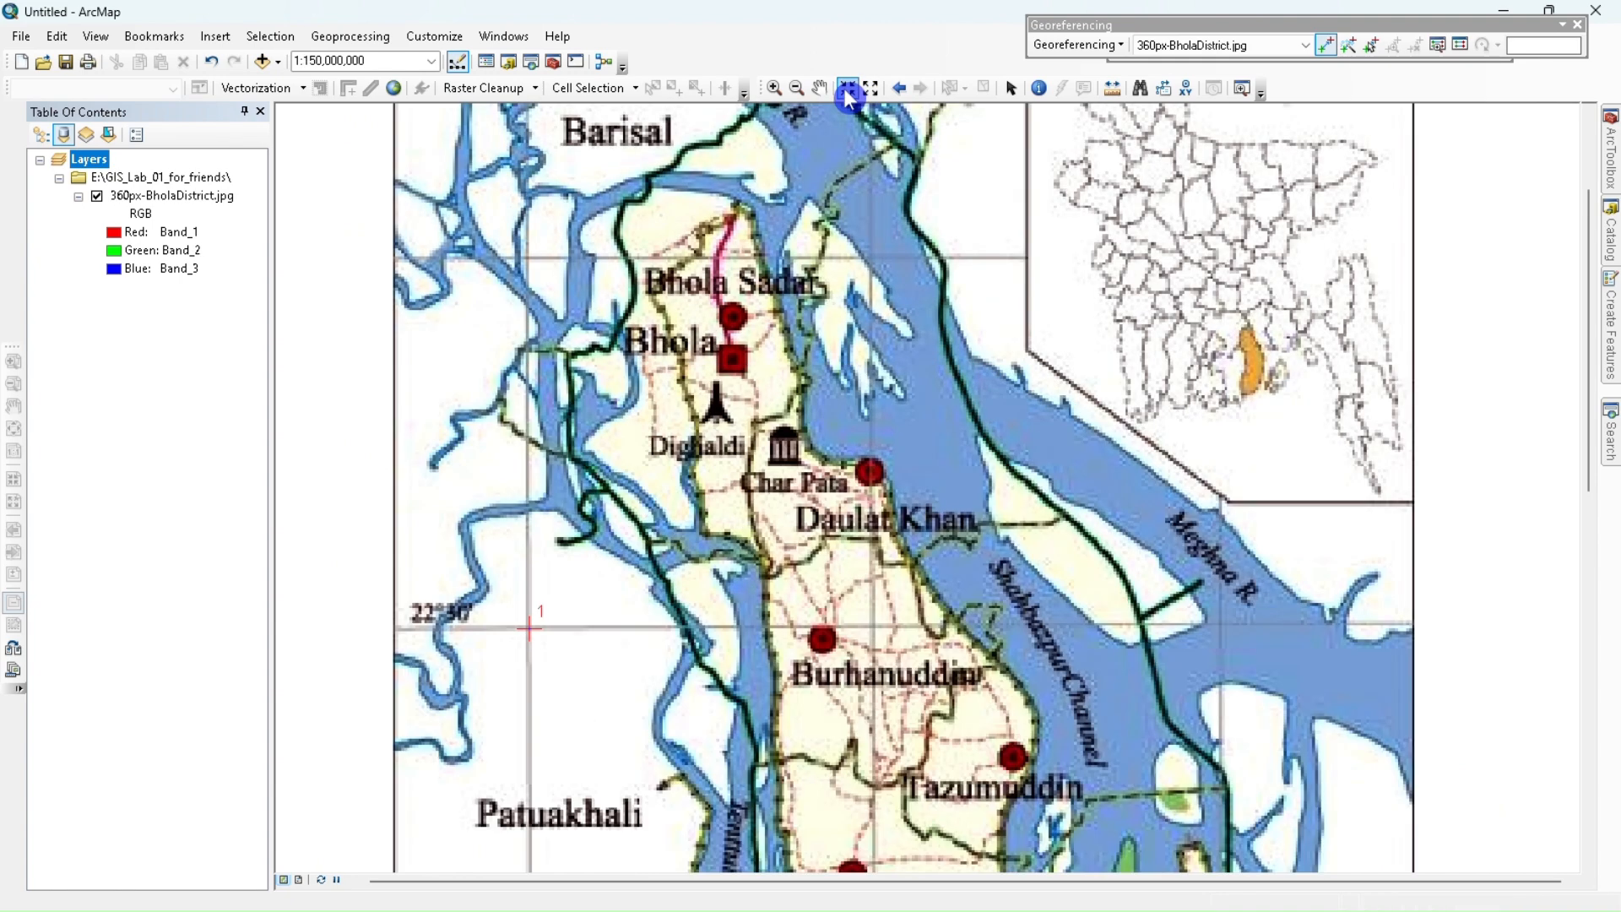
click(848, 88)
click(845, 88)
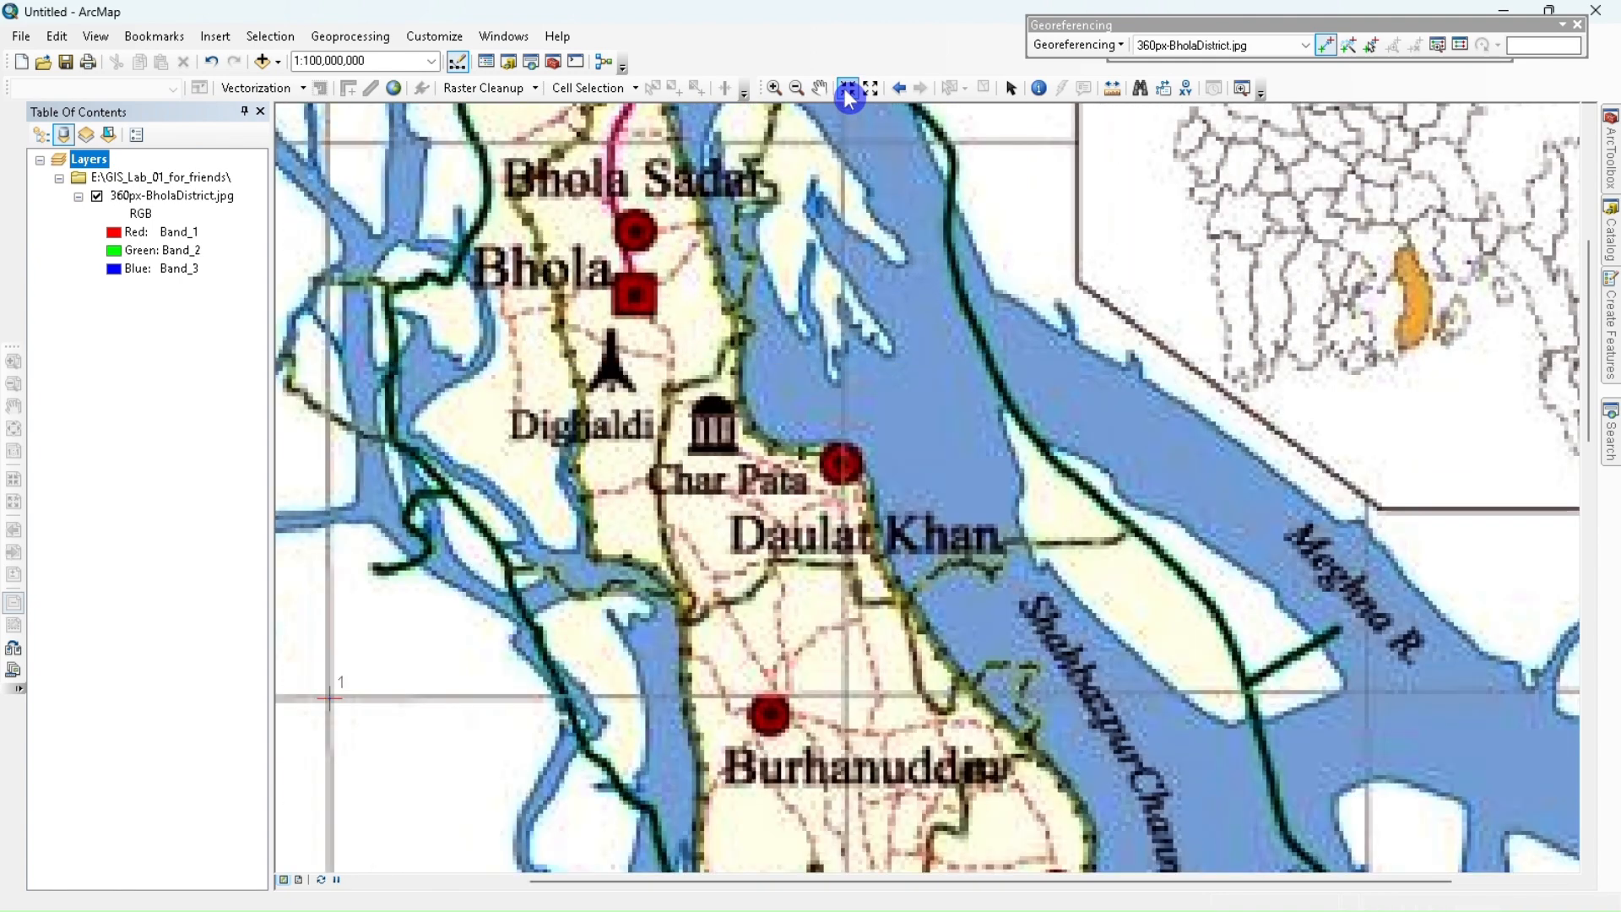
click(846, 694)
- Assign the second control point DMS coordinates of longitude 90° 45' 0" E and latitude 22° 30' 0" N
right_click(845, 694)
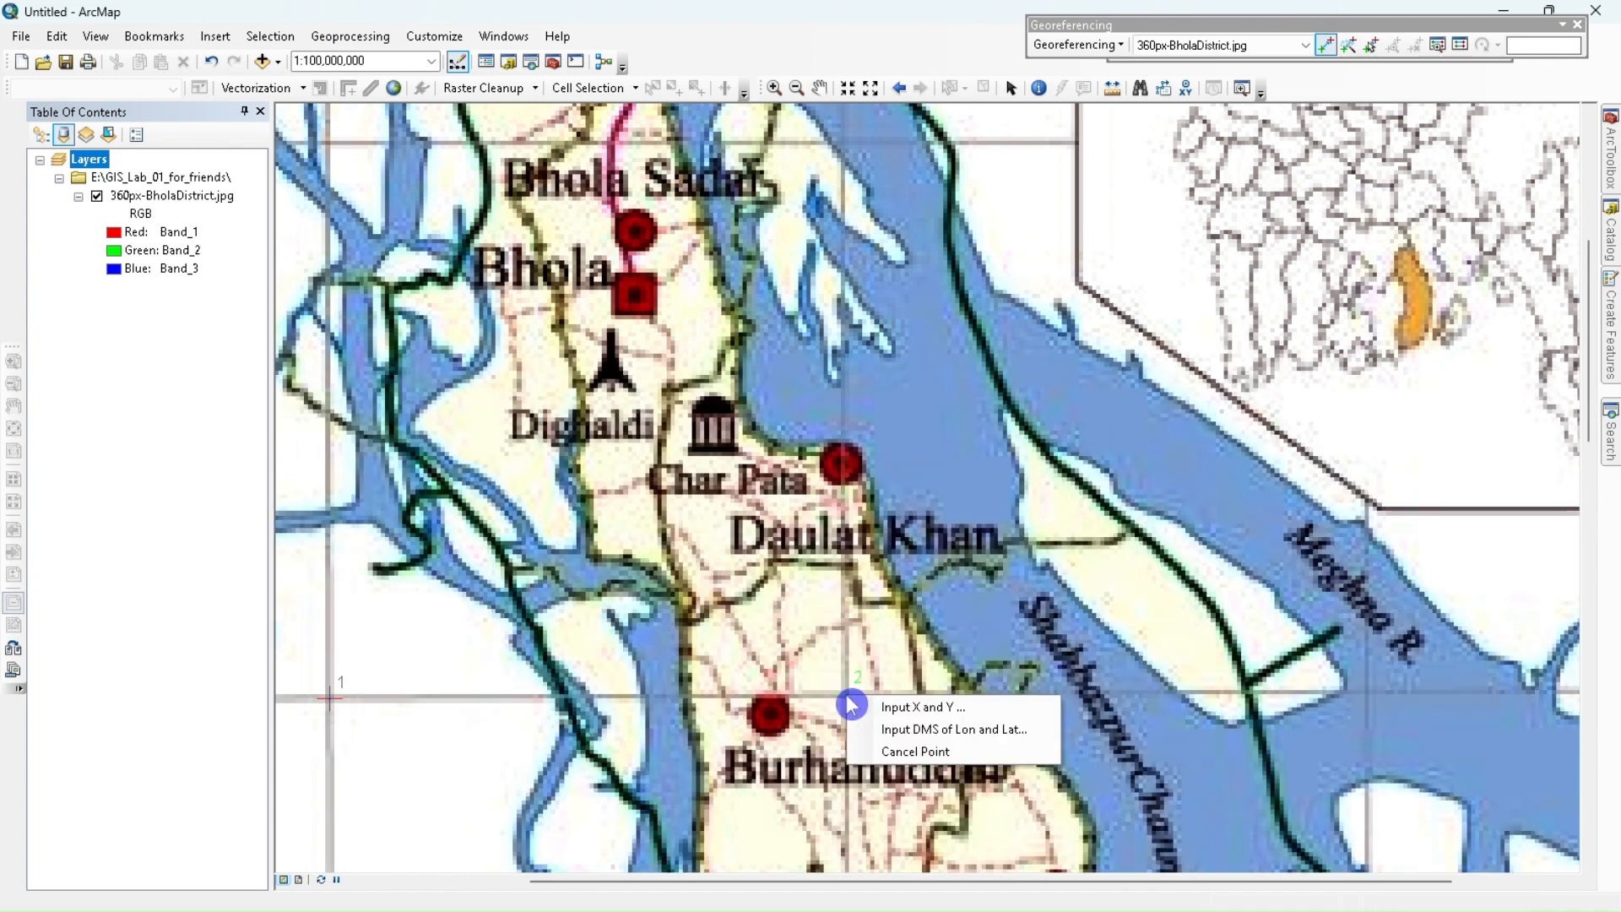
click(912, 734)
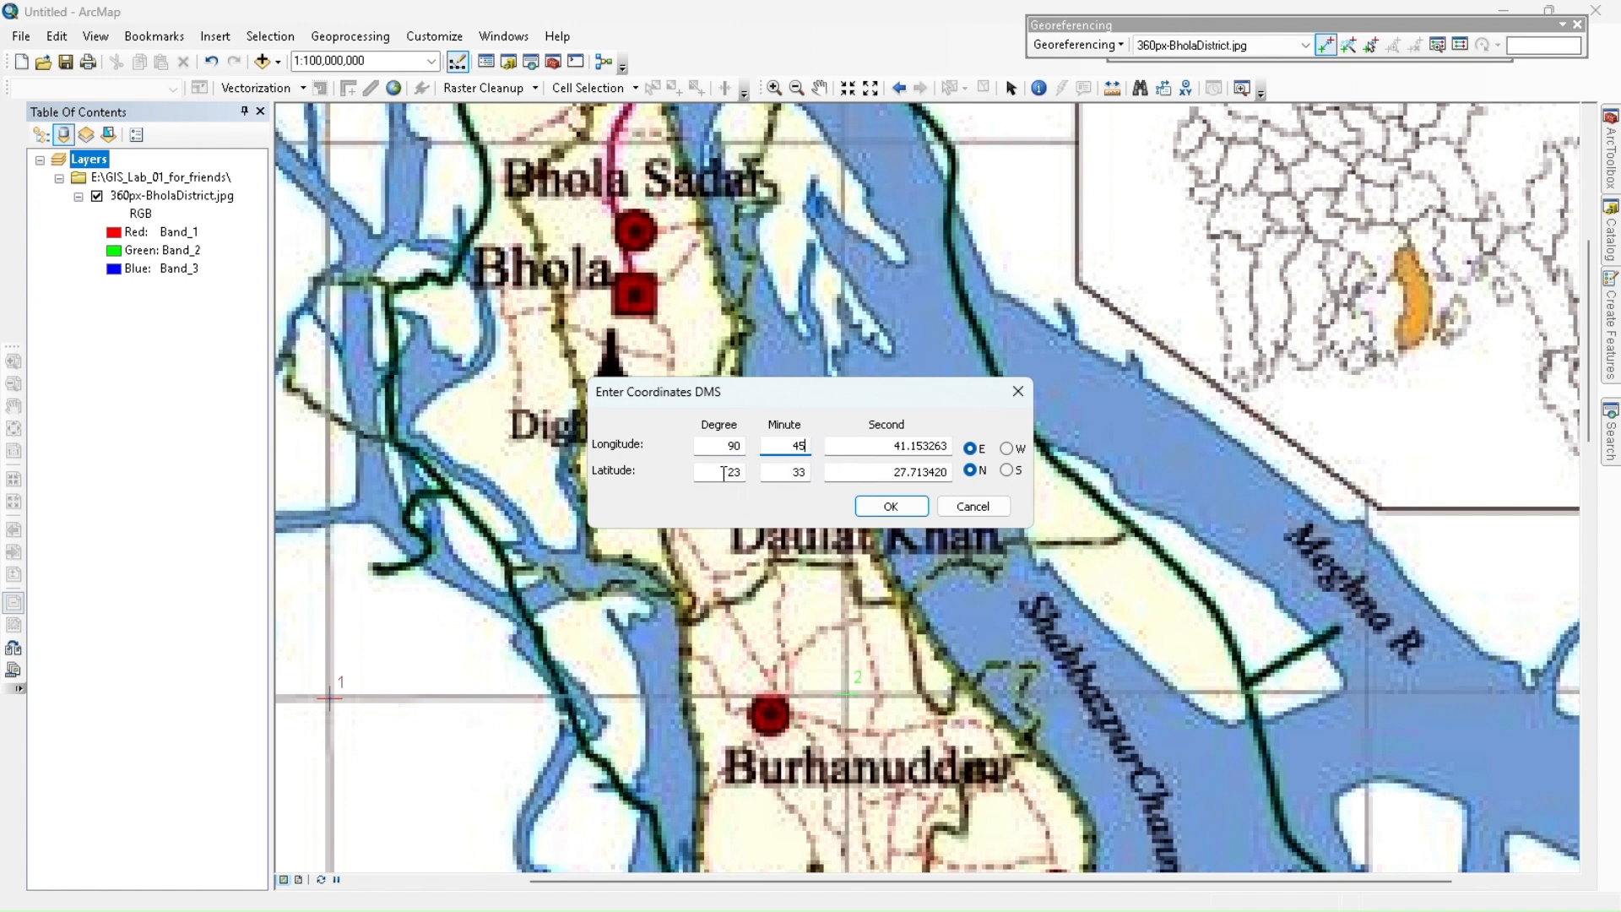
drag(724, 473, 745, 474)
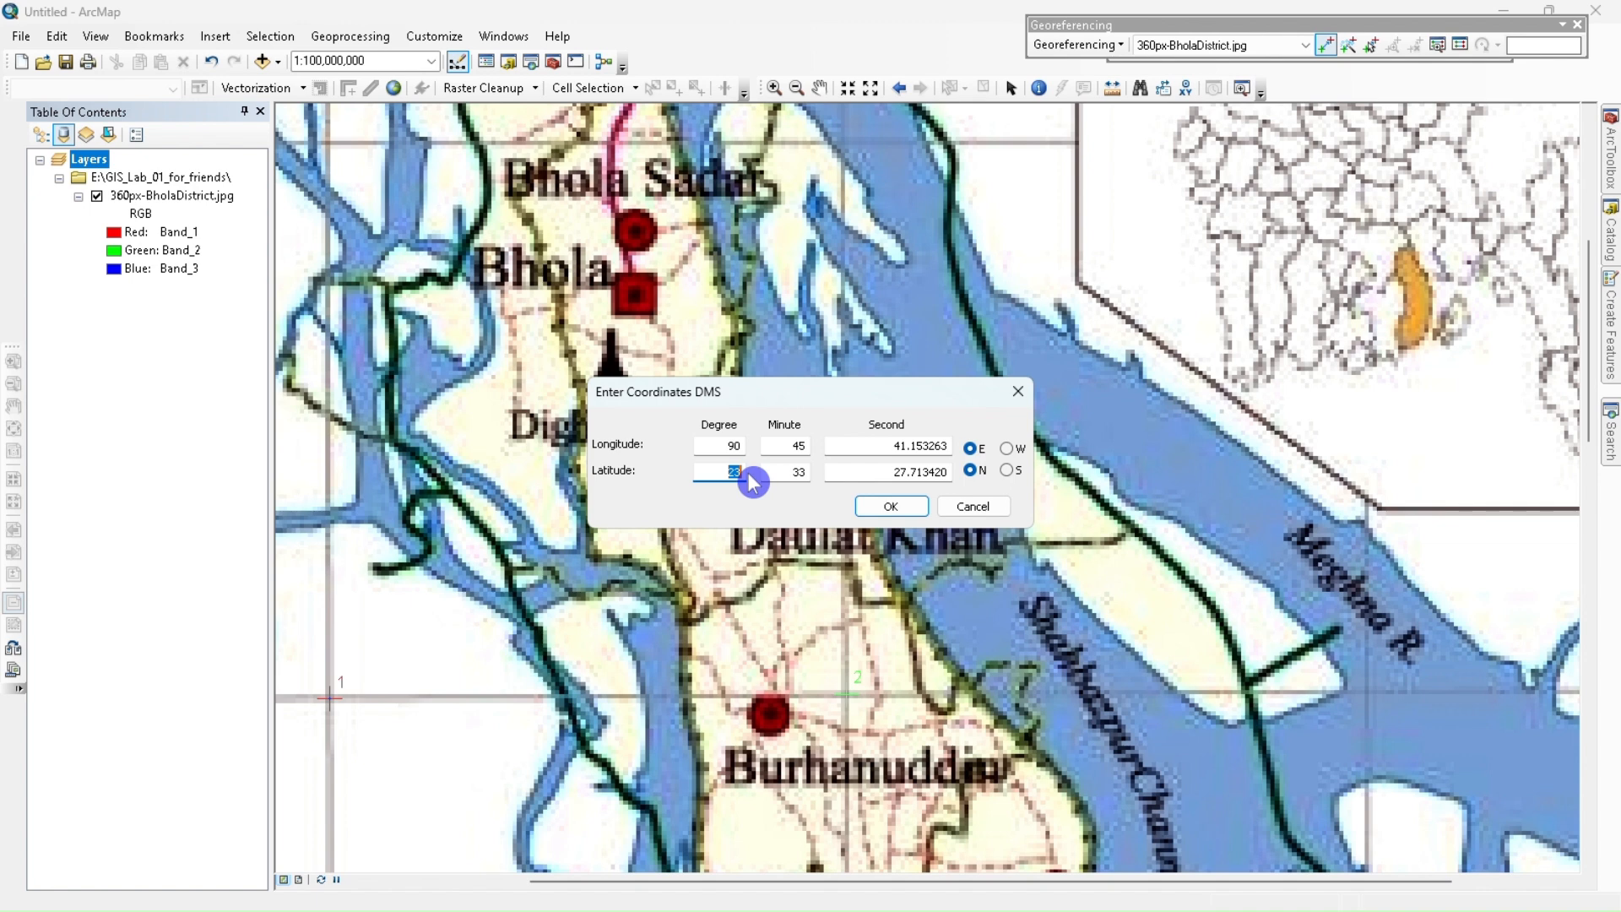
text(2)
drag(778, 473, 827, 473)
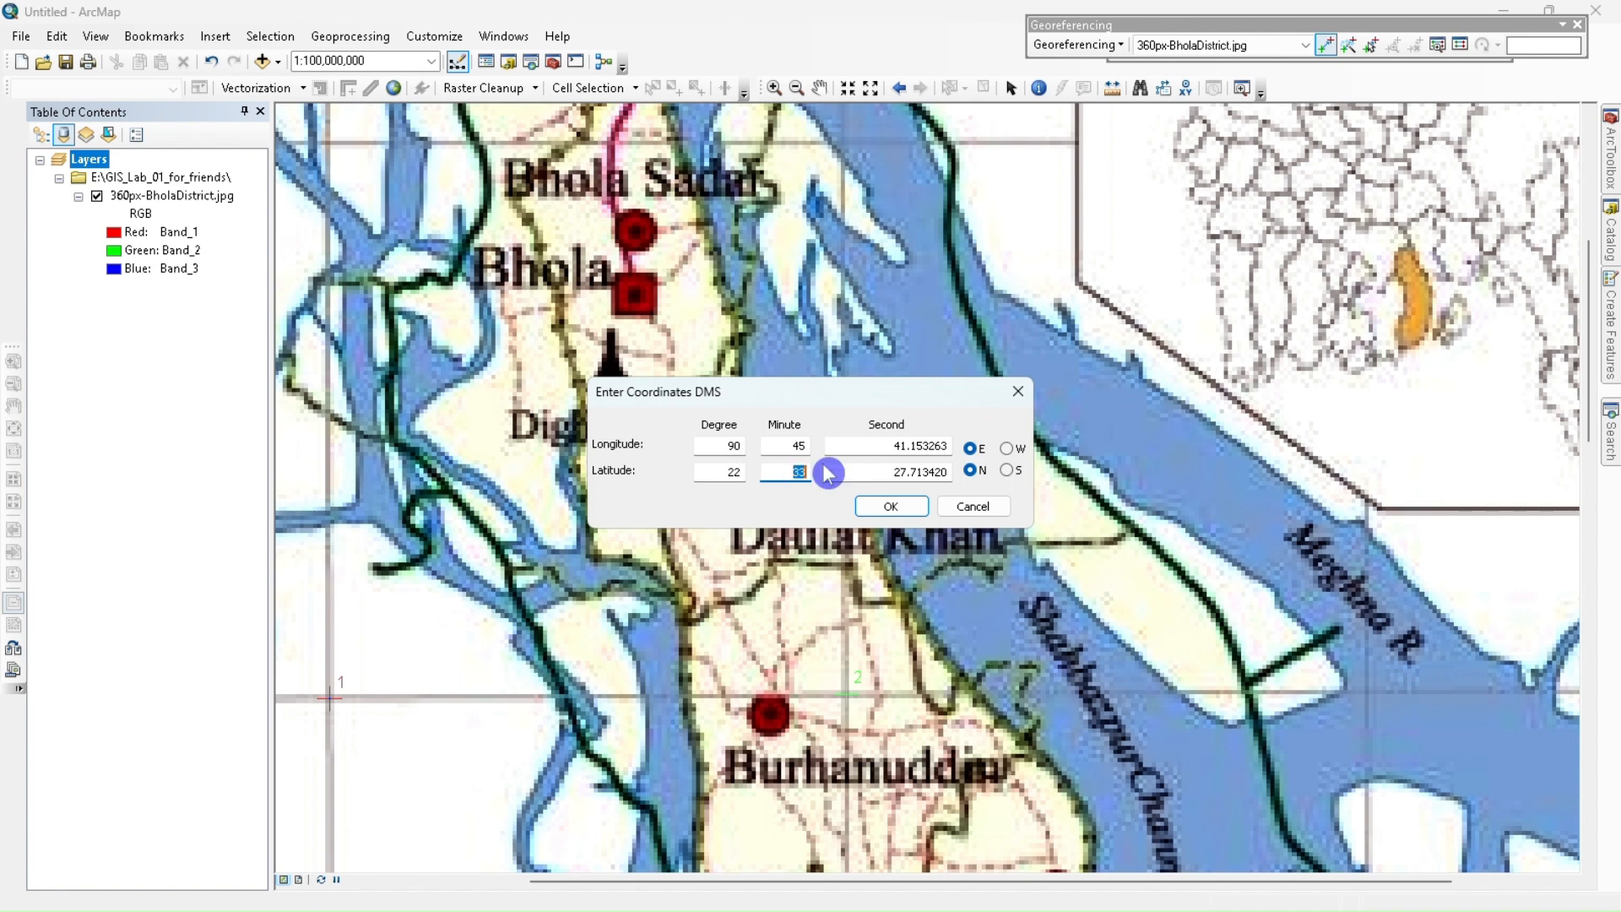
text(30)
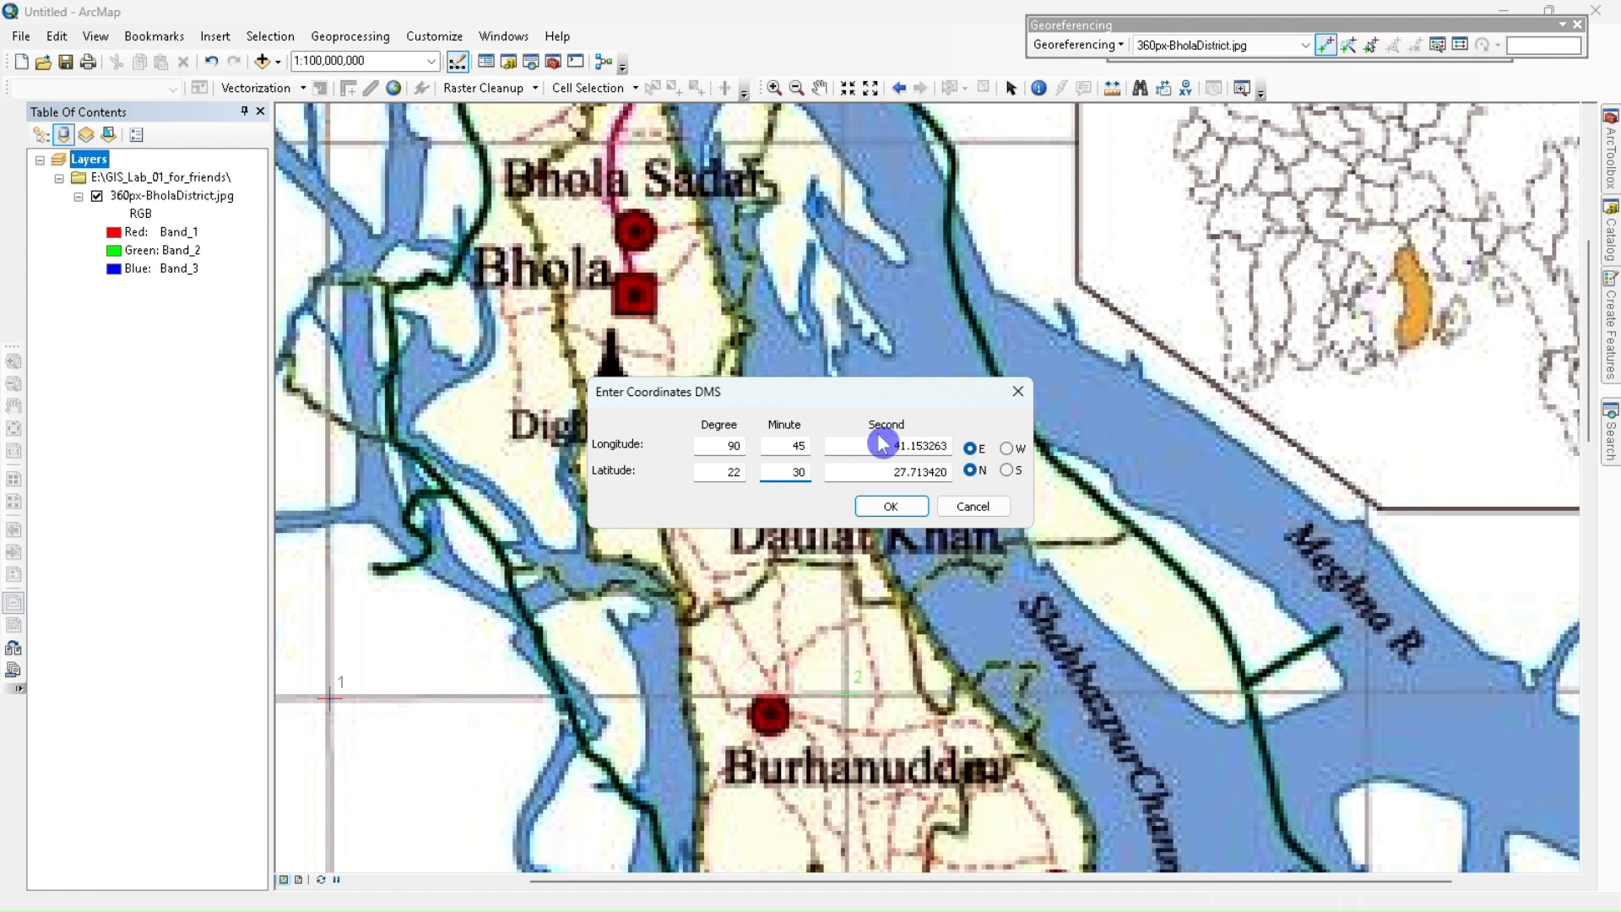
drag(888, 441, 975, 438)
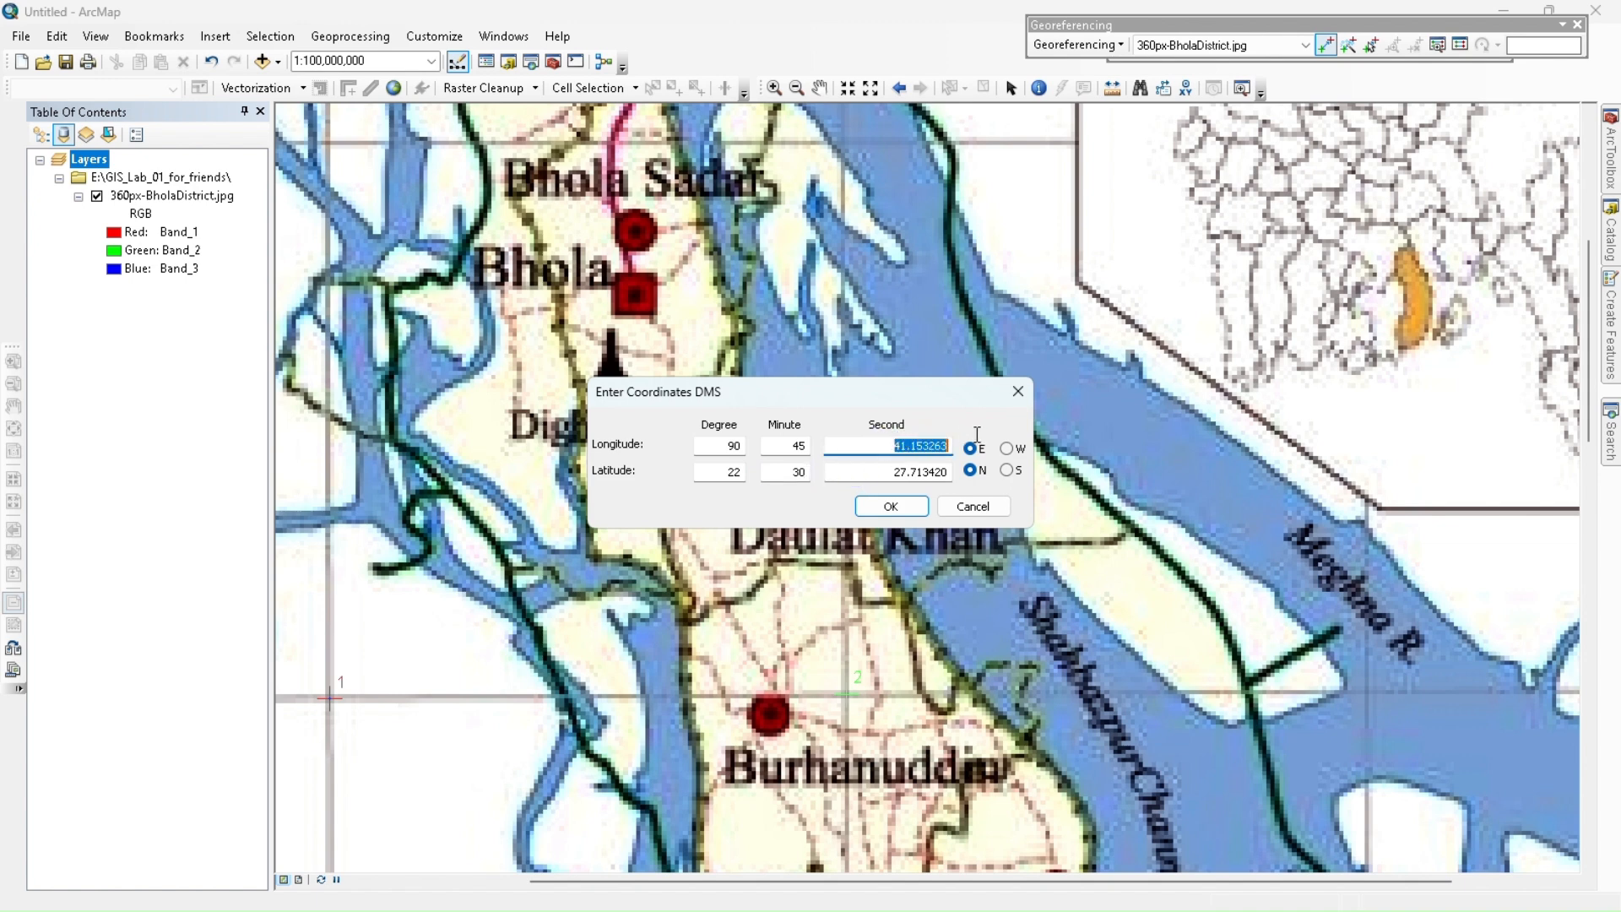
text(0)
drag(880, 466, 969, 470)
text(0)
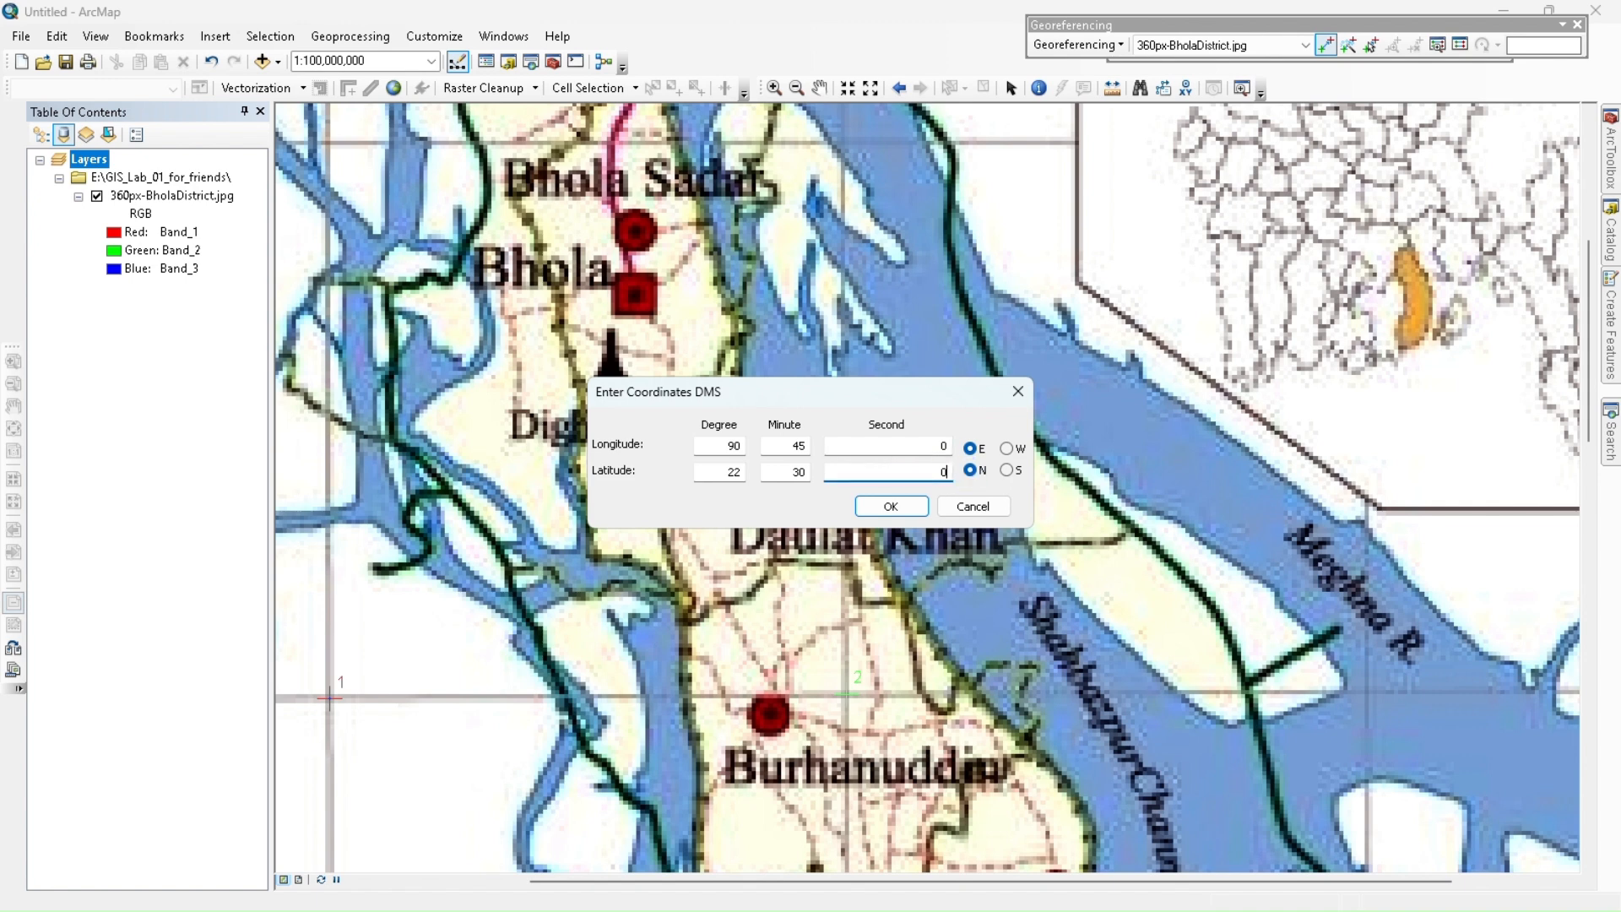
click(897, 507)
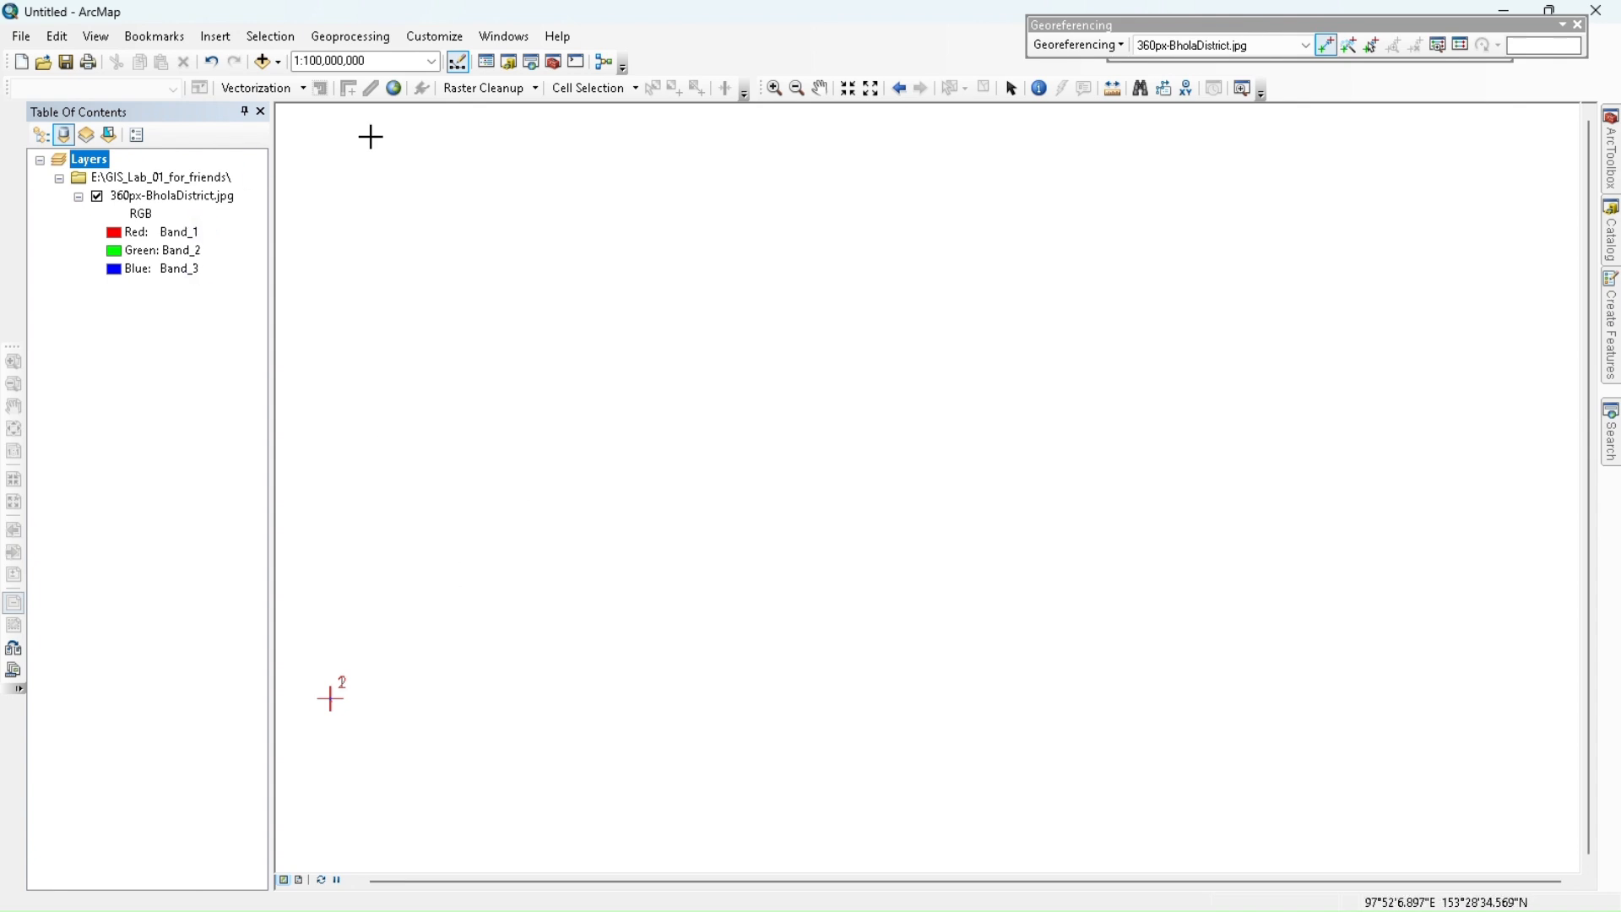
- Bring the relocated 360px-BholaDistrict.jpg layer back into full view with Zoom To Layer
click(395, 89)
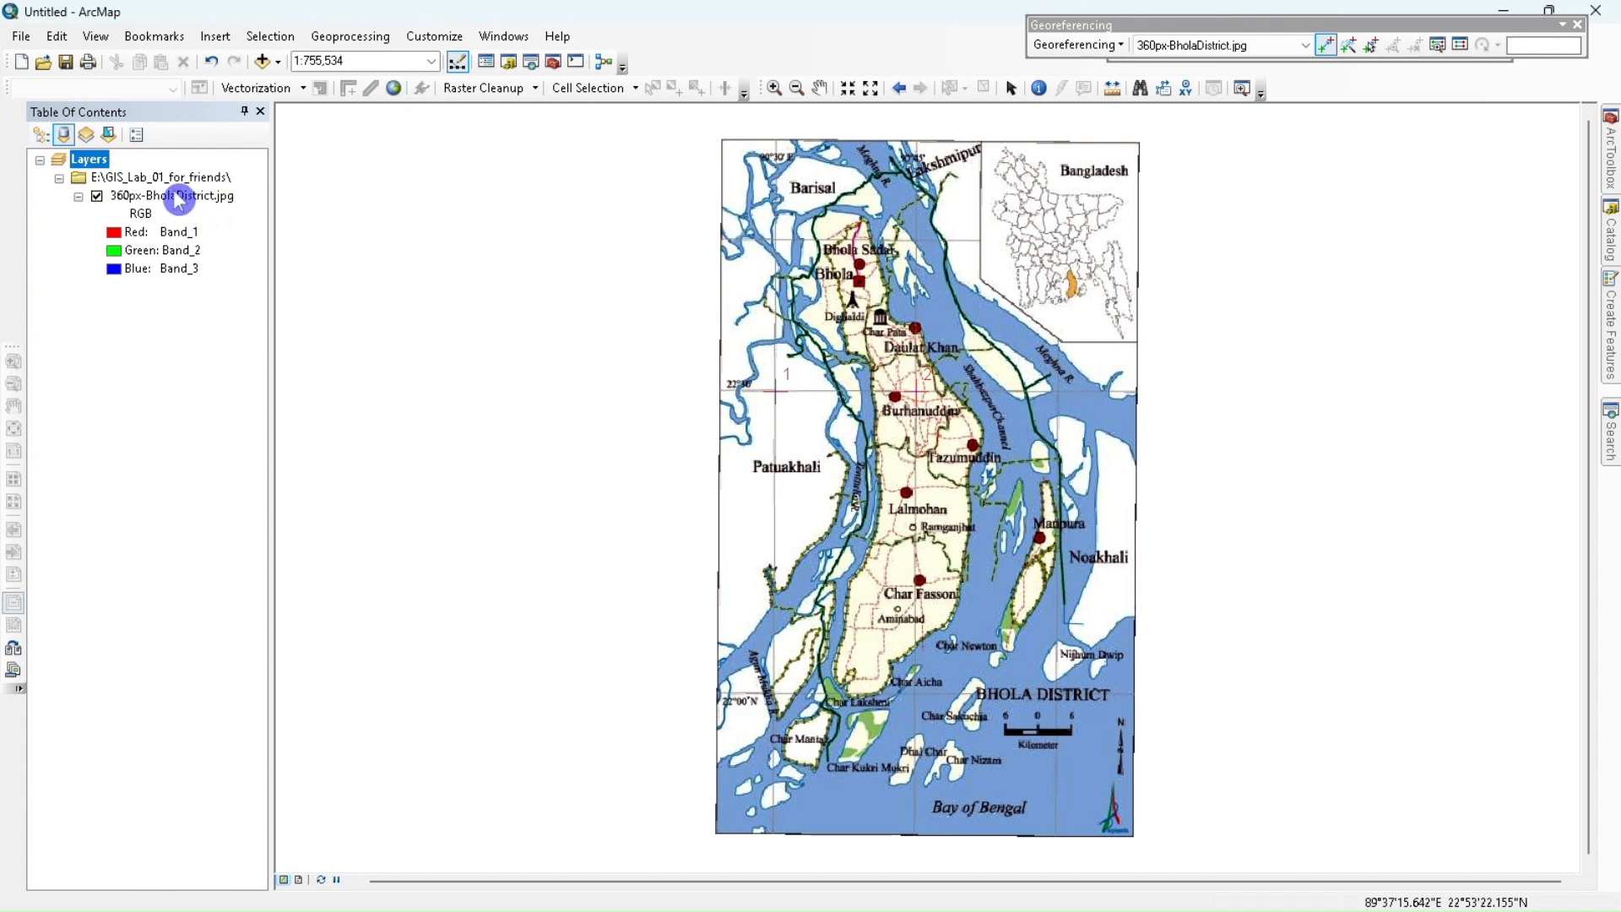
click(173, 194)
right_click(173, 194)
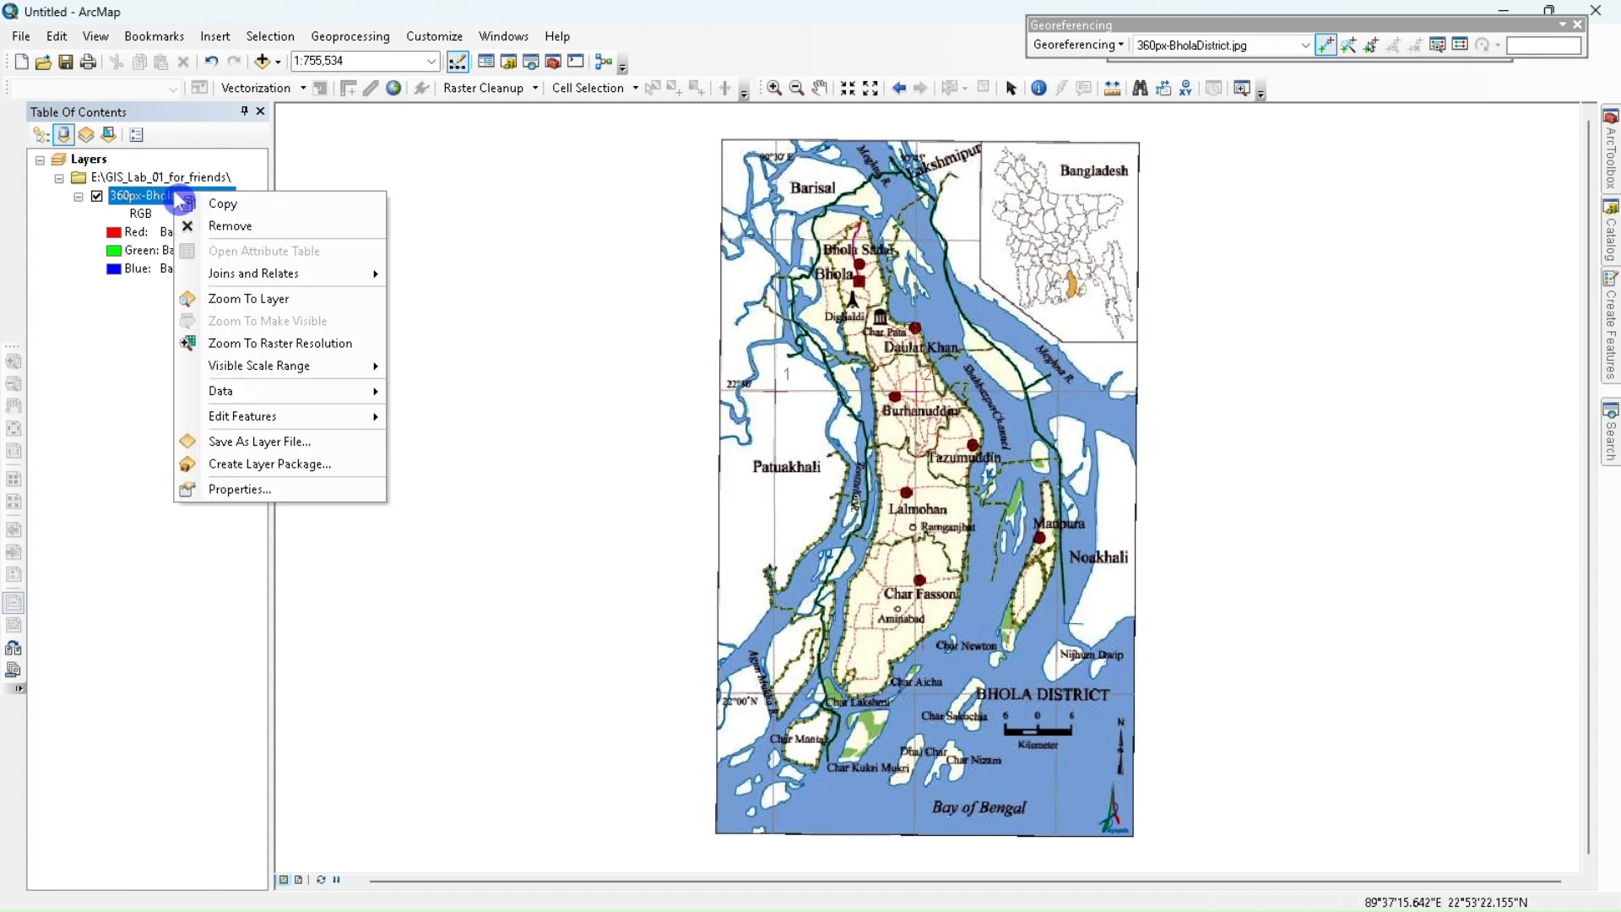
click(214, 299)
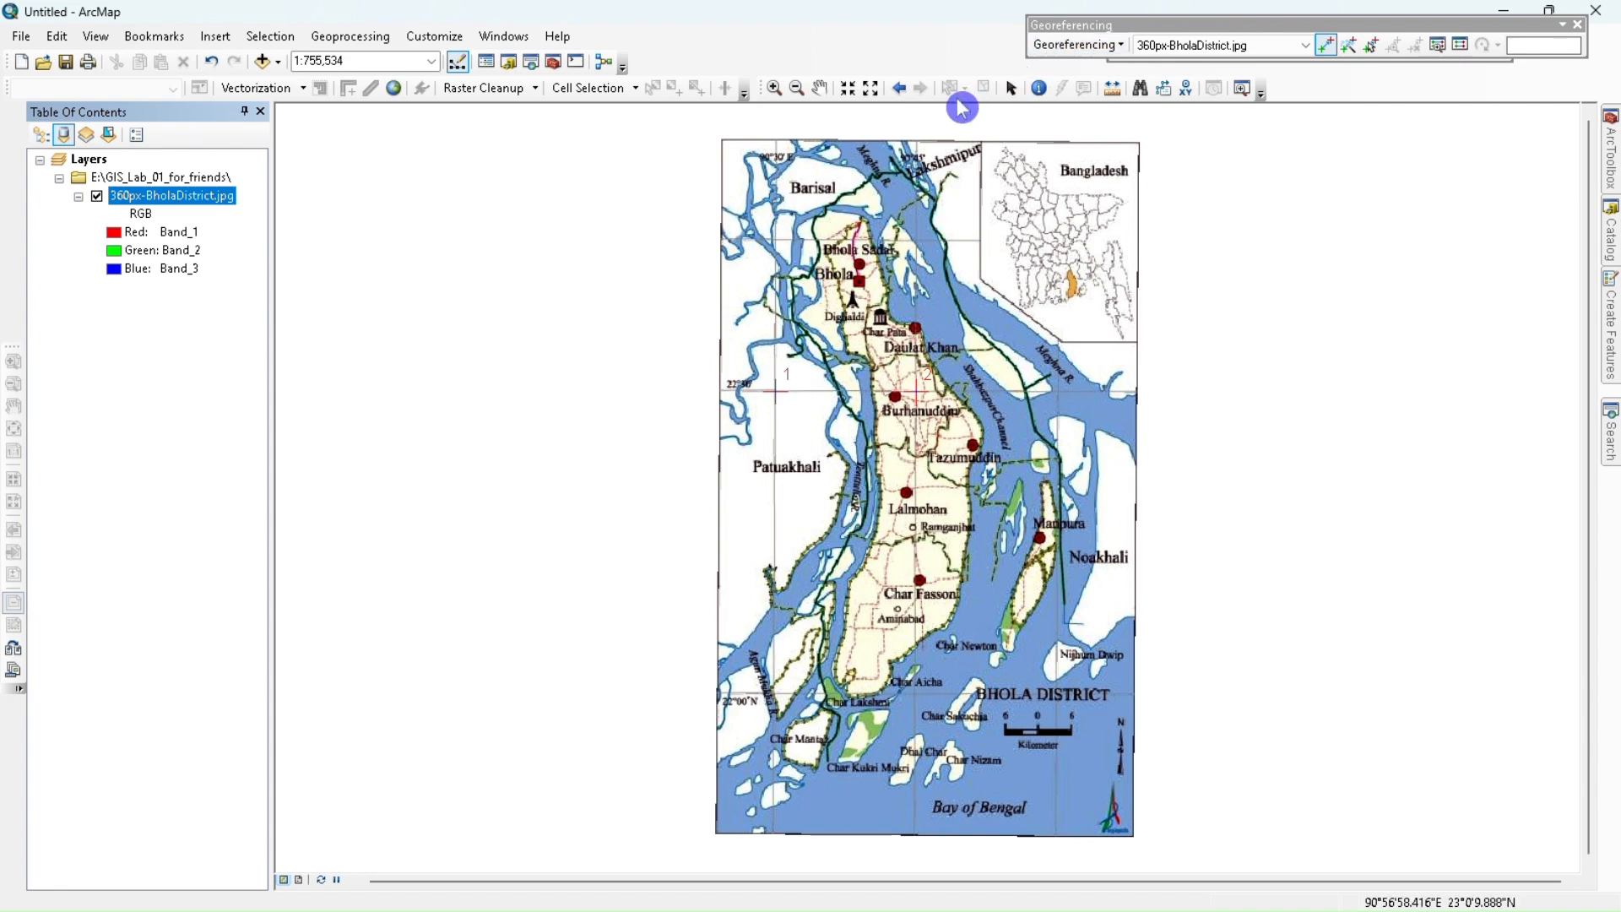
- Place the third control point where the 90°30' E and 22°00' N gridlines cross, in the map's southwest
click(820, 89)
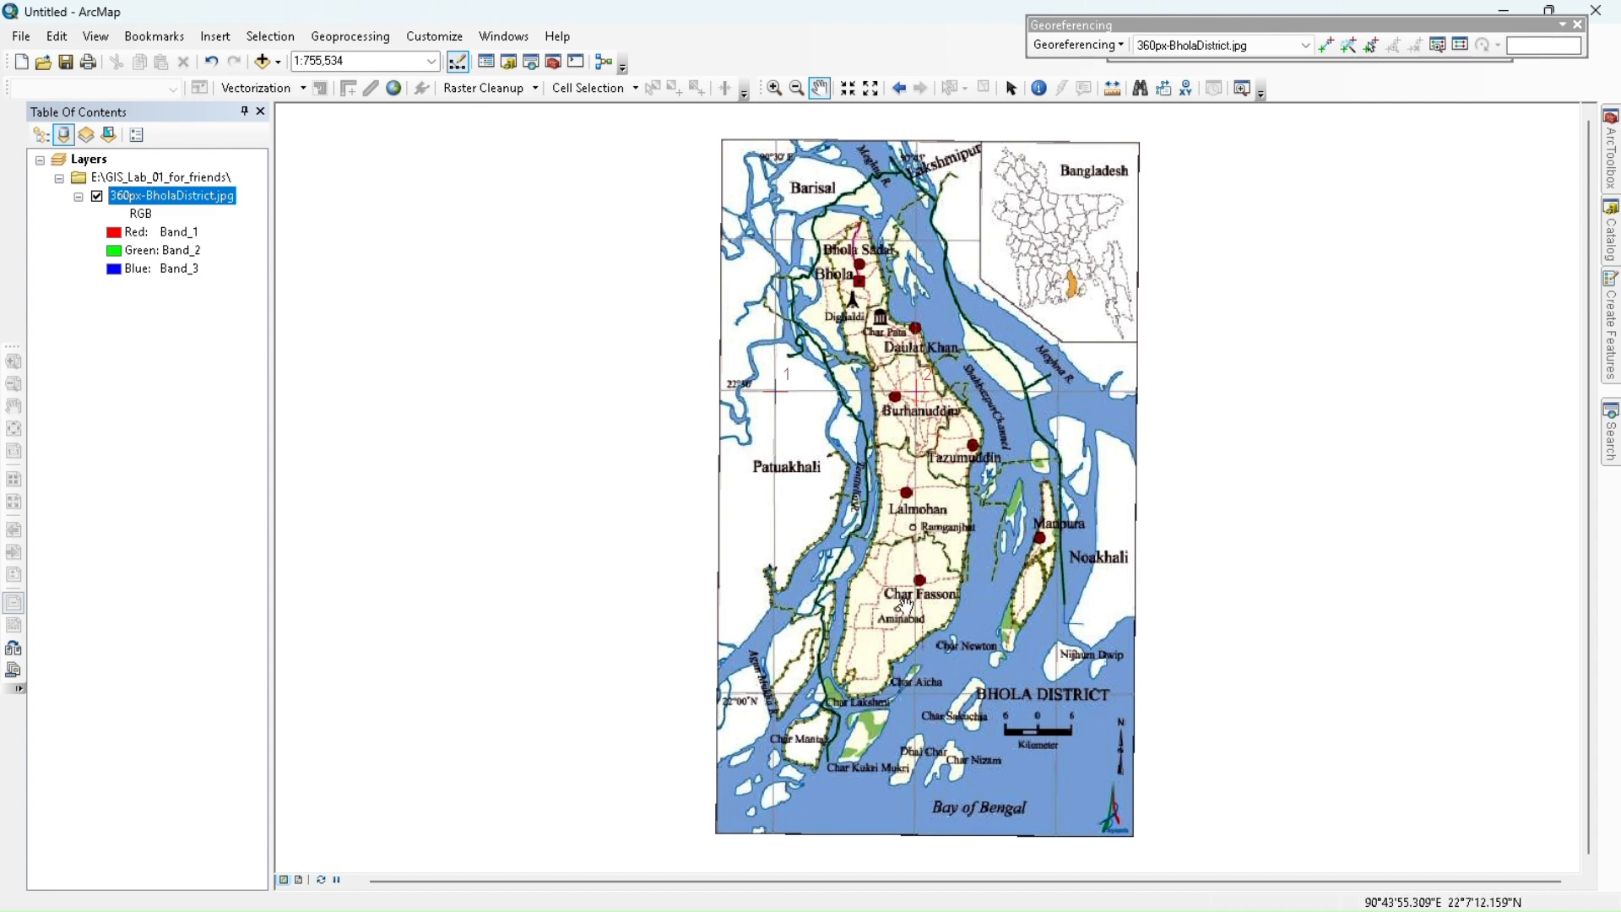
drag(905, 688, 882, 744)
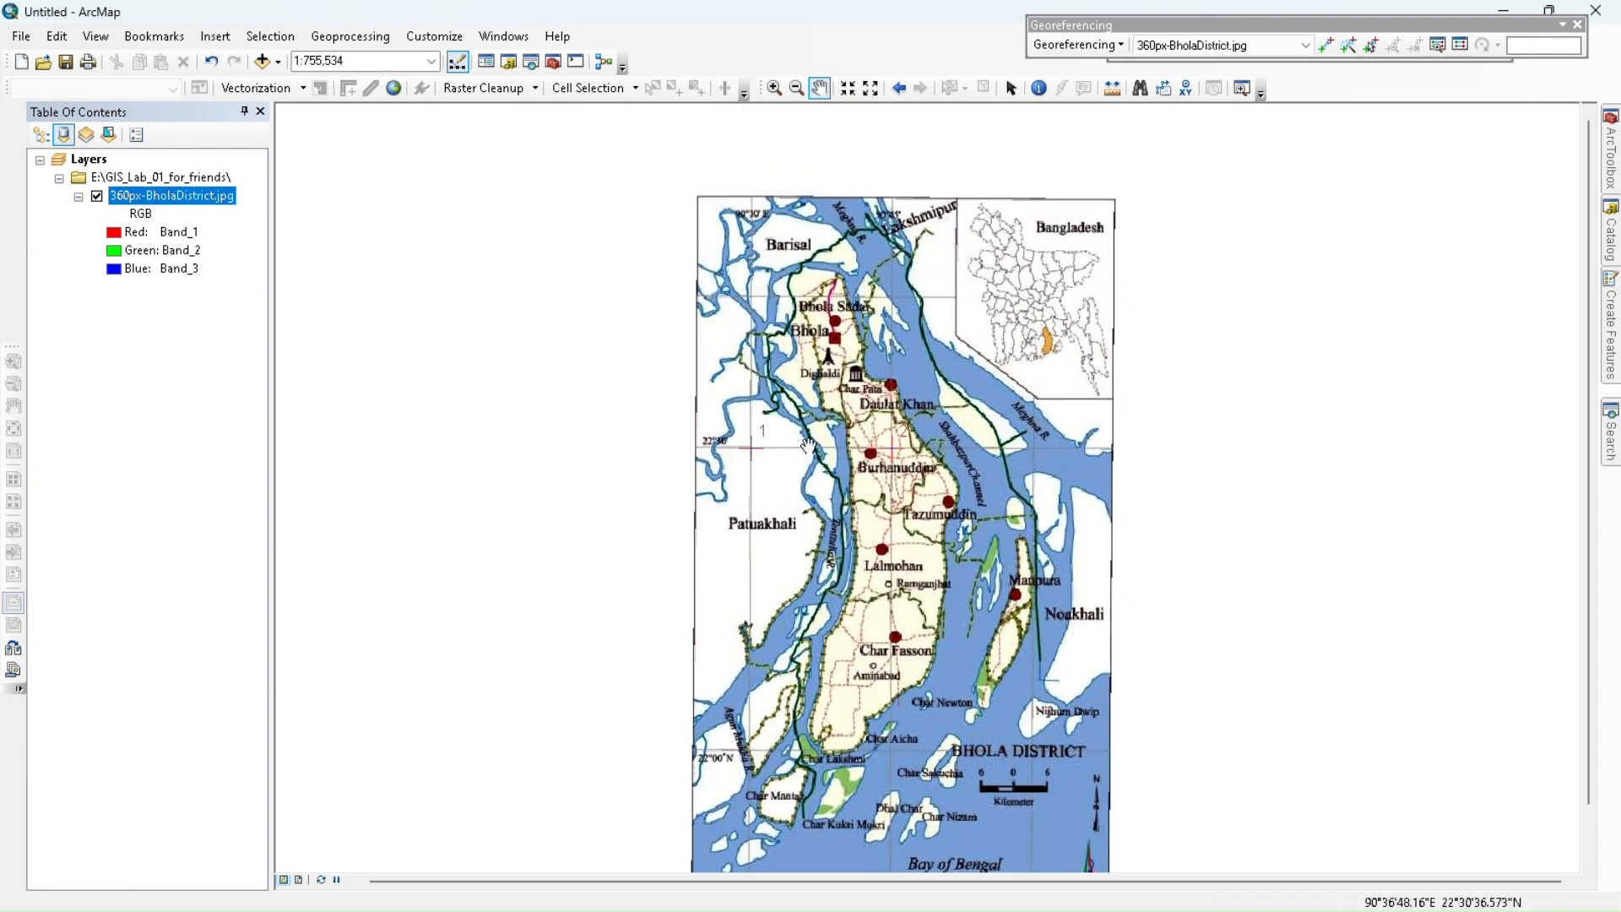
drag(741, 672, 746, 639)
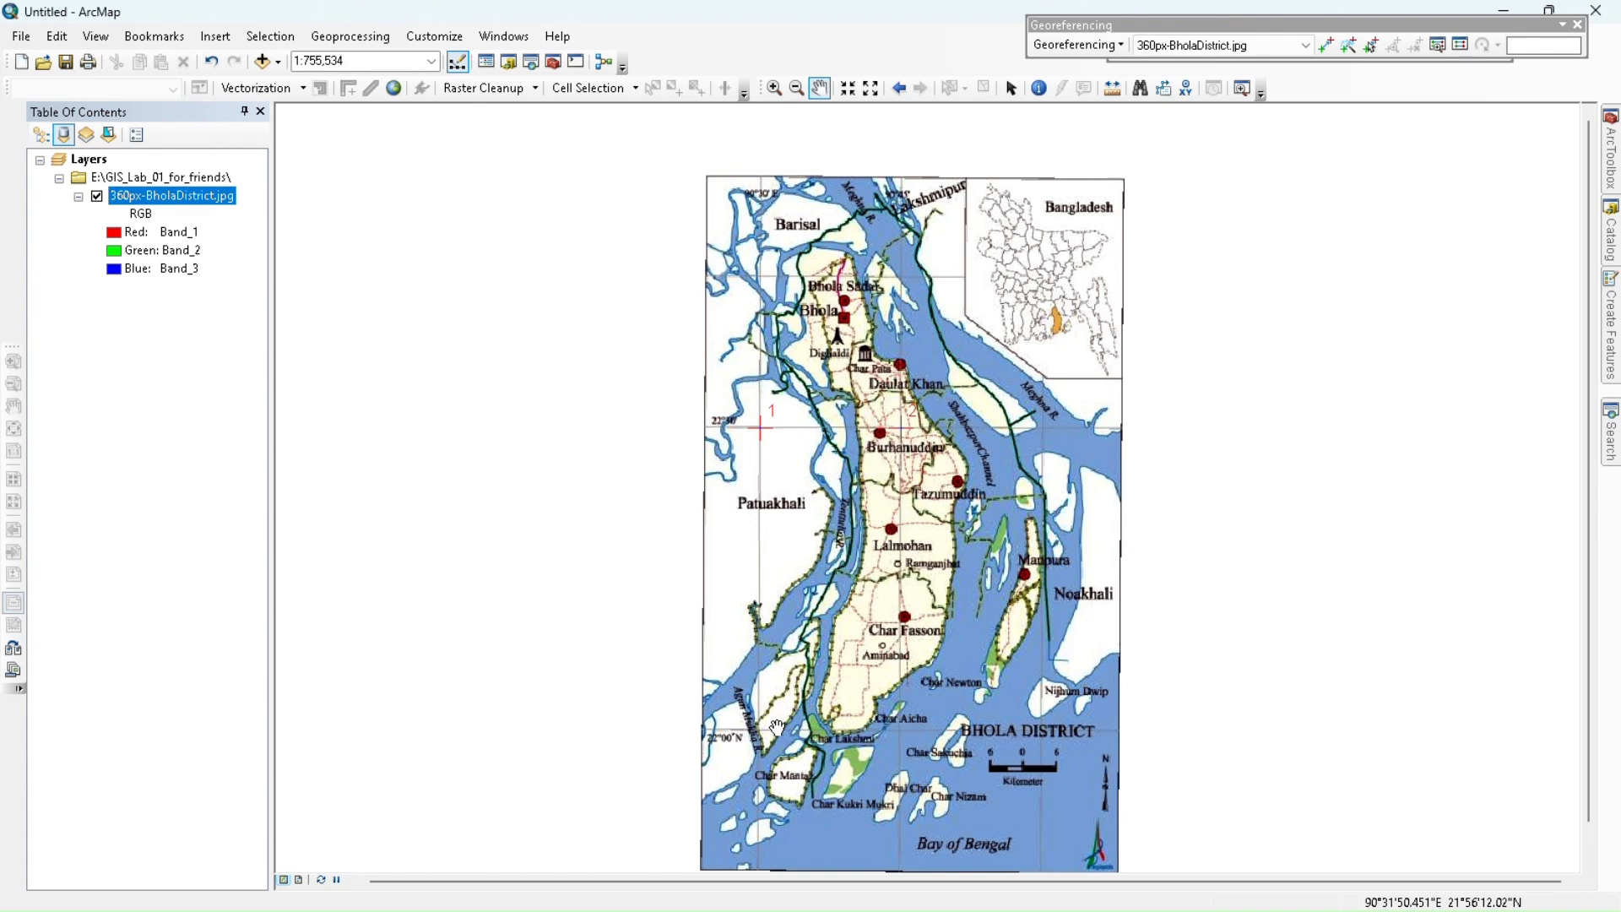
drag(803, 537, 806, 263)
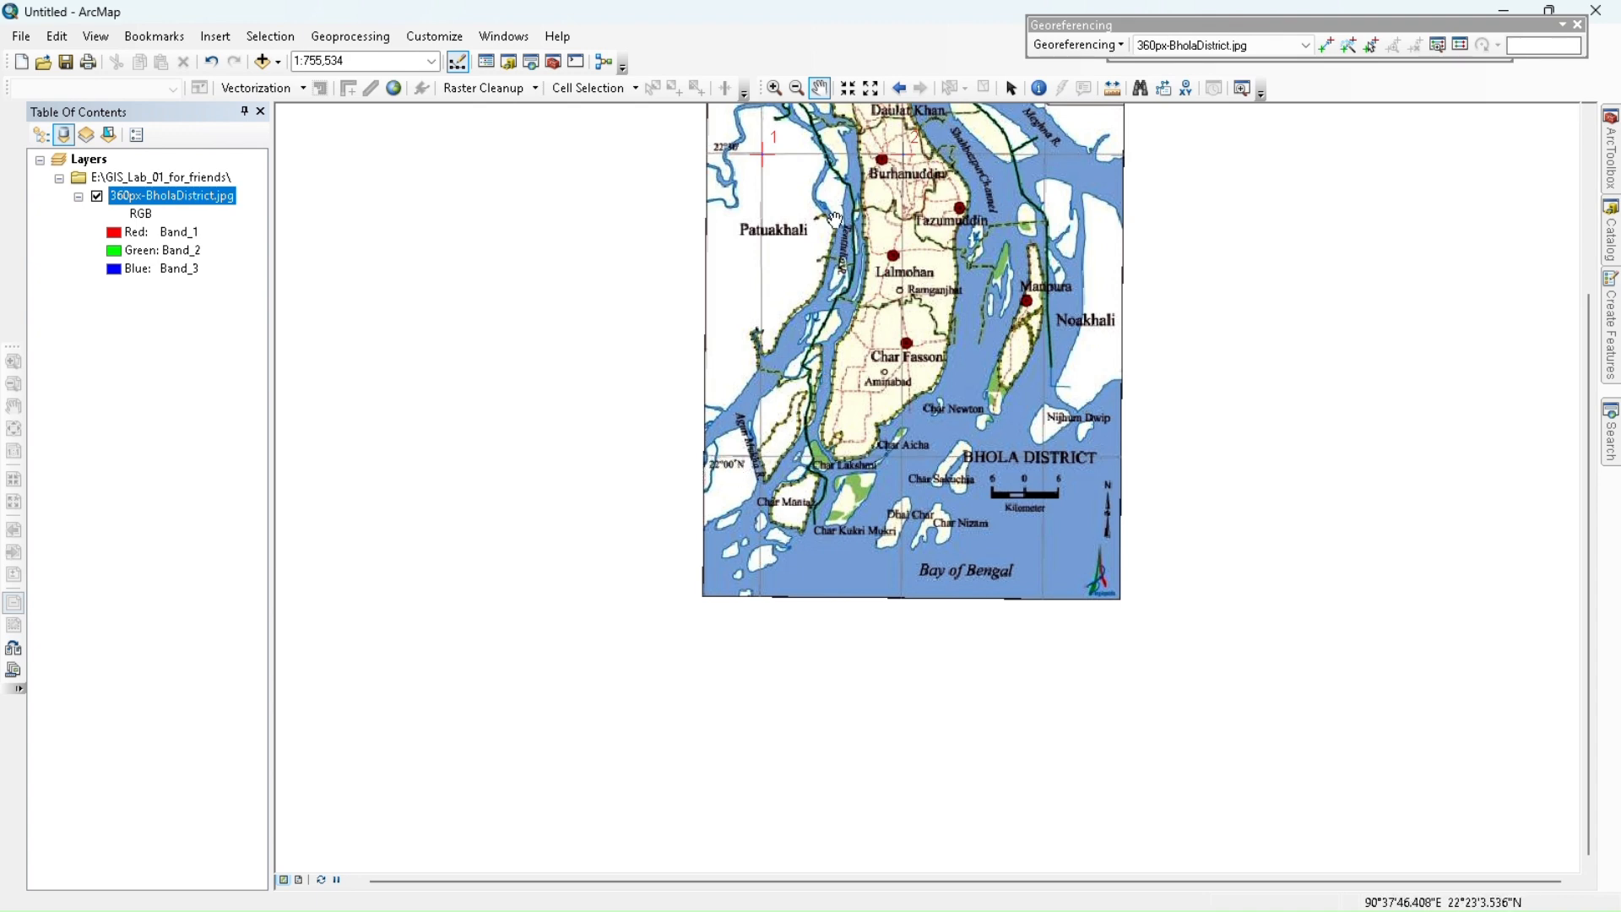
click(849, 89)
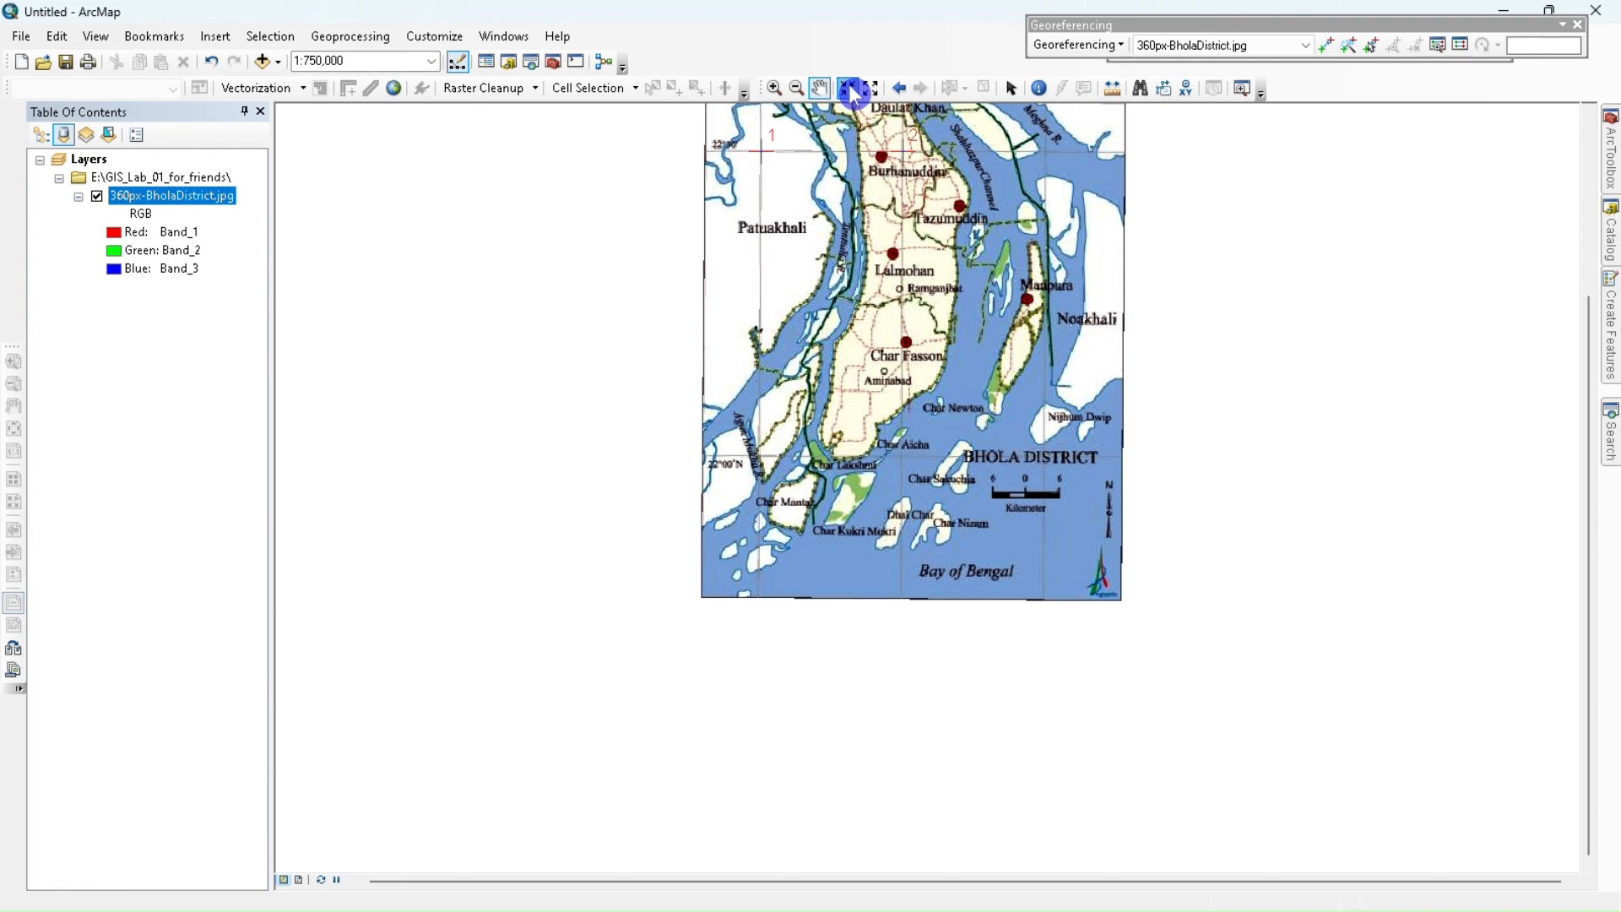
click(851, 89)
click(851, 90)
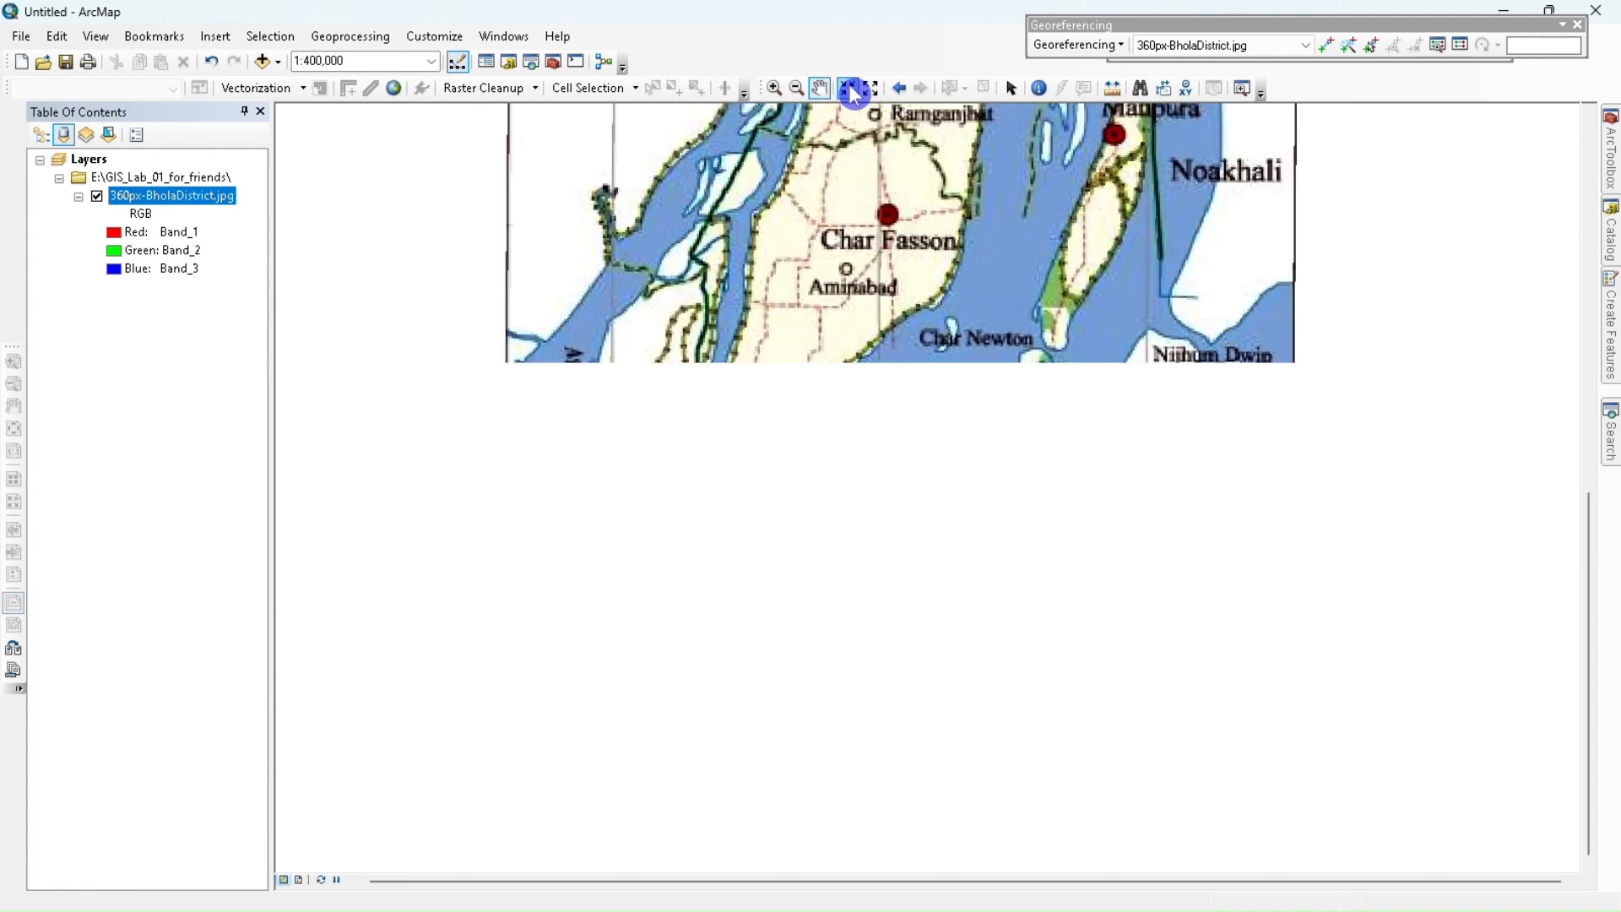
click(851, 89)
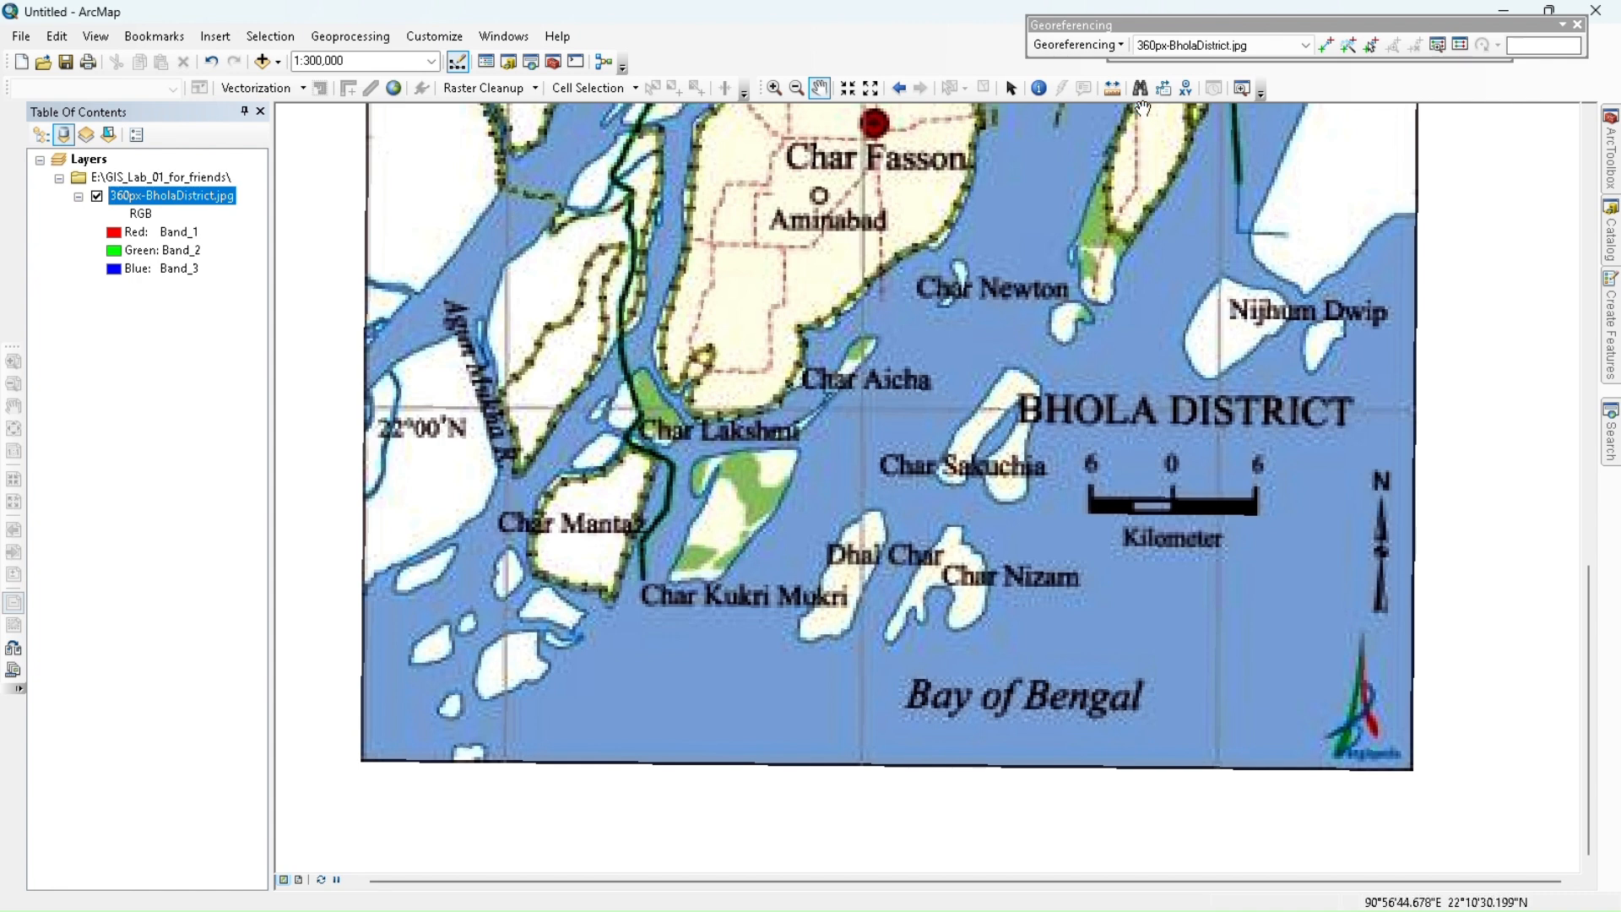
click(1326, 47)
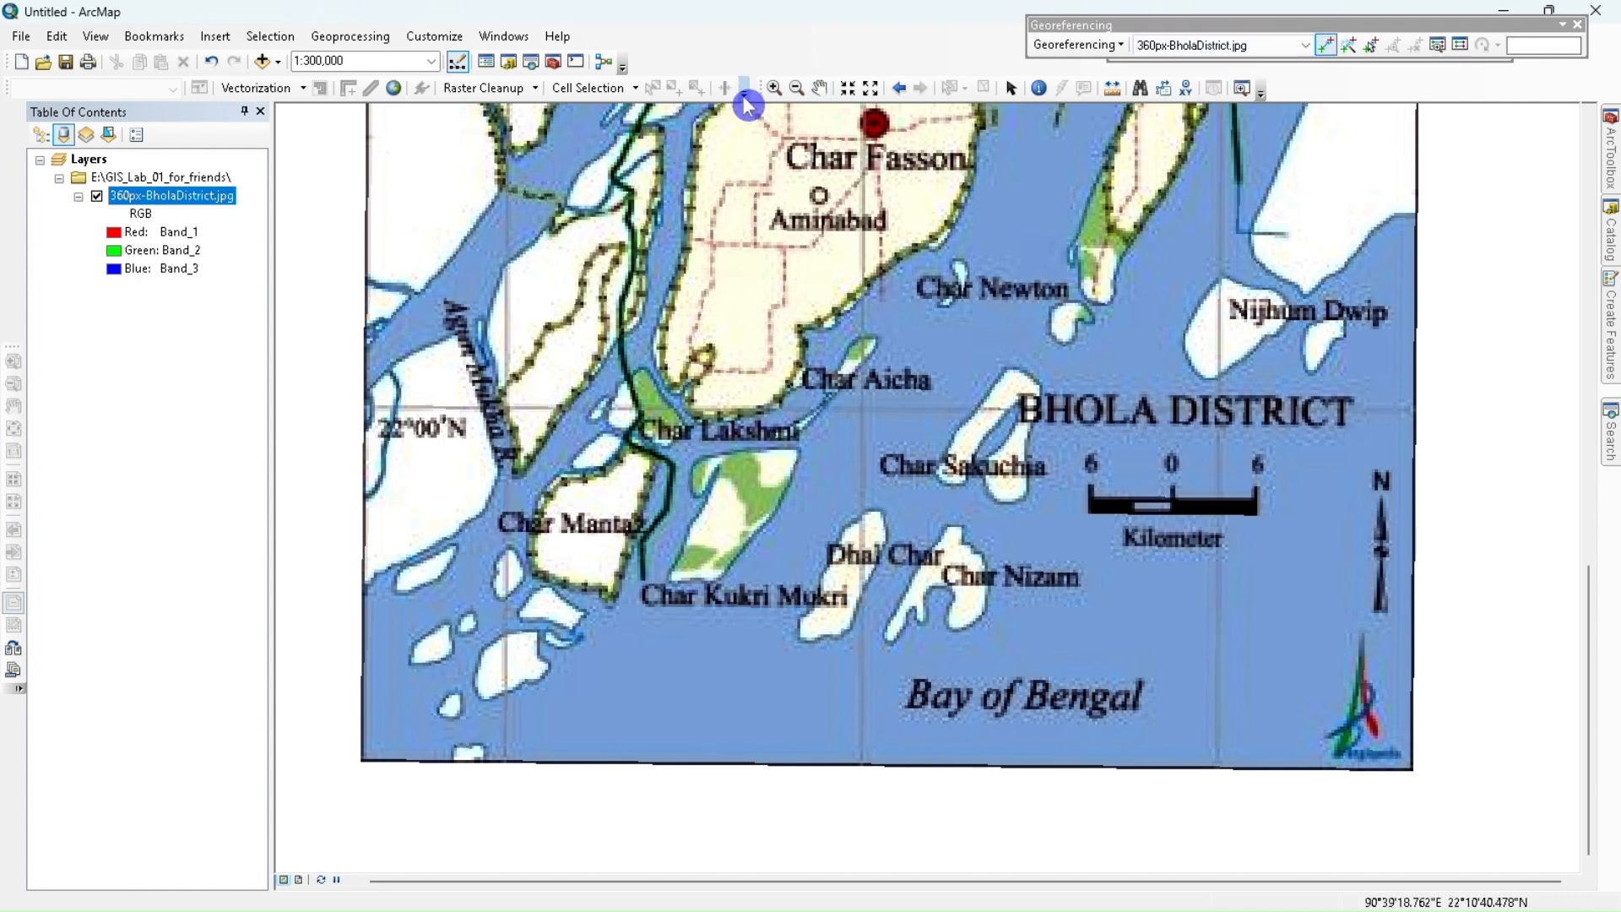
click(848, 87)
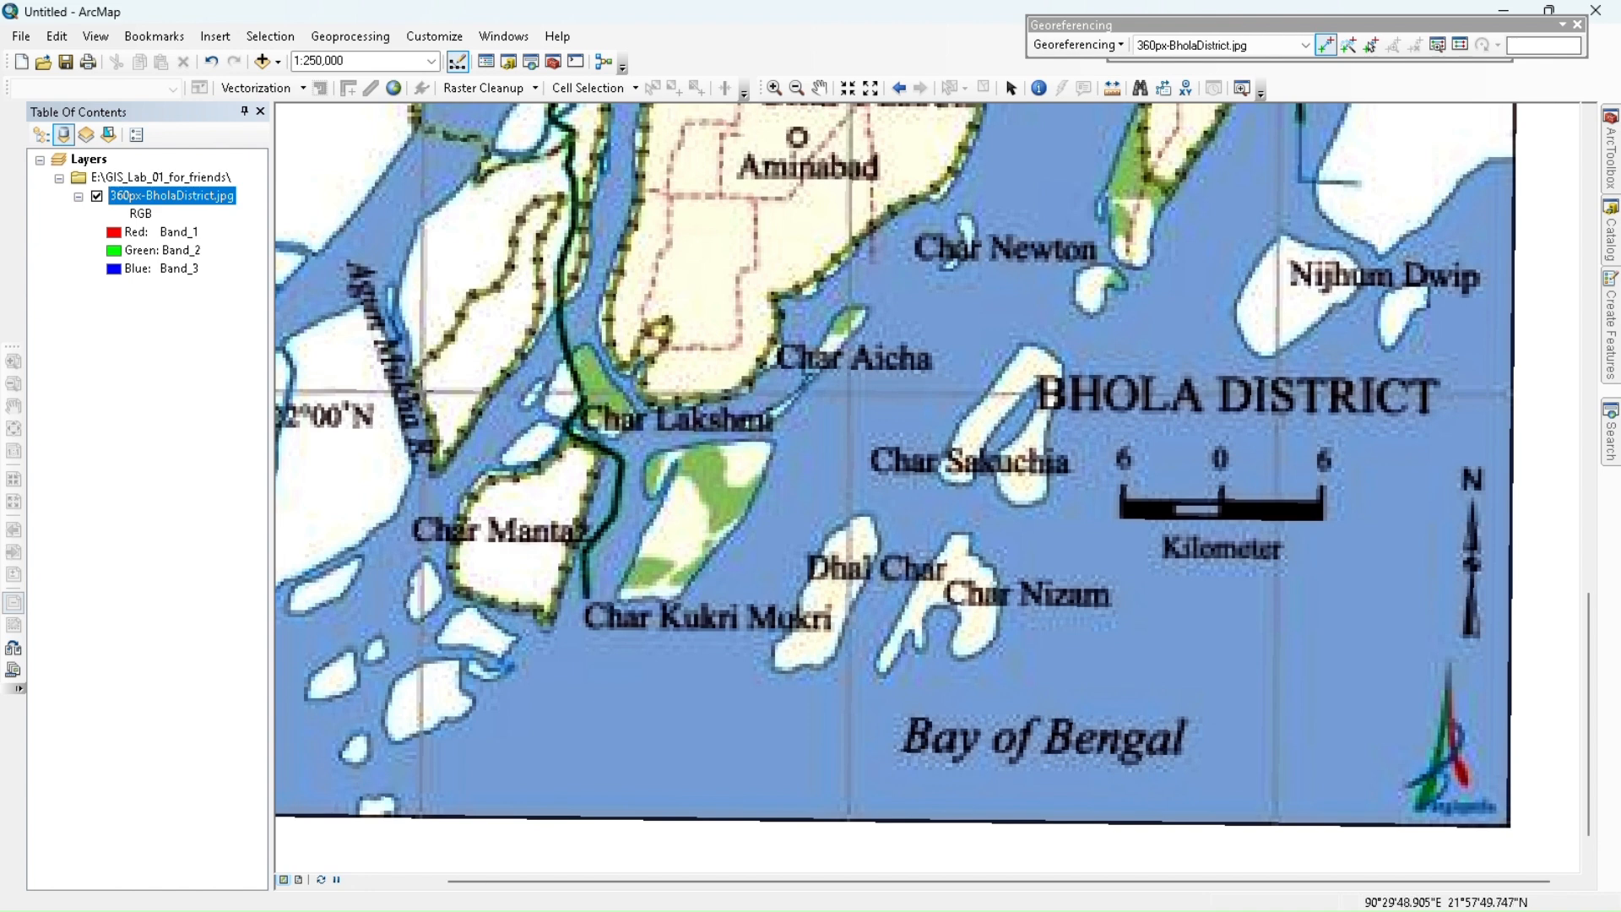
right_click(421, 391)
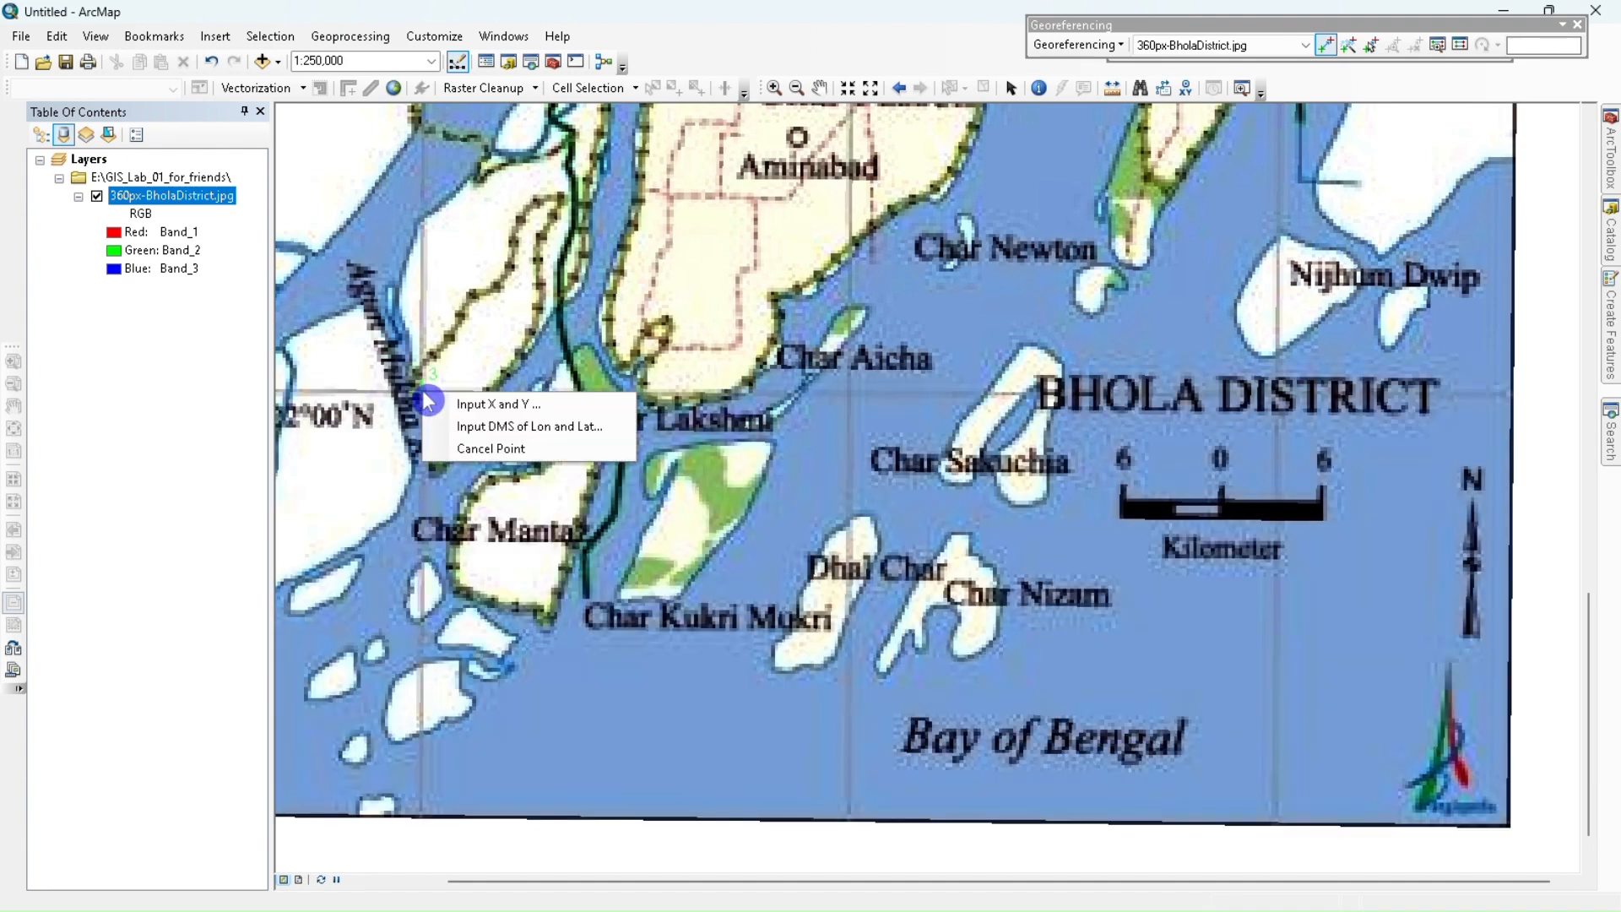
- Assign the third control point DMS coordinates of longitude 90° 30' 00" E and latitude 22° 00' 00" N
click(468, 427)
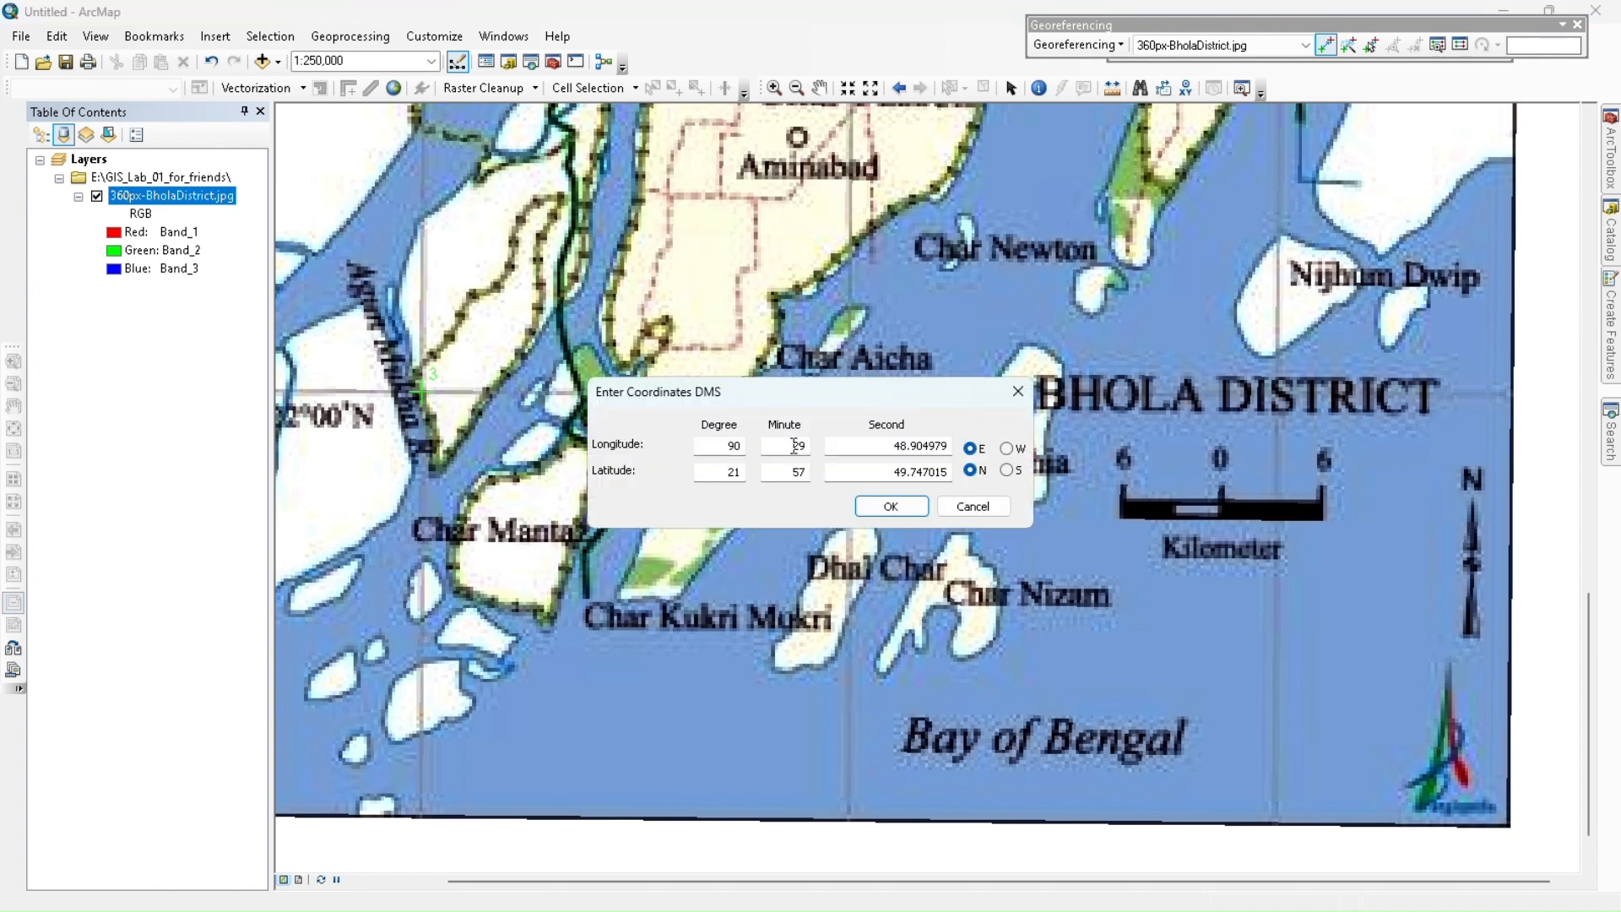
drag(795, 446, 820, 450)
text(30)
drag(840, 446, 1028, 470)
text(00)
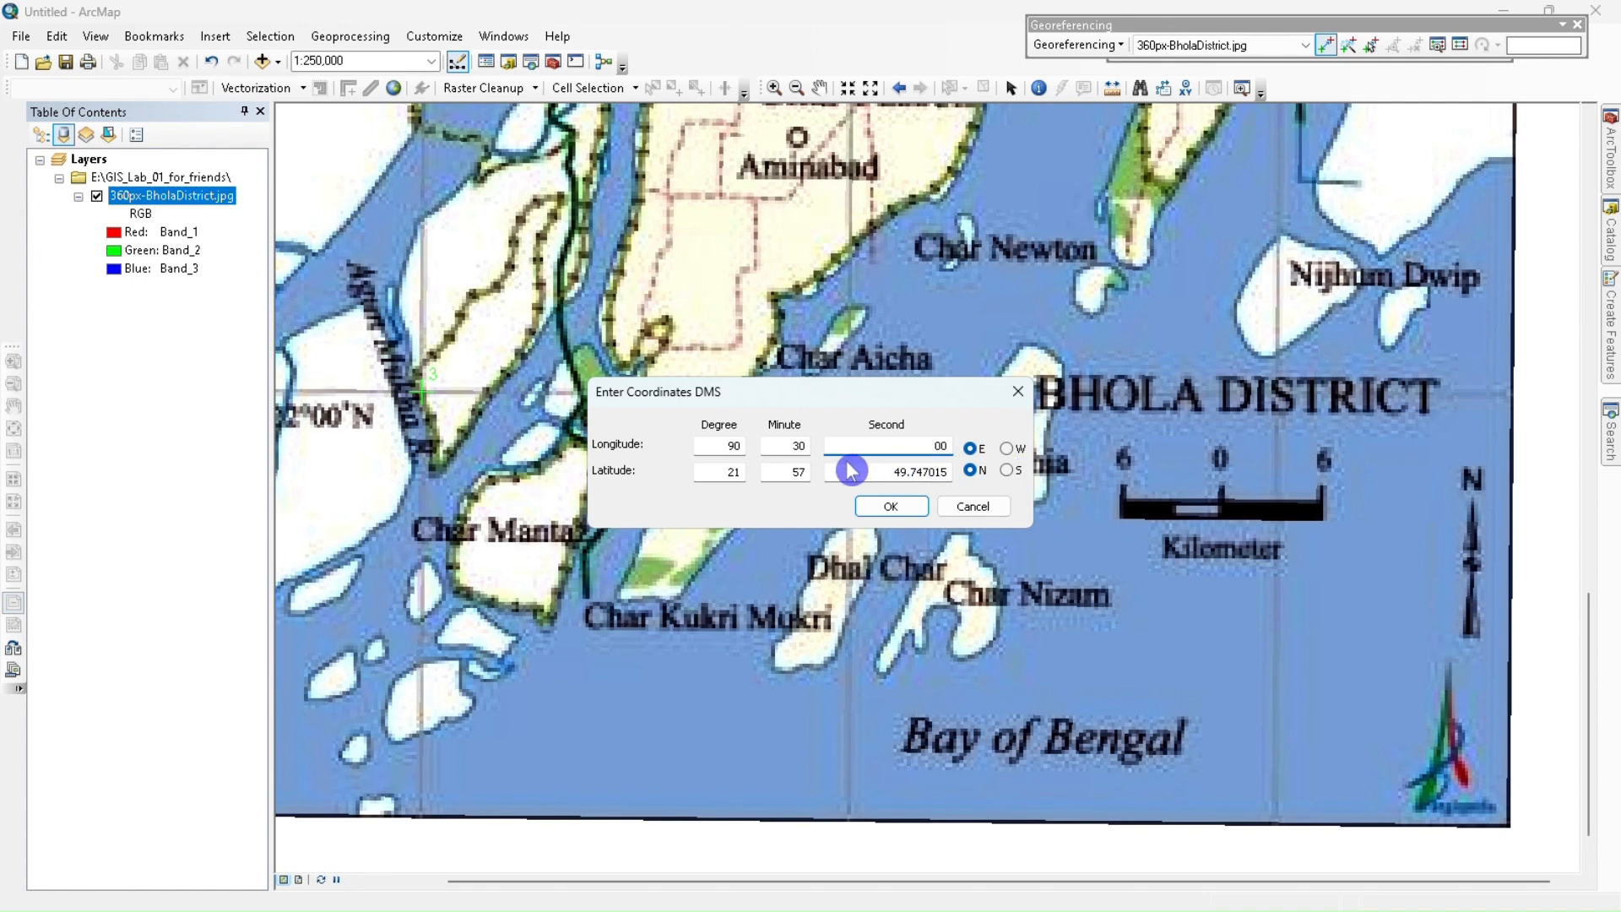
drag(723, 476, 763, 474)
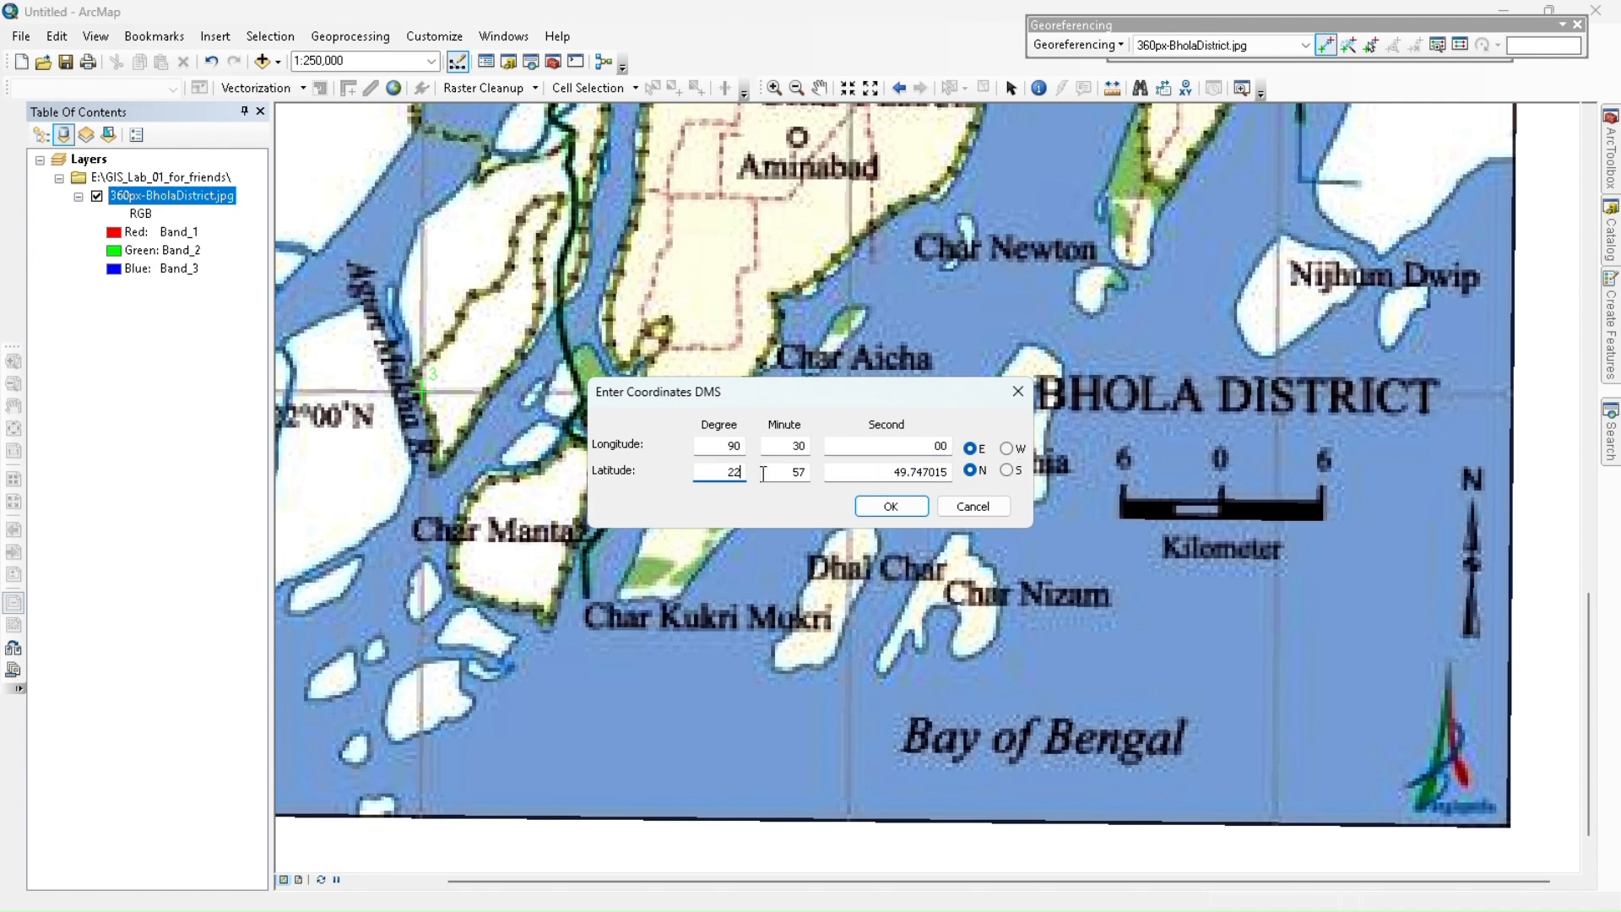
drag(786, 470, 815, 470)
double_click(880, 473)
text(00)
click(891, 509)
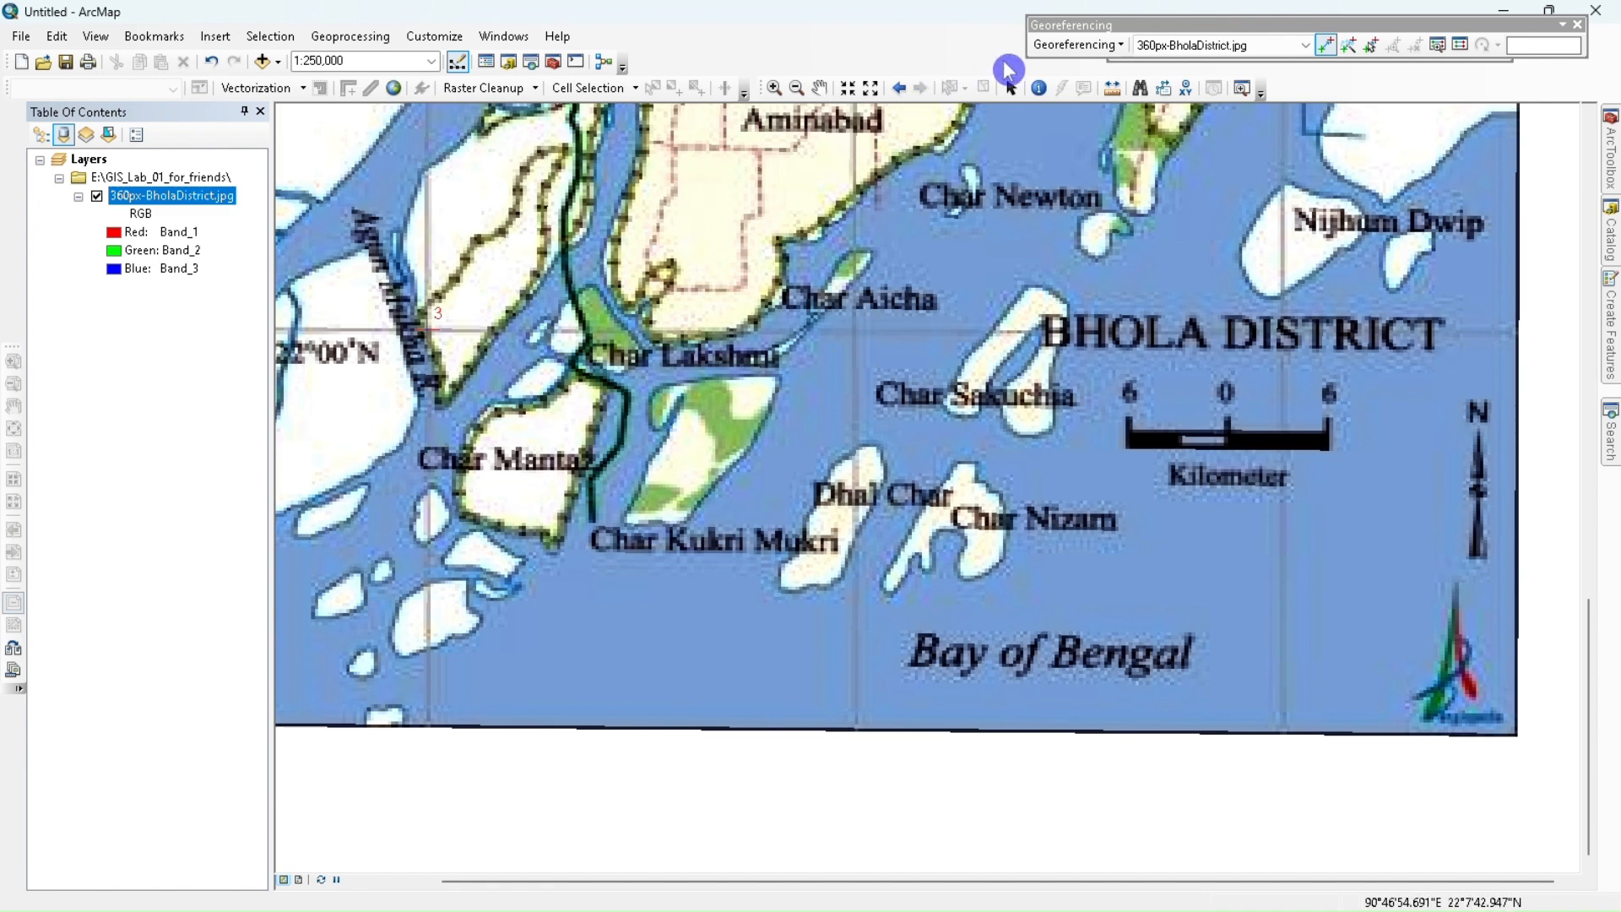
- Save the current warp of 360px-BholaDistrict.jpg to the dataset with Update Georeferencing
click(1074, 45)
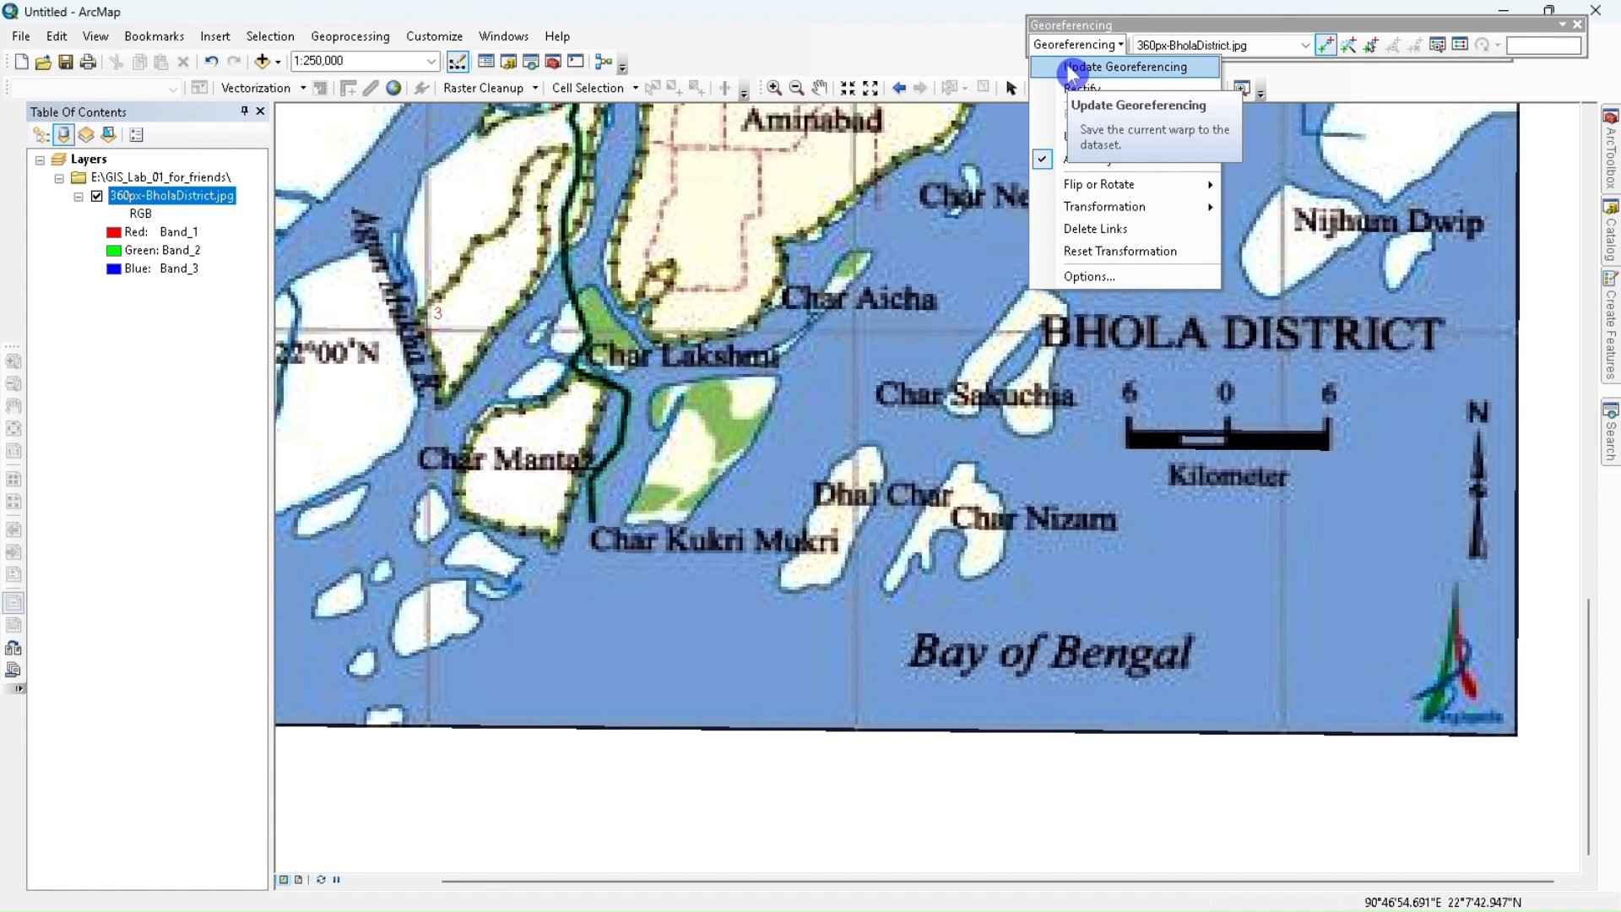
click(1071, 70)
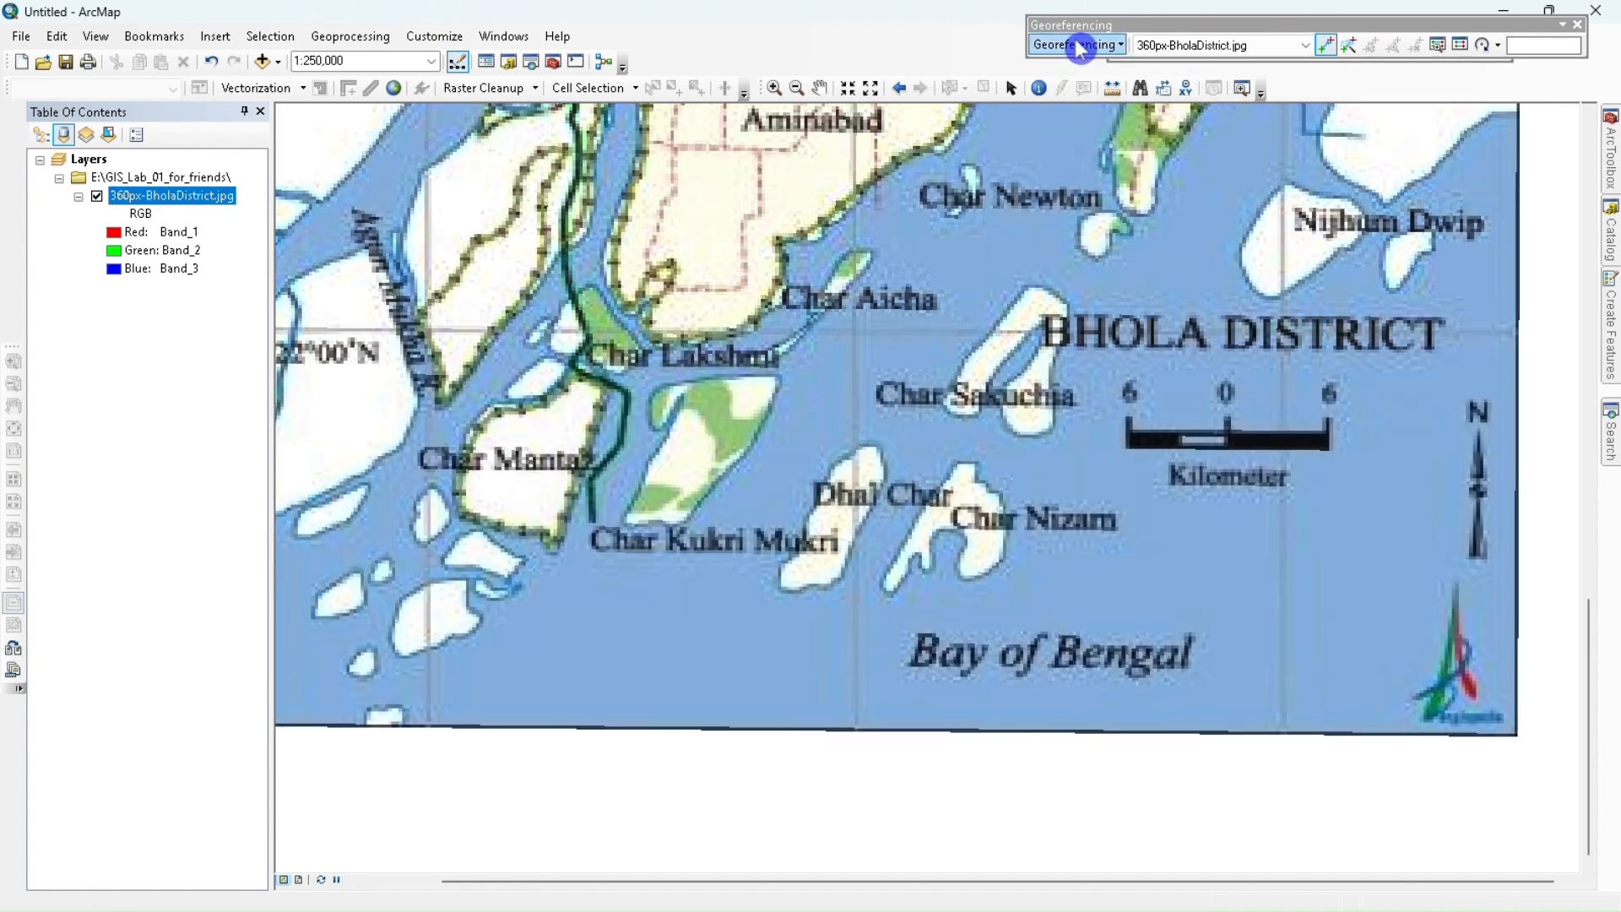
click(1078, 44)
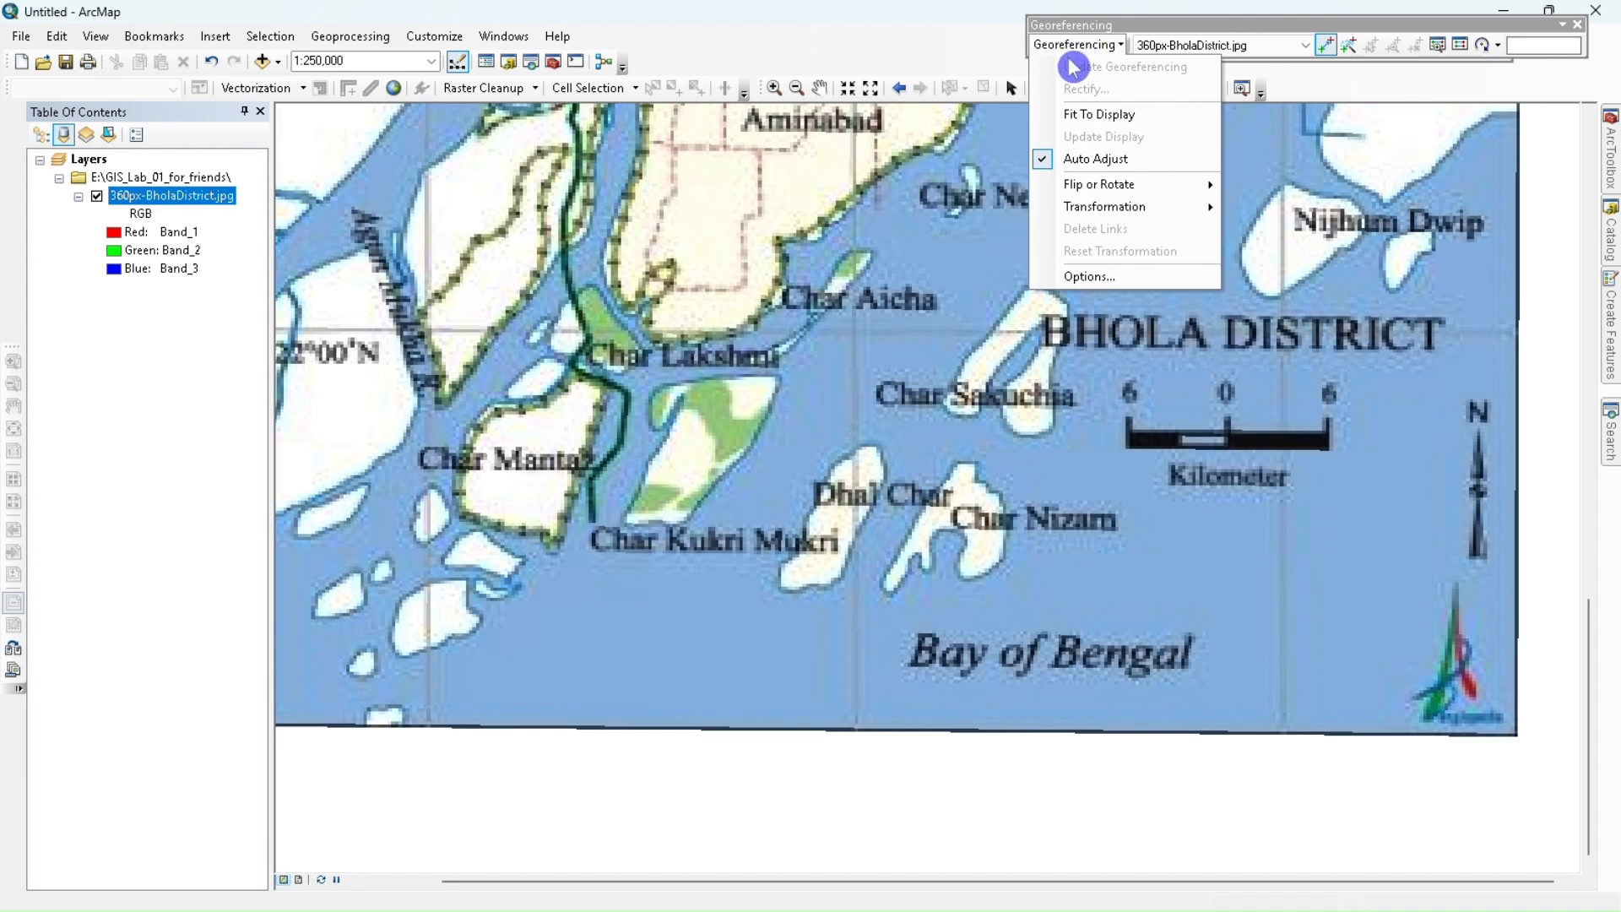
click(1079, 49)
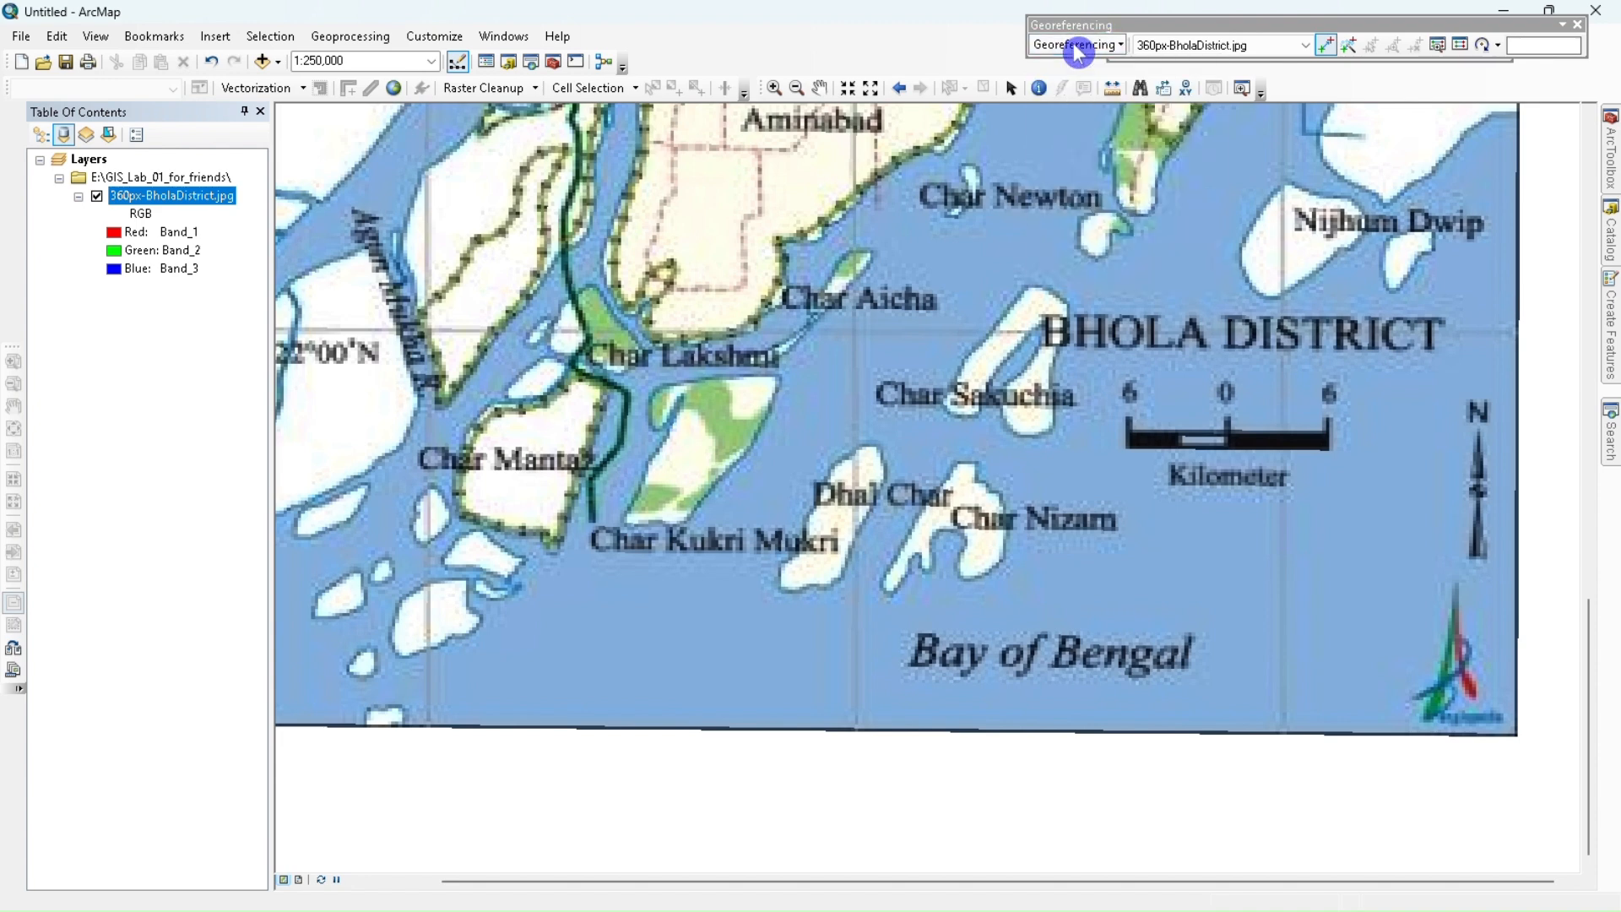
click(1078, 49)
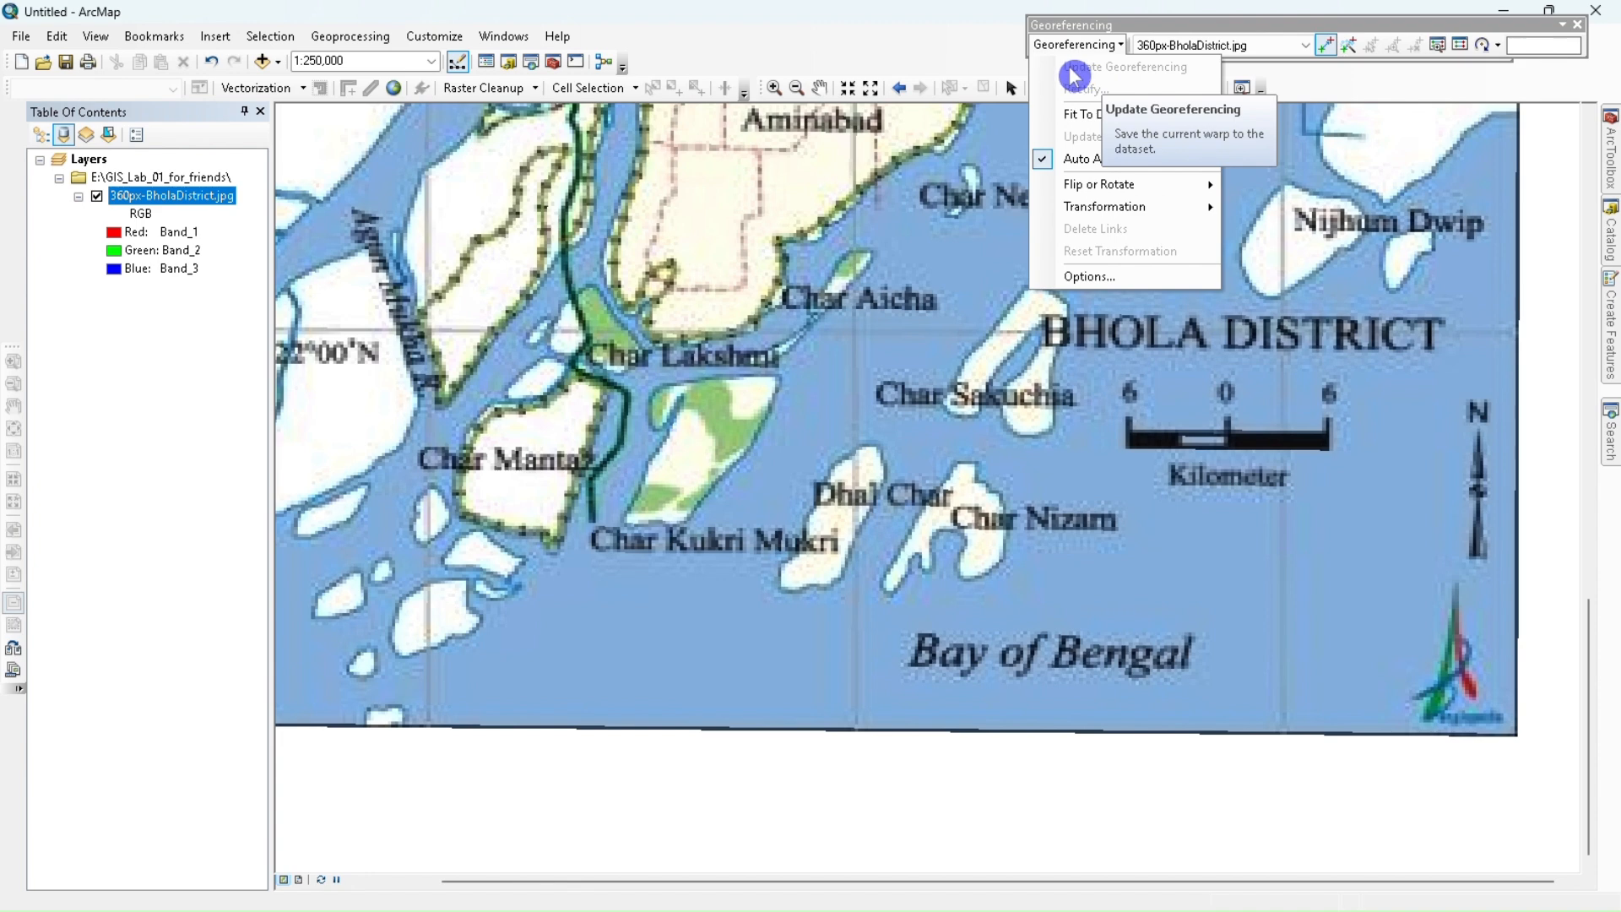
click(1081, 49)
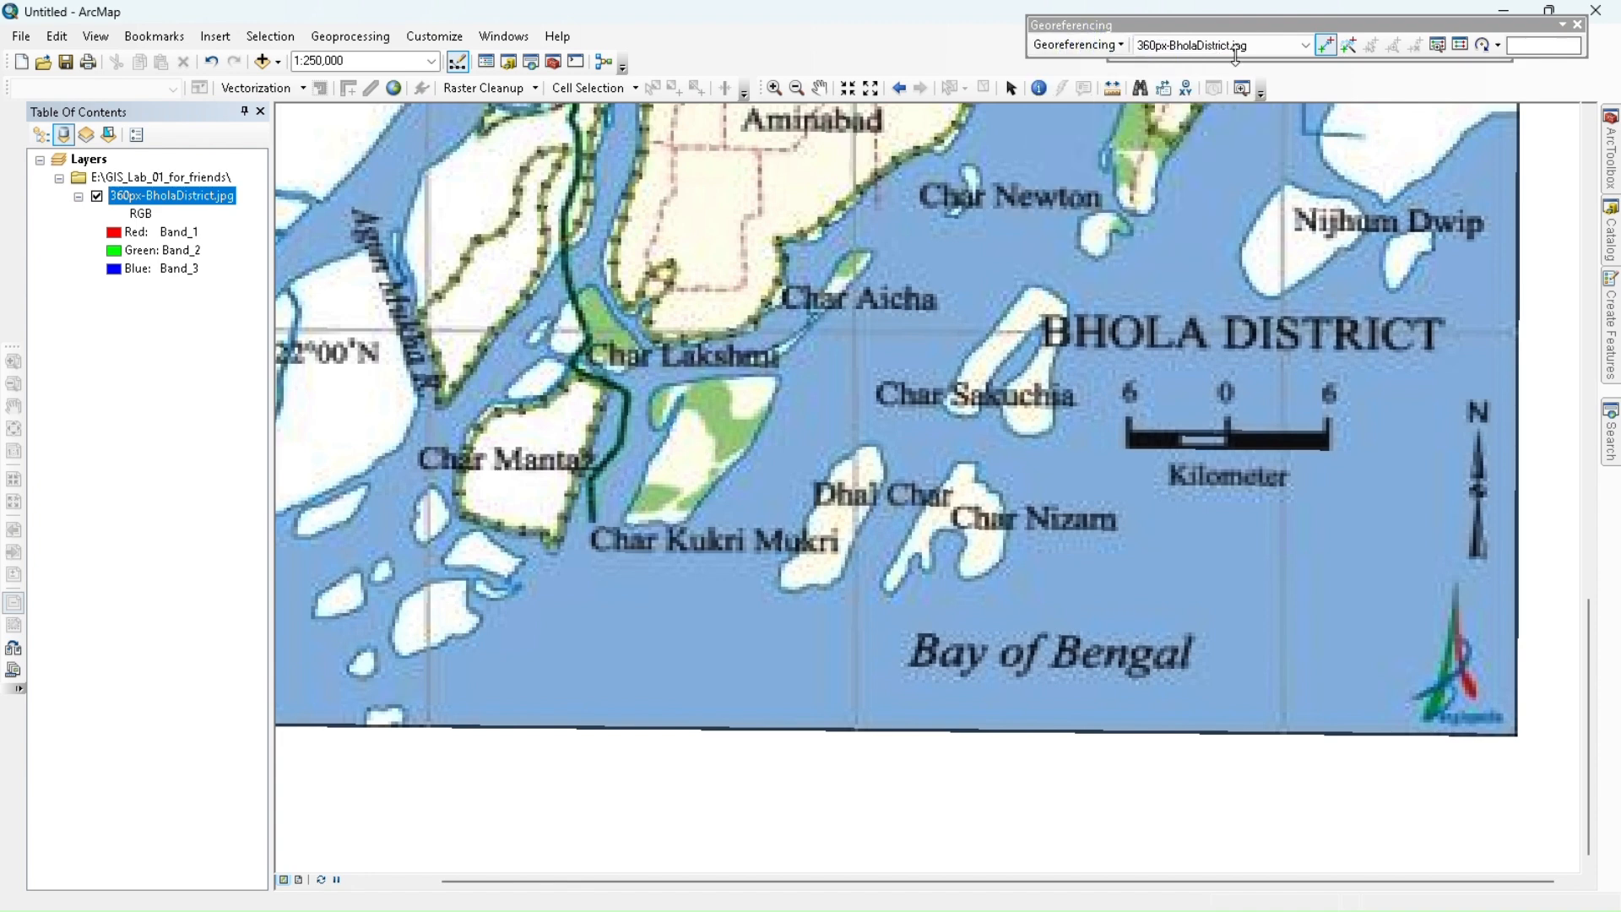
click(1317, 34)
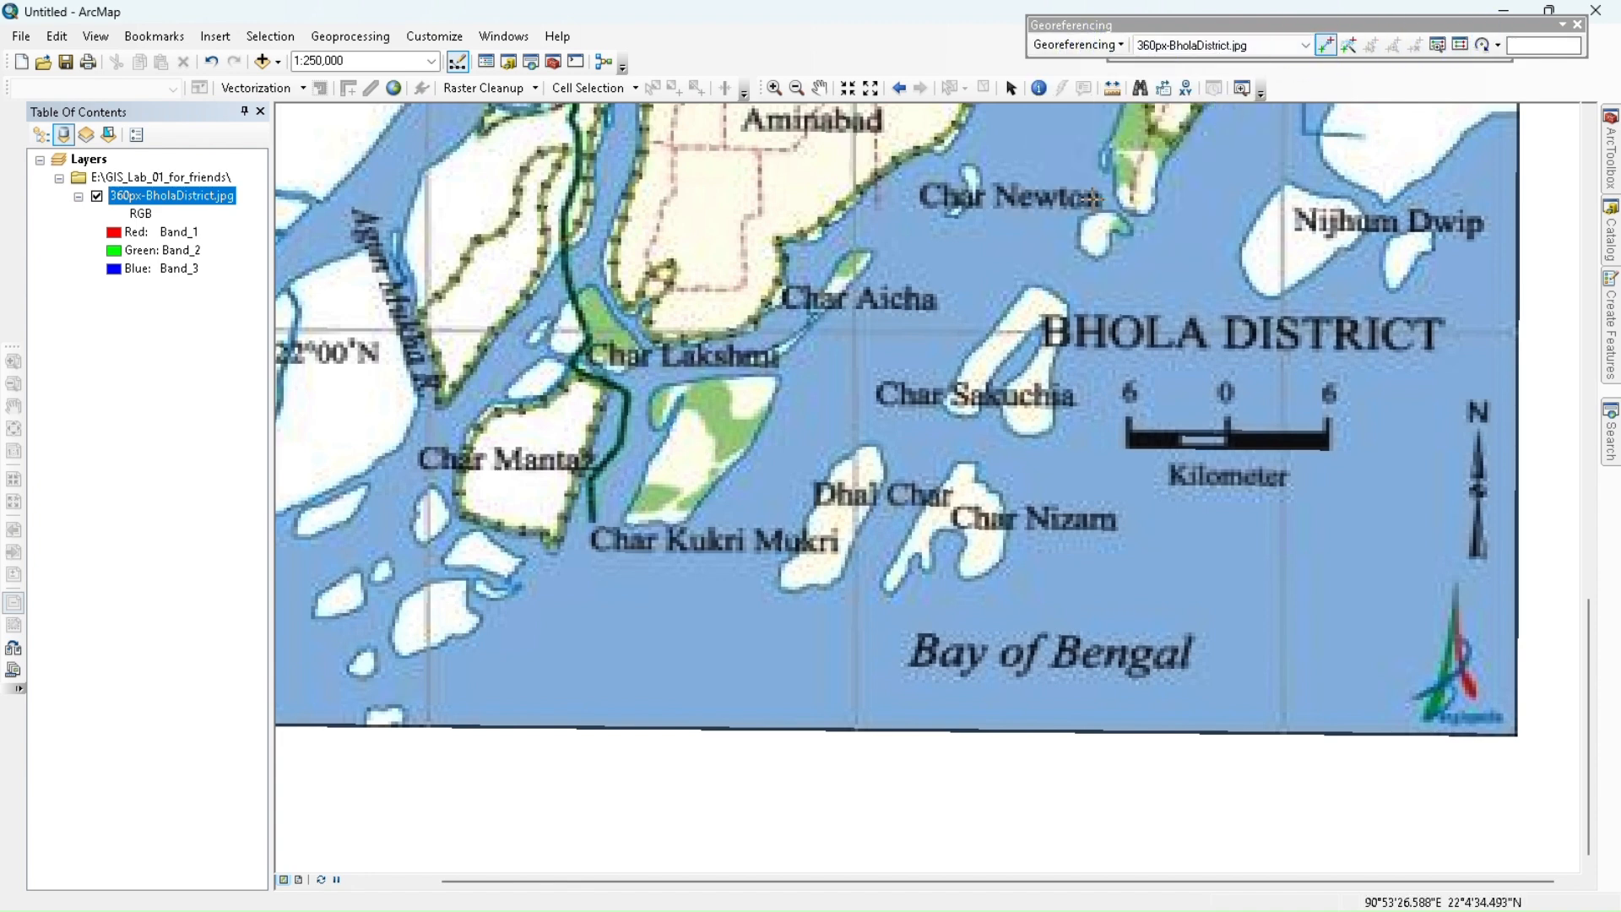
click(1085, 47)
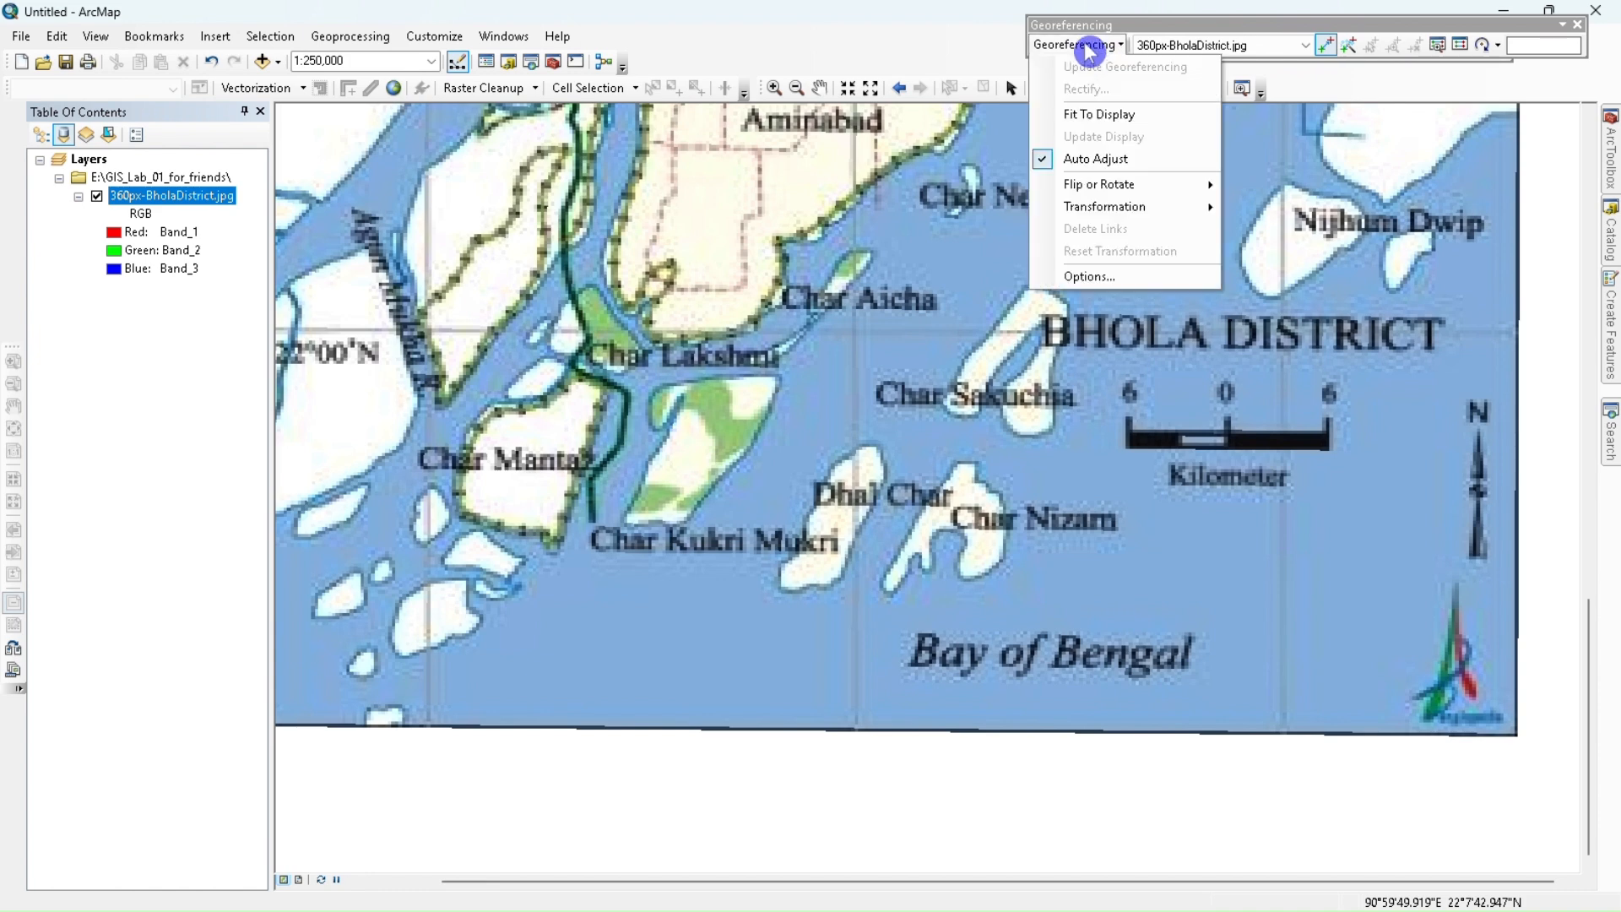
click(1088, 47)
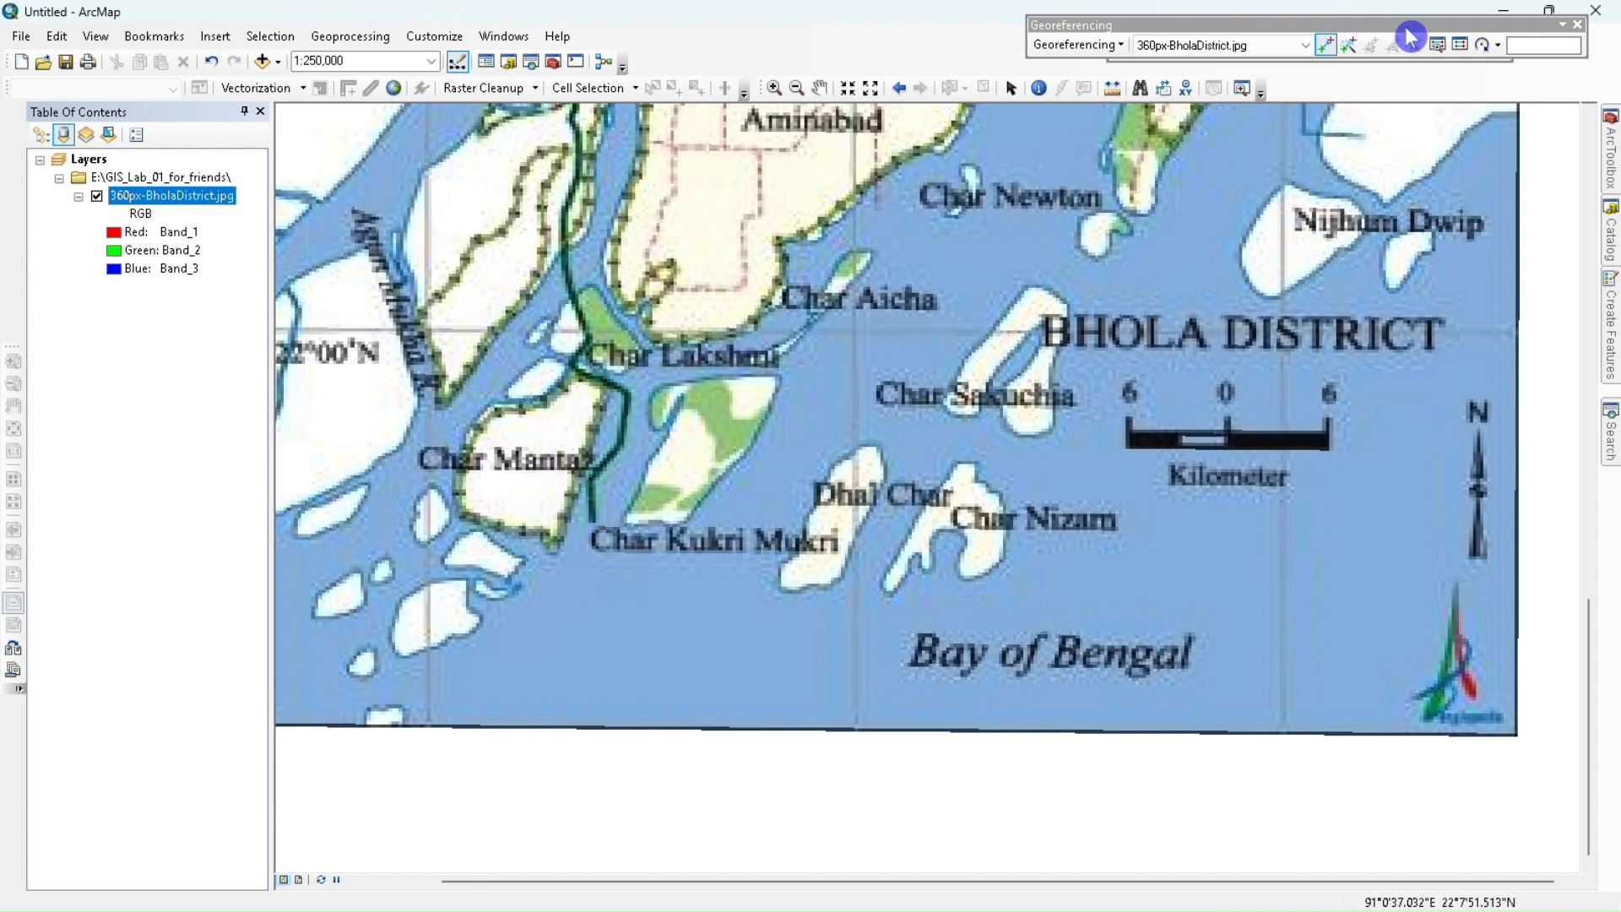
- Close the Georeferencing toolbar and display the whole Bhola District map at full extent
click(1580, 26)
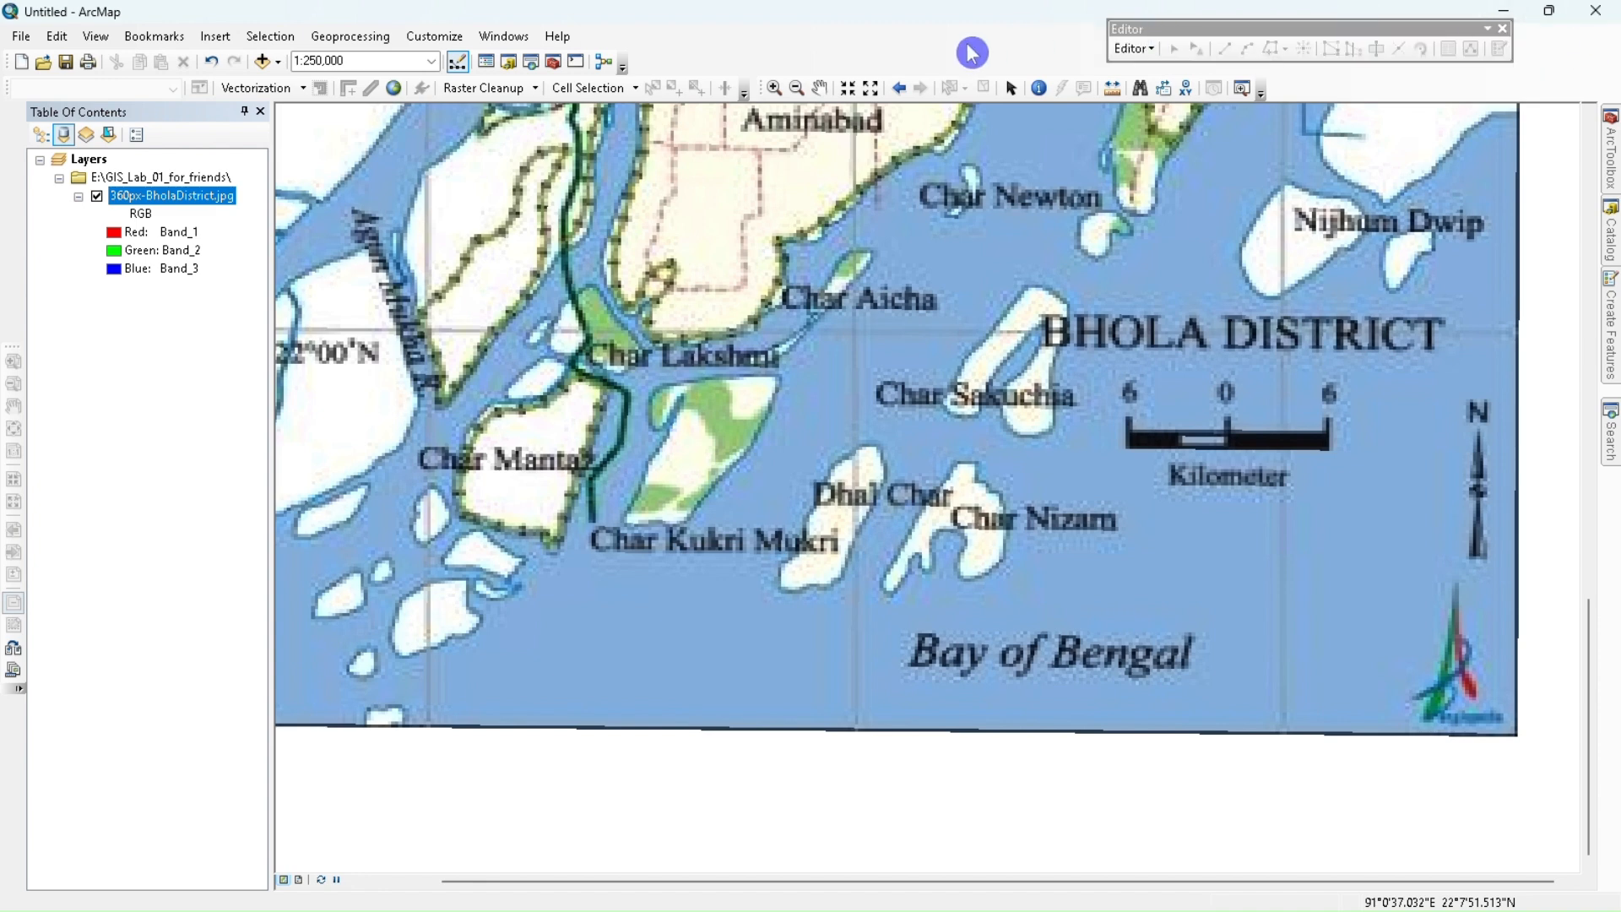
click(1014, 89)
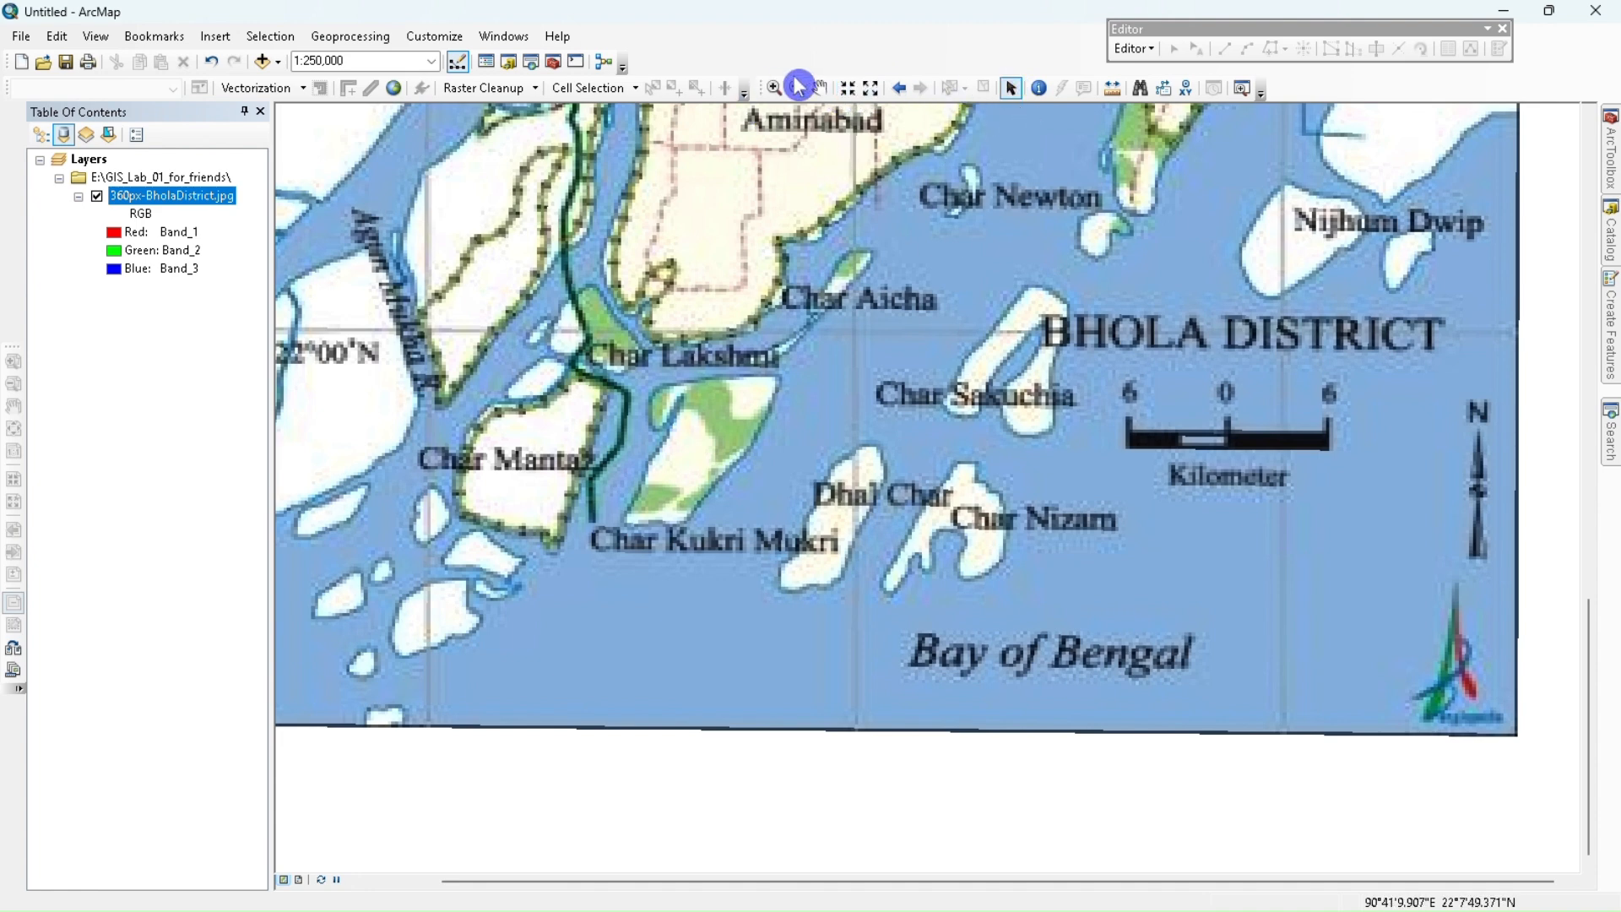
click(823, 88)
drag(804, 183, 983, 489)
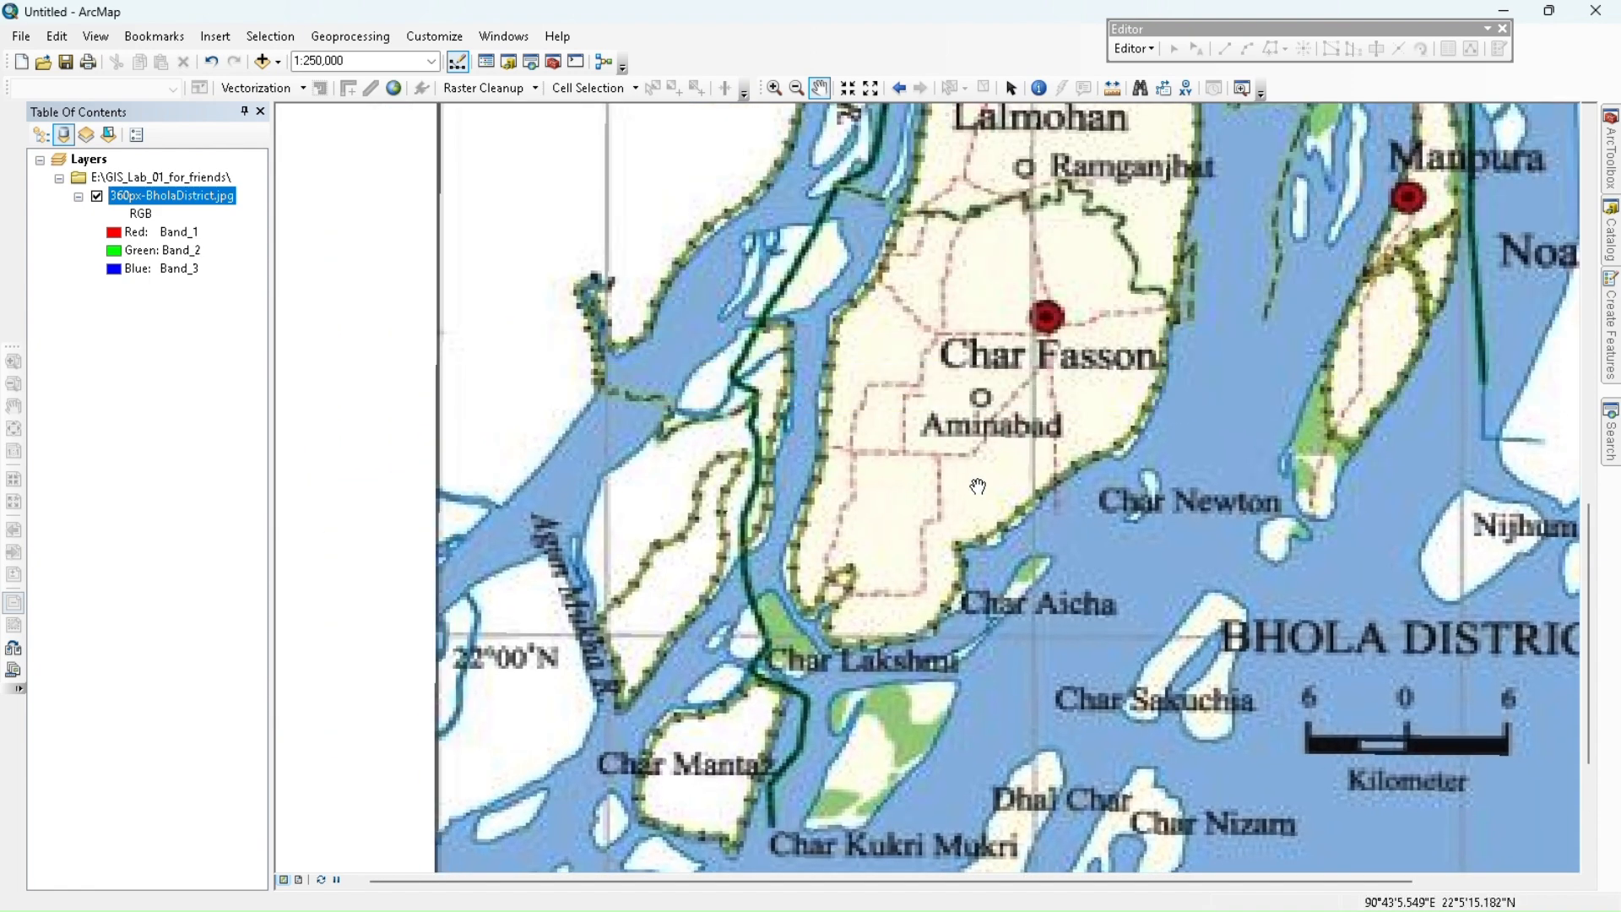
click(394, 88)
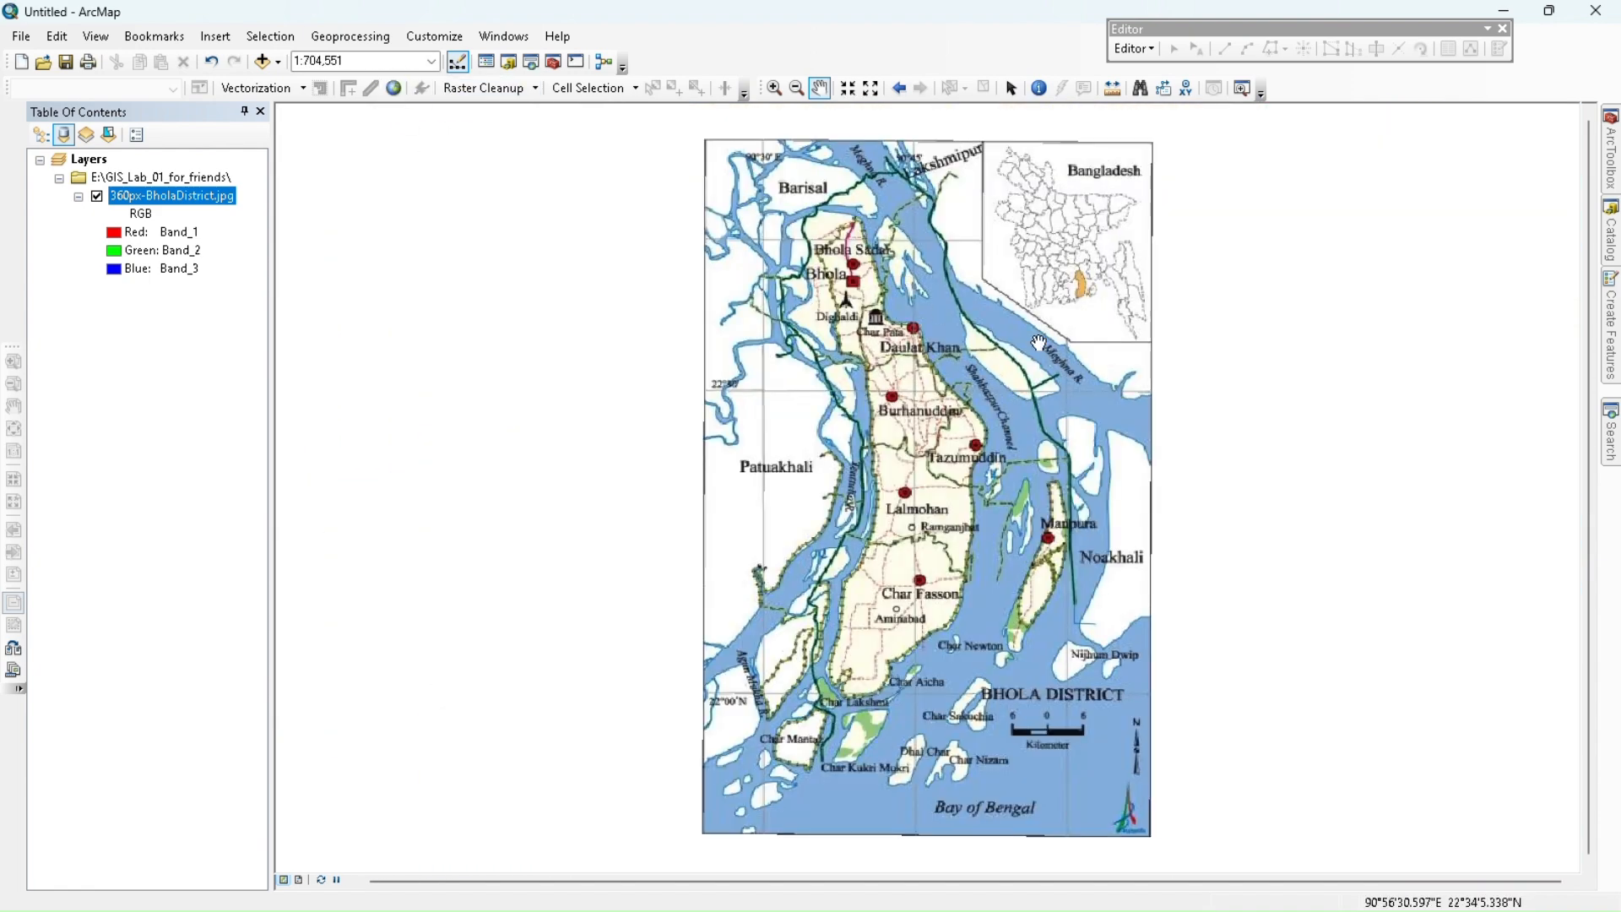
- Start a new shapefile in the connected folder E:\GIS_Lab_01_for_friends
mouse_move(1610, 229)
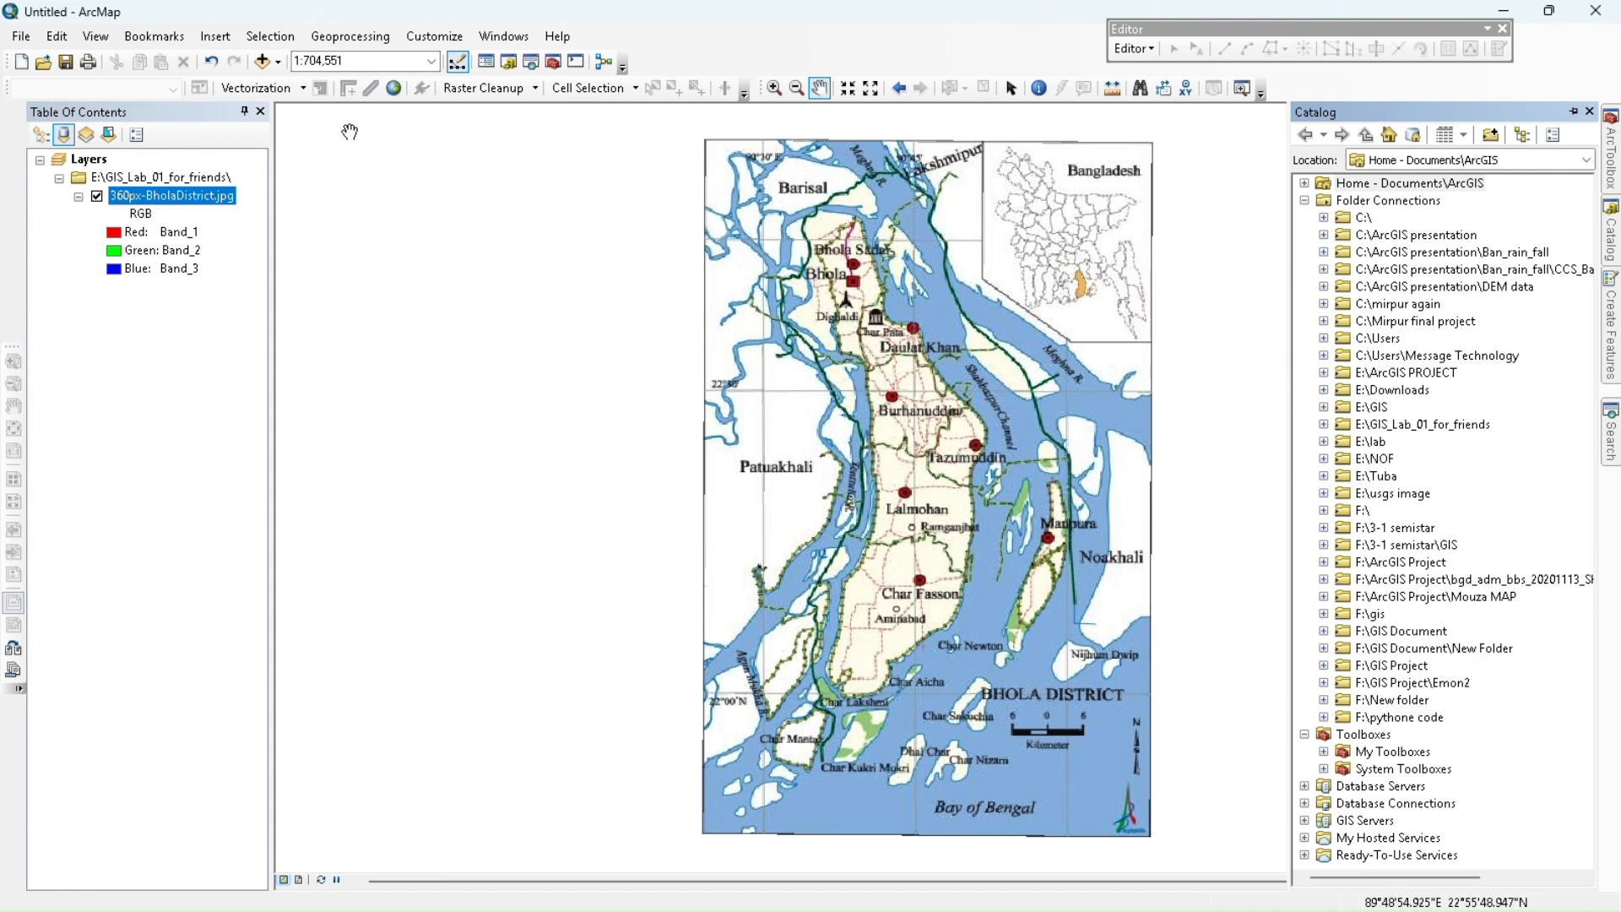
click(1304, 200)
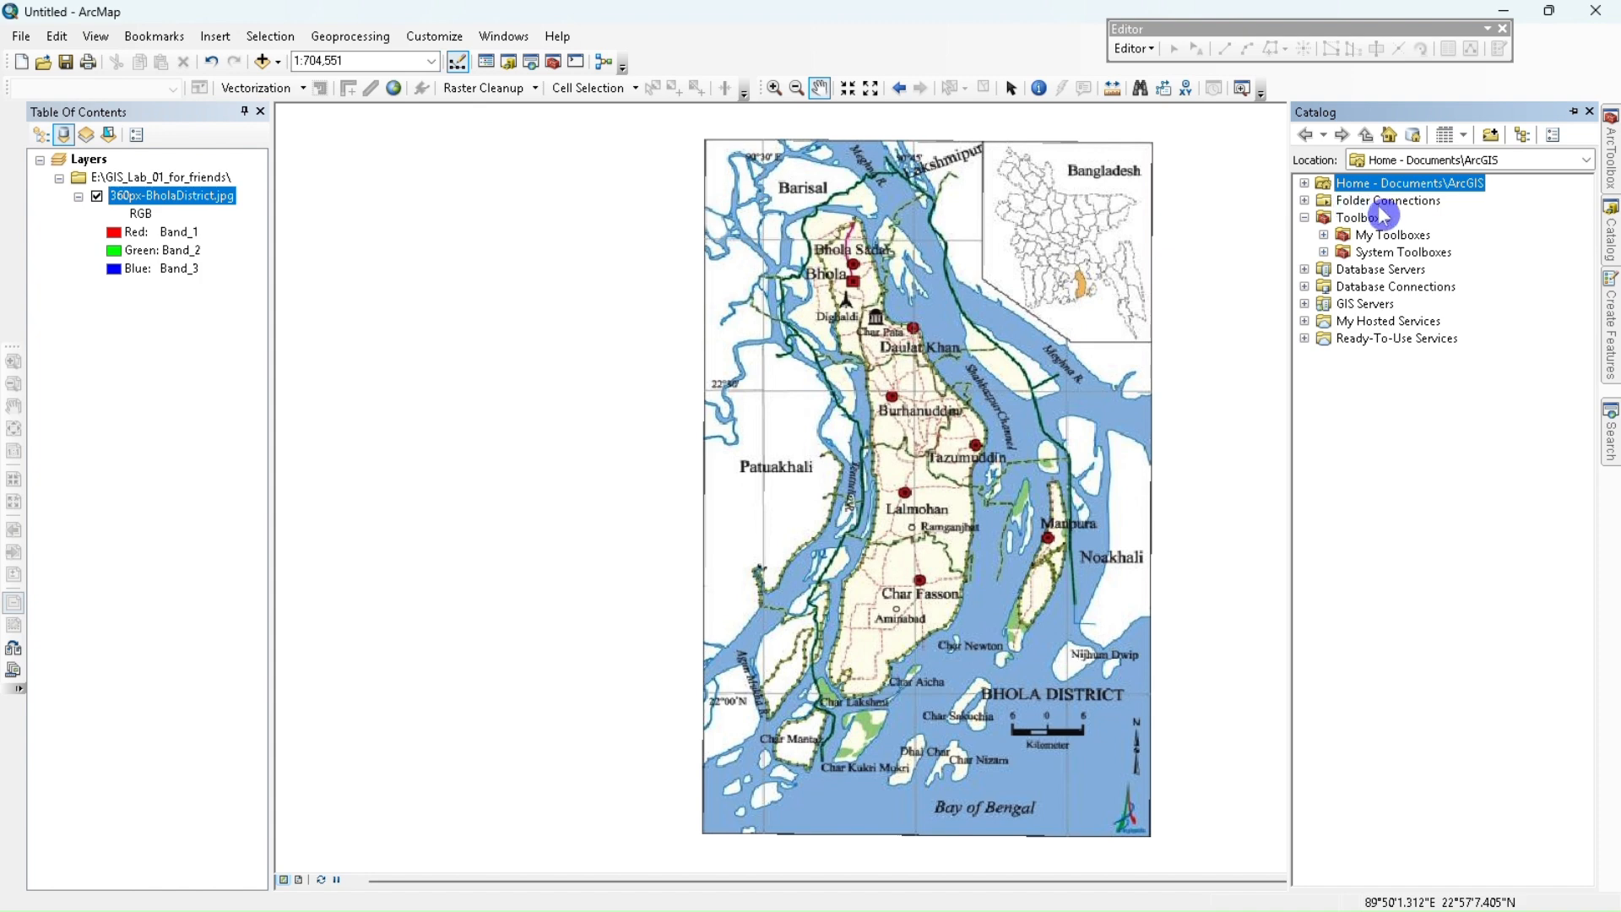
click(1305, 217)
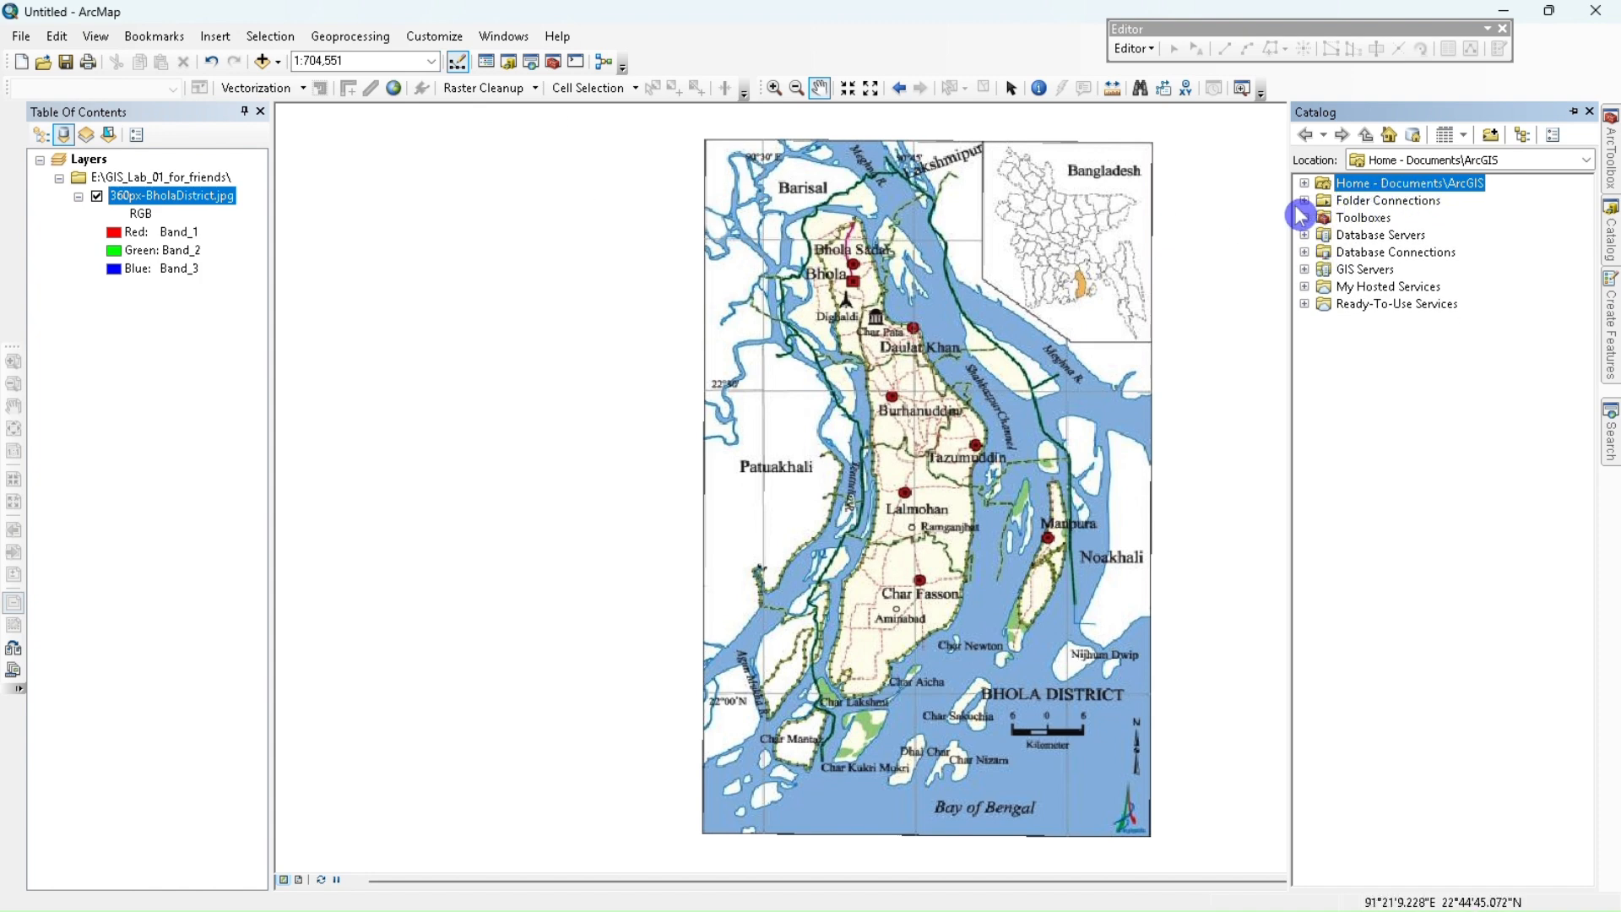
click(1305, 200)
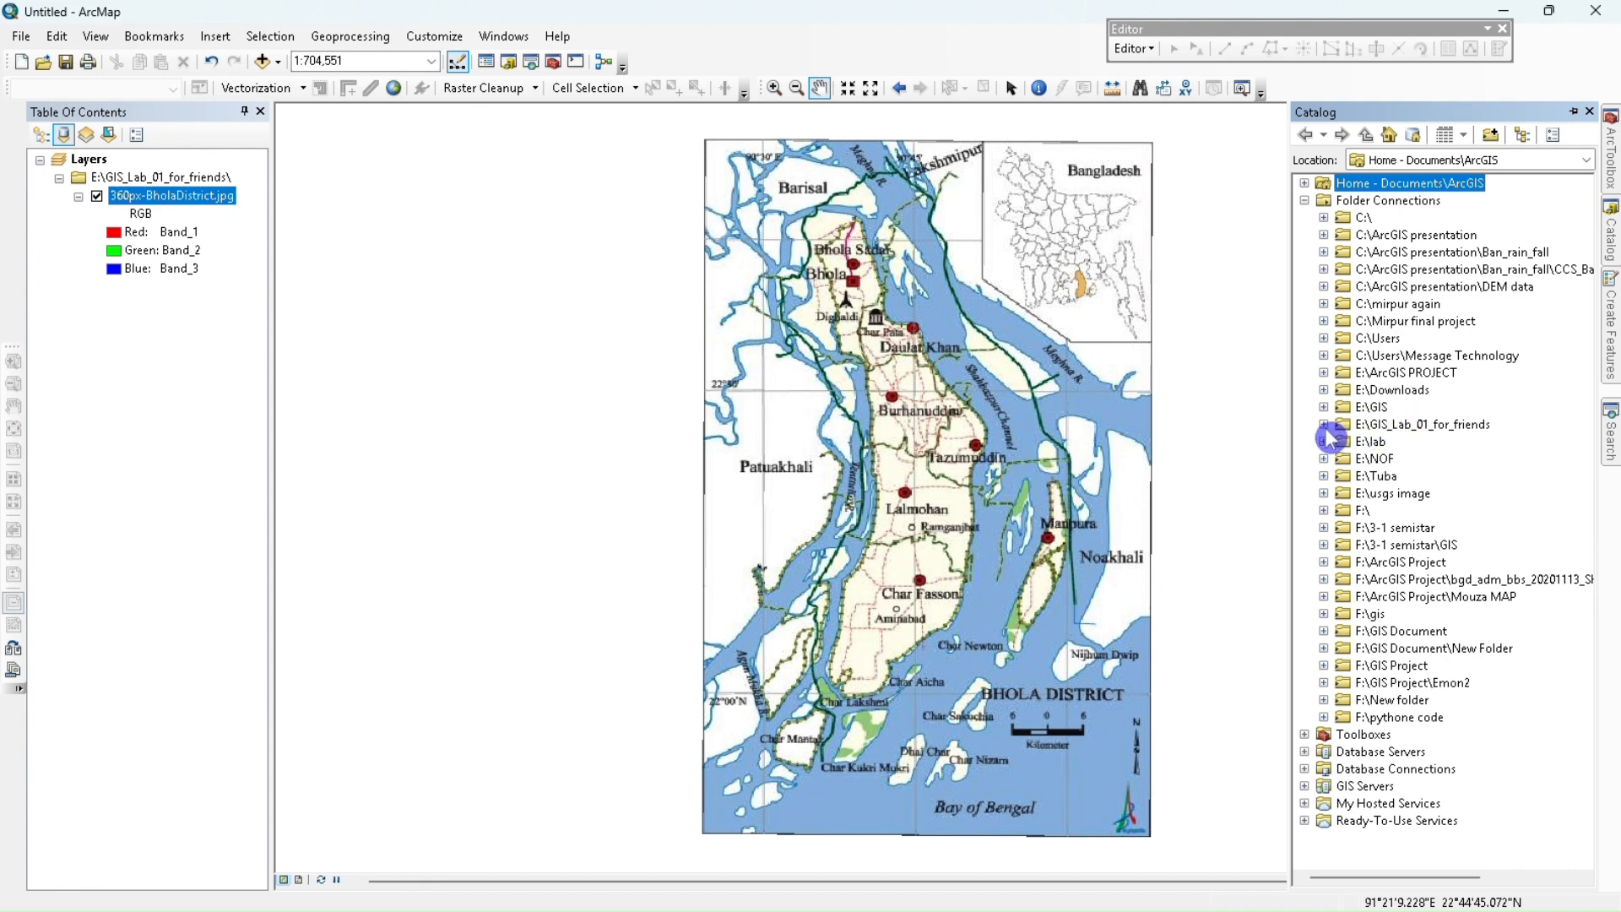
click(1324, 424)
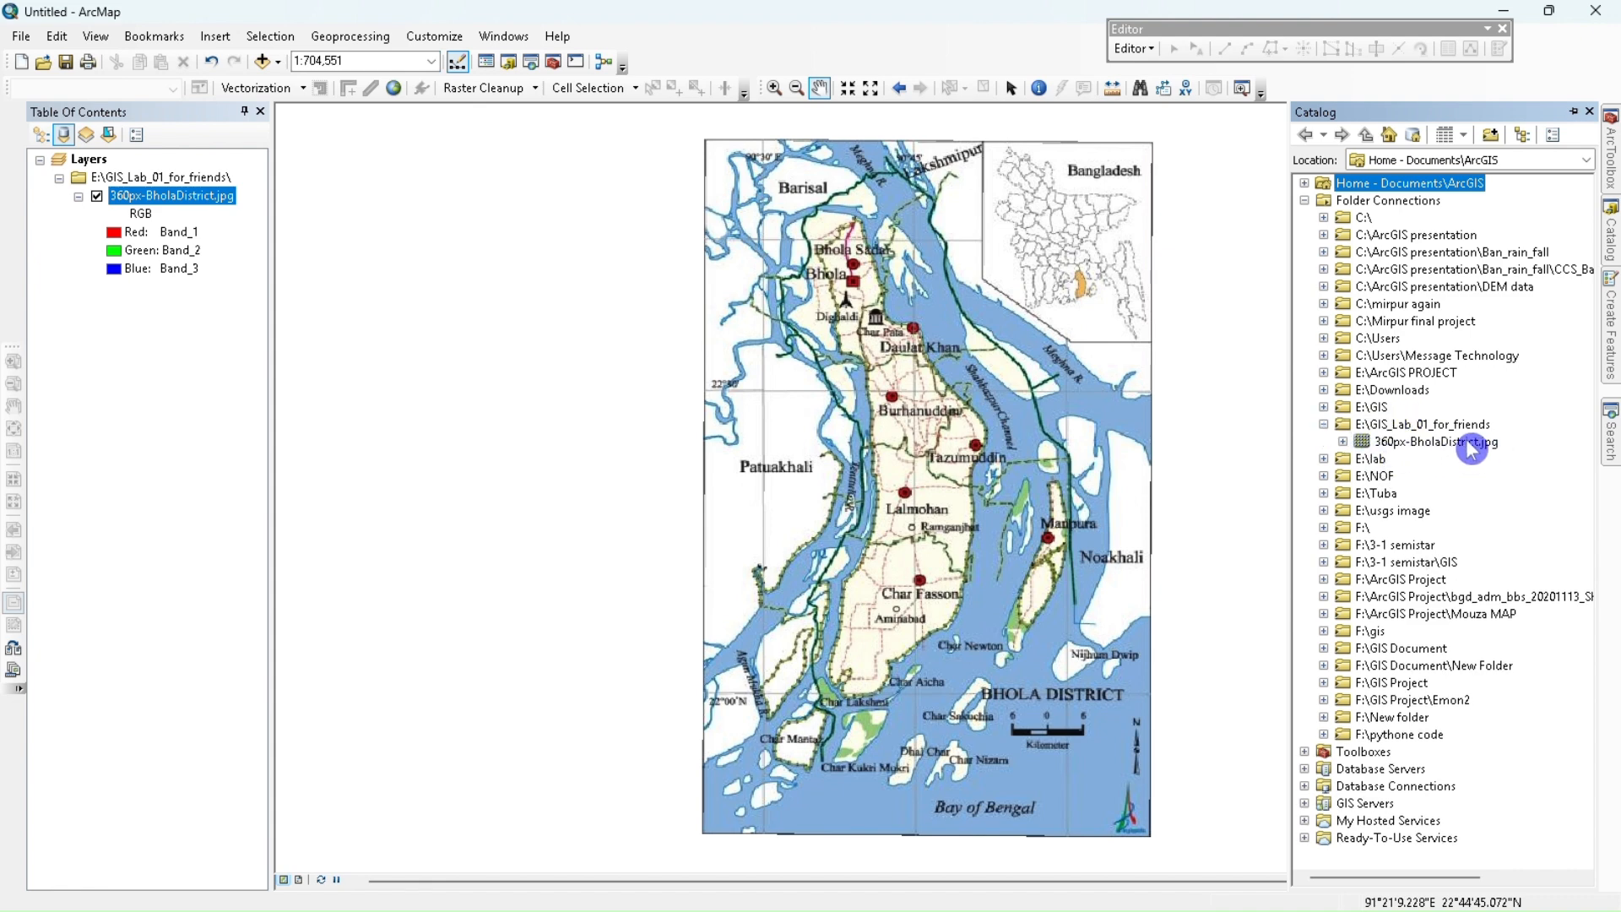
click(1398, 429)
right_click(1394, 425)
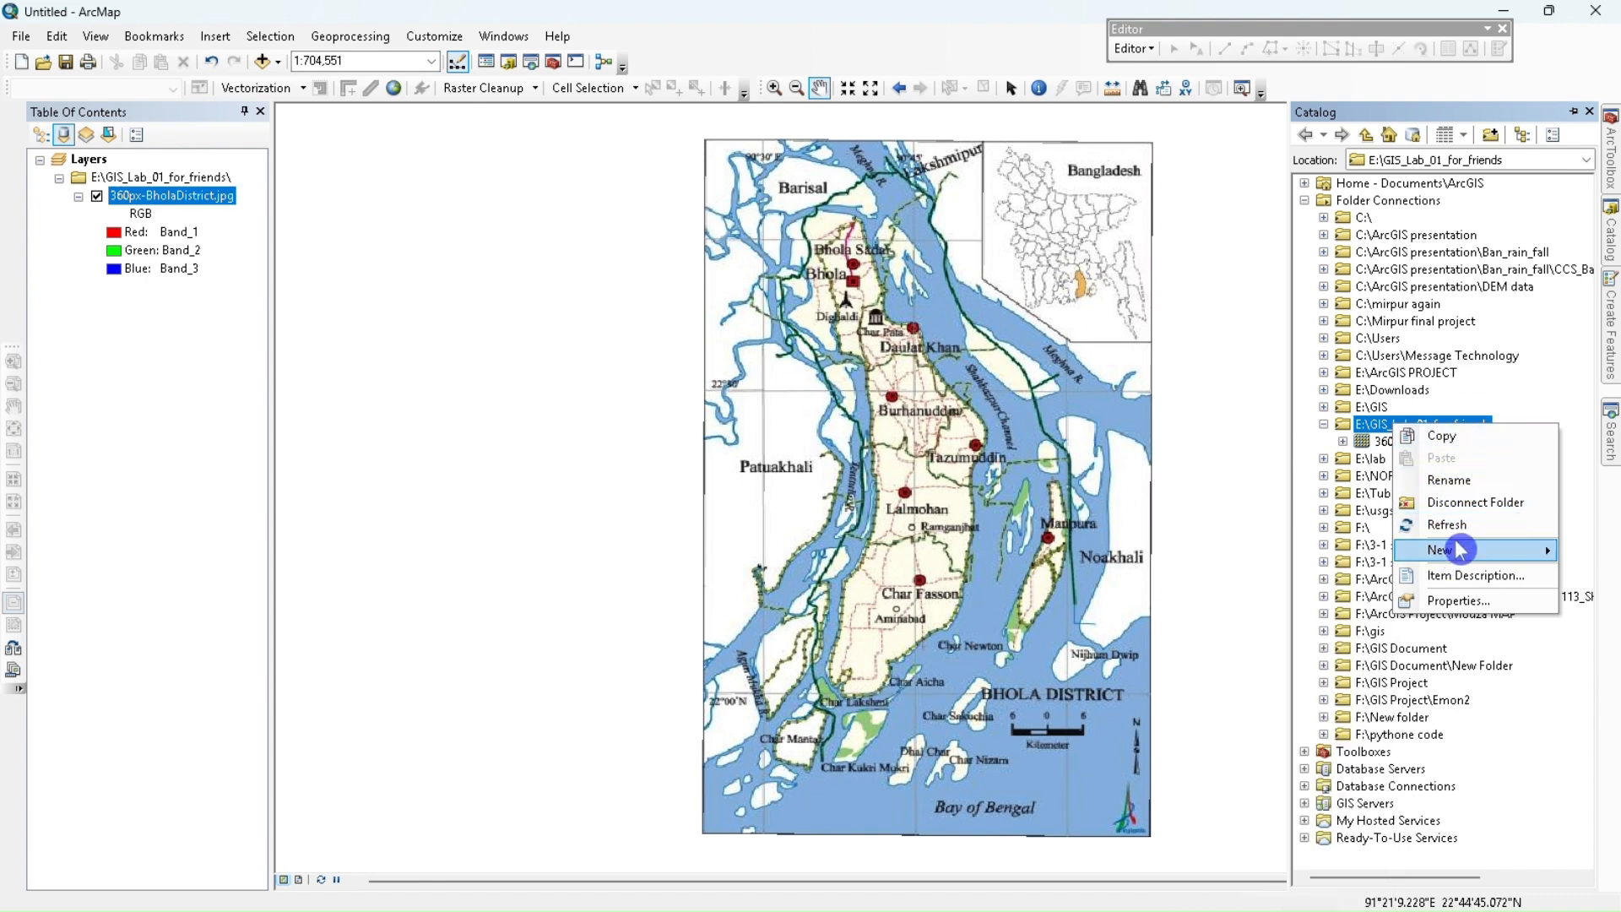
mouse_move(1461, 549)
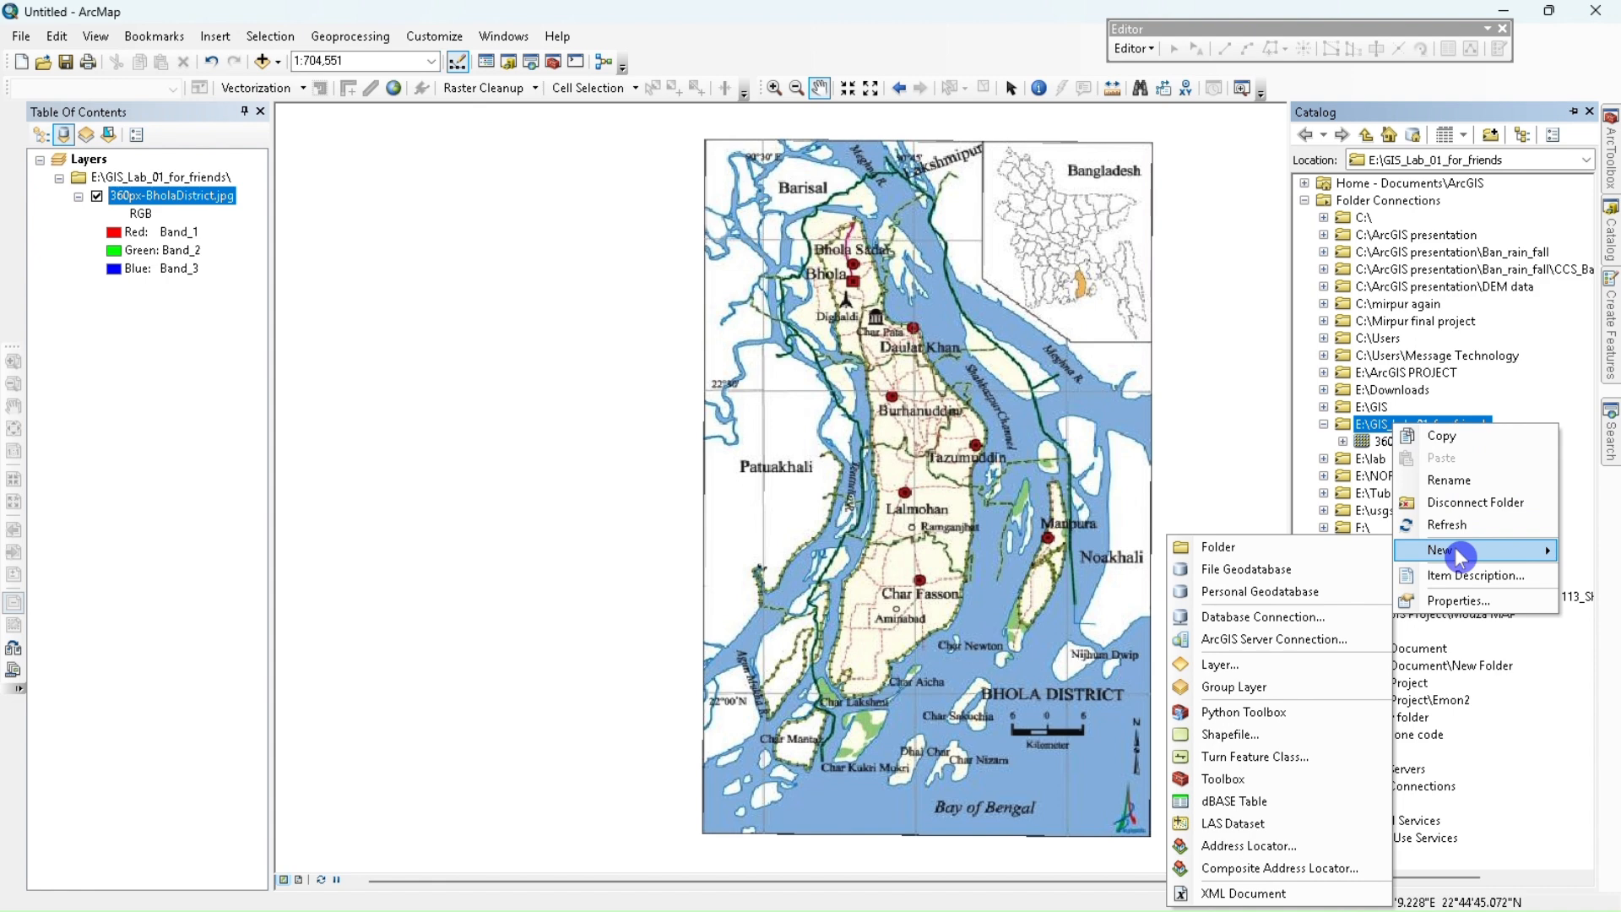
click(1280, 741)
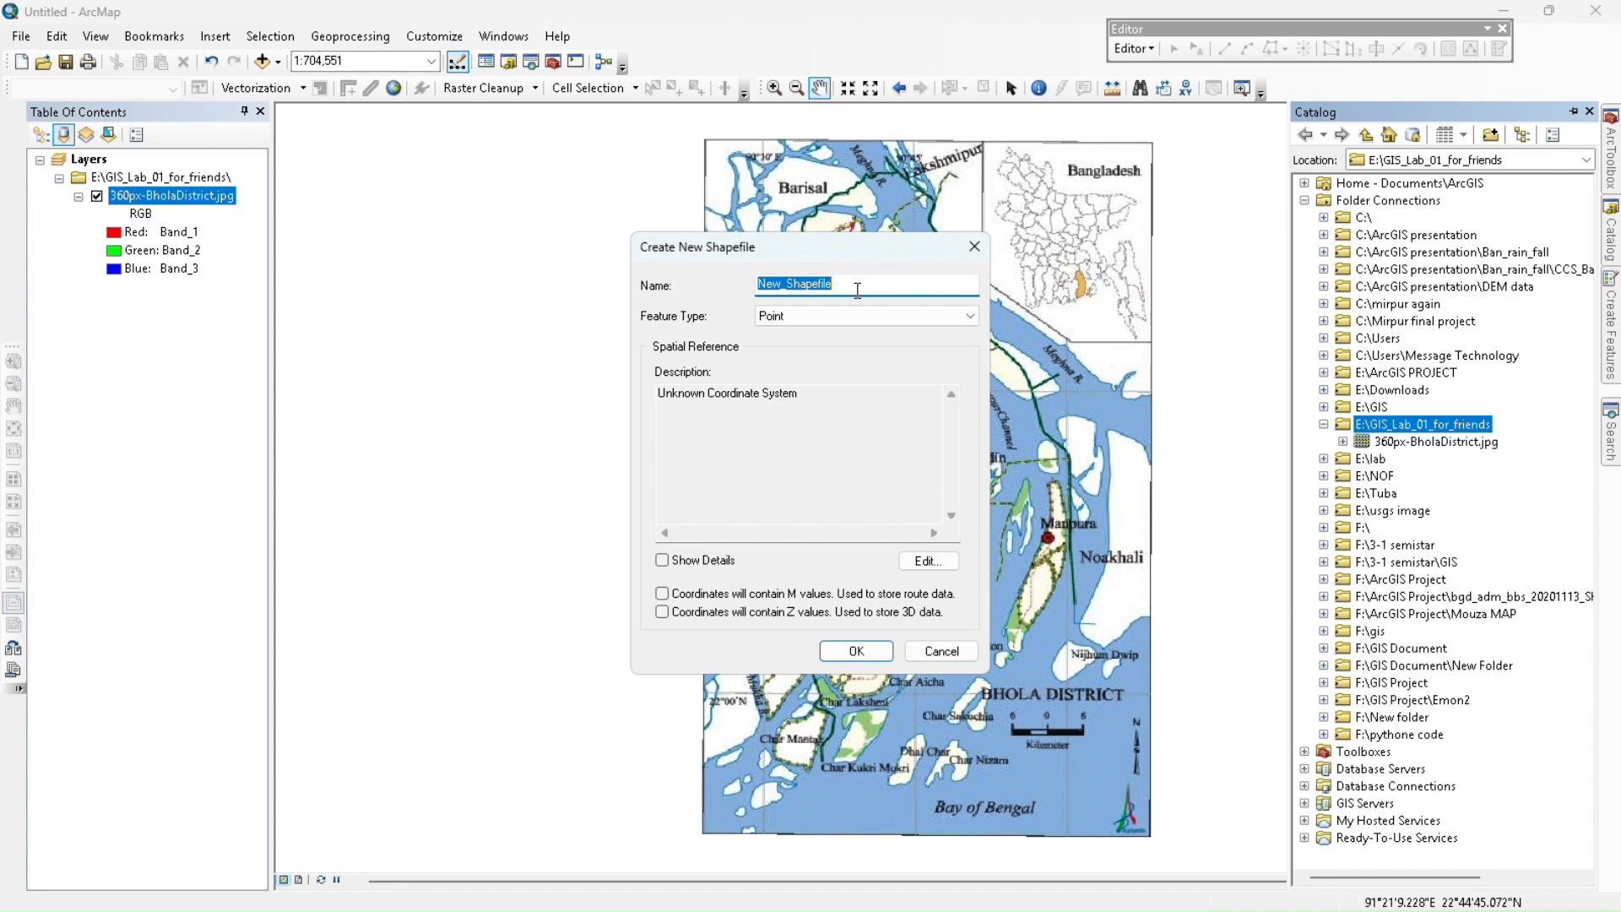
- Name the new shapefile HeadQuater and keep Point as its feature type
drag(857, 257, 547, 282)
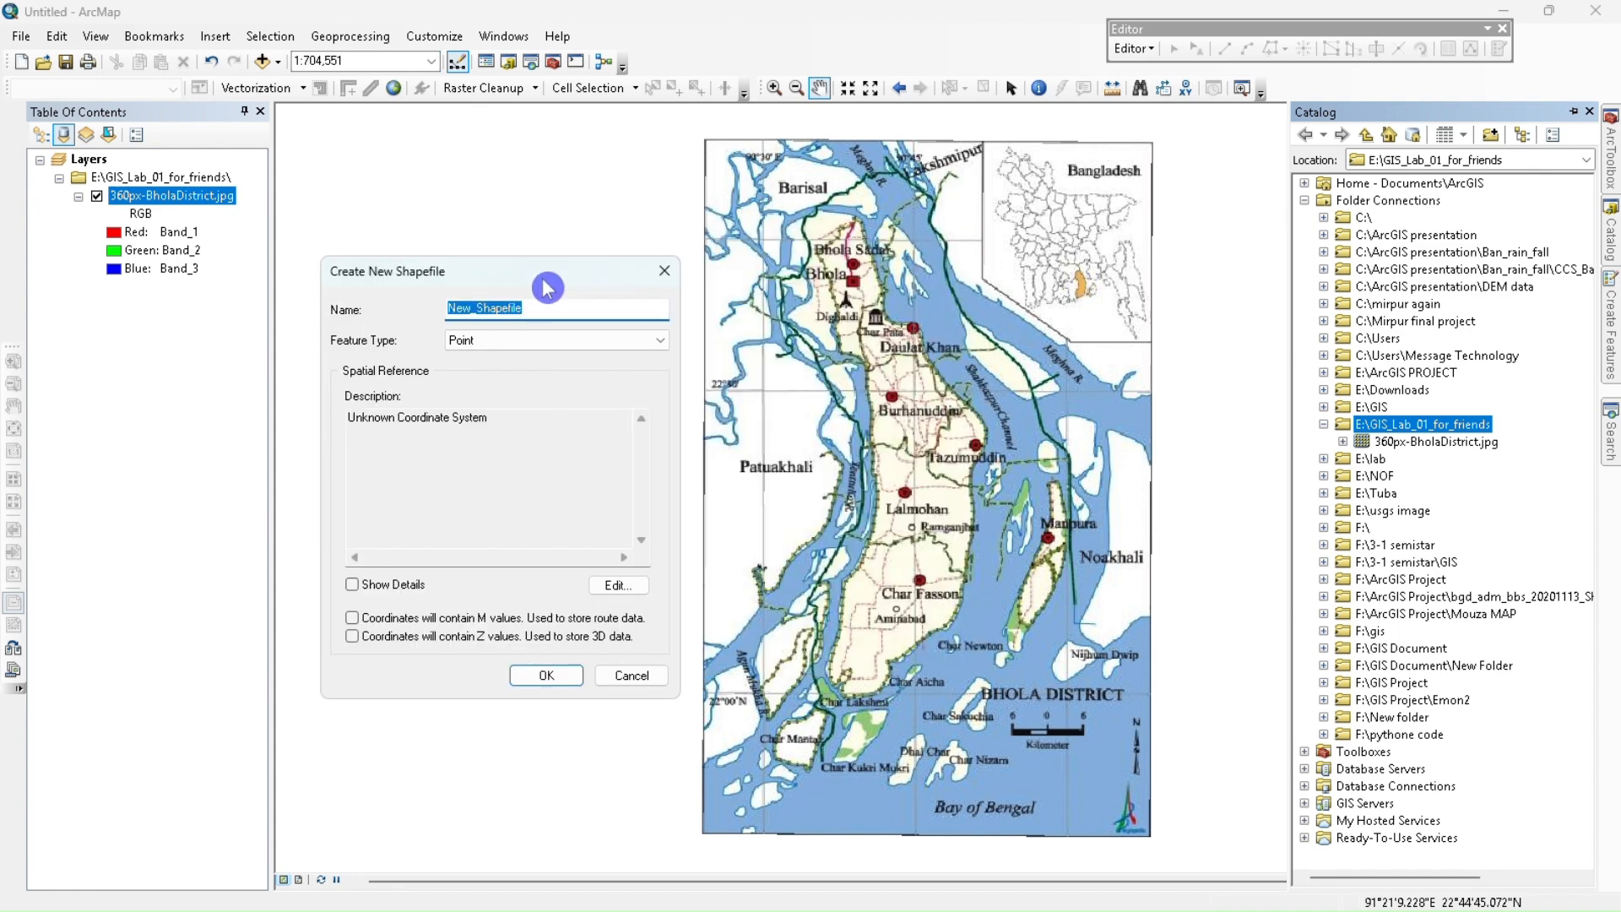
click(470, 338)
click(489, 338)
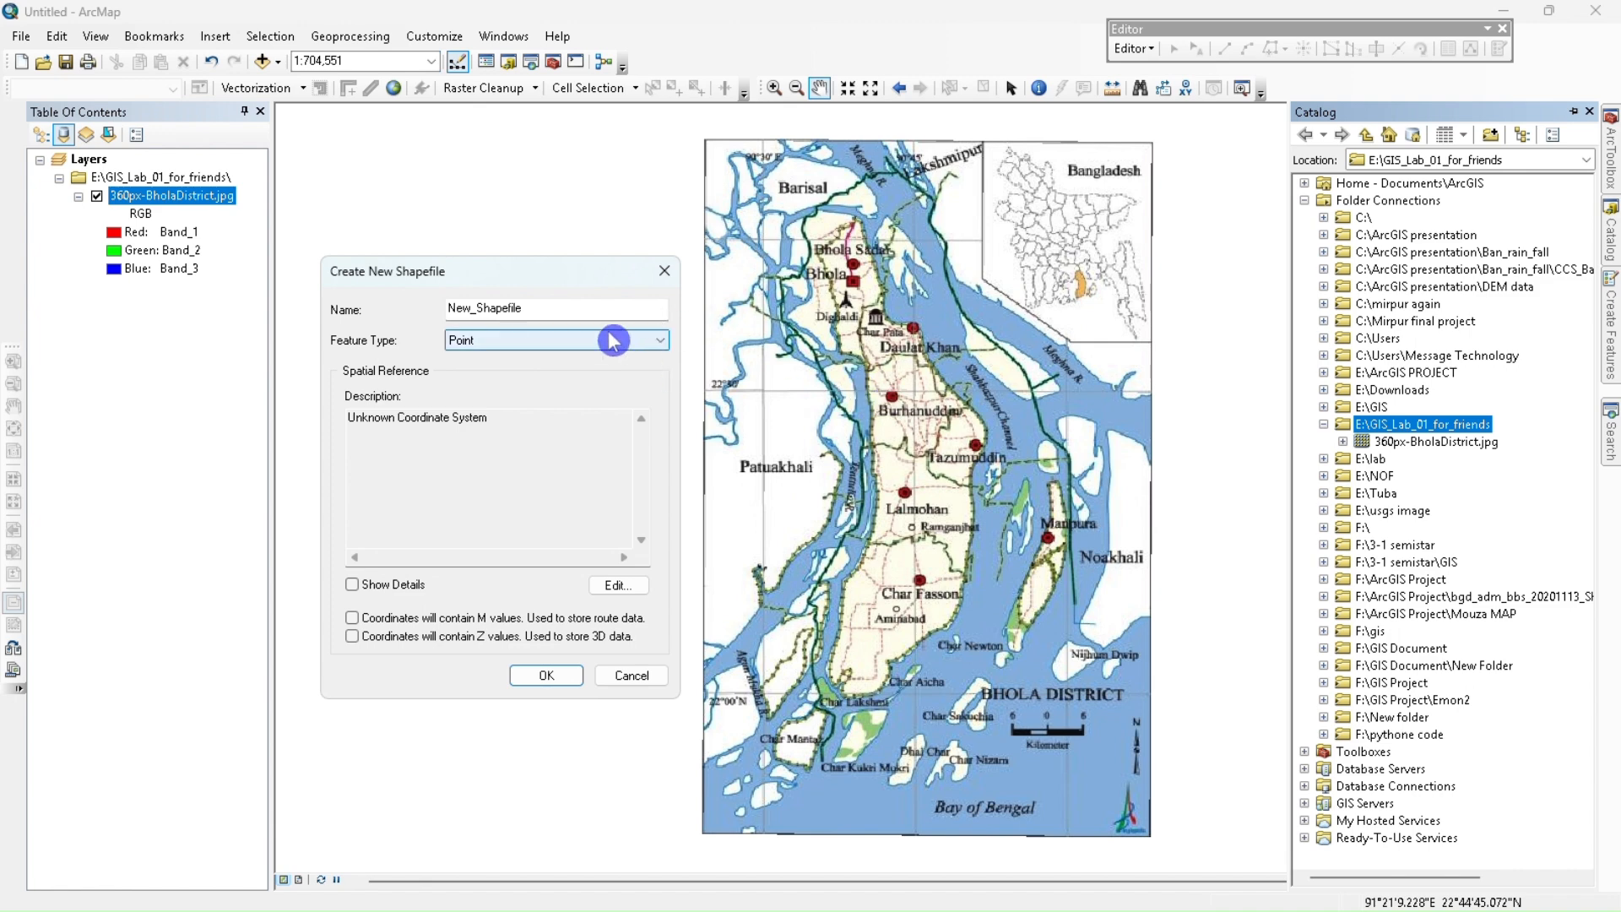
click(530, 310)
key(BackSpace)
key(BackSpace)
key(BackSpace)
key(BackSpace)
key(BackSpace)
key(BackSpace)
key(BackSpace)
key(BackSpace)
key(BackSpace)
key(BackSpace)
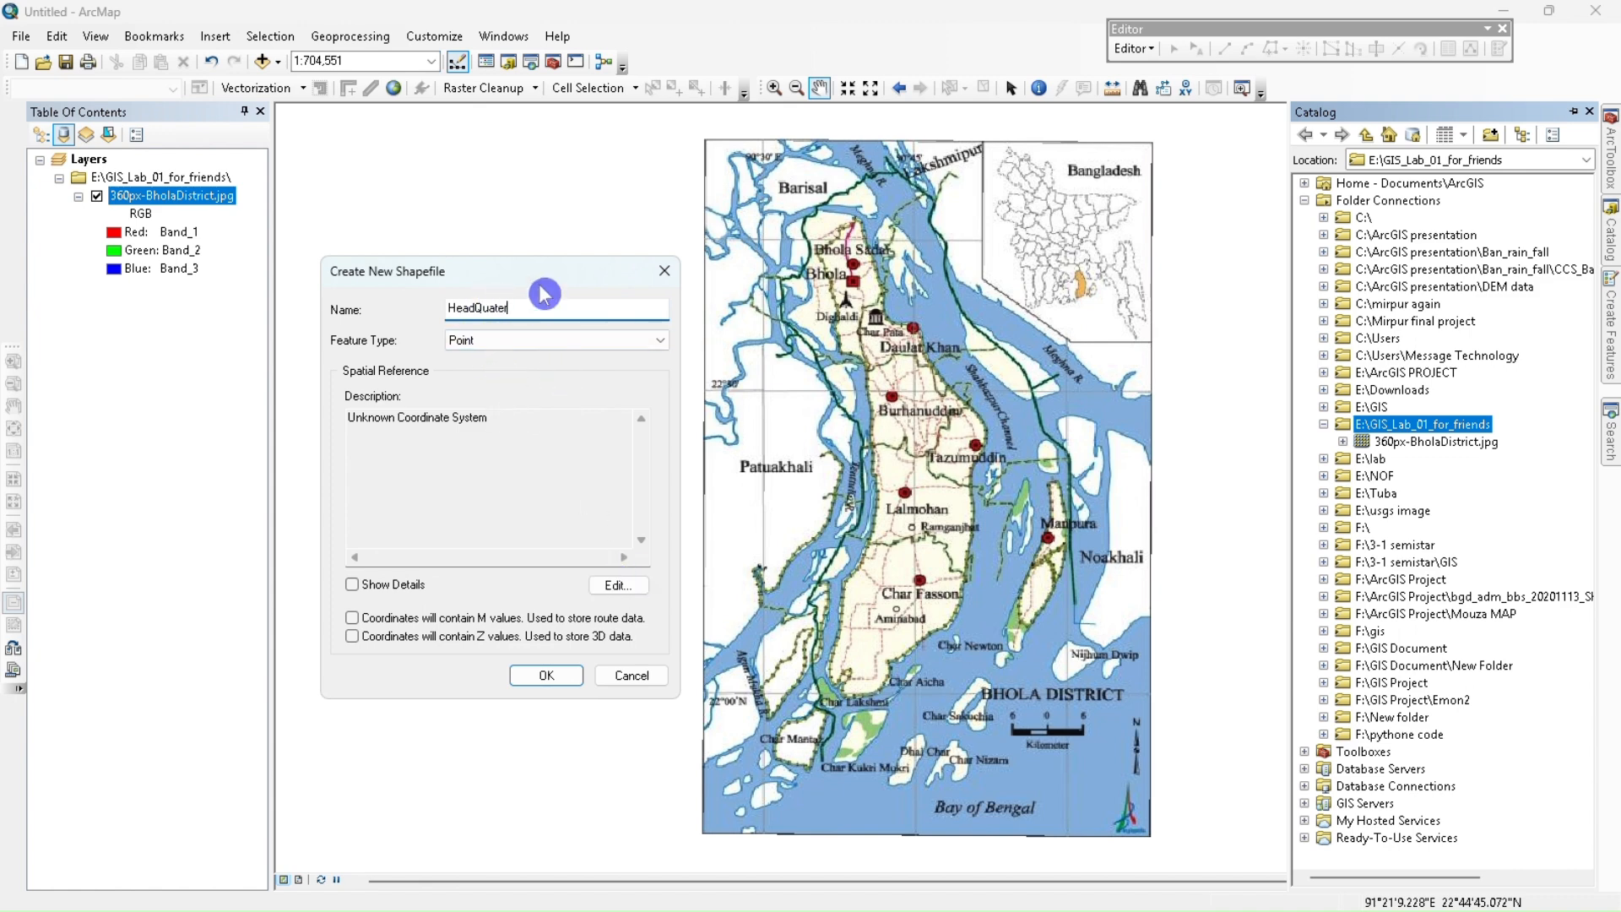
- Assign the Everest - Bangladesh coordinate system to the HeadQuater shapefile and create it
click(620, 590)
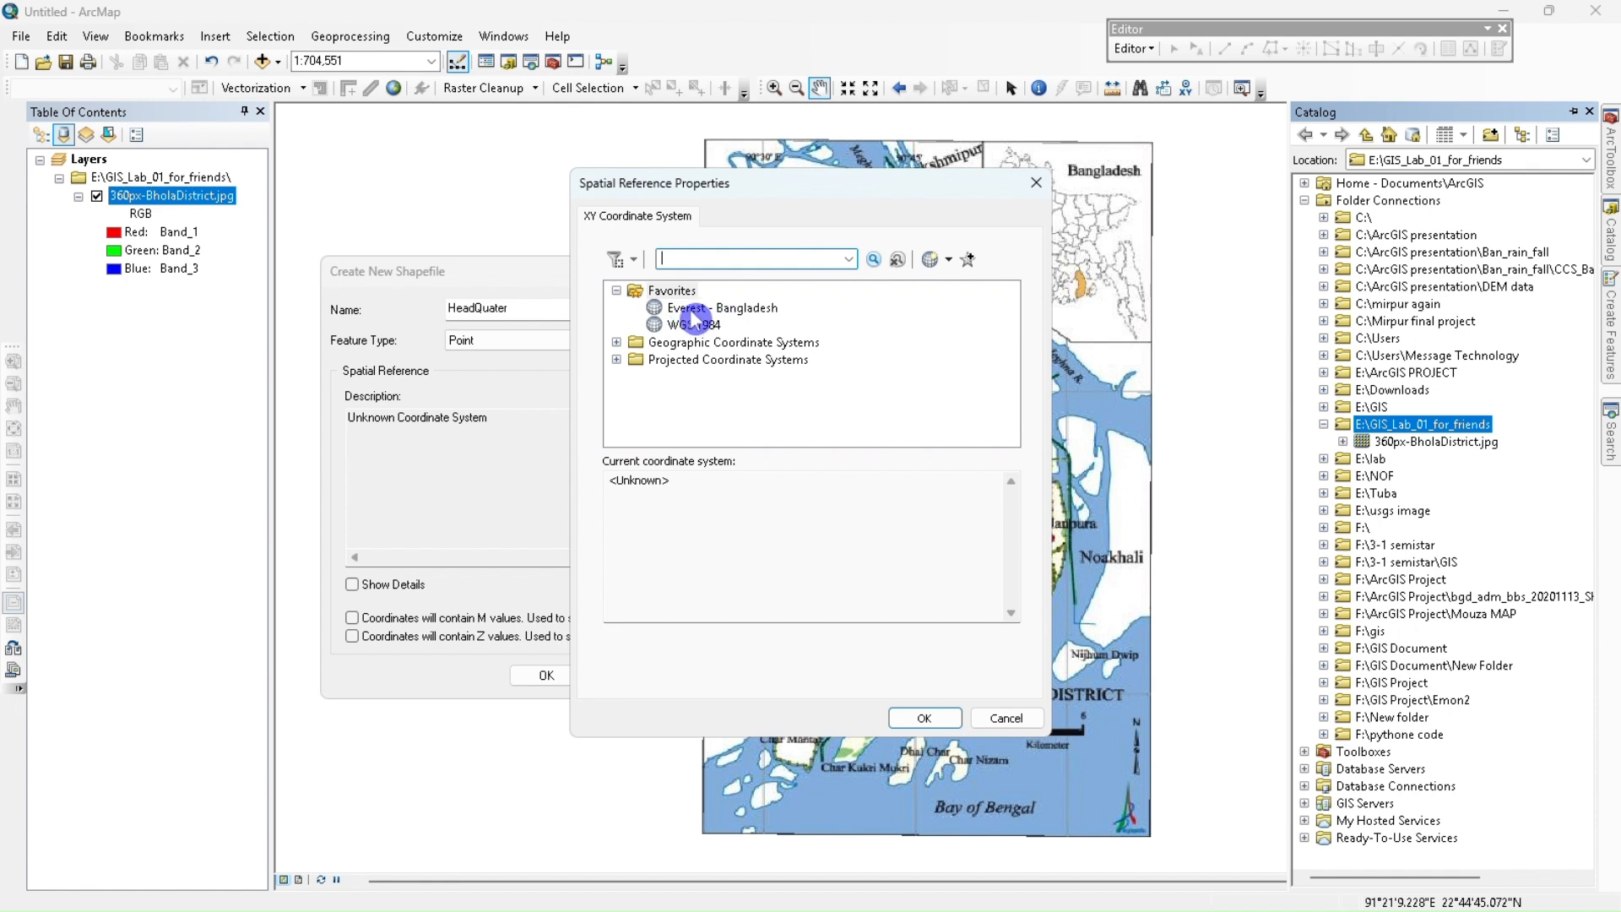
click(739, 313)
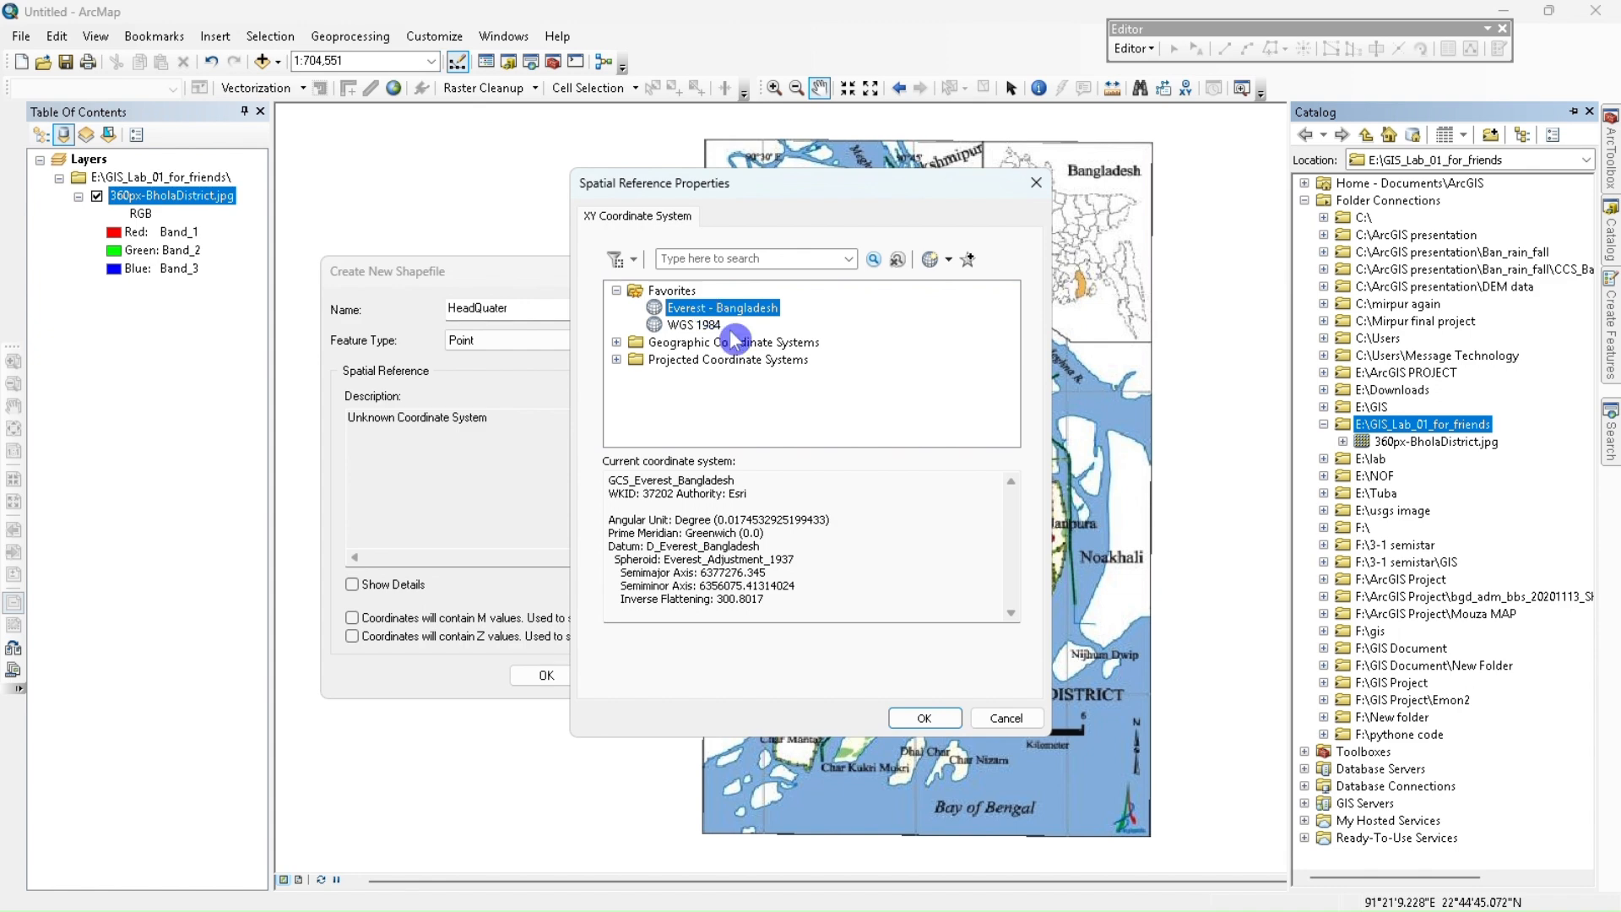
click(924, 718)
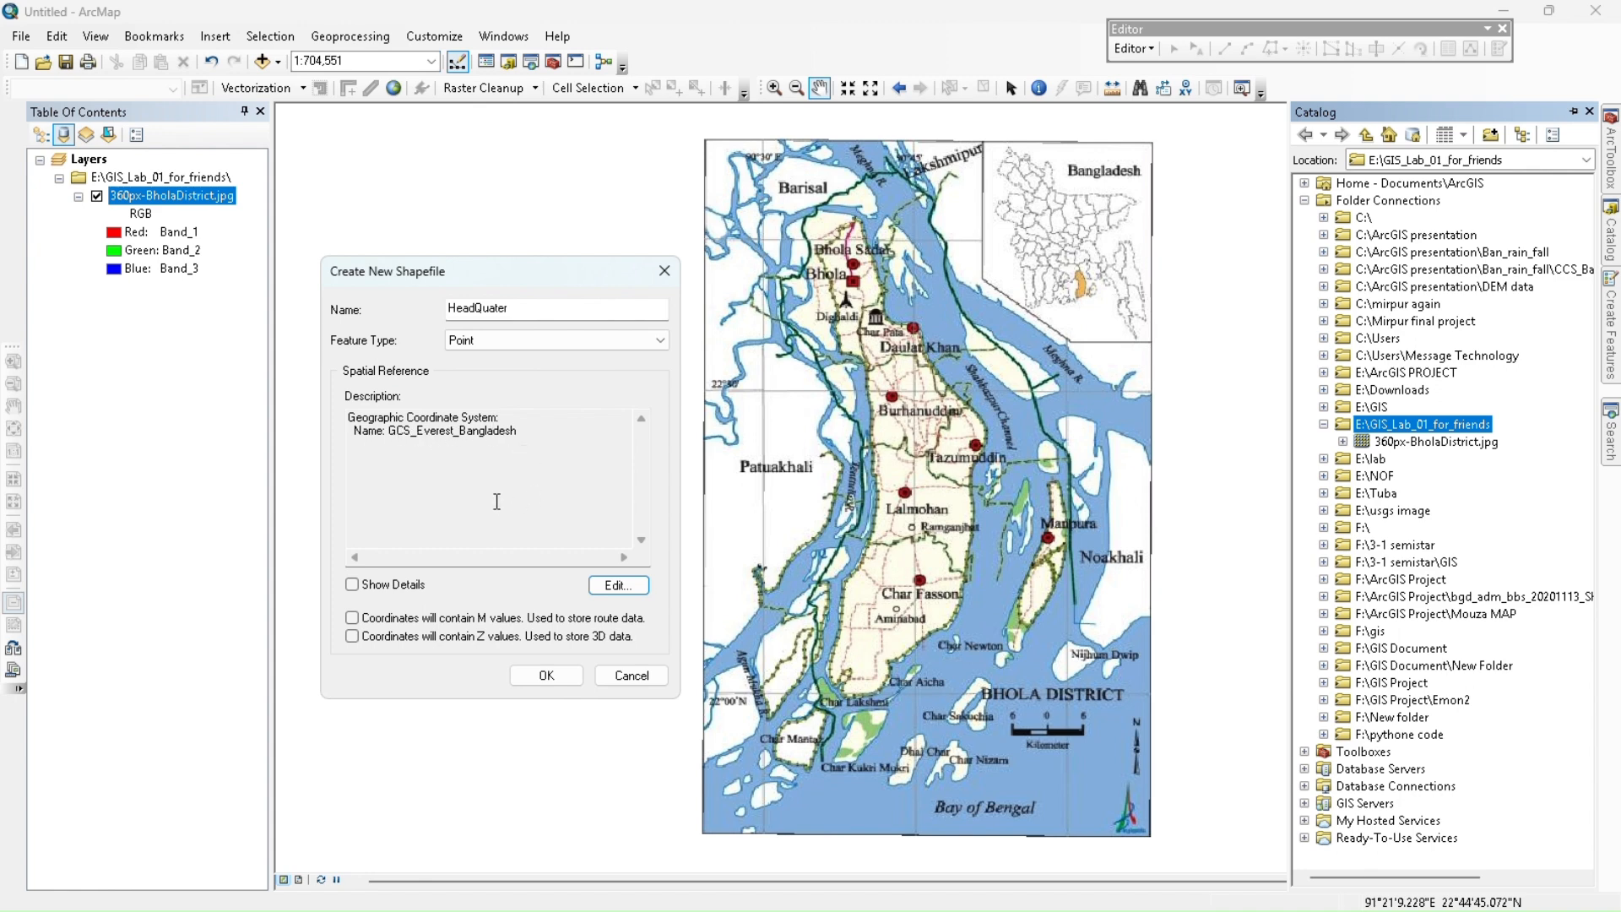
click(566, 673)
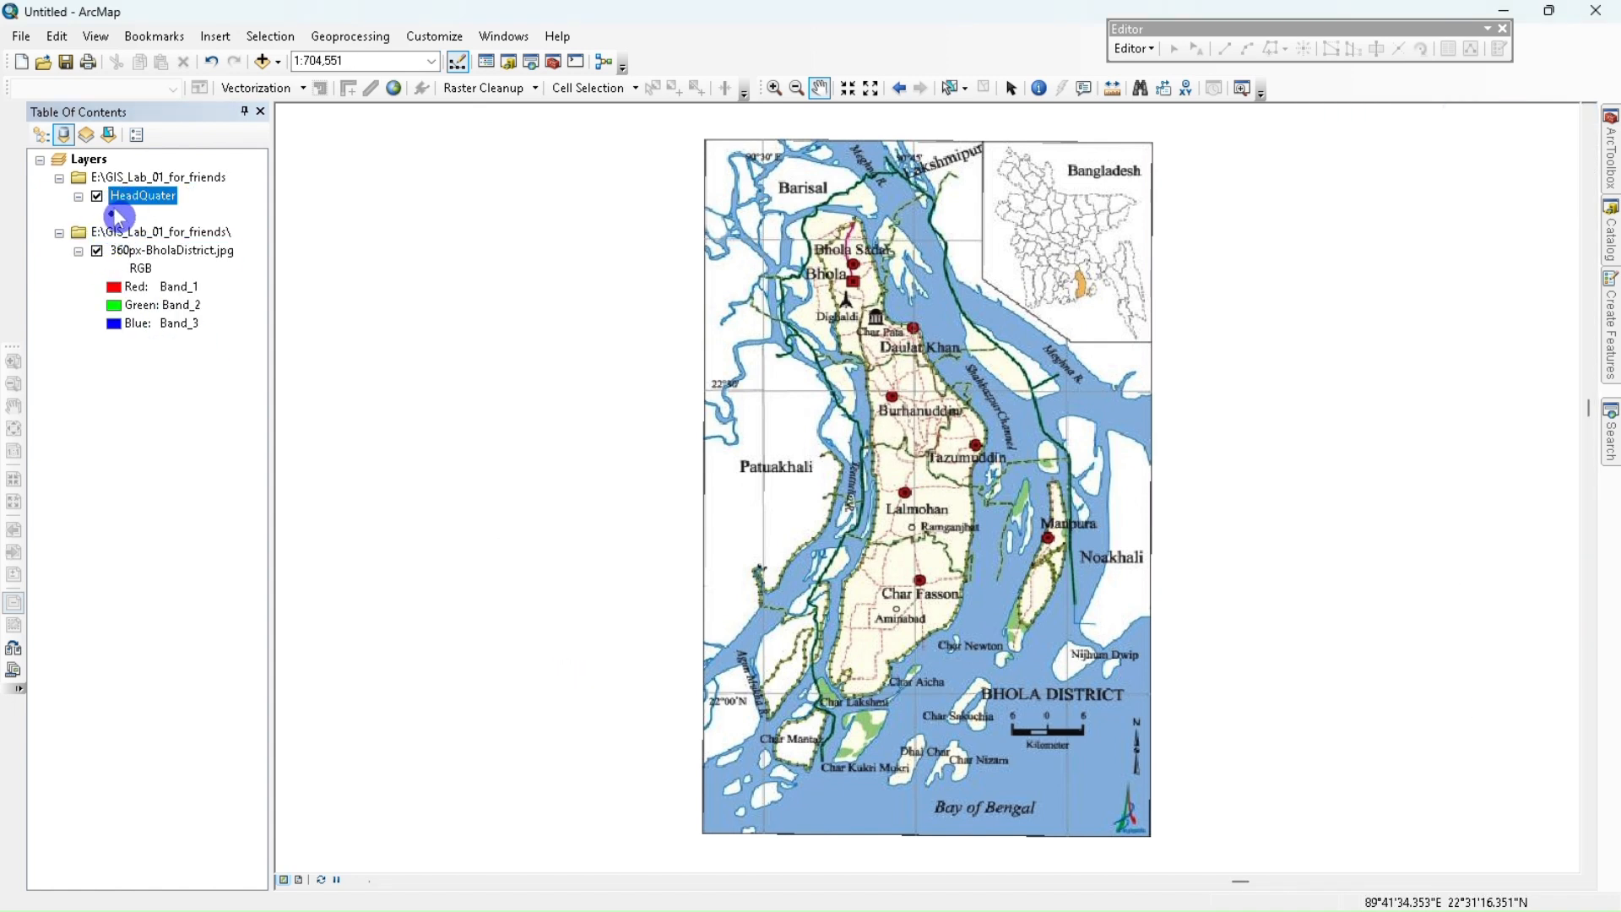
- Change the HeadQuater layer's point symbol to the green Circle 2
click(112, 214)
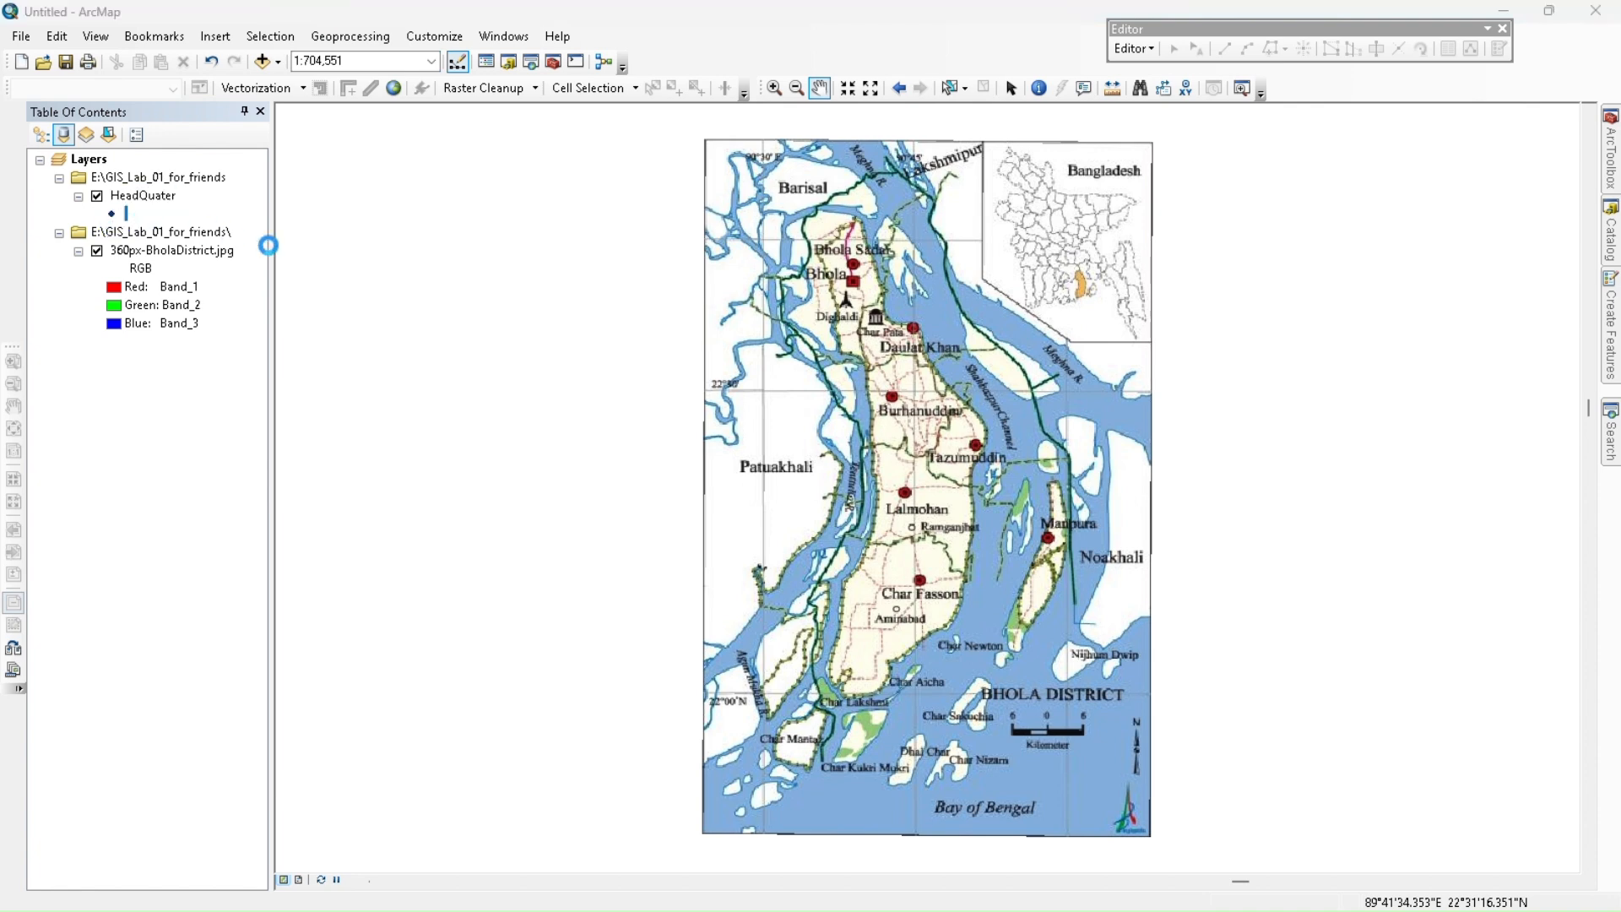
click(392, 389)
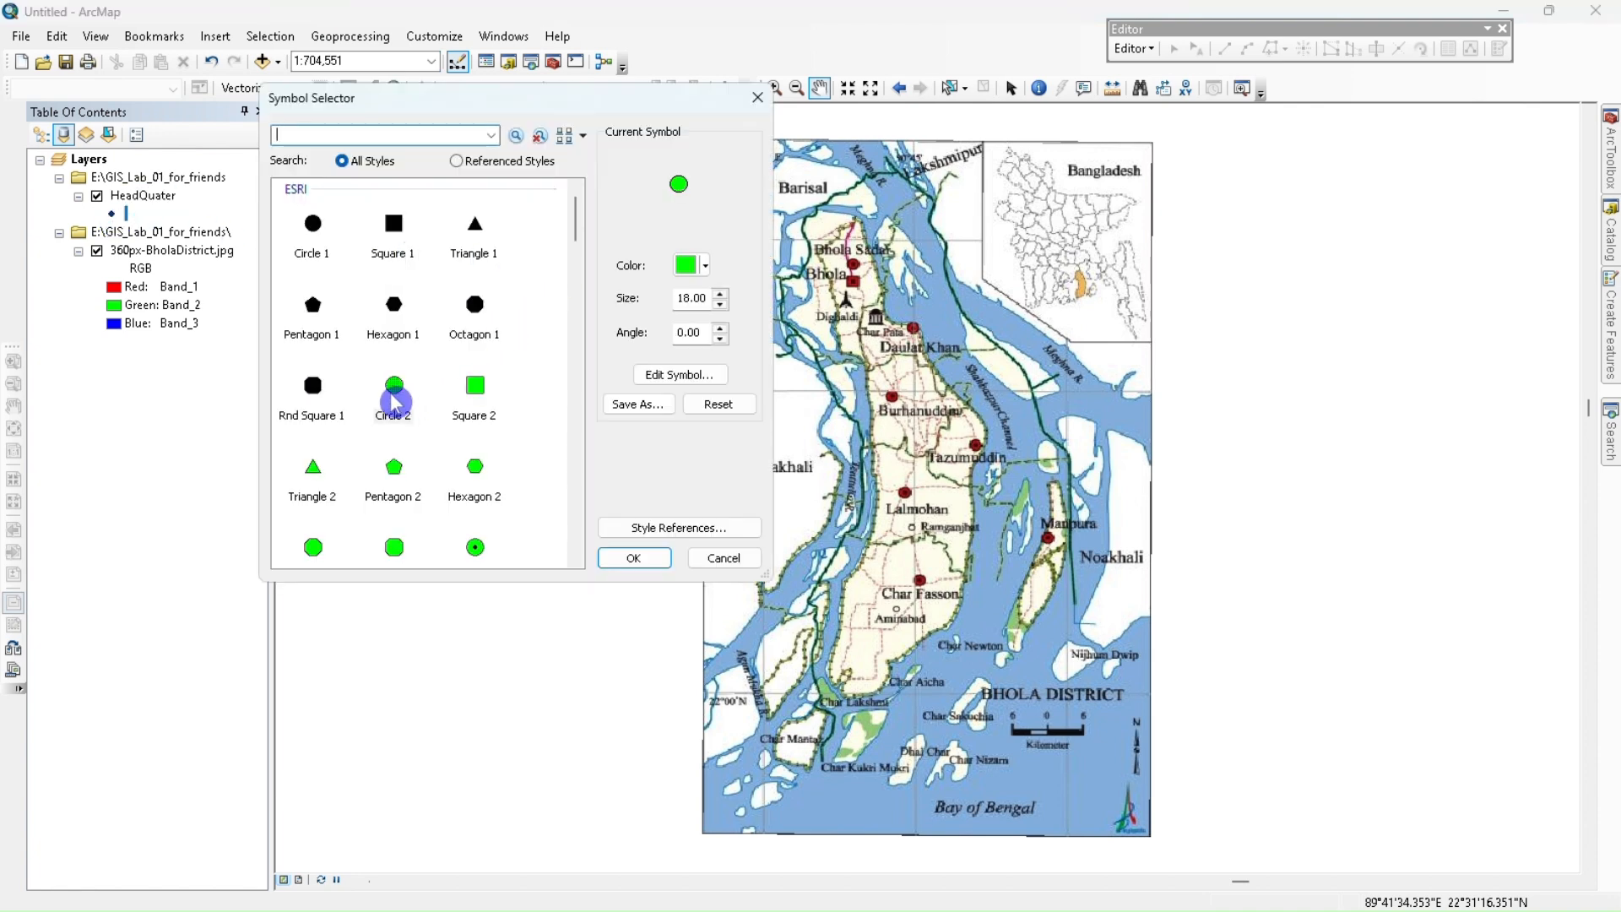
click(635, 555)
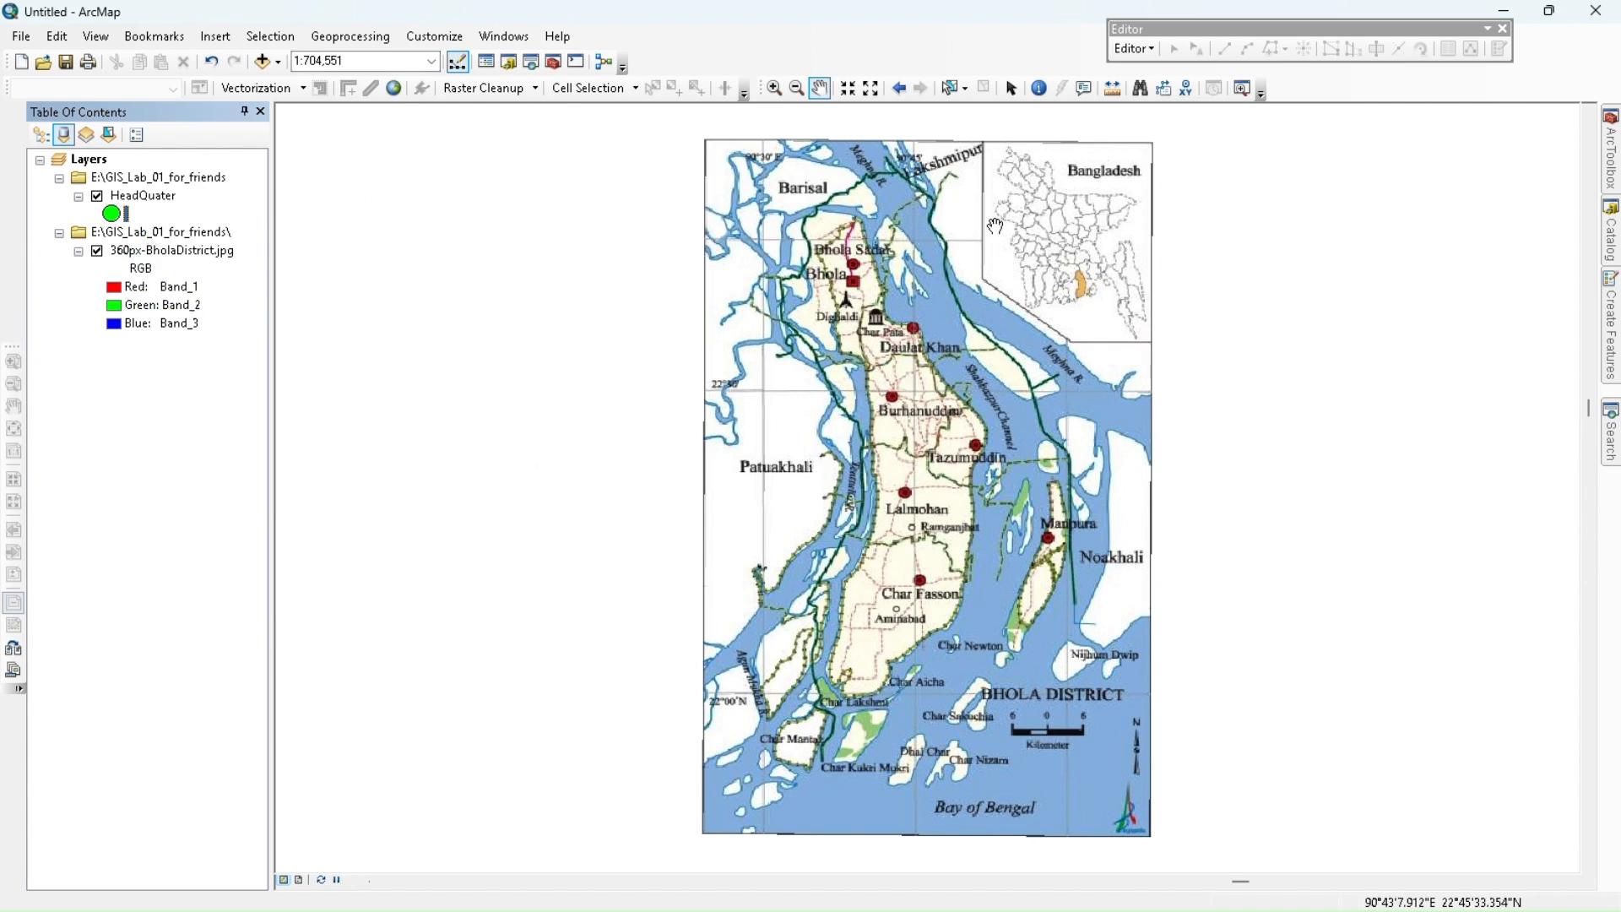
- Start a new shapefile in the E:\GIS_Lab_01_for_friends folder, named Road with Polyline as its feature type
click(1612, 240)
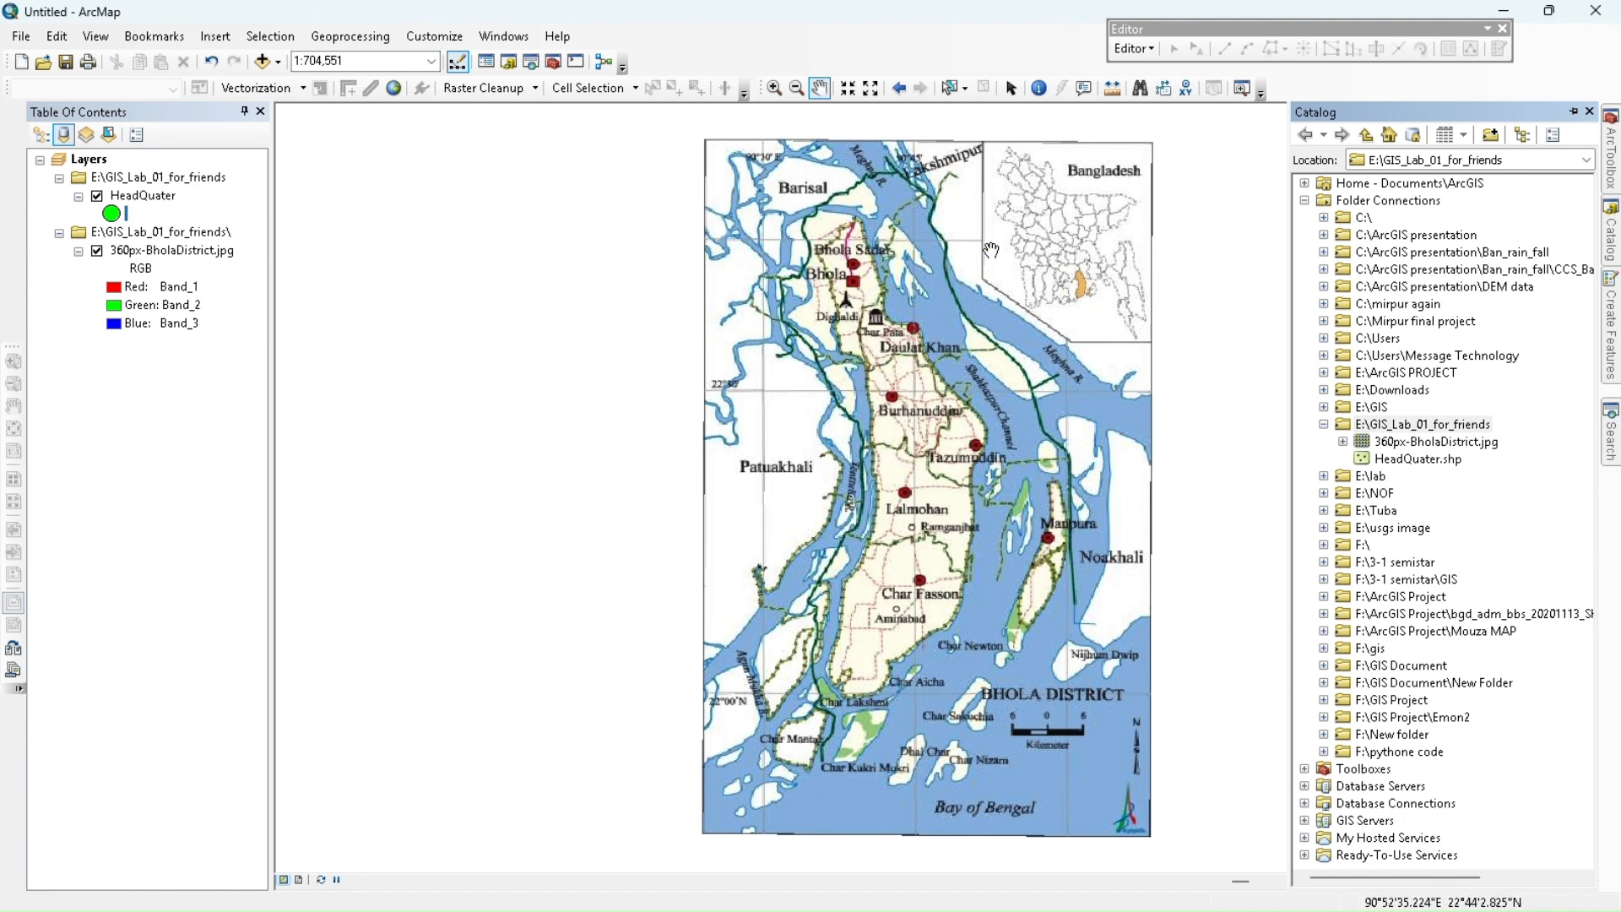
right_click(1425, 427)
mouse_move(1465, 553)
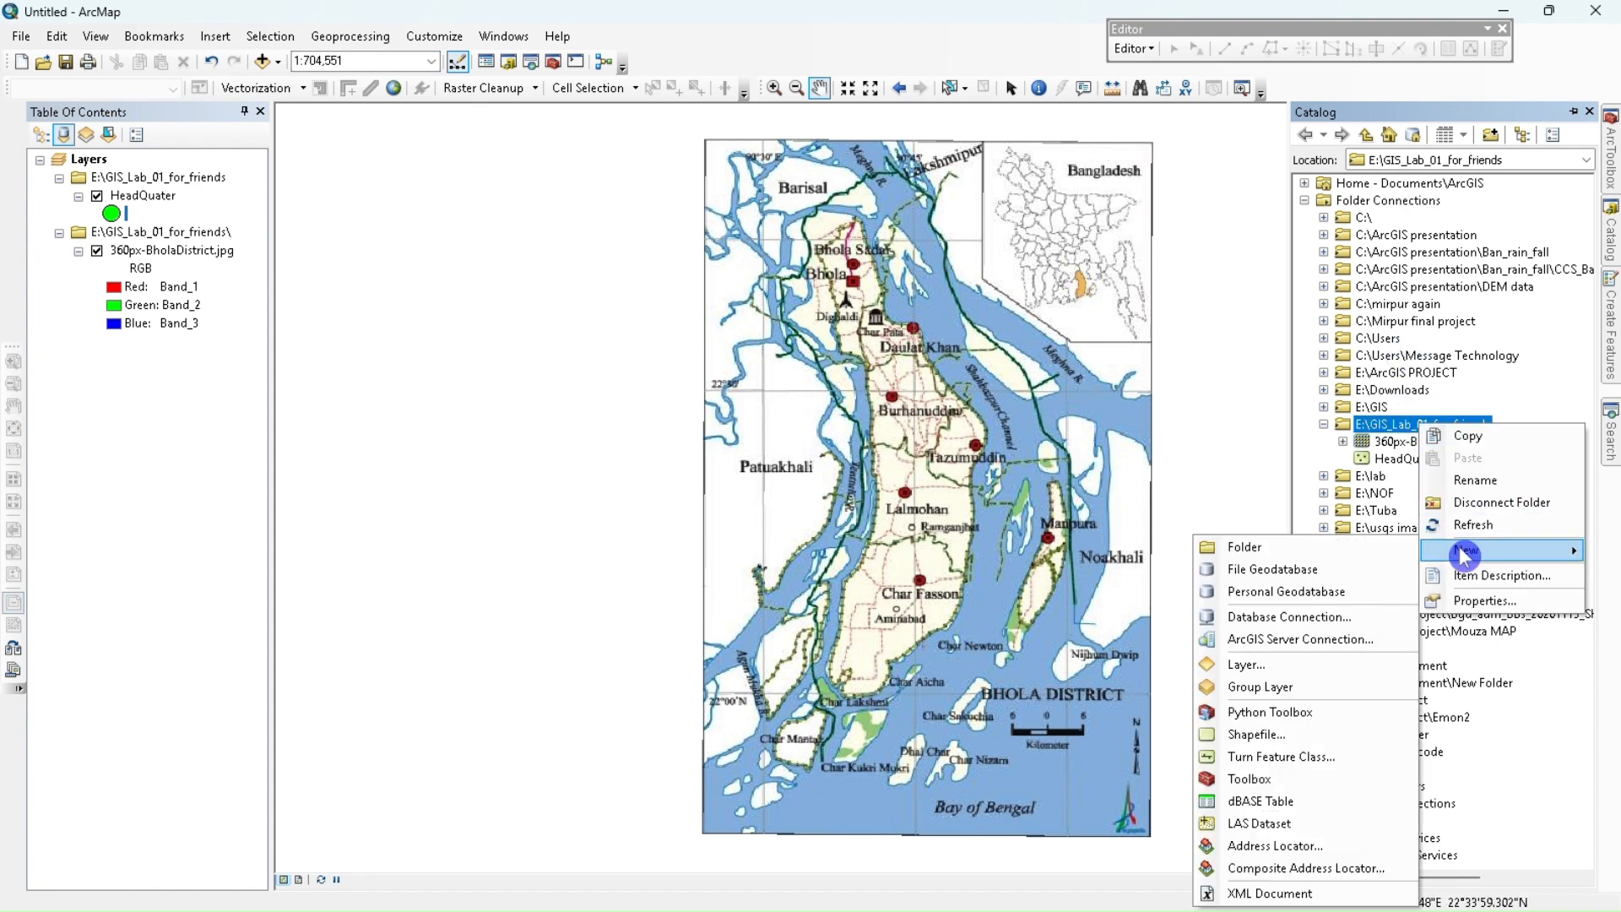
click(1298, 740)
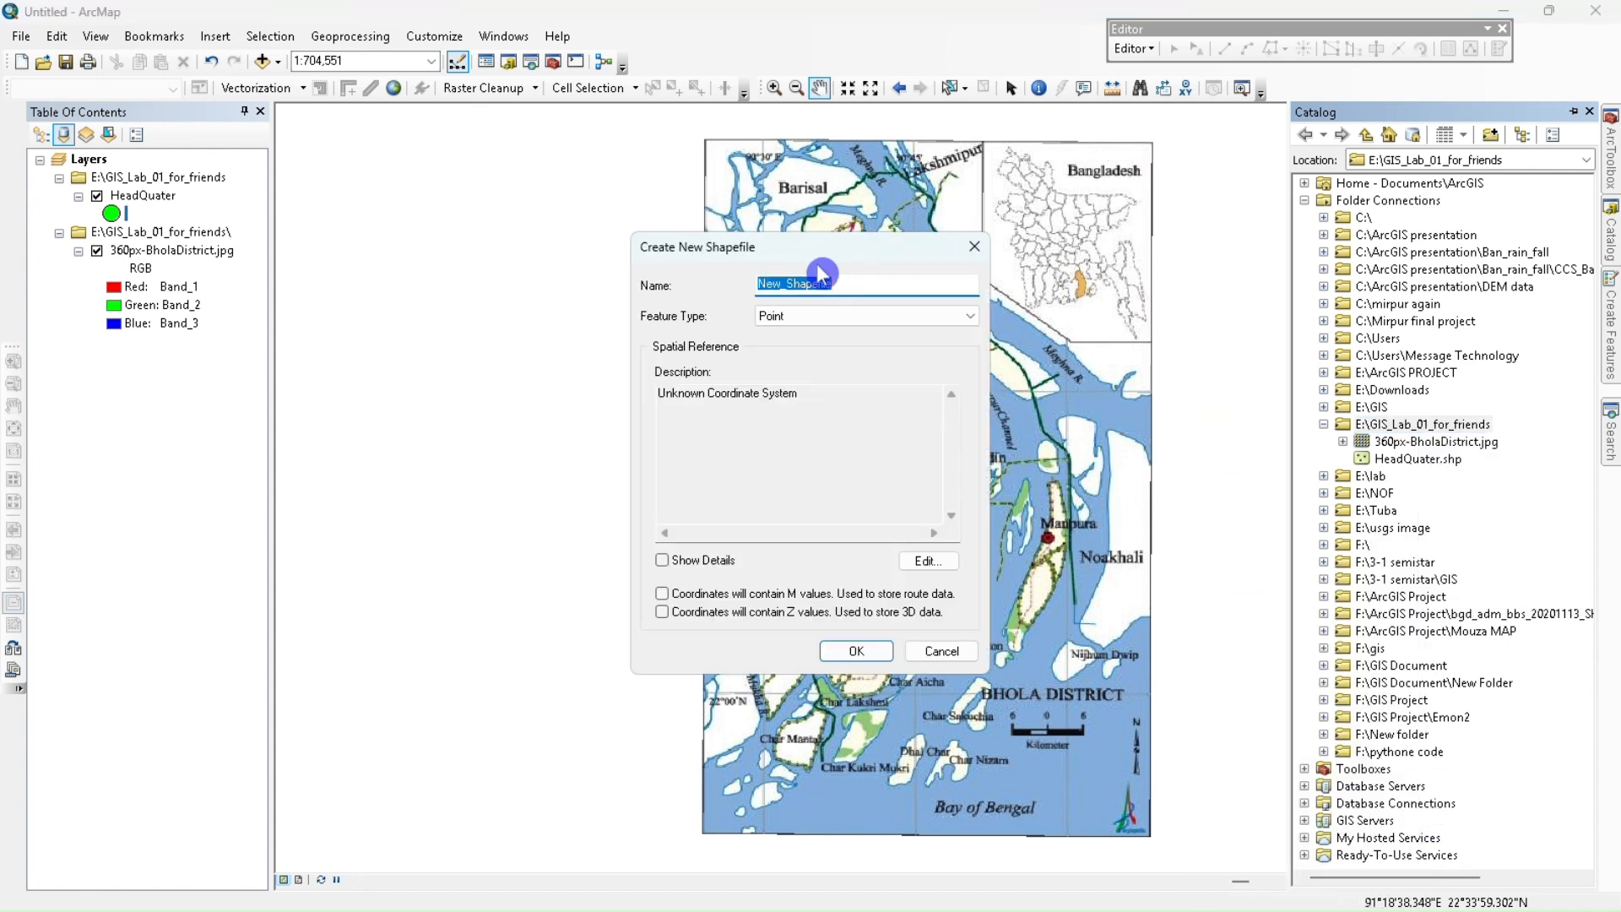
text(Road)
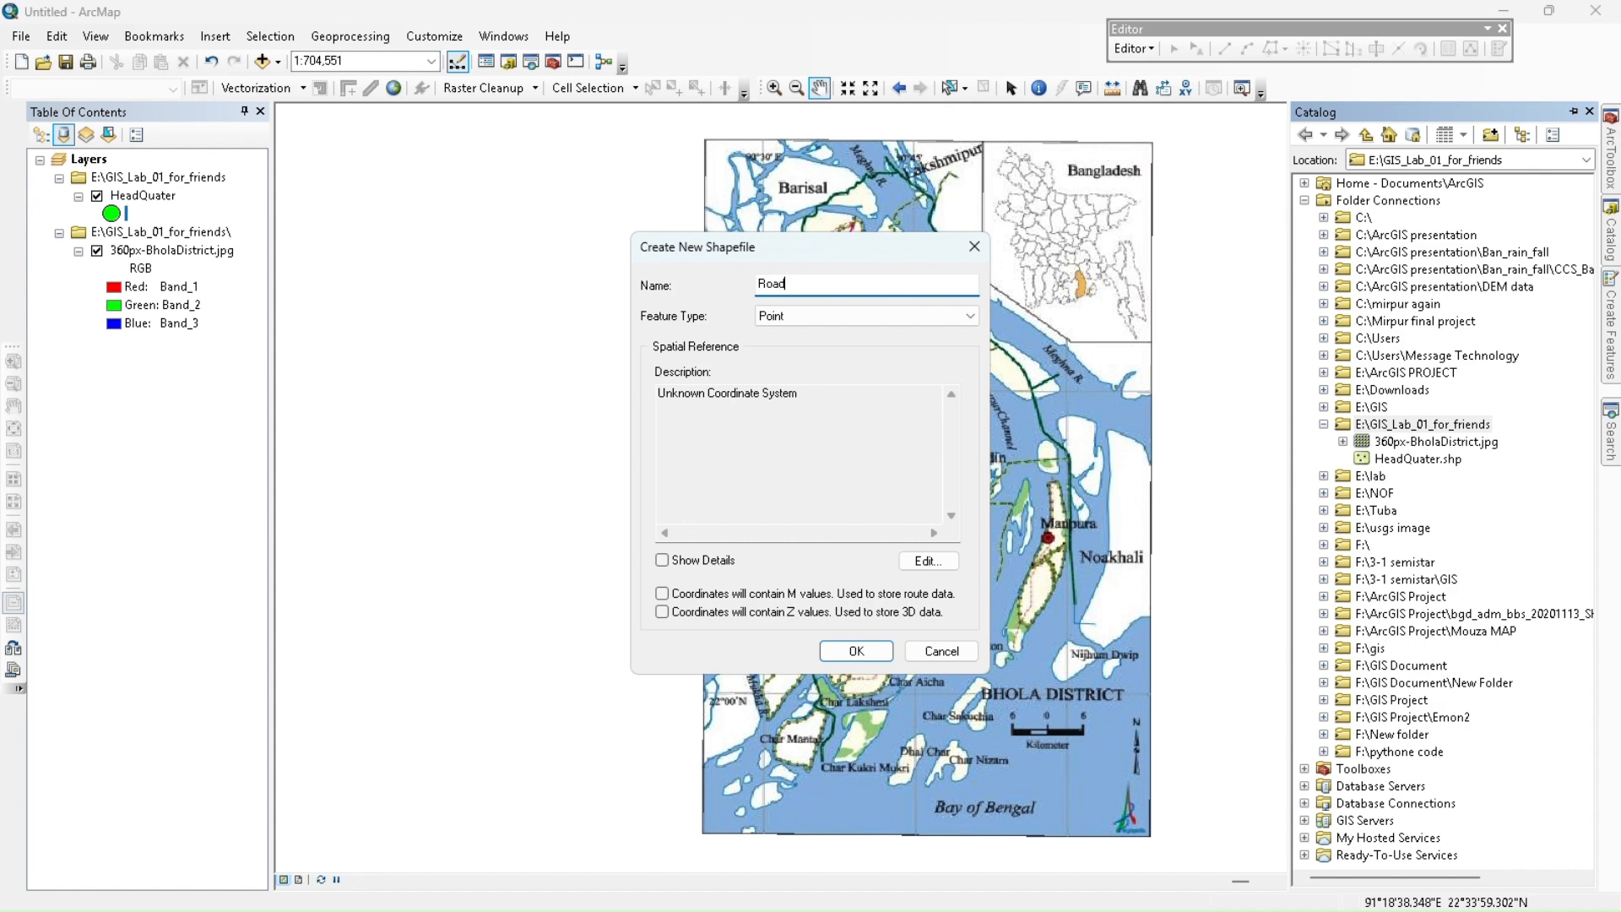
click(809, 315)
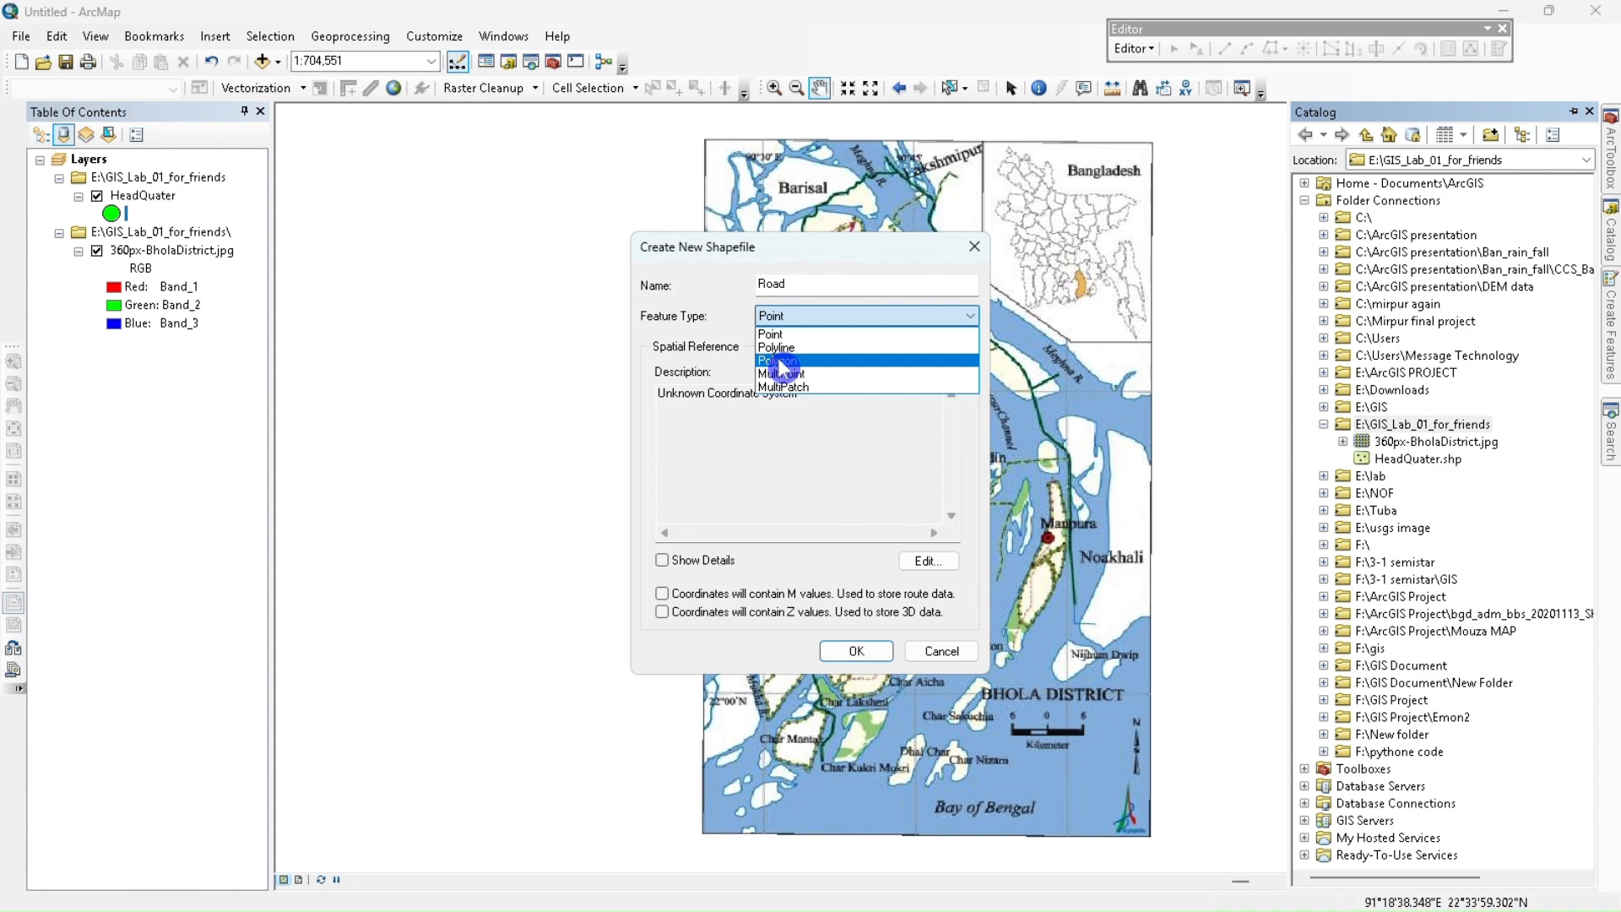
click(778, 348)
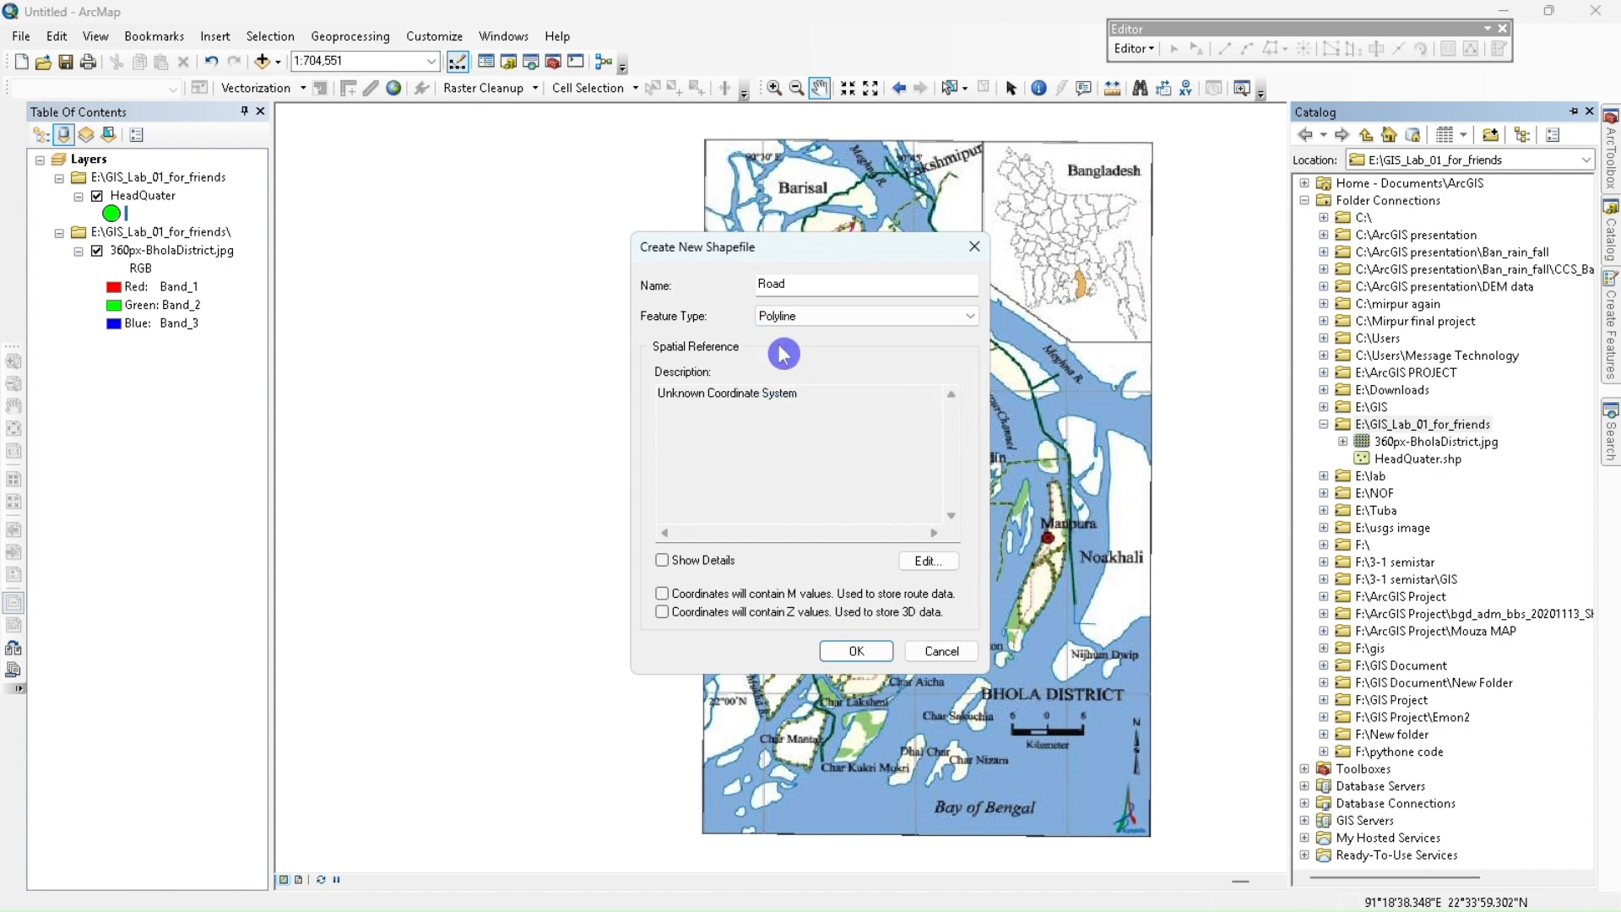
- Assign the Everest - Bangladesh coordinate system to the Road shapefile and create it
click(929, 564)
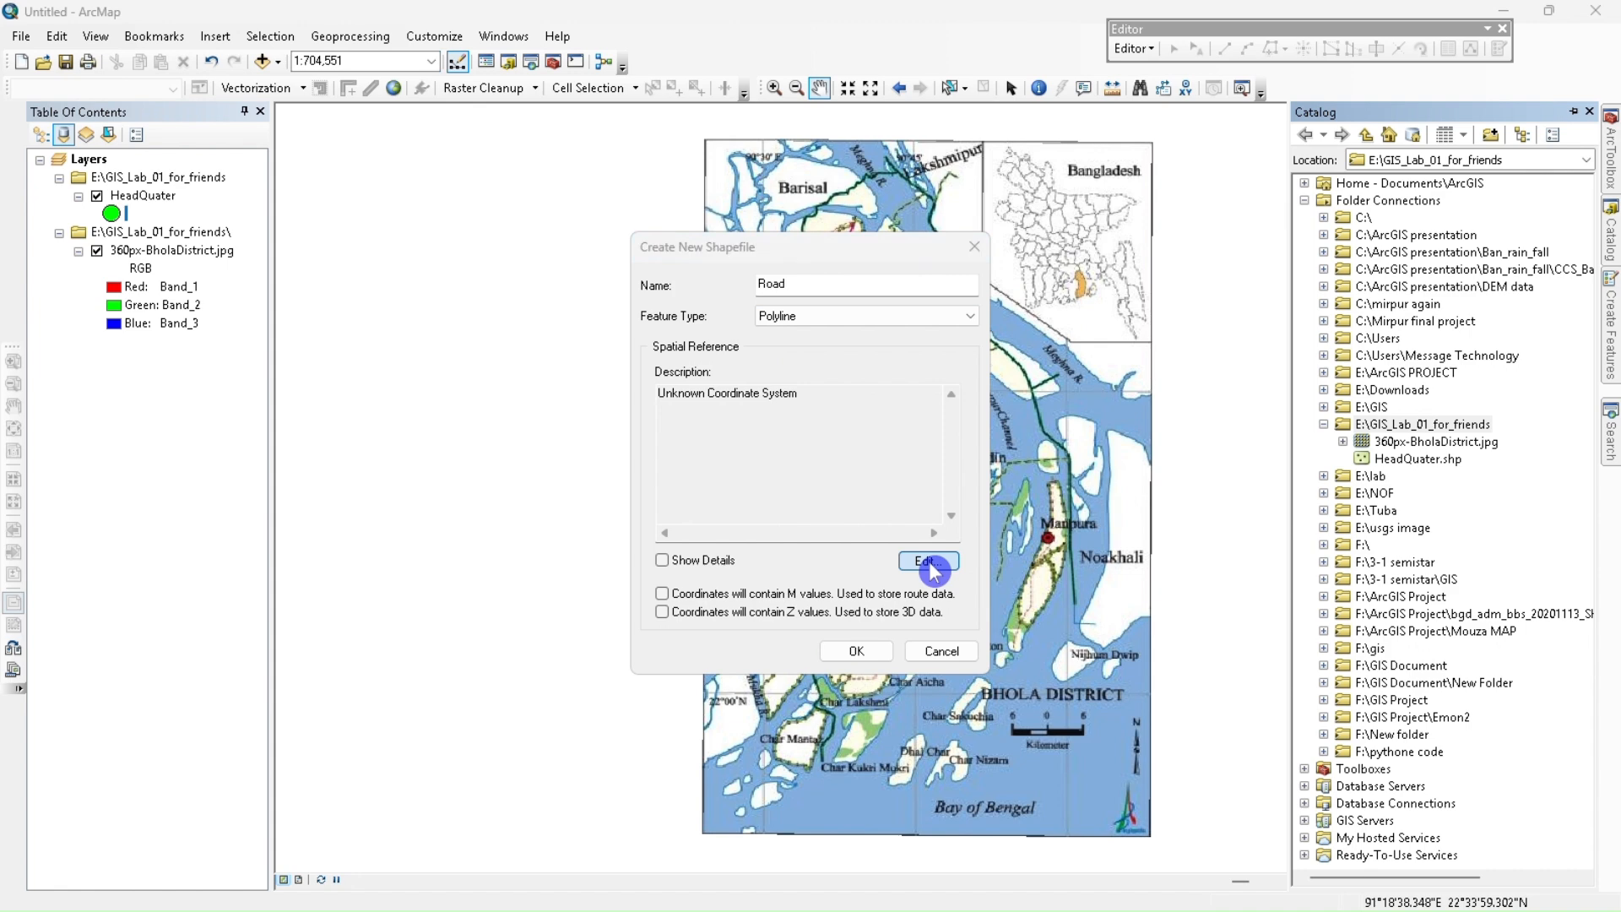
click(691, 309)
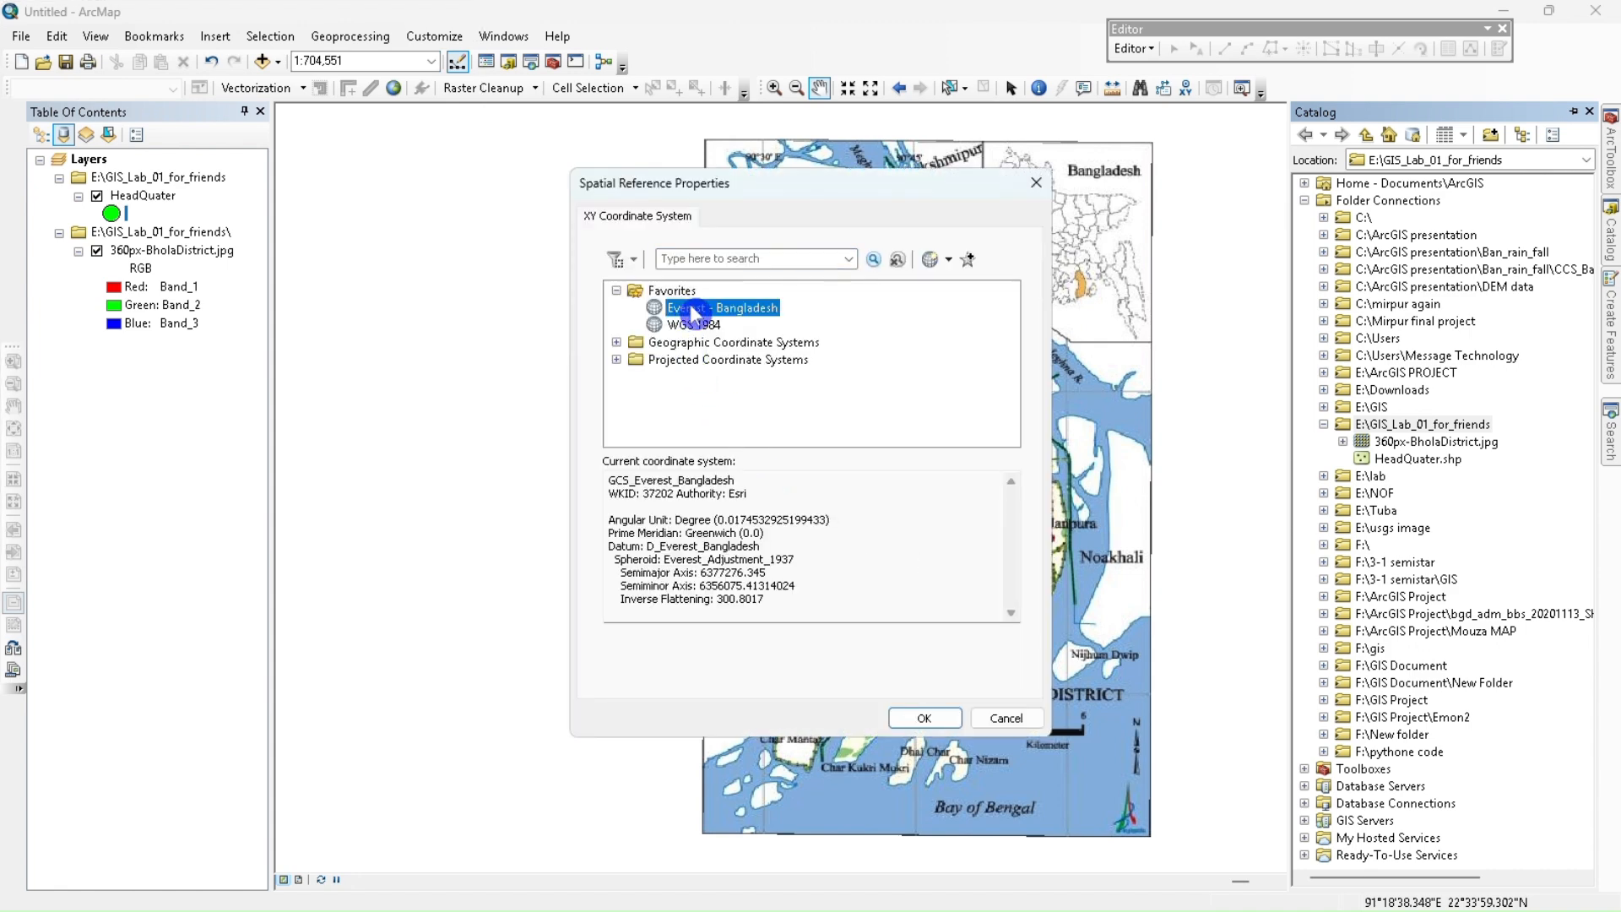
click(923, 719)
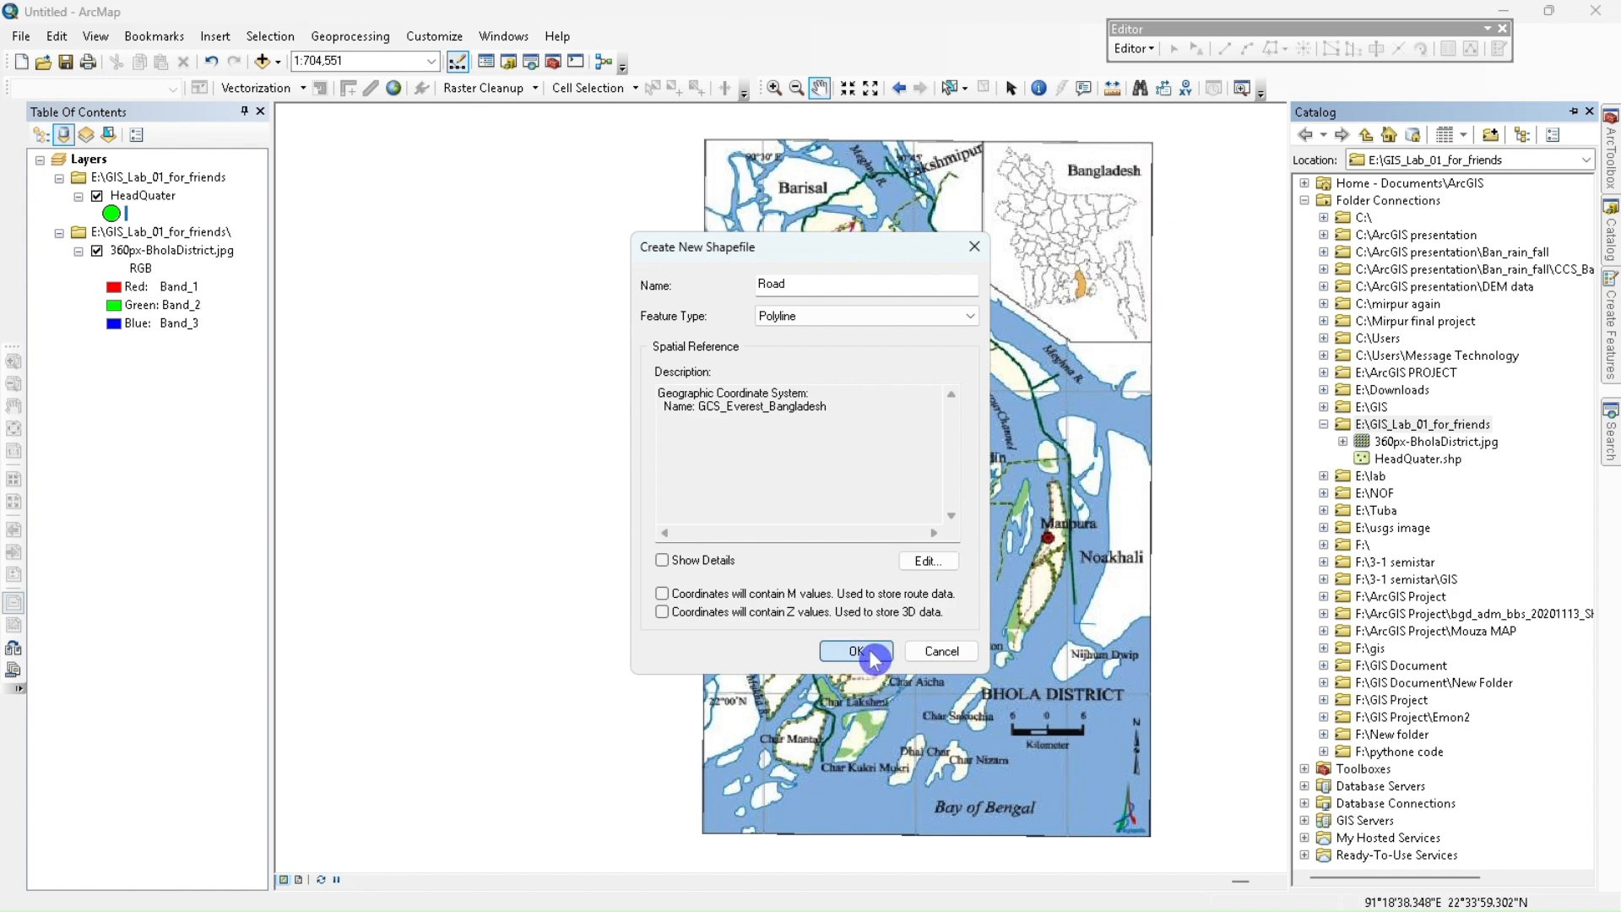
click(856, 651)
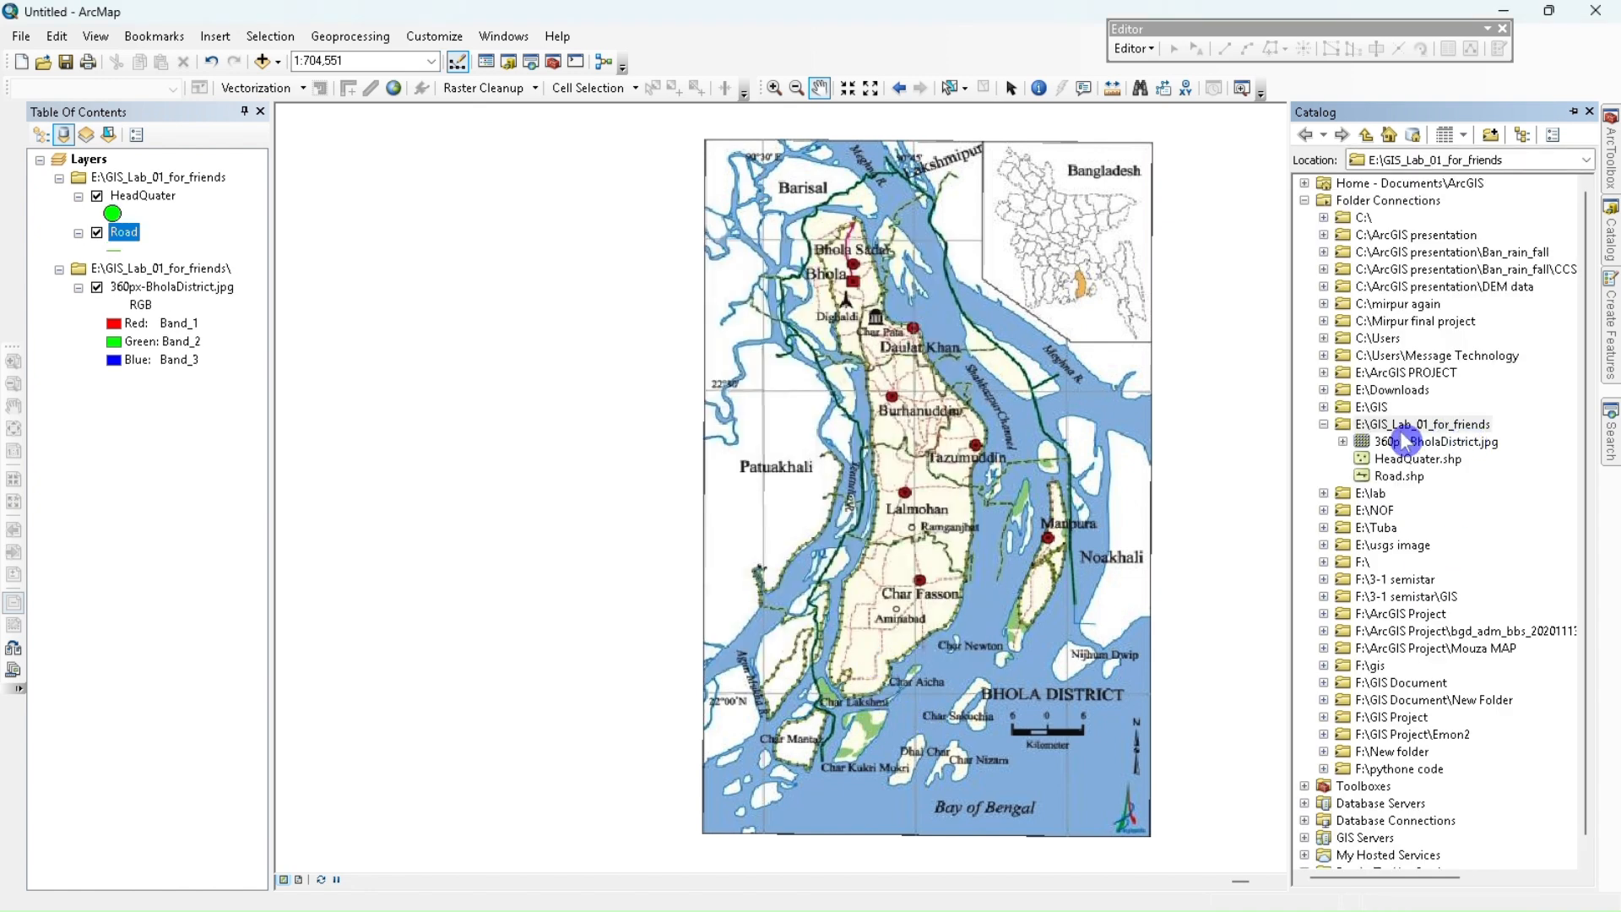
- Start another shapefile in the same folder, with Polygon as its feature type and boundery as its name
right_click(1400, 431)
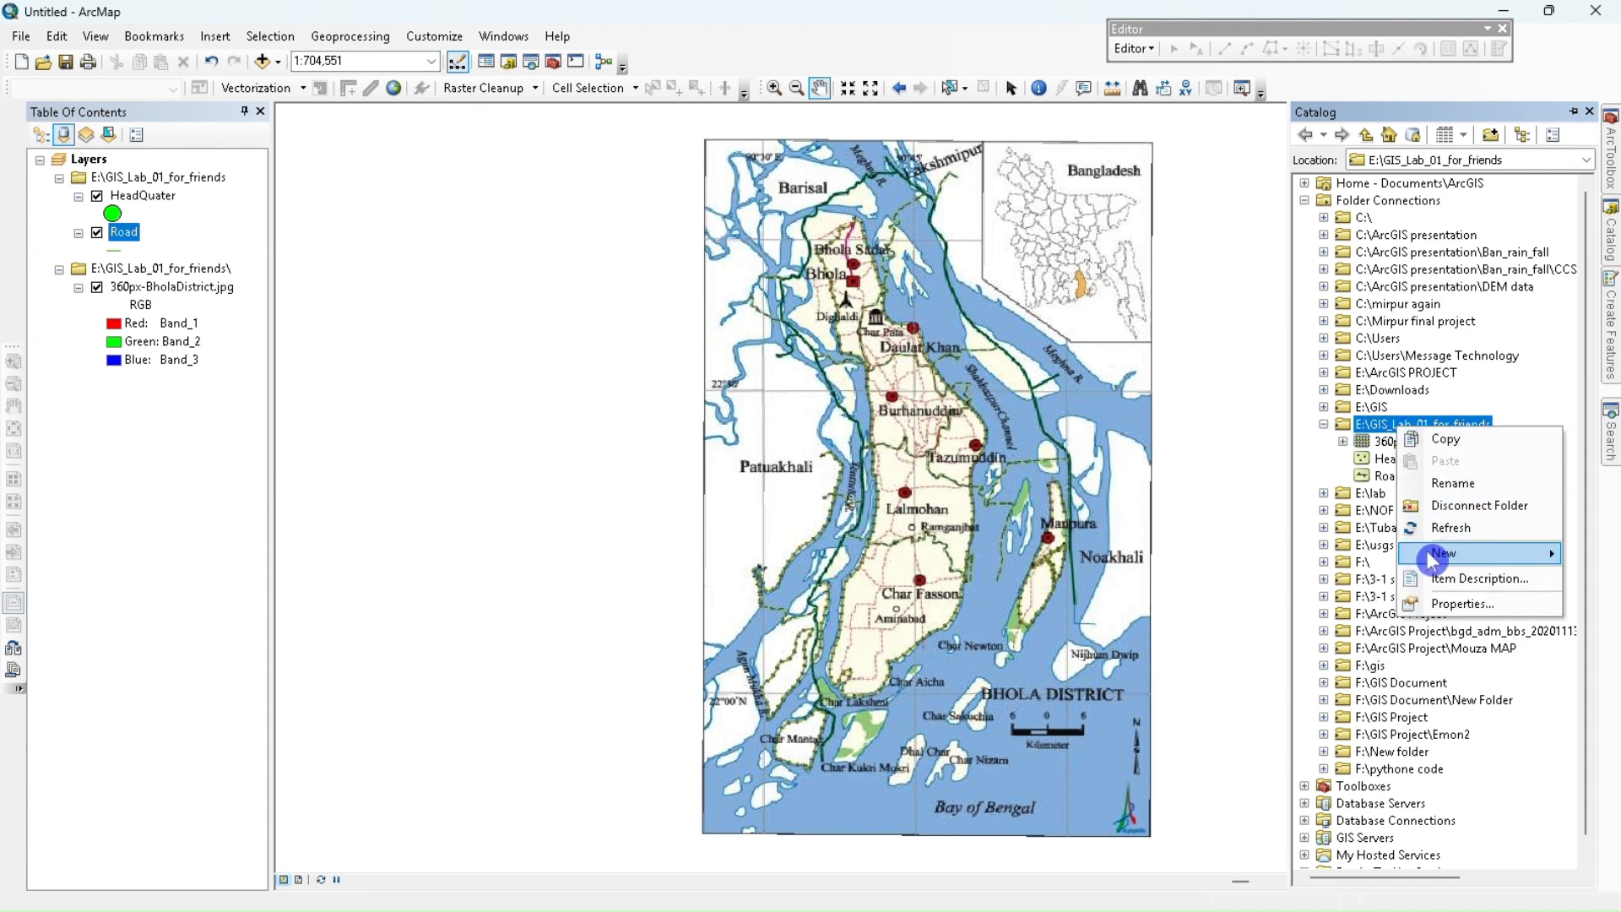
mouse_move(1449, 553)
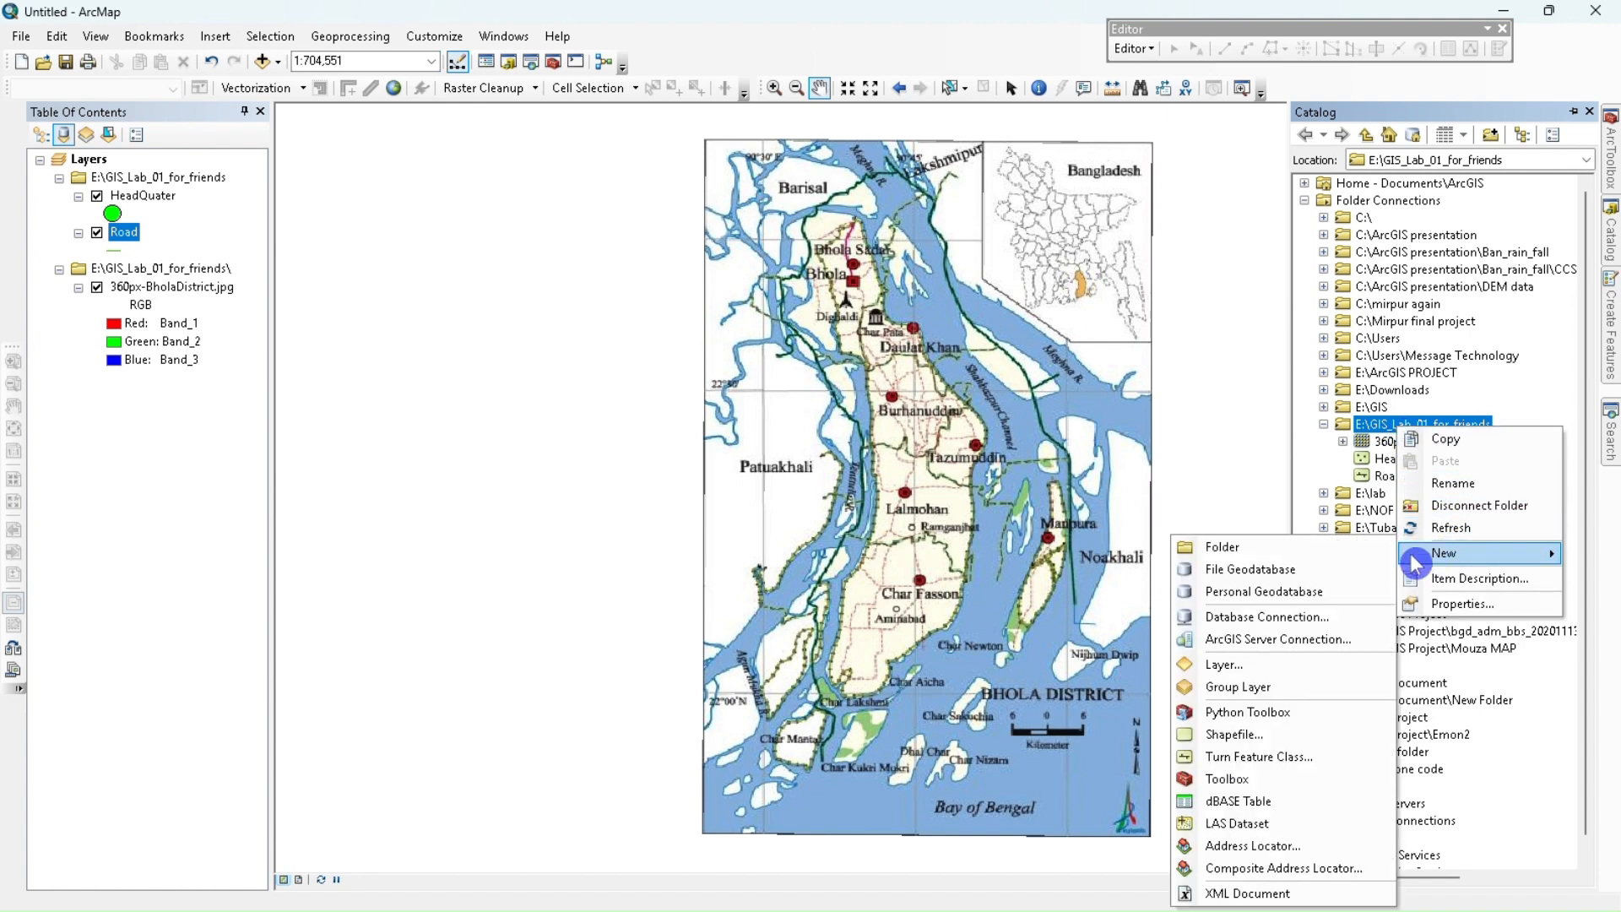
click(1235, 734)
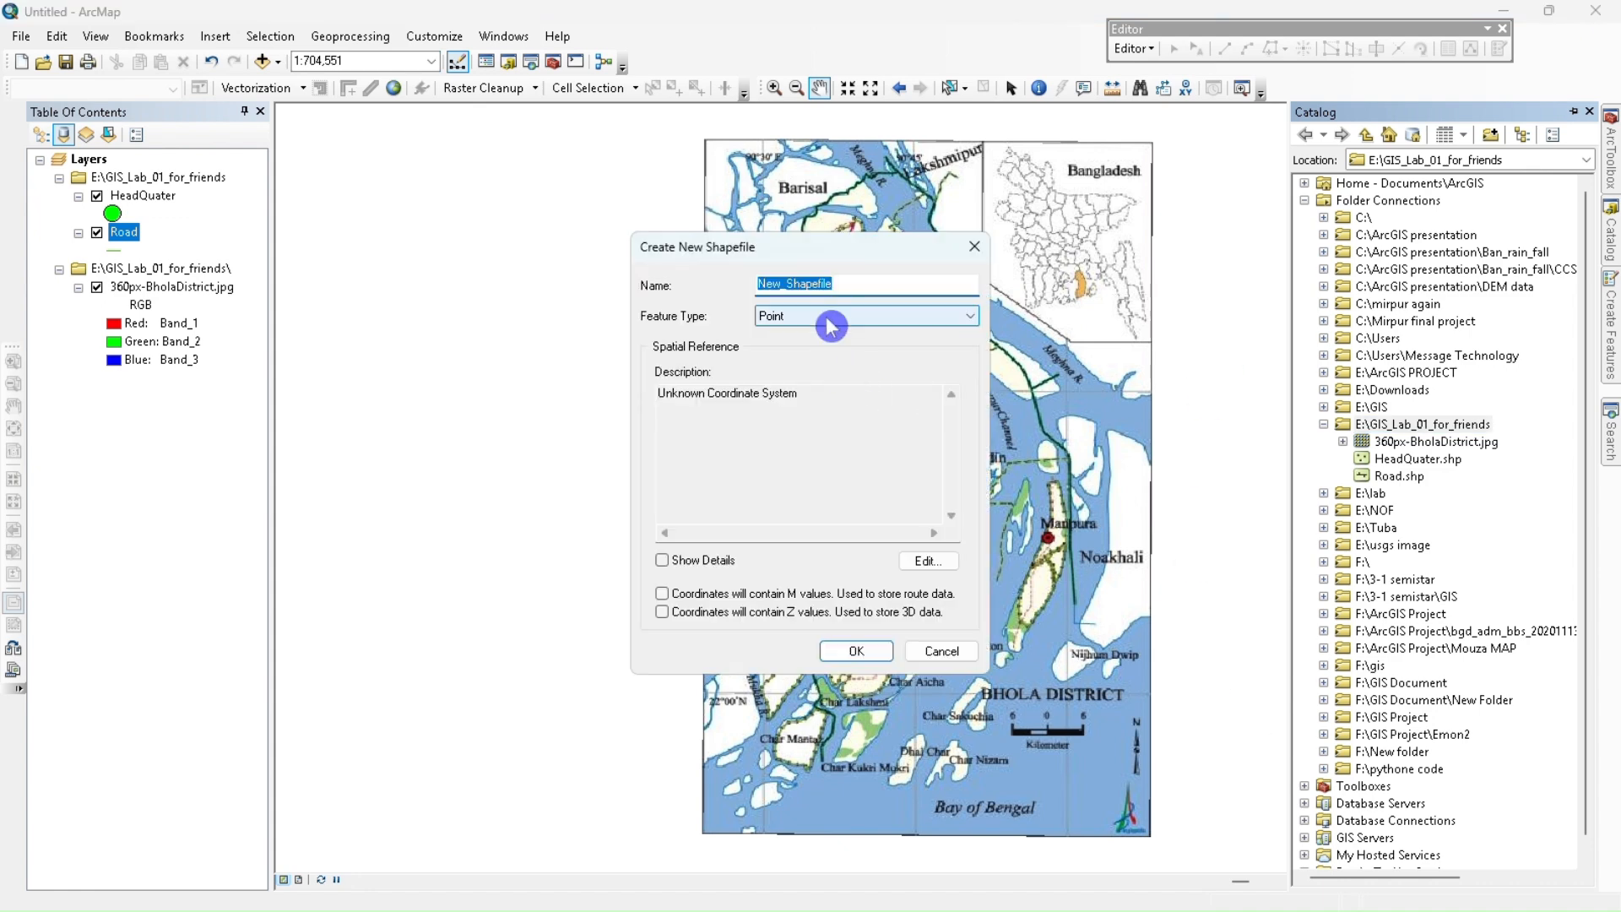
click(832, 328)
click(813, 362)
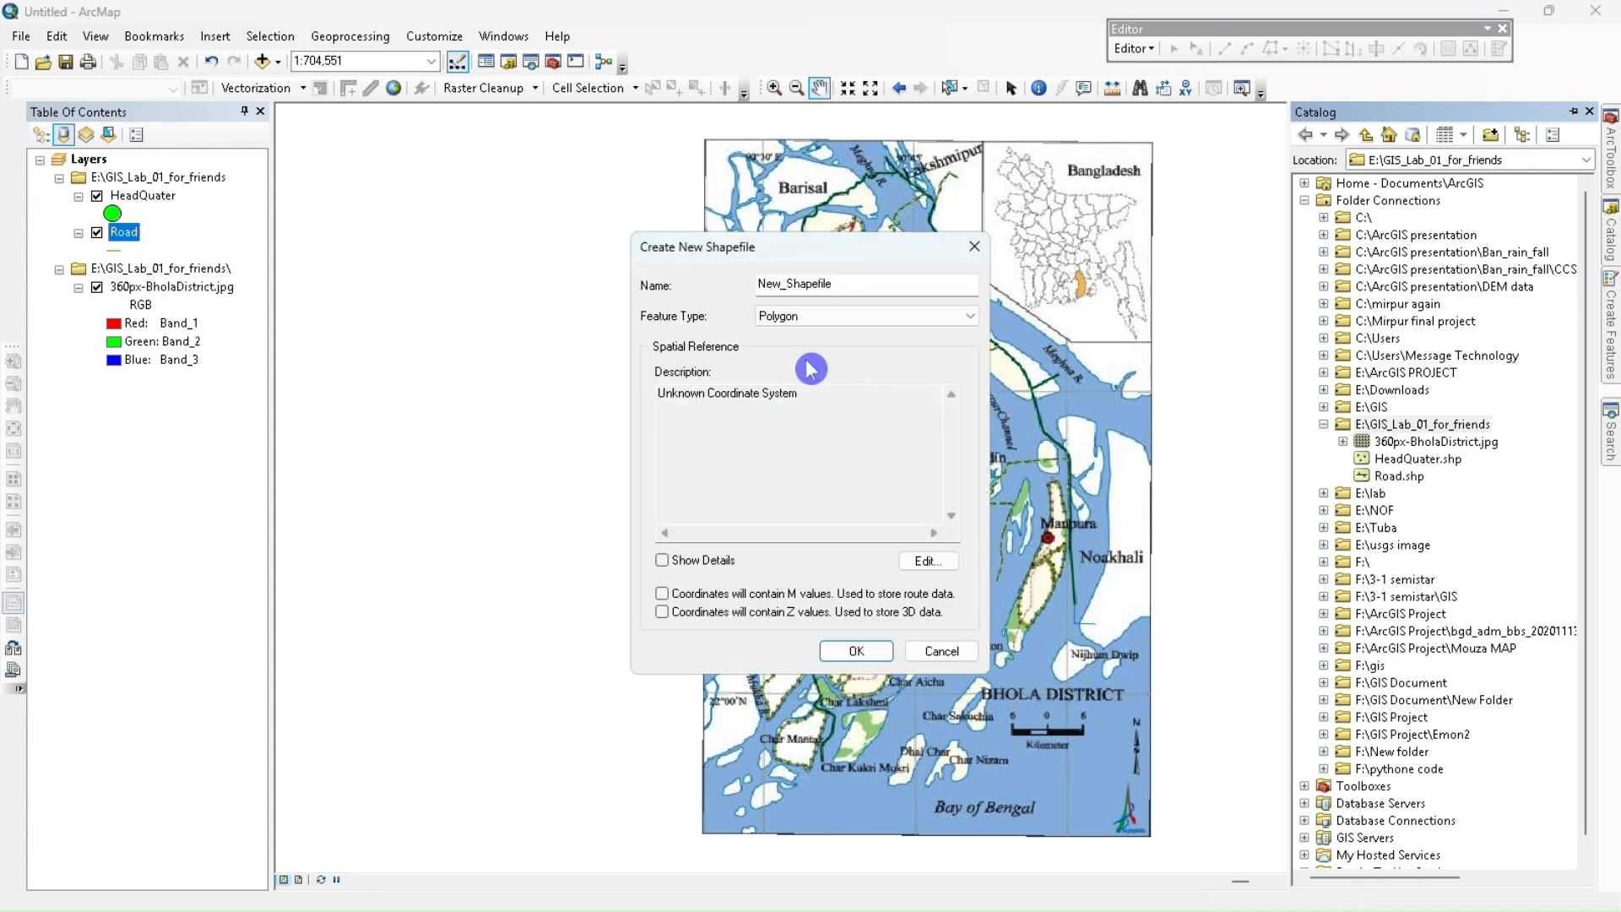
click(839, 282)
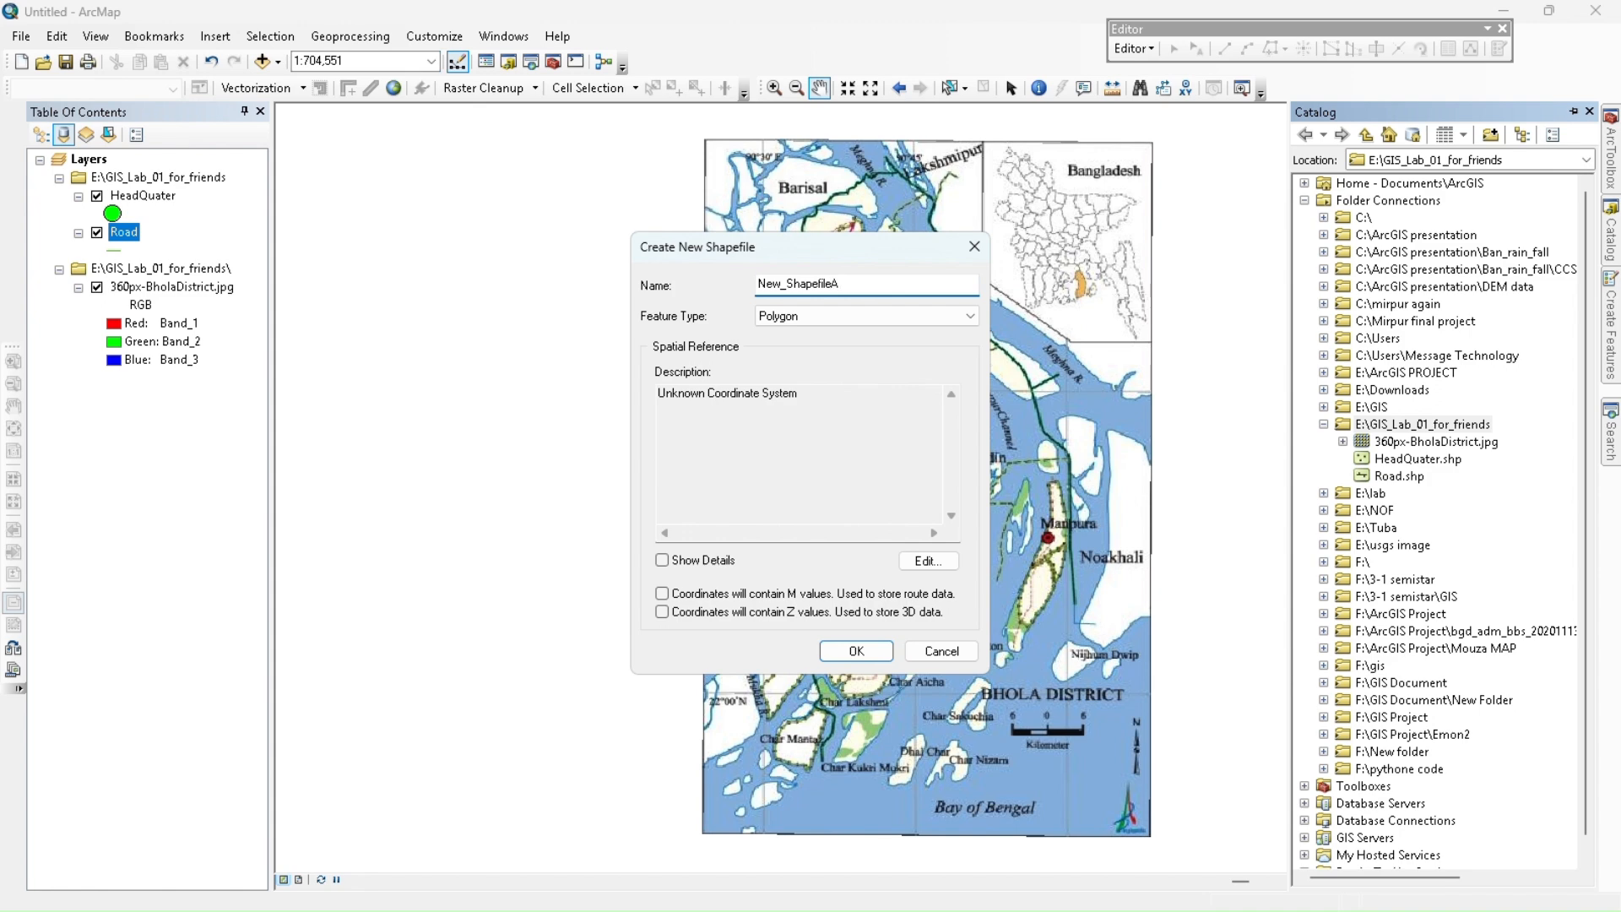
key(ctrl+a)
text(b)
- Give the boundery shapefile the Everest - Bangladesh coordinate system, create it, and close the Catalog
click(929, 560)
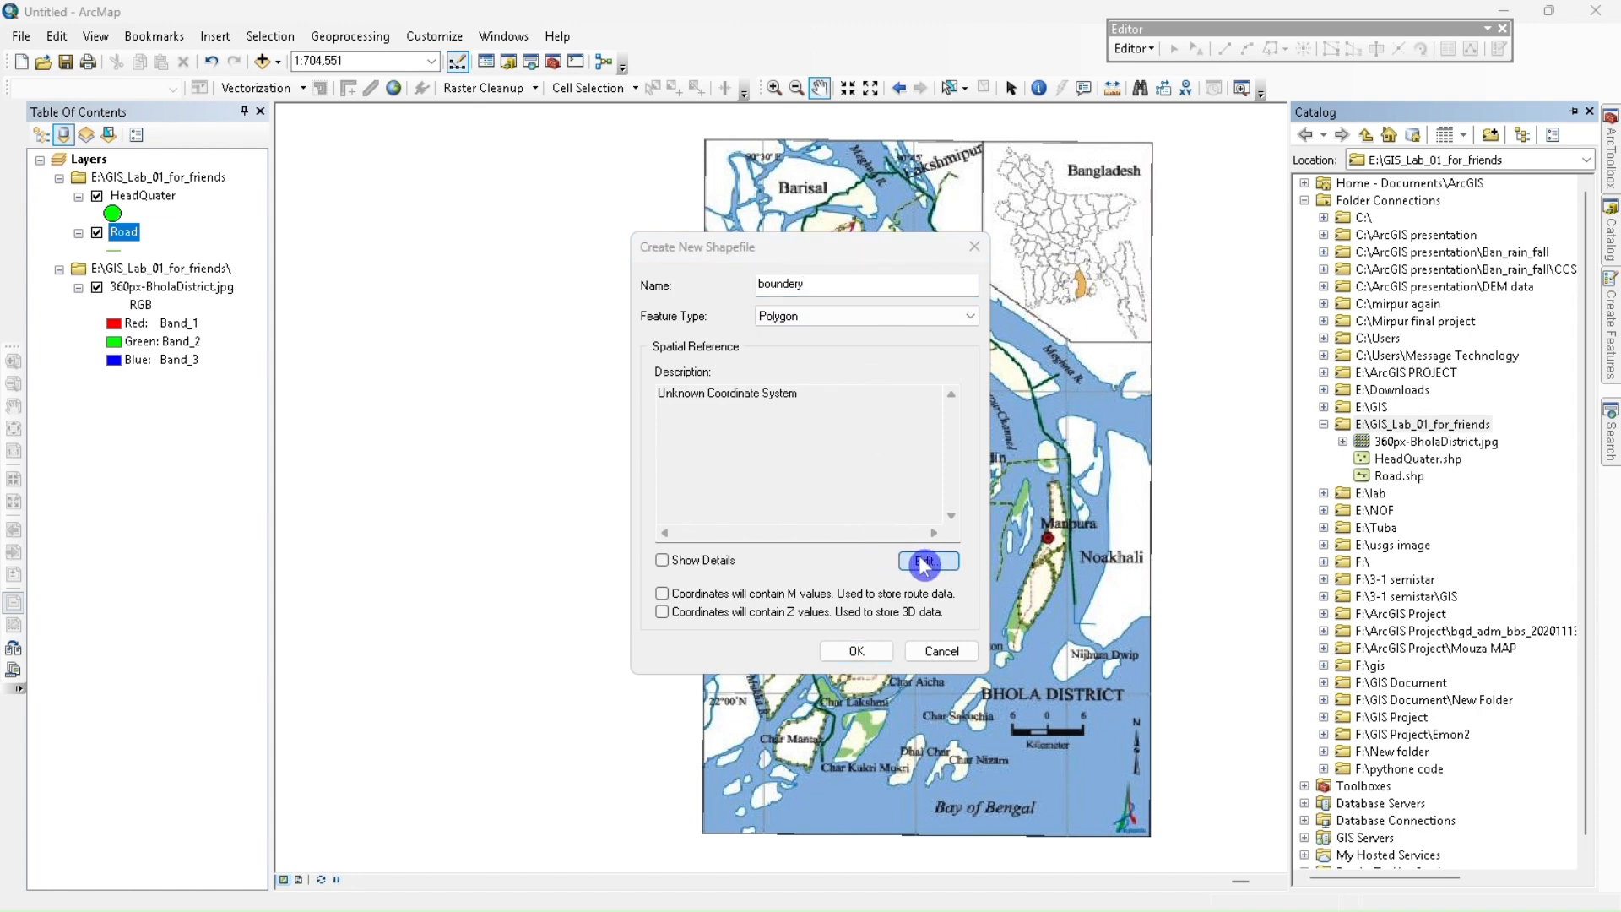
click(707, 309)
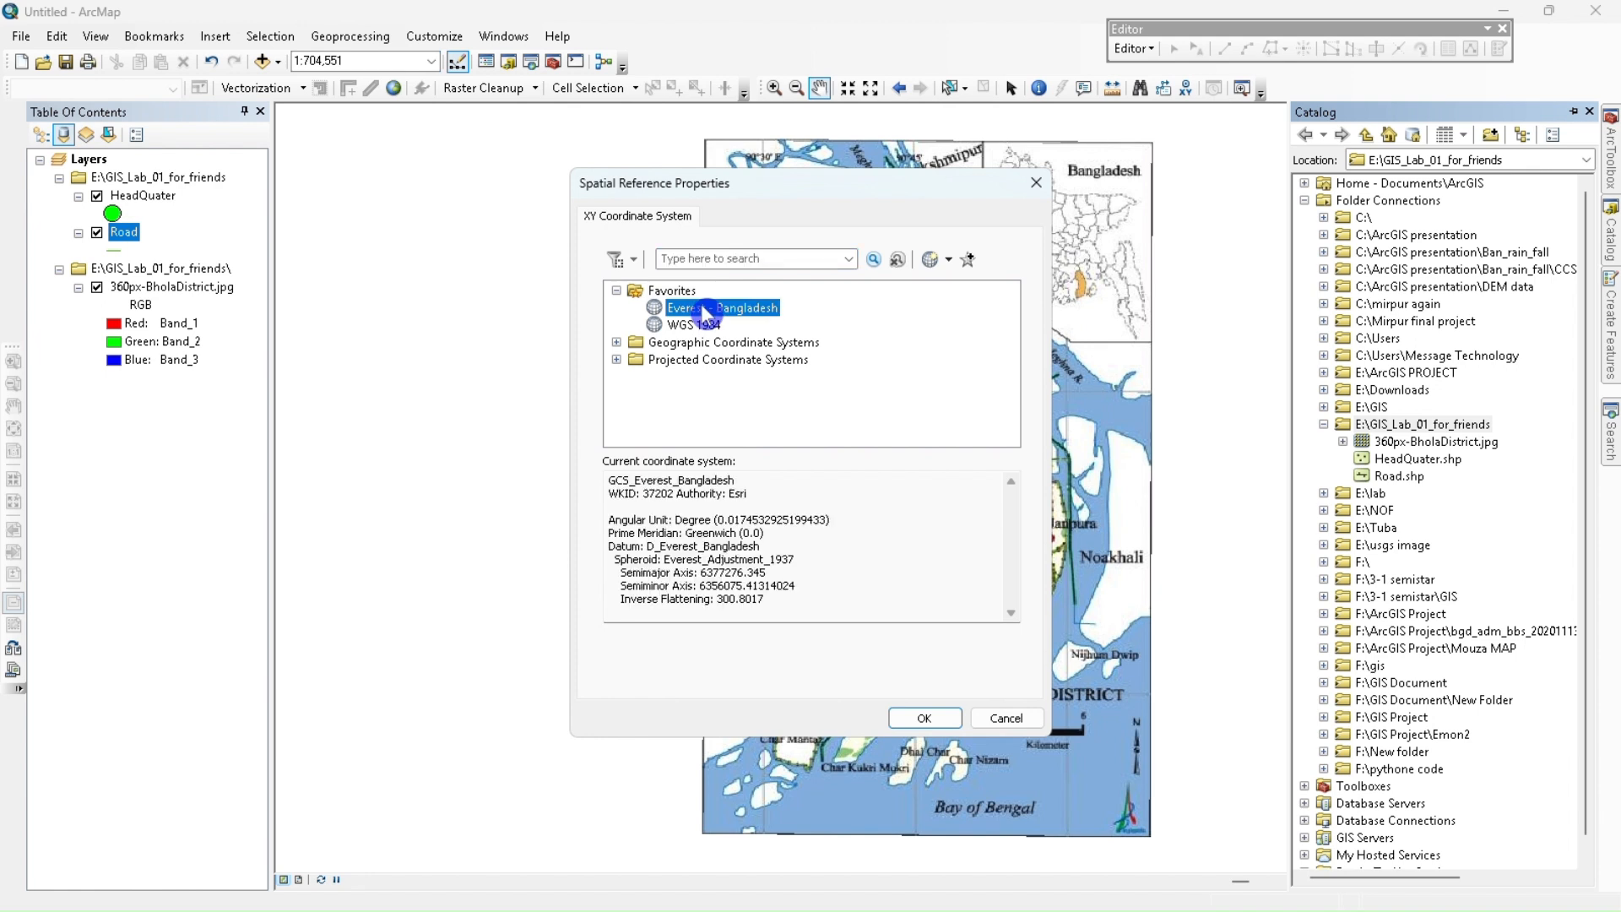
click(941, 720)
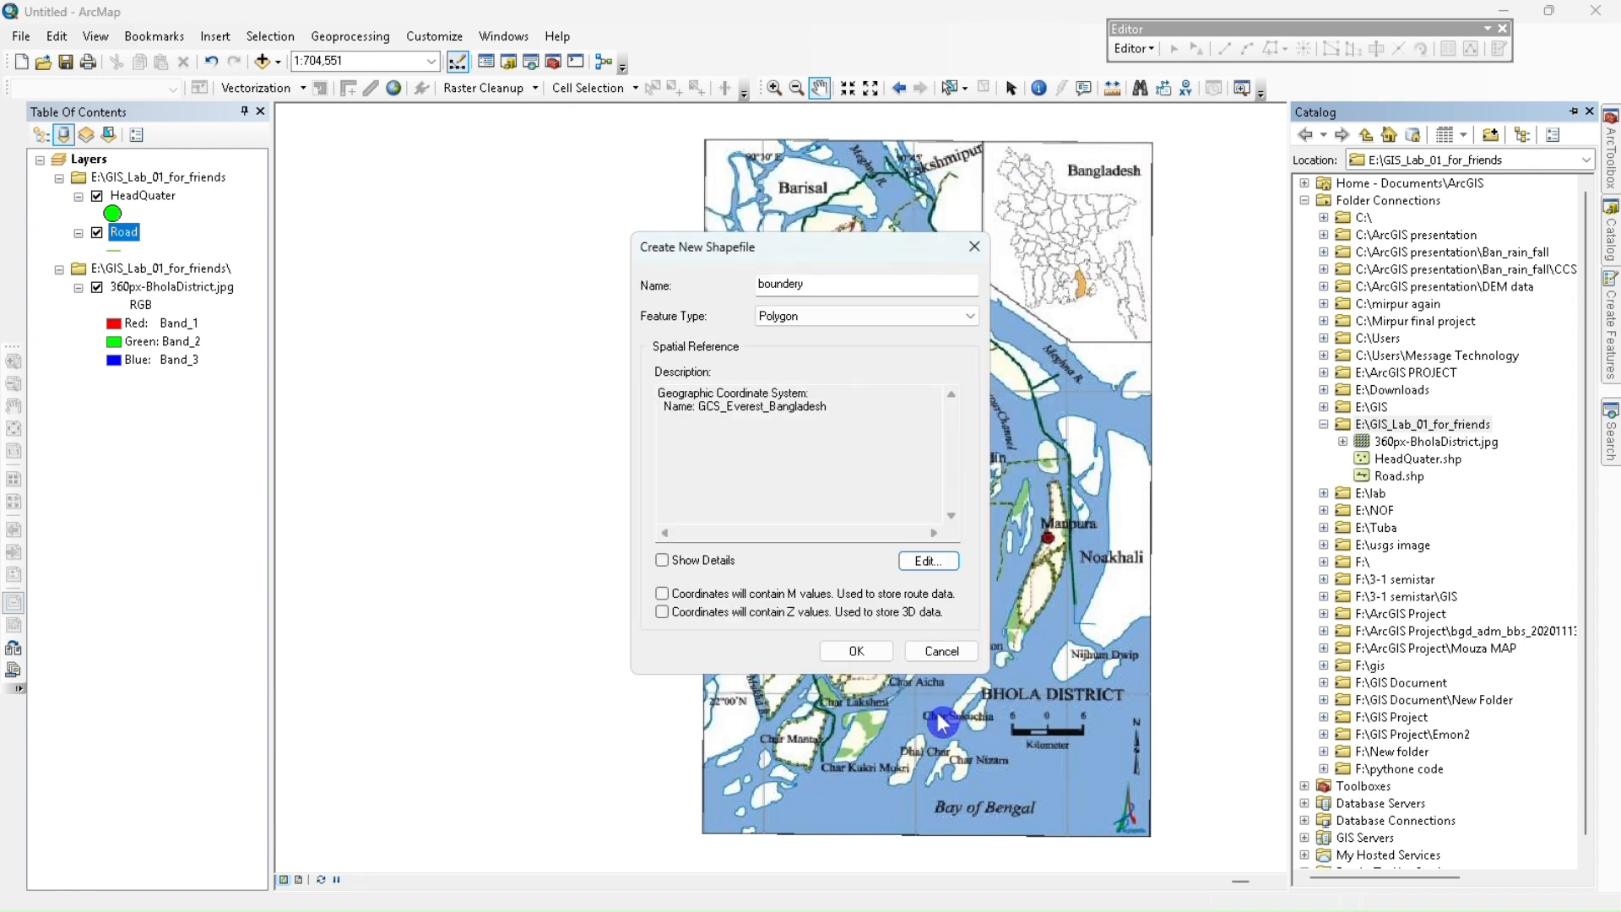
click(854, 658)
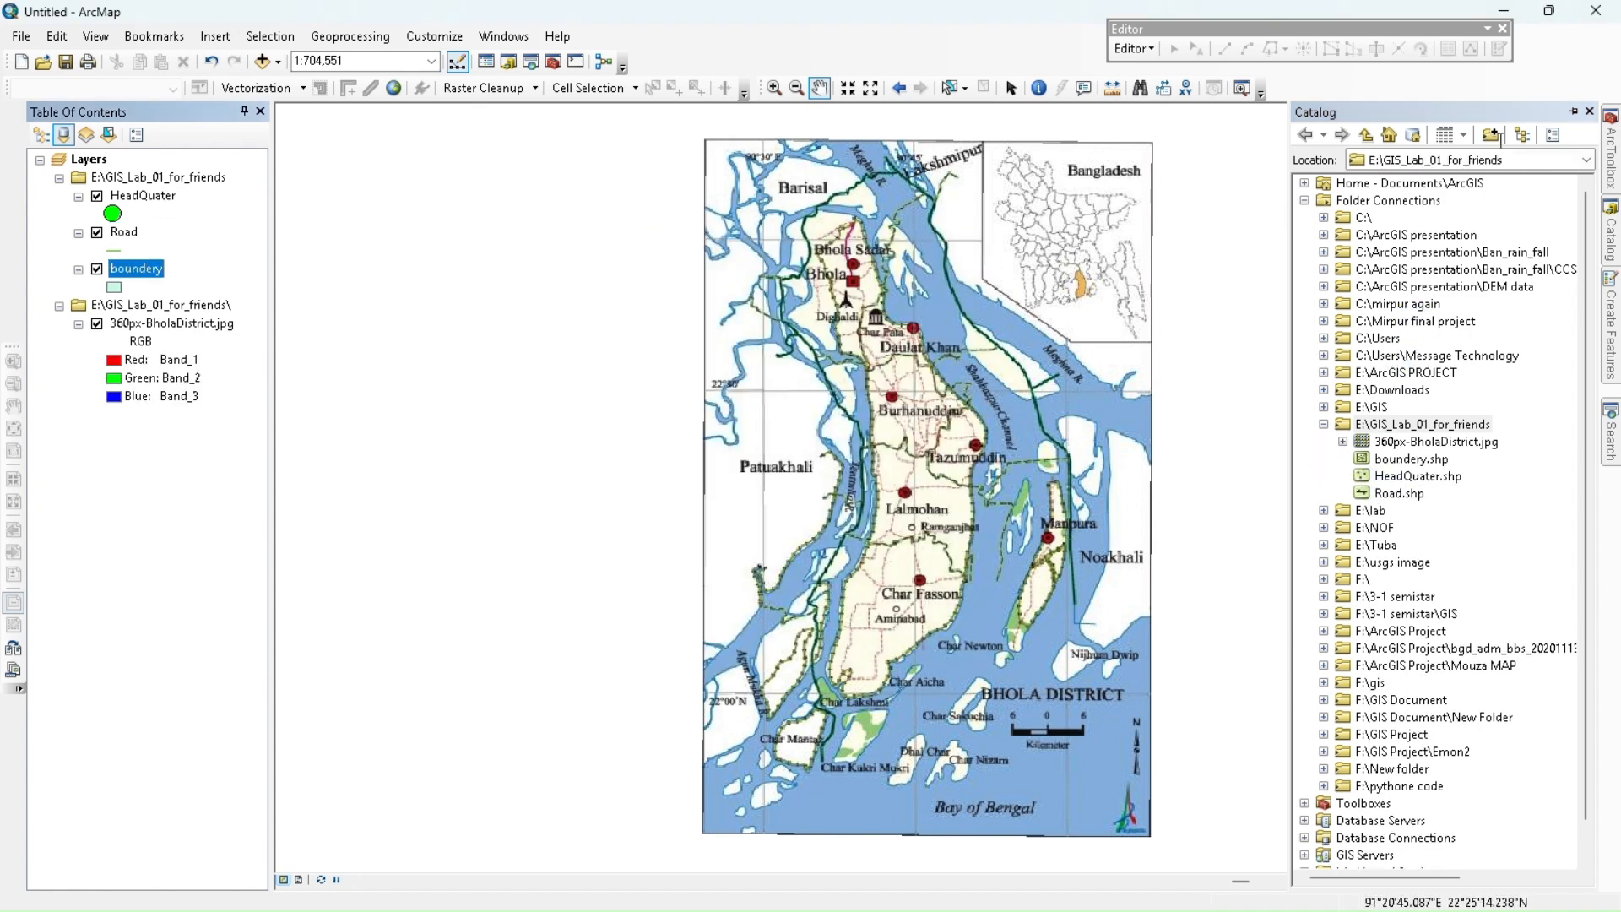
click(1590, 112)
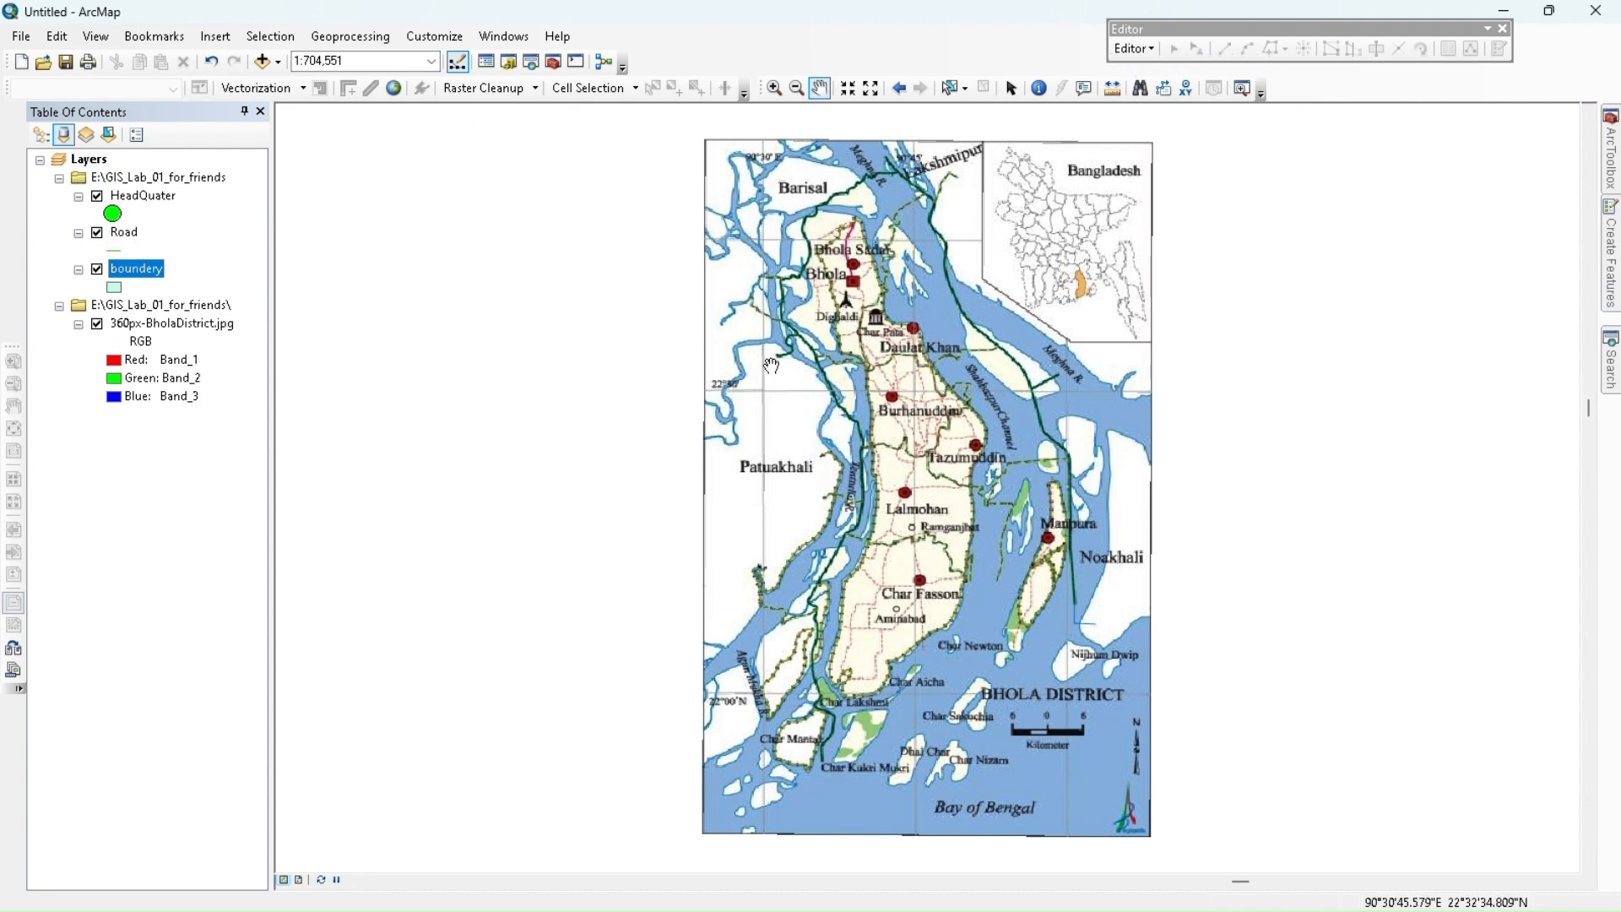
drag(782, 389, 705, 361)
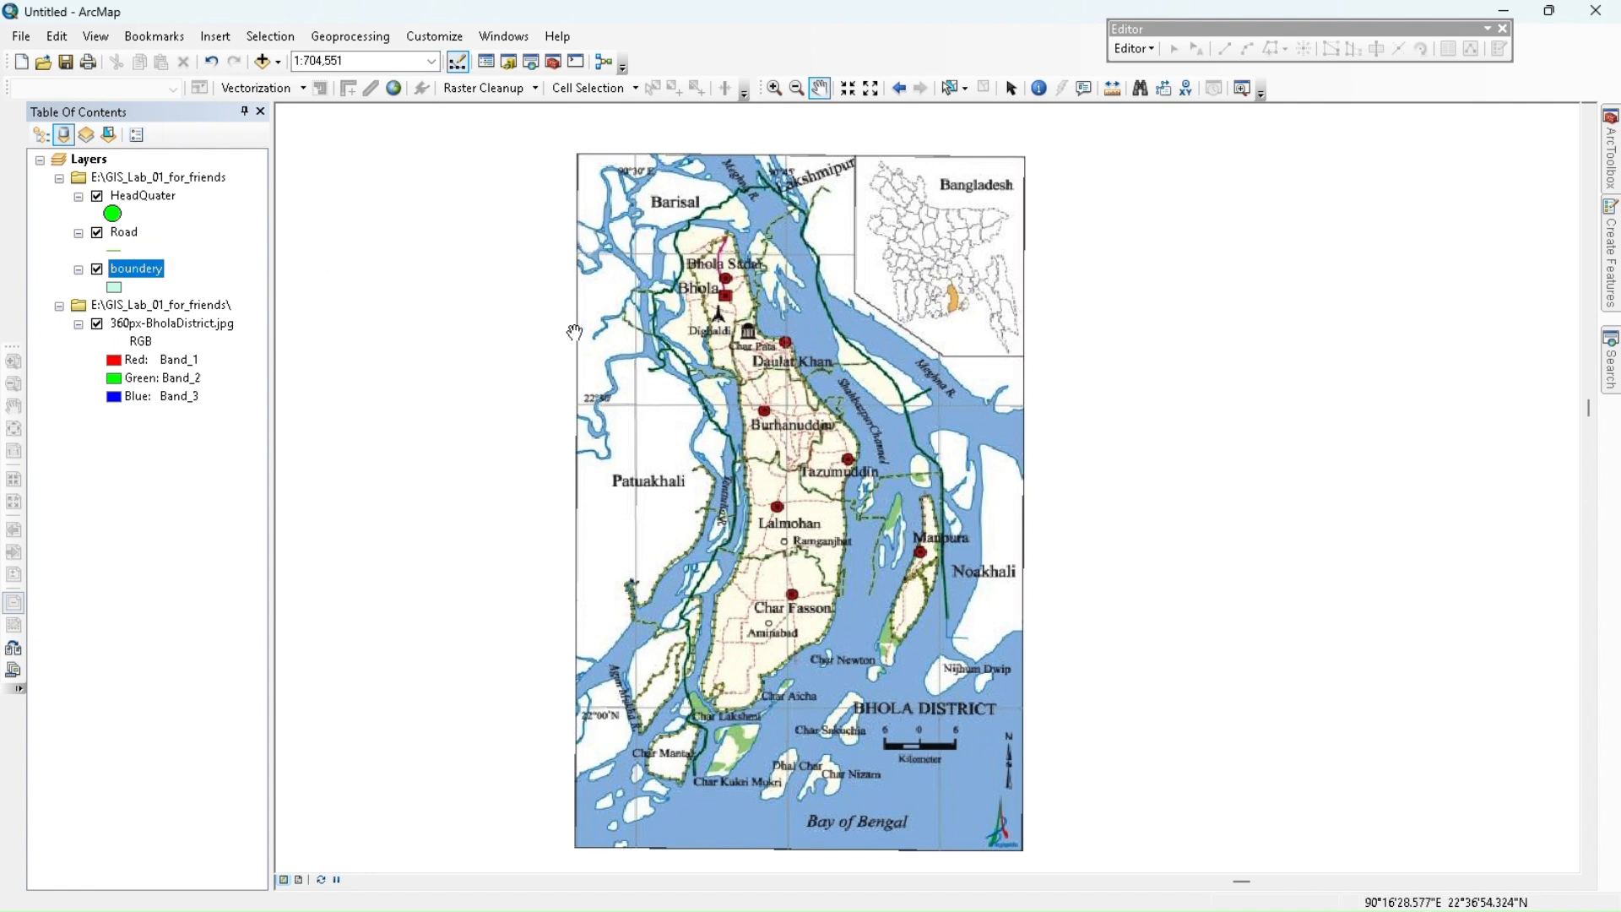
click(1134, 49)
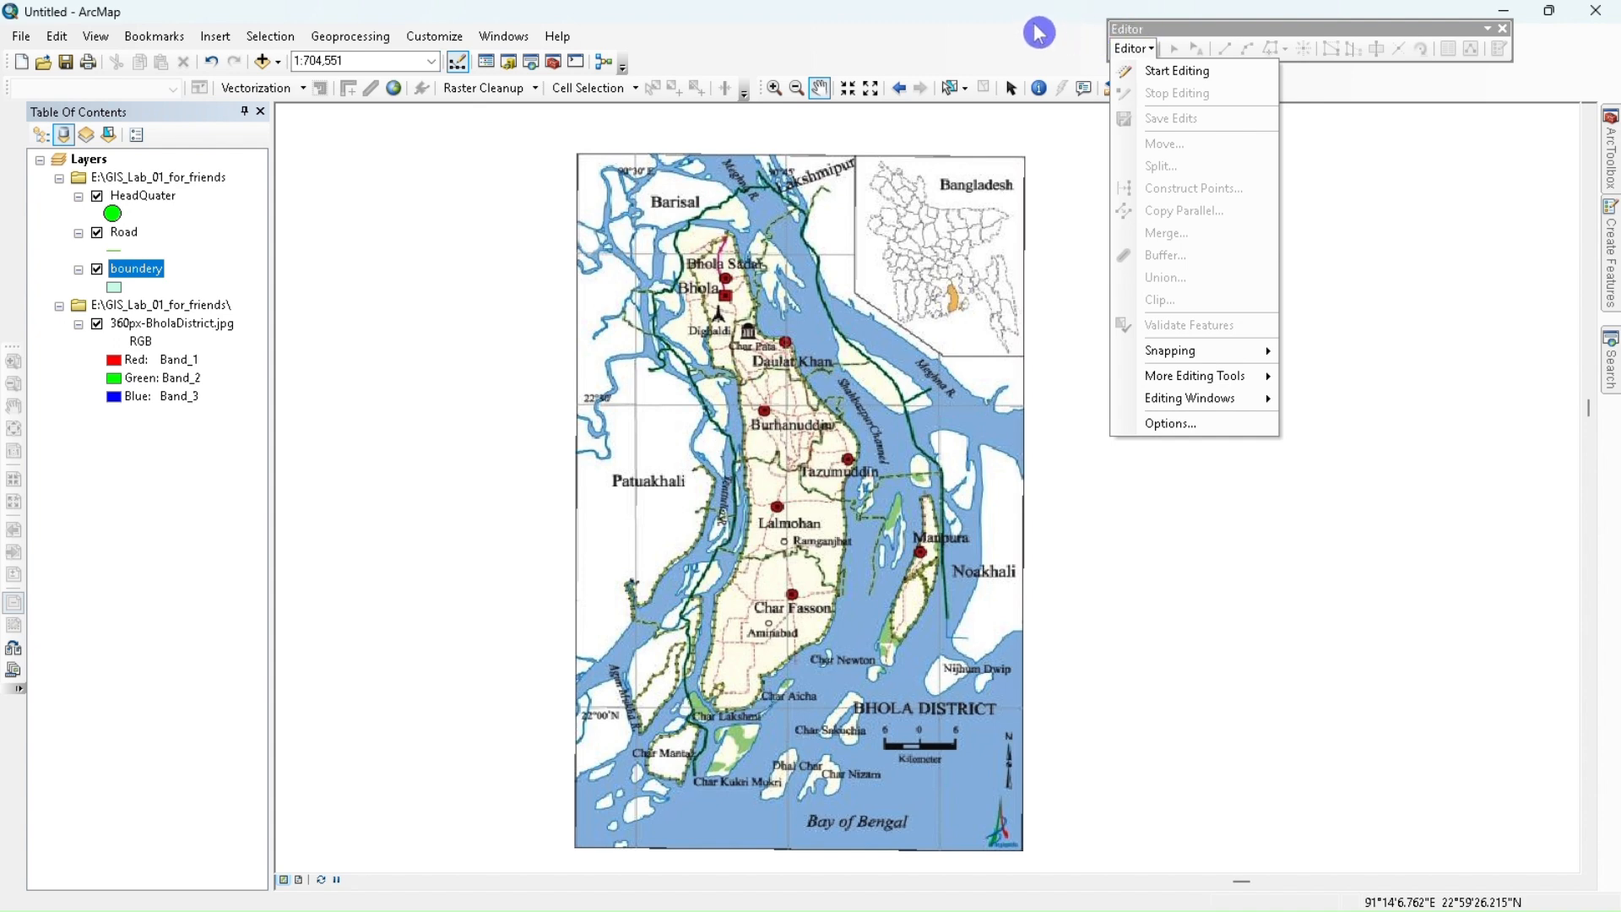
click(1027, 47)
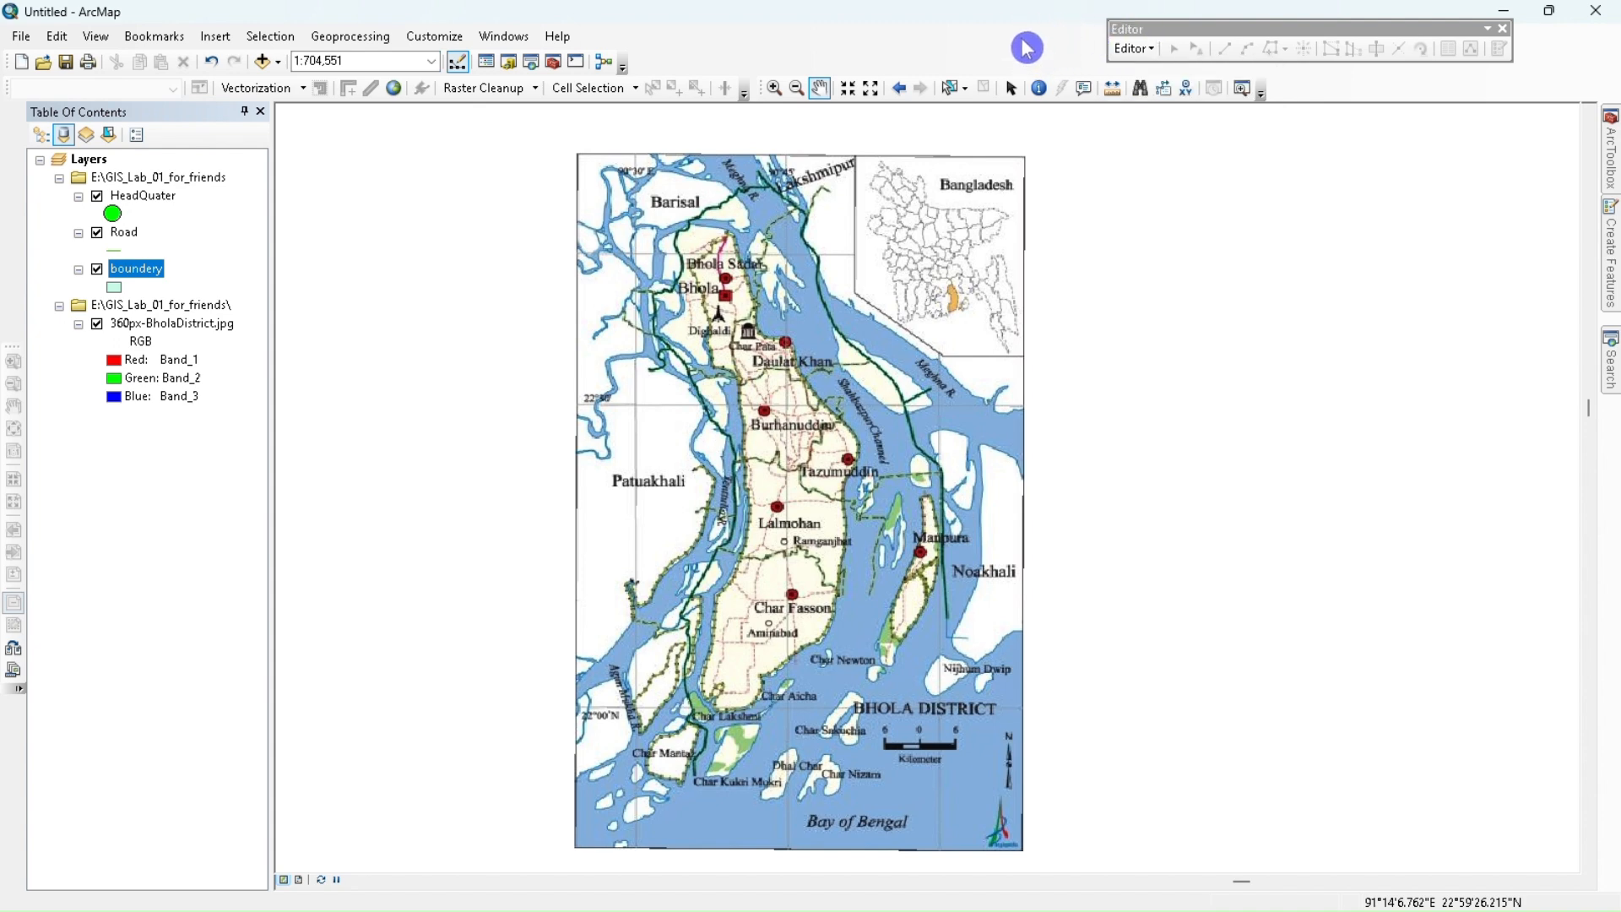
right_click(1027, 48)
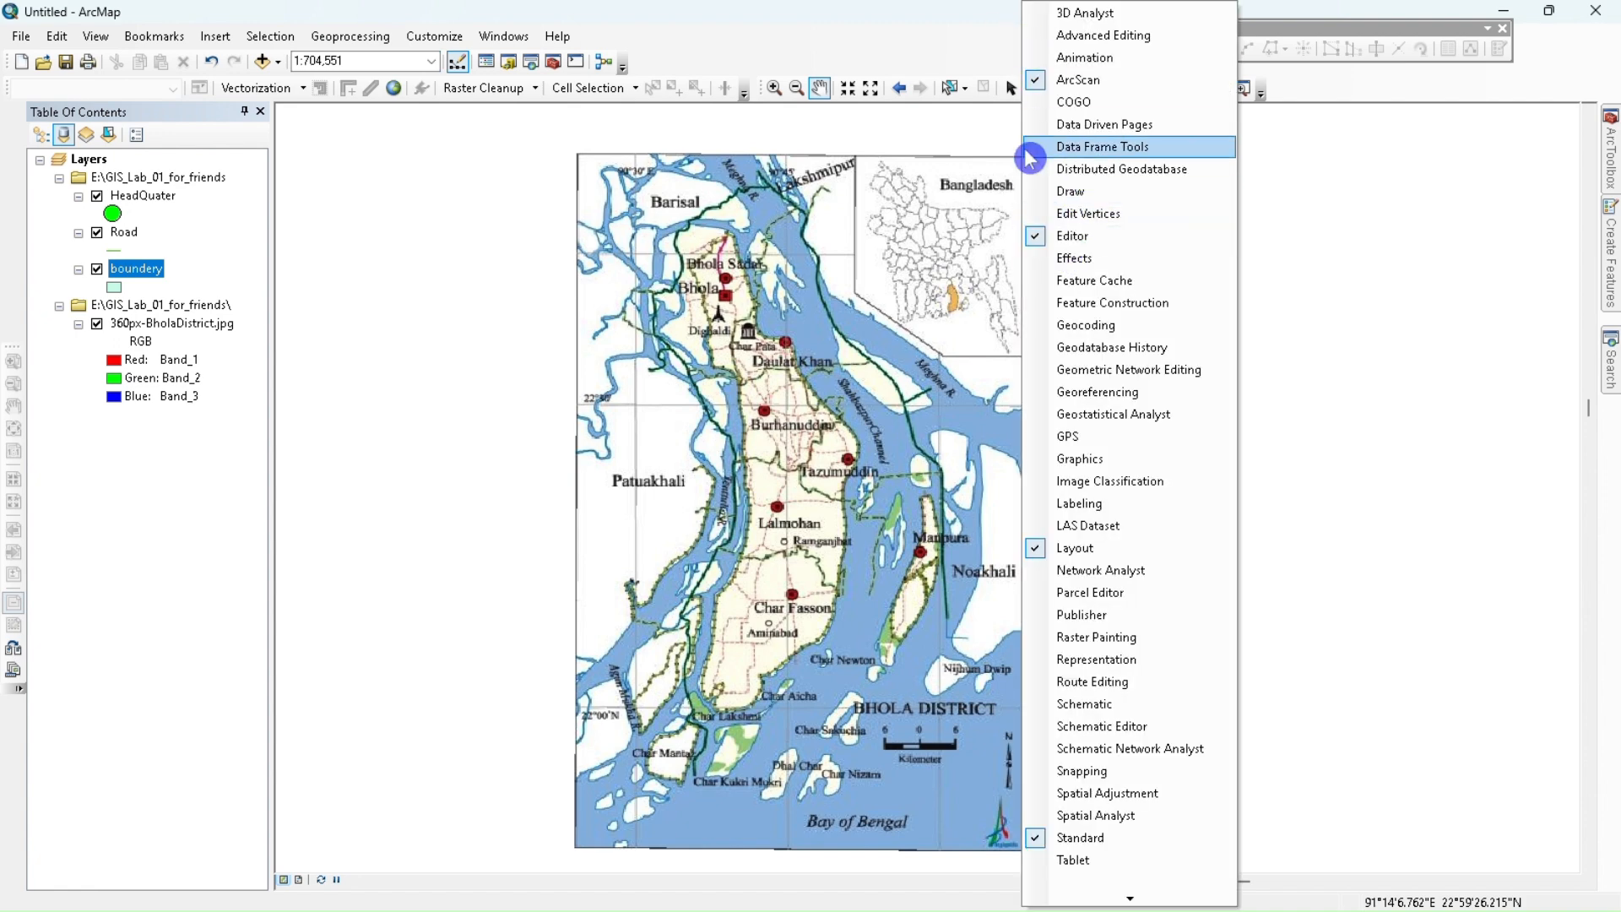
click(992, 52)
right_click(990, 51)
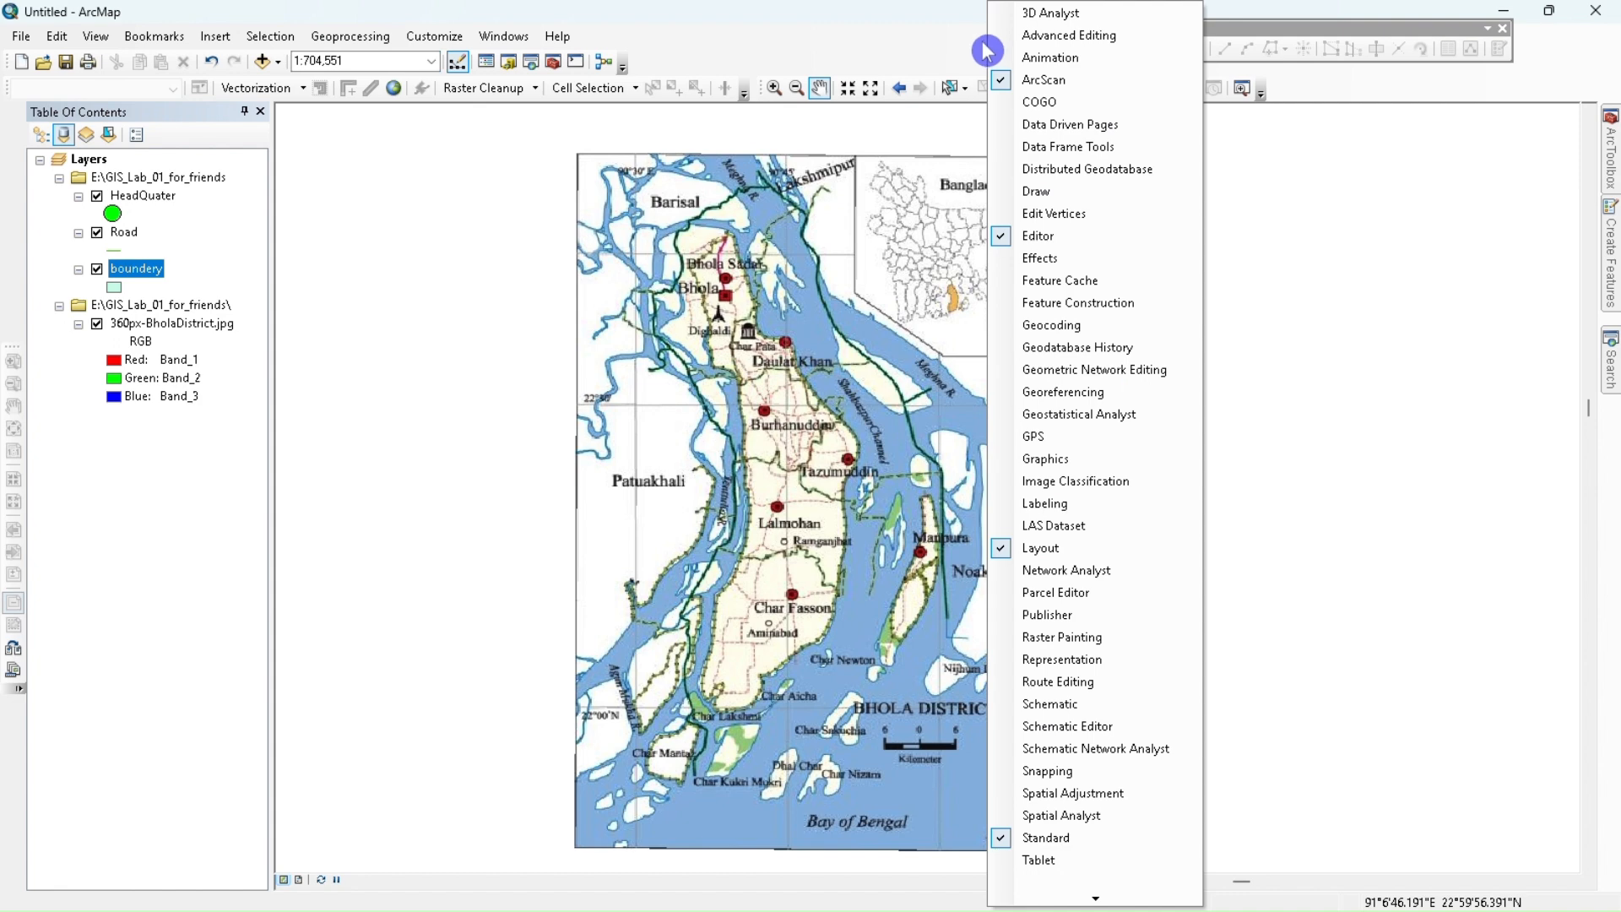
click(986, 51)
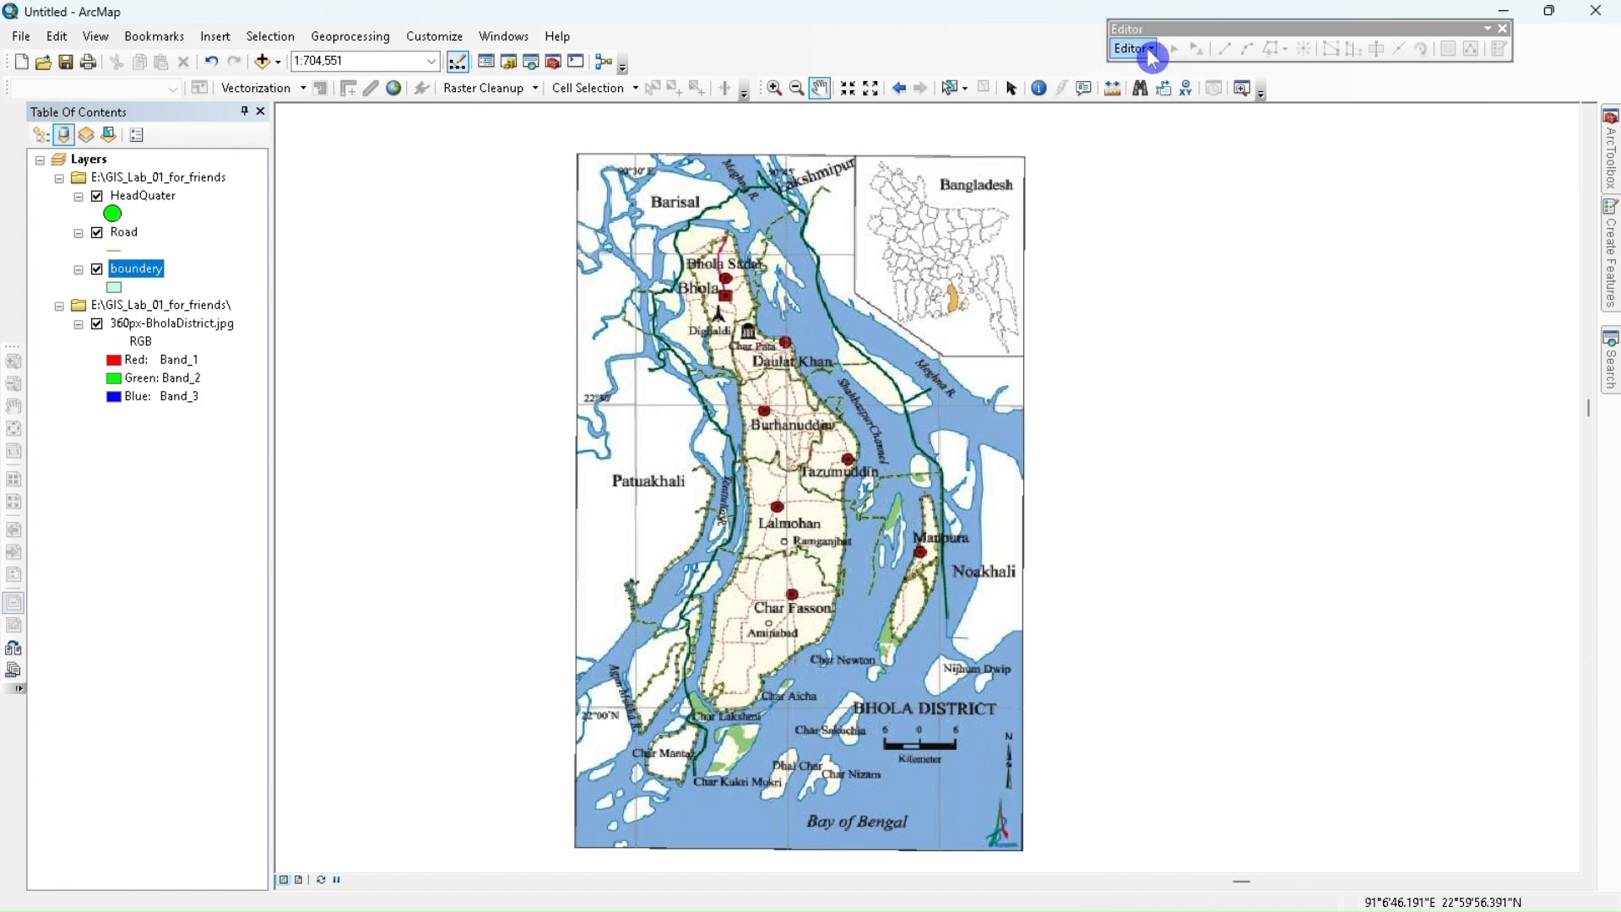
- Start an edit session and show the Create Features templates, enlarging the construction tools area
click(1153, 51)
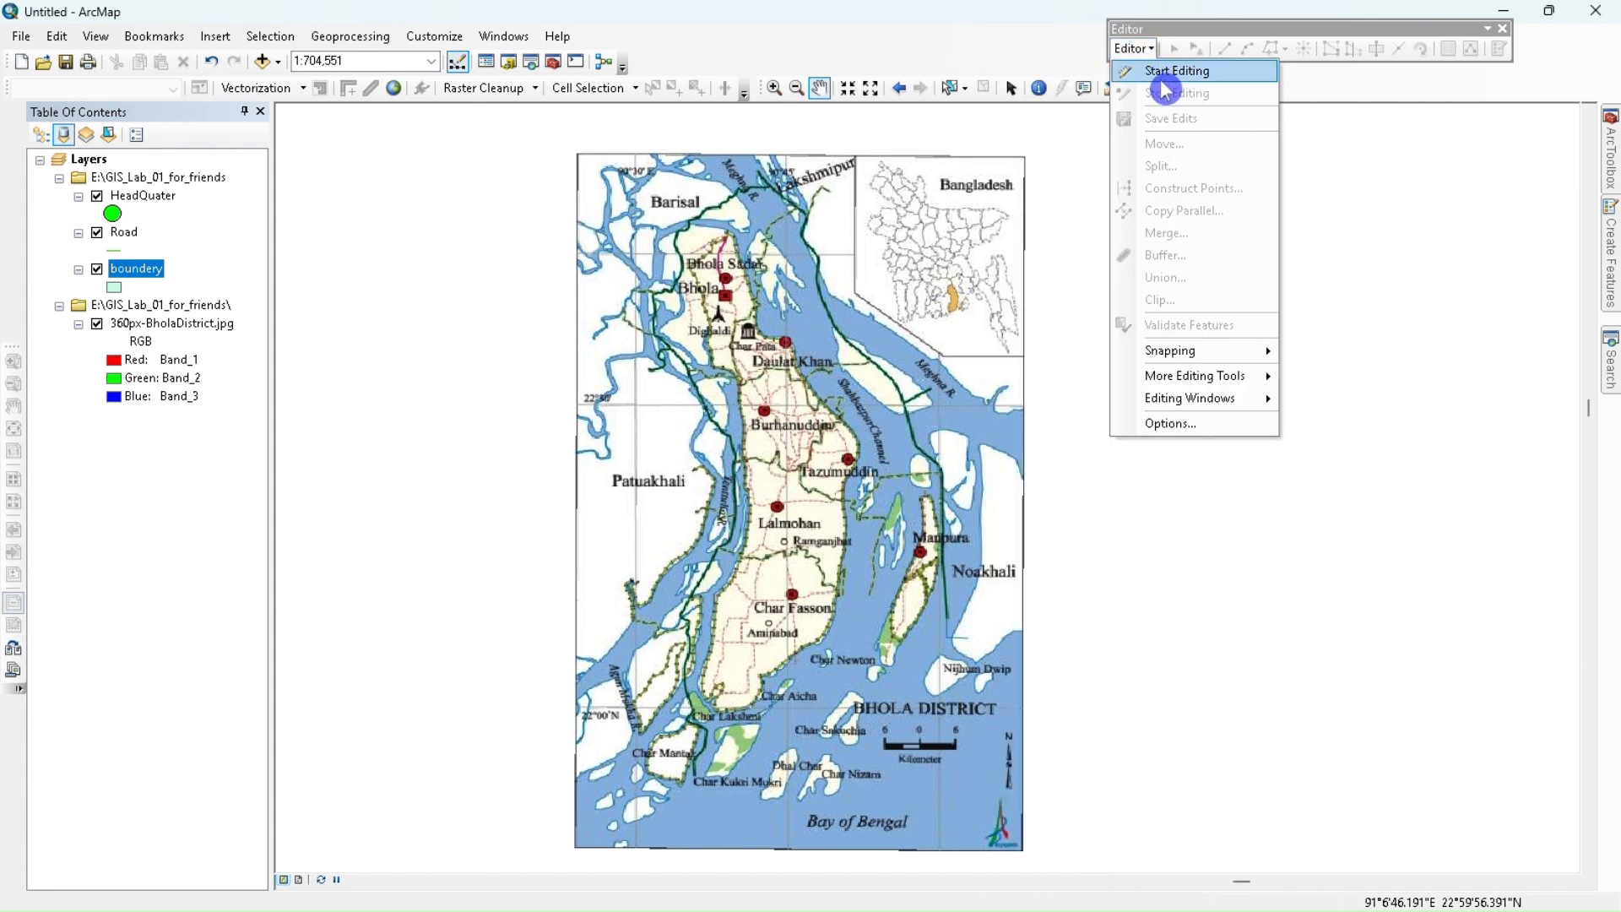
click(1153, 52)
click(1136, 52)
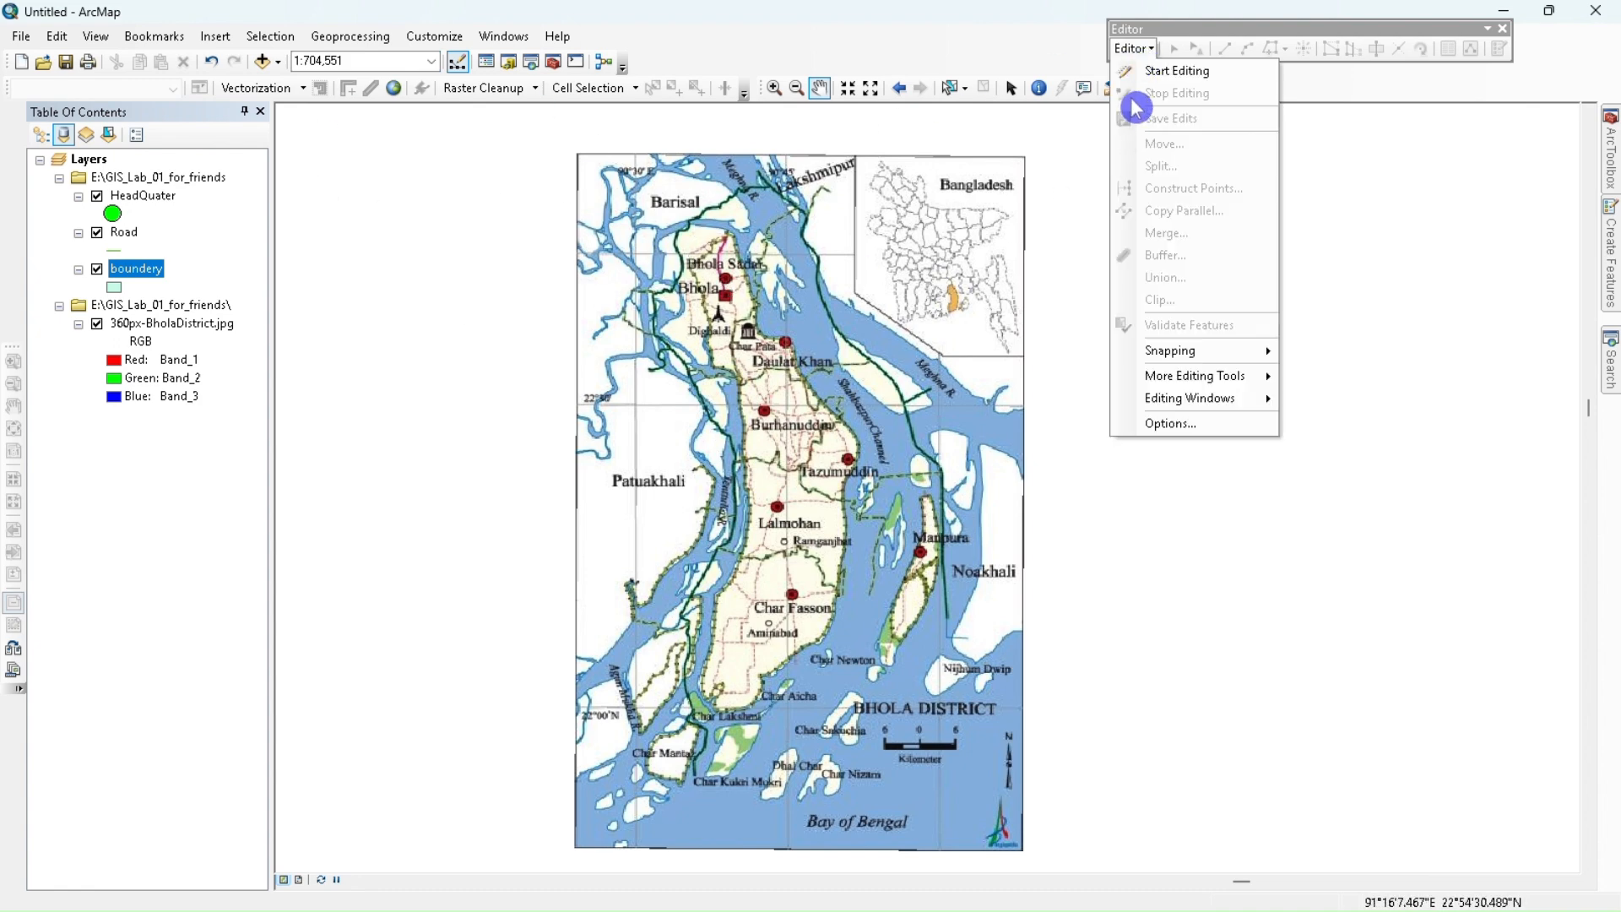
click(1152, 76)
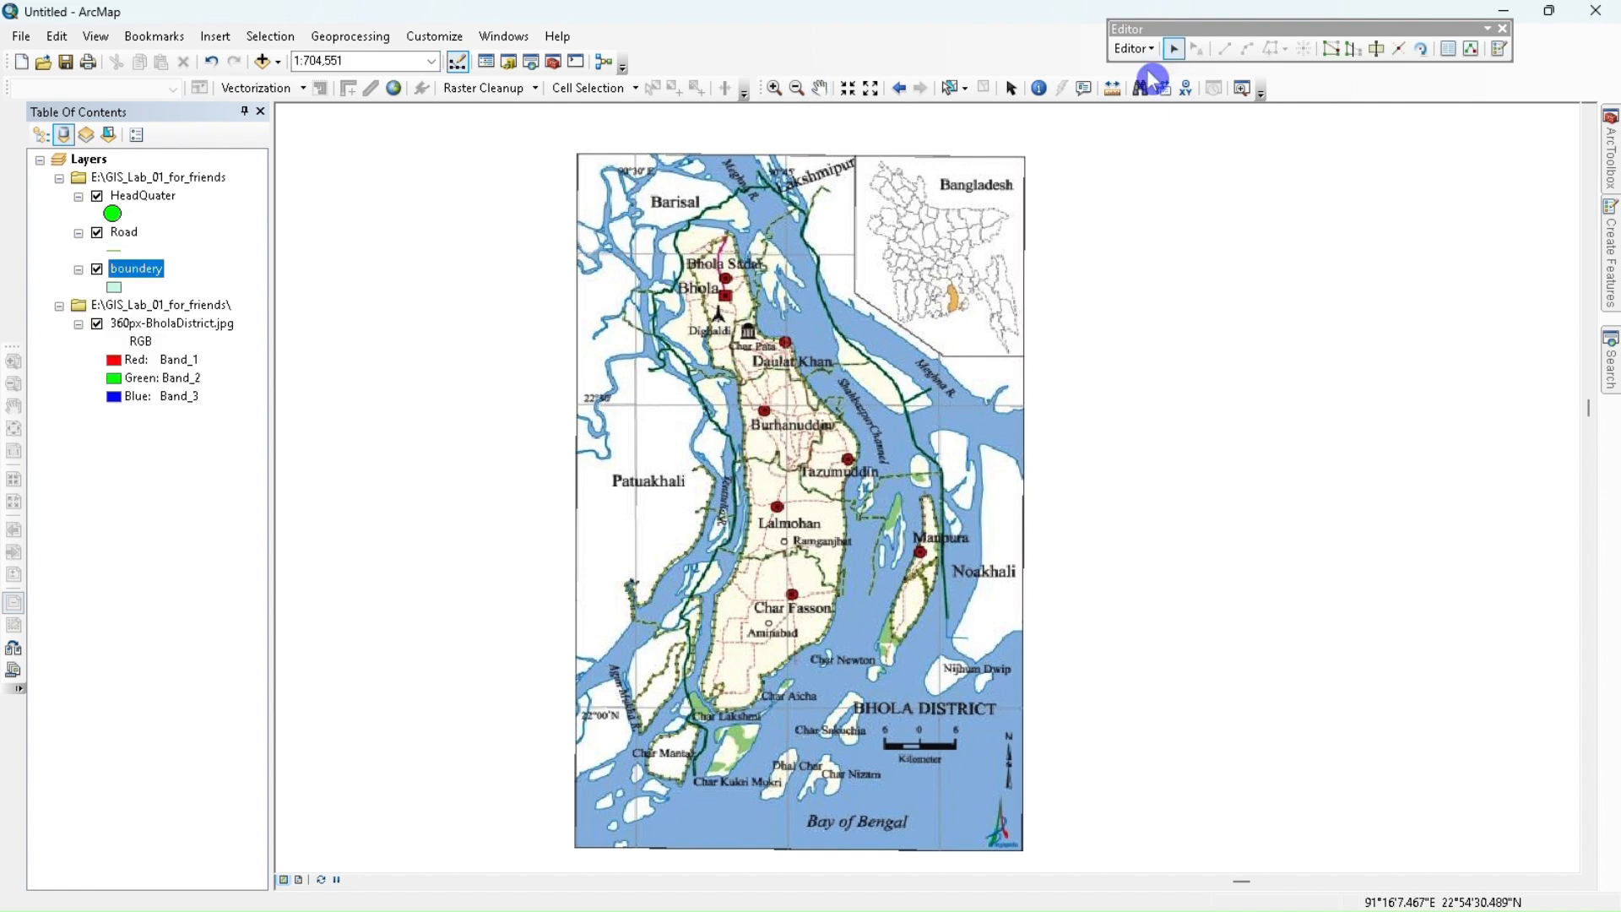
click(1507, 51)
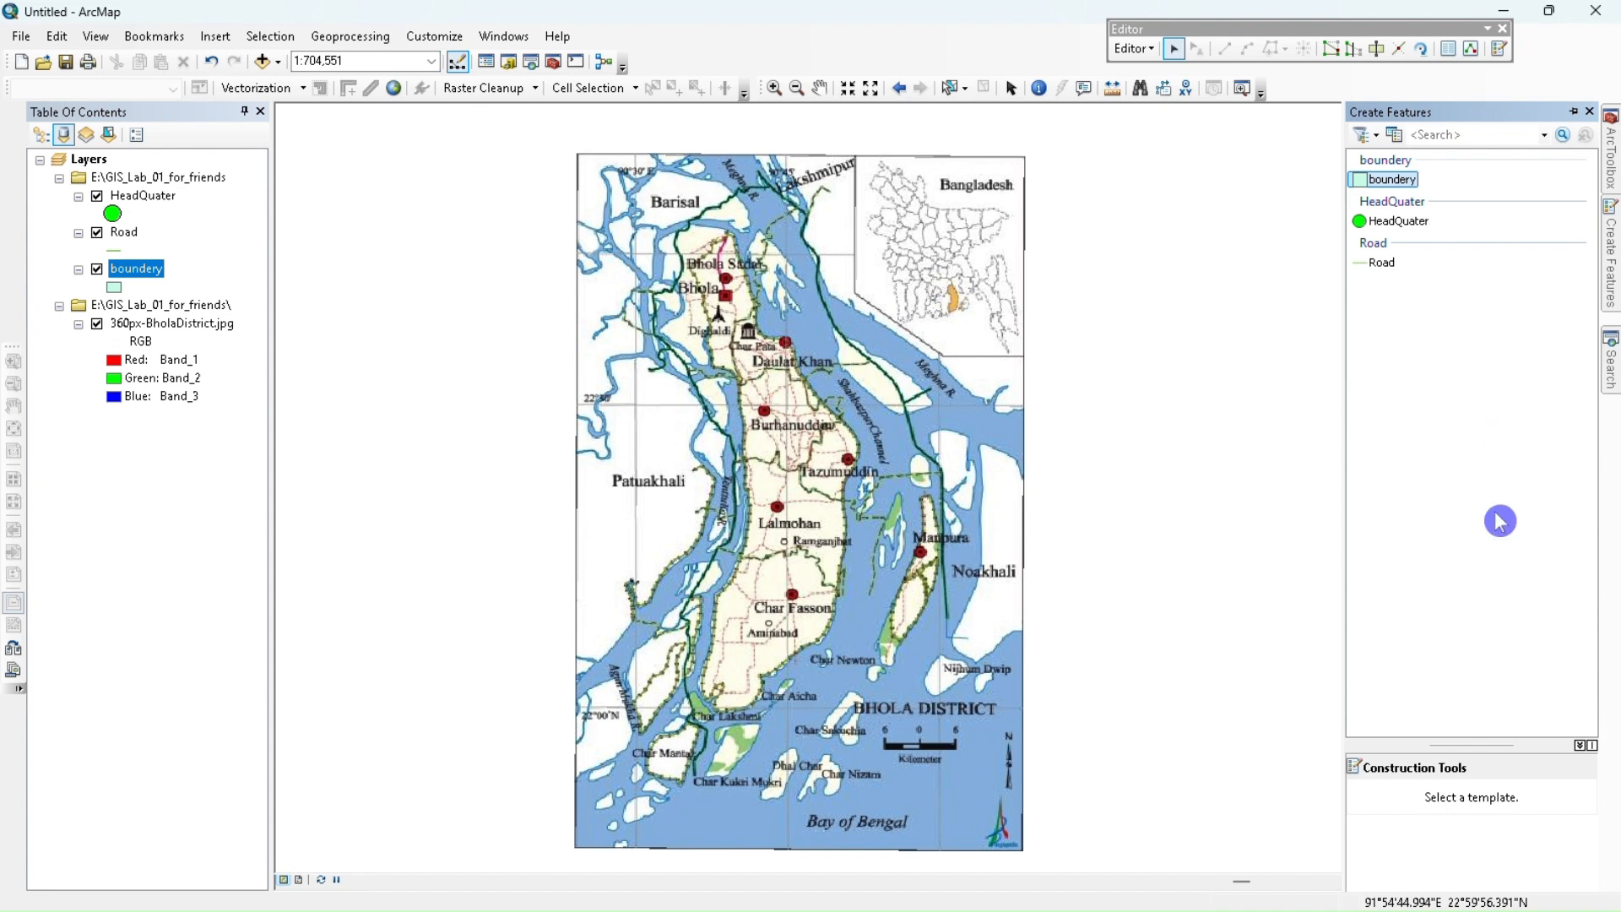
drag(1478, 747, 1469, 517)
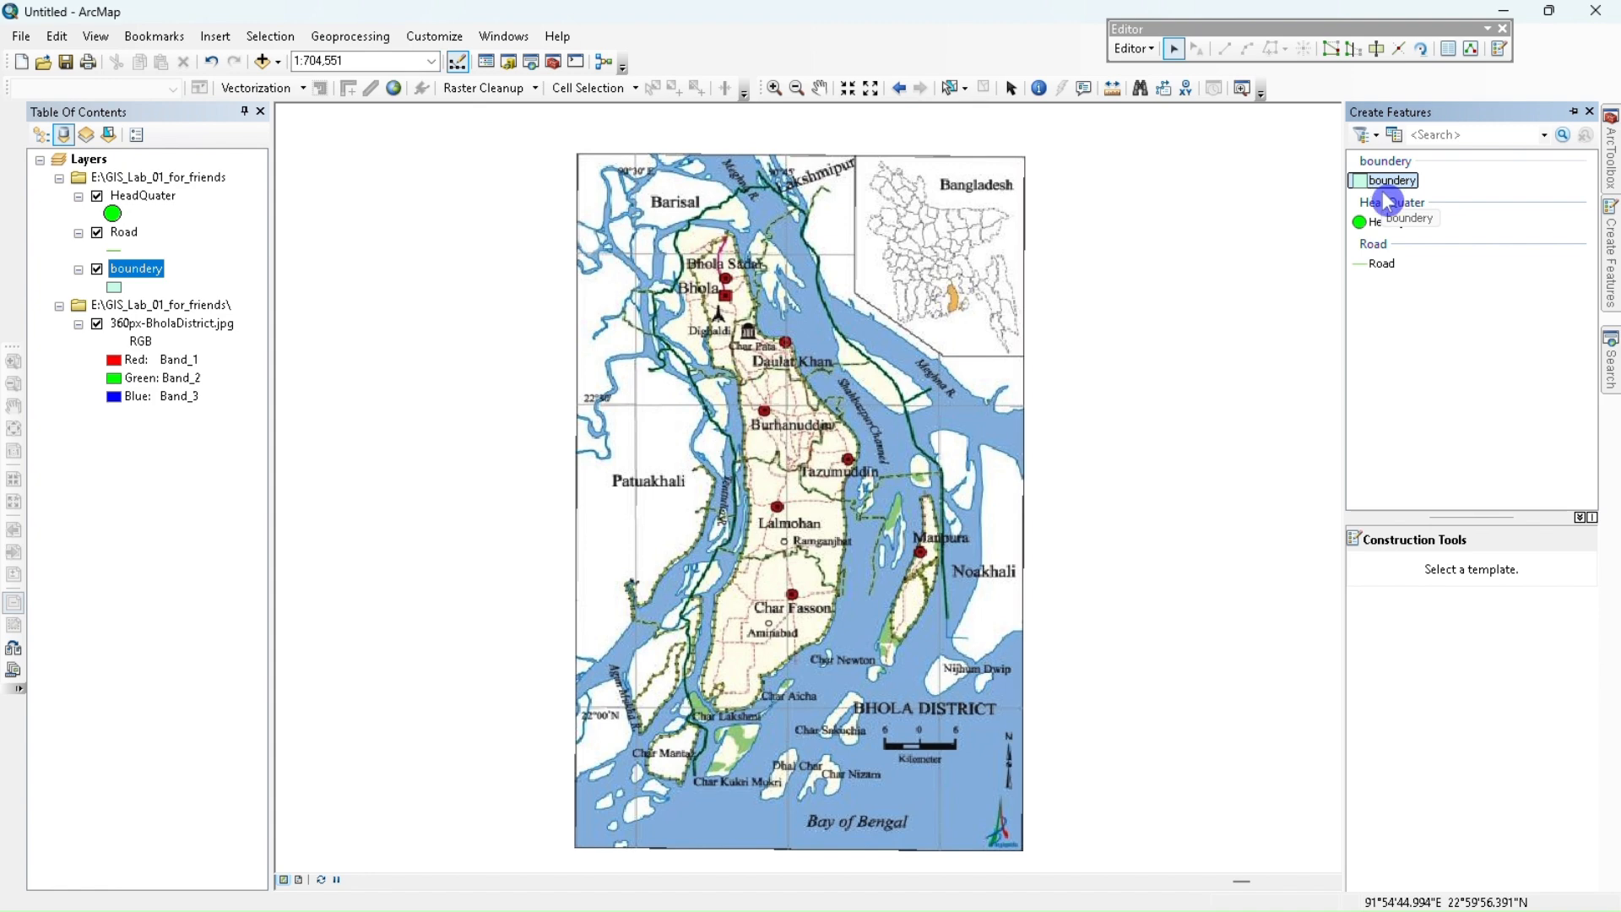
- Place HeadQuater points on the Bhola Sadar, Bhola, Daulat Khan and Burhanuddin markers of the scanned map
click(1395, 223)
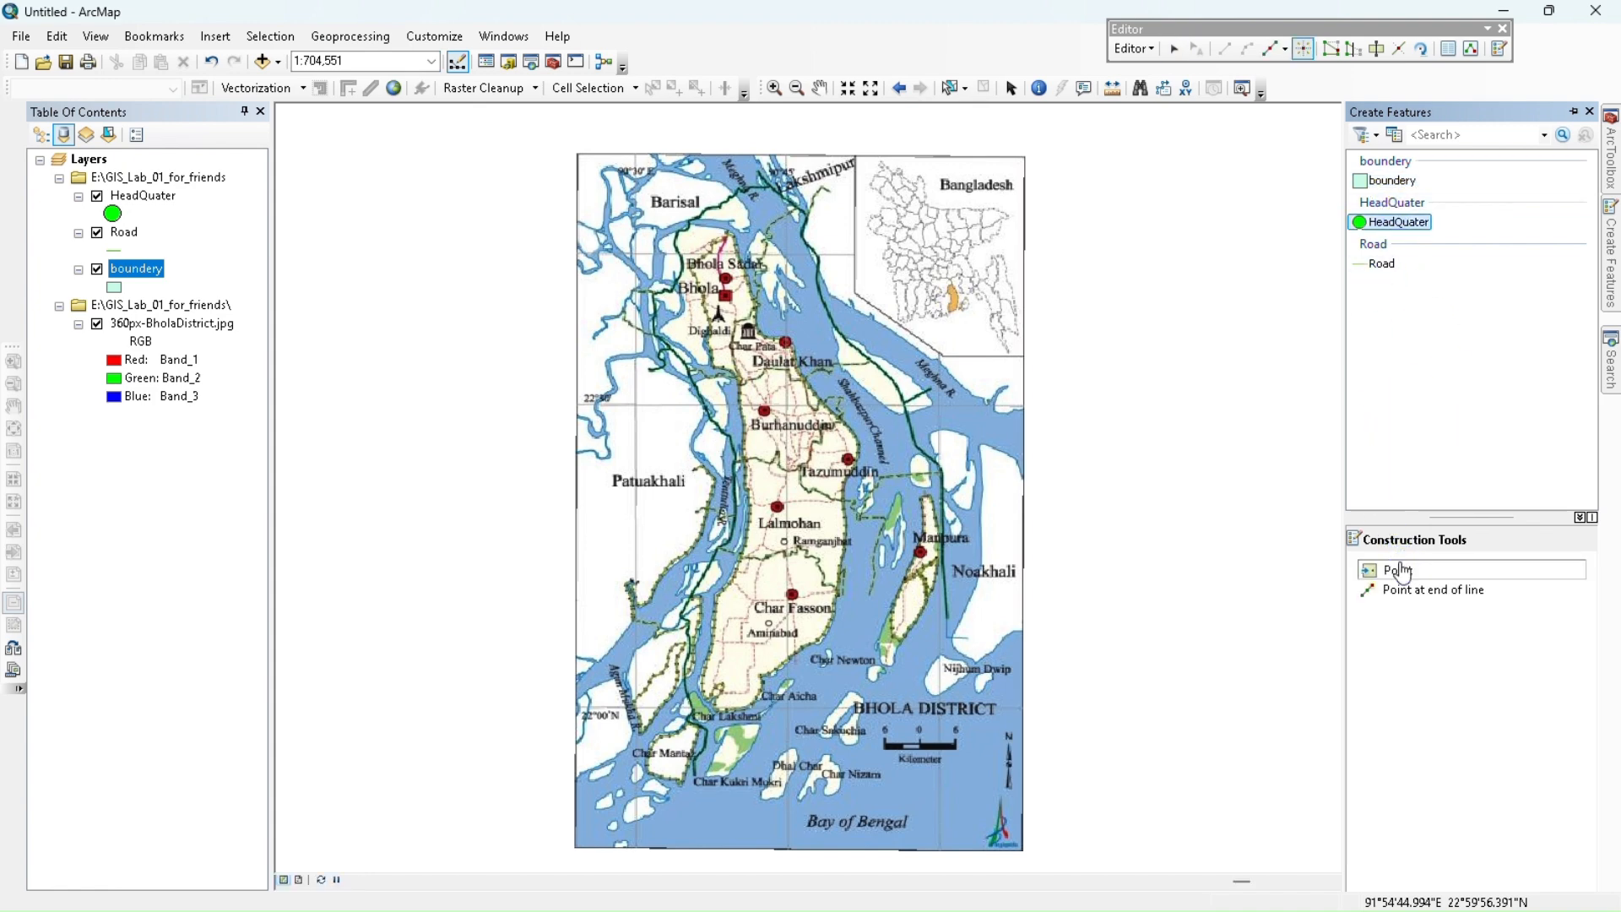
click(1368, 576)
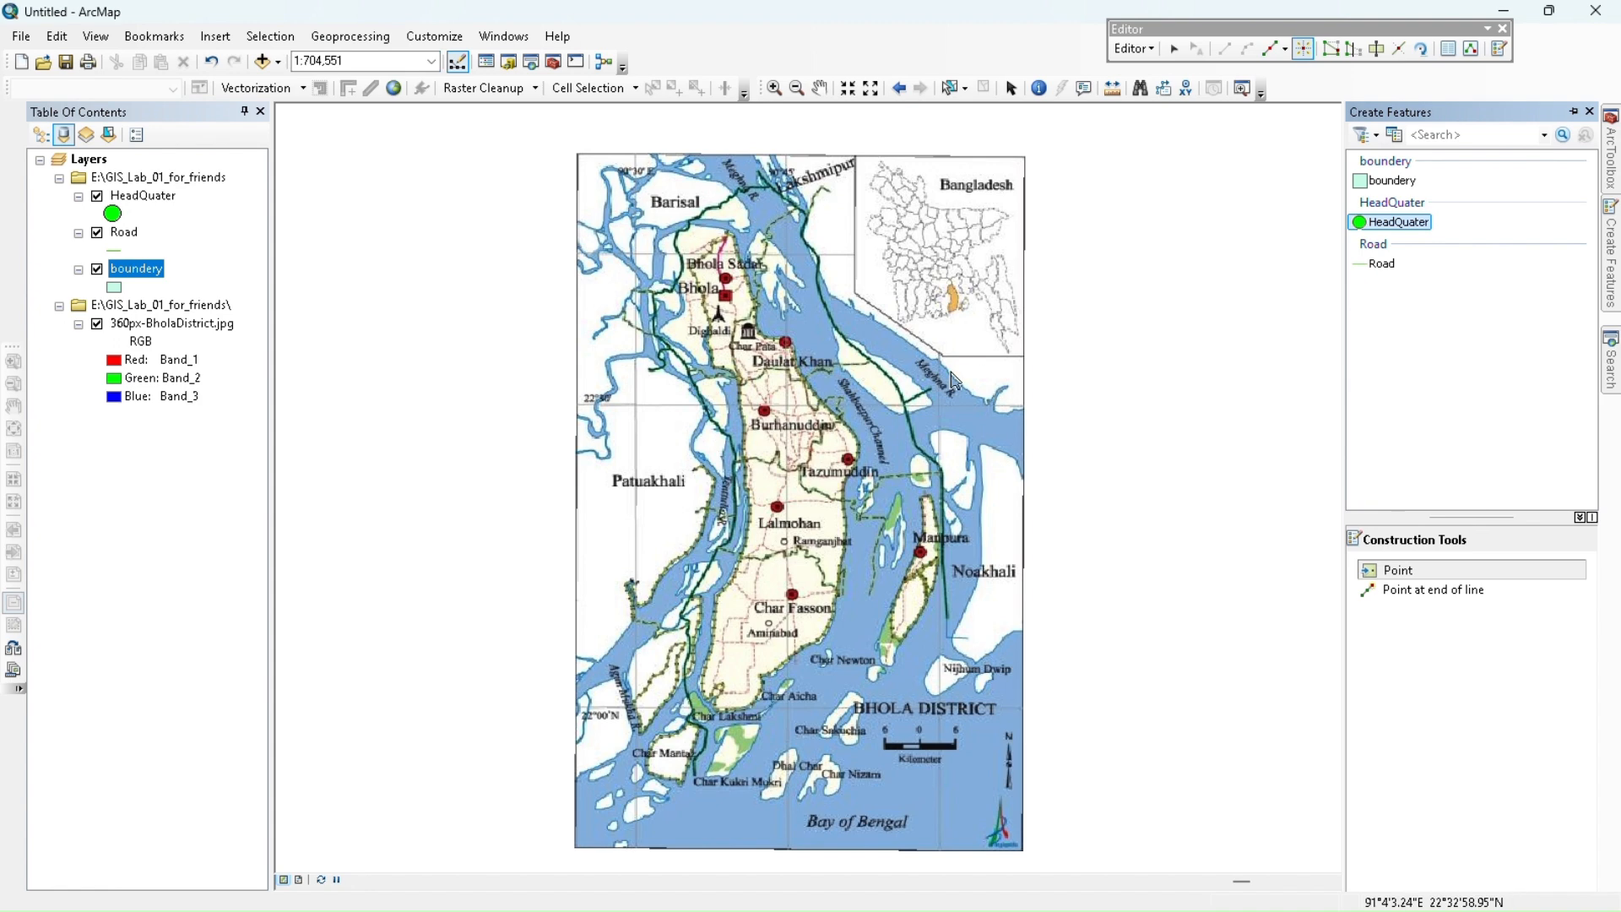
click(729, 277)
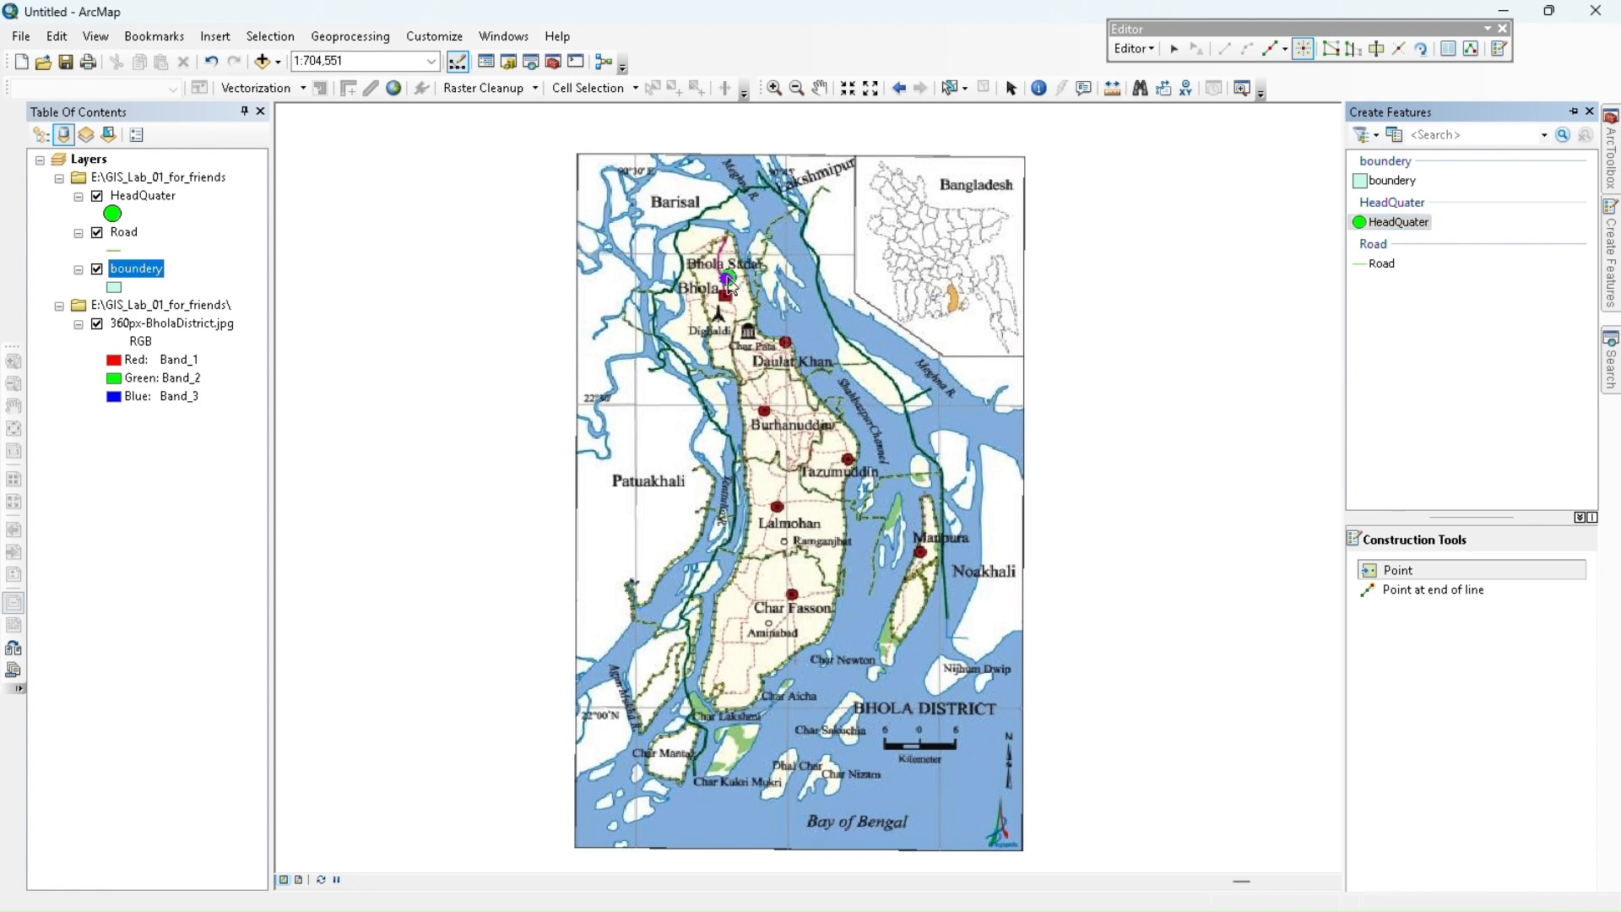
click(730, 293)
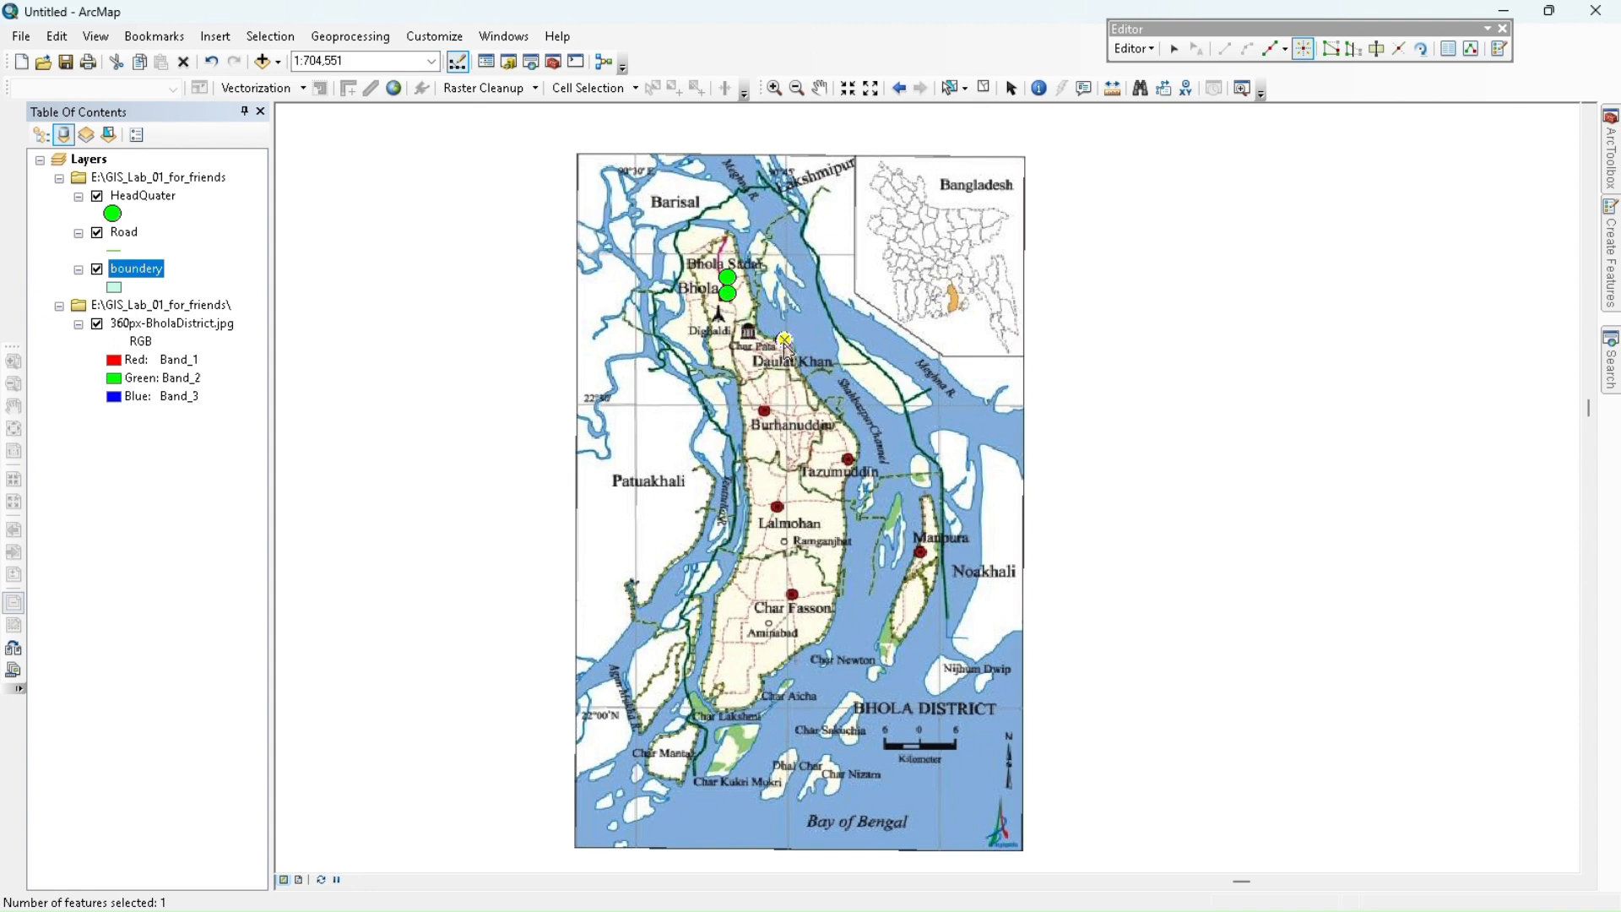
click(785, 339)
click(765, 413)
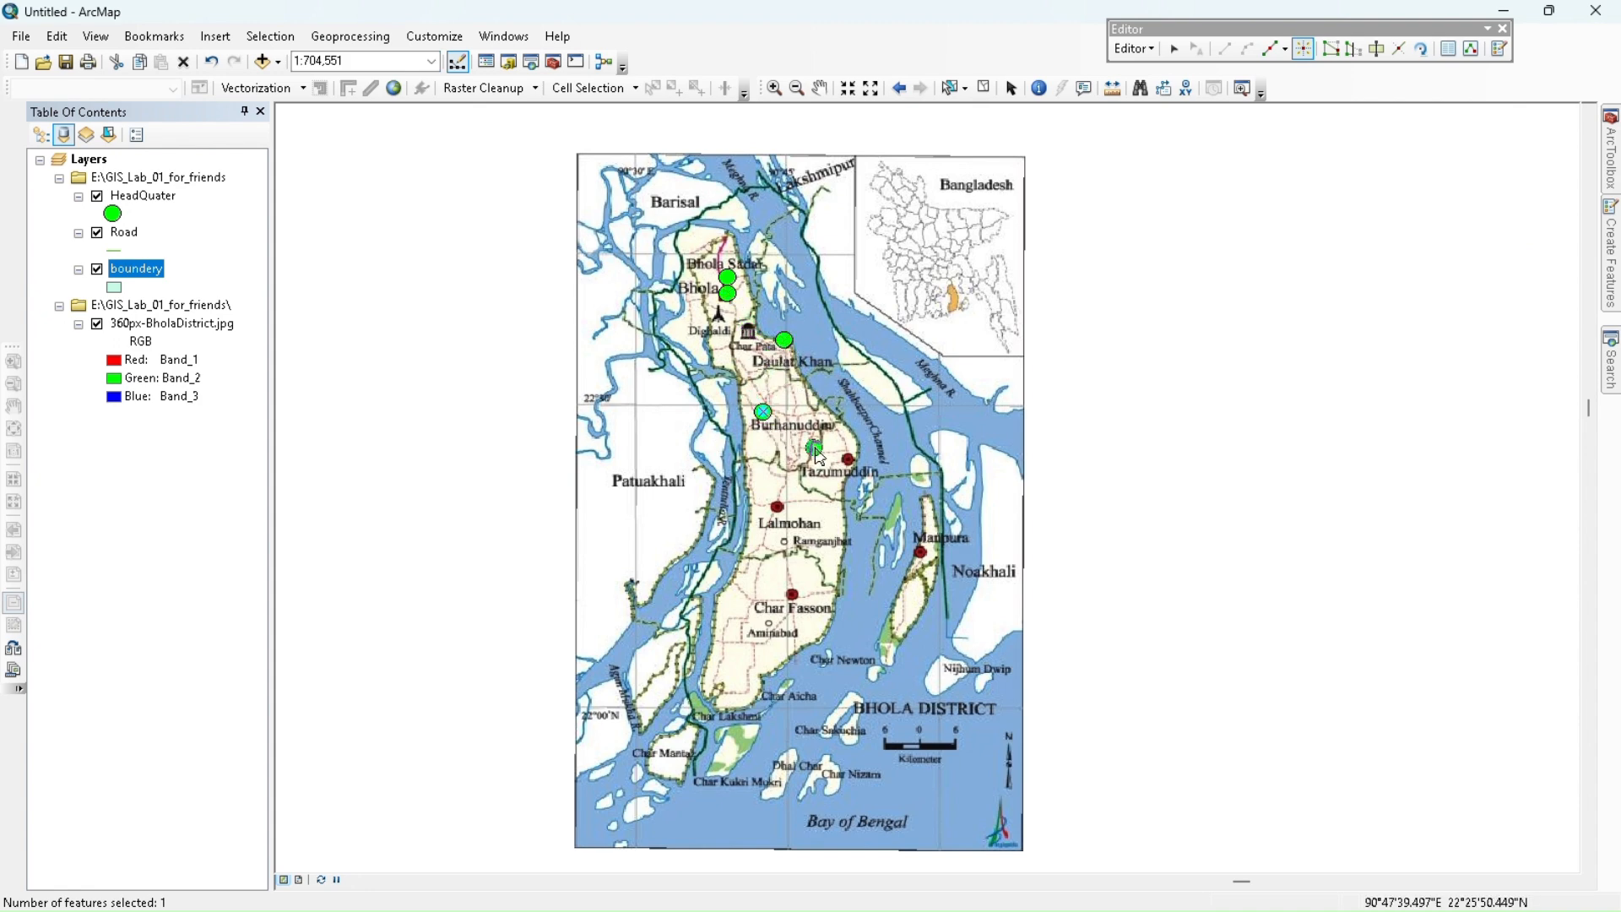
- Add HeadQuater points on the Tazumuddin, Lalmohan, Char Fasson and Manpura markers, and save the edits
click(847, 461)
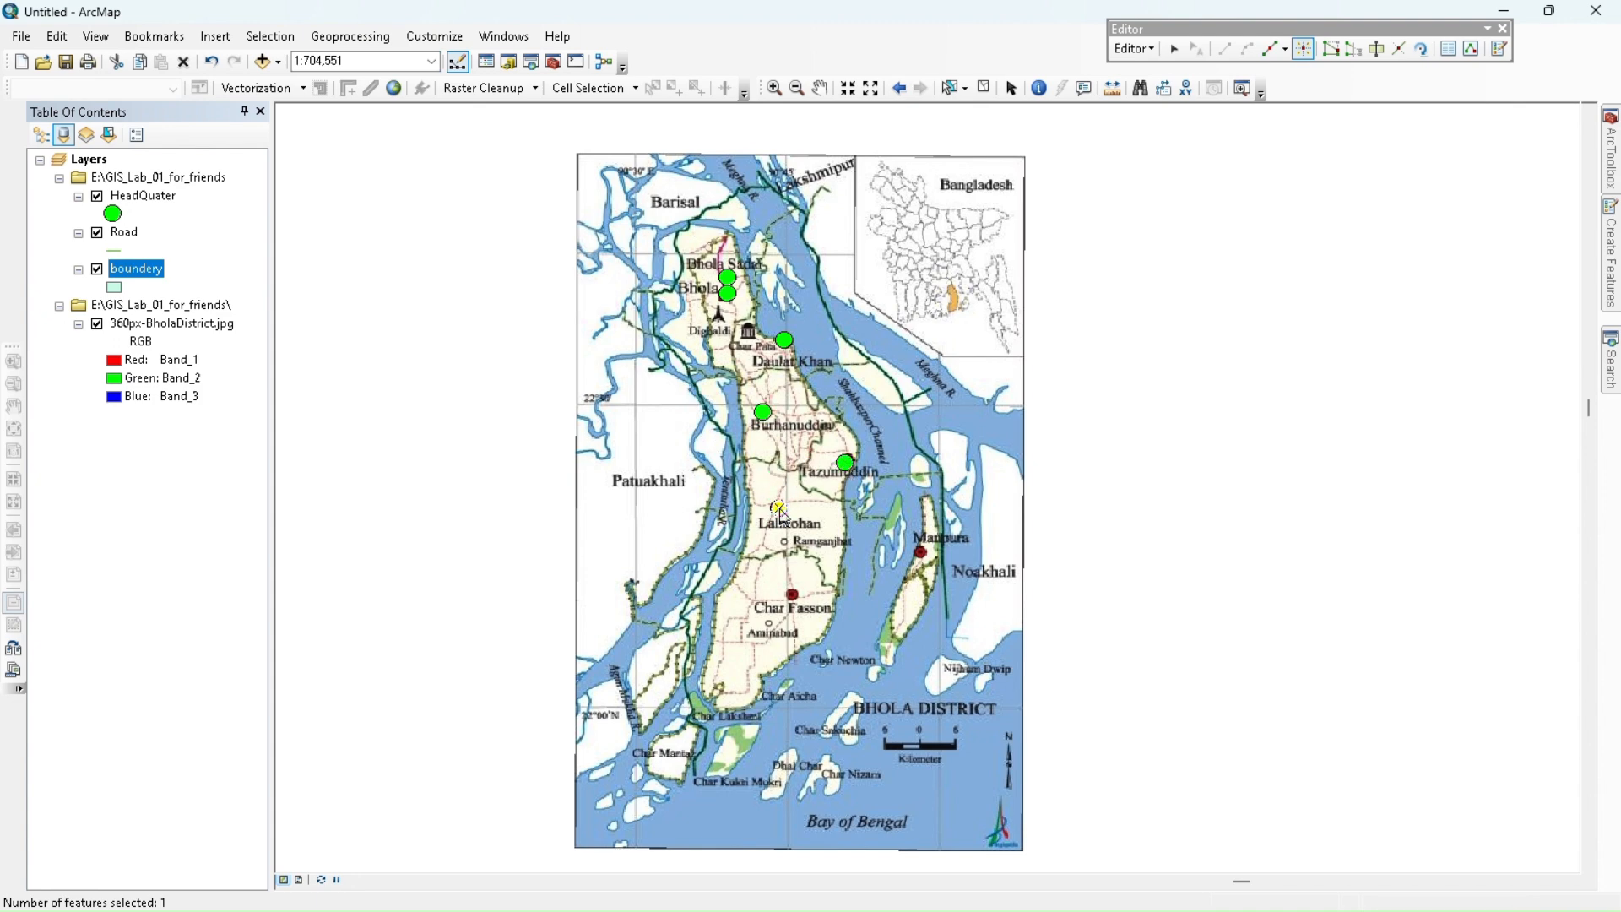
click(780, 509)
click(795, 595)
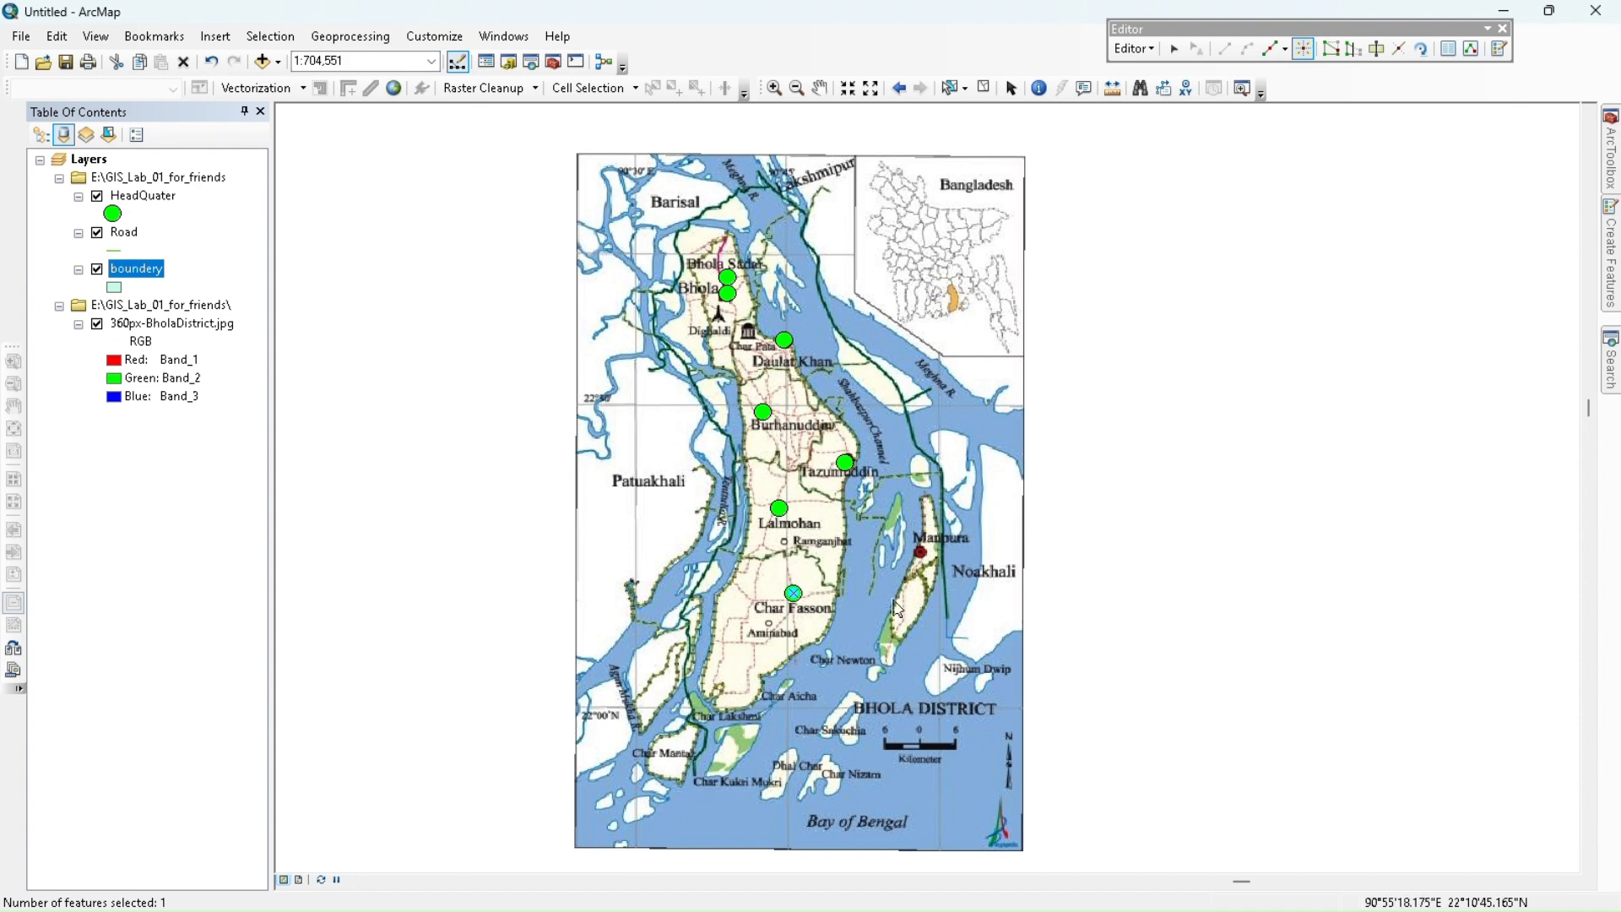
click(924, 554)
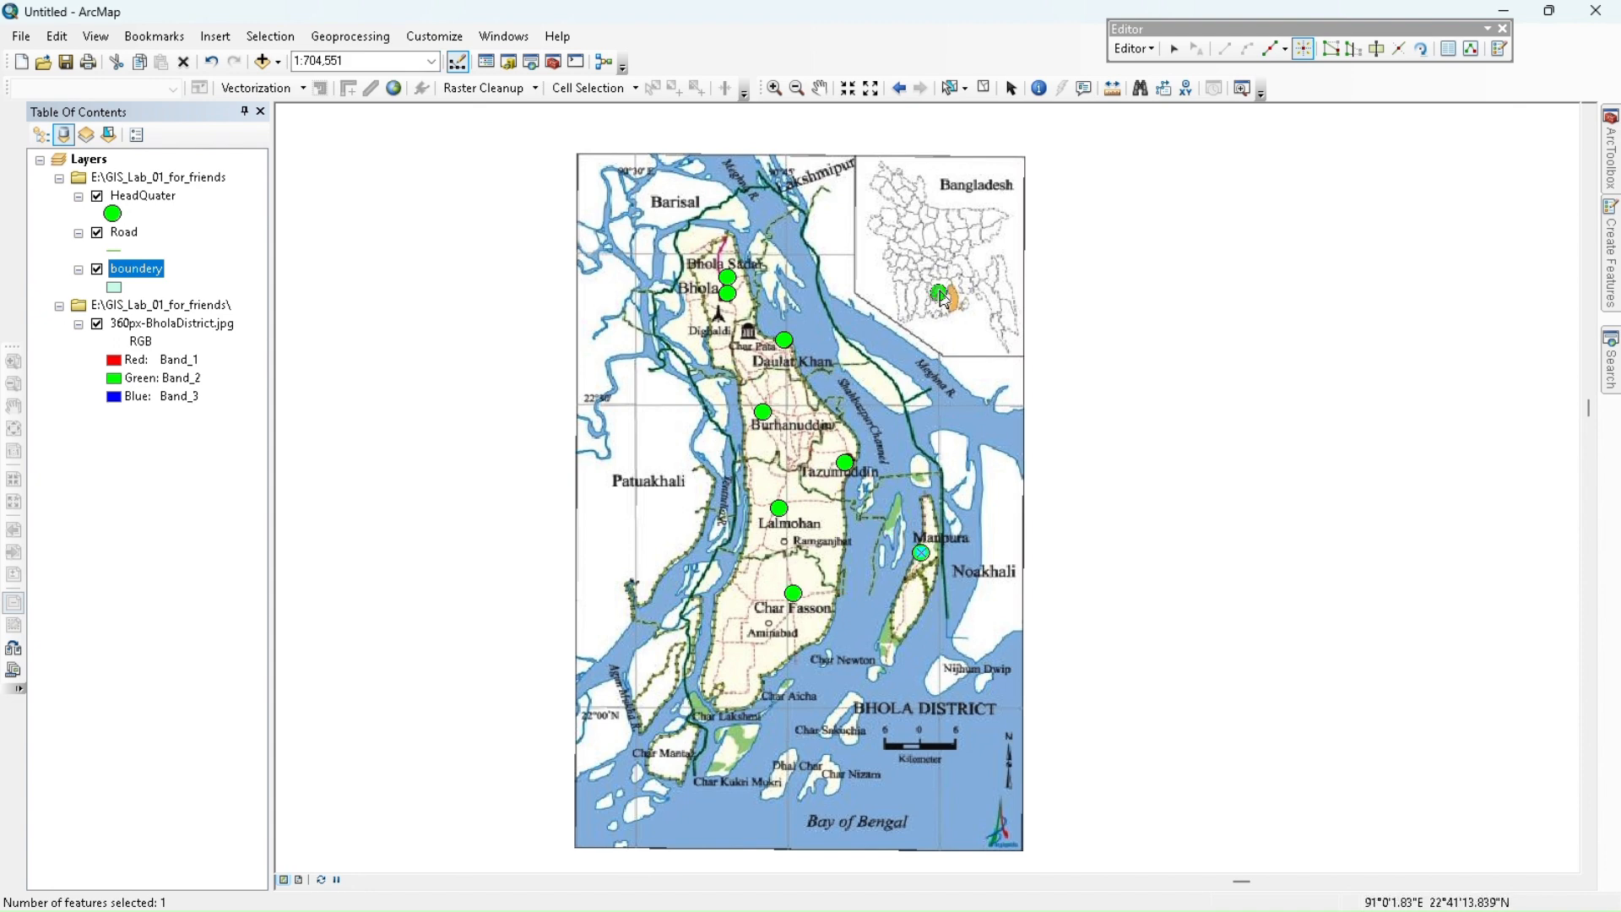
click(1134, 49)
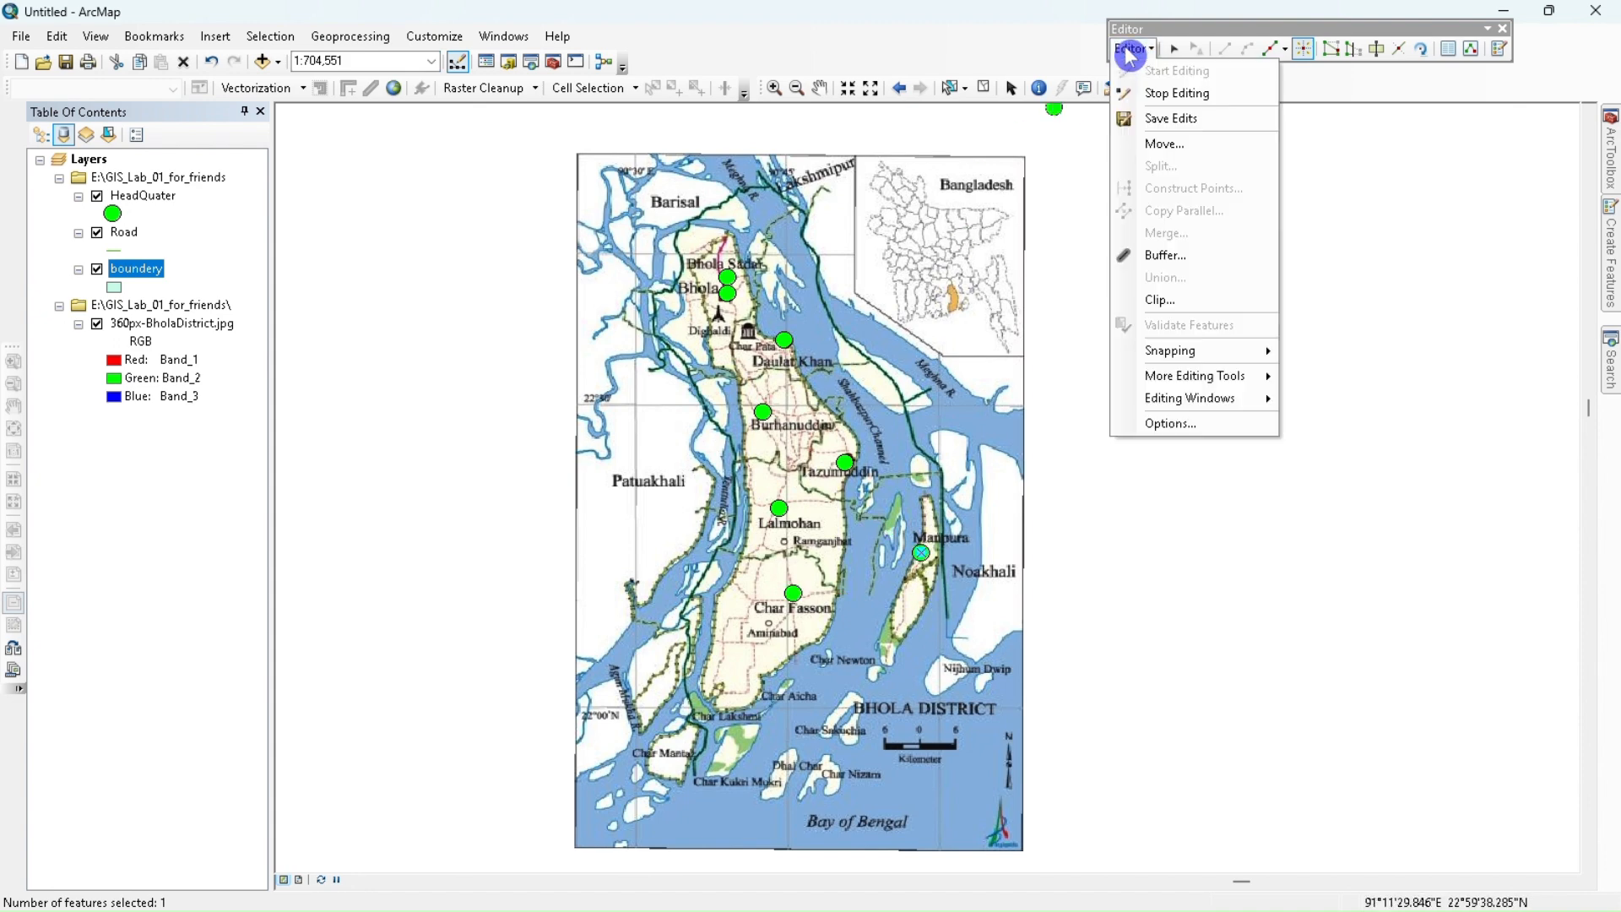
click(1165, 122)
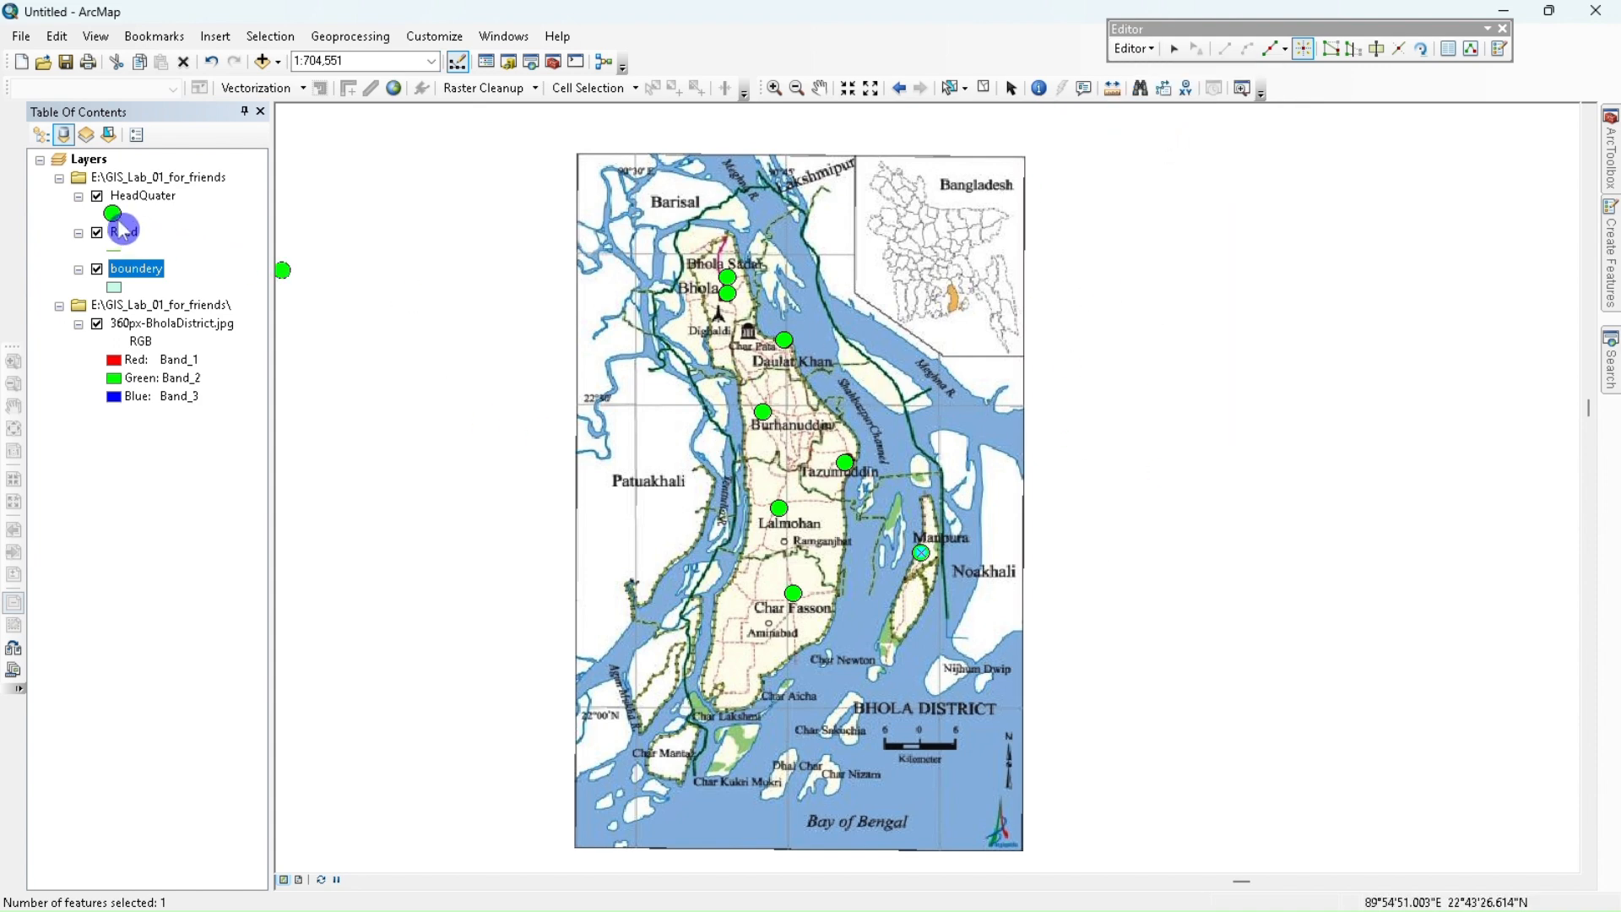
- Start a Road line south of Patuakhali and trace it east to Ramganjbat, northeast to the coast above Tazumuddin
mouse_move(1610, 213)
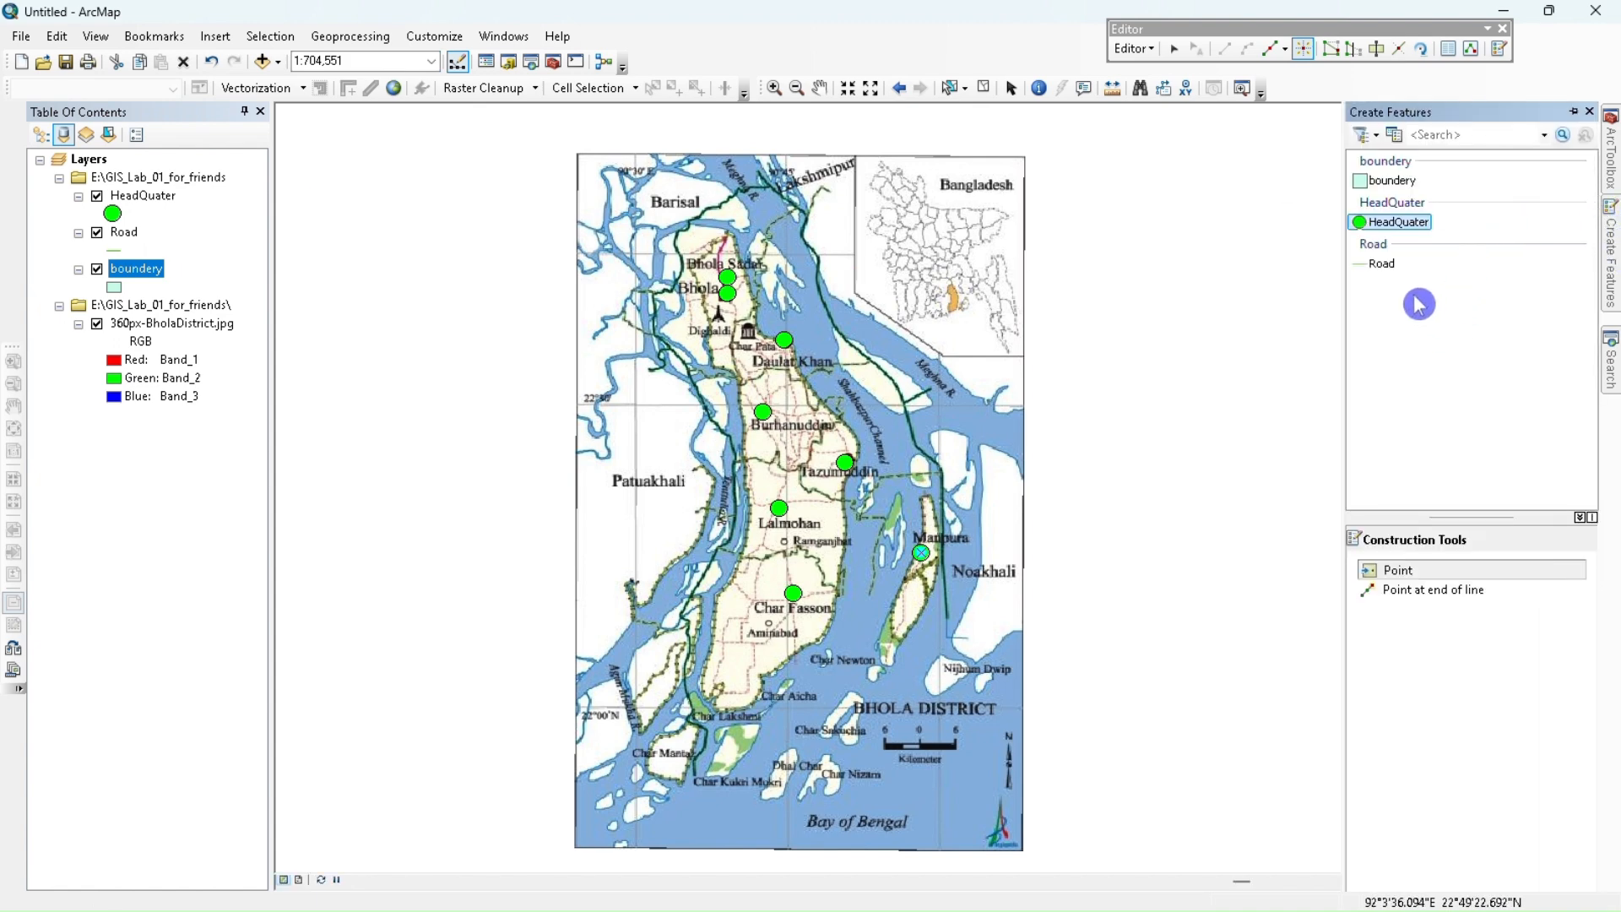
click(1377, 266)
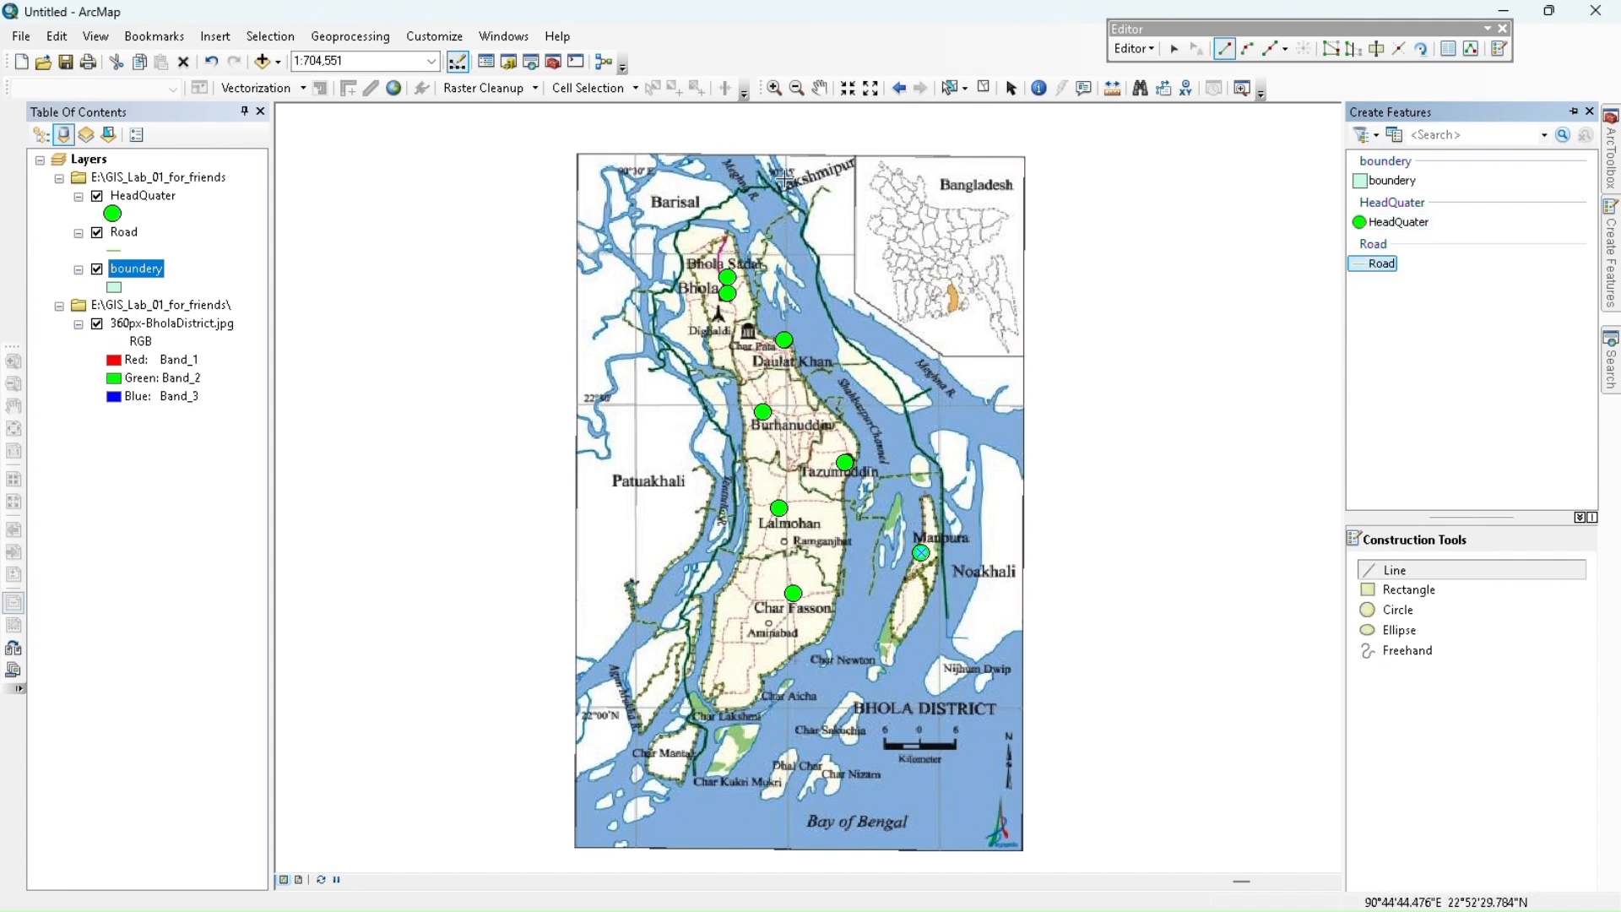
click(631, 555)
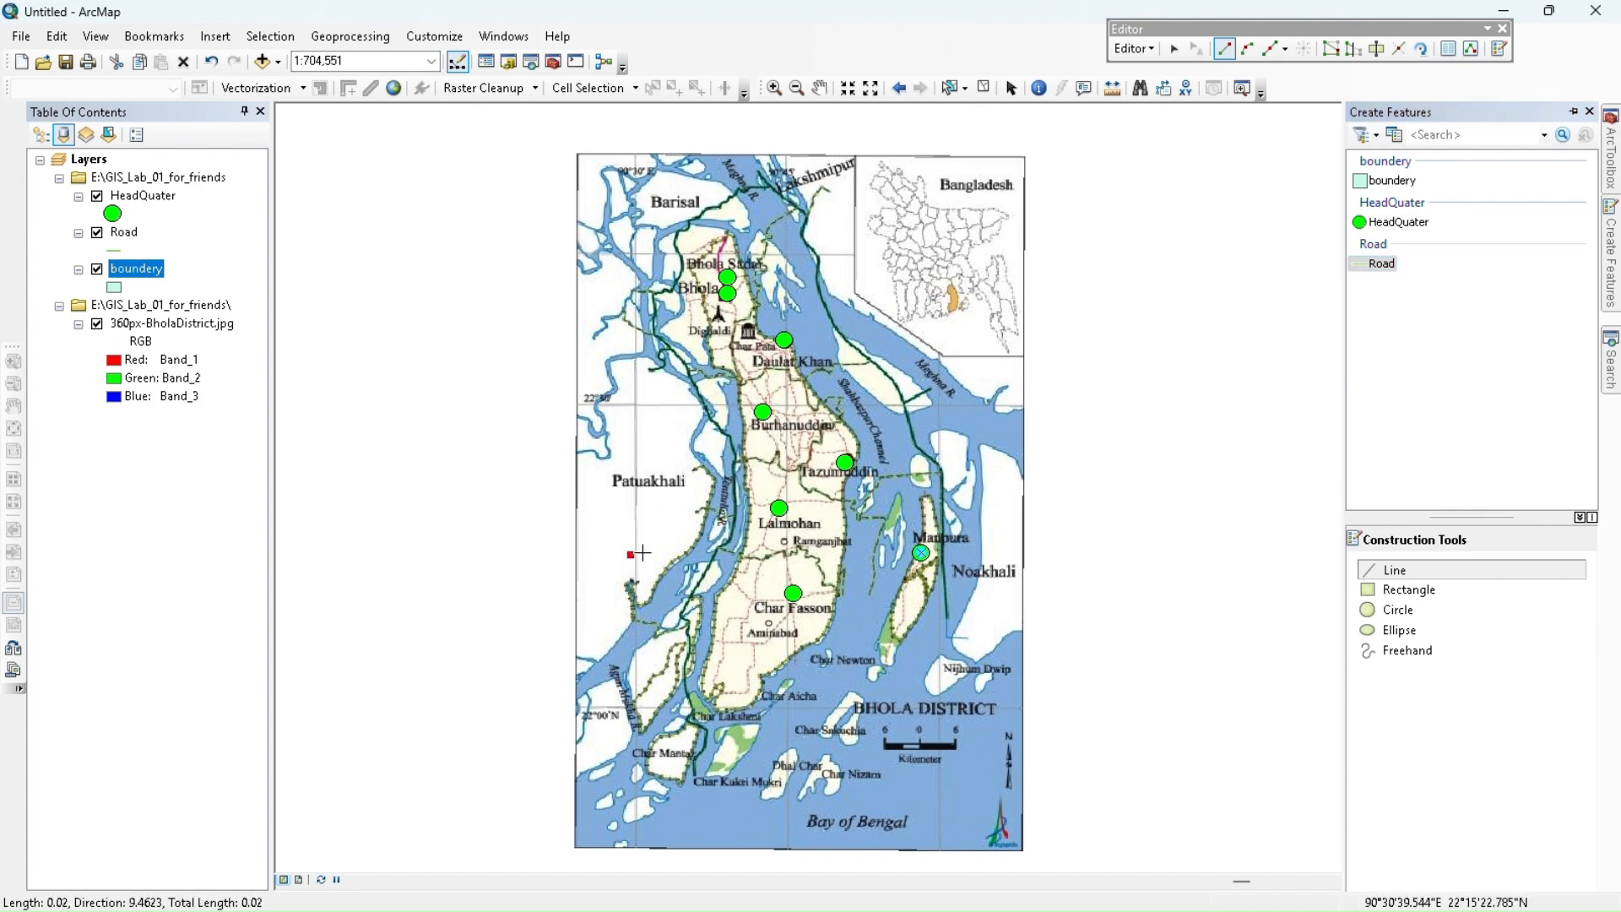
click(692, 555)
click(739, 562)
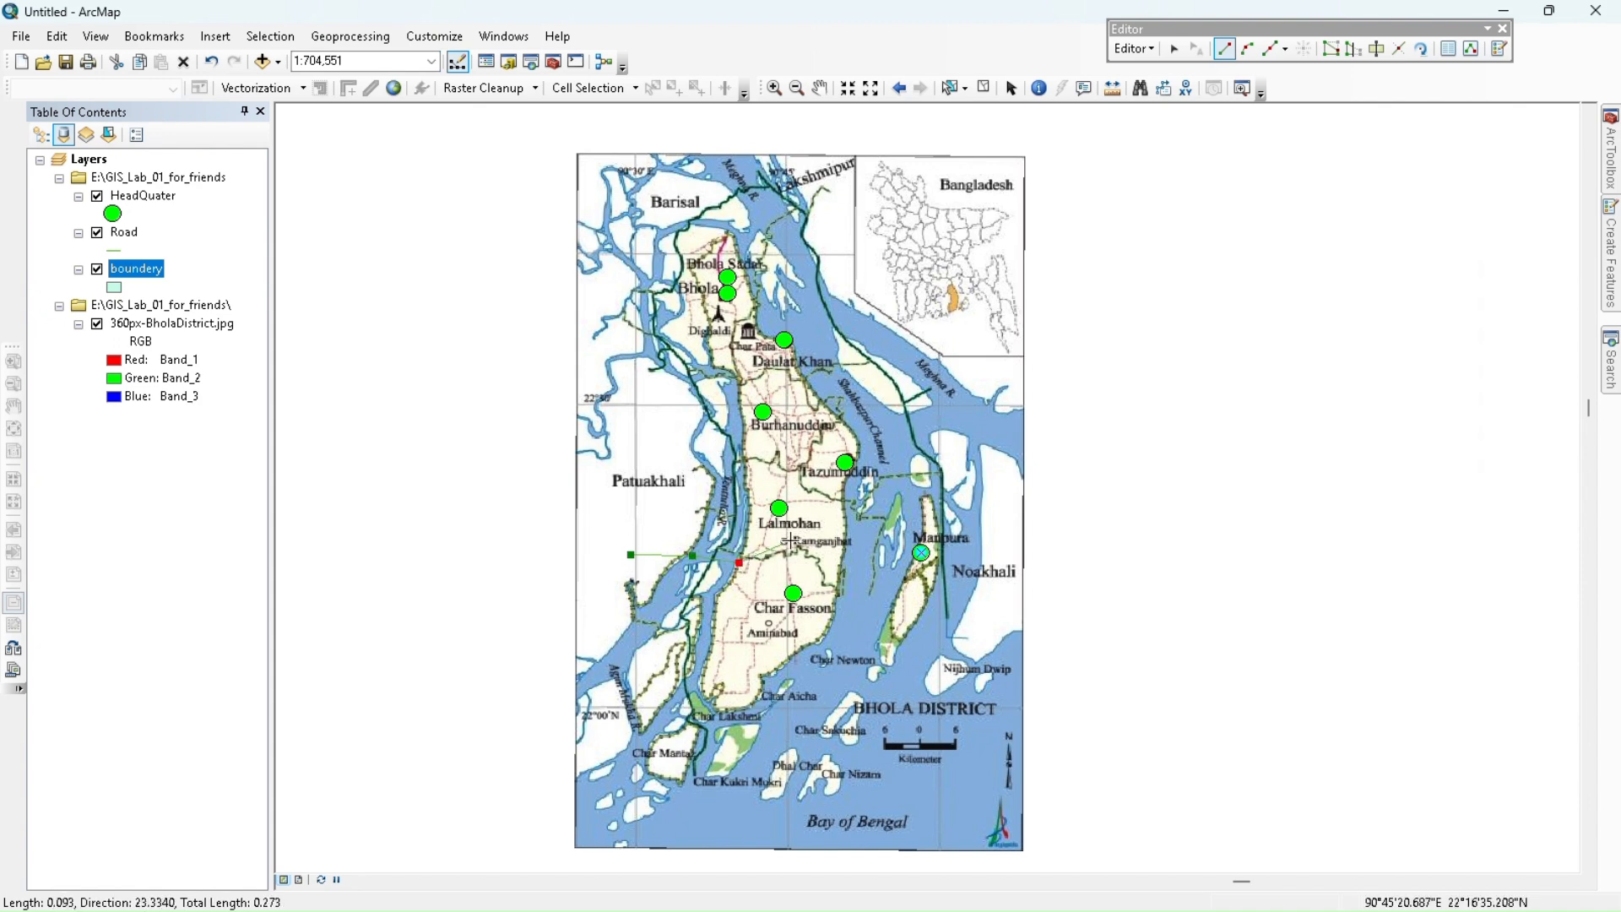
click(790, 541)
click(800, 495)
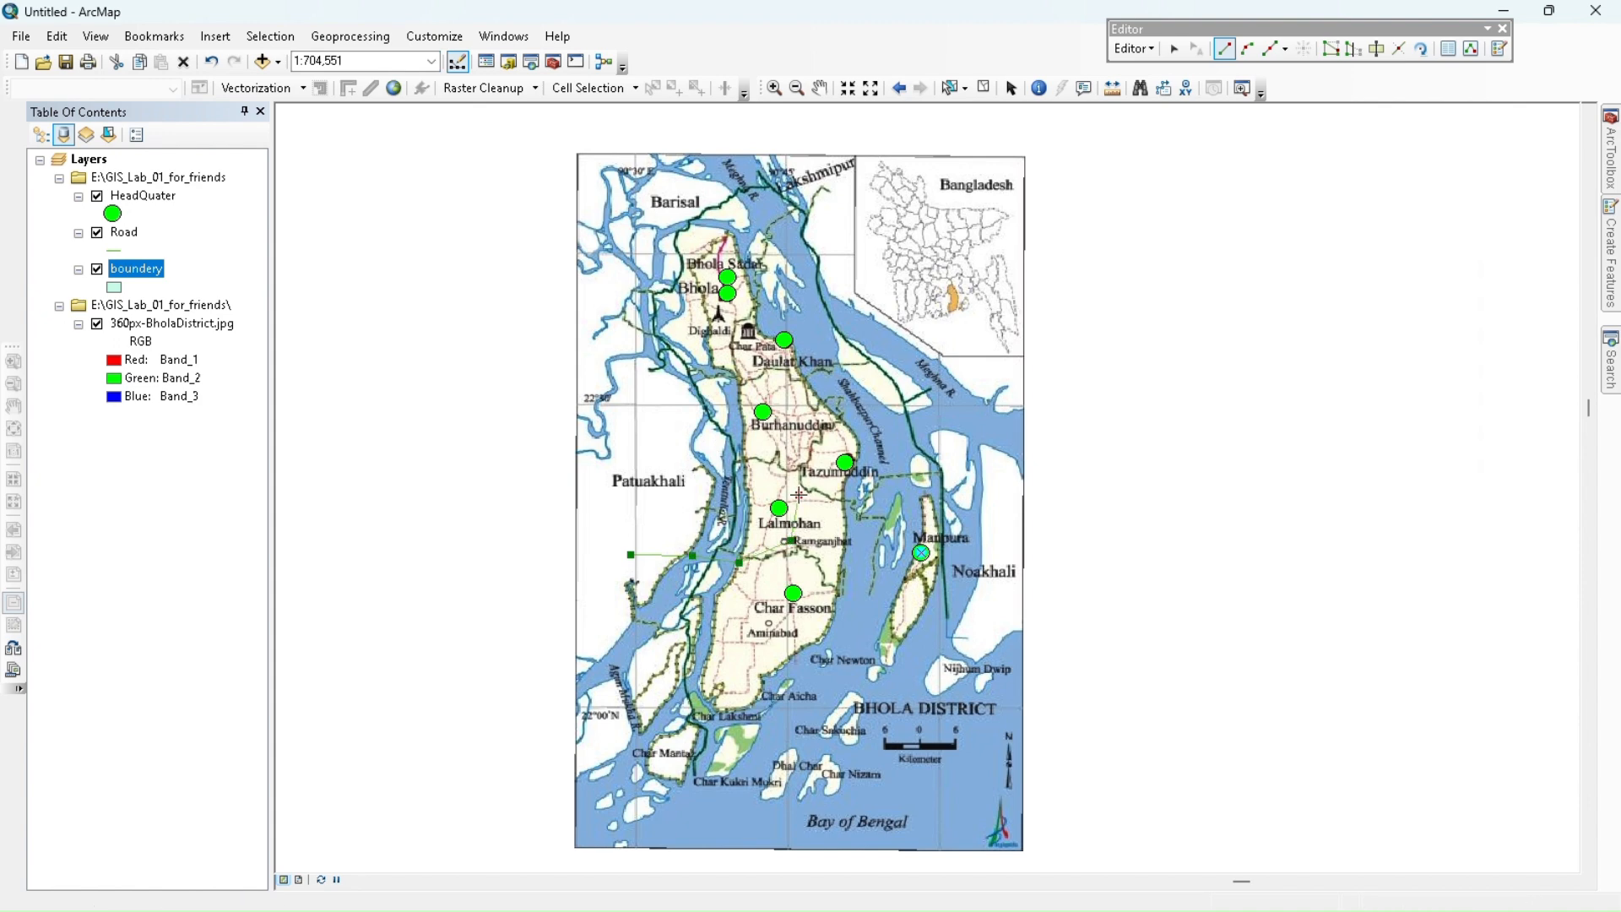
click(818, 450)
click(840, 412)
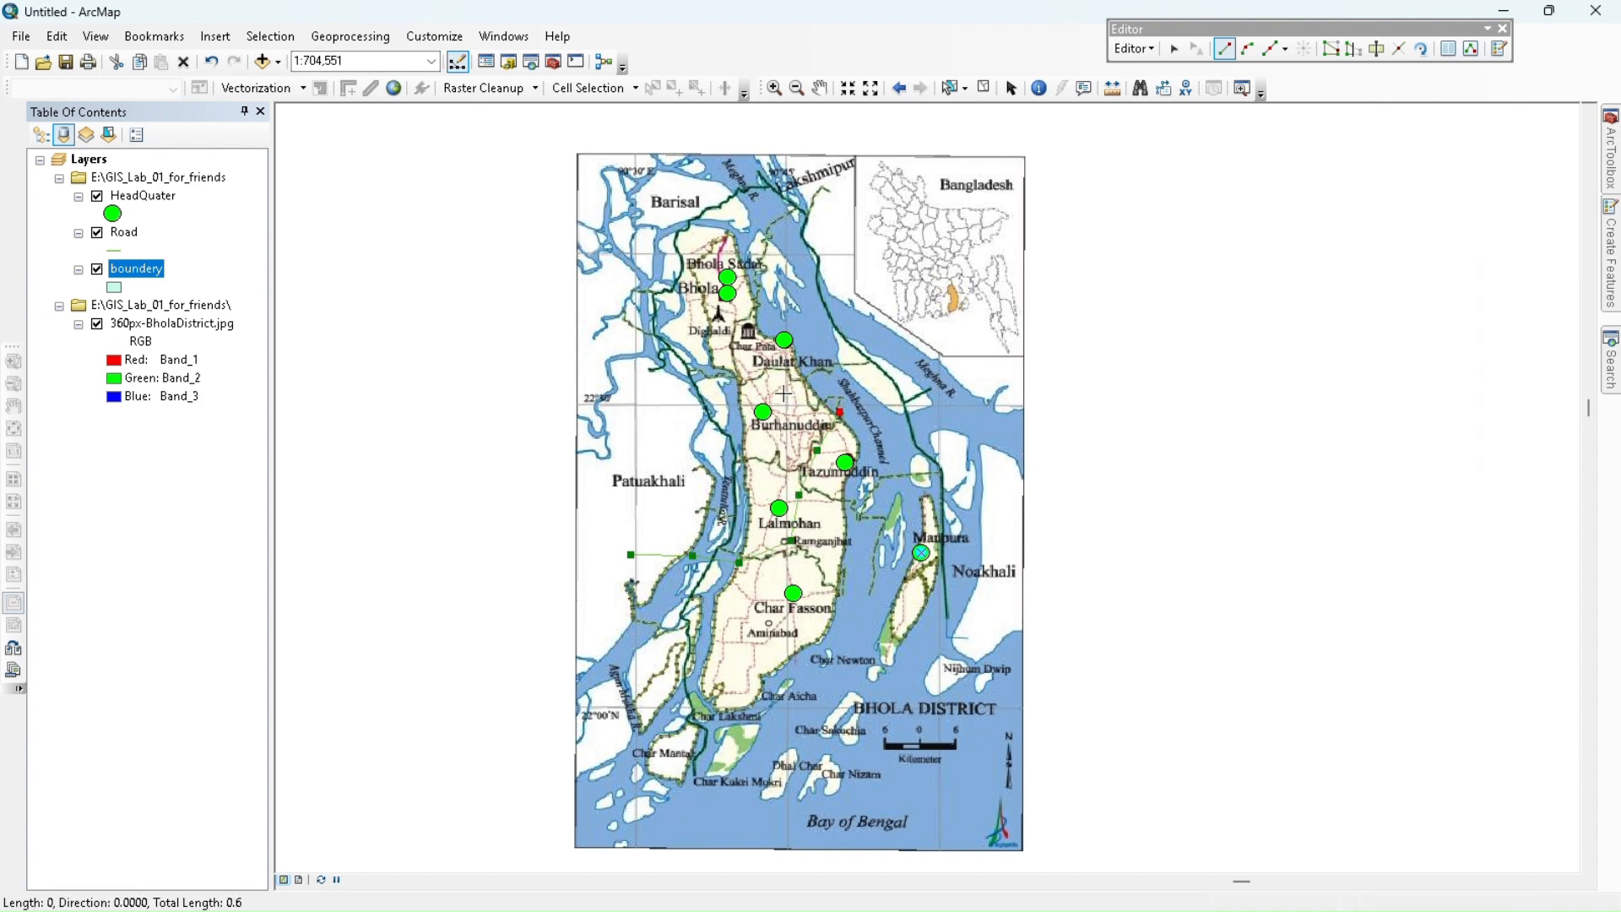
- Continue the Road line northwest past Char Pata and up to the map's upper edge near Lakshmipur, finish the sketch, and save the edits
click(785, 394)
click(742, 343)
click(762, 209)
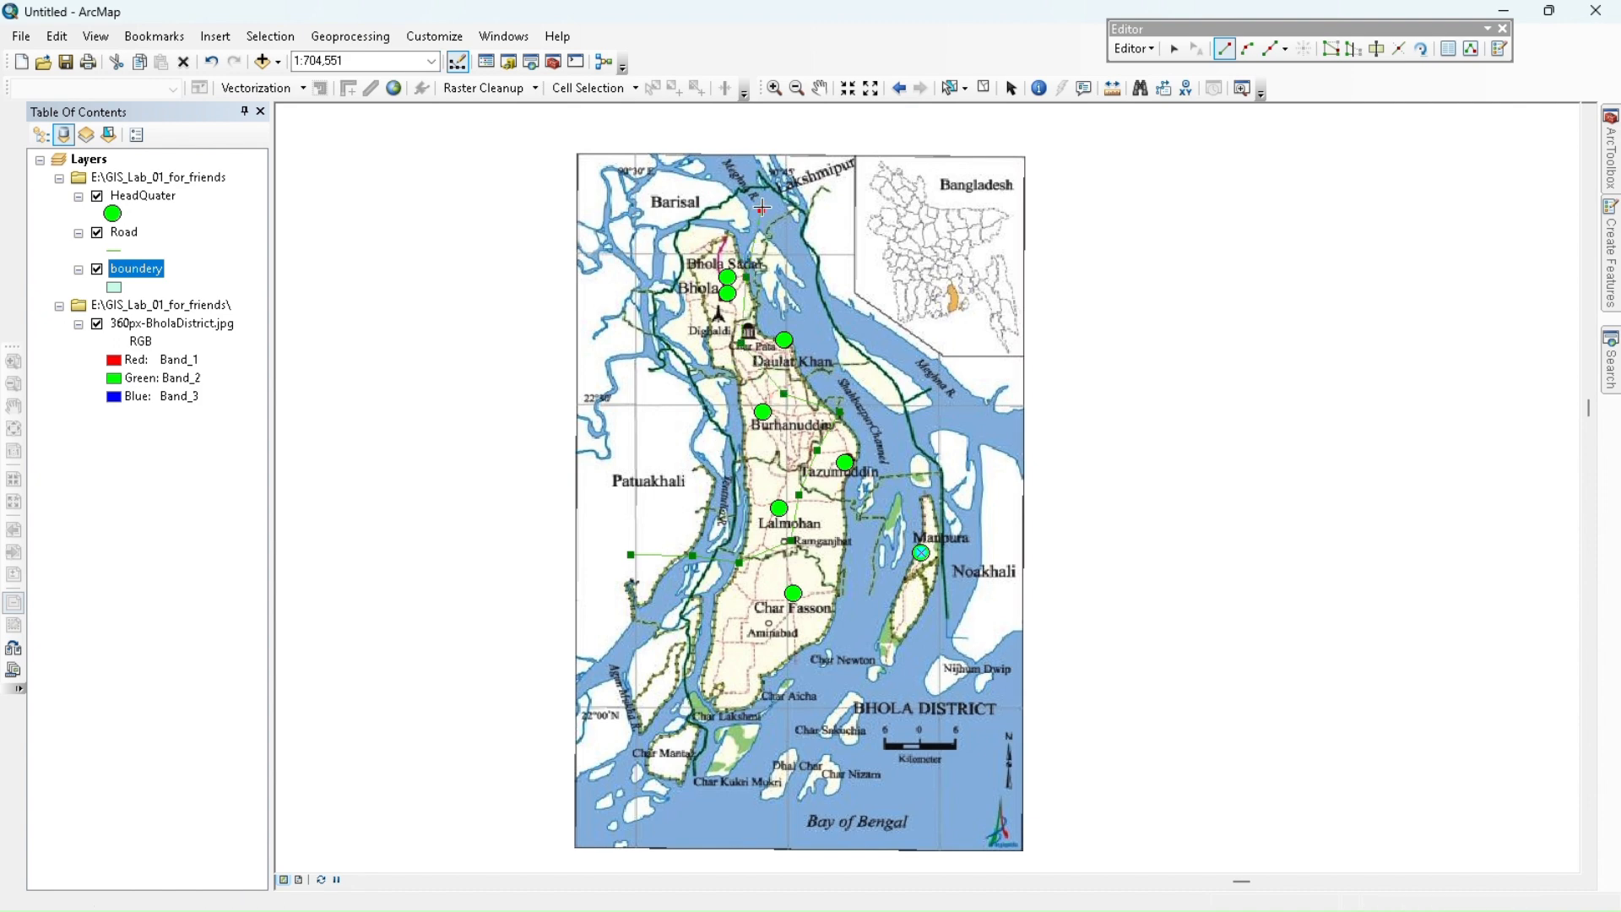
click(792, 160)
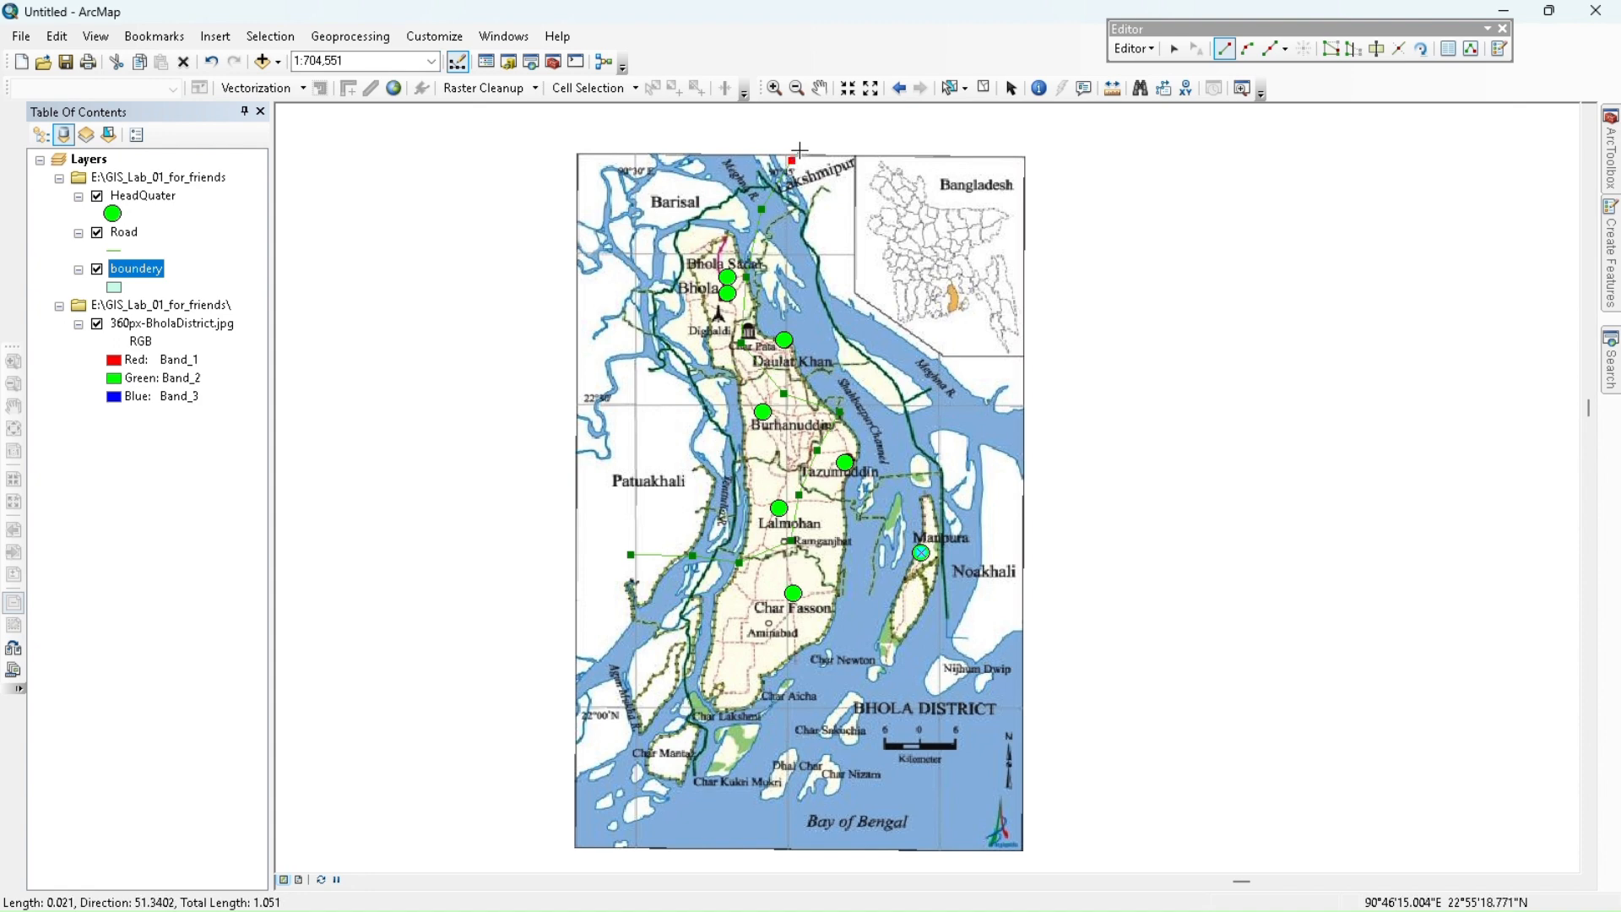
right_click(746, 135)
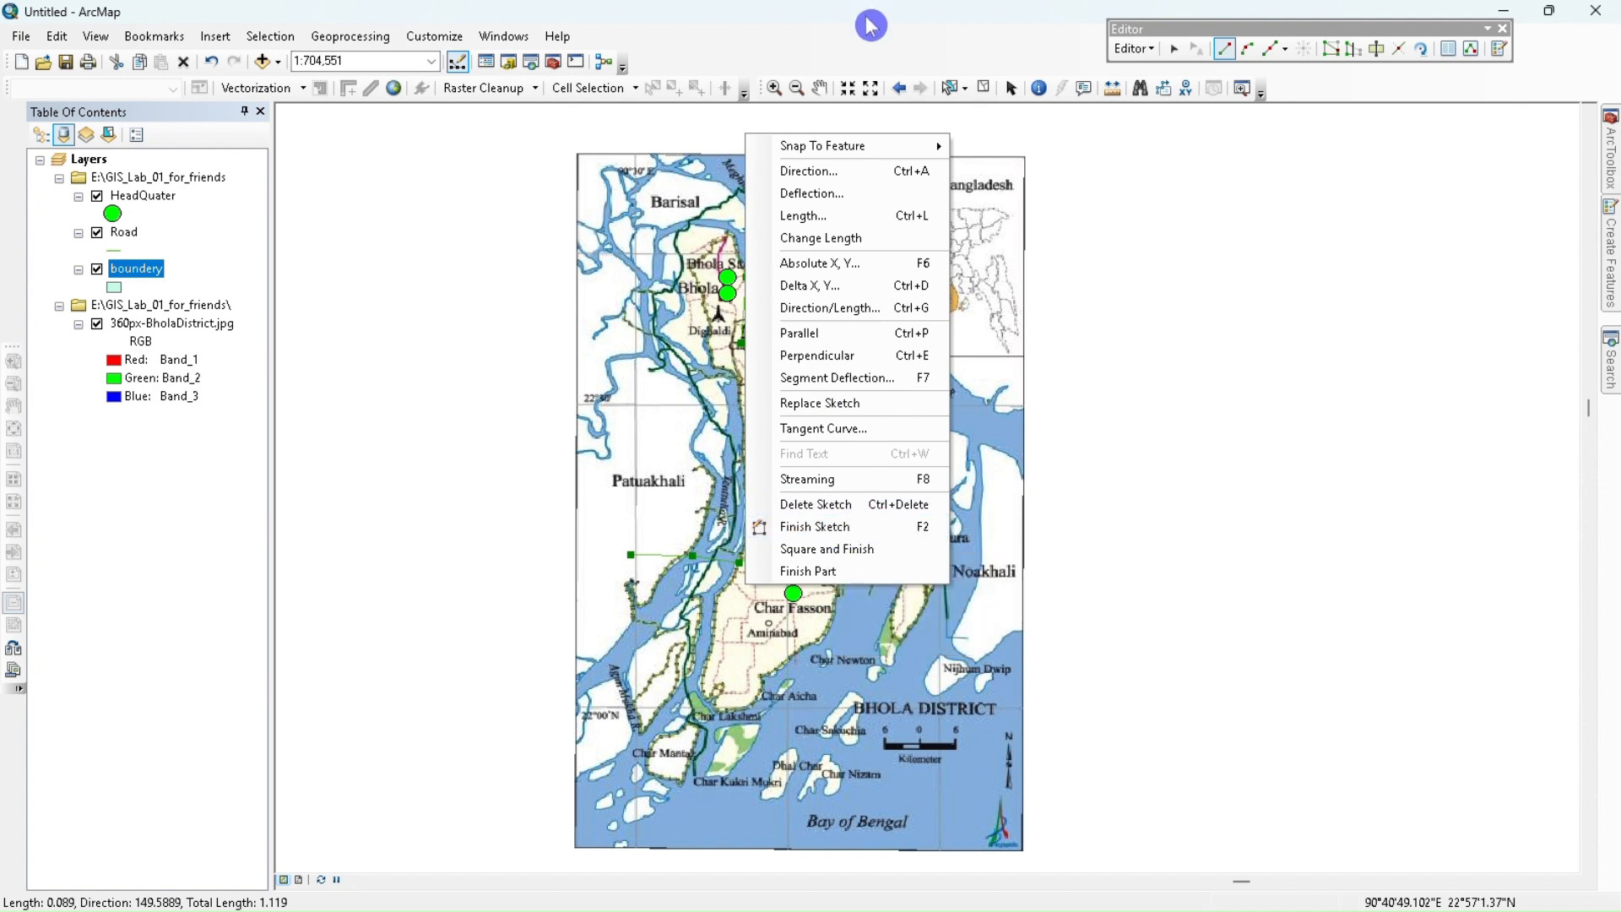
click(826, 532)
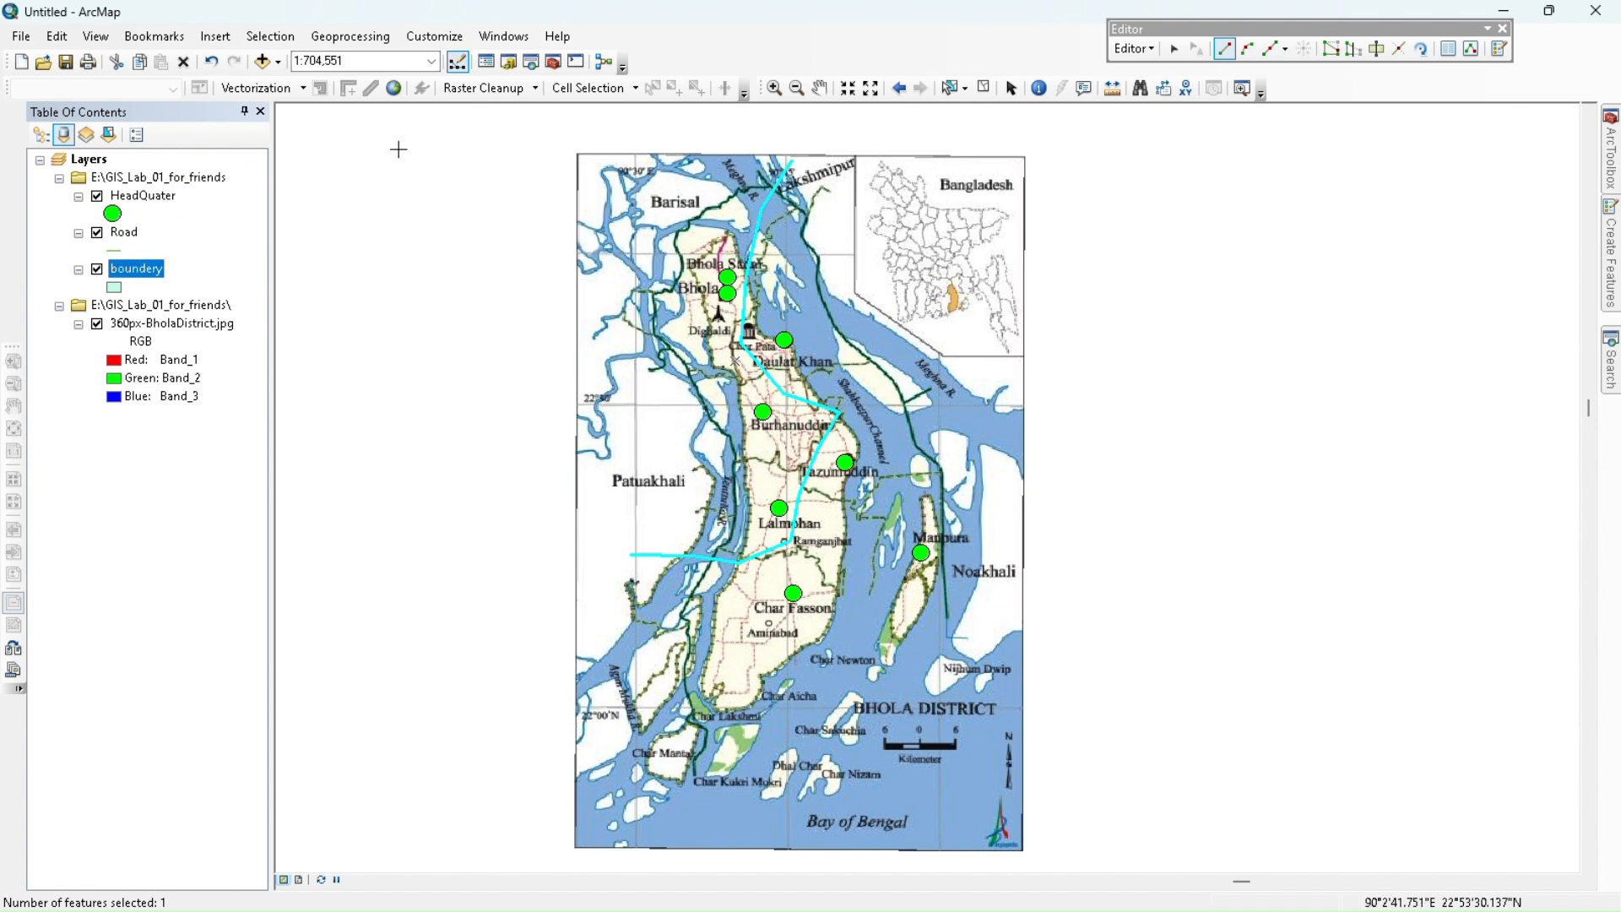
click(1152, 53)
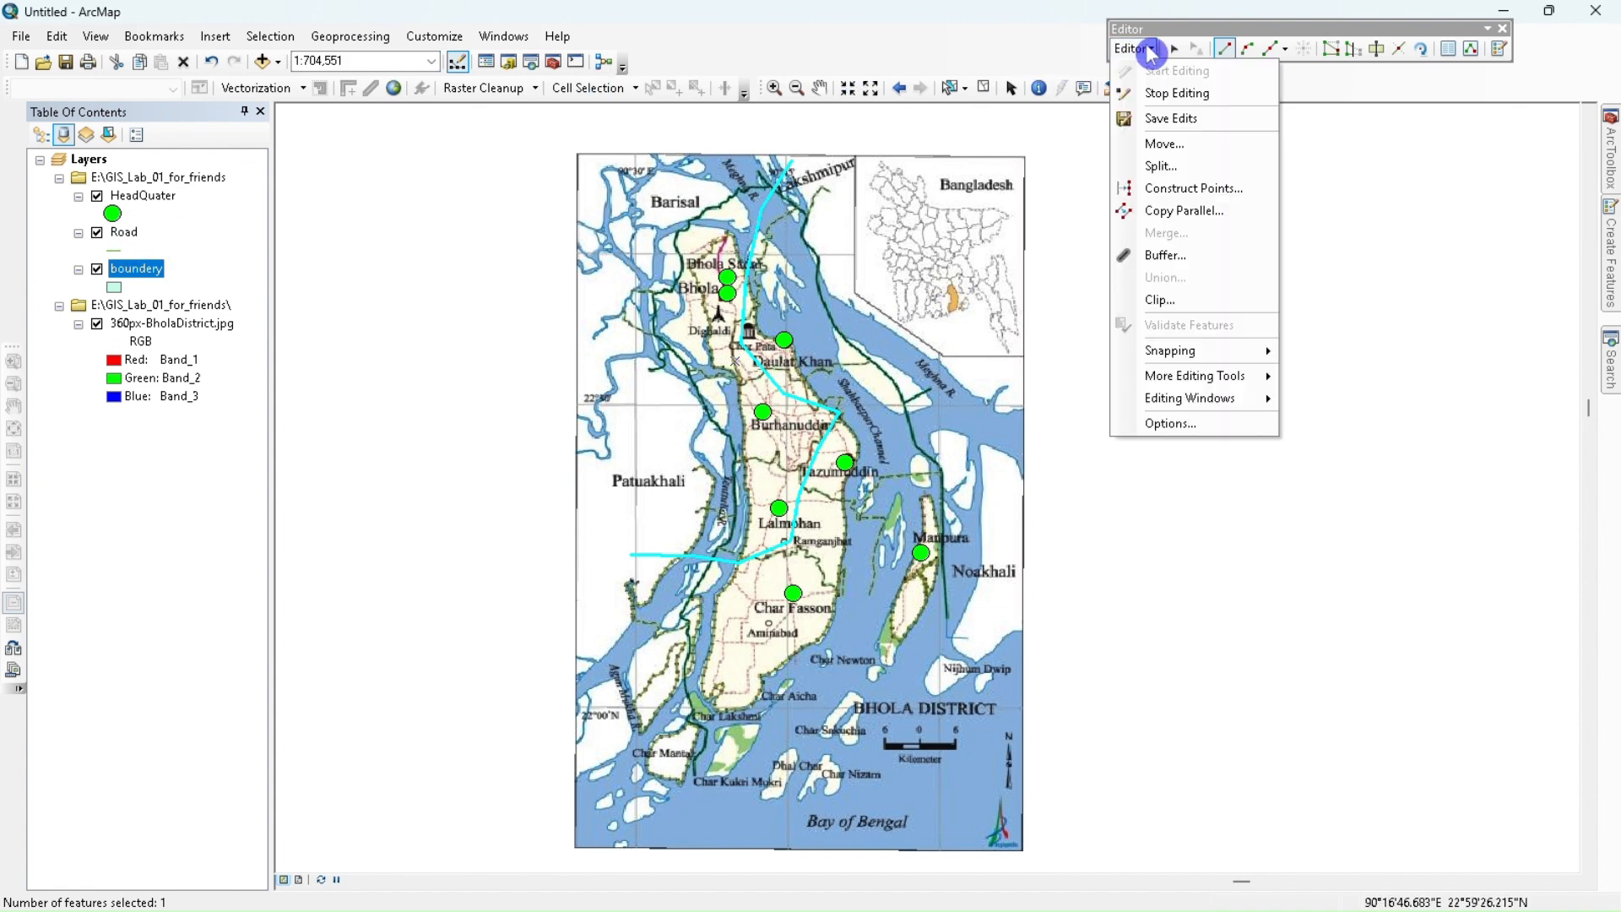
click(1173, 121)
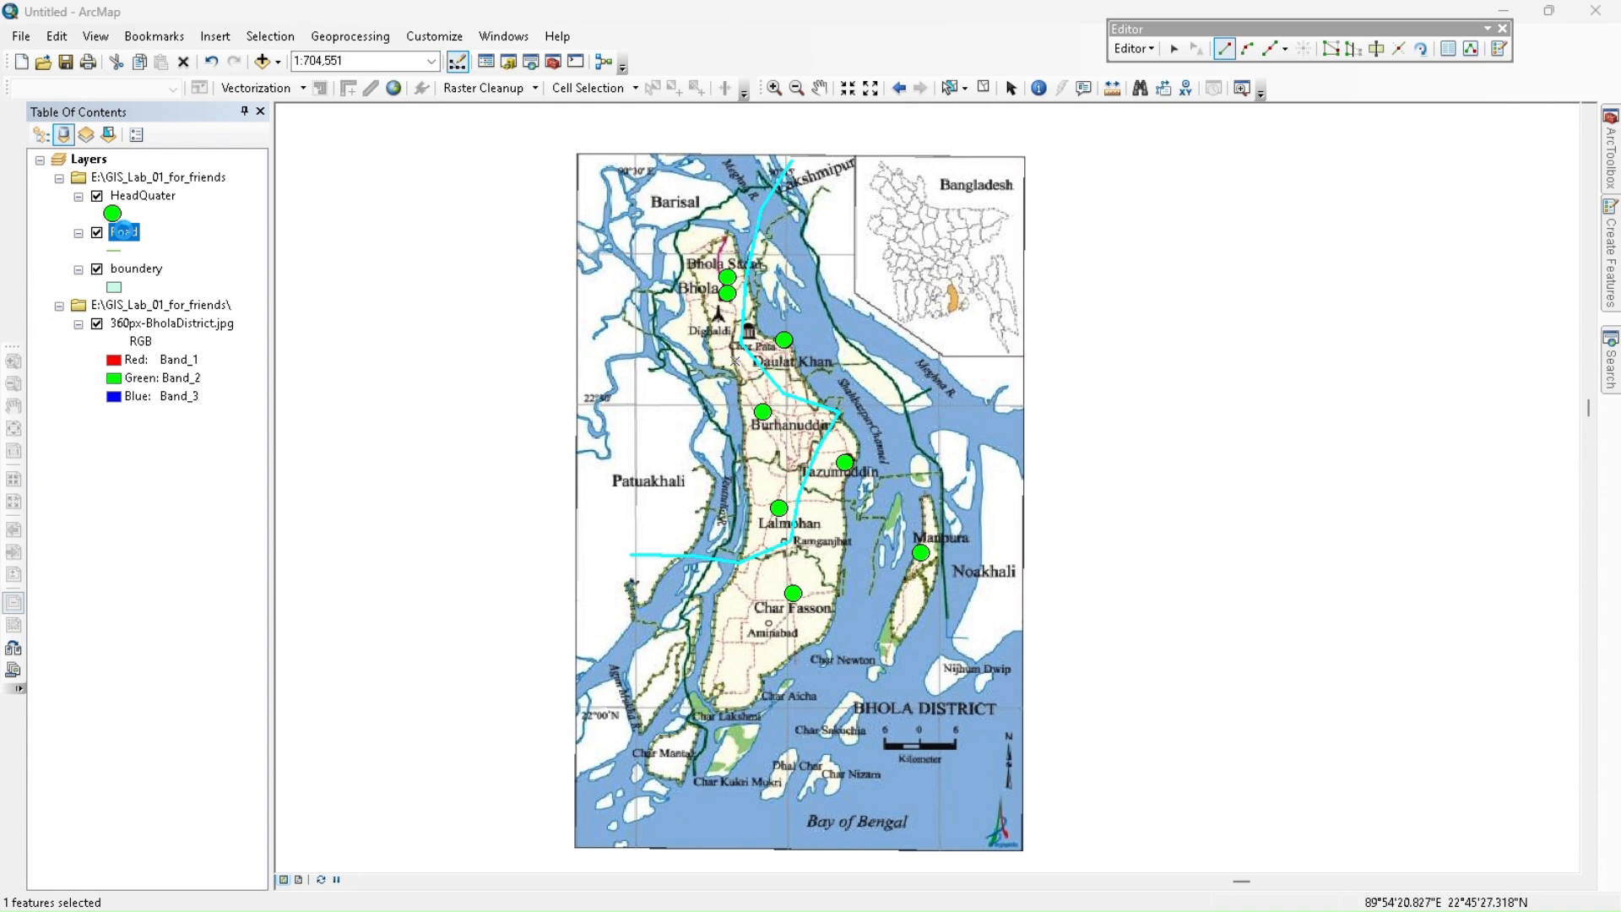
- Check the Road layer's source and display properties
double_click(123, 232)
click(554, 220)
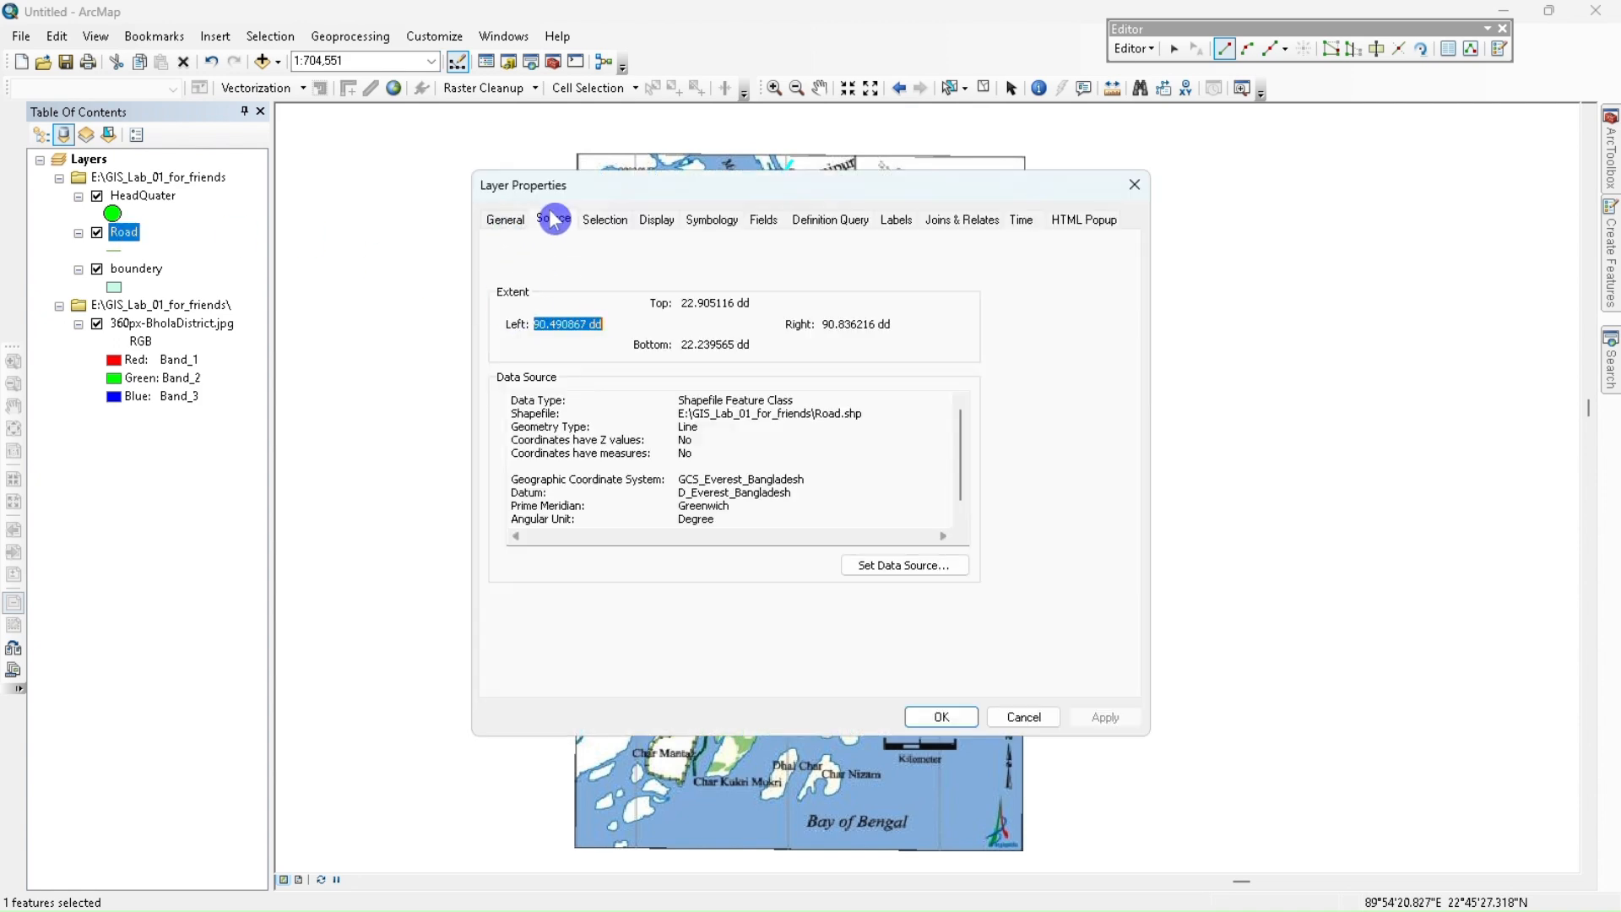
click(658, 219)
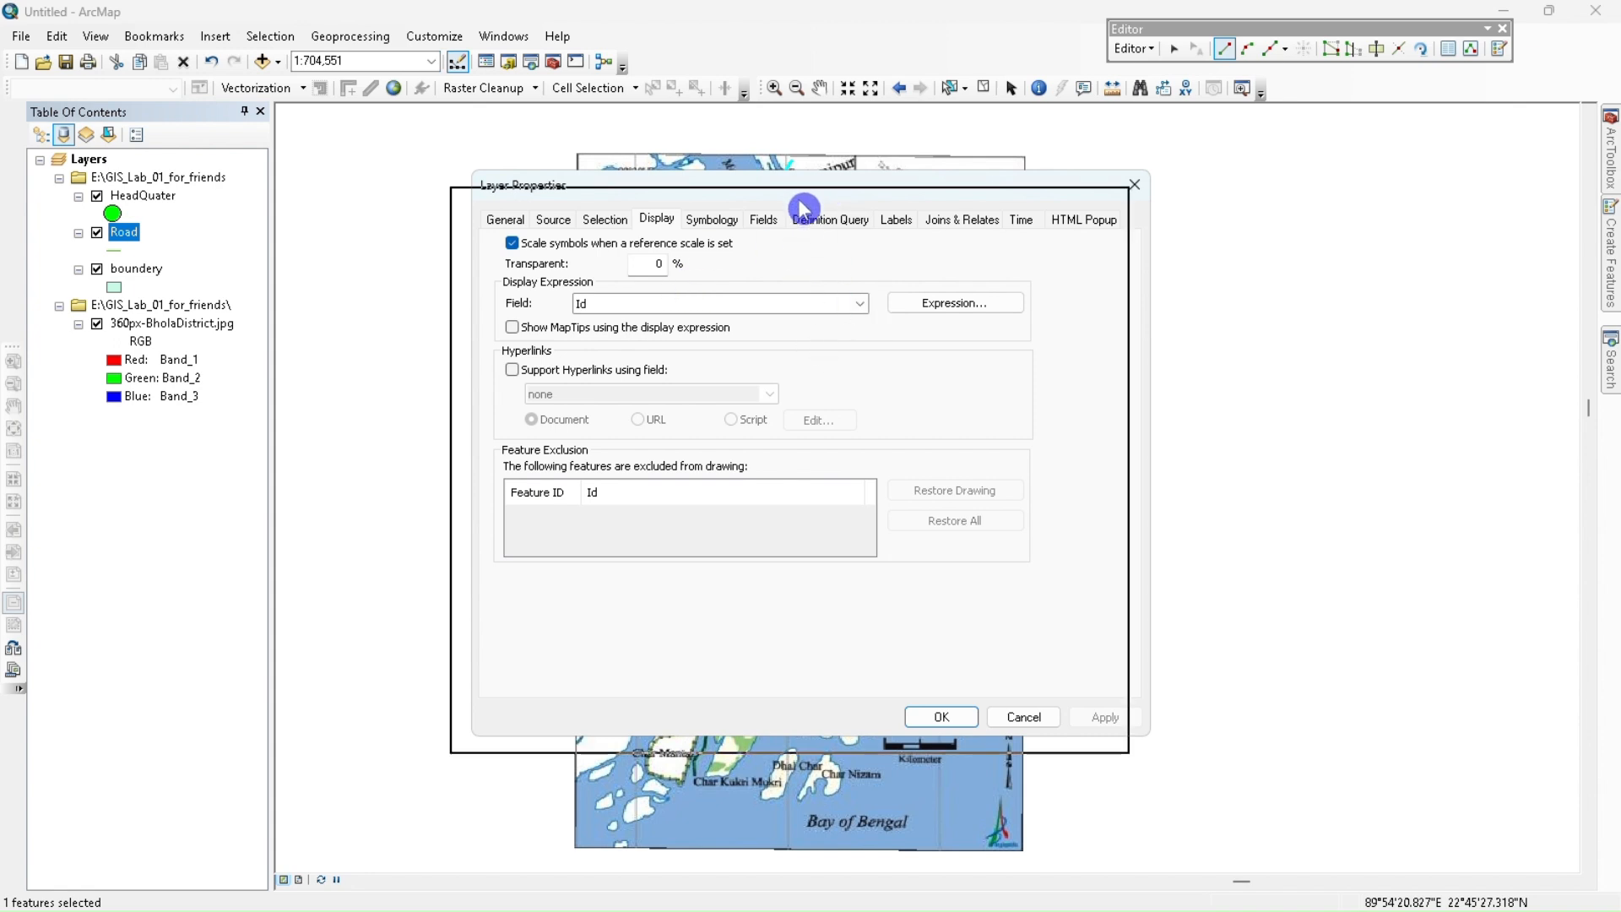
drag(826, 192, 622, 279)
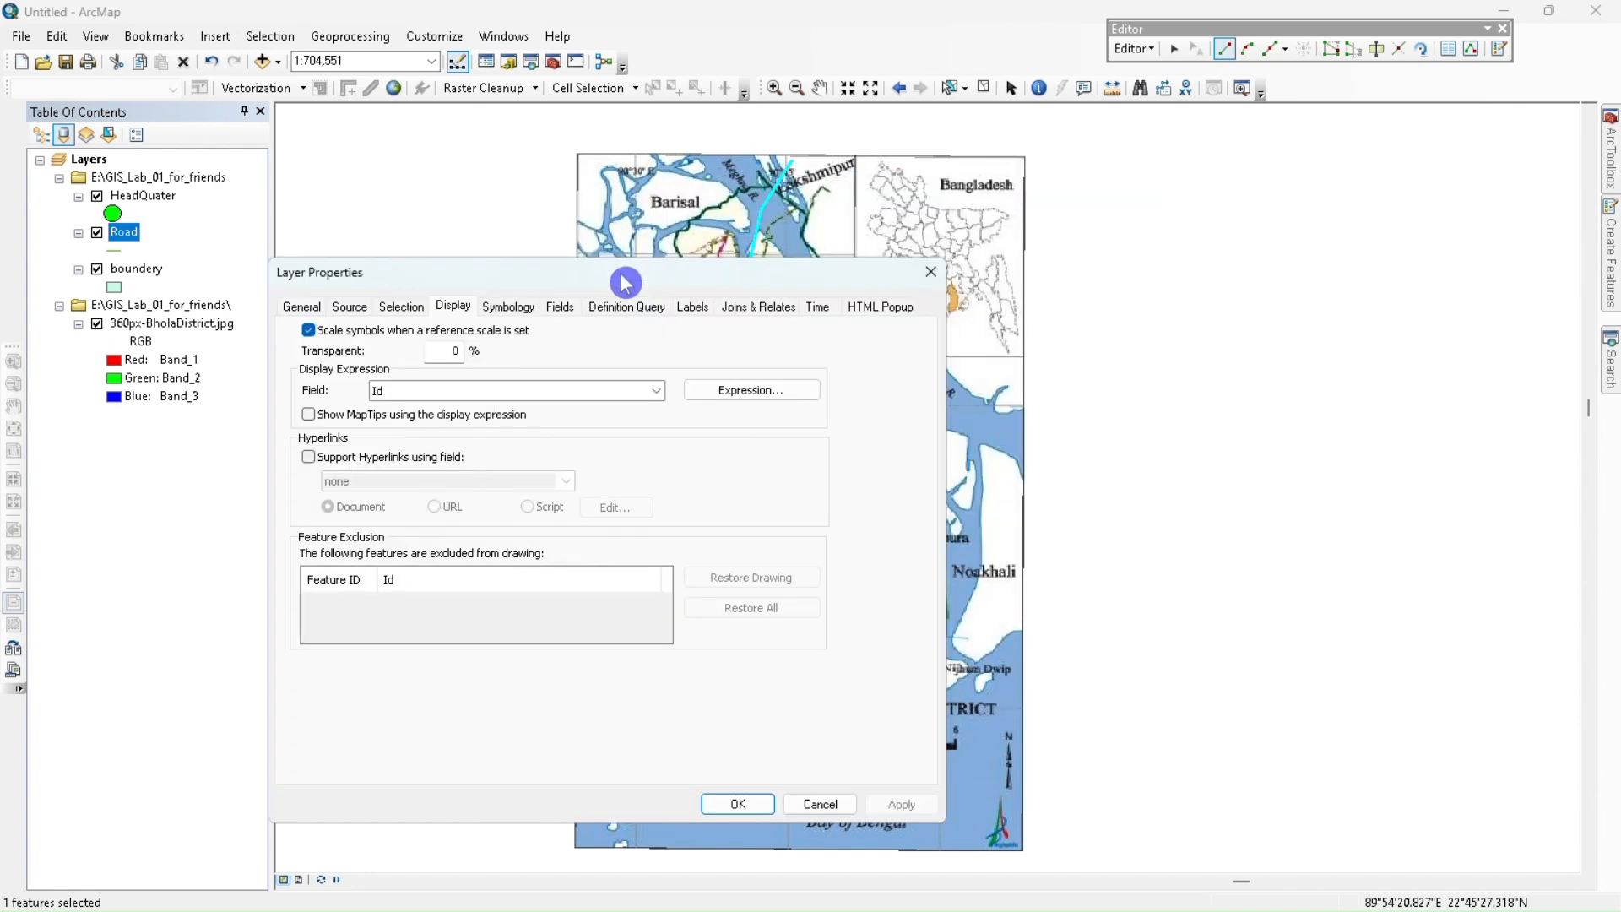
click(932, 277)
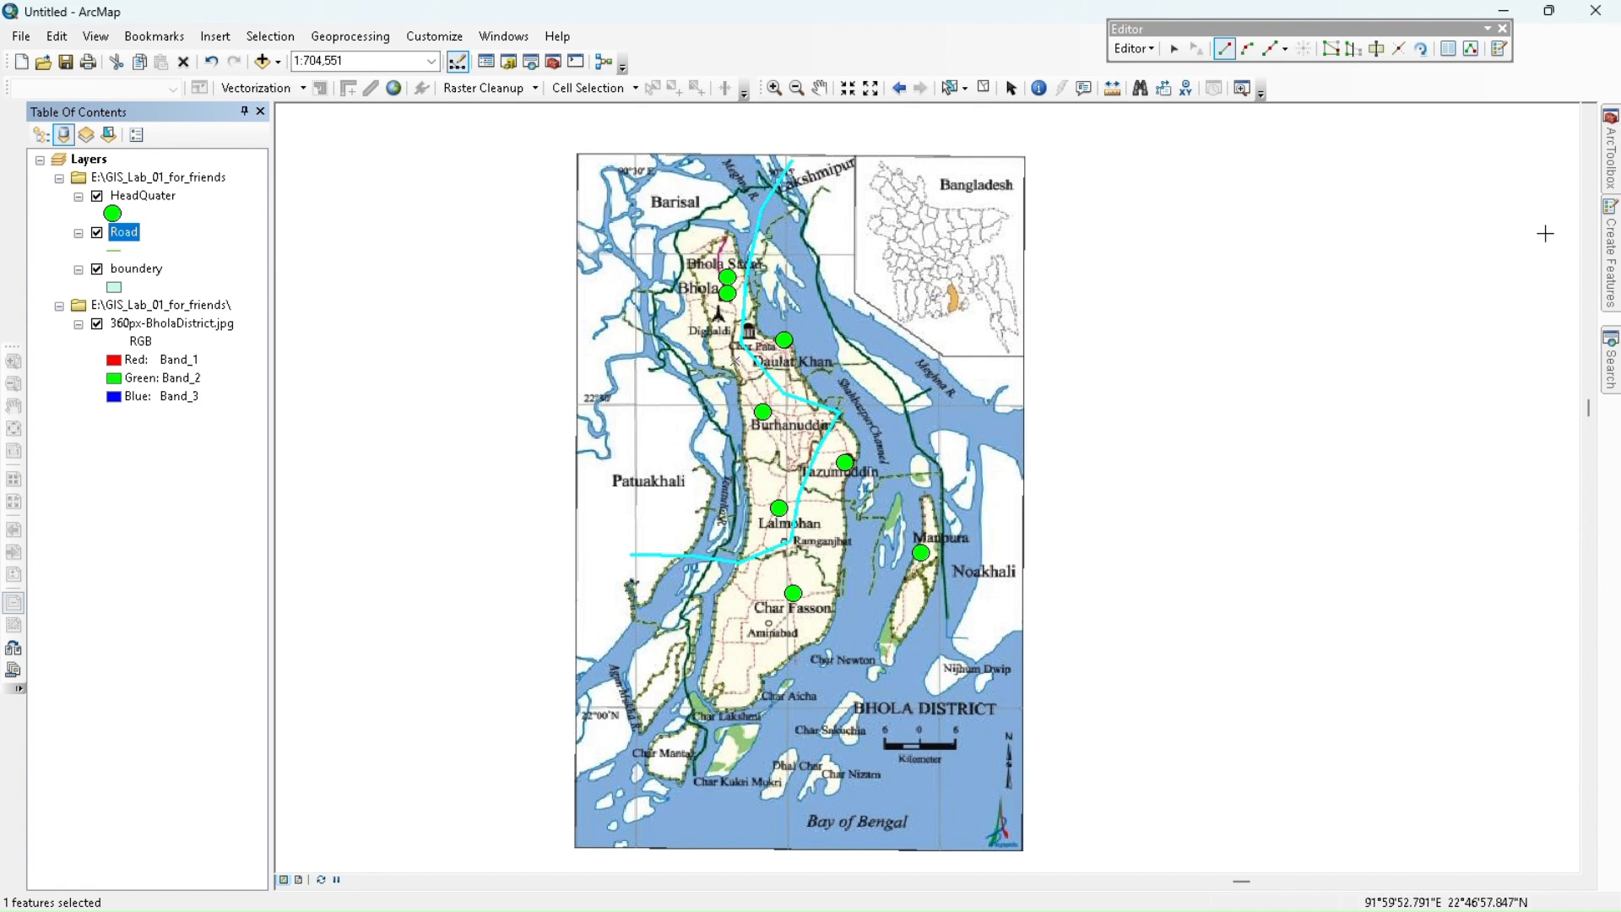
- Start a boundery polygon on the river southwest of Char Pata and trace the western edge north past Bhola to the coast below Barisal
click(1617, 233)
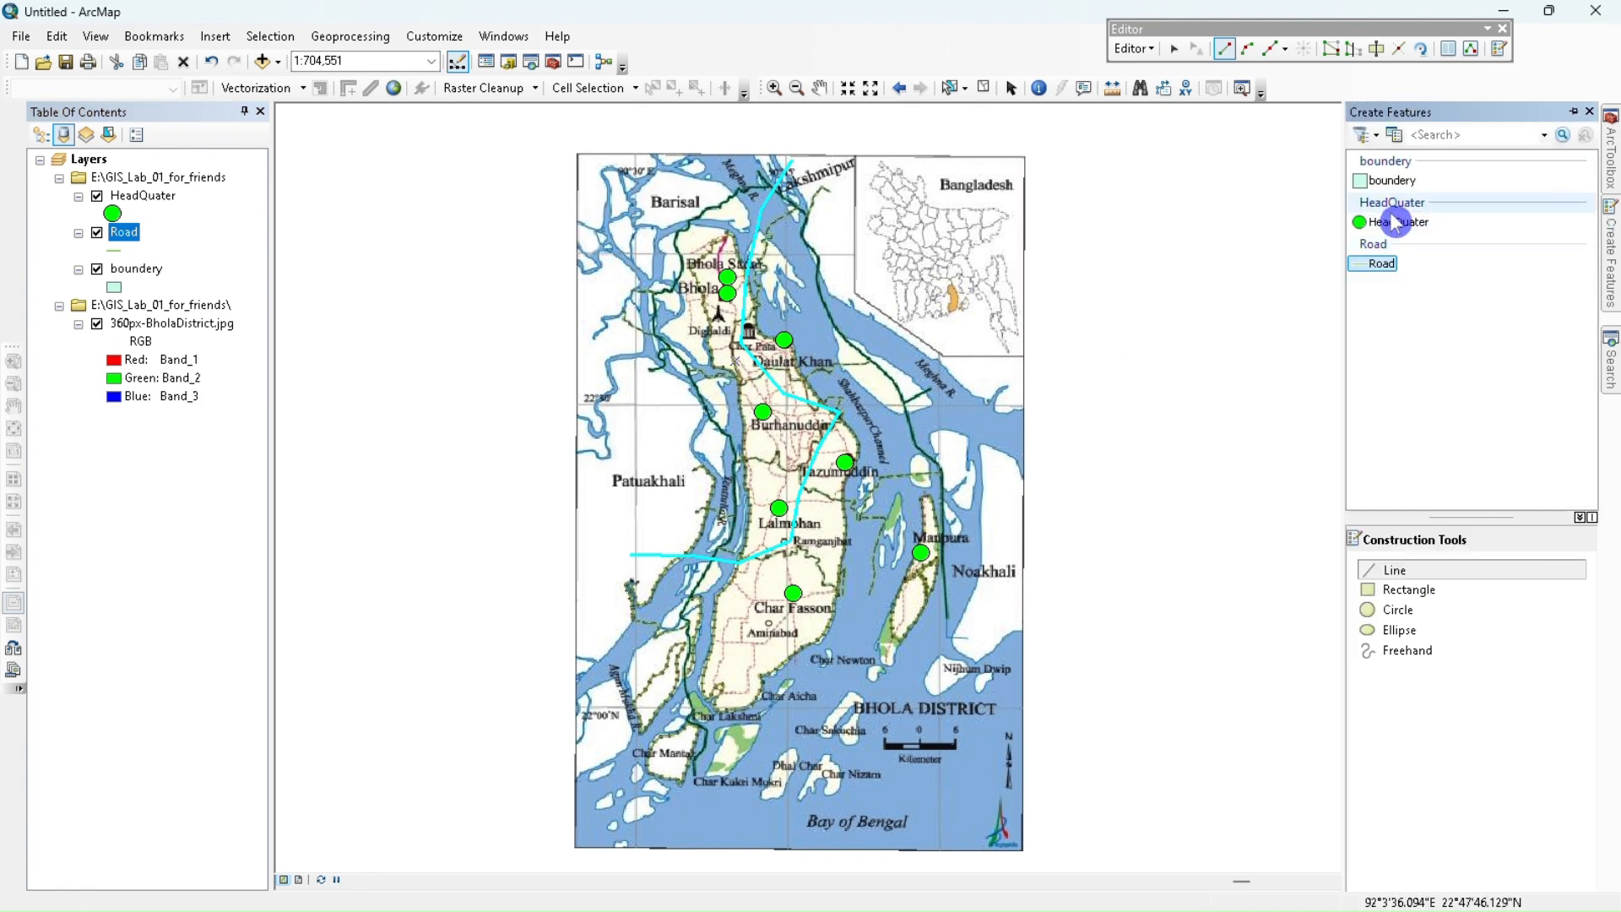
click(1402, 180)
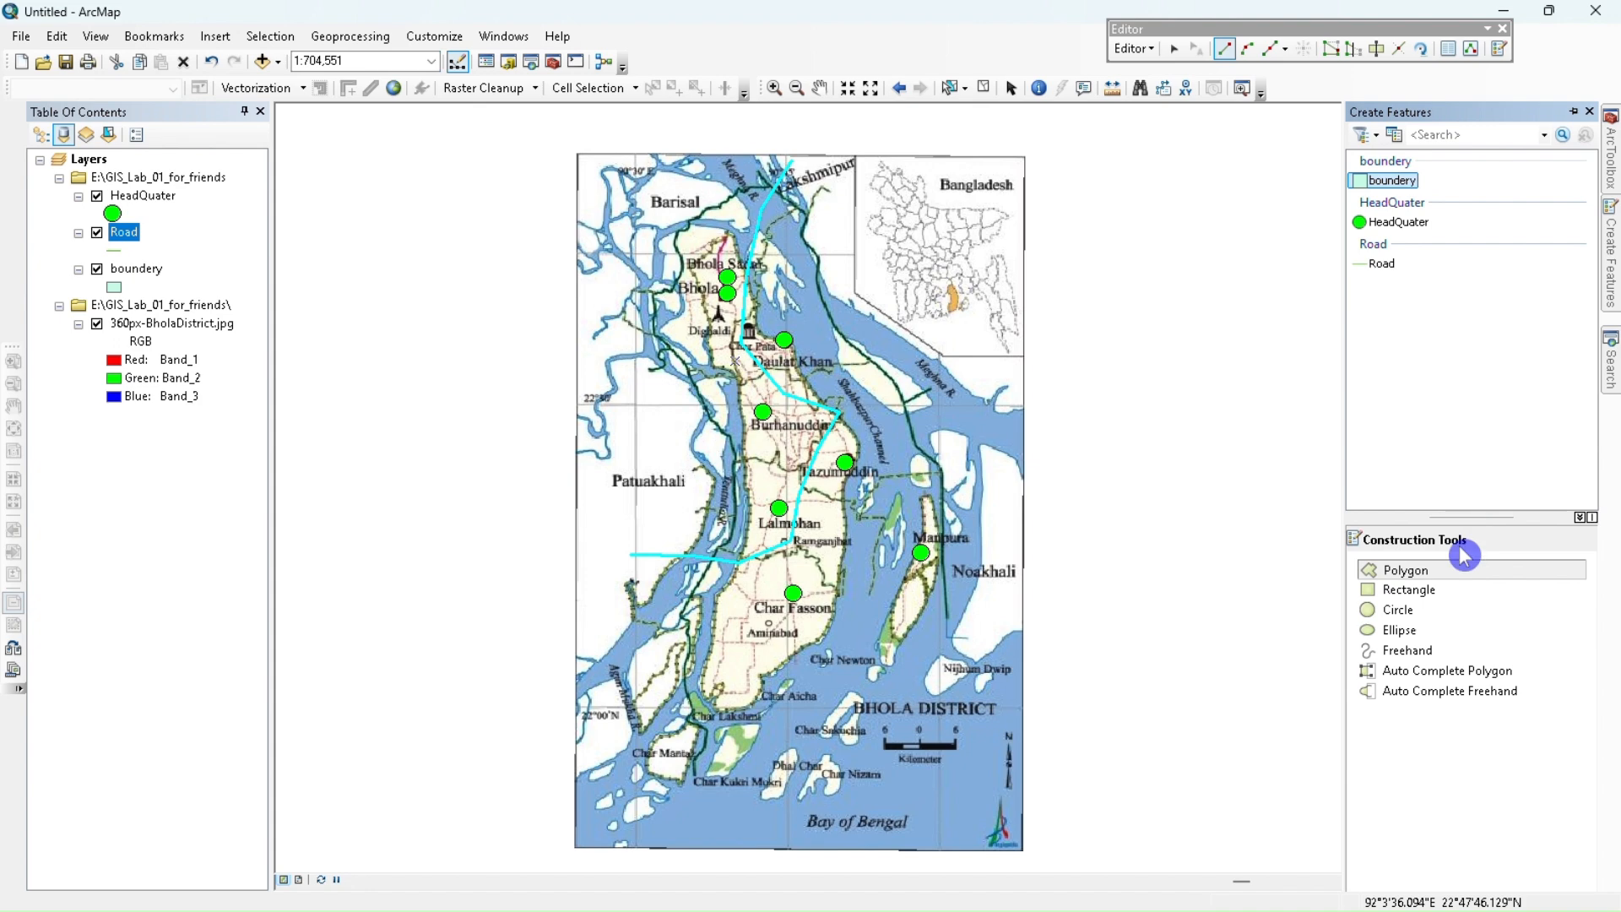
click(708, 362)
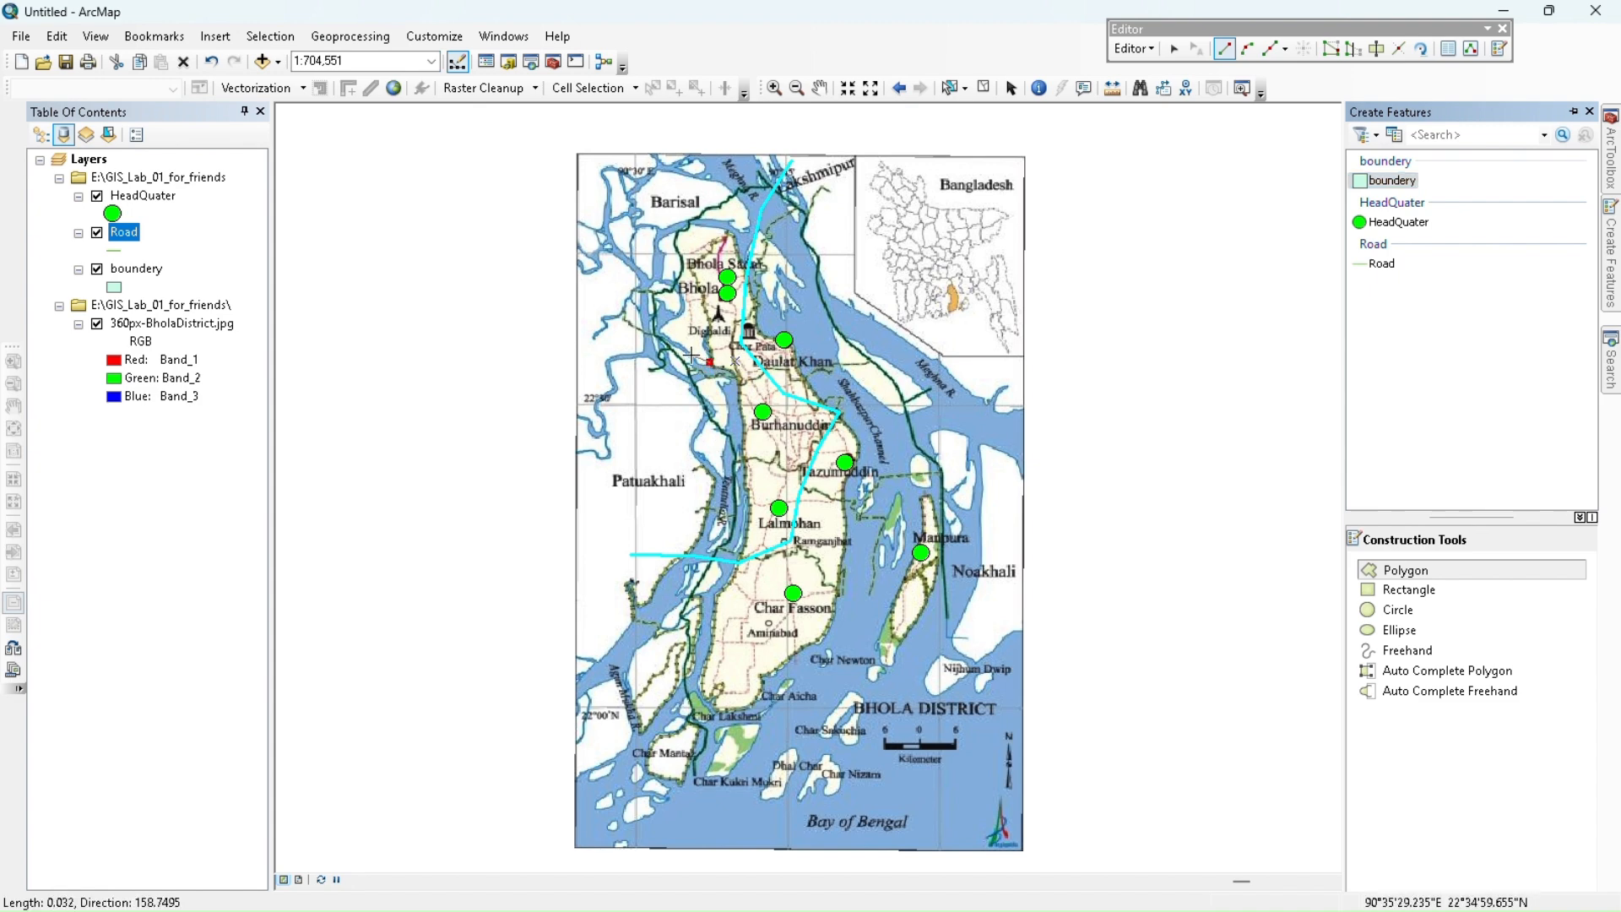
click(691, 353)
click(668, 334)
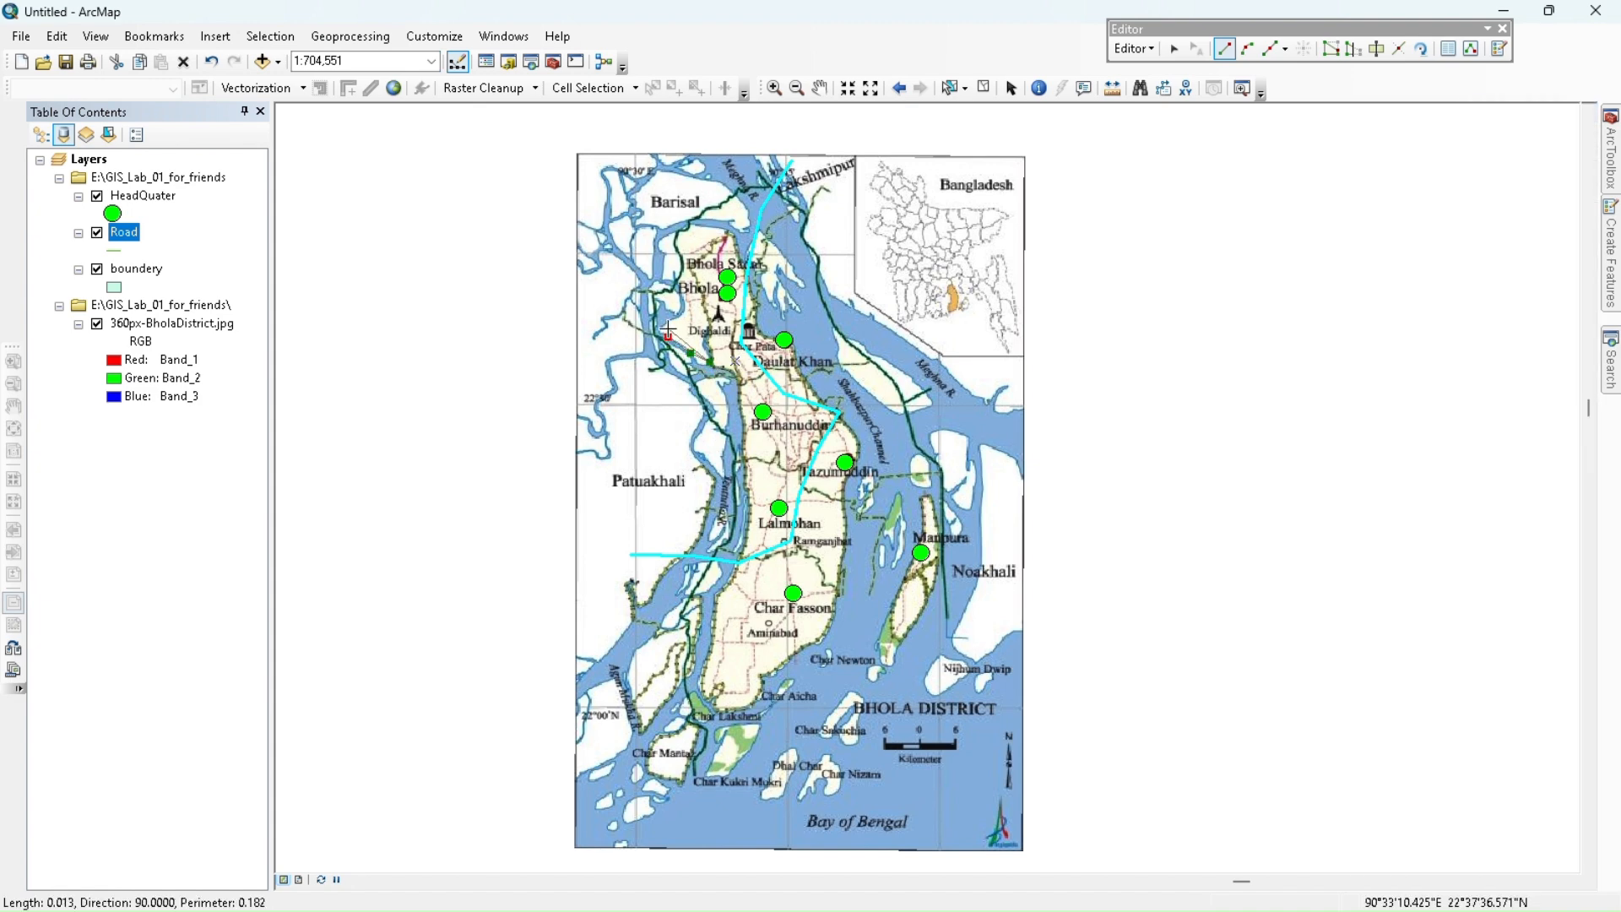
click(673, 314)
click(672, 281)
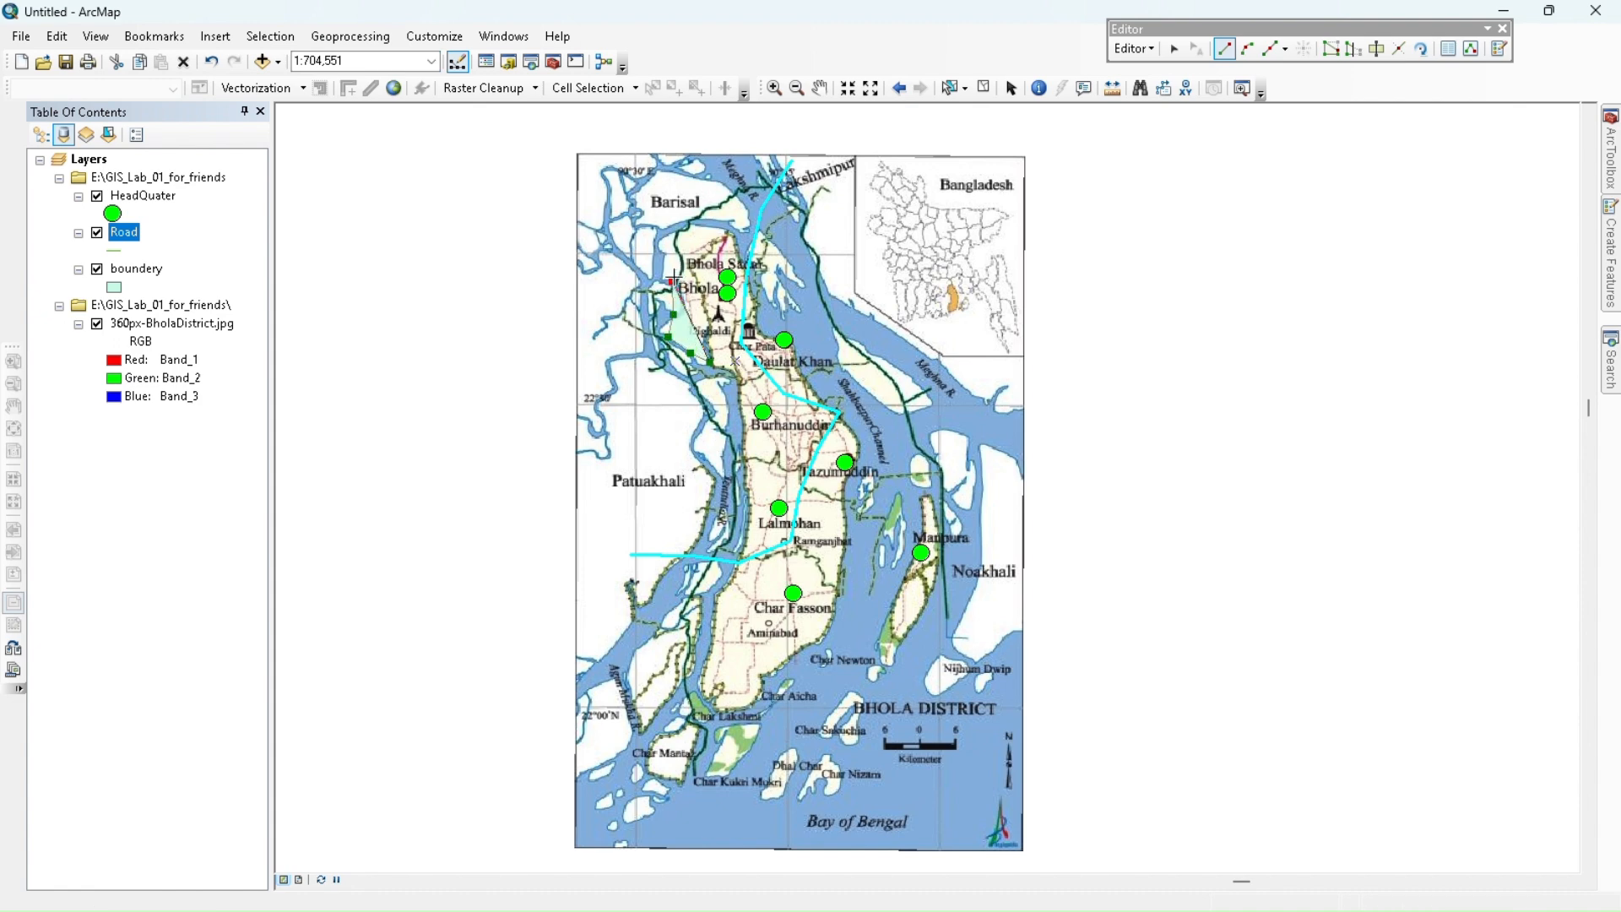
click(678, 247)
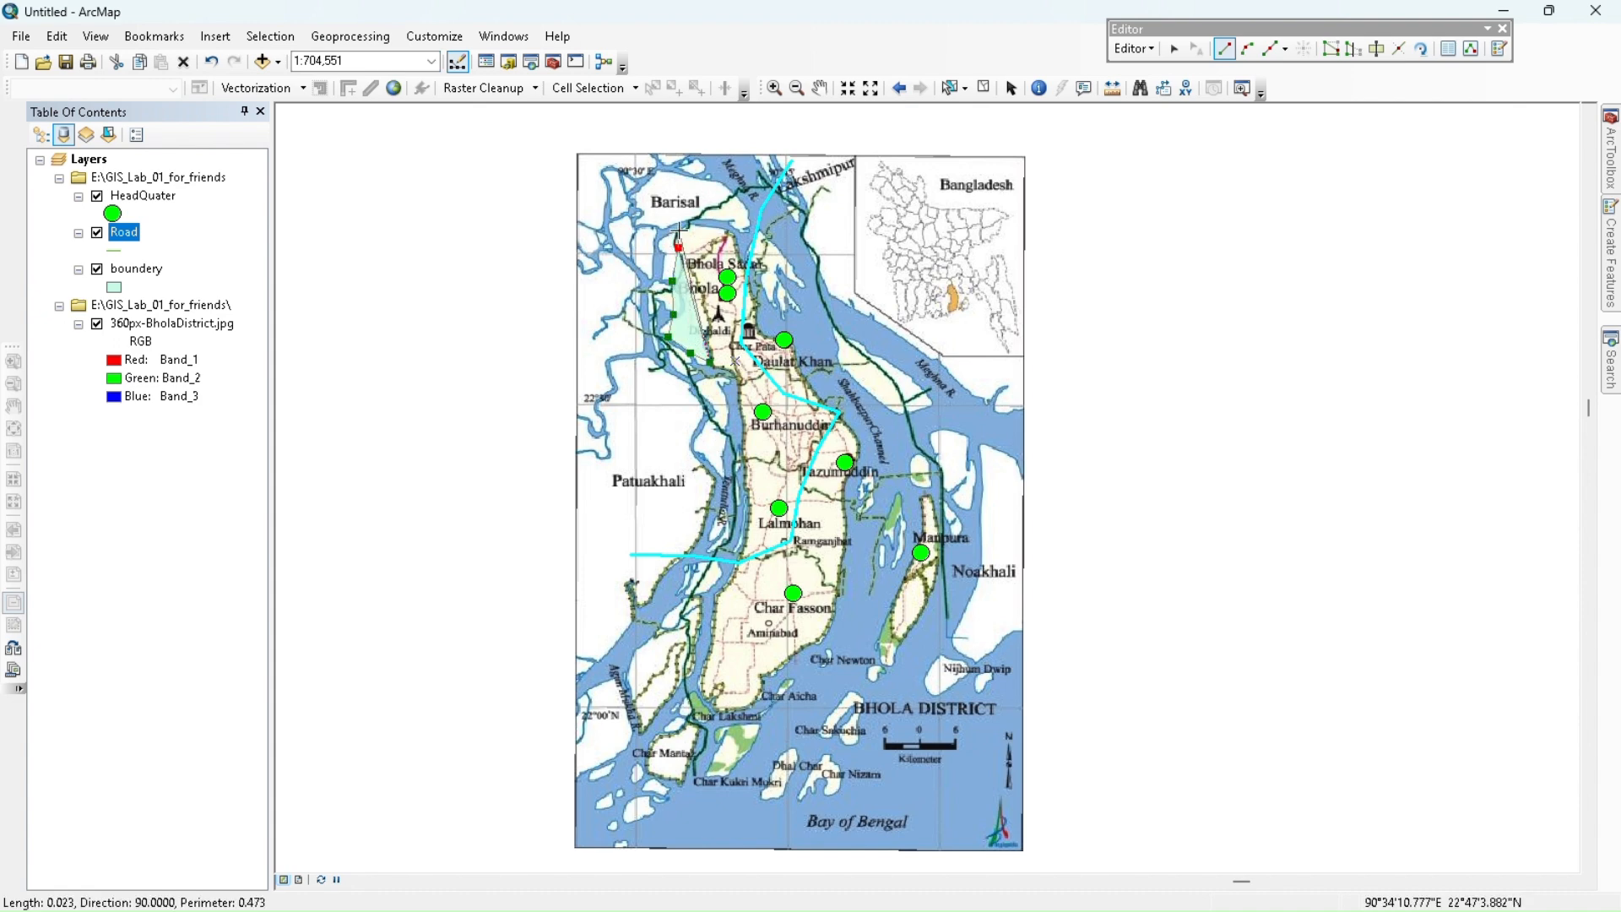
click(684, 225)
click(700, 218)
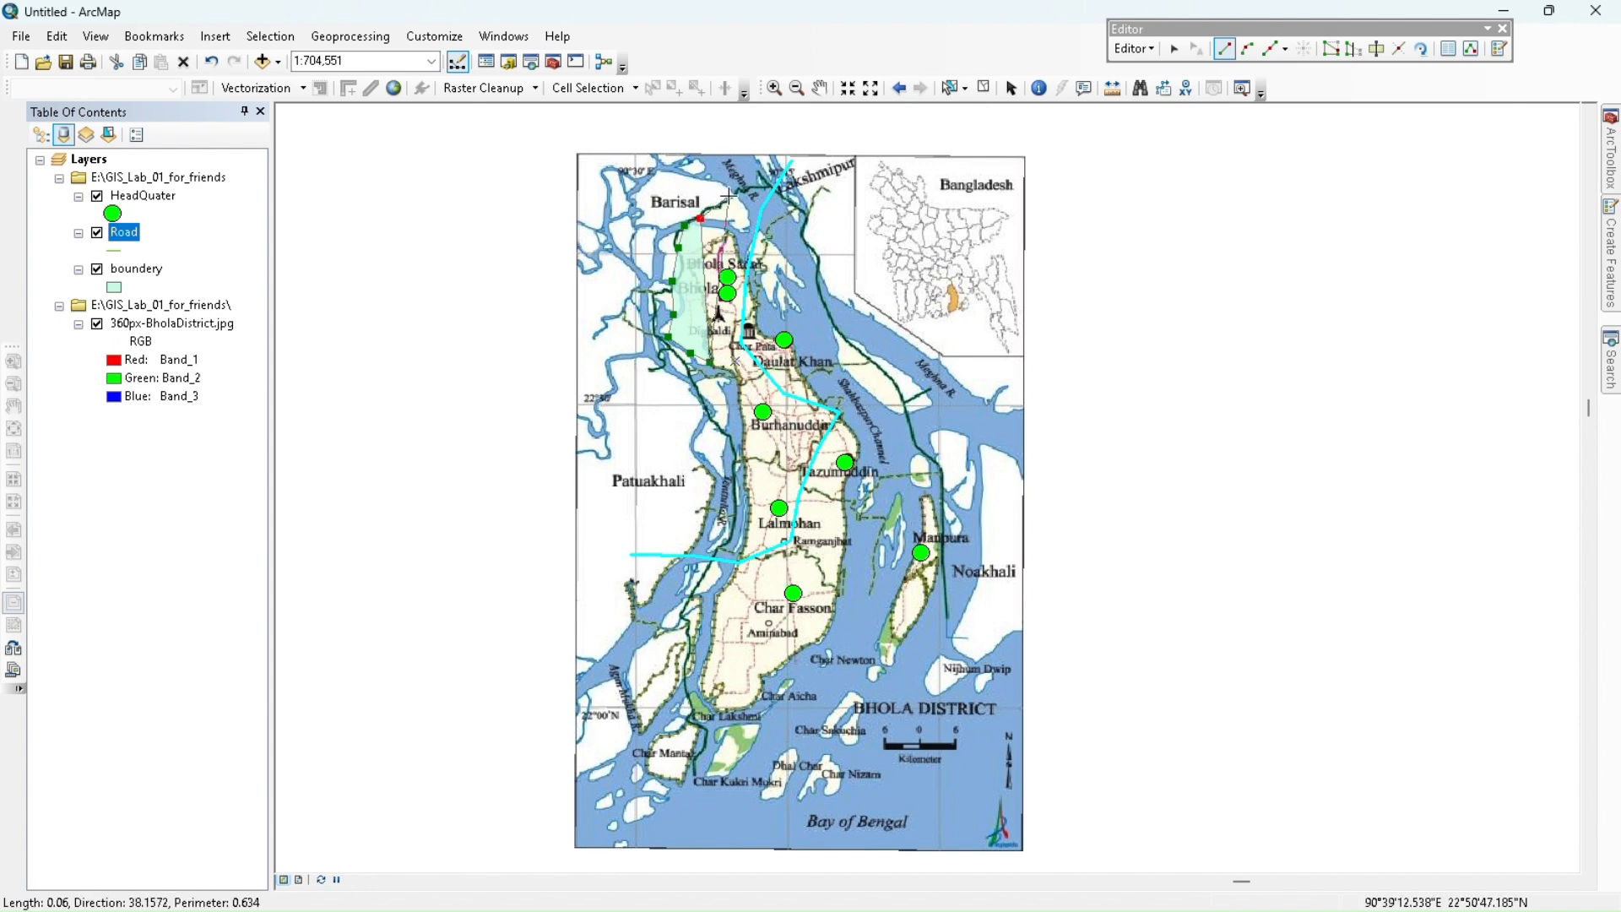
- Continue the boundery polygon northeast to Lakshmipur and southeast along the Meghna river to the channel just north of Manpura
click(730, 196)
click(758, 184)
click(796, 201)
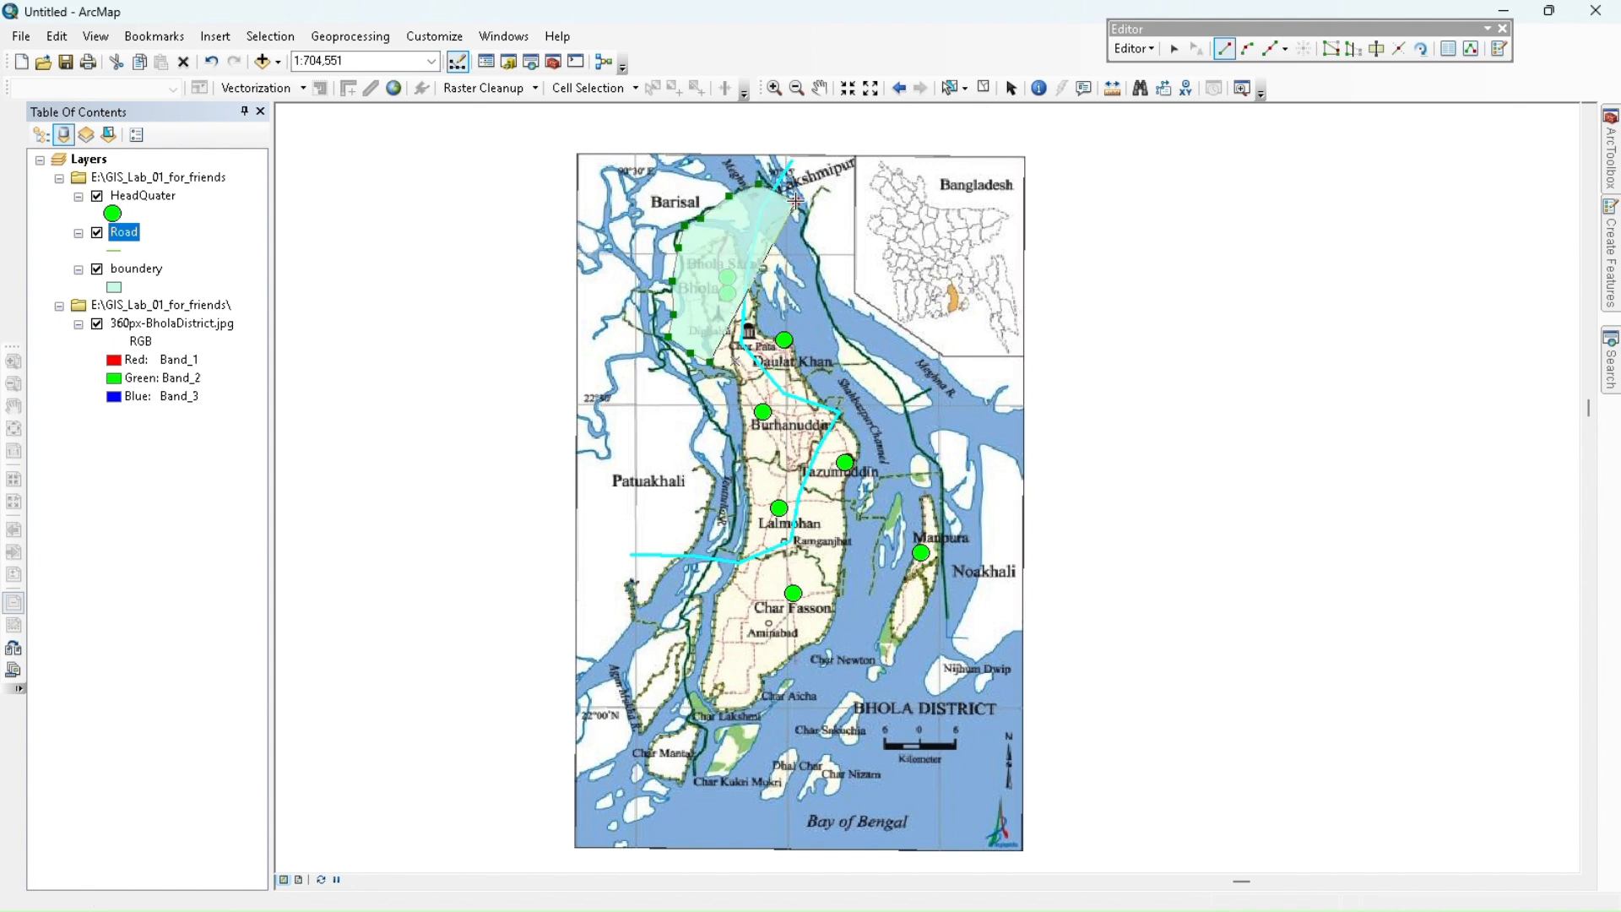
click(825, 293)
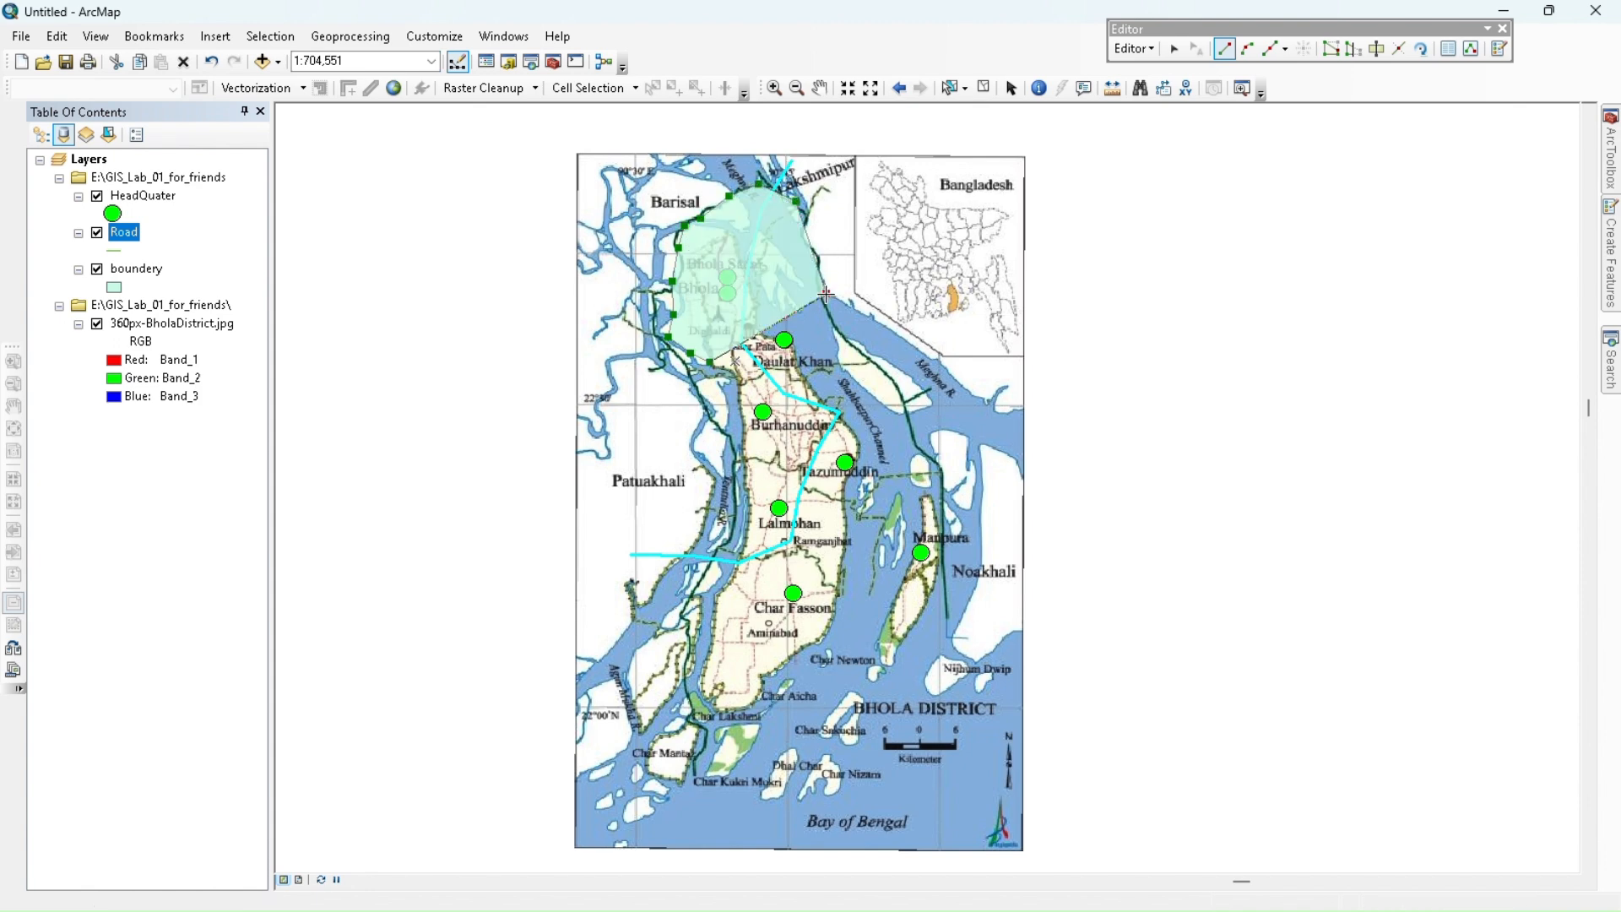
click(849, 344)
click(917, 448)
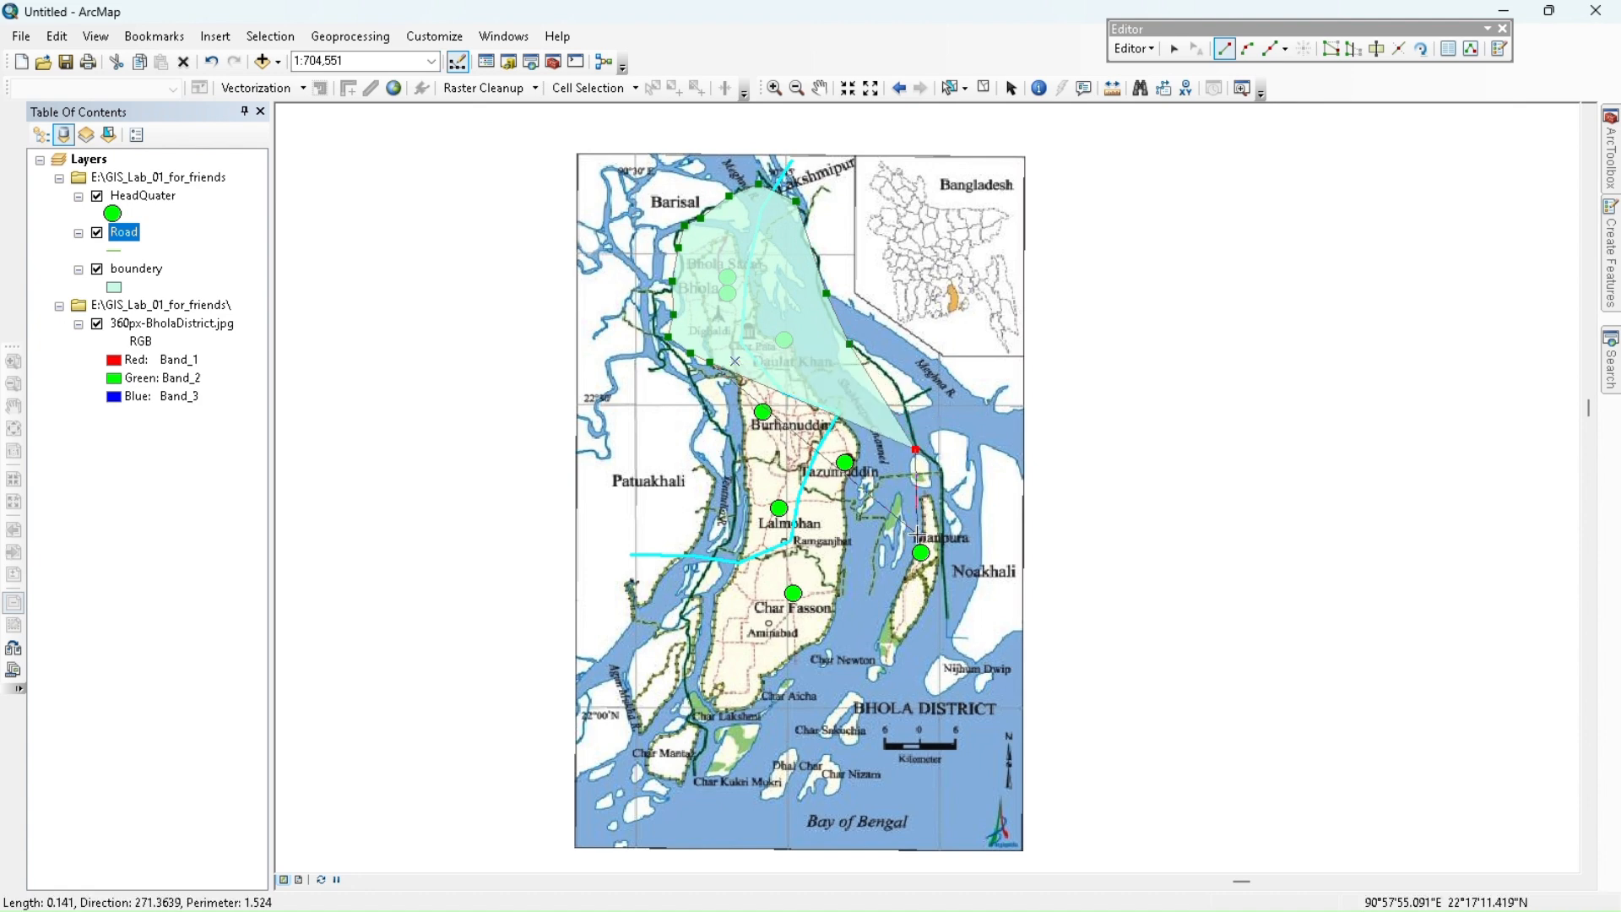
- Continue the boundery polygon from Manpura southwest past Char Newton and Char Aicha, and around the southern tip at Char Lakshmi
click(918, 536)
click(874, 602)
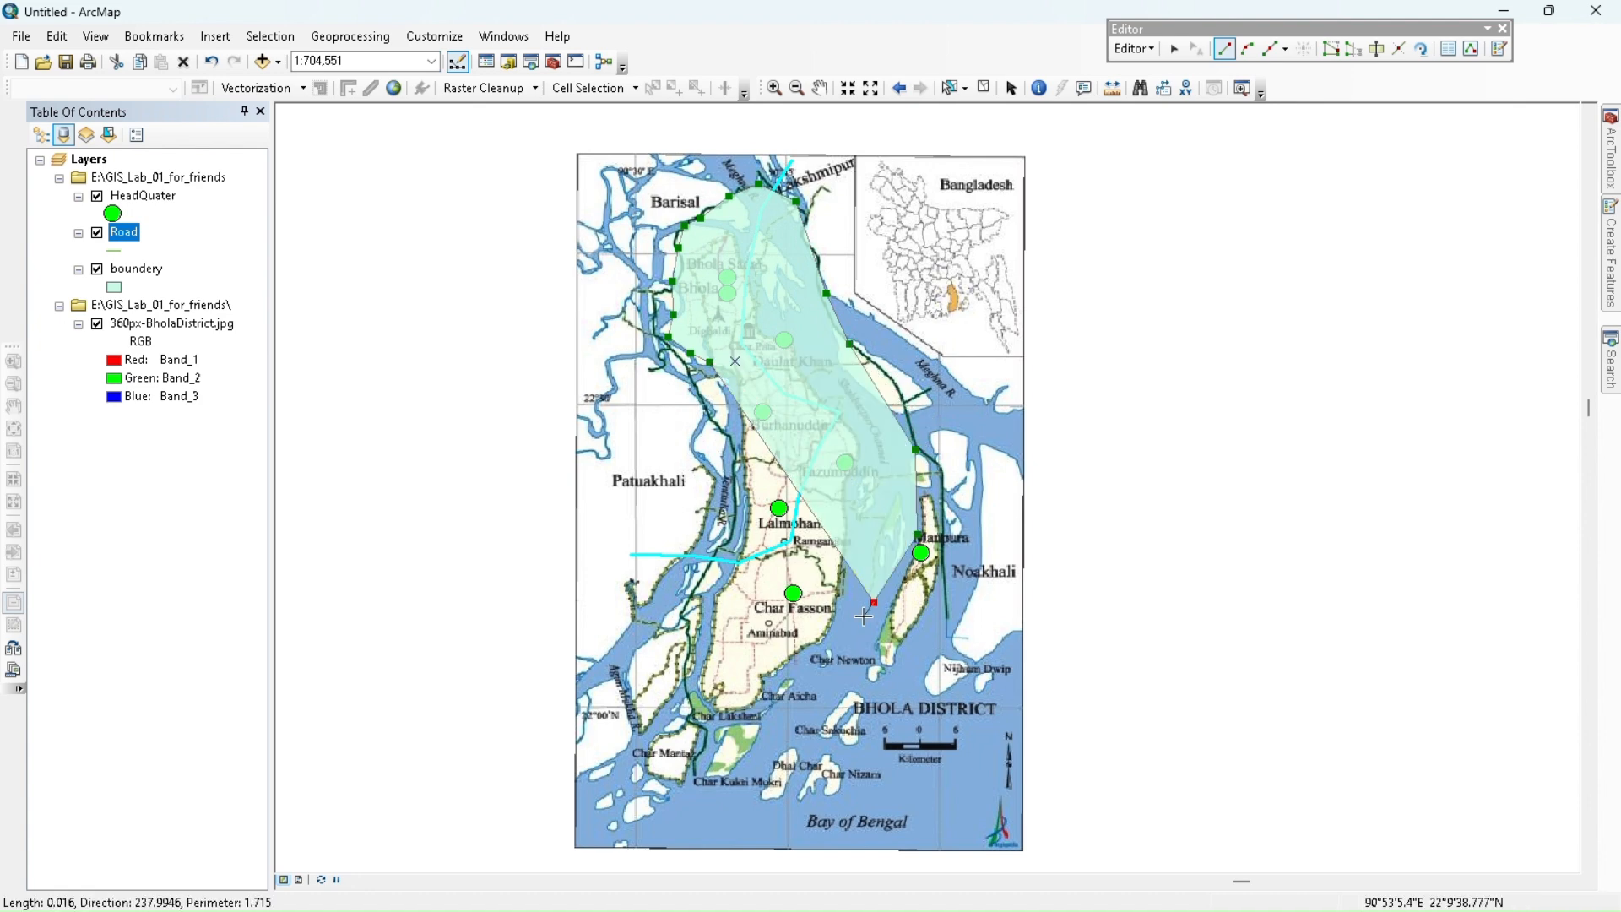
click(821, 690)
click(771, 720)
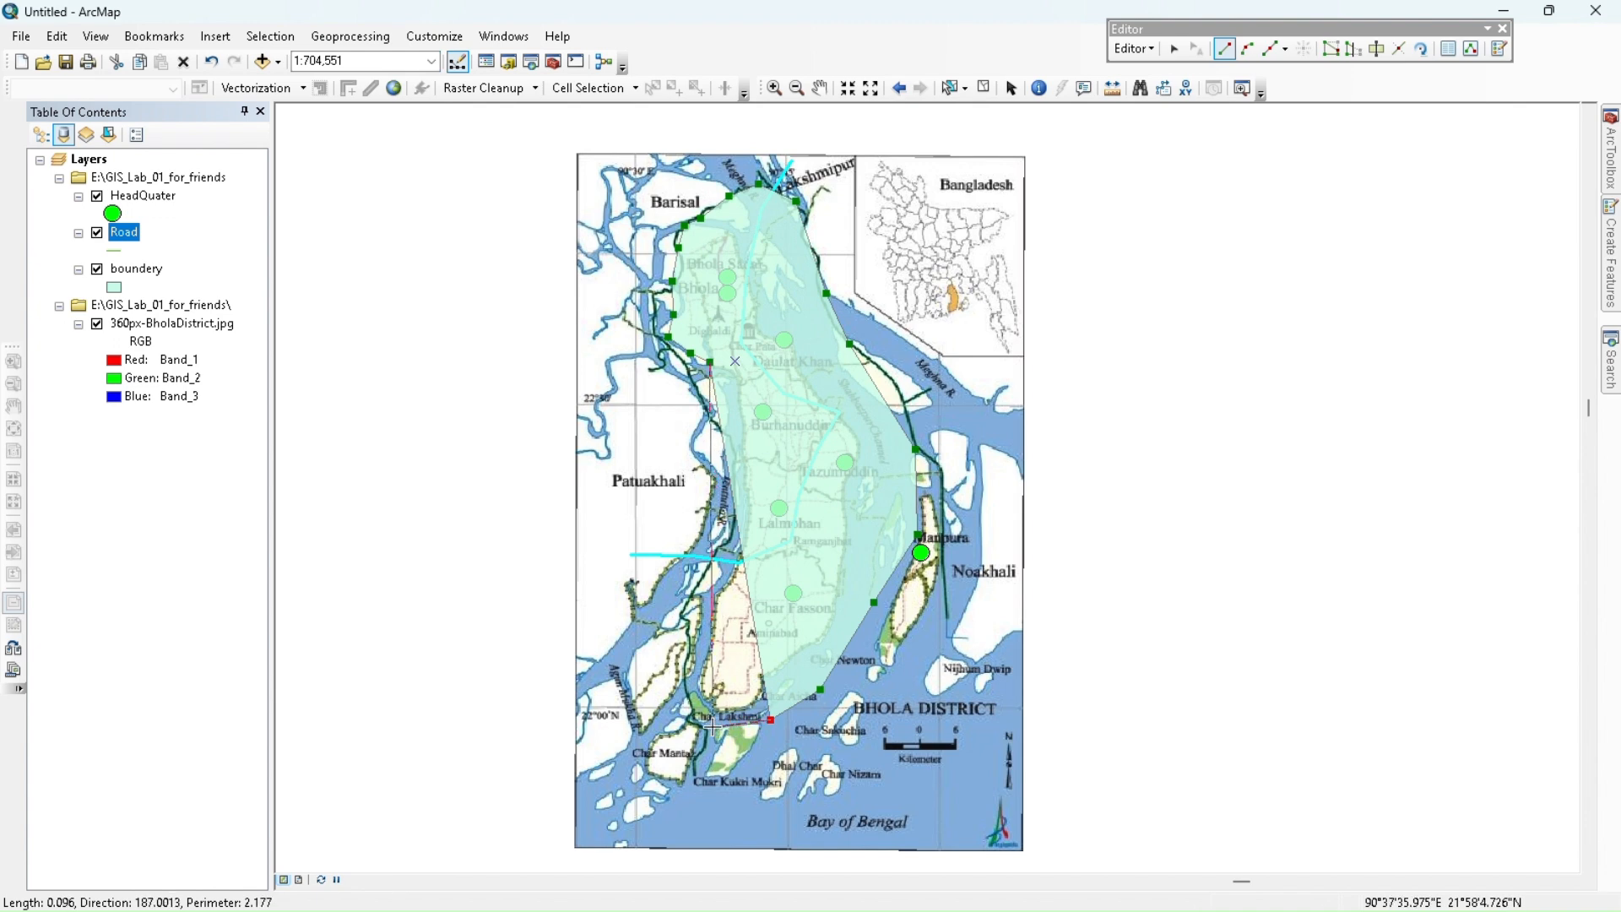
click(714, 726)
click(689, 710)
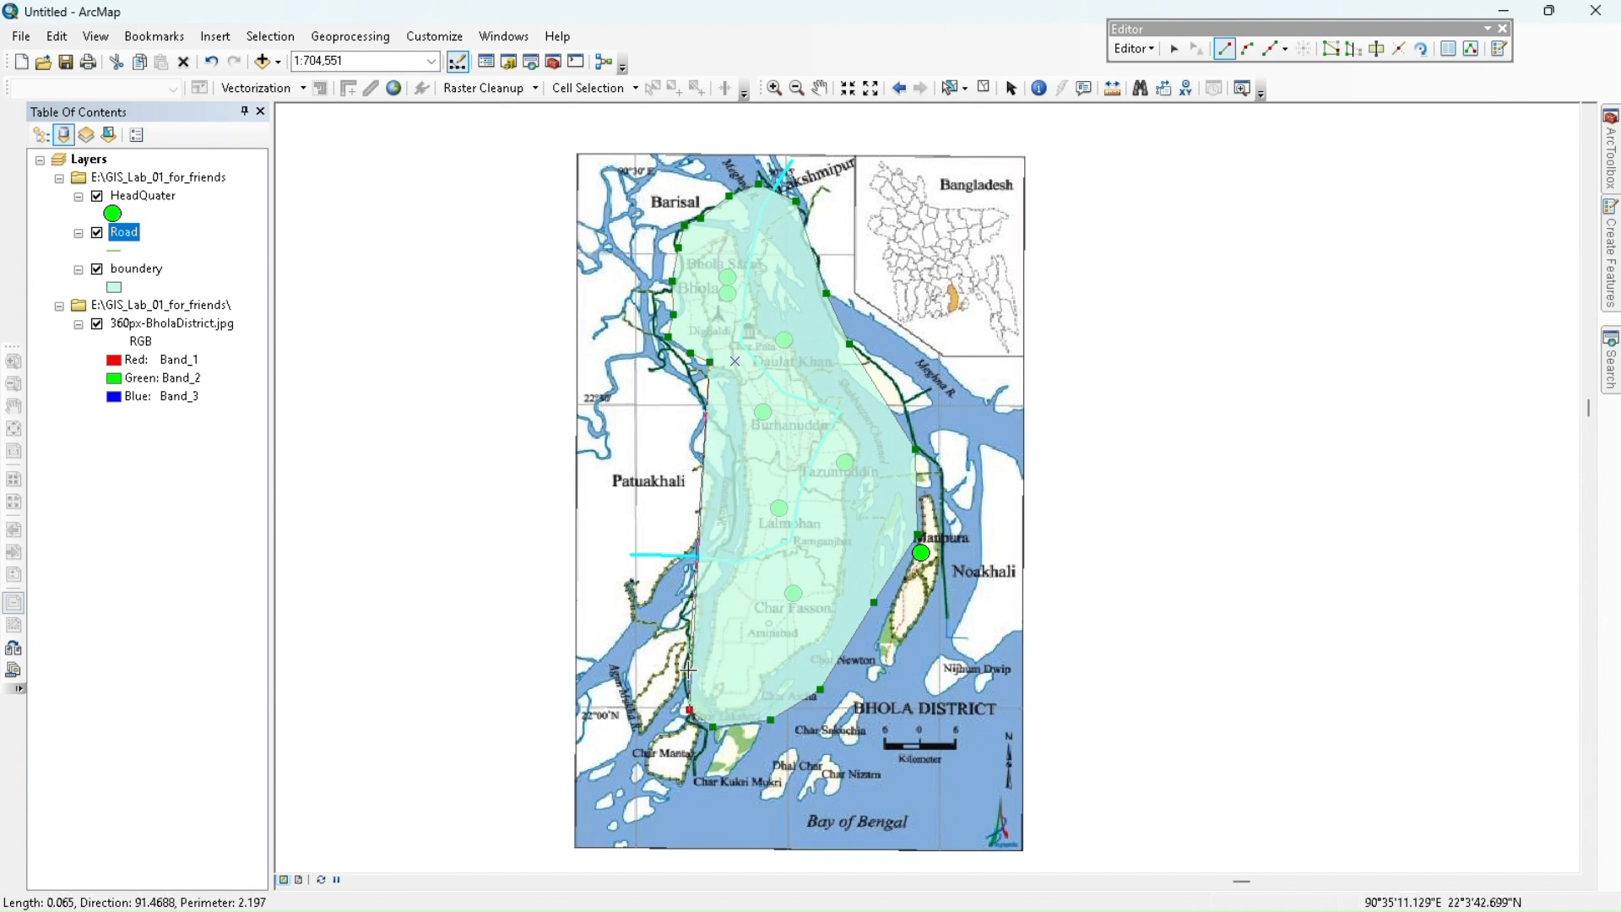
- Trace the western side of the boundery polygon north, including the spur south of Patuakhali, back towards its start, and finish the sketch
click(688, 670)
double_click(686, 629)
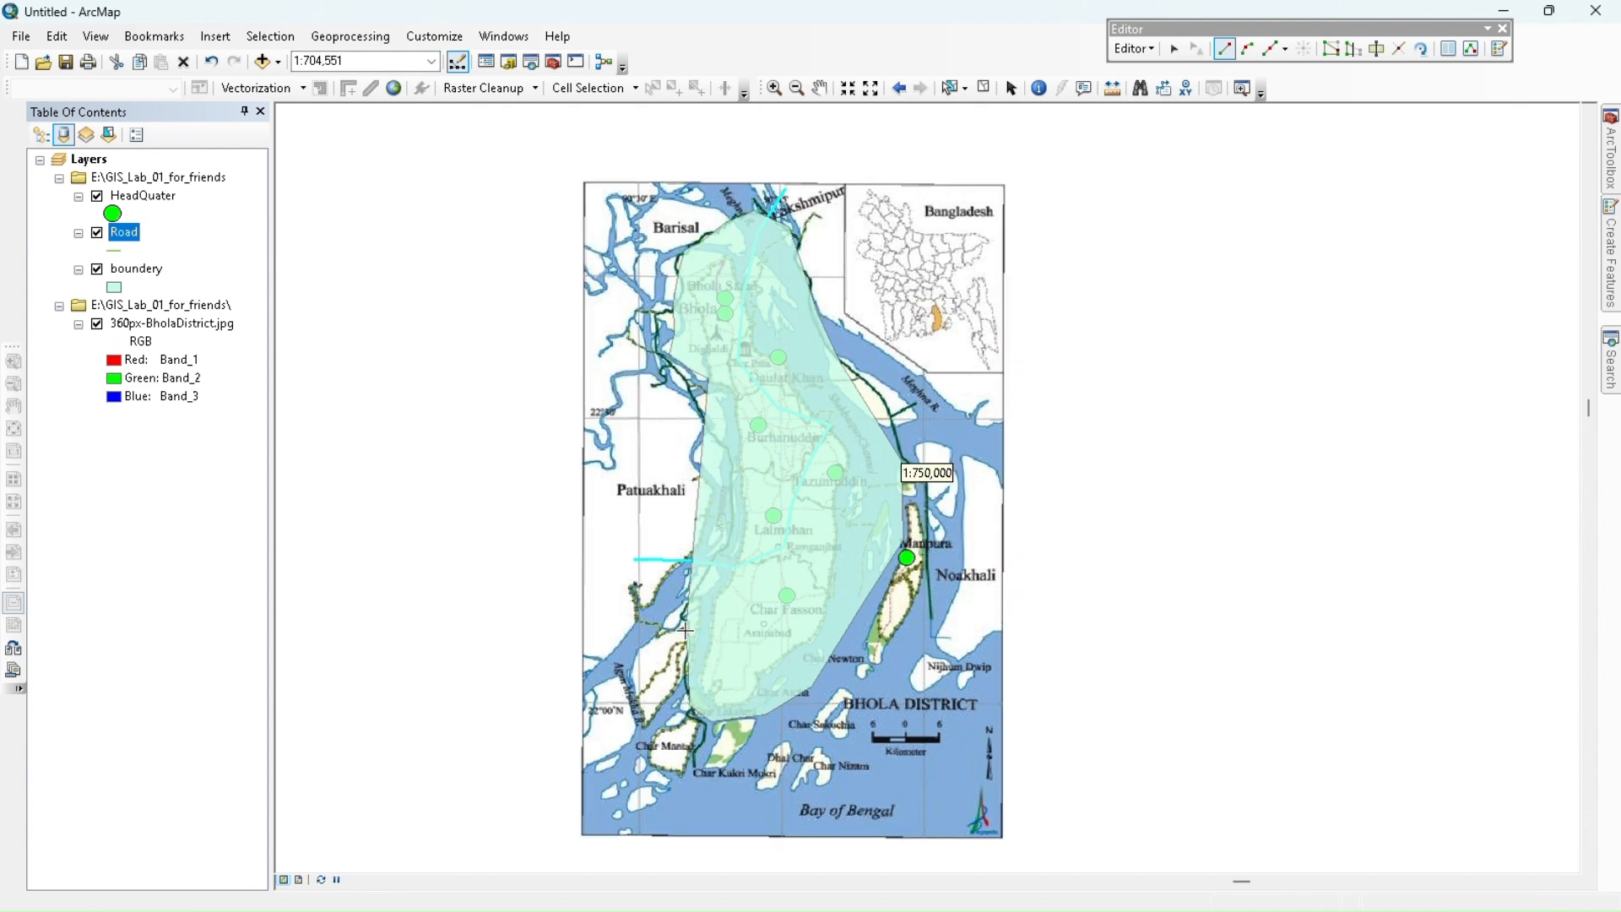
scroll(685, 629, down, 2)
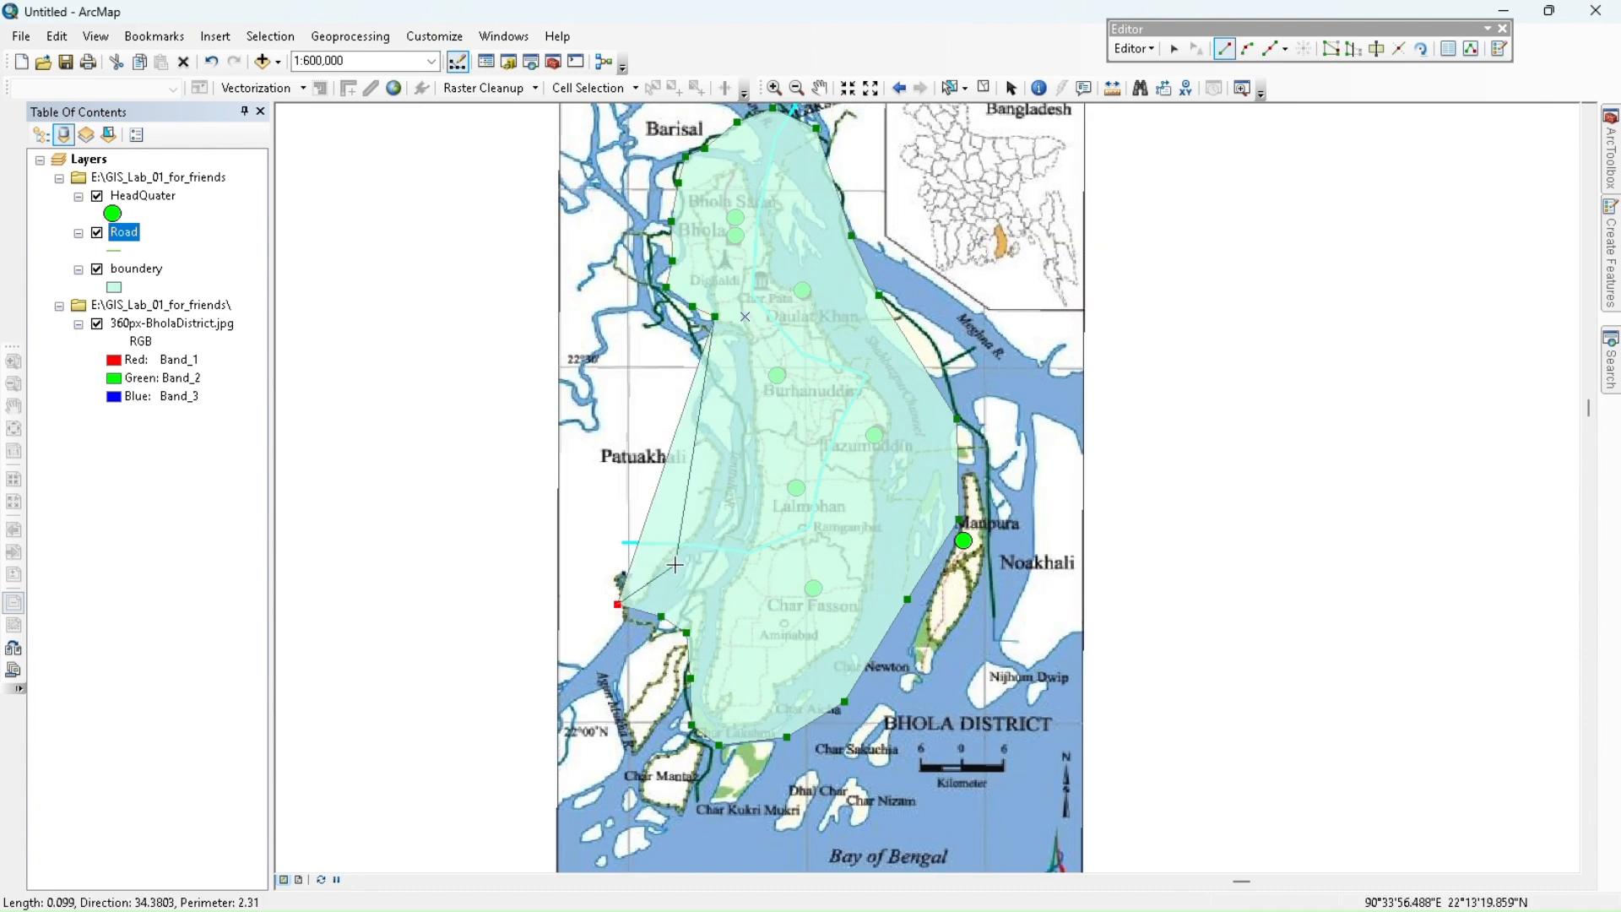
click(676, 564)
click(703, 517)
click(718, 450)
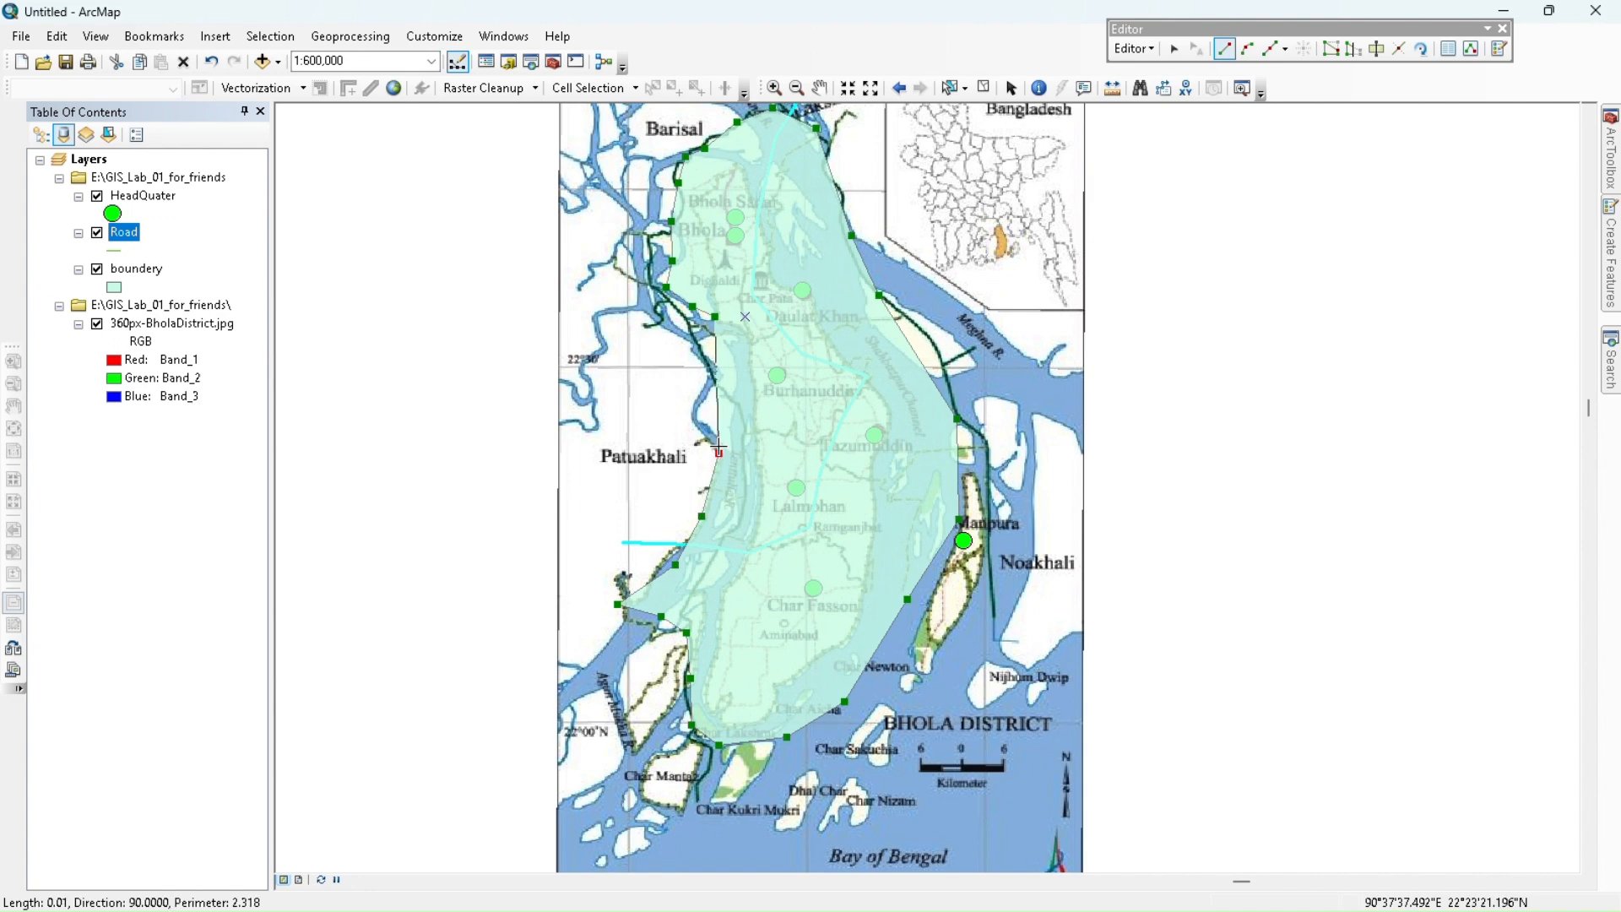
click(713, 415)
click(727, 358)
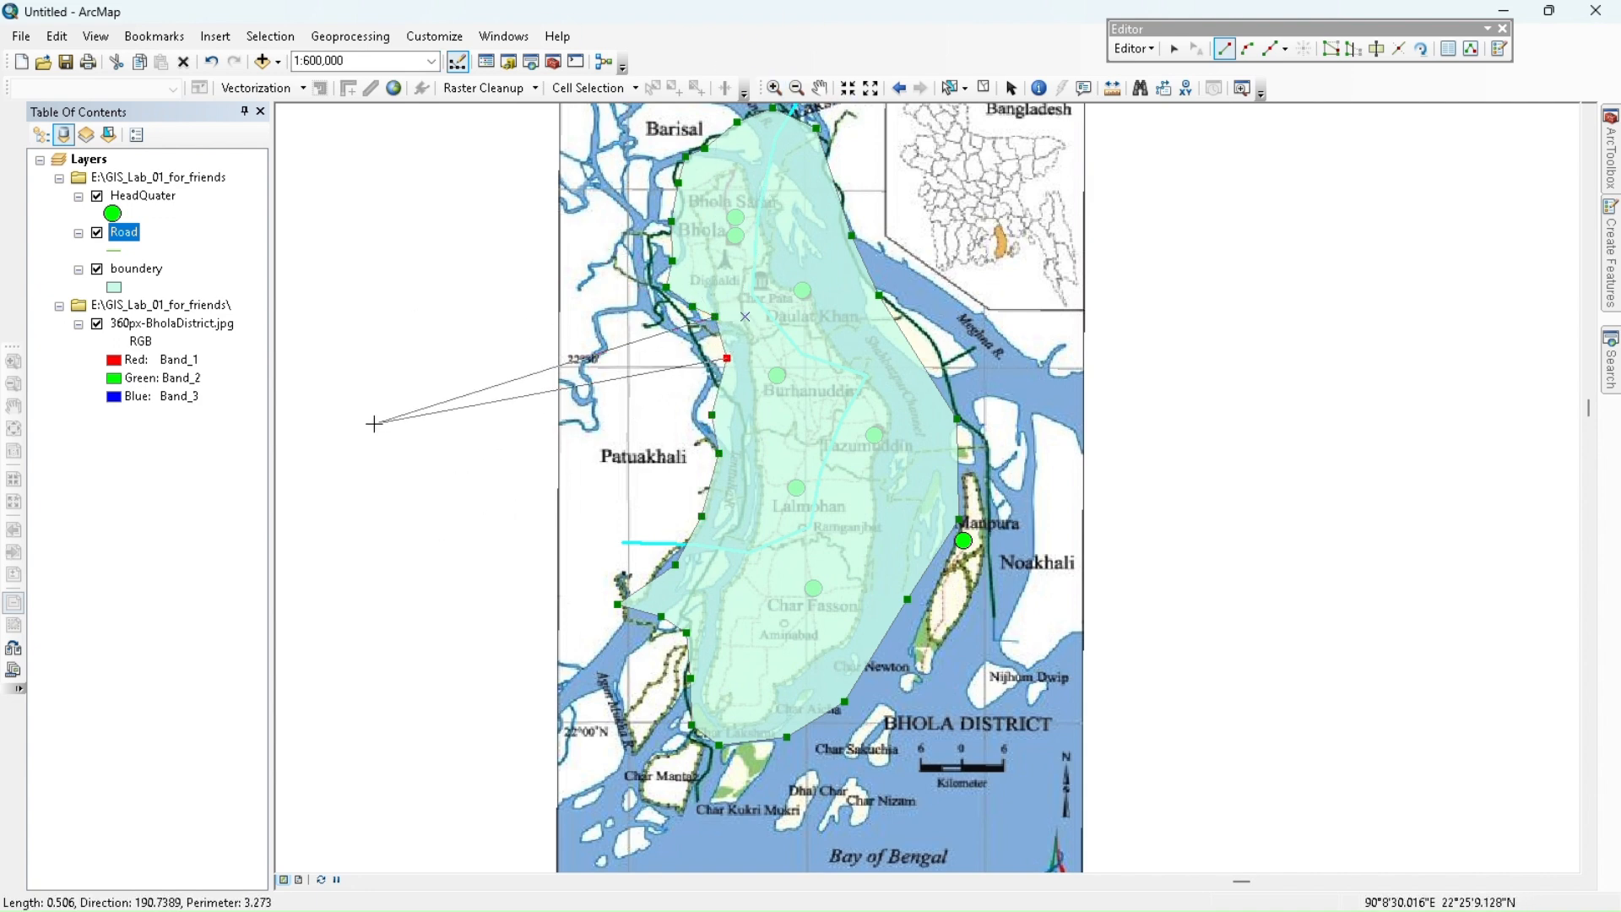
right_click(419, 348)
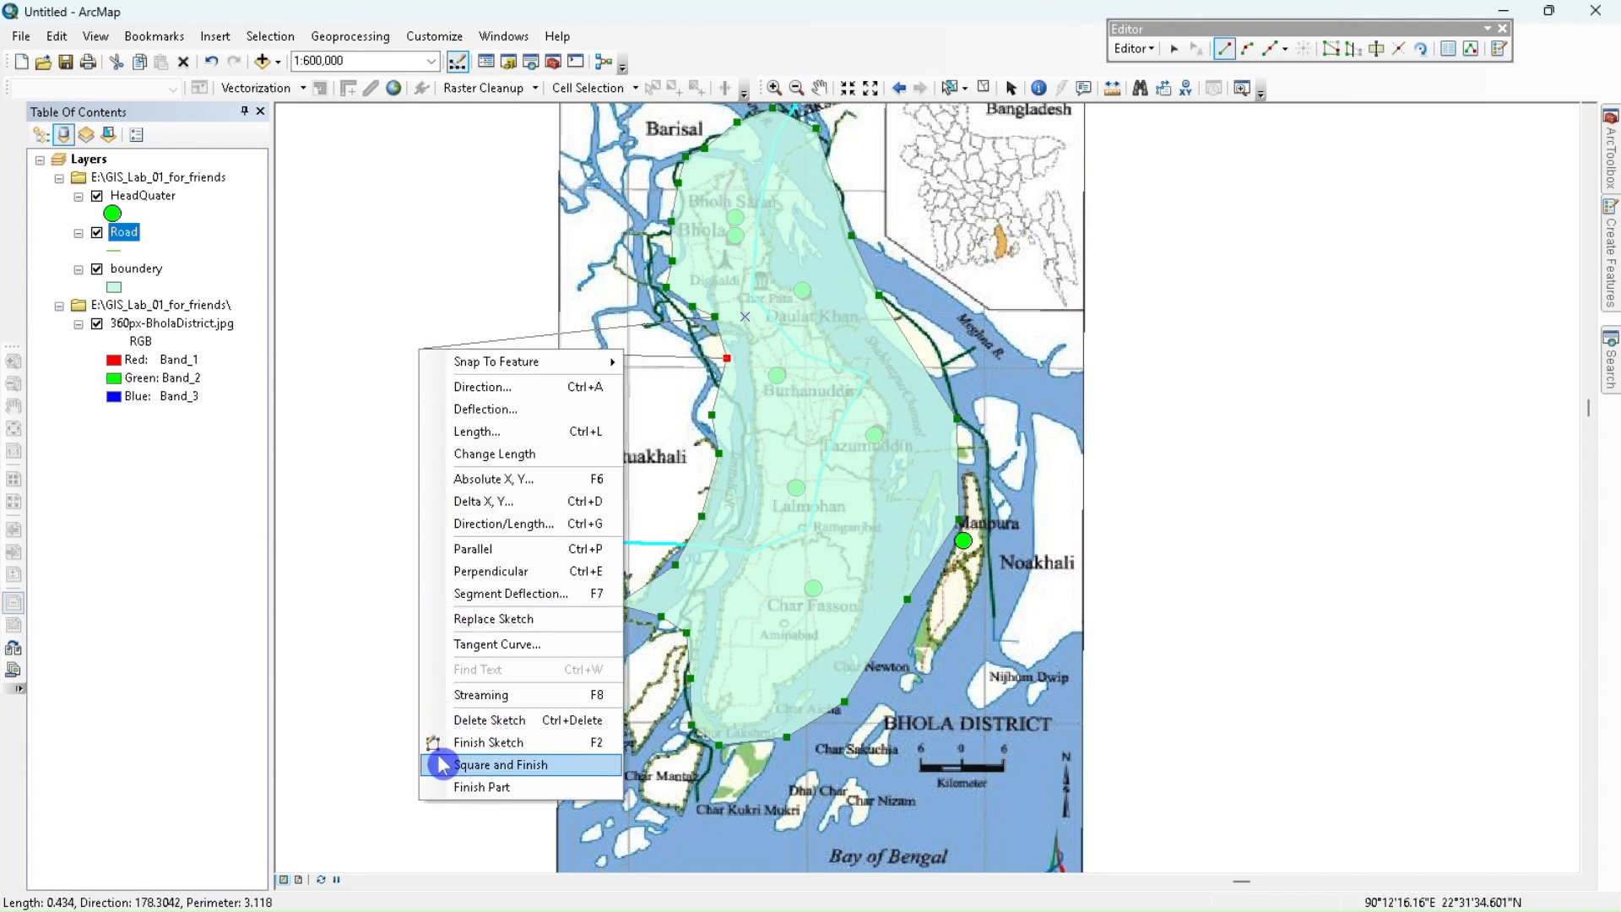
click(462, 743)
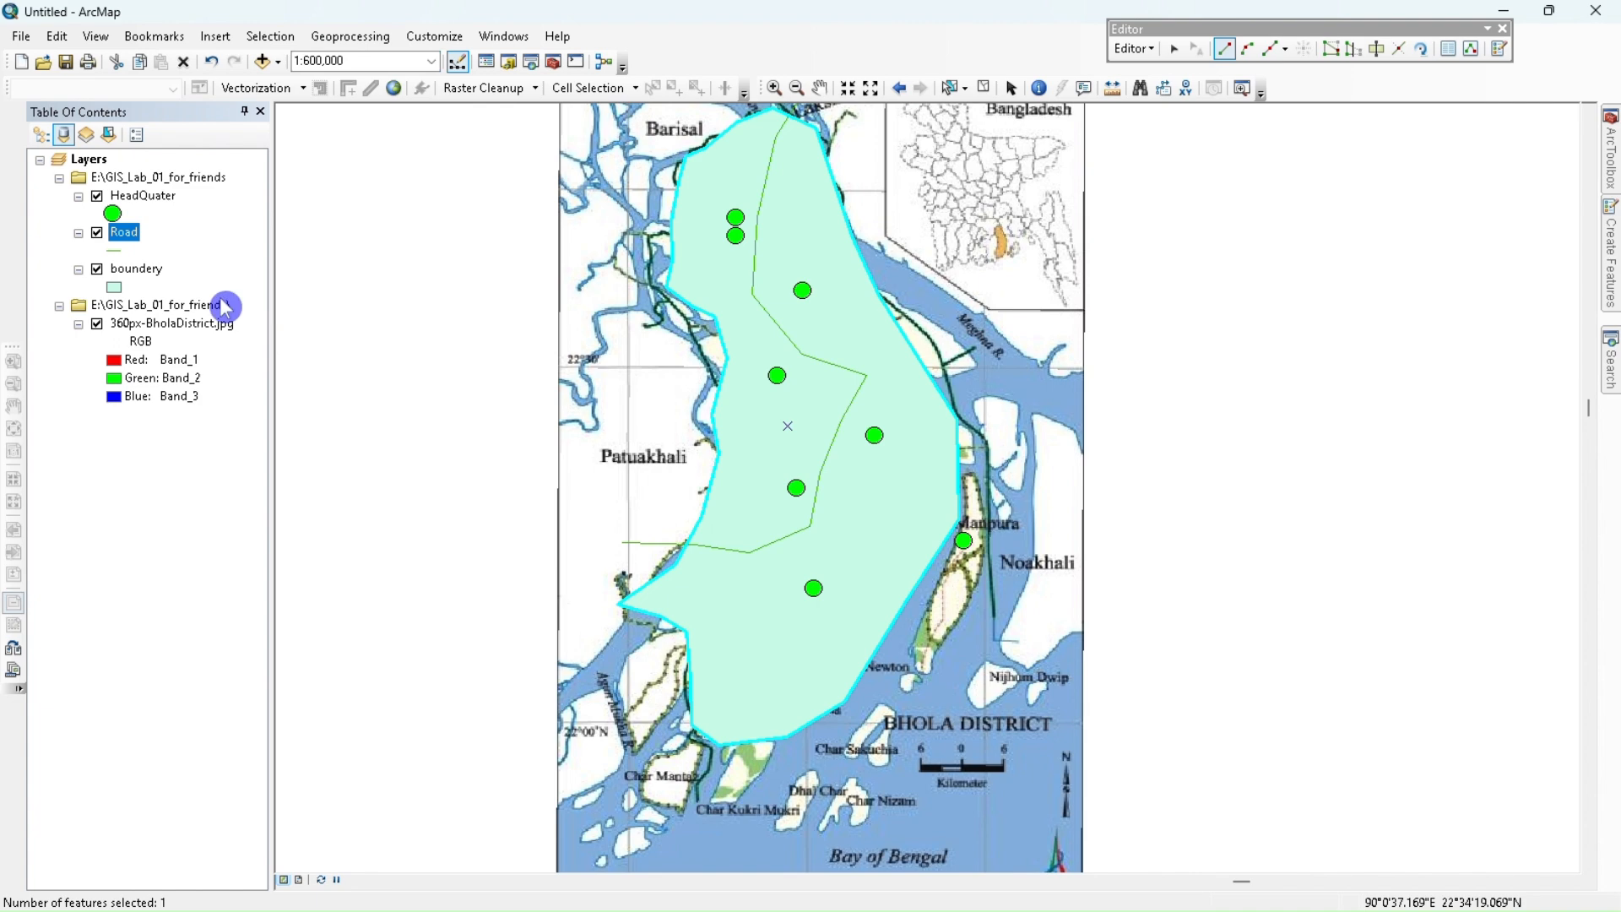
- Hide the 360px-BholaDistrict.jpg image and style the Road layer with the Highway symbol at width 5
click(98, 323)
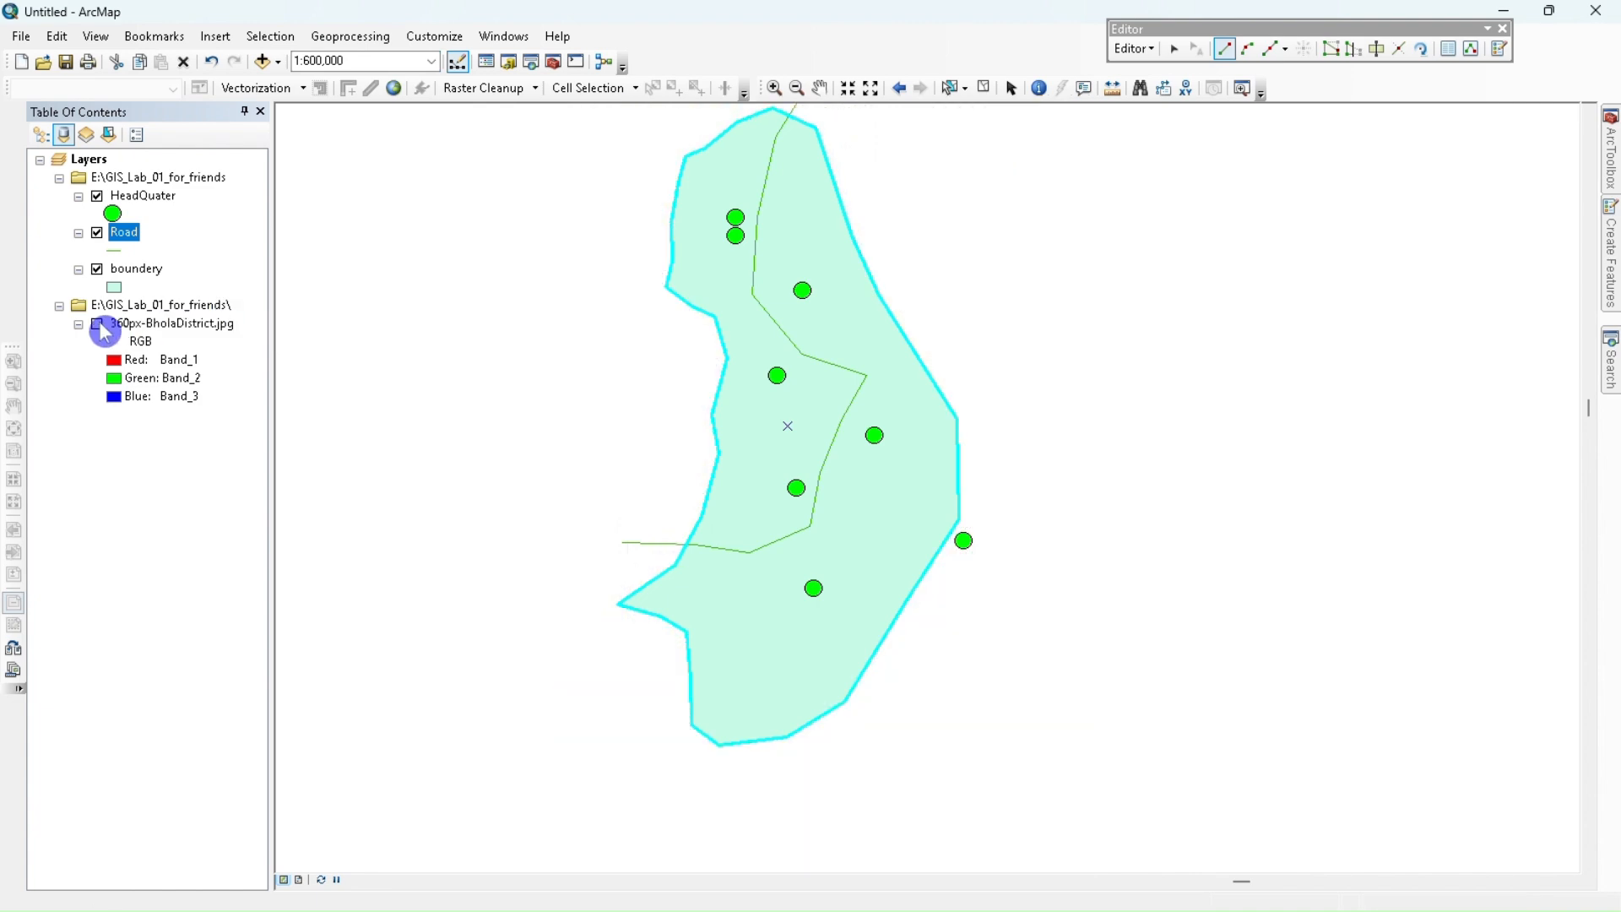
click(116, 253)
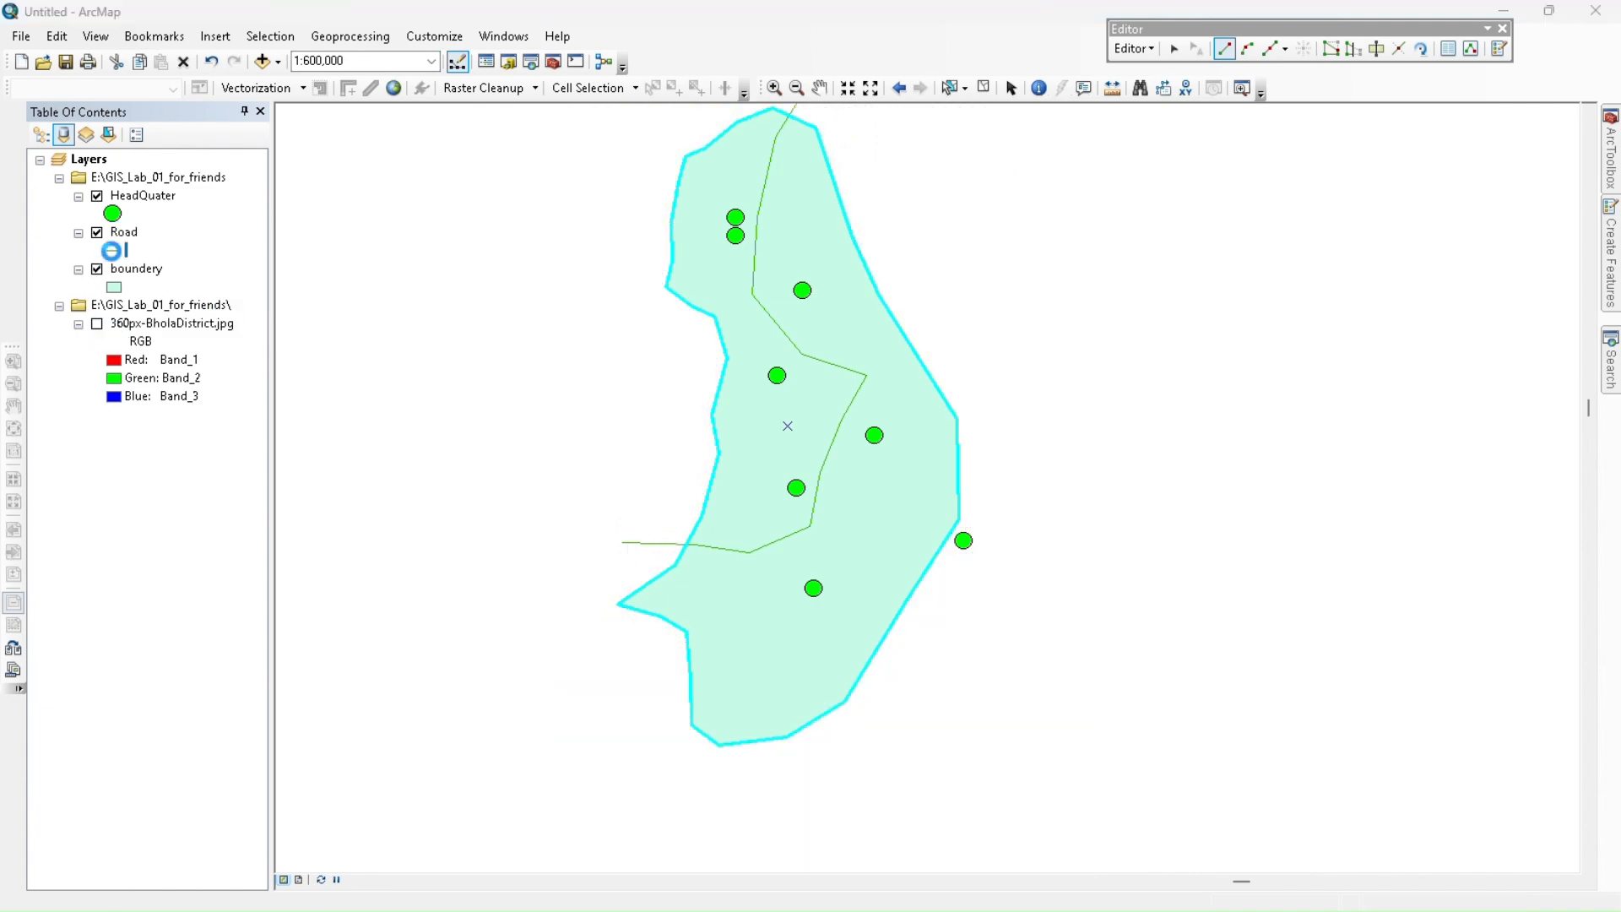
click(336, 238)
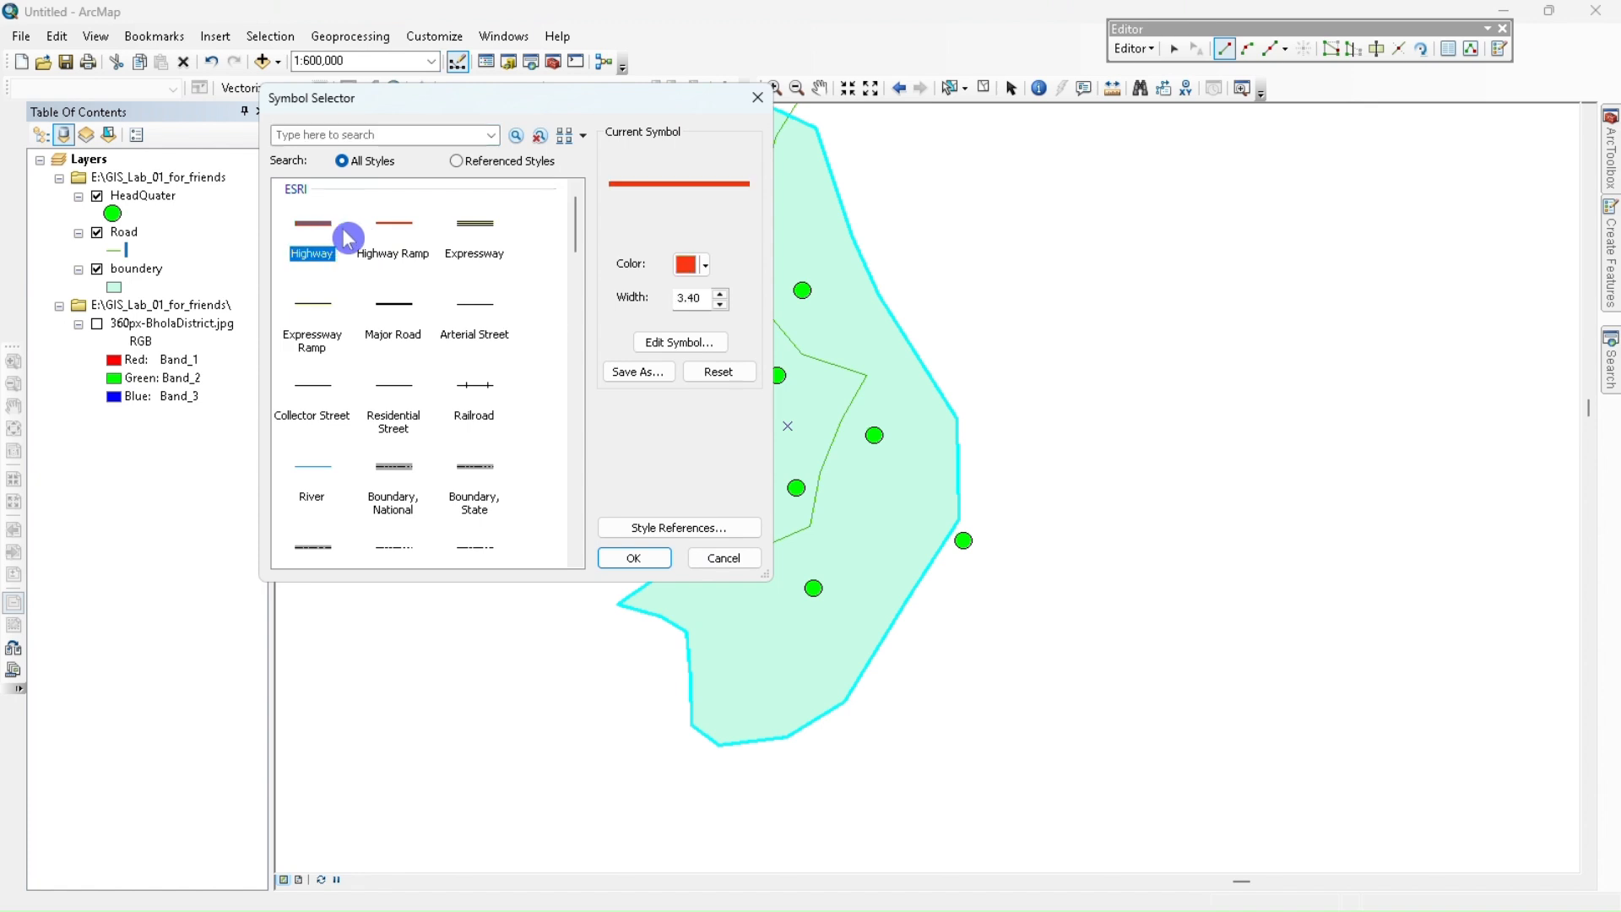
click(720, 295)
click(719, 295)
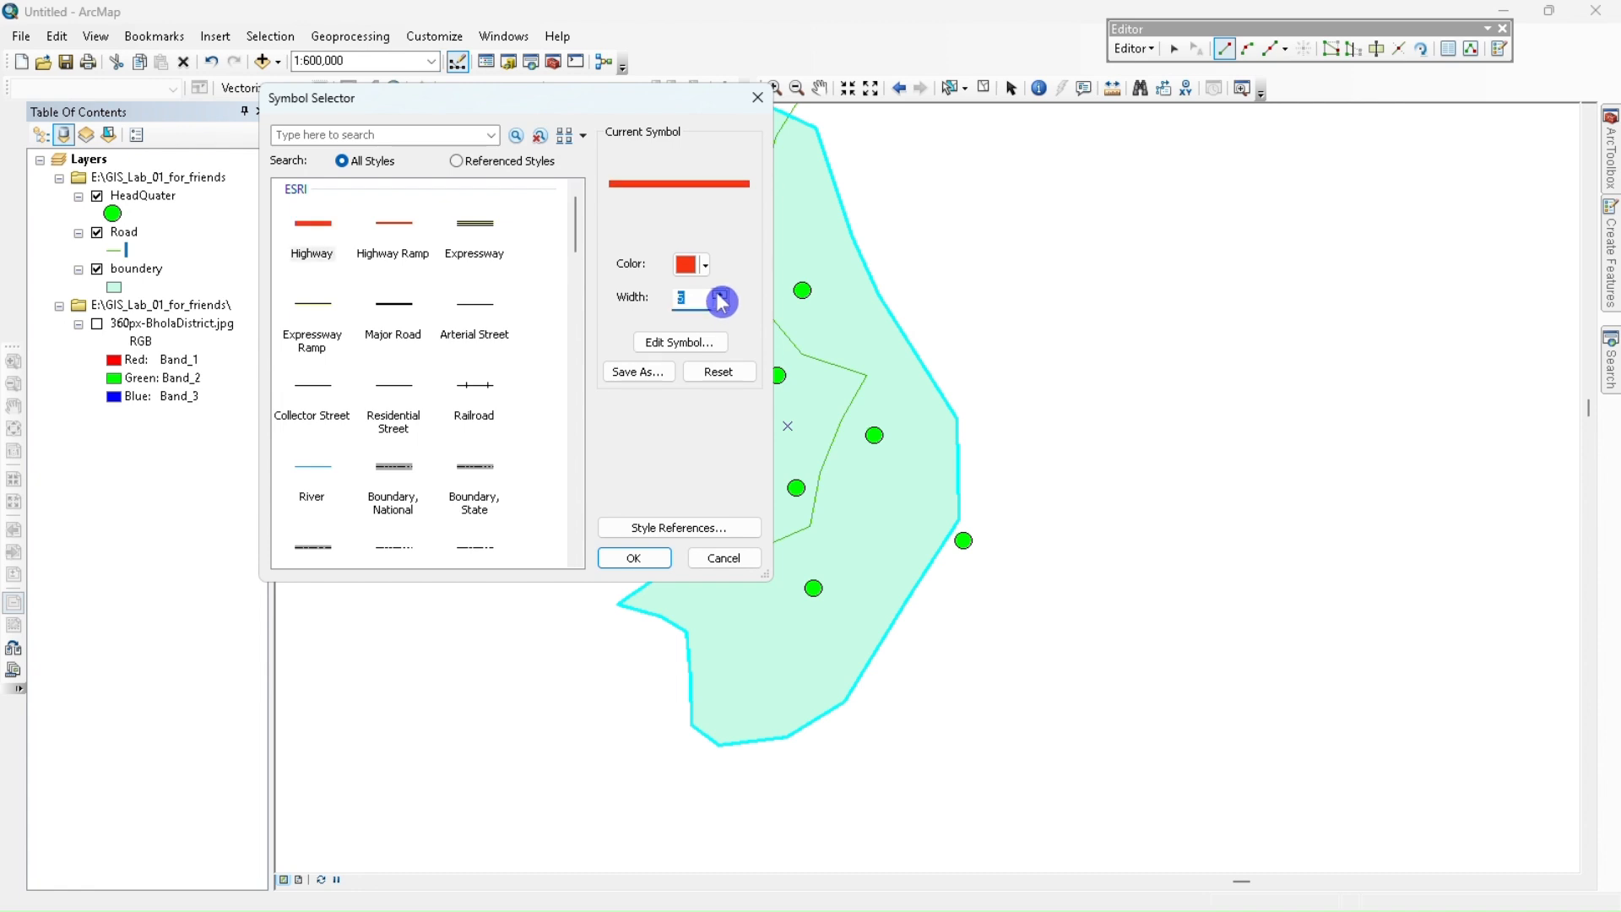
click(635, 555)
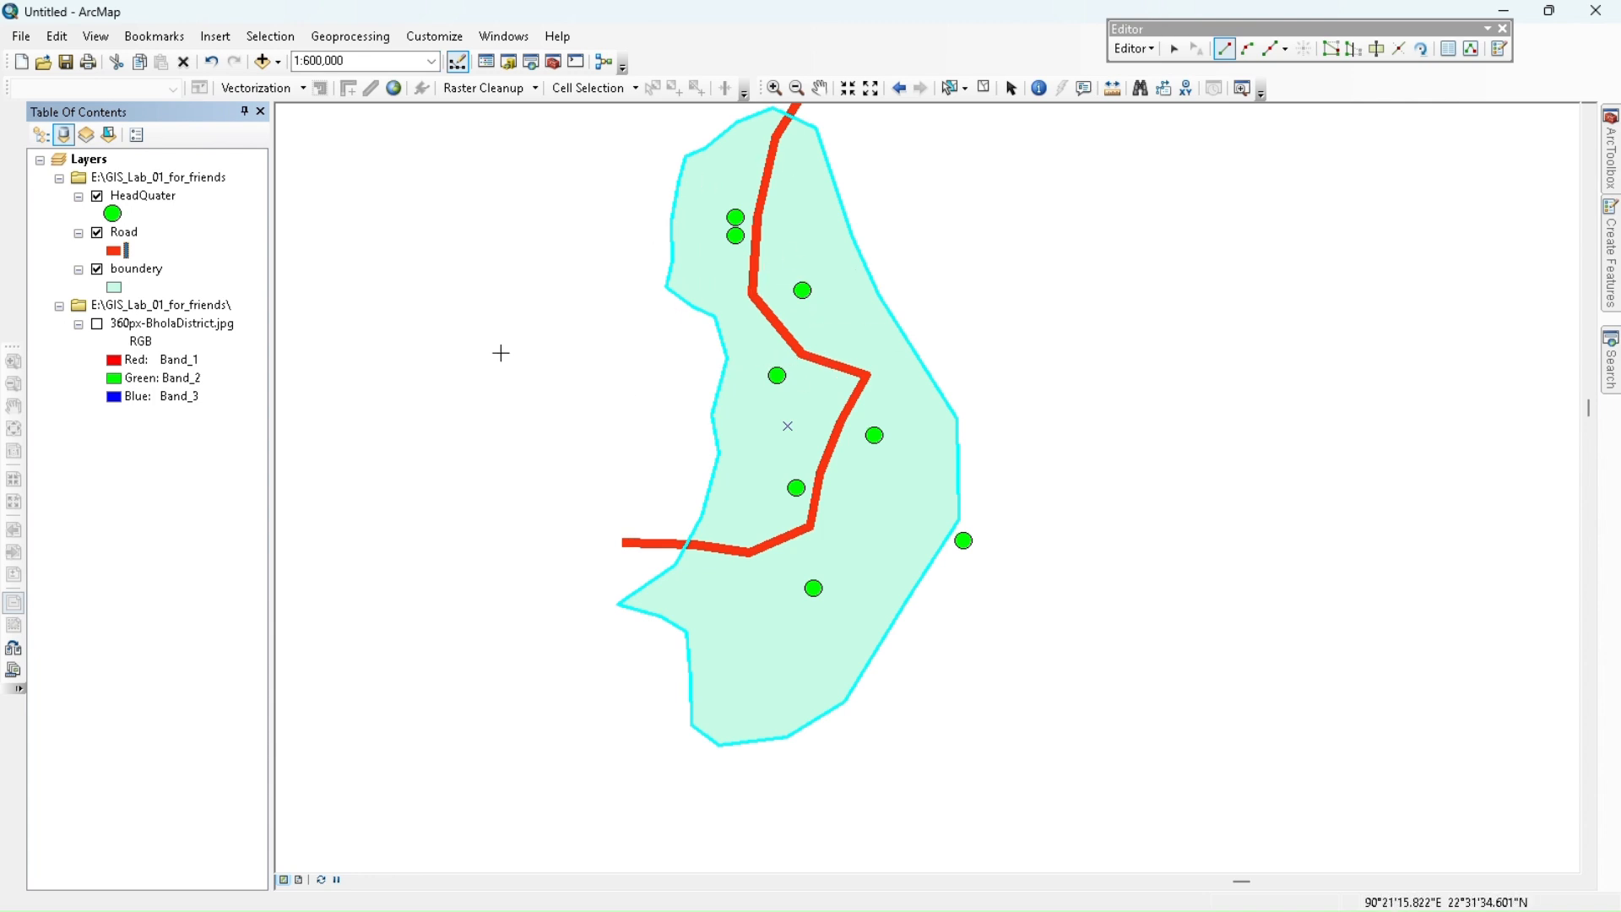
- Style the boundery layer with the predefined Blue fill symbol without an outline
click(122, 289)
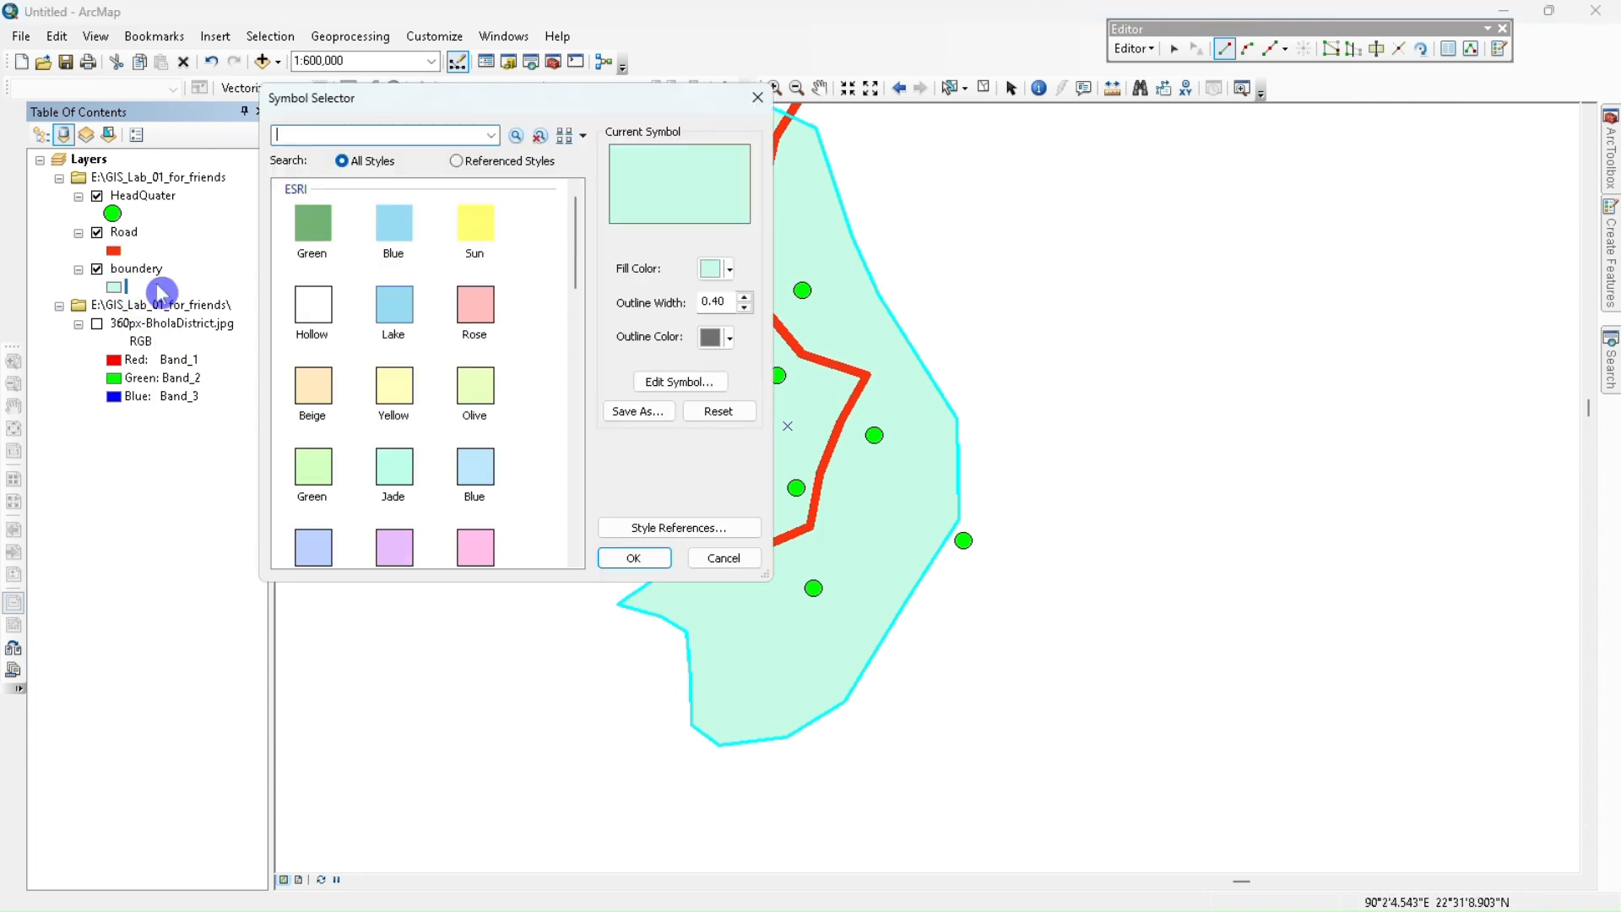
click(392, 252)
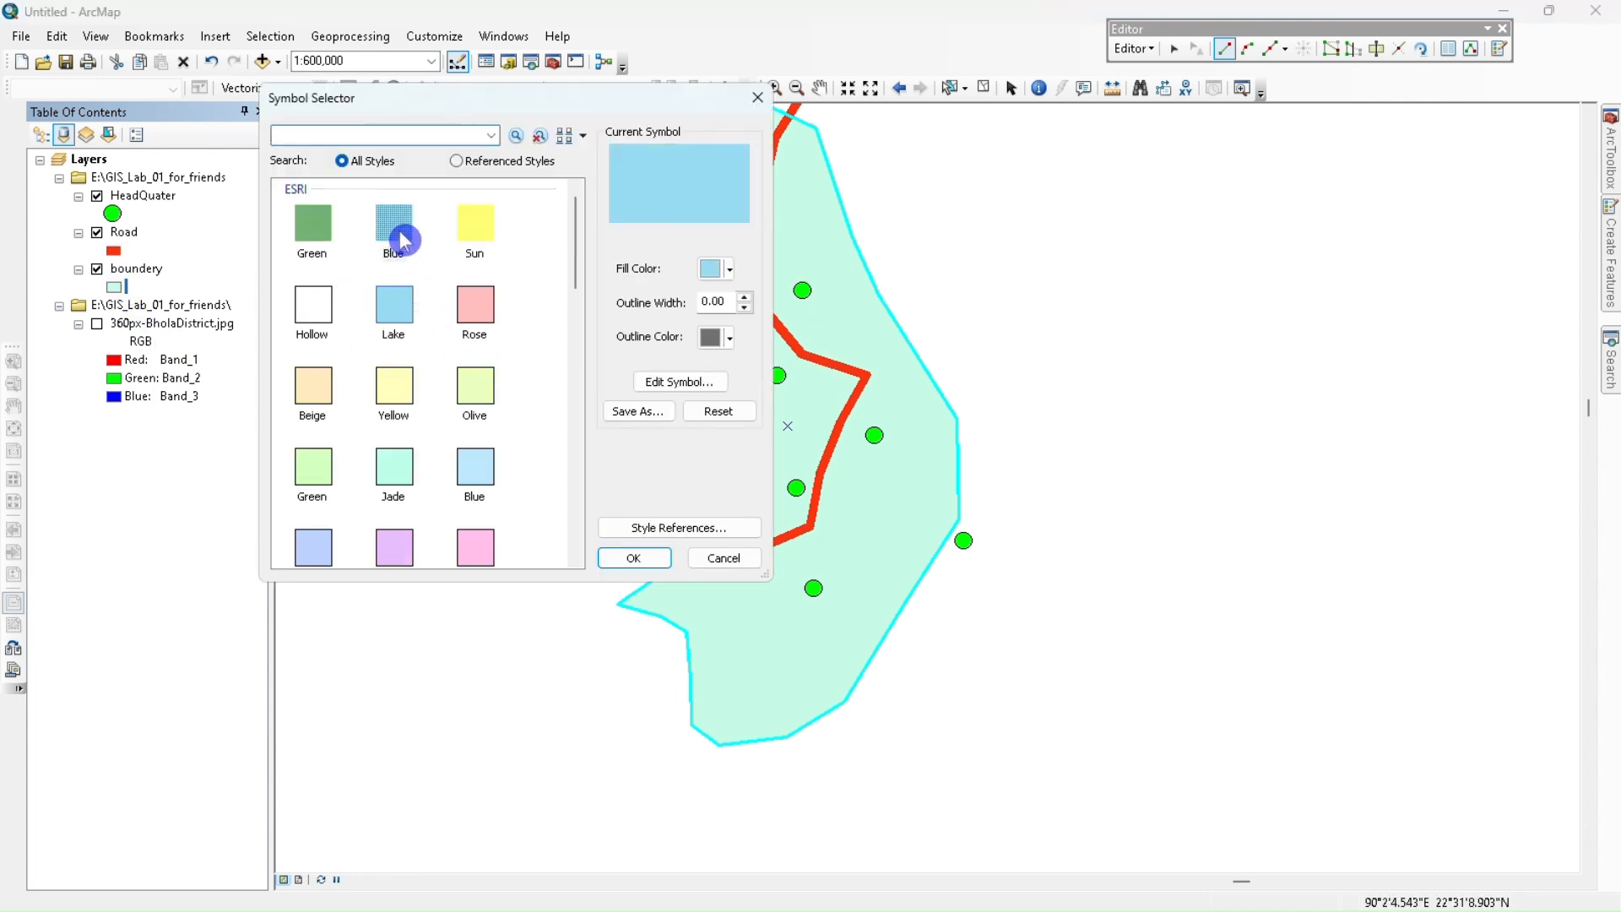
click(635, 557)
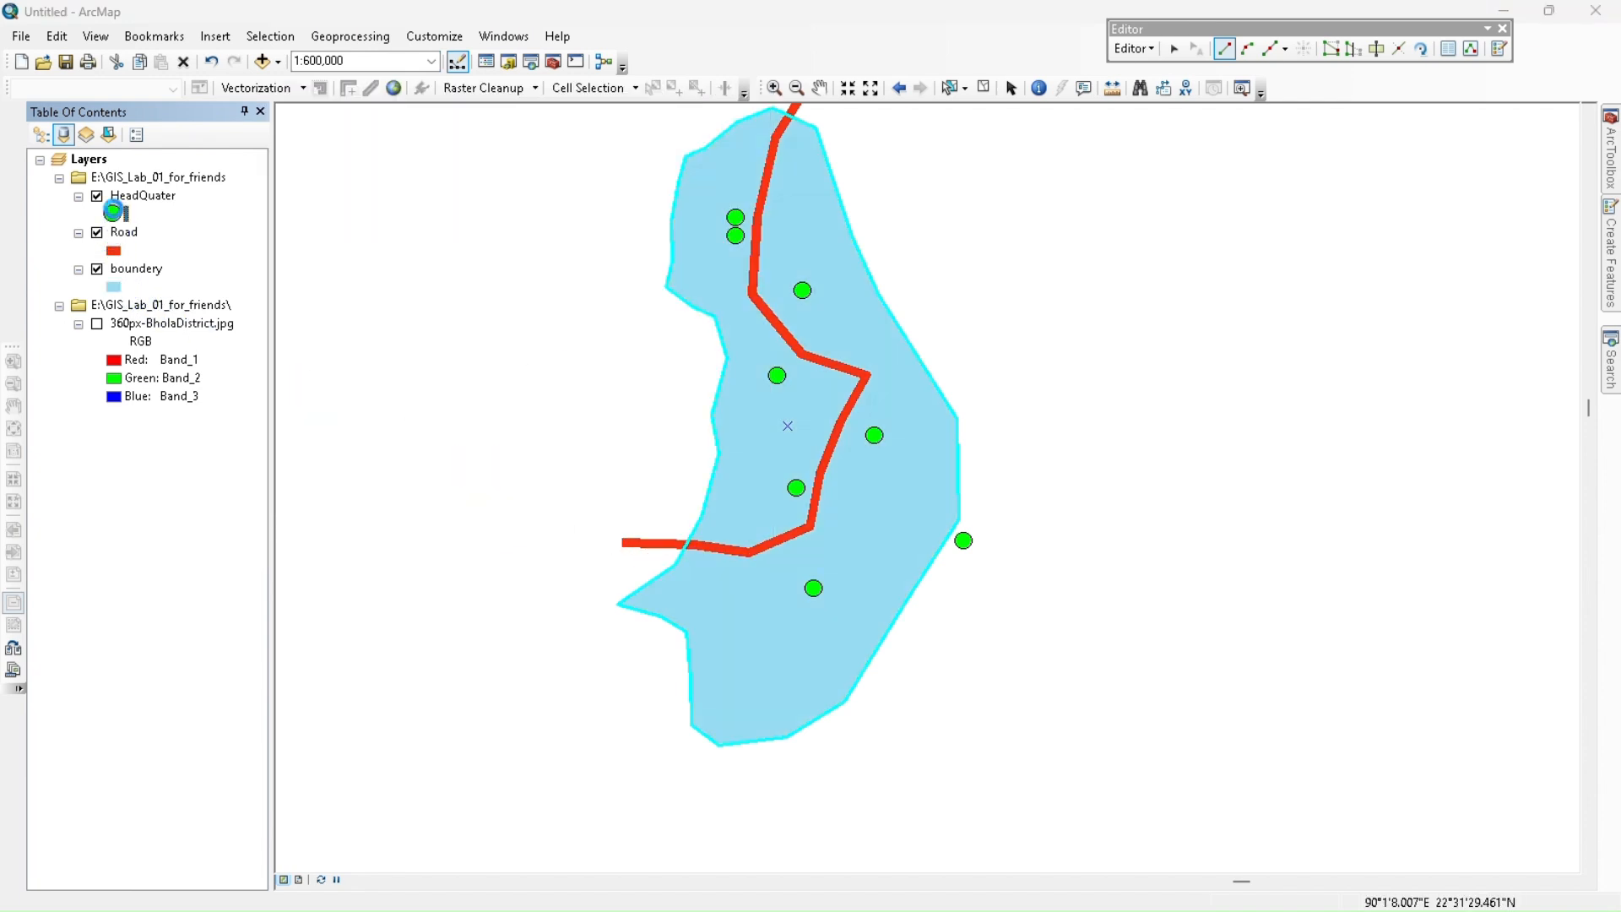
- Style the HeadQuater points with the Rnd Square 4 marker symbol at size 20
click(118, 217)
scroll(417, 405, down, 5)
scroll(410, 409, down, 1)
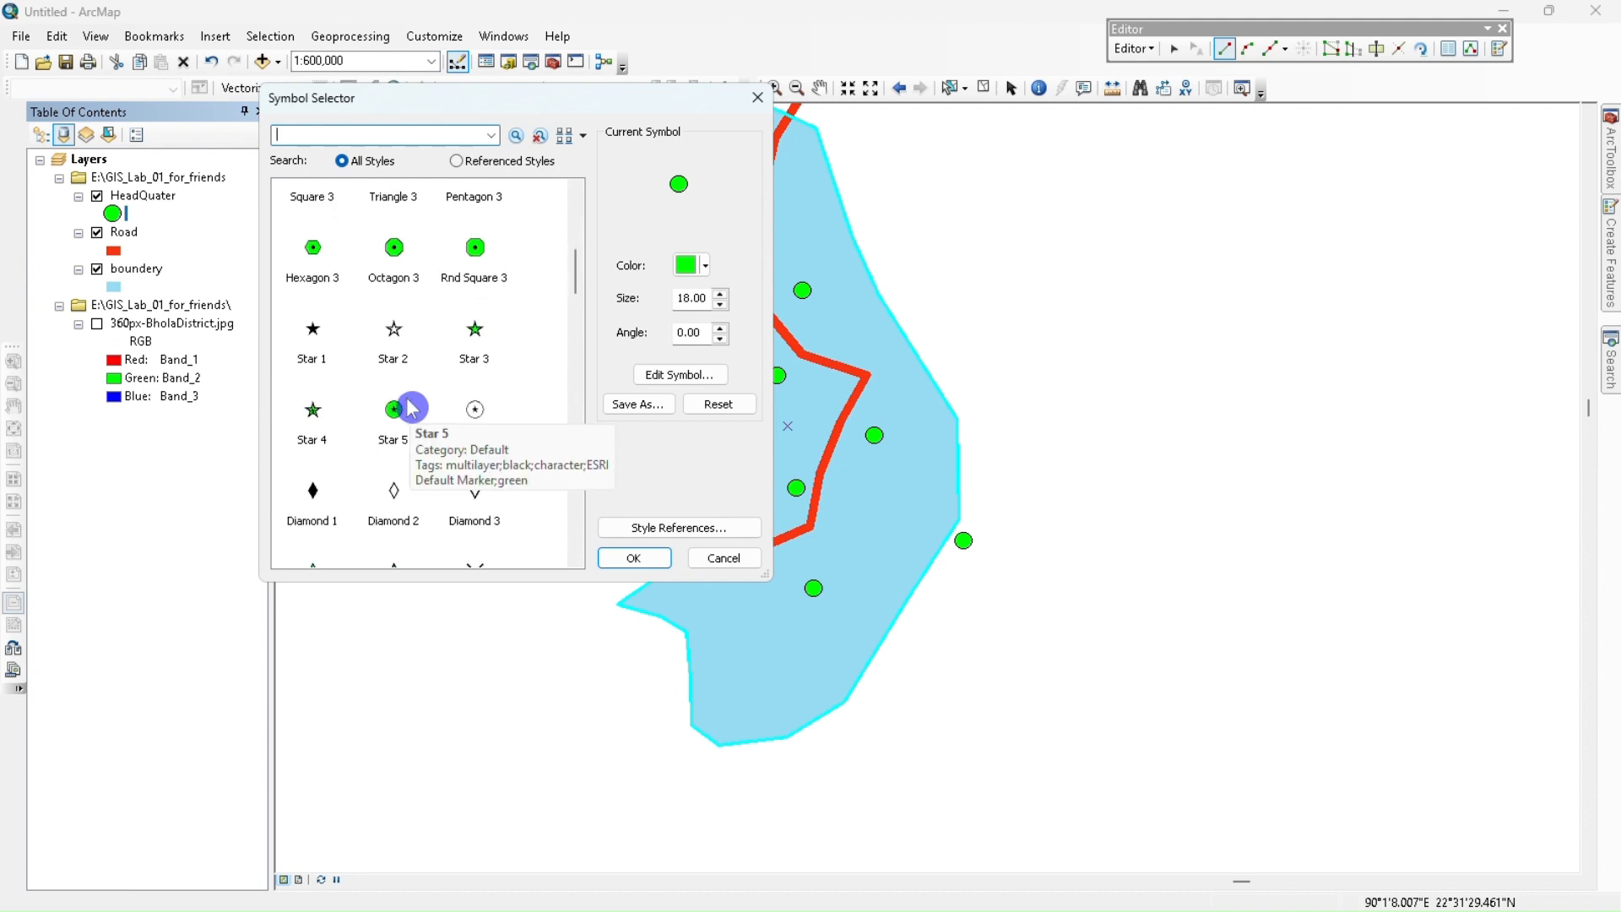
click(396, 413)
scroll(389, 423, down, 2)
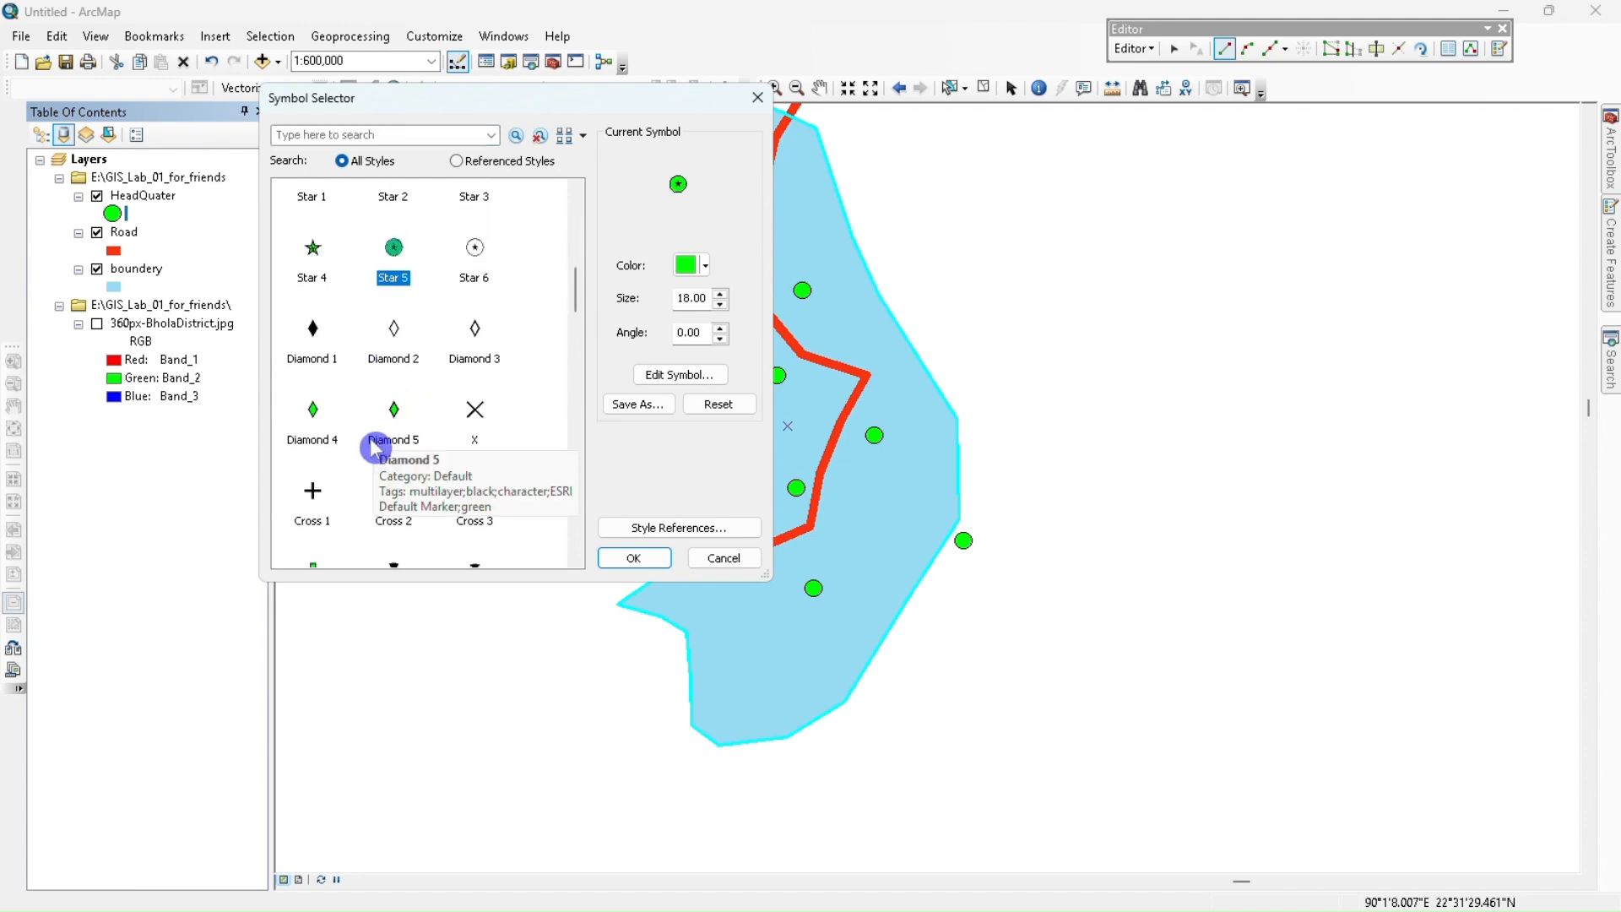
scroll(388, 456, down, 6)
scroll(363, 461, down, 10)
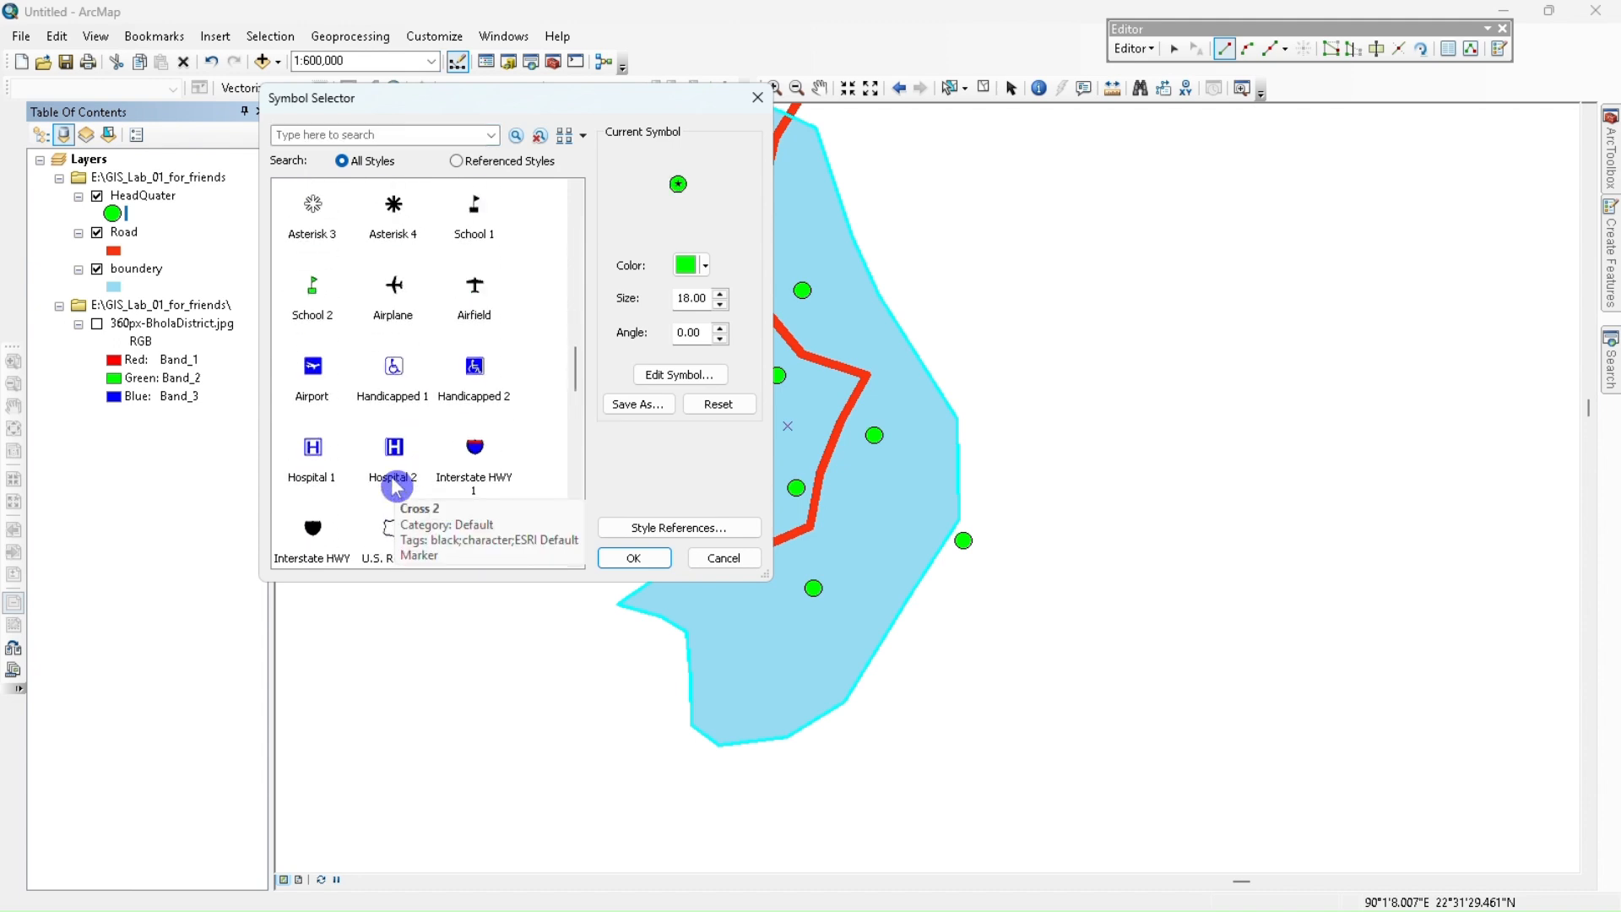
scroll(325, 424, down, 4)
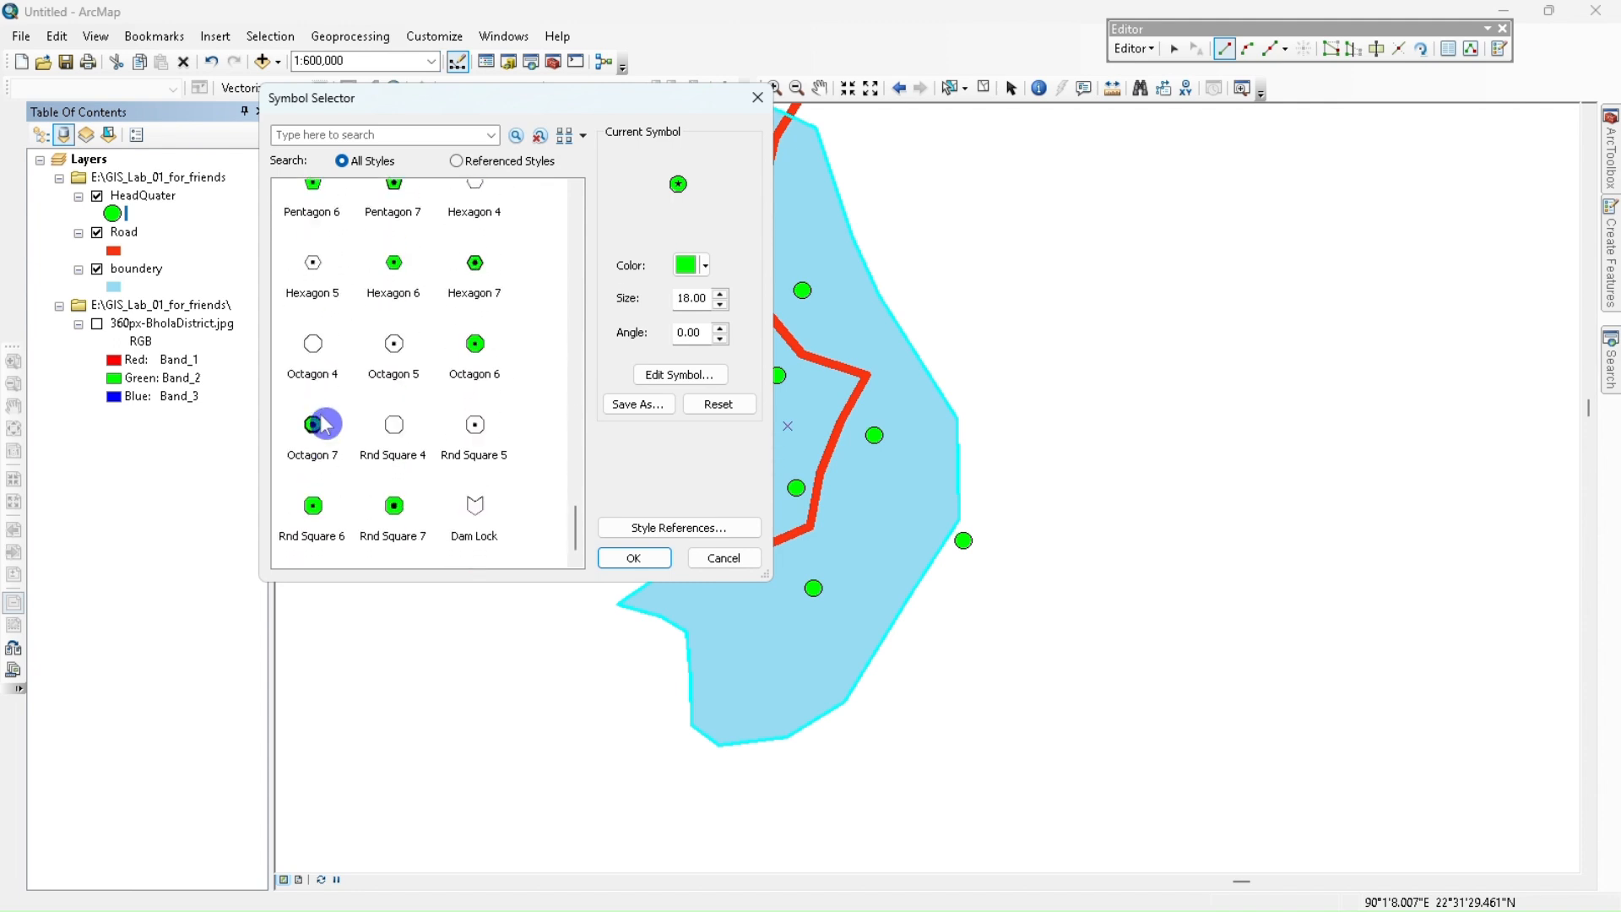
click(395, 426)
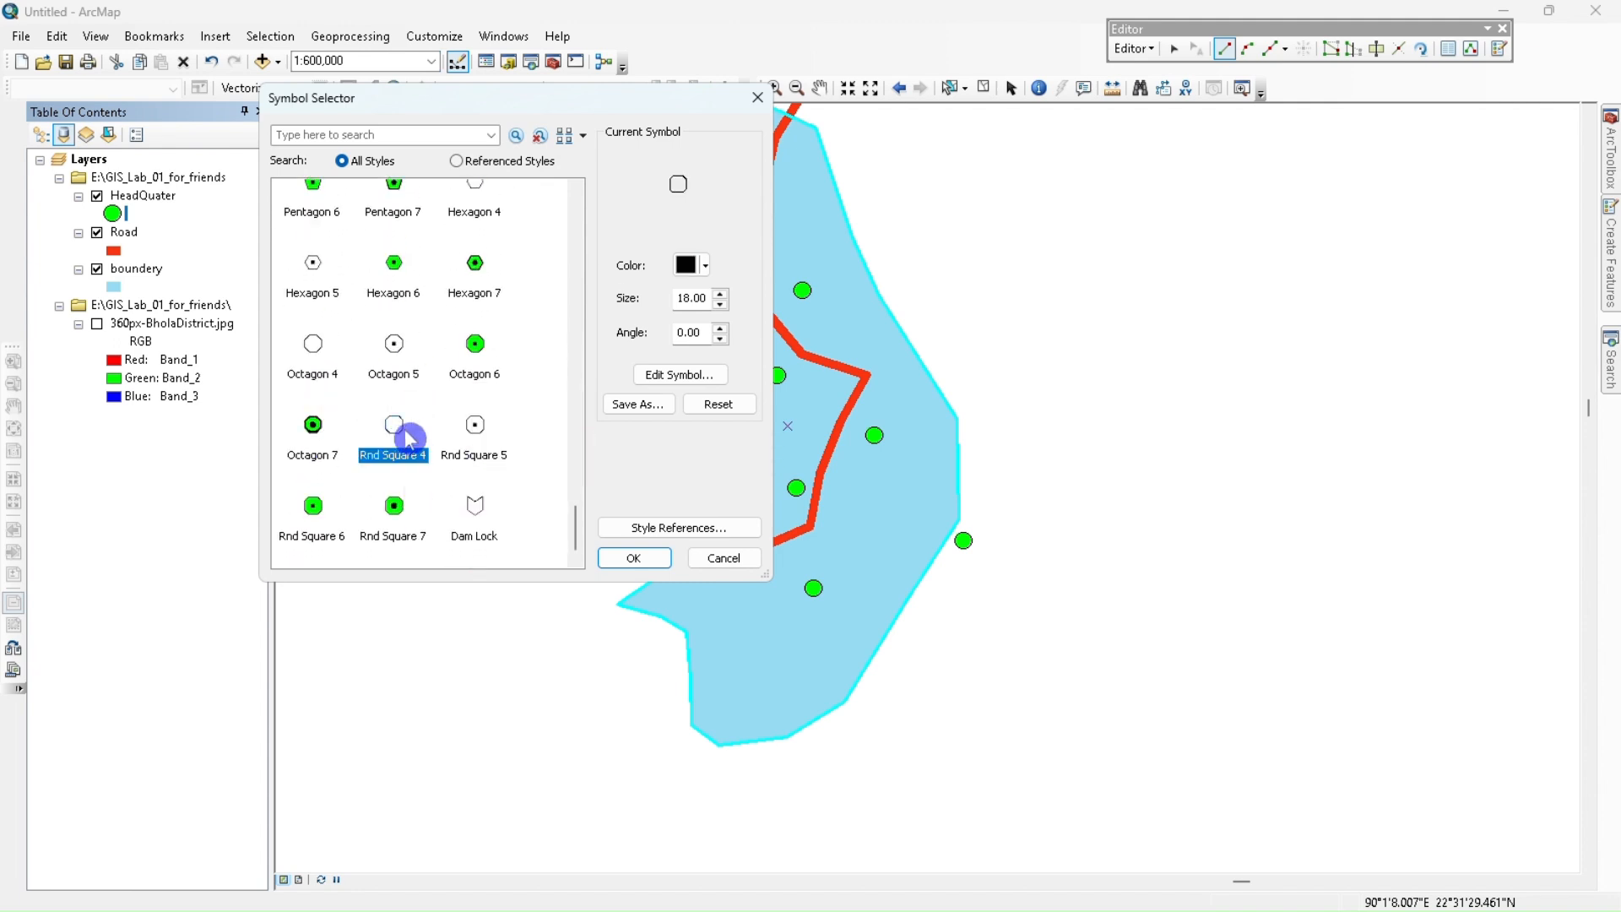
click(722, 292)
click(722, 292)
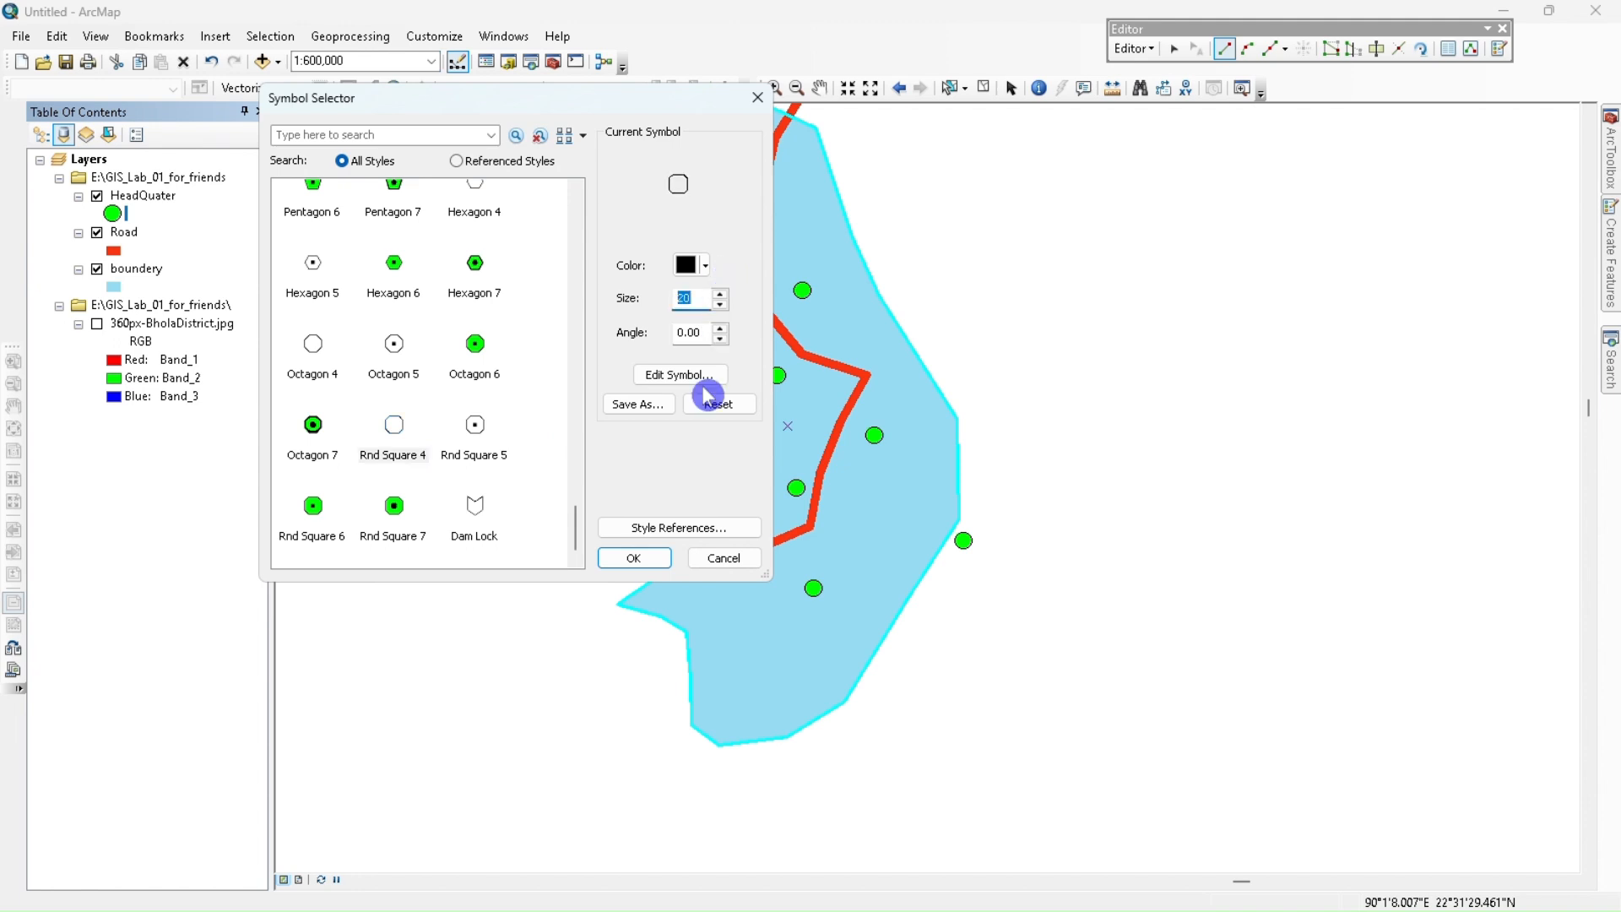
click(641, 557)
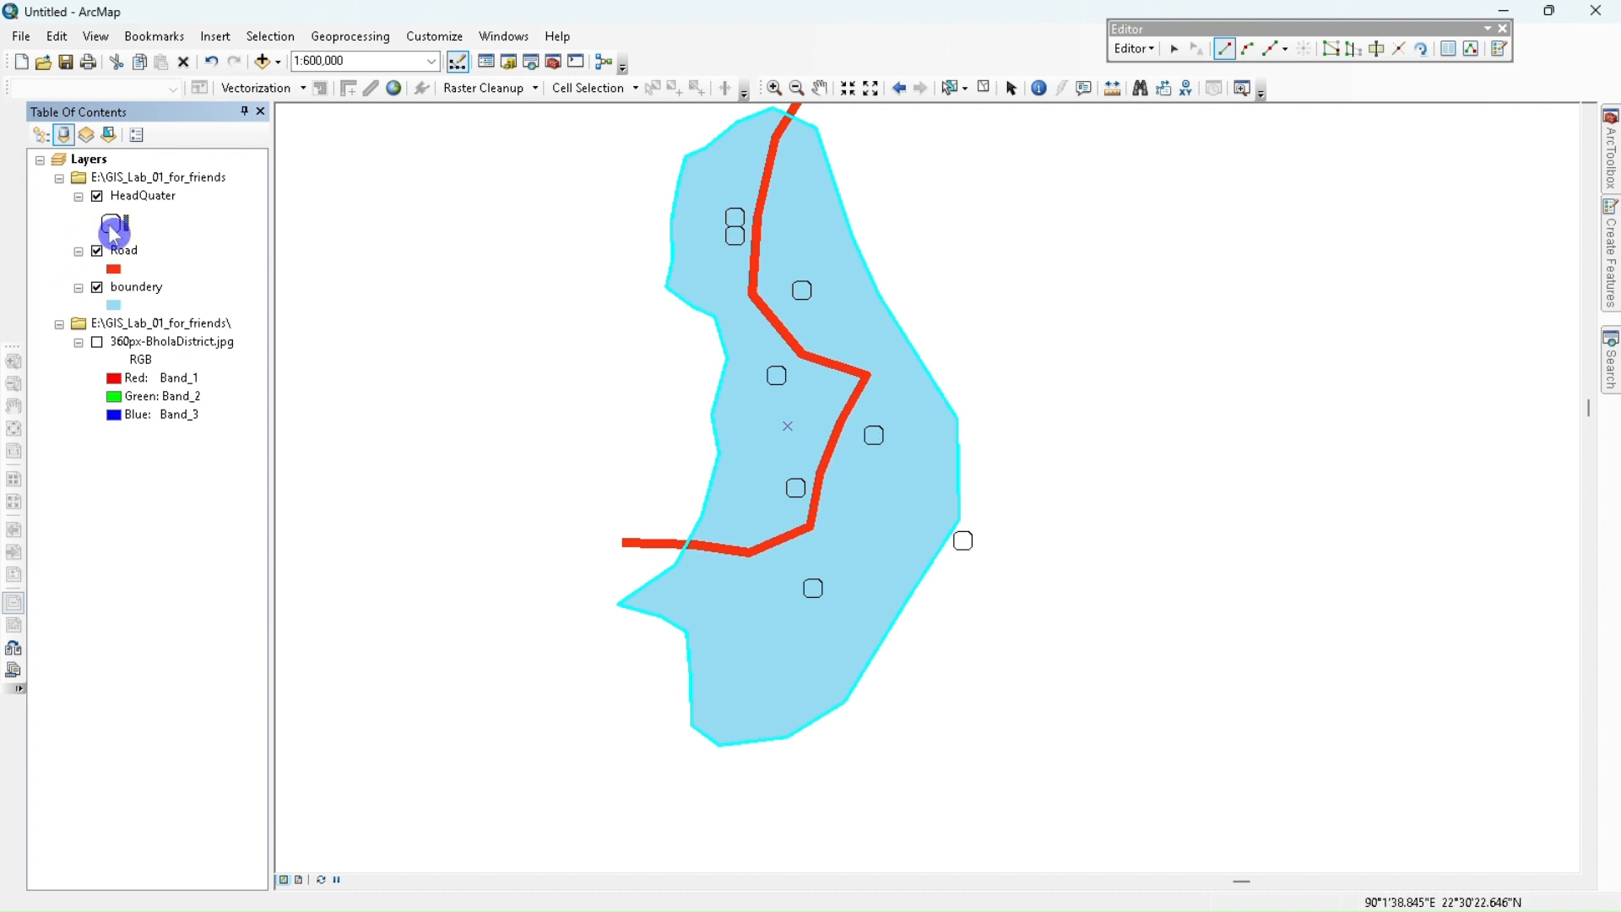
- Style the HeadQuater points with the Octagon 1 marker symbol
click(113, 228)
click(480, 308)
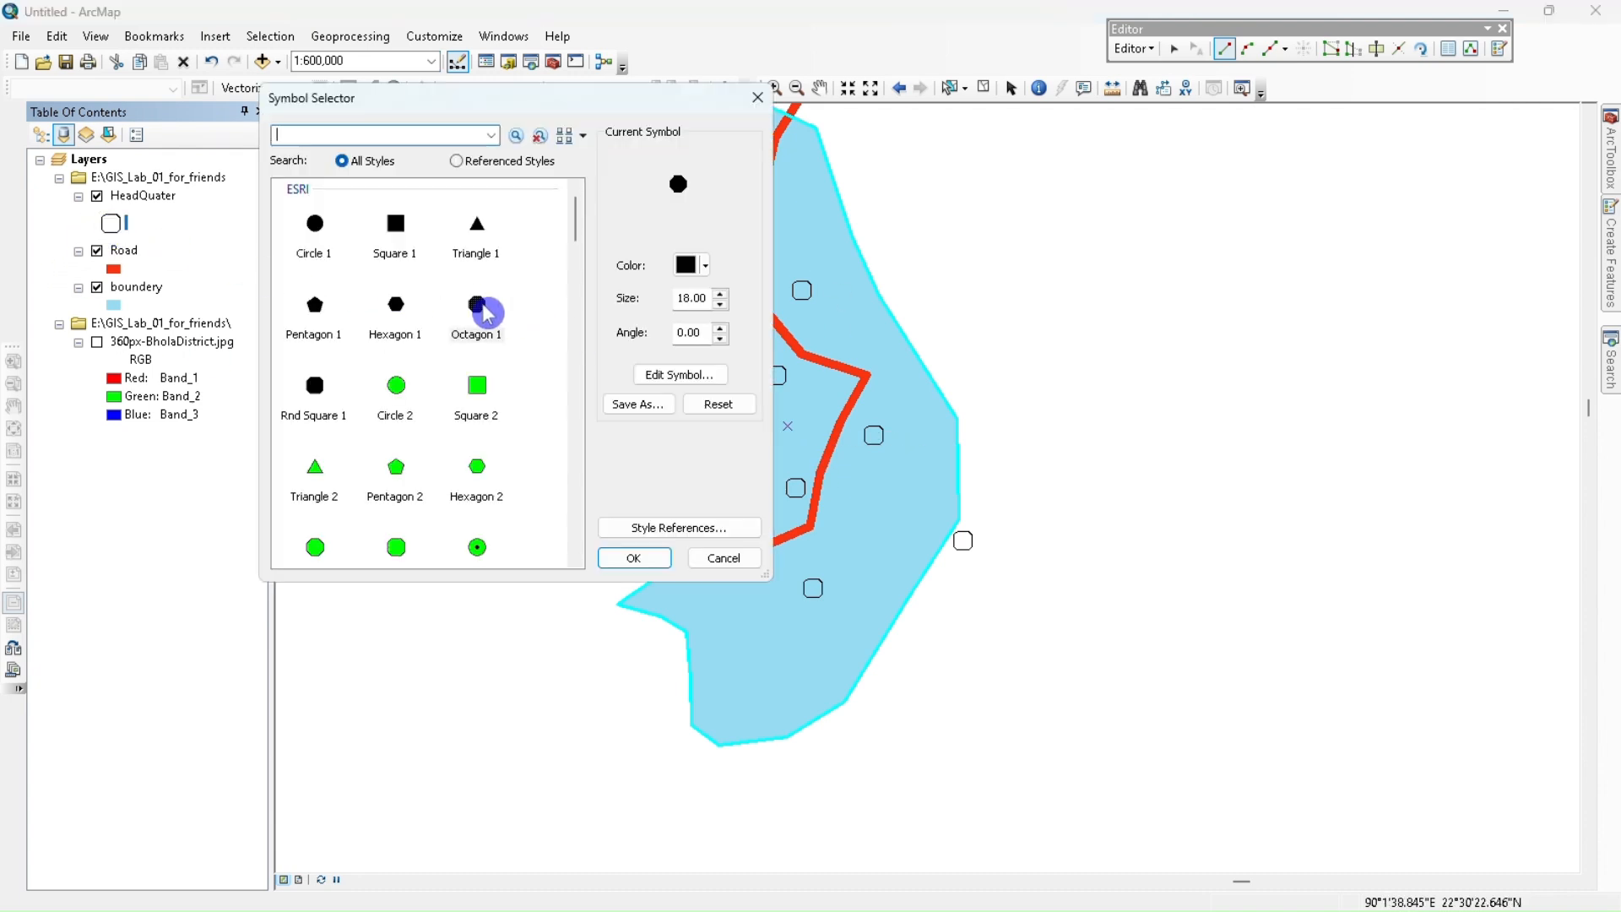
click(654, 557)
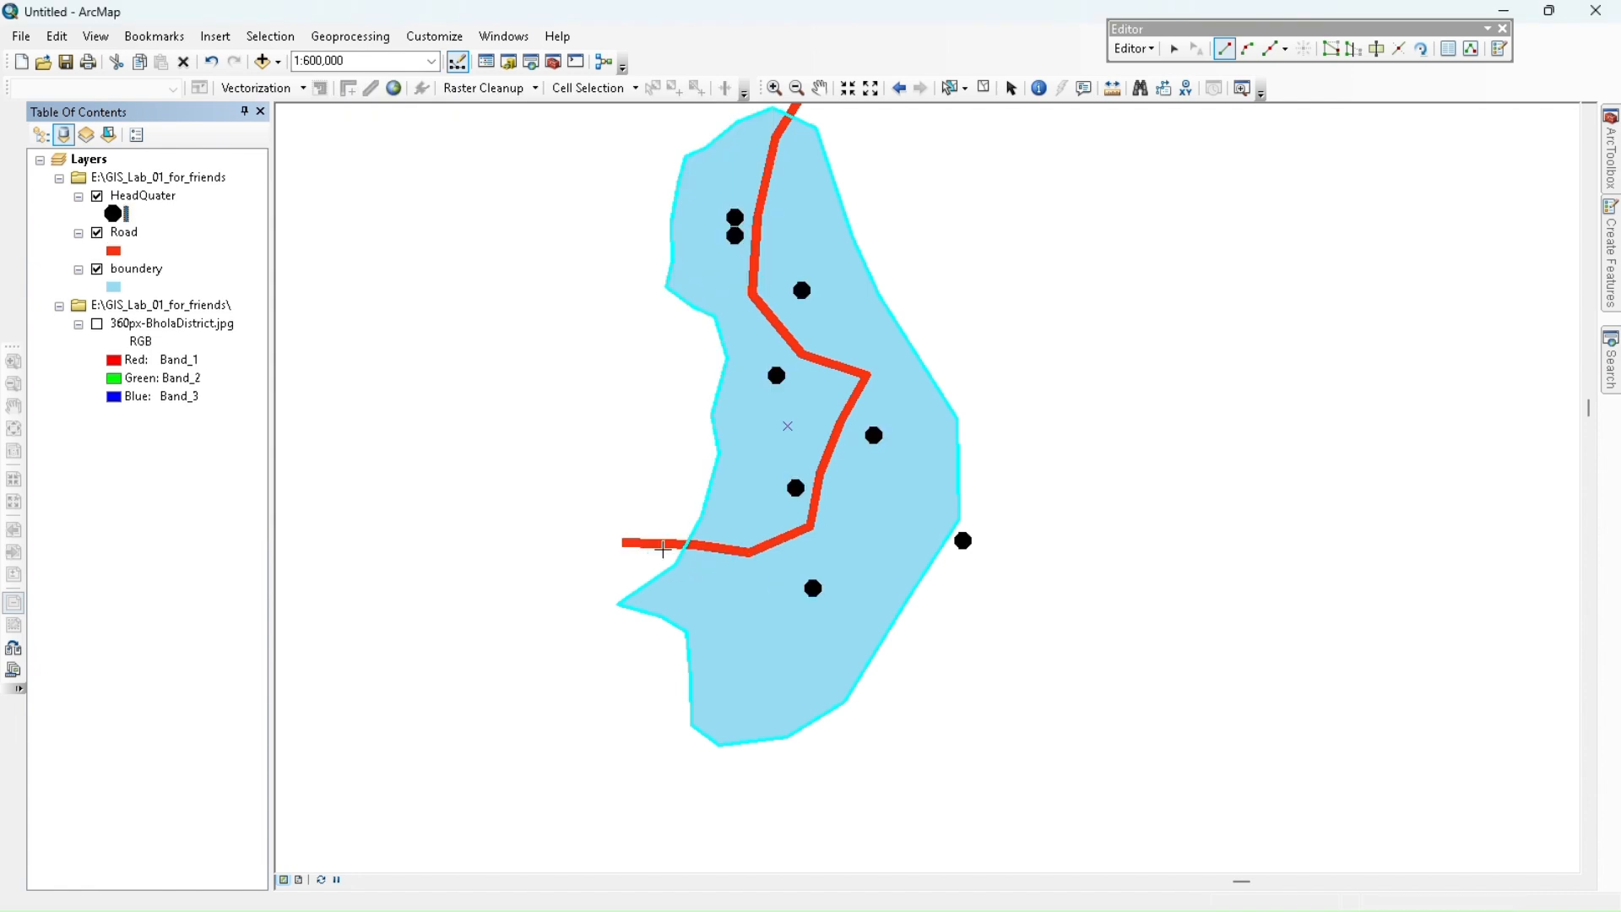
- Stop editing with the edits saved, and reposition the map so the whole district and road are in view
click(1135, 49)
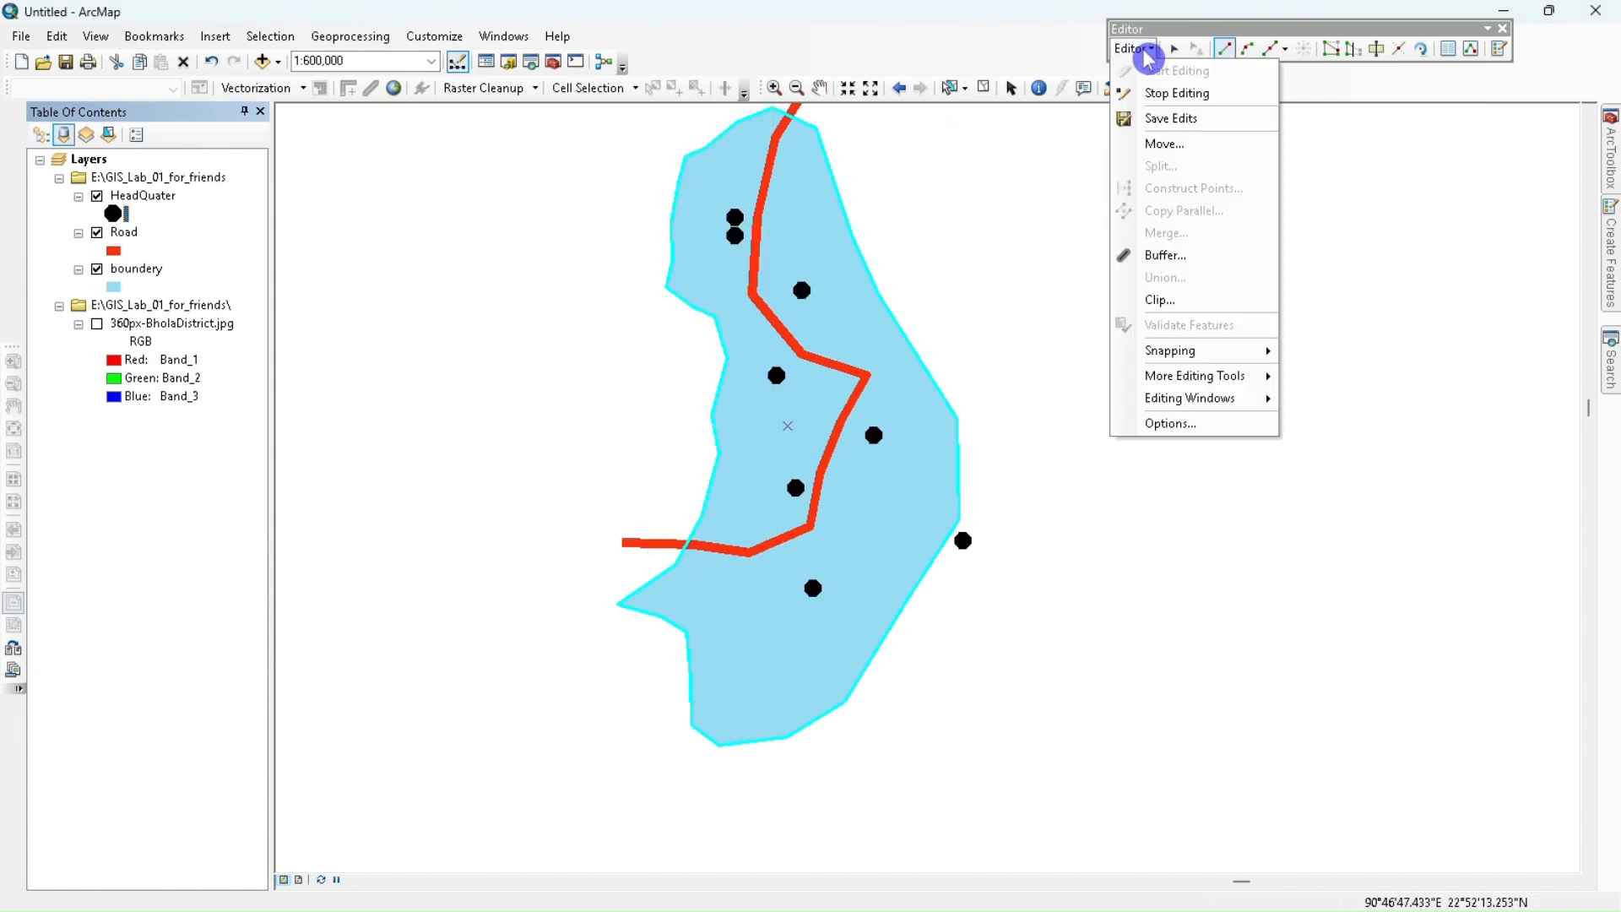
click(1163, 92)
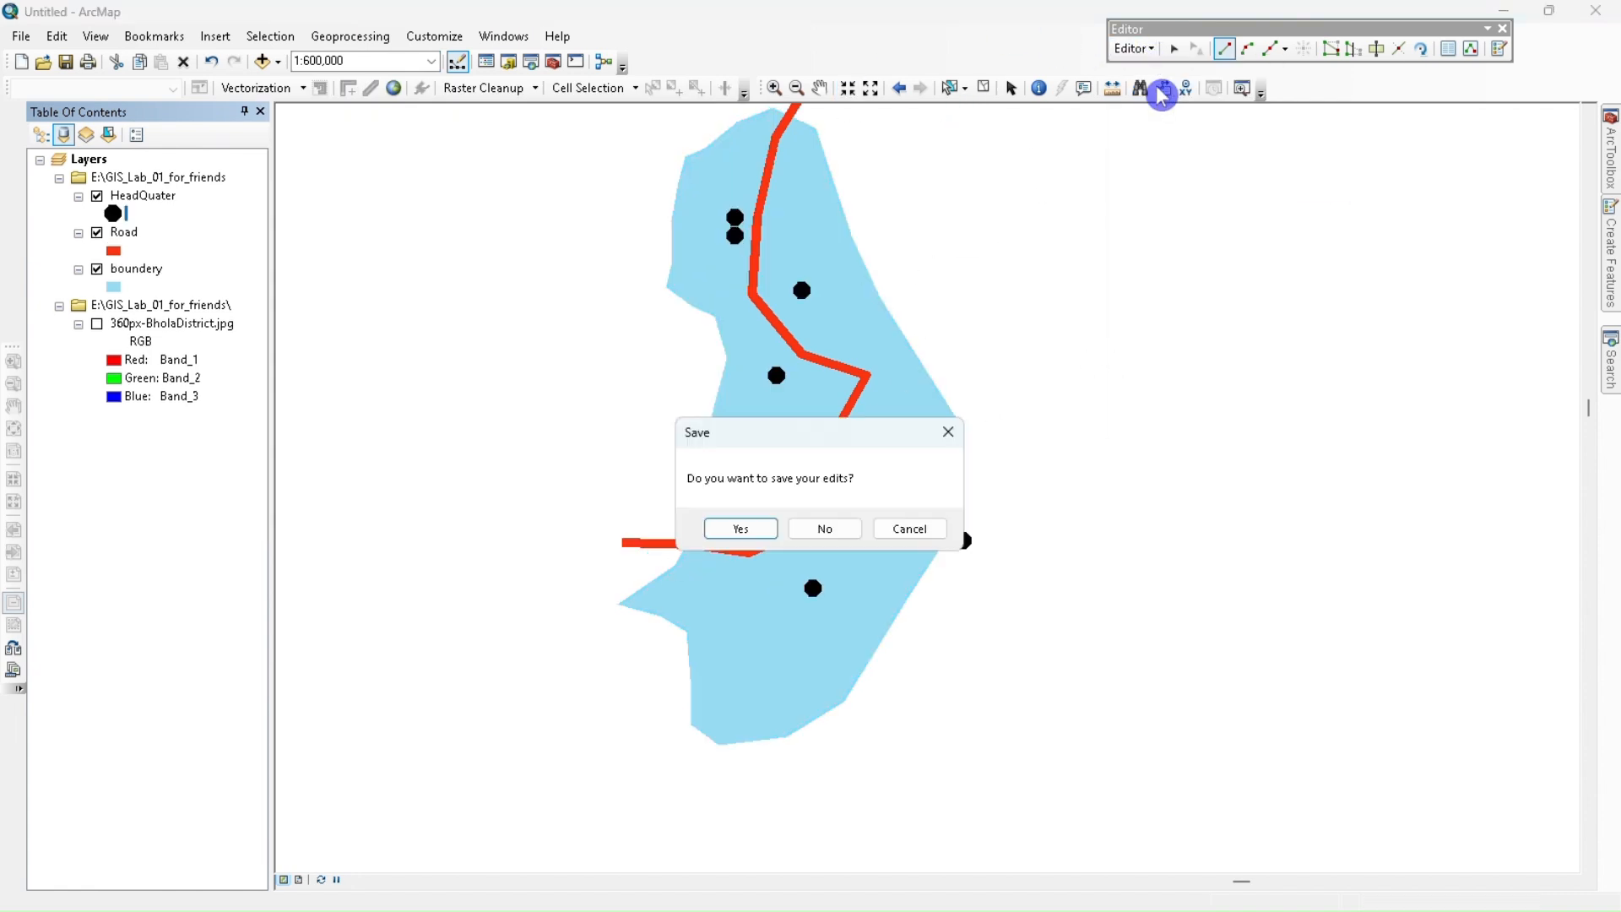
click(757, 531)
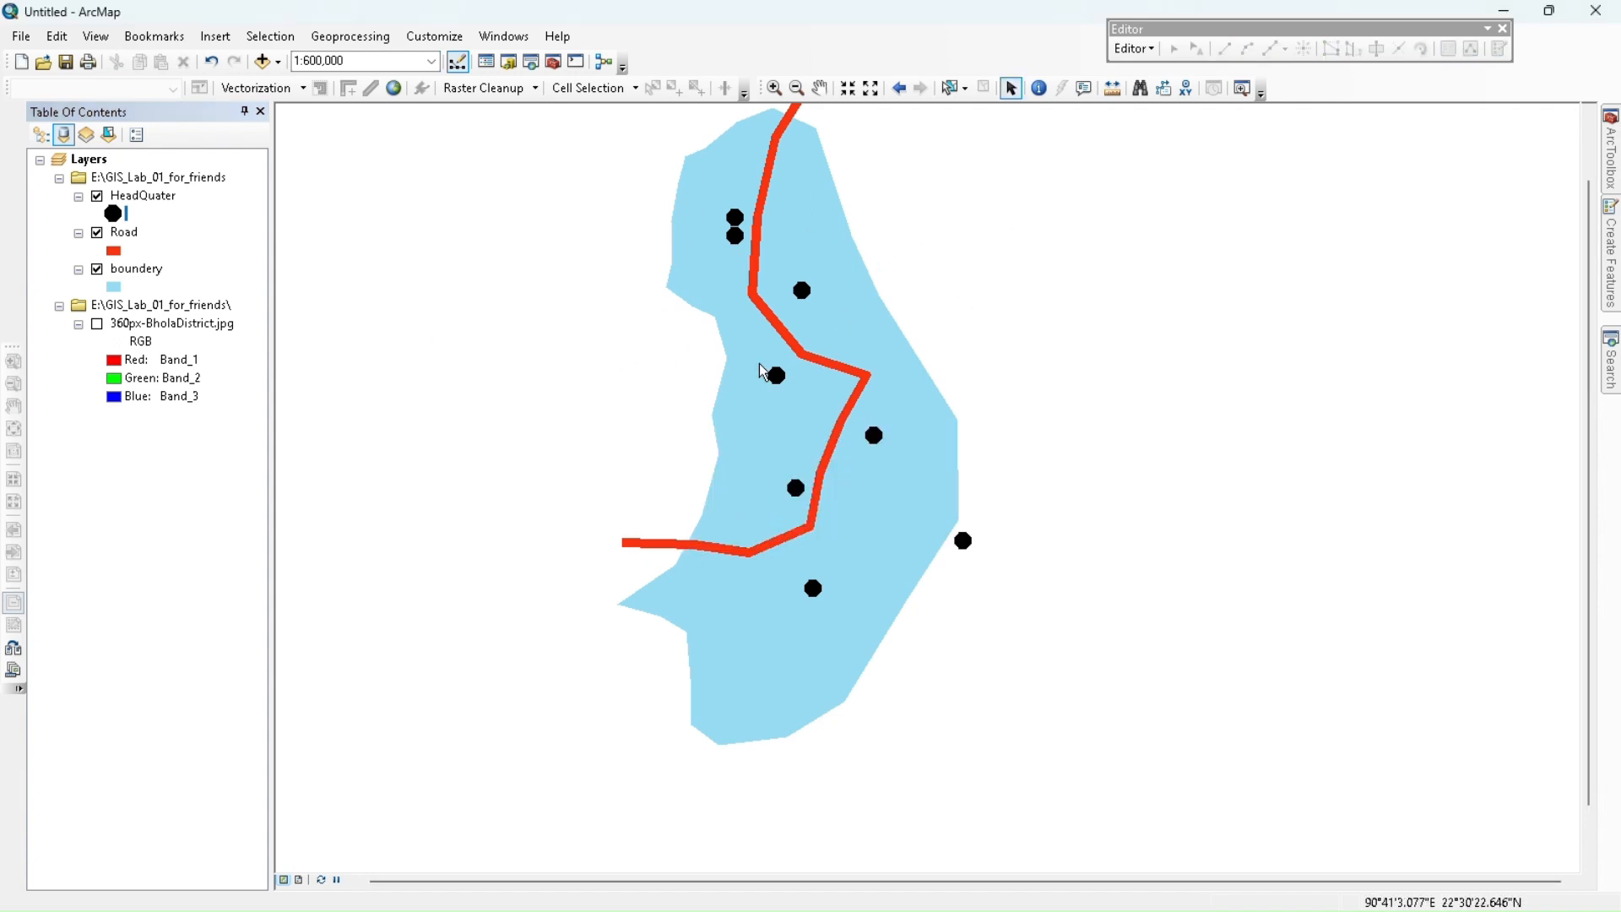
click(821, 89)
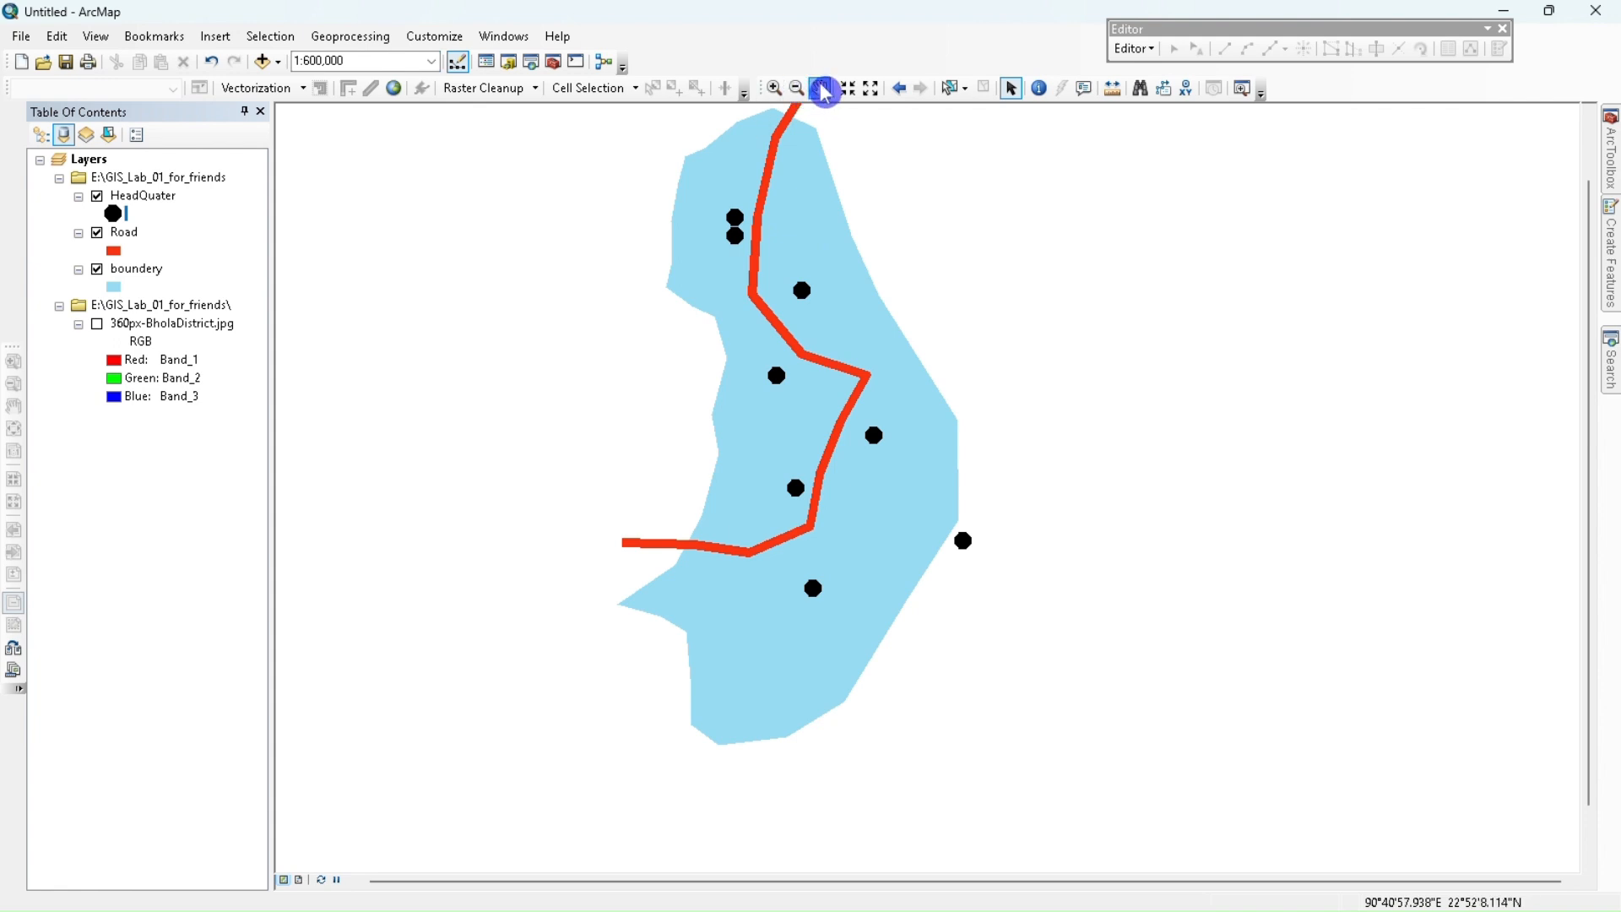
drag(843, 217, 908, 278)
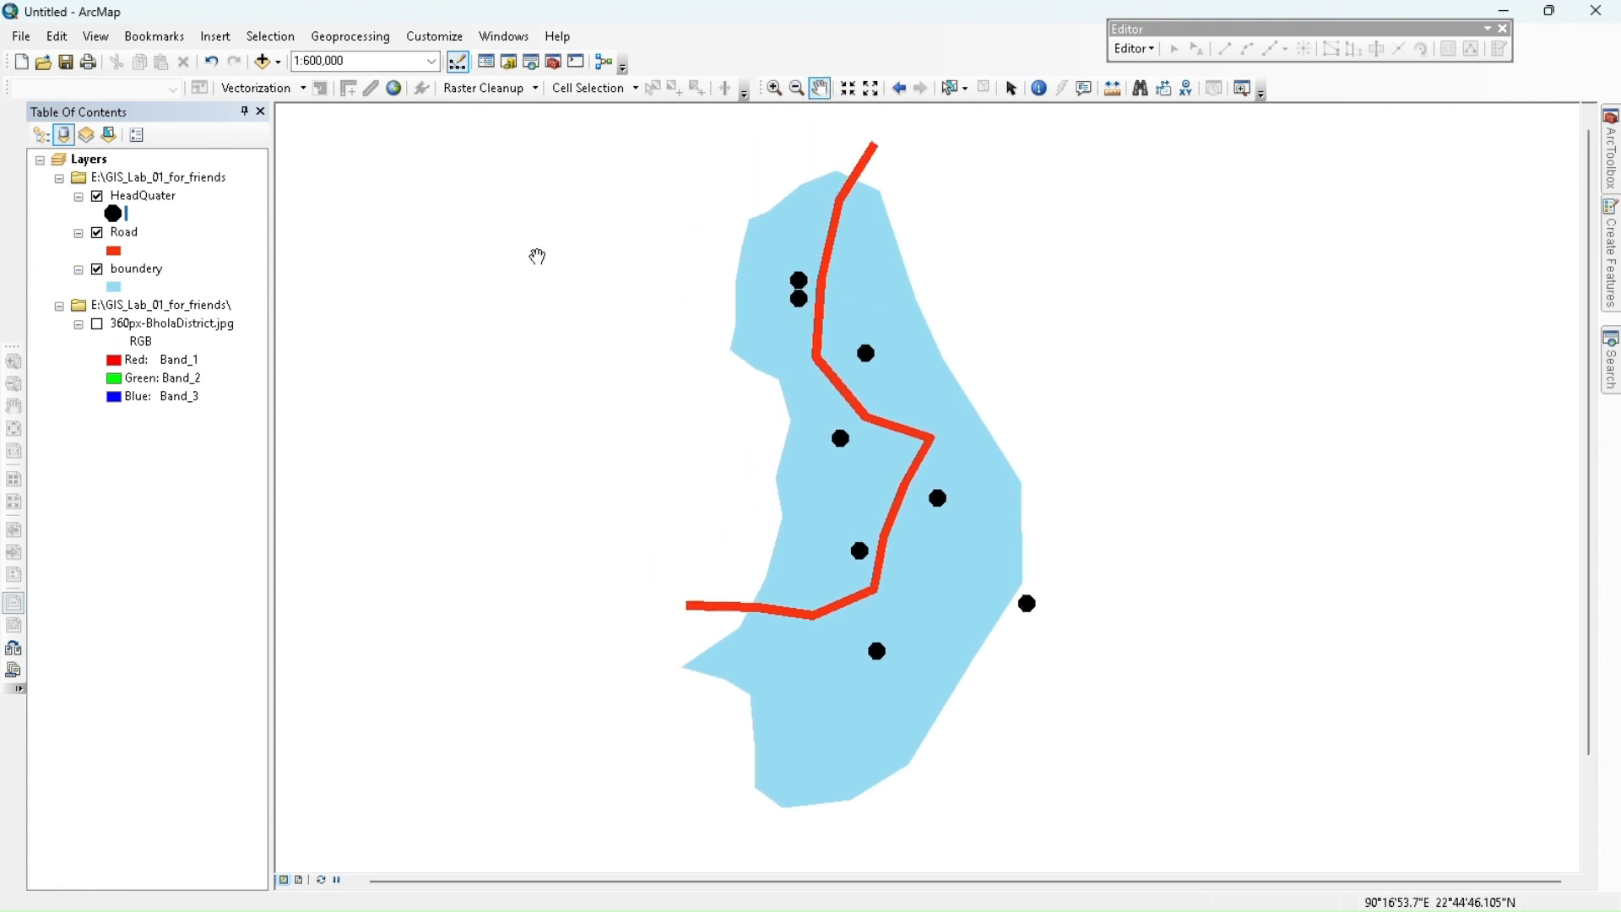
- Add a Text field named Headaquaternam to the HeadQuater attribute table, accepting the automatic shortening to Headaquate
right_click(135, 201)
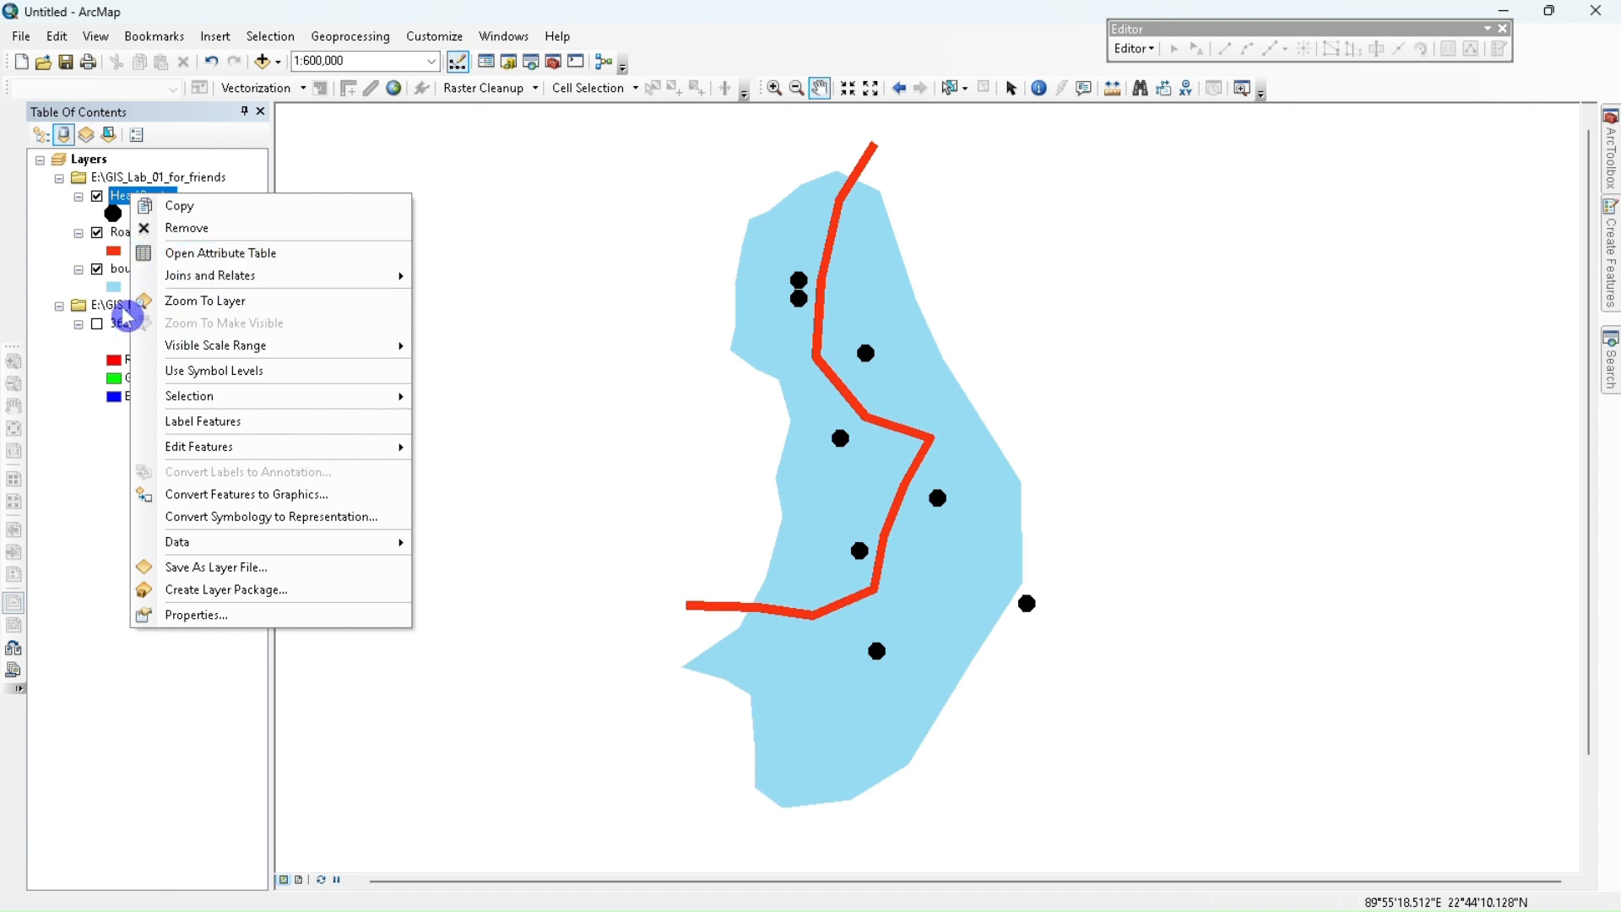
click(177, 251)
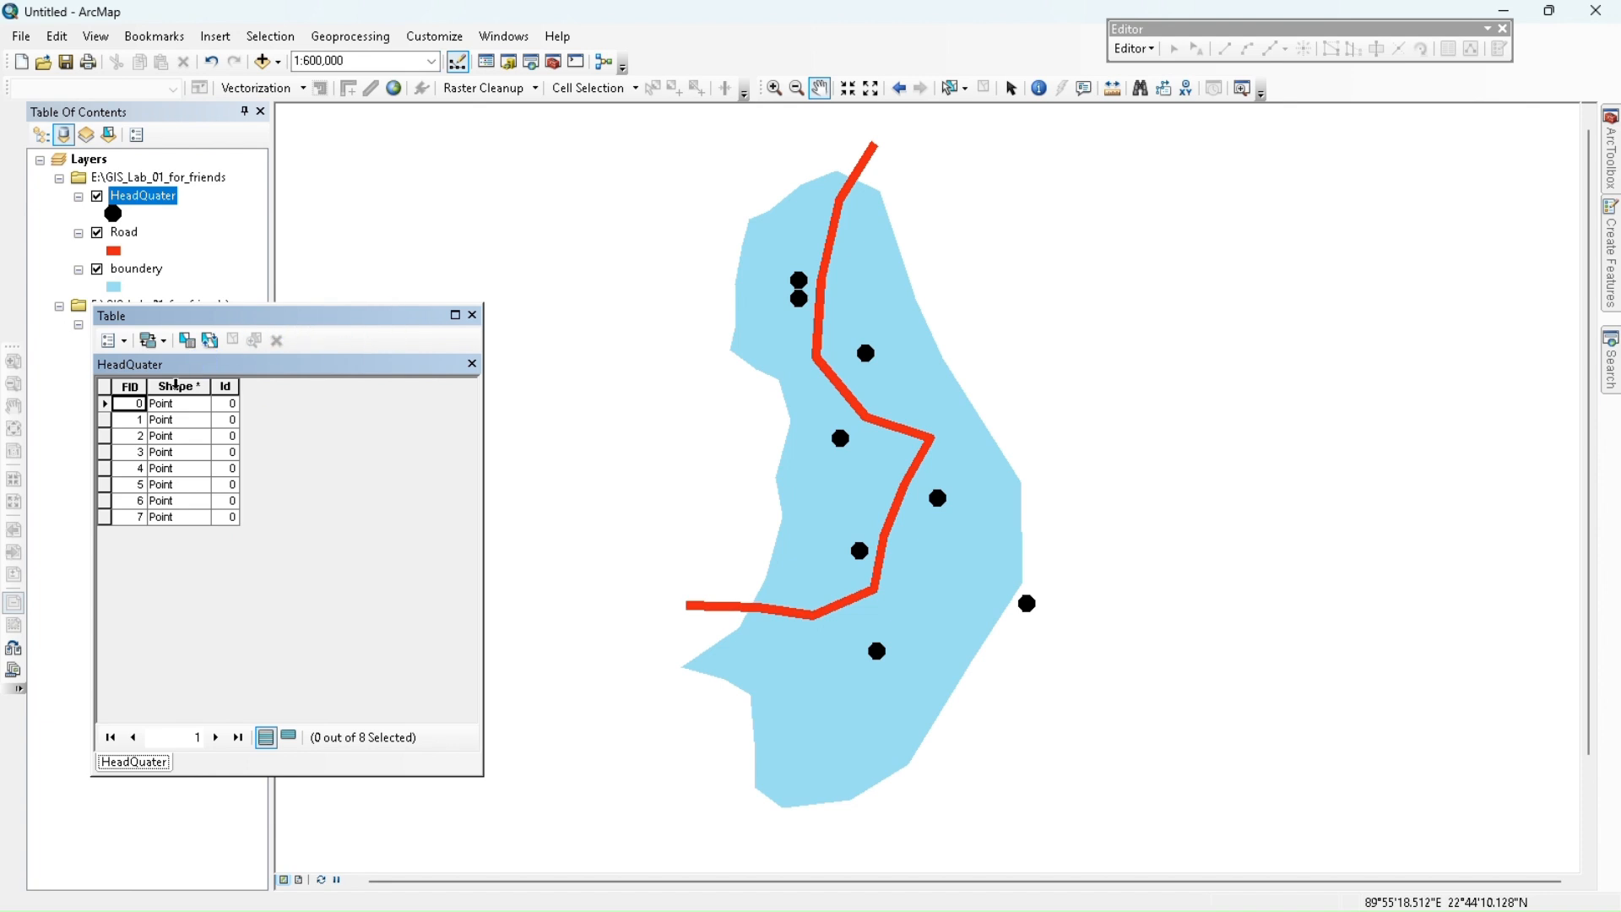
click(119, 342)
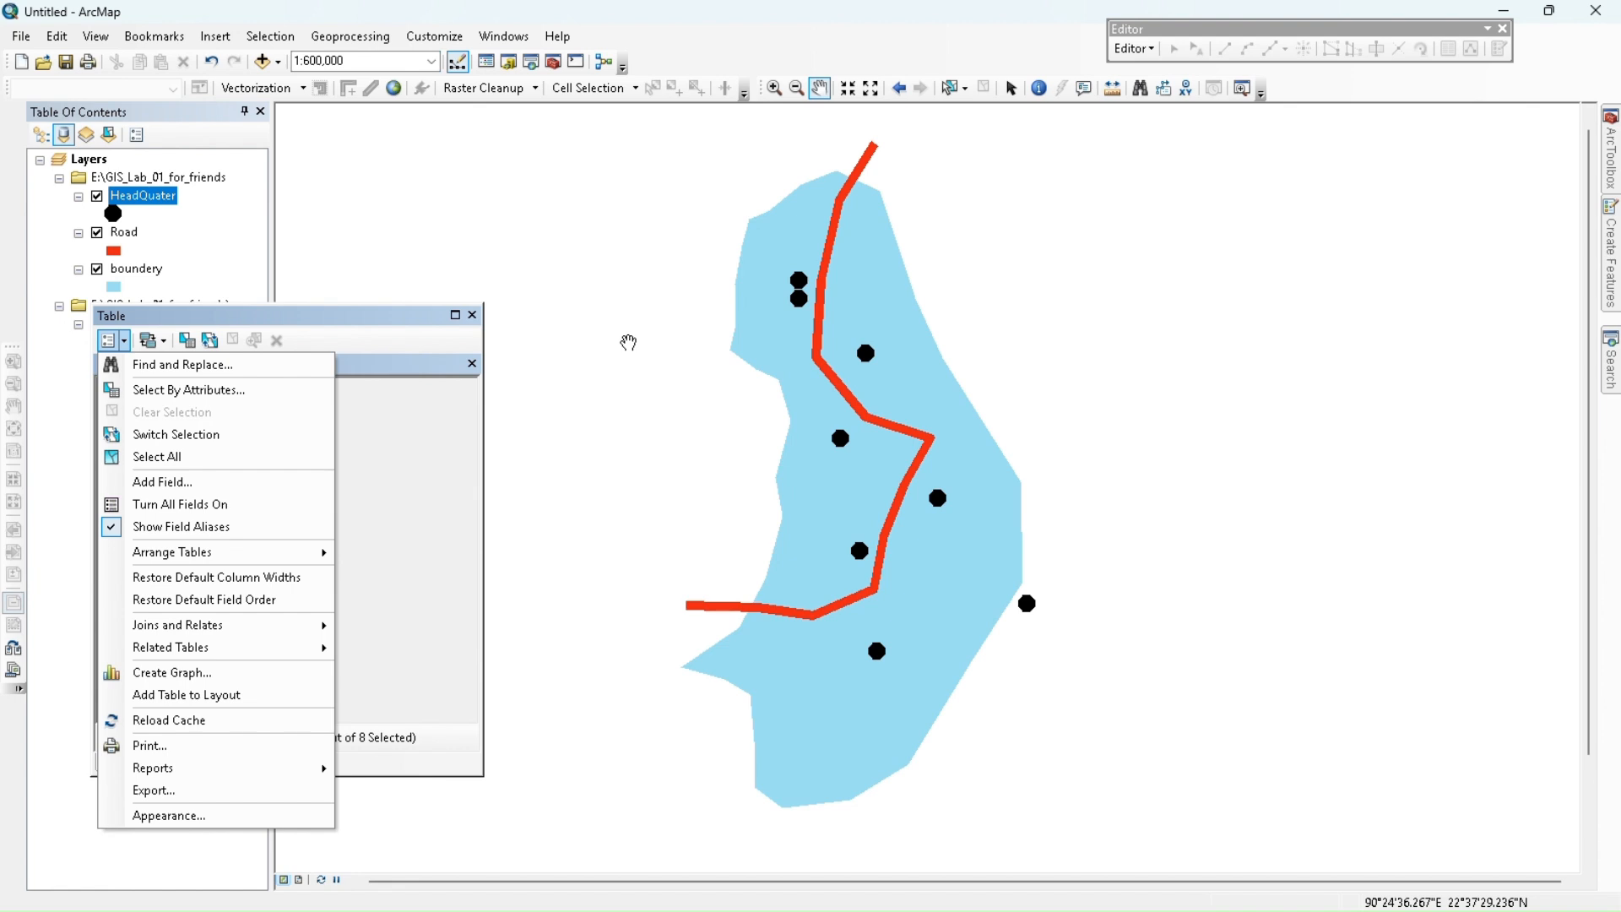
click(181, 486)
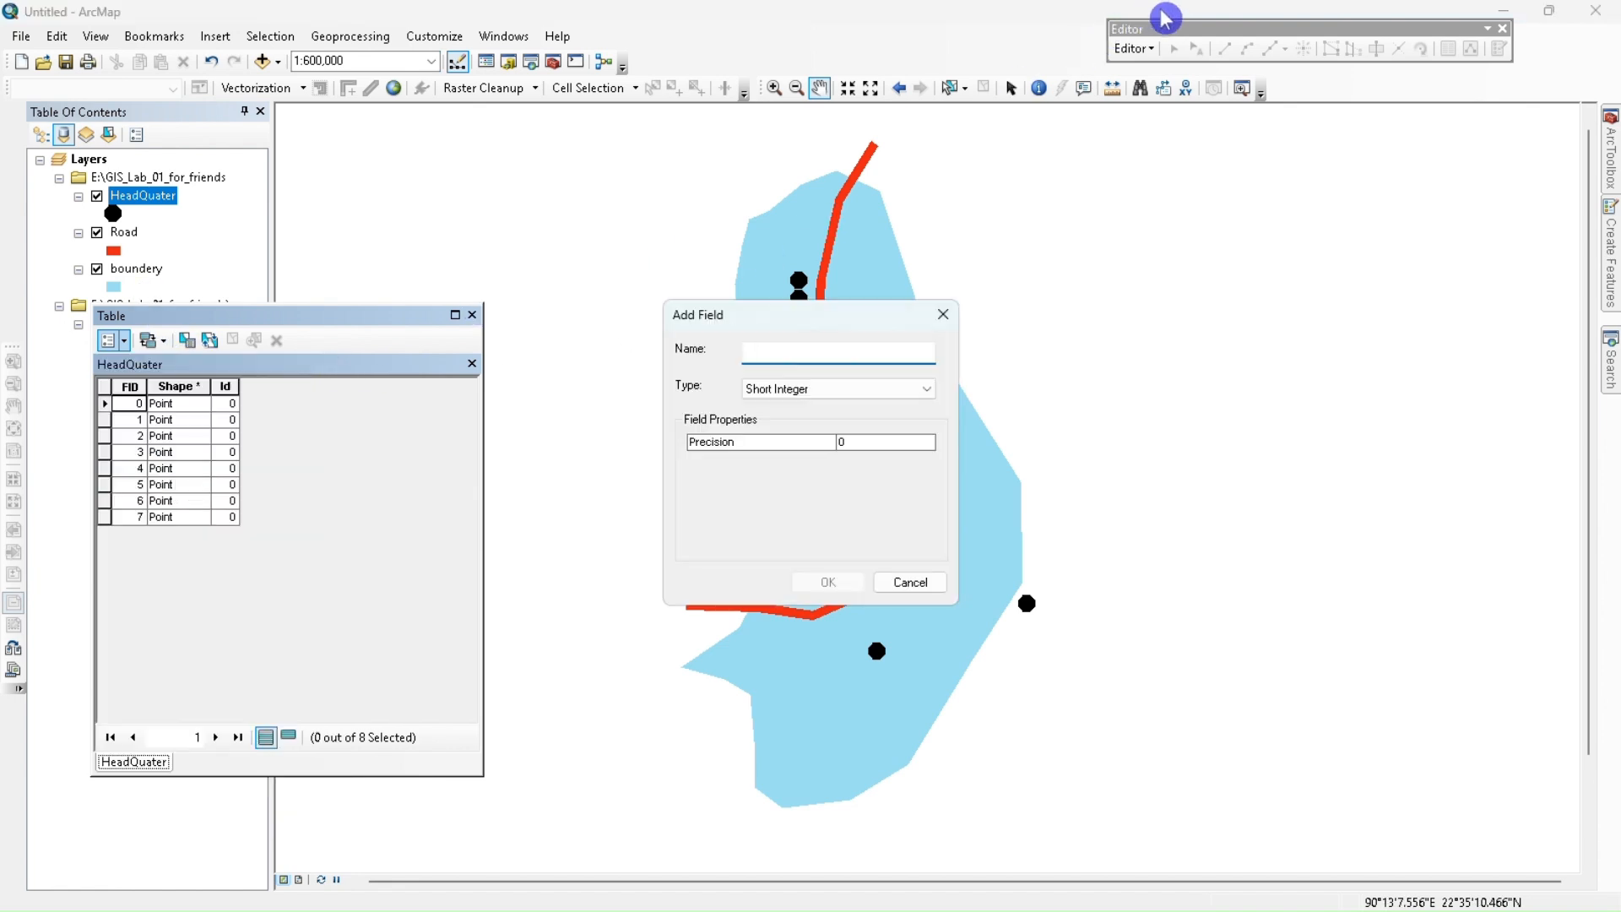
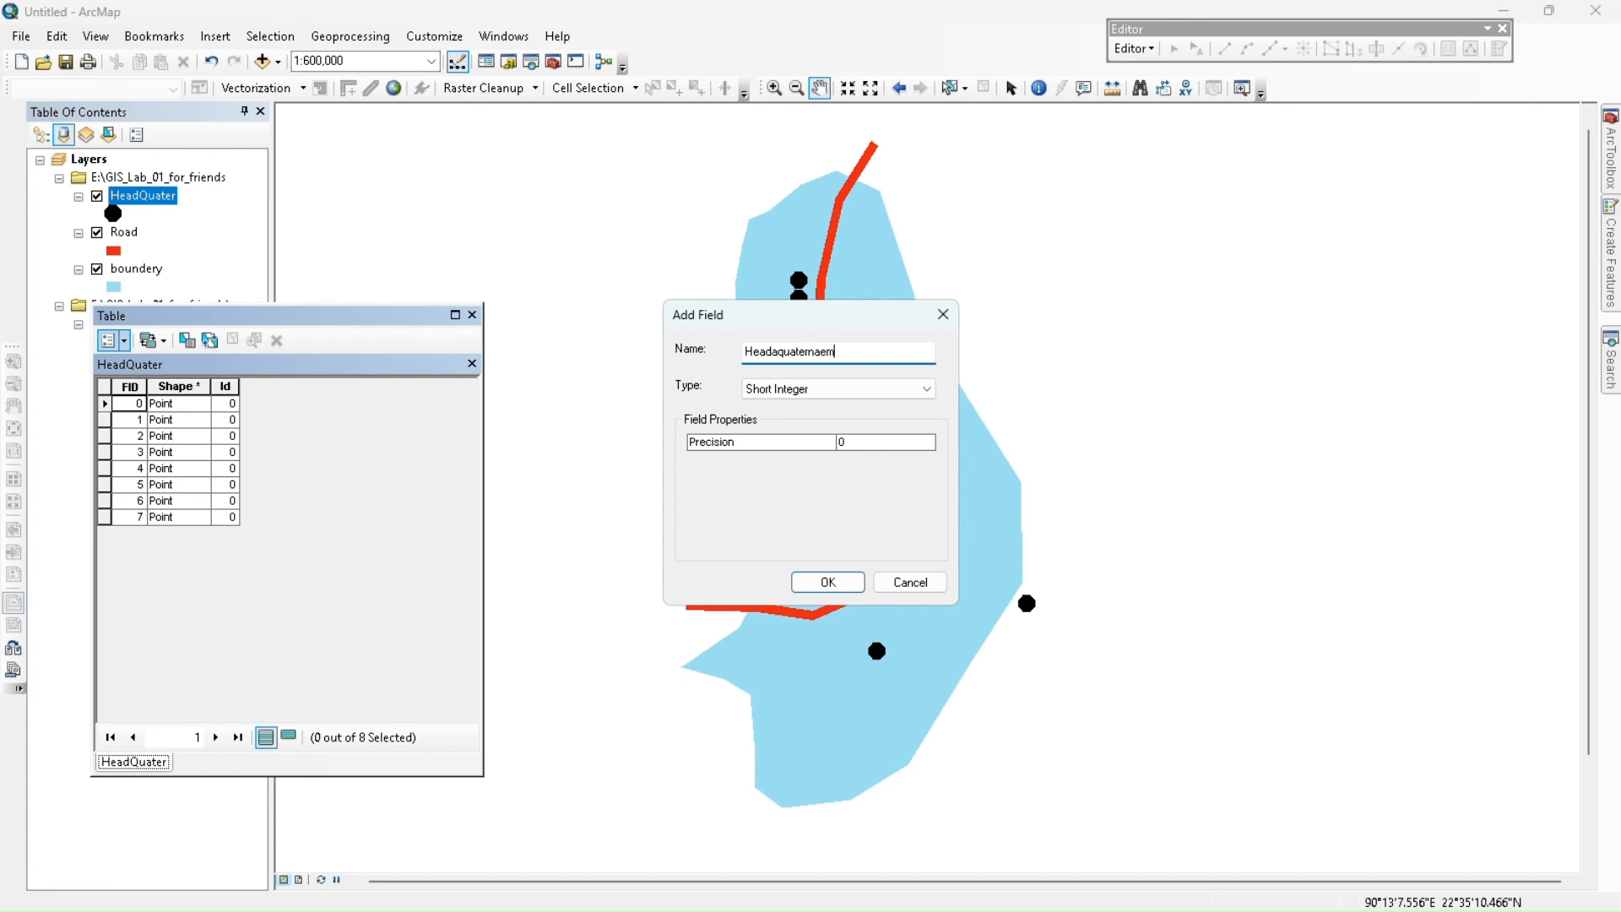
click(852, 357)
key(BackSpace)
click(807, 395)
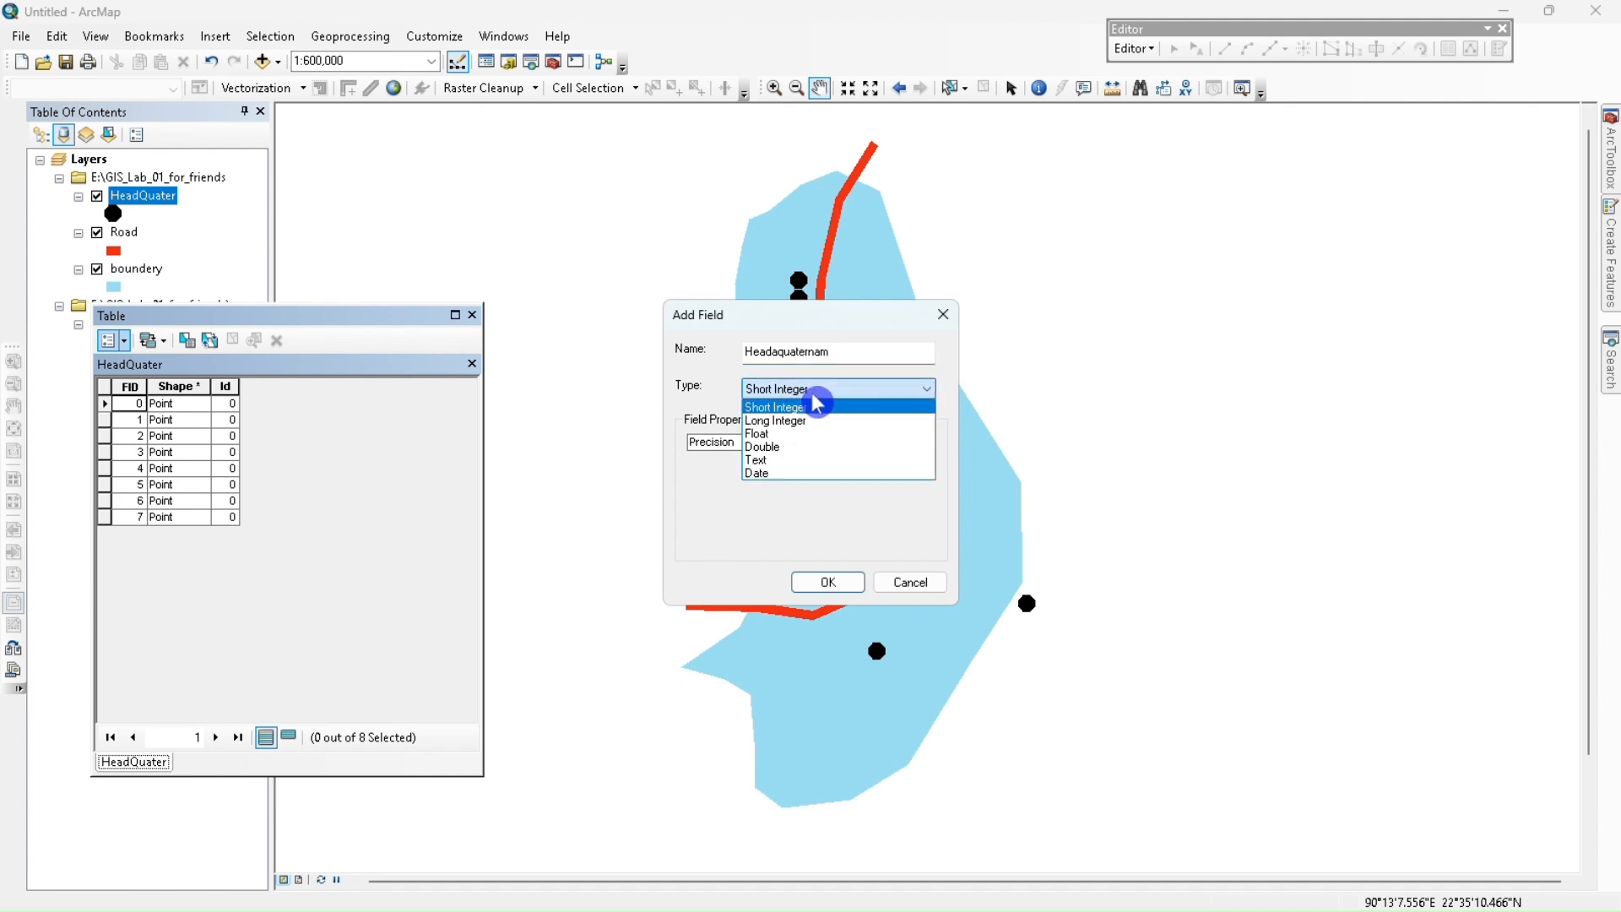
click(825, 460)
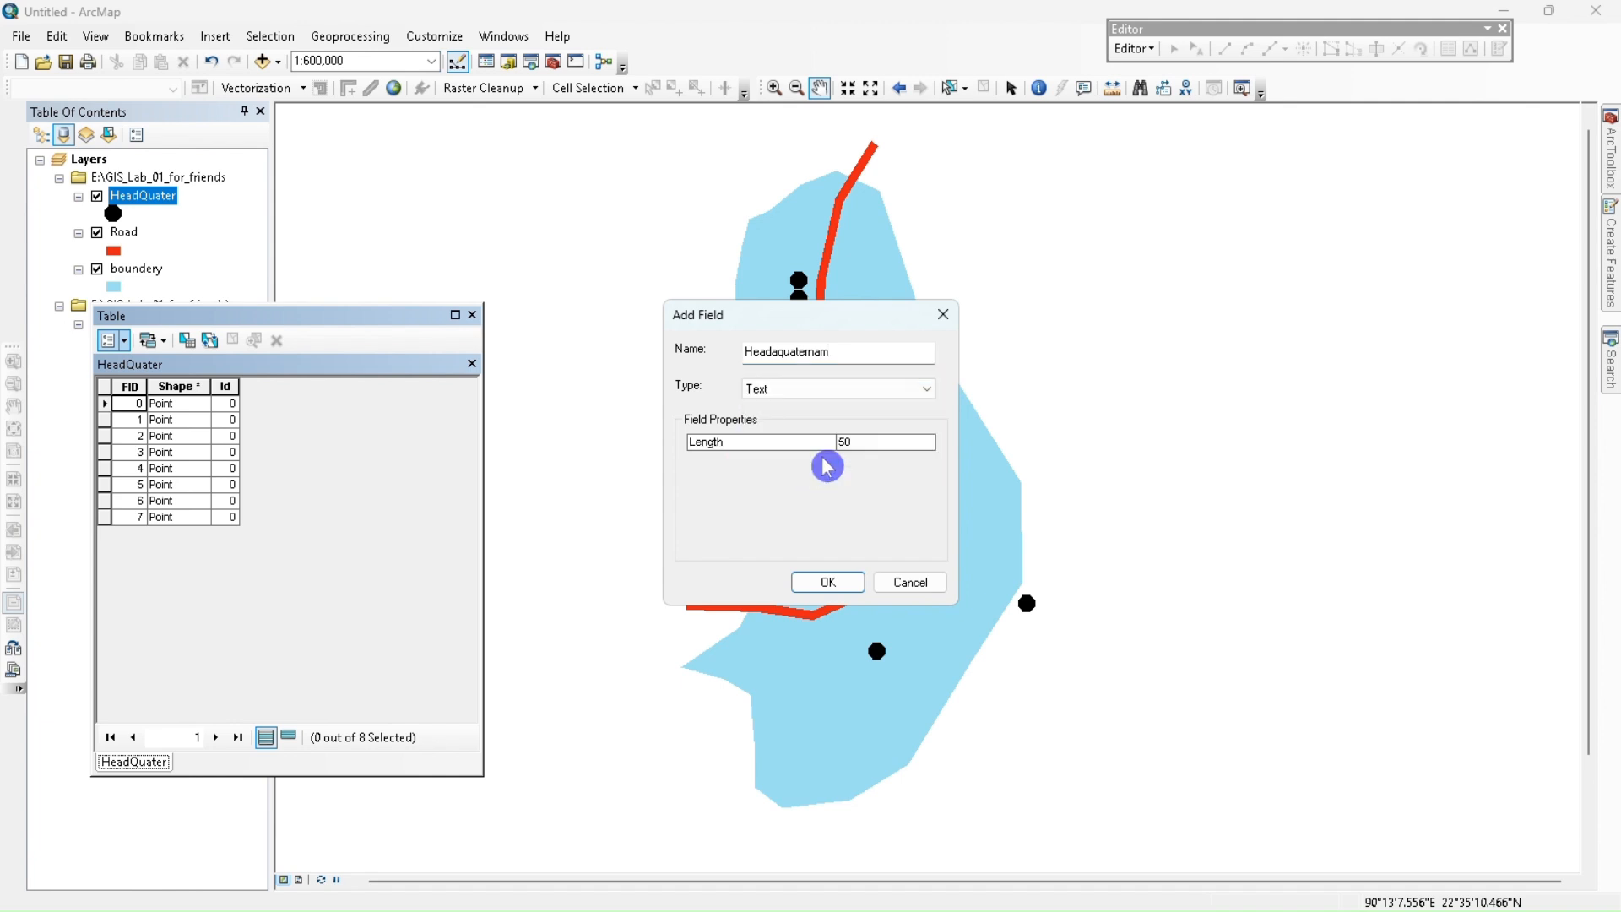
click(819, 397)
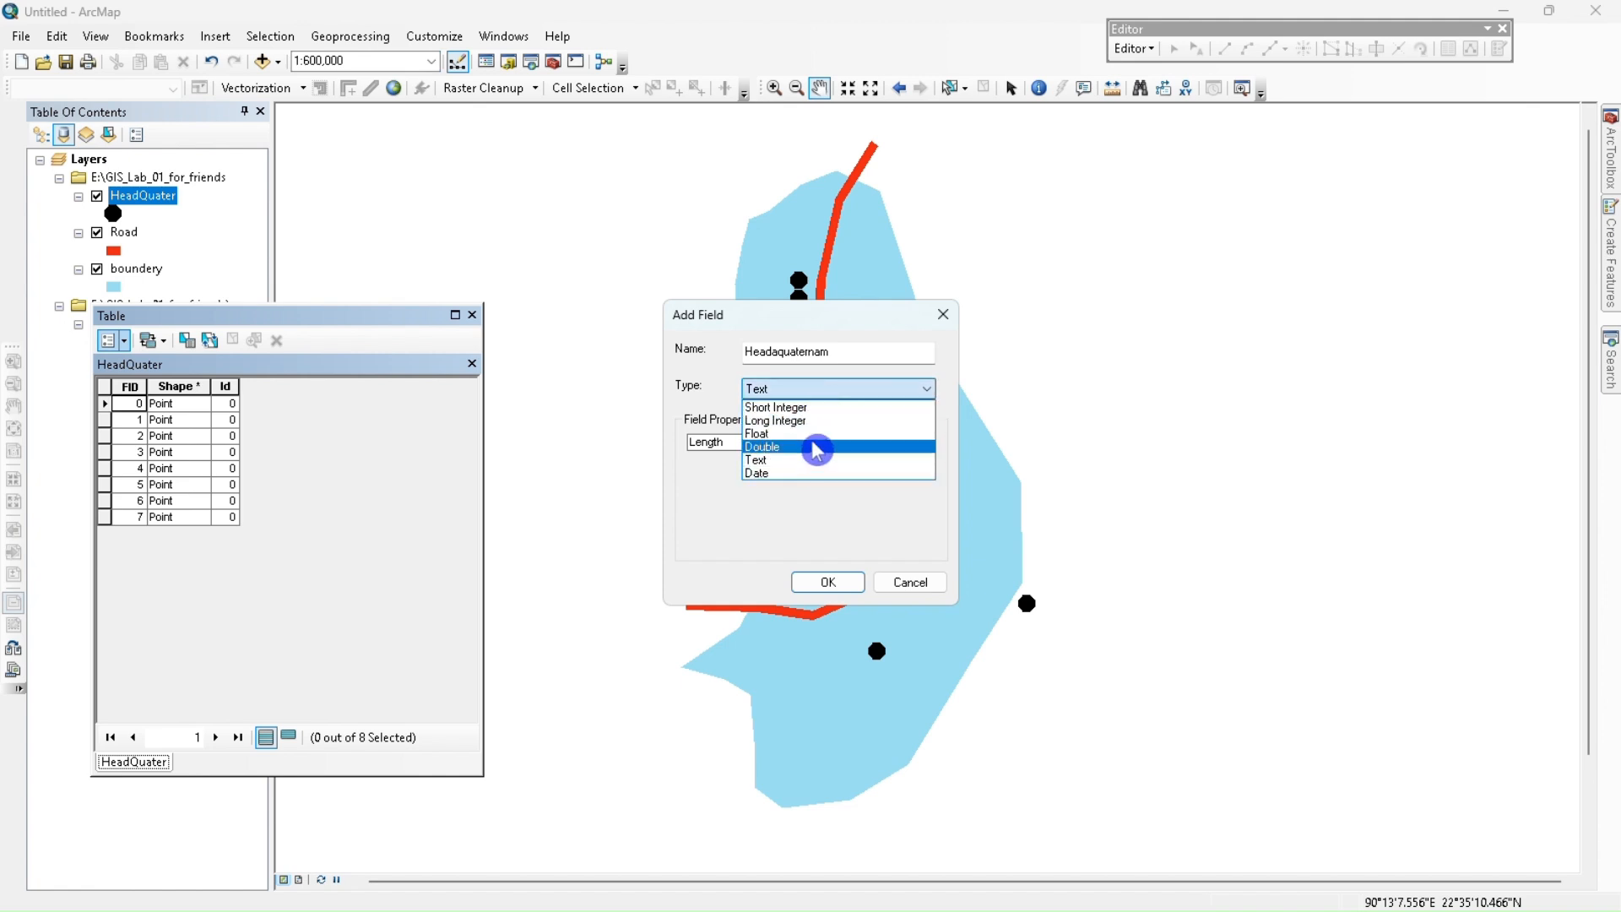
click(798, 391)
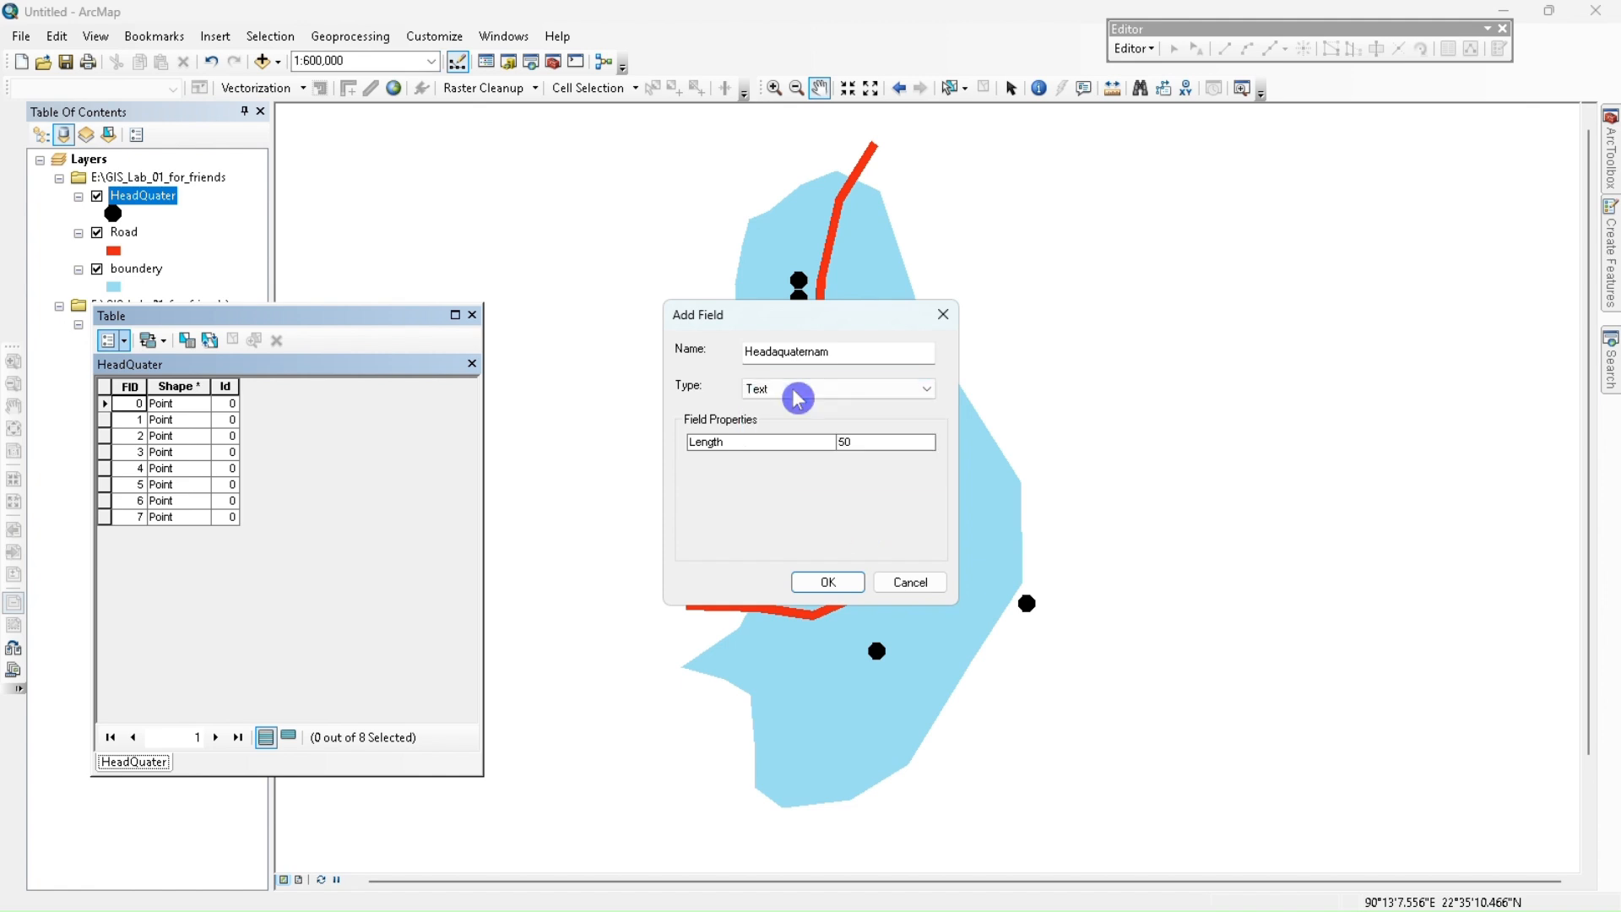
click(846, 585)
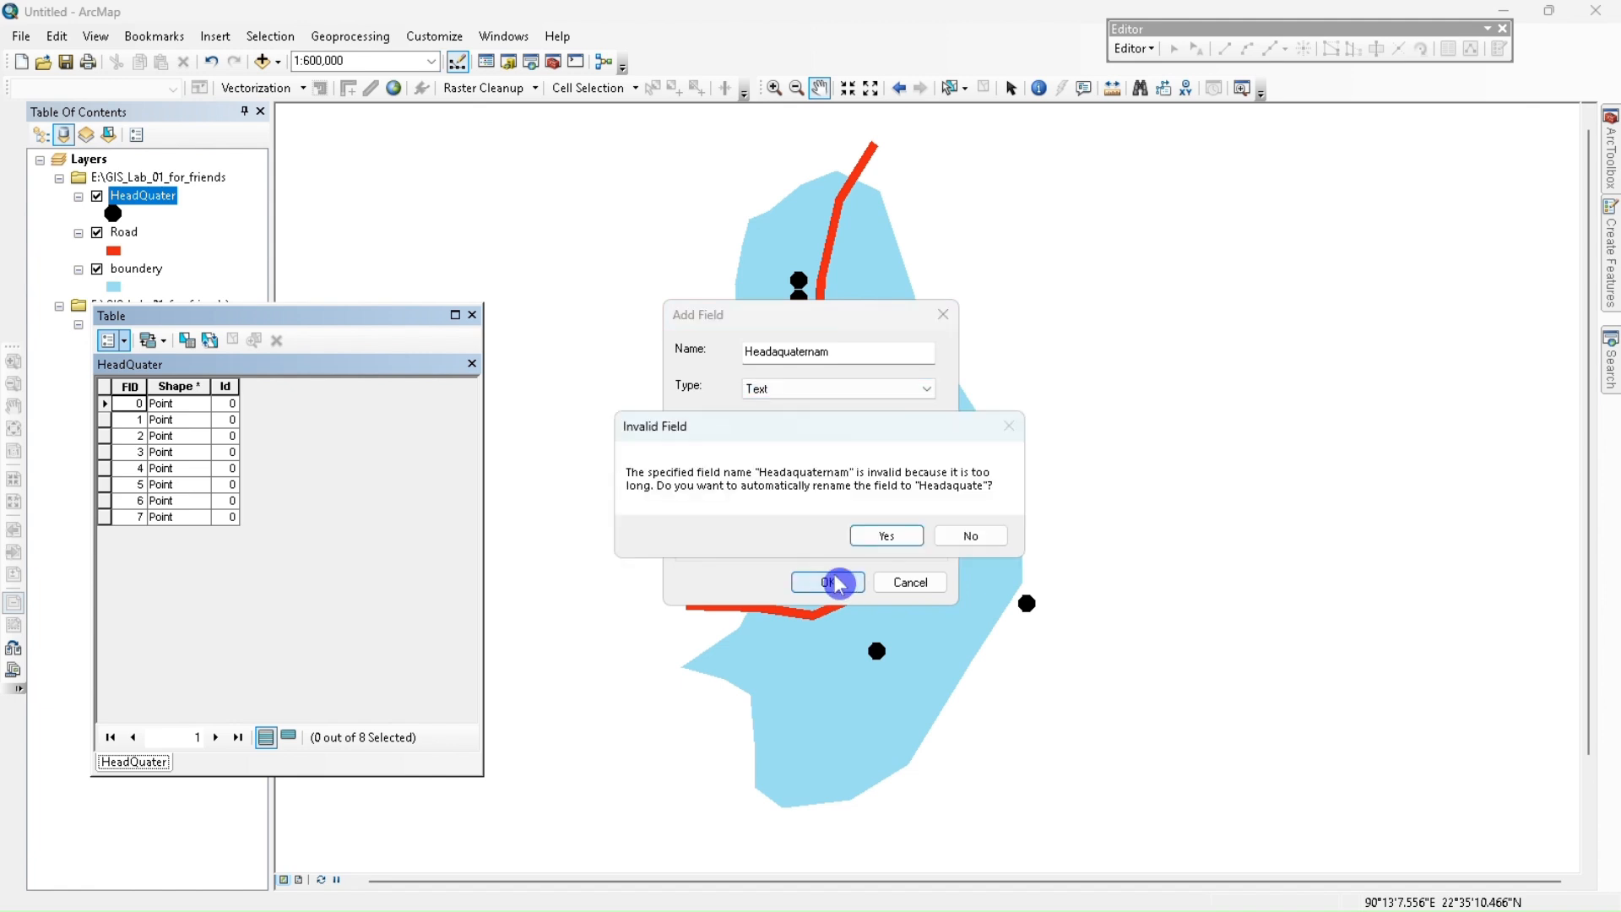
click(883, 541)
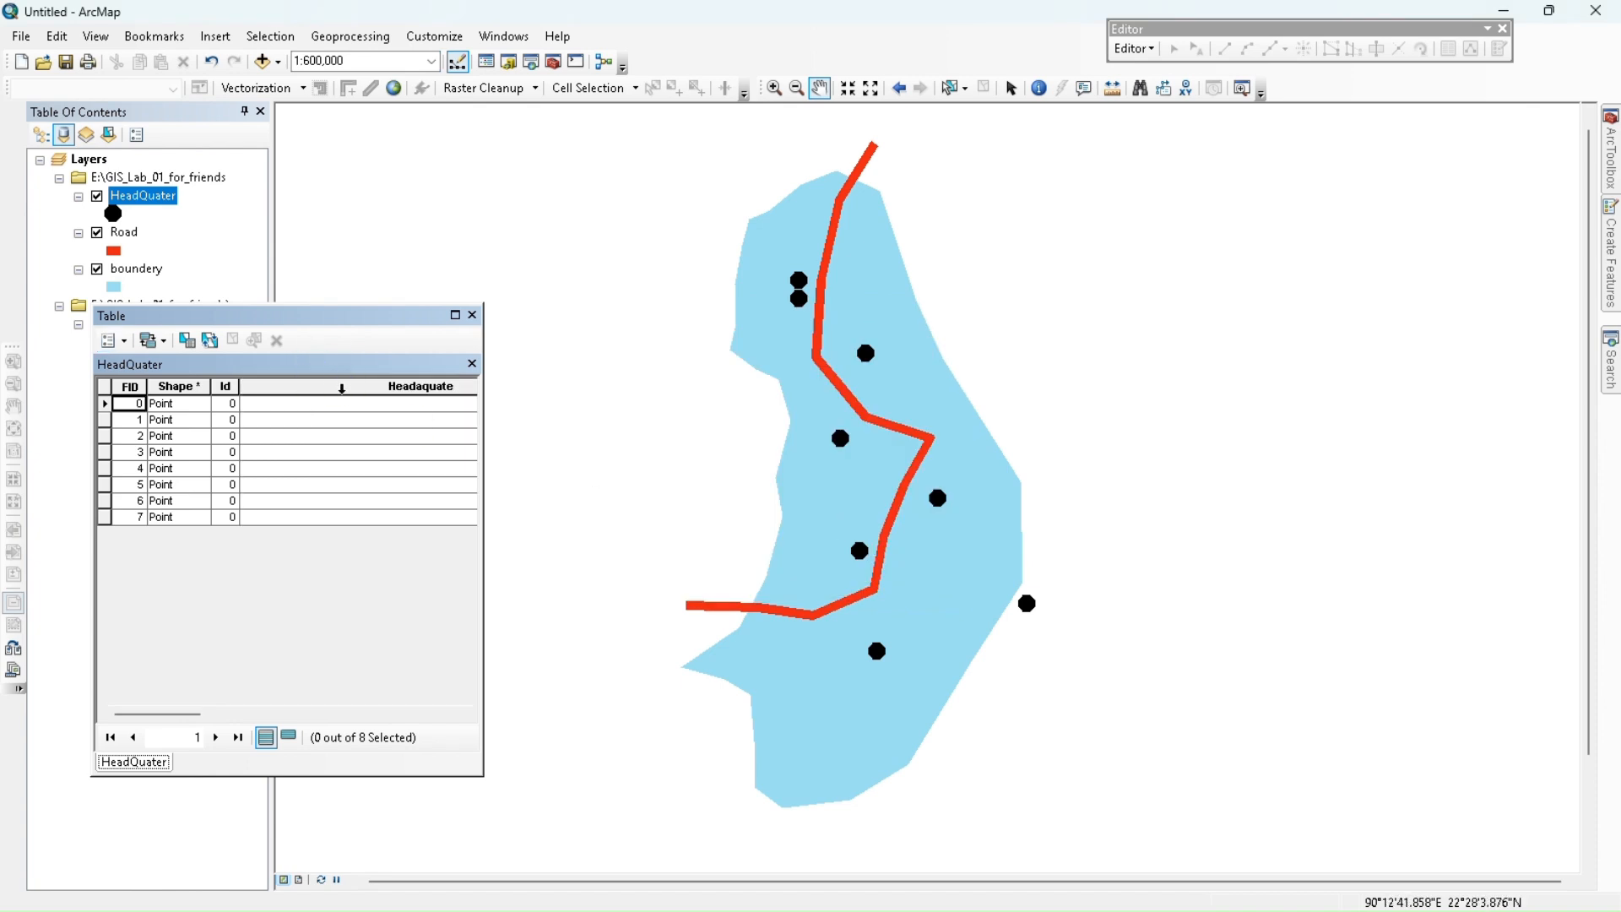
- Start an edit session so the HeadQuater attribute table can be filled in
click(350, 413)
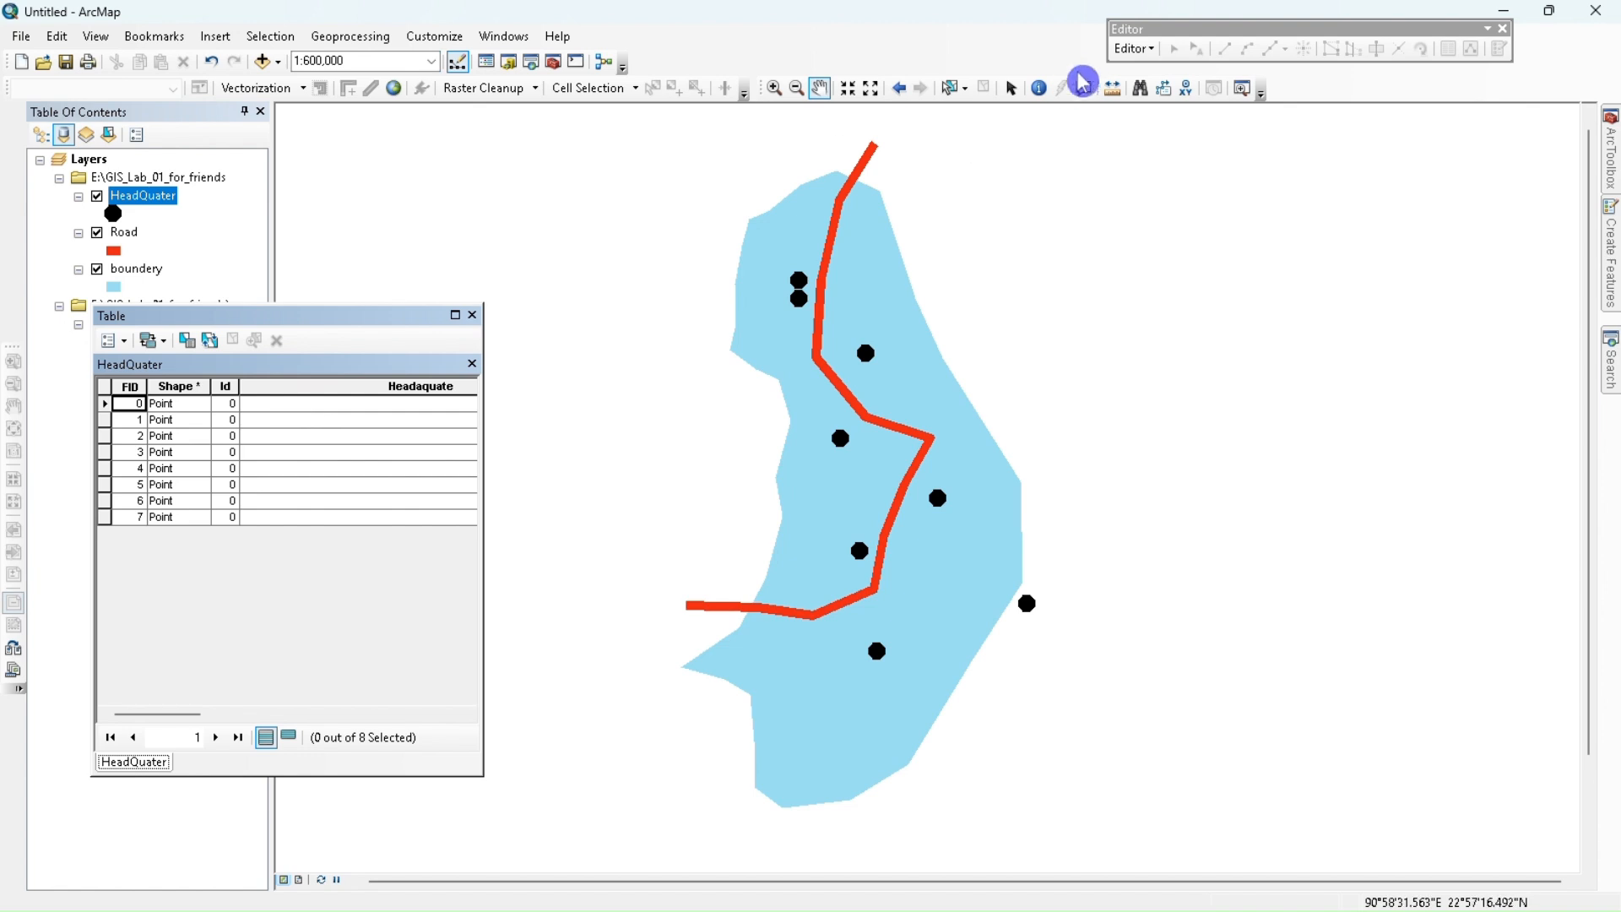
click(1136, 49)
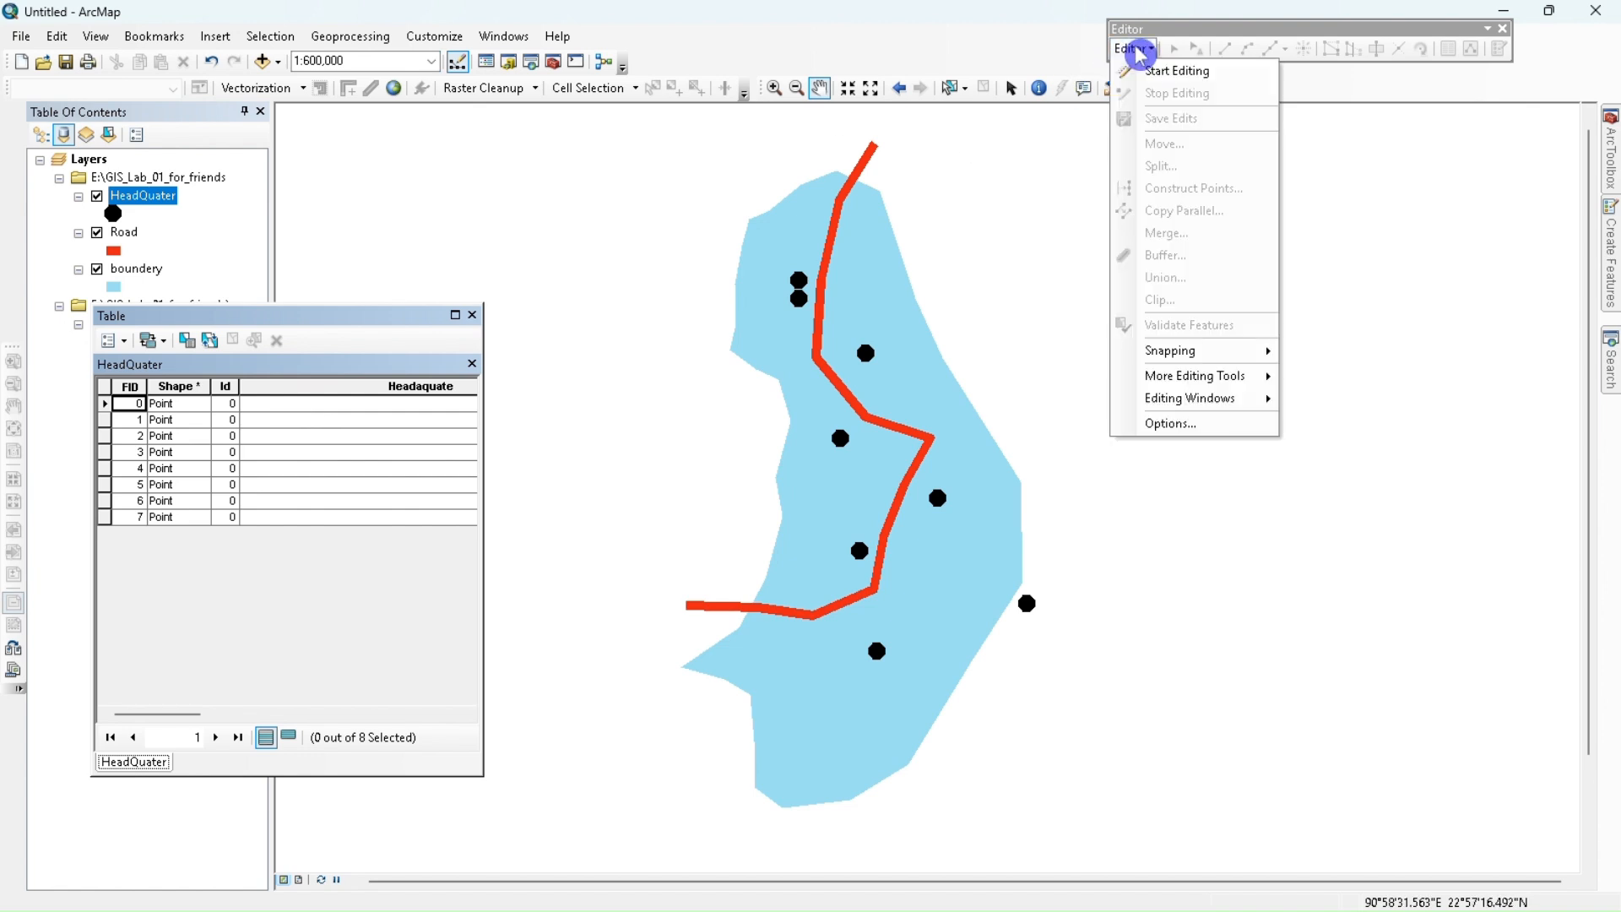
click(1174, 72)
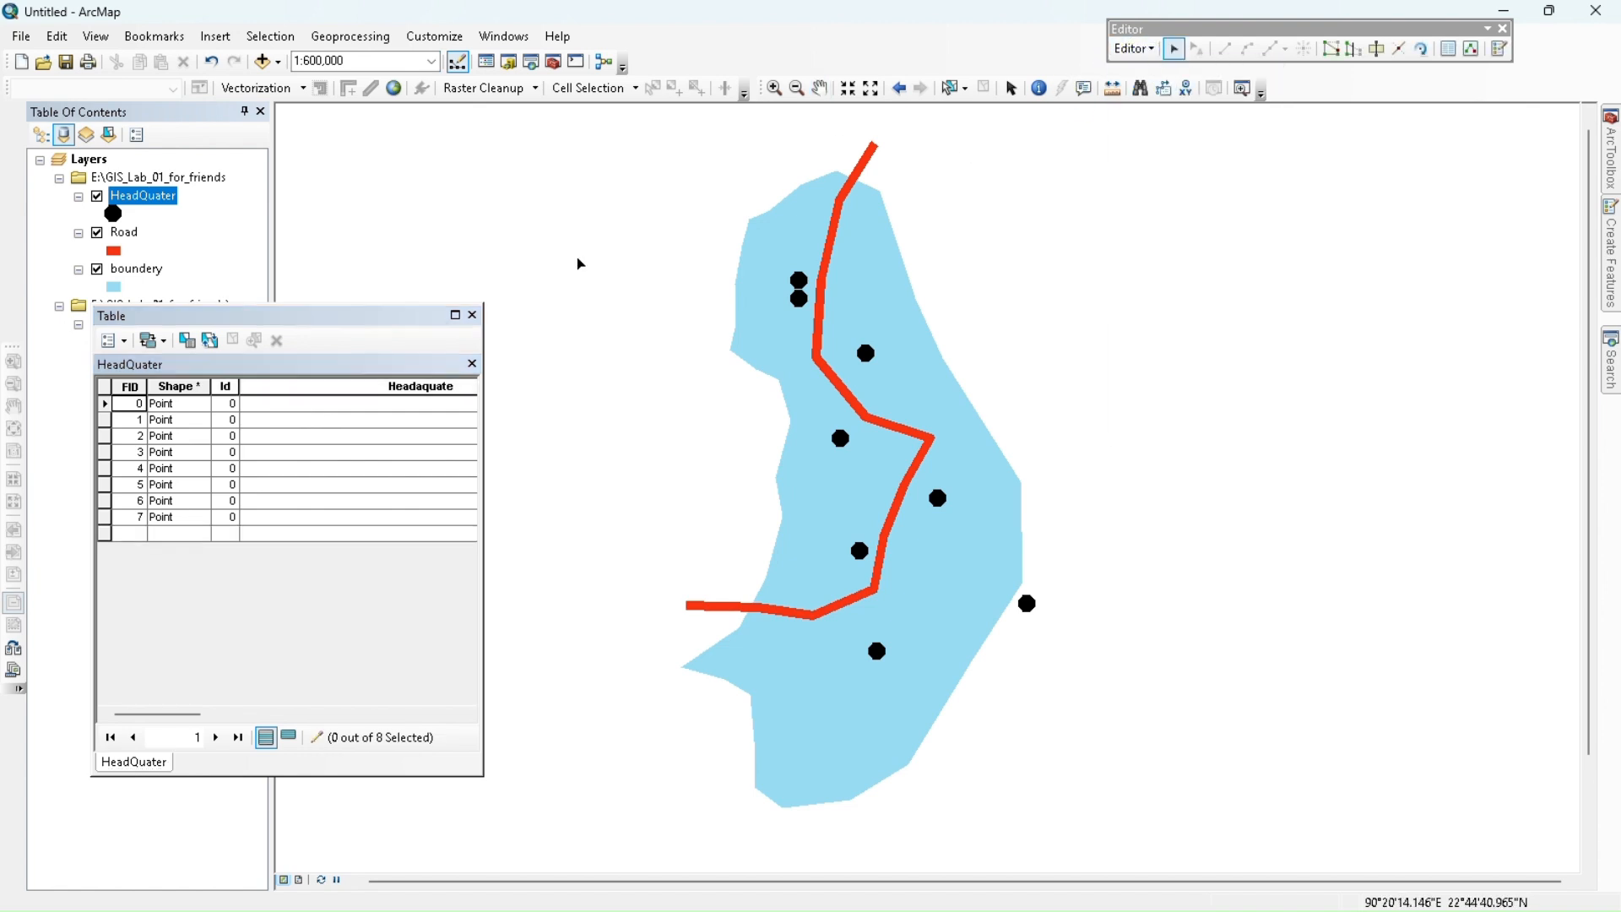
- Move the attribute table clear of the layer list, show the 360px-BholaDistrict.jpg image and hide the boundery layer
drag(341, 313, 424, 431)
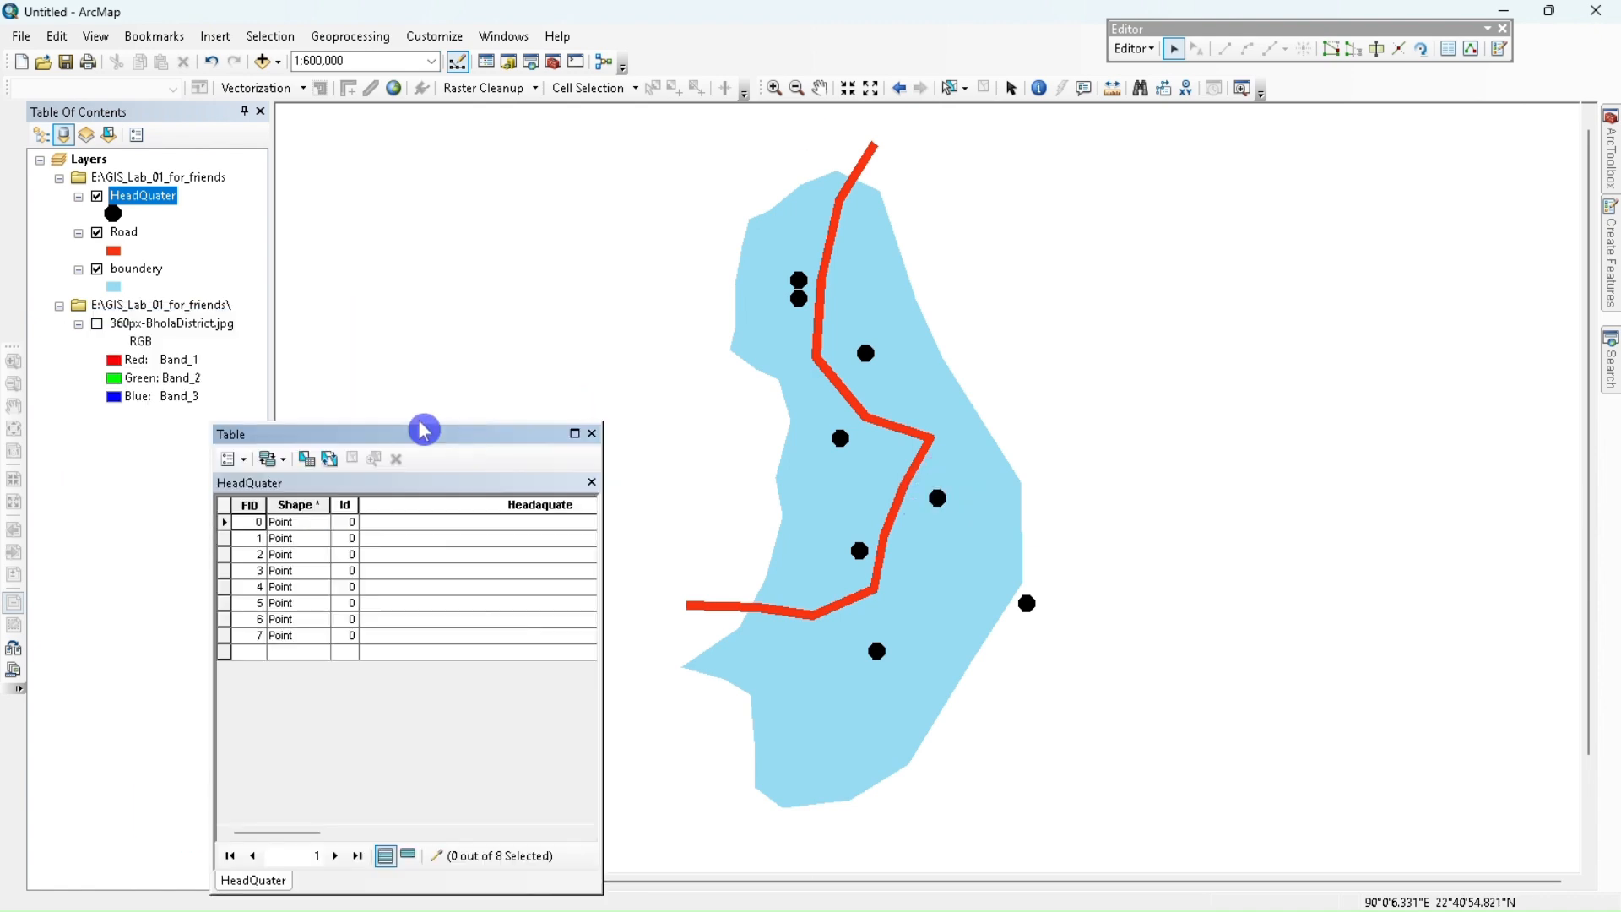
click(101, 326)
click(99, 324)
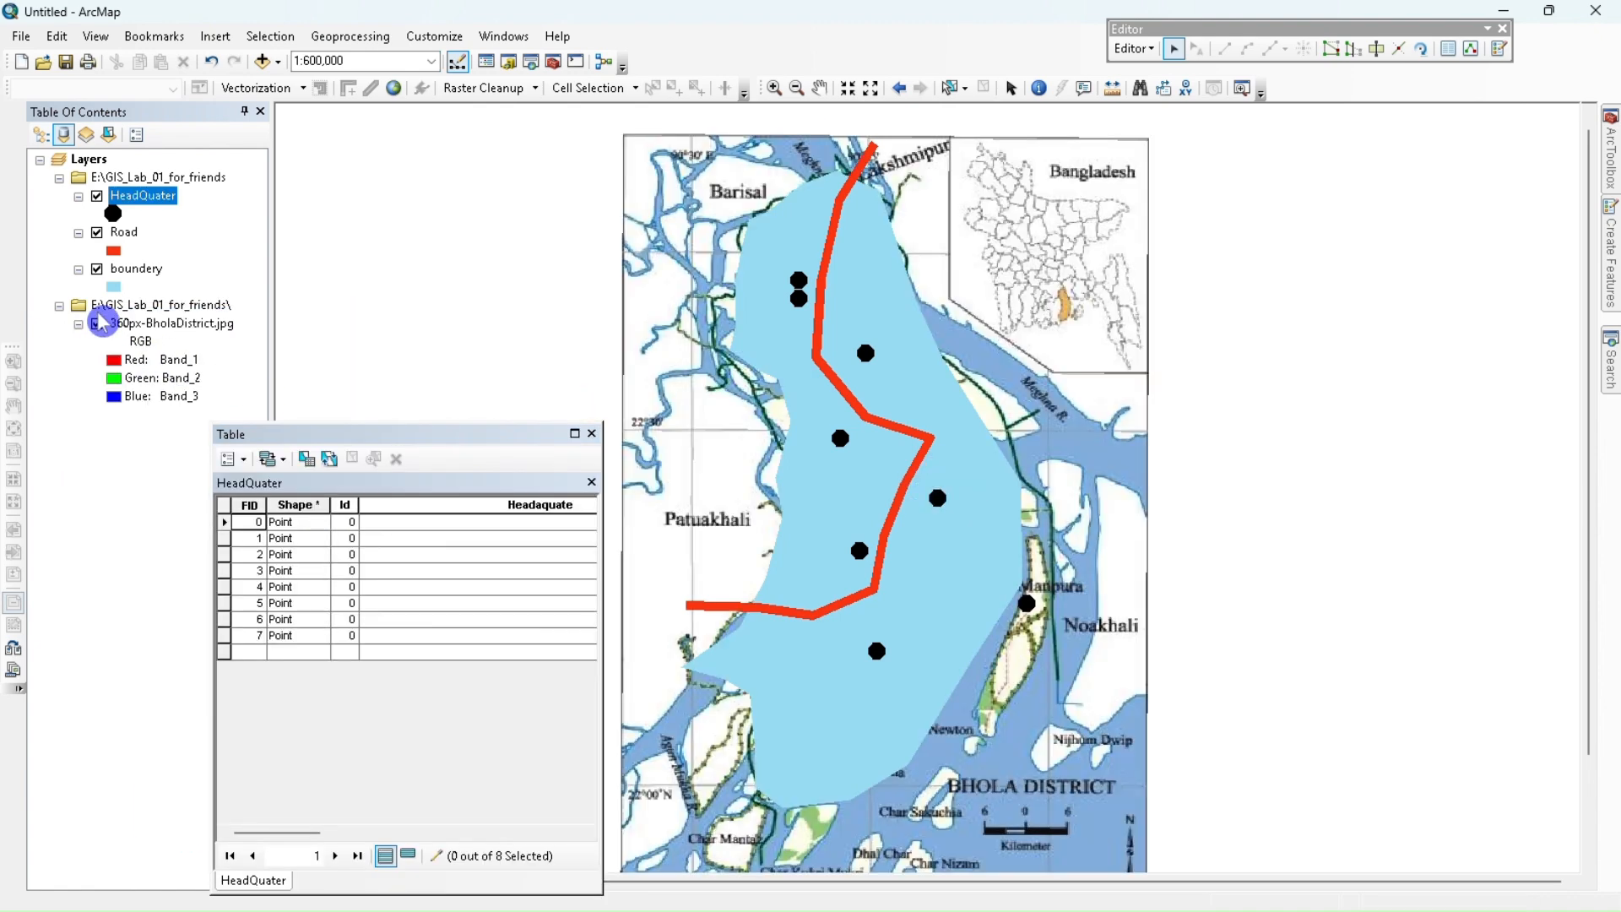
click(98, 270)
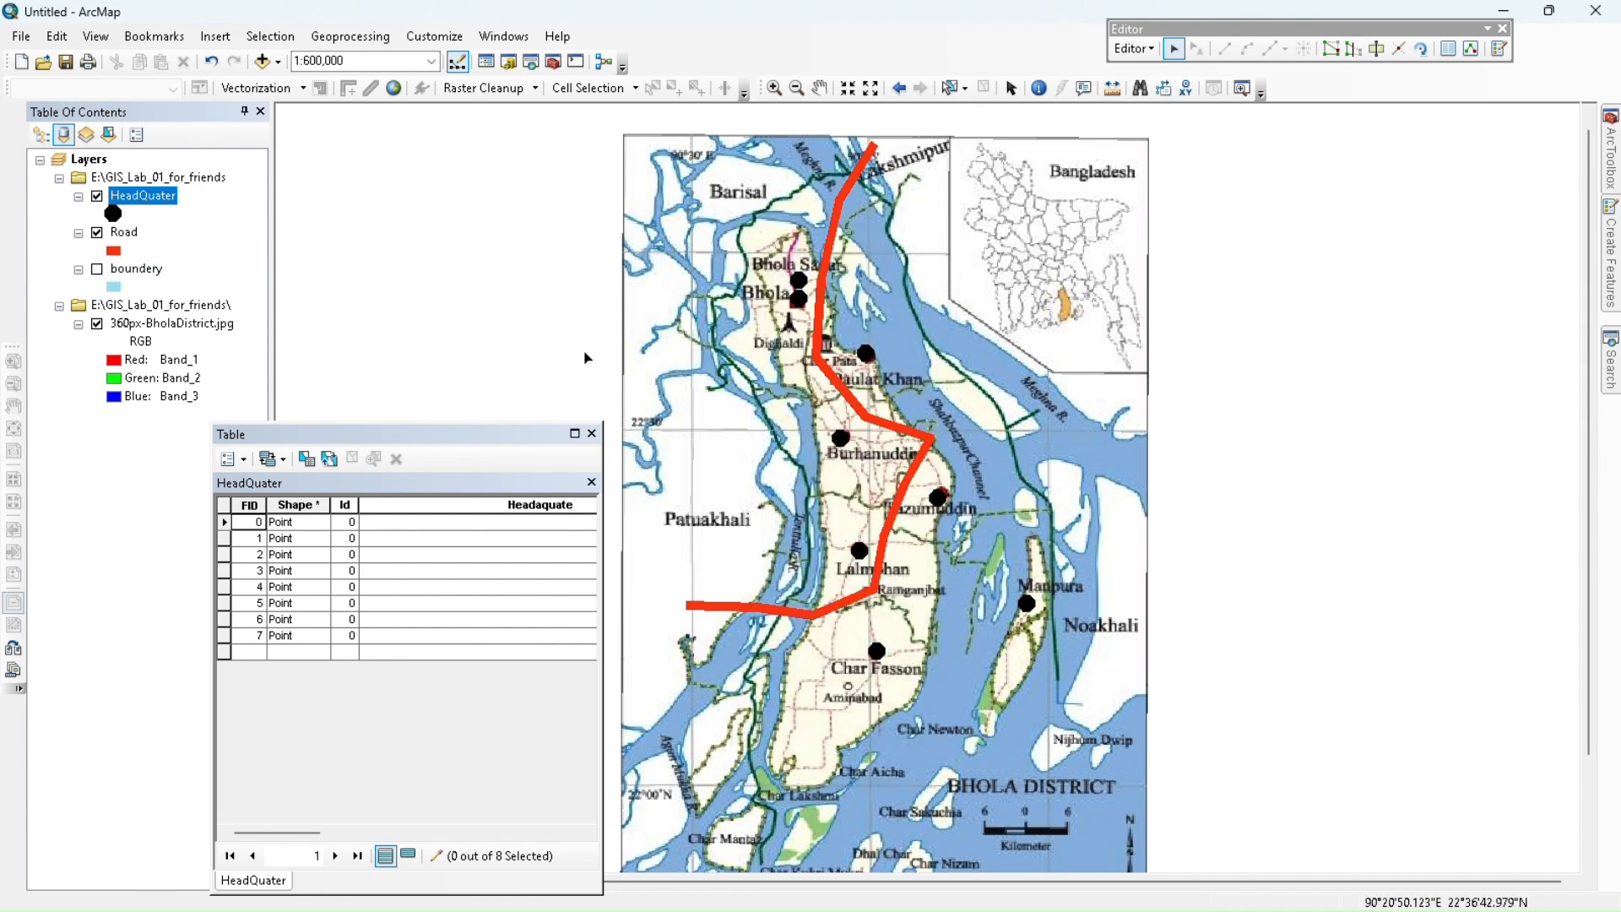
- Fill in the Headaquate field with "Bhola sador" for the first point and "bhola" for the second
click(230, 536)
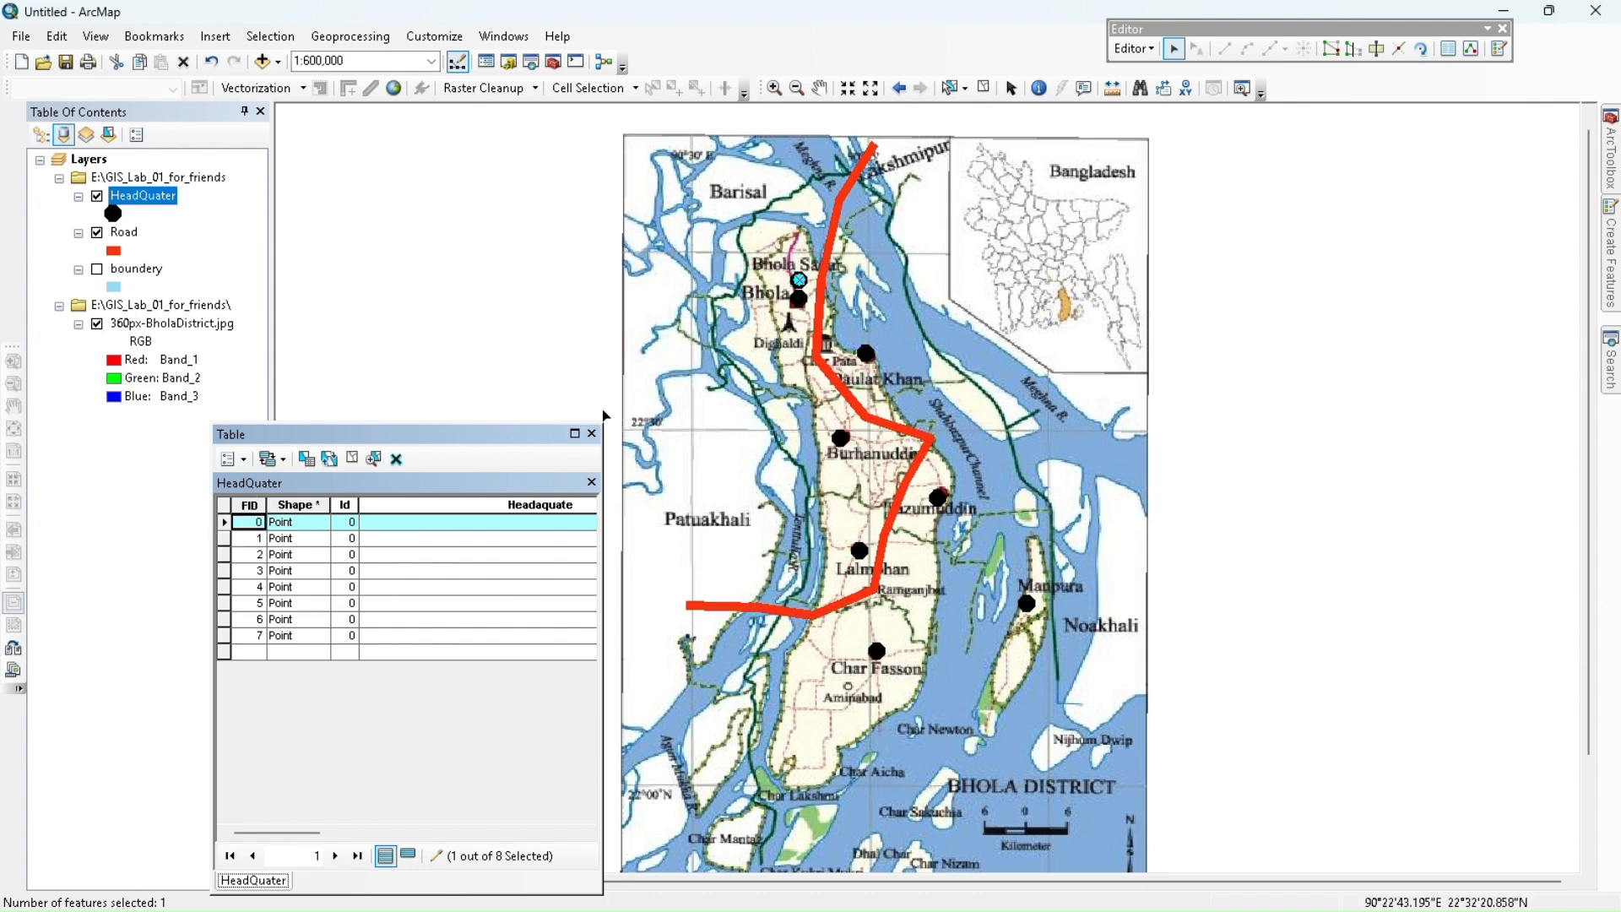
click(492, 524)
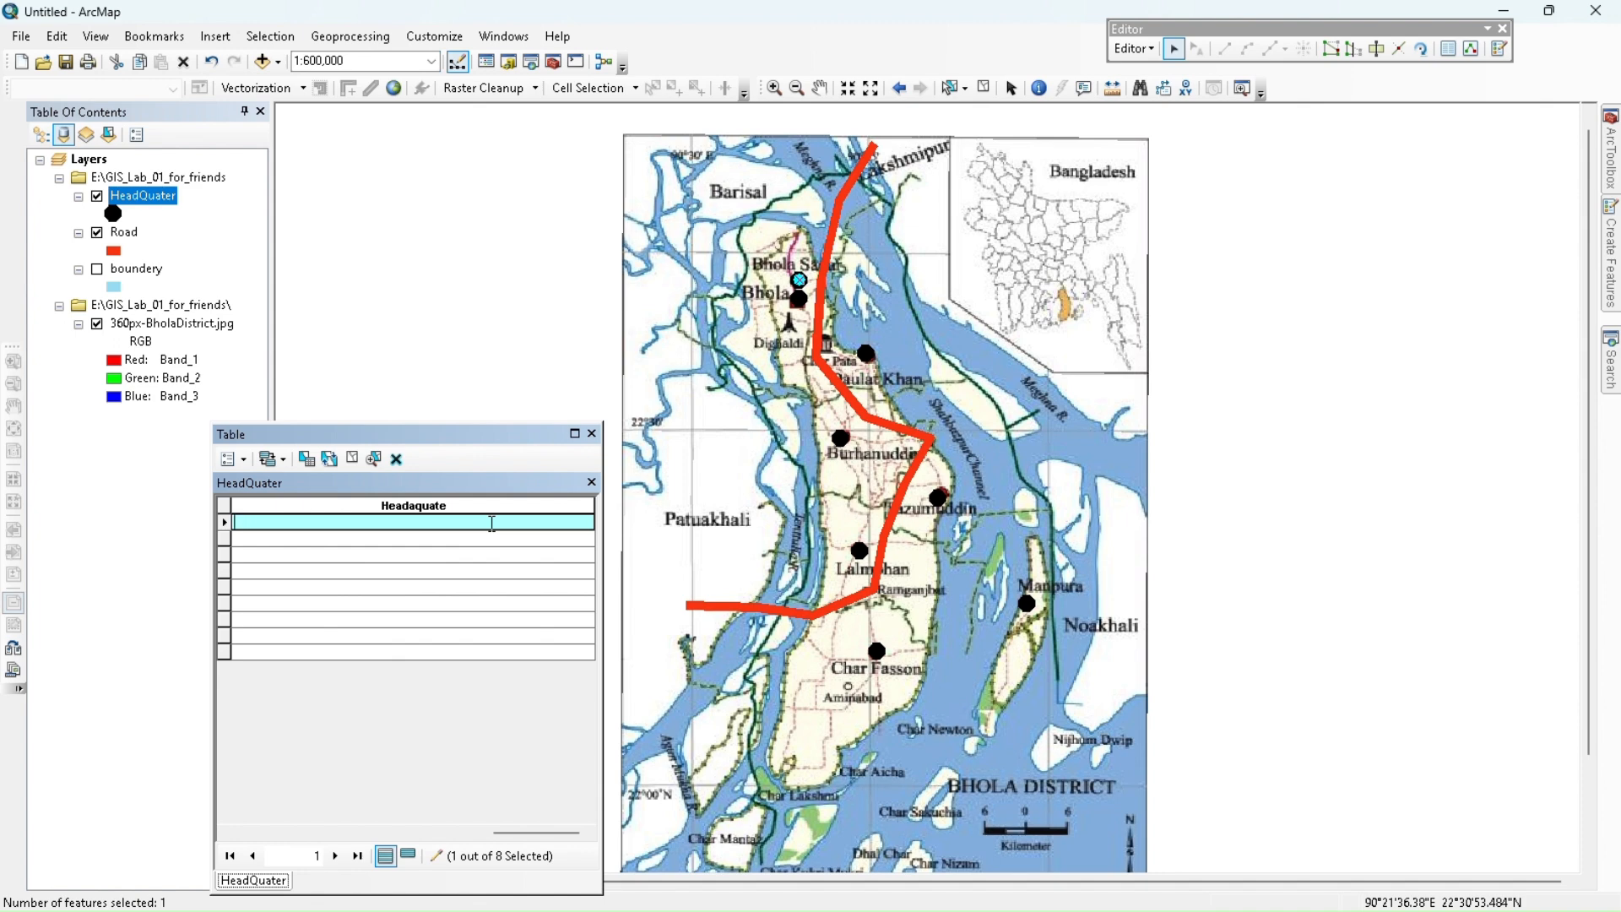
text(Bhola sador)
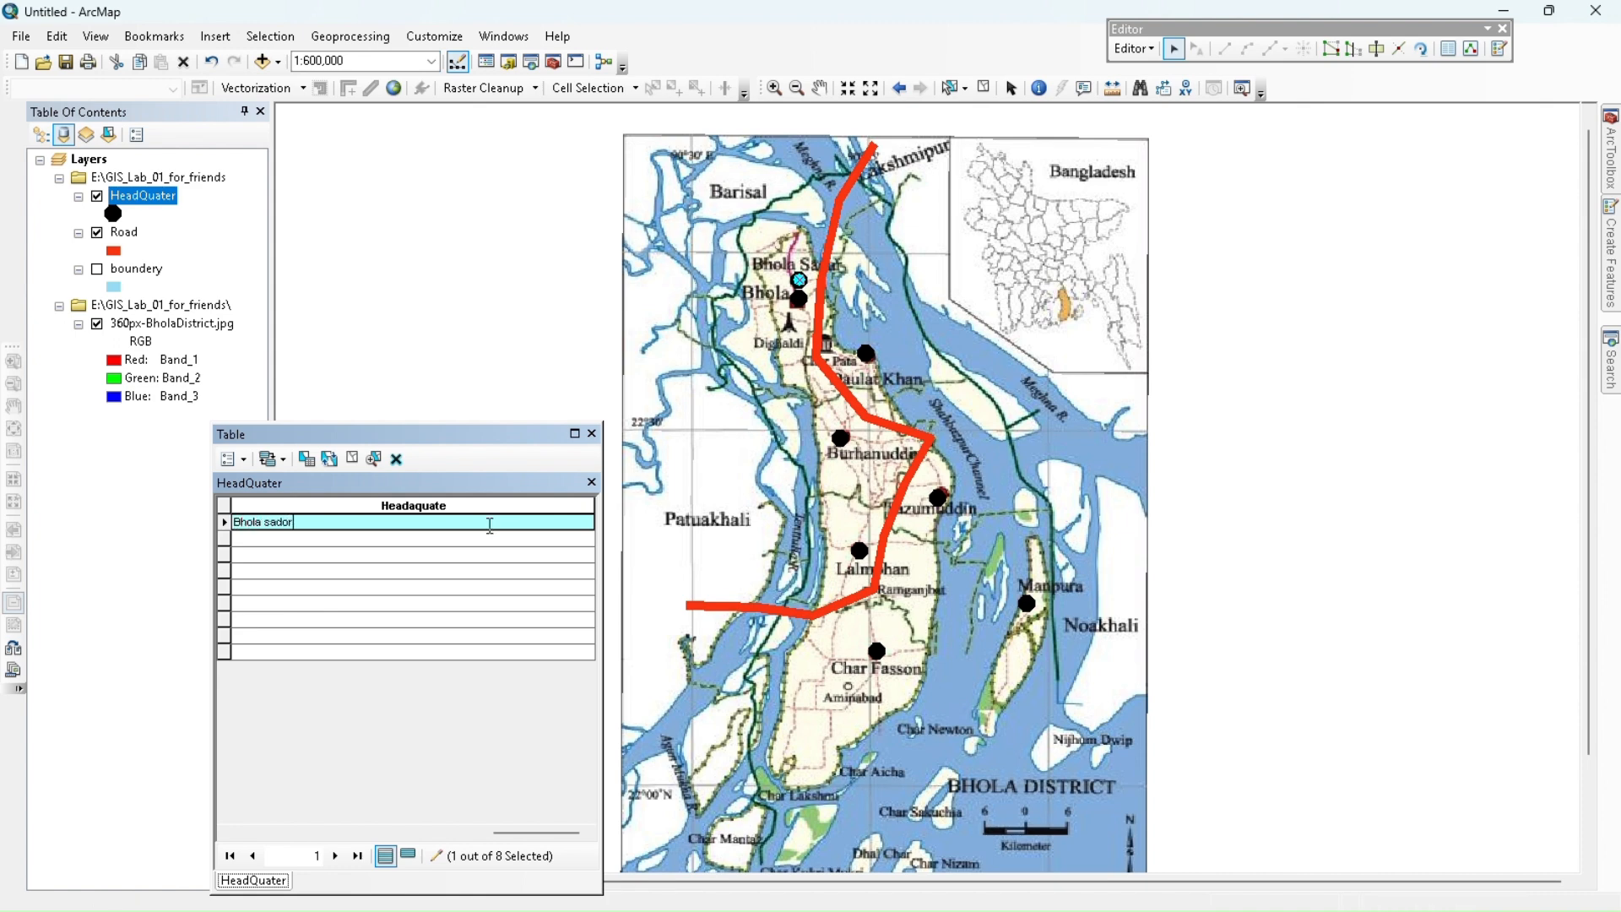
click(227, 545)
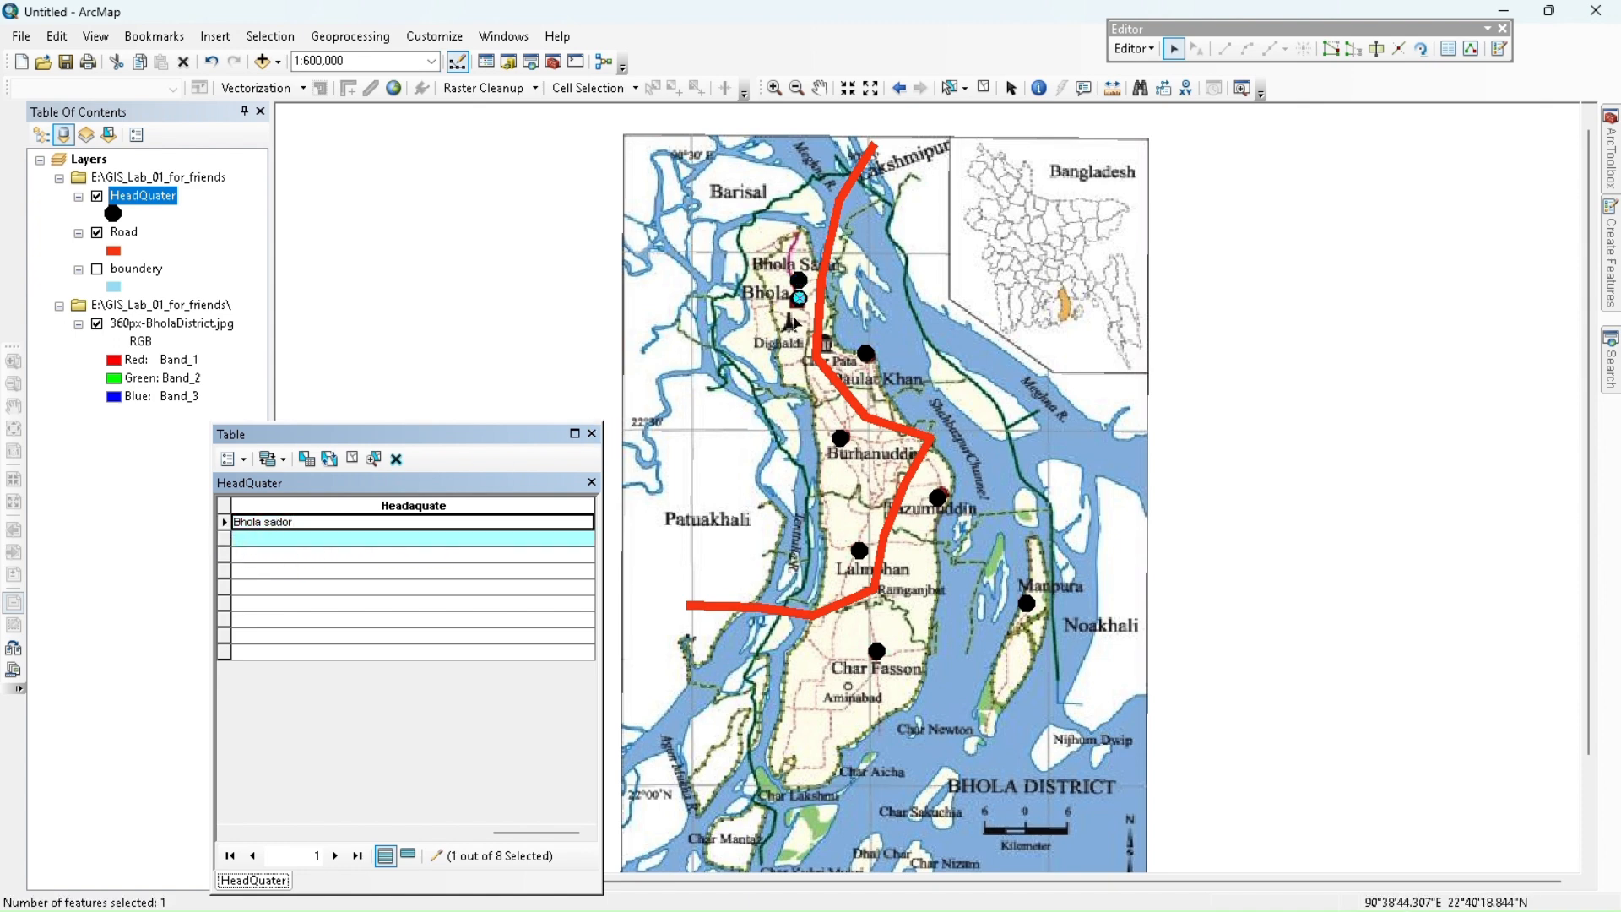
click(388, 538)
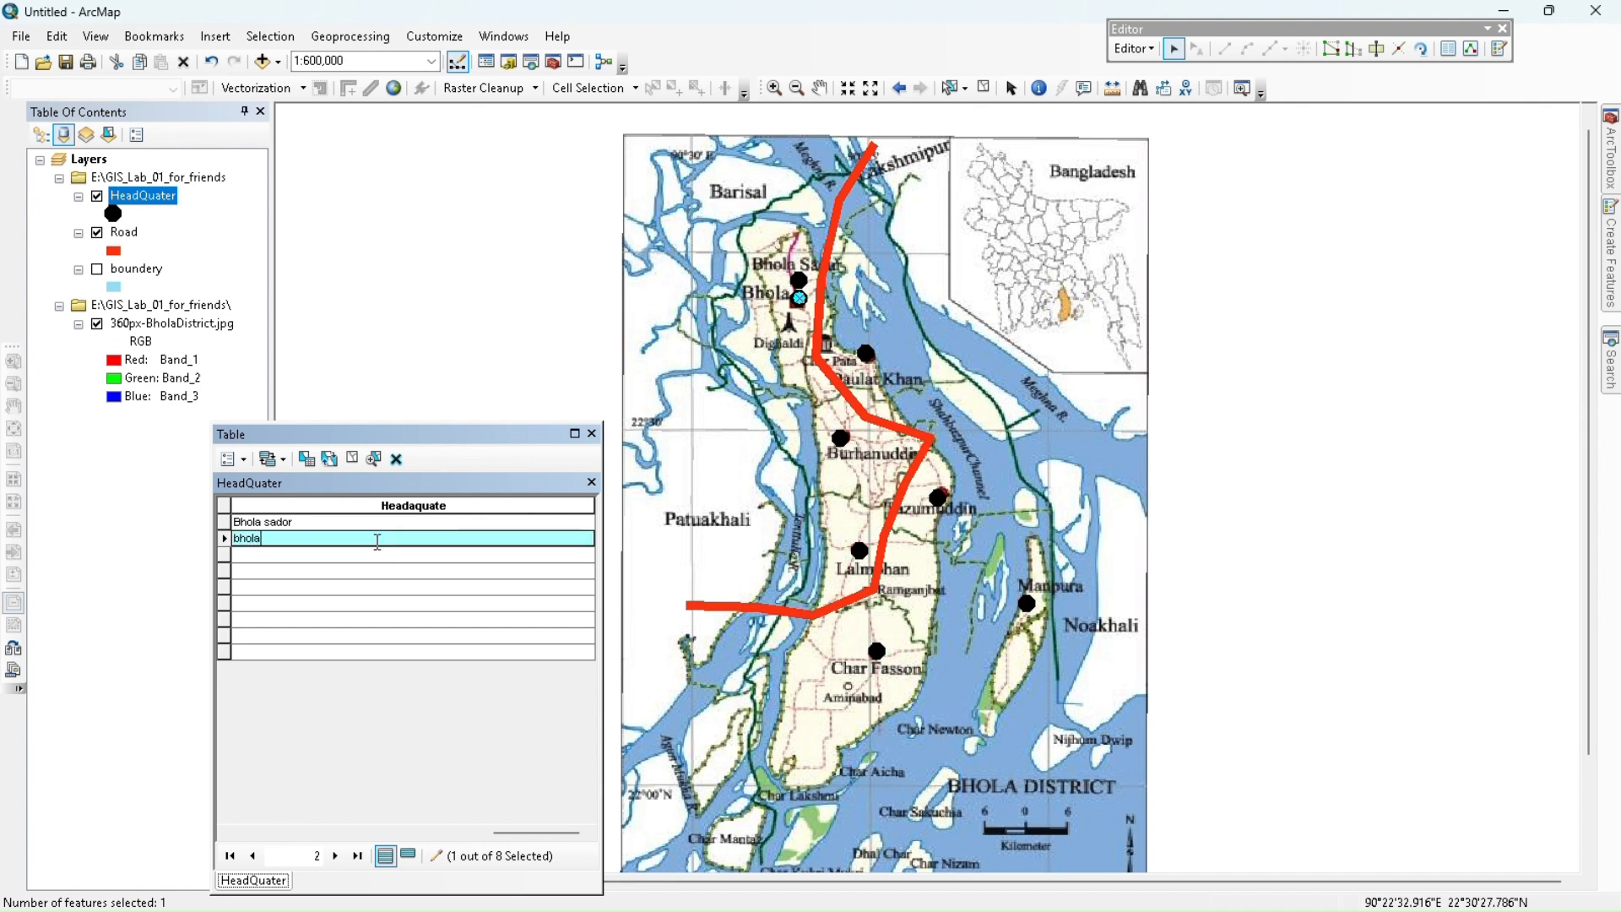
- Fill in the Headaquate field with "Char pata" for the third point and "Burhanuddinn" for the fourth
click(224, 556)
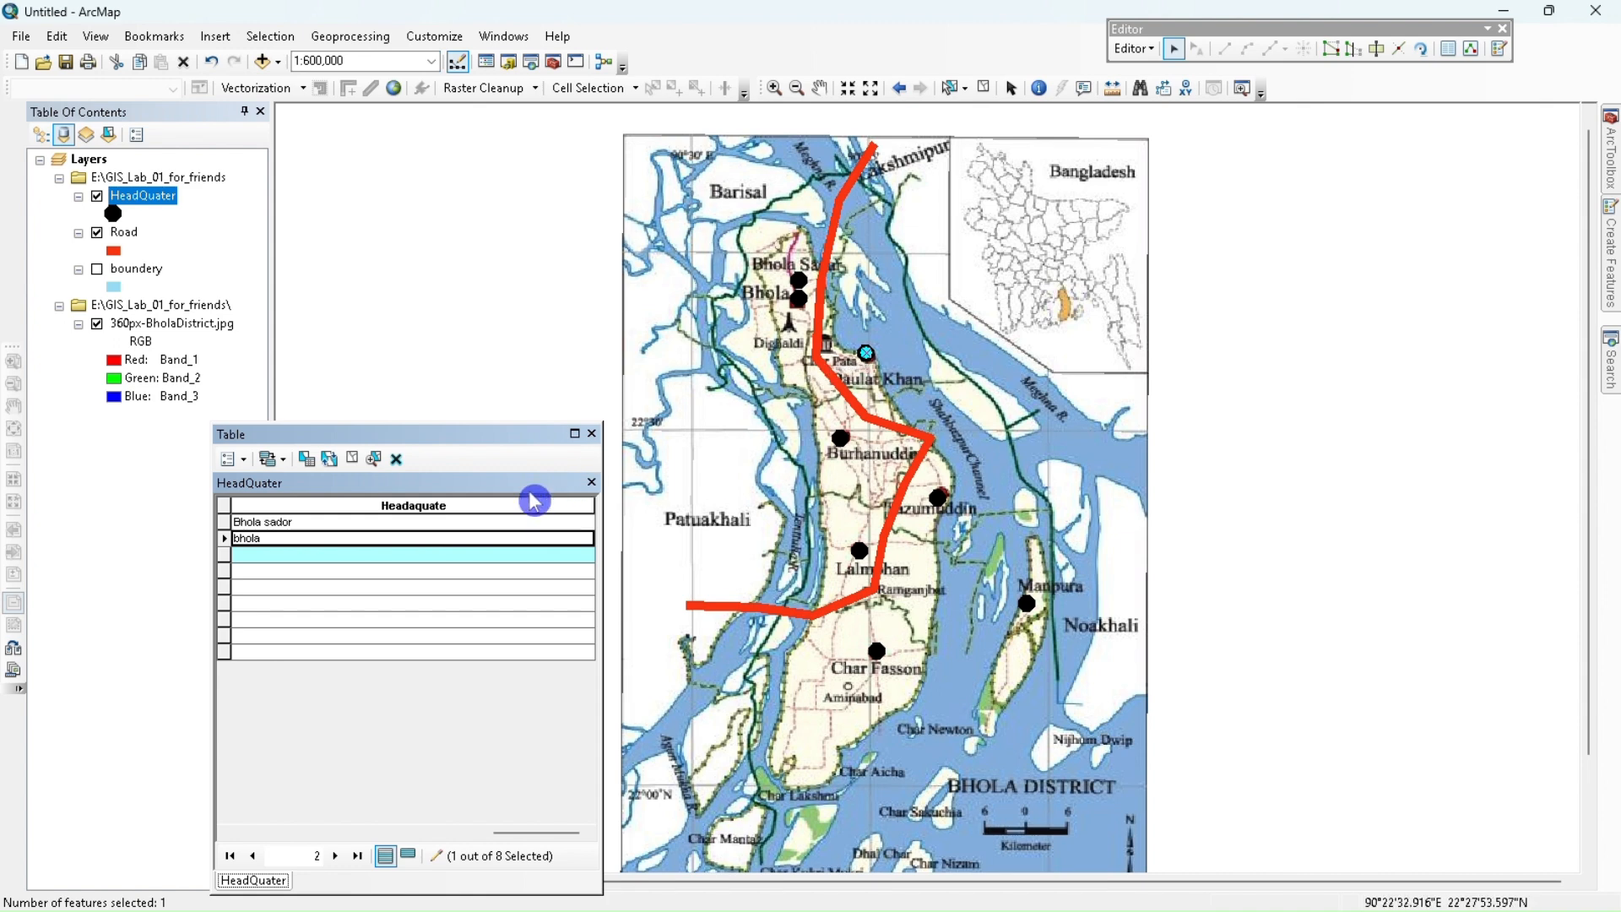
click(436, 556)
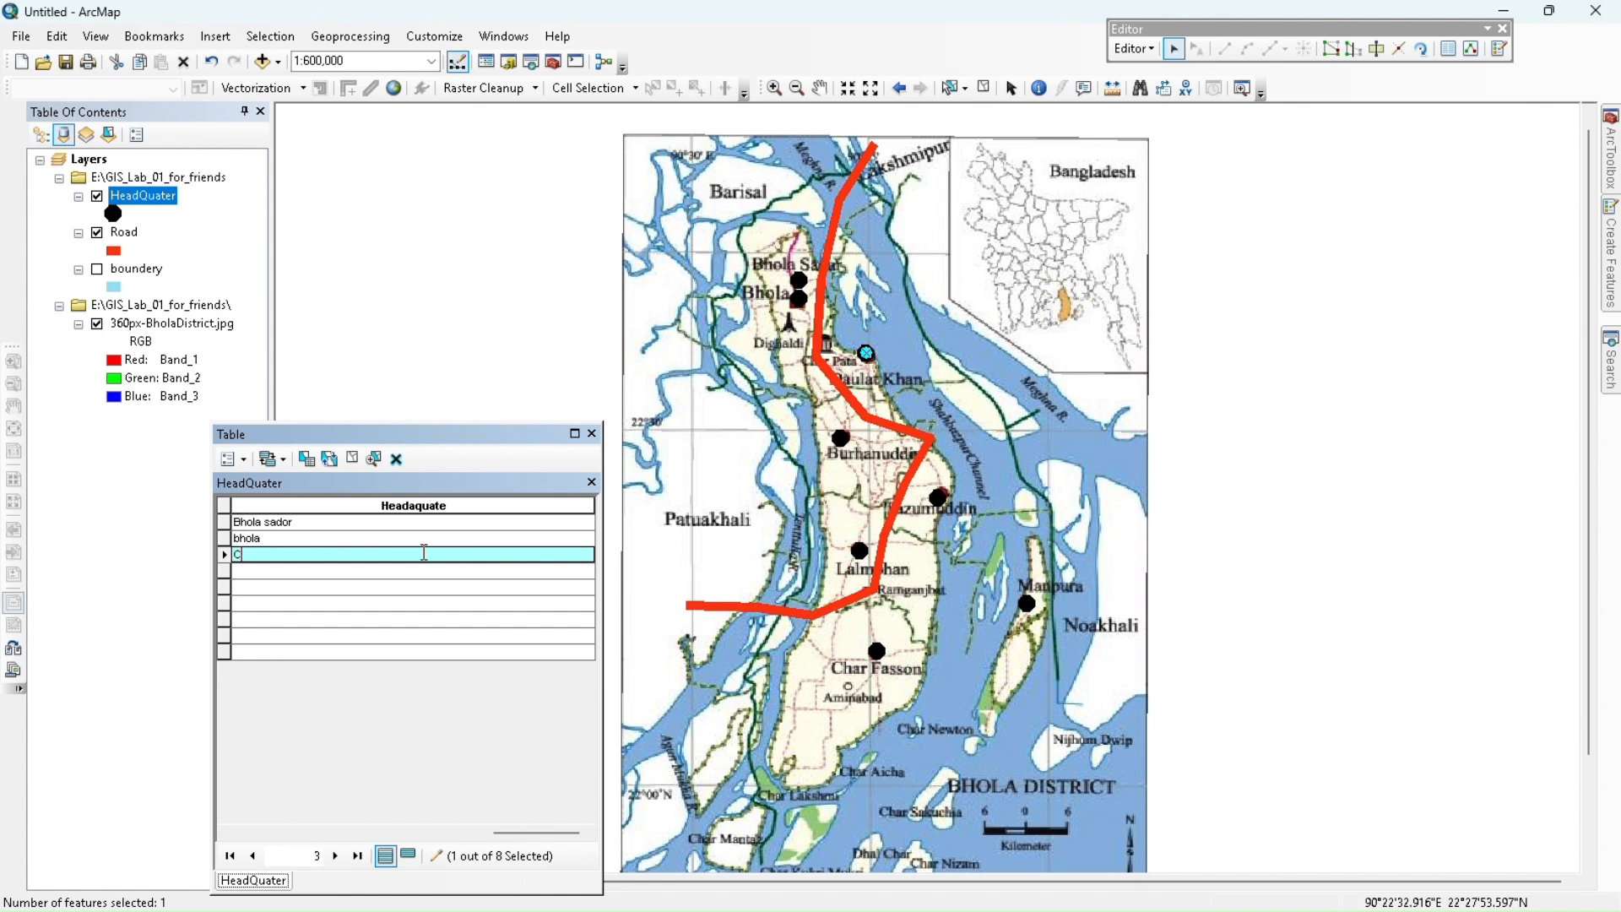
text(Char p)
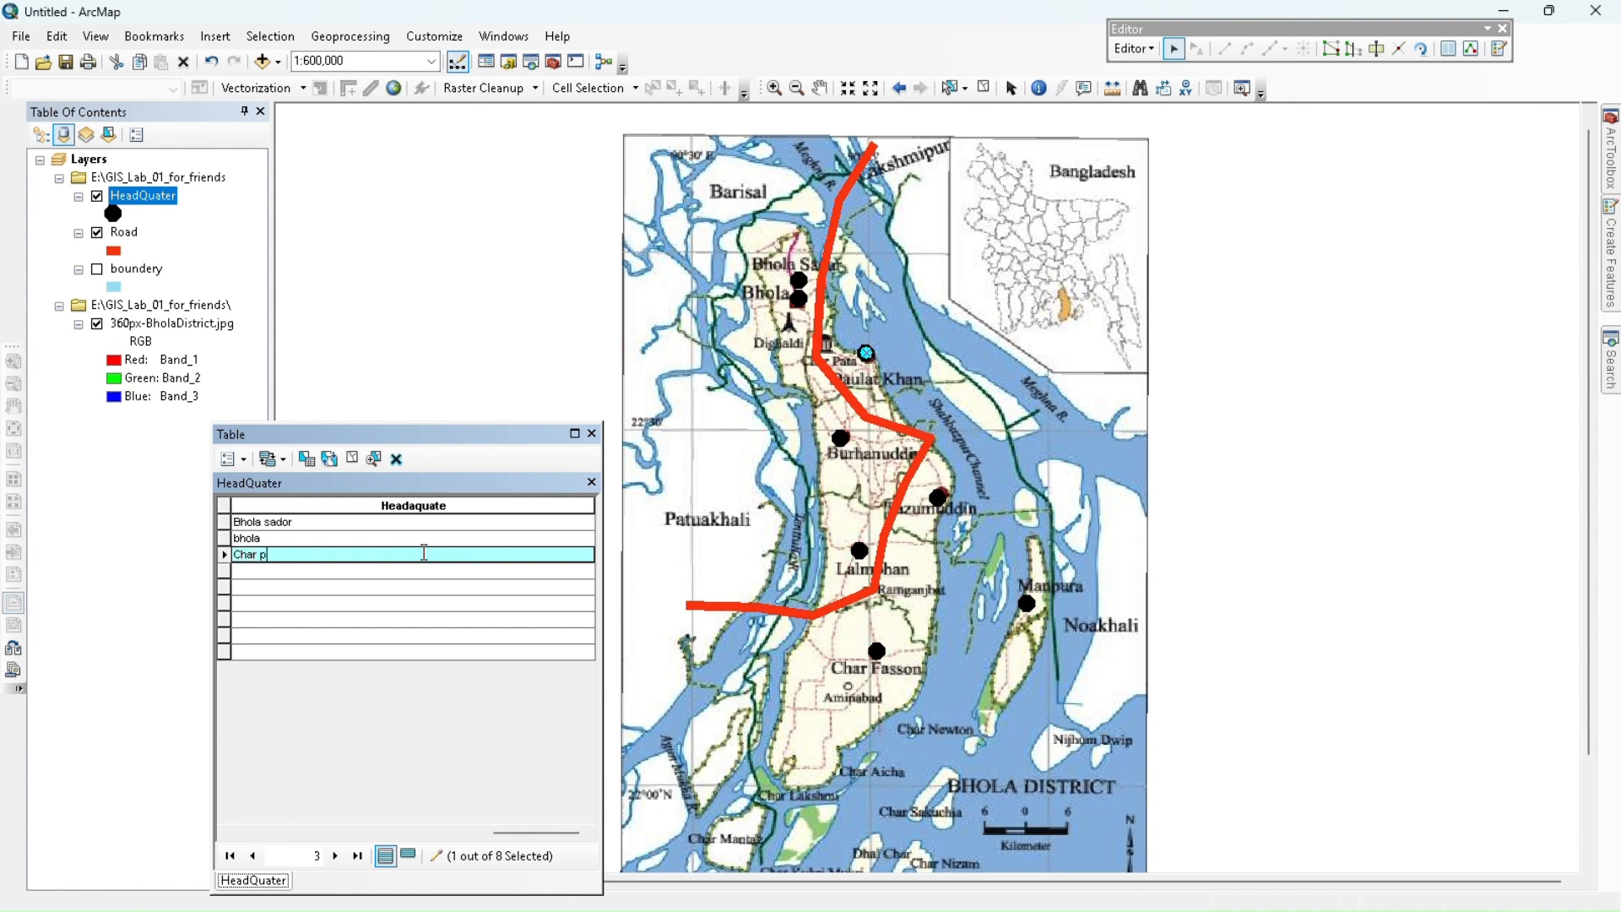
text(ata)
click(224, 571)
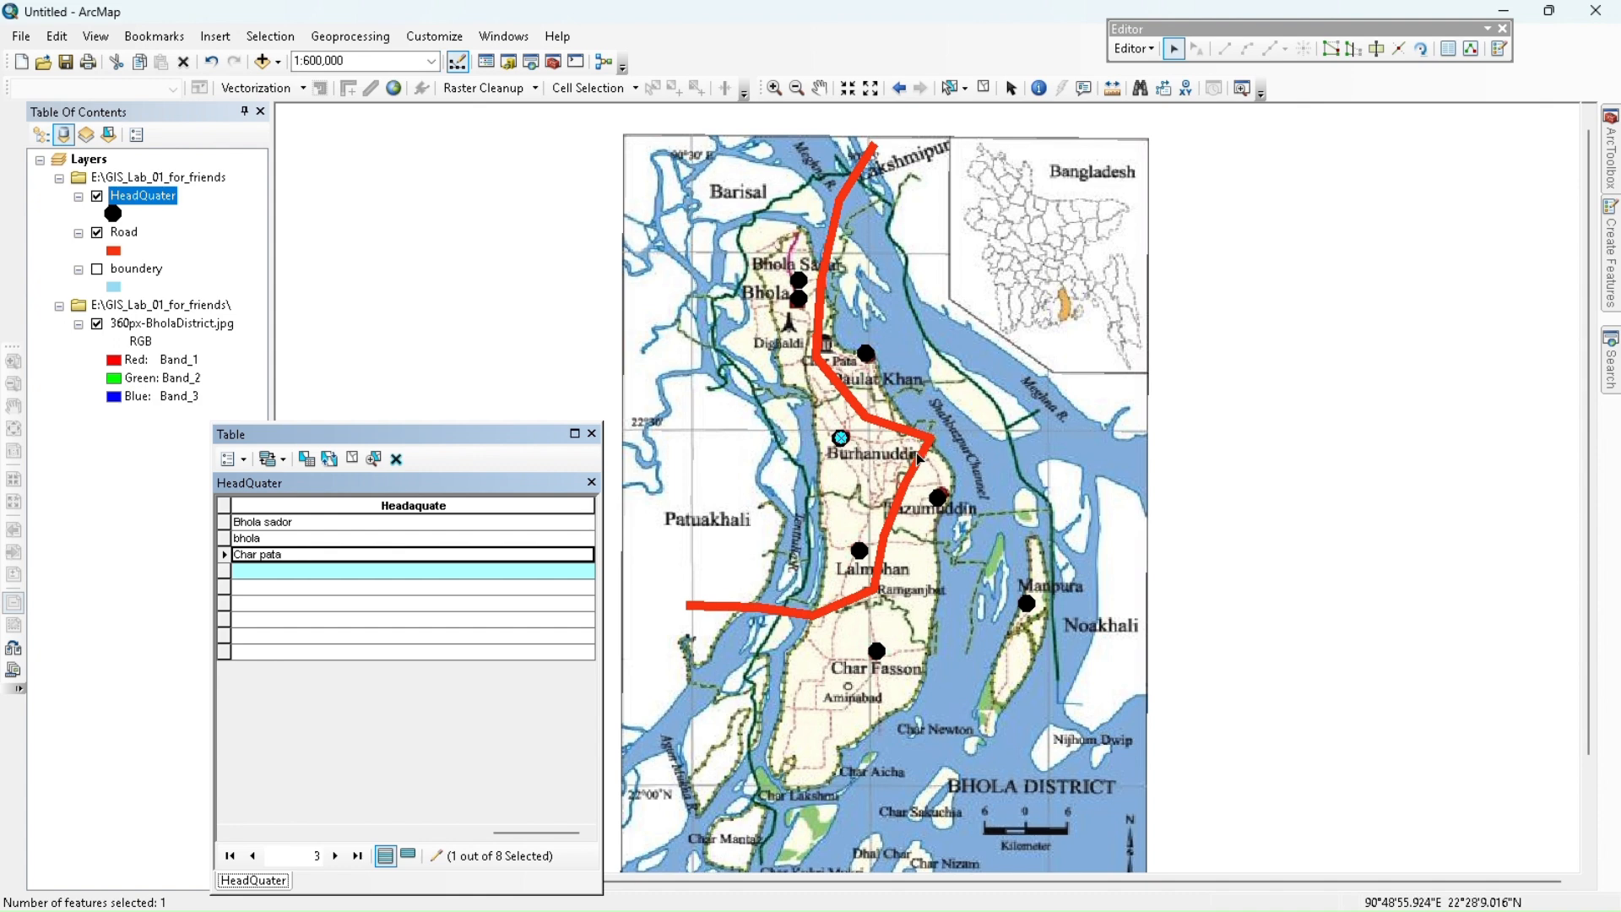
click(340, 569)
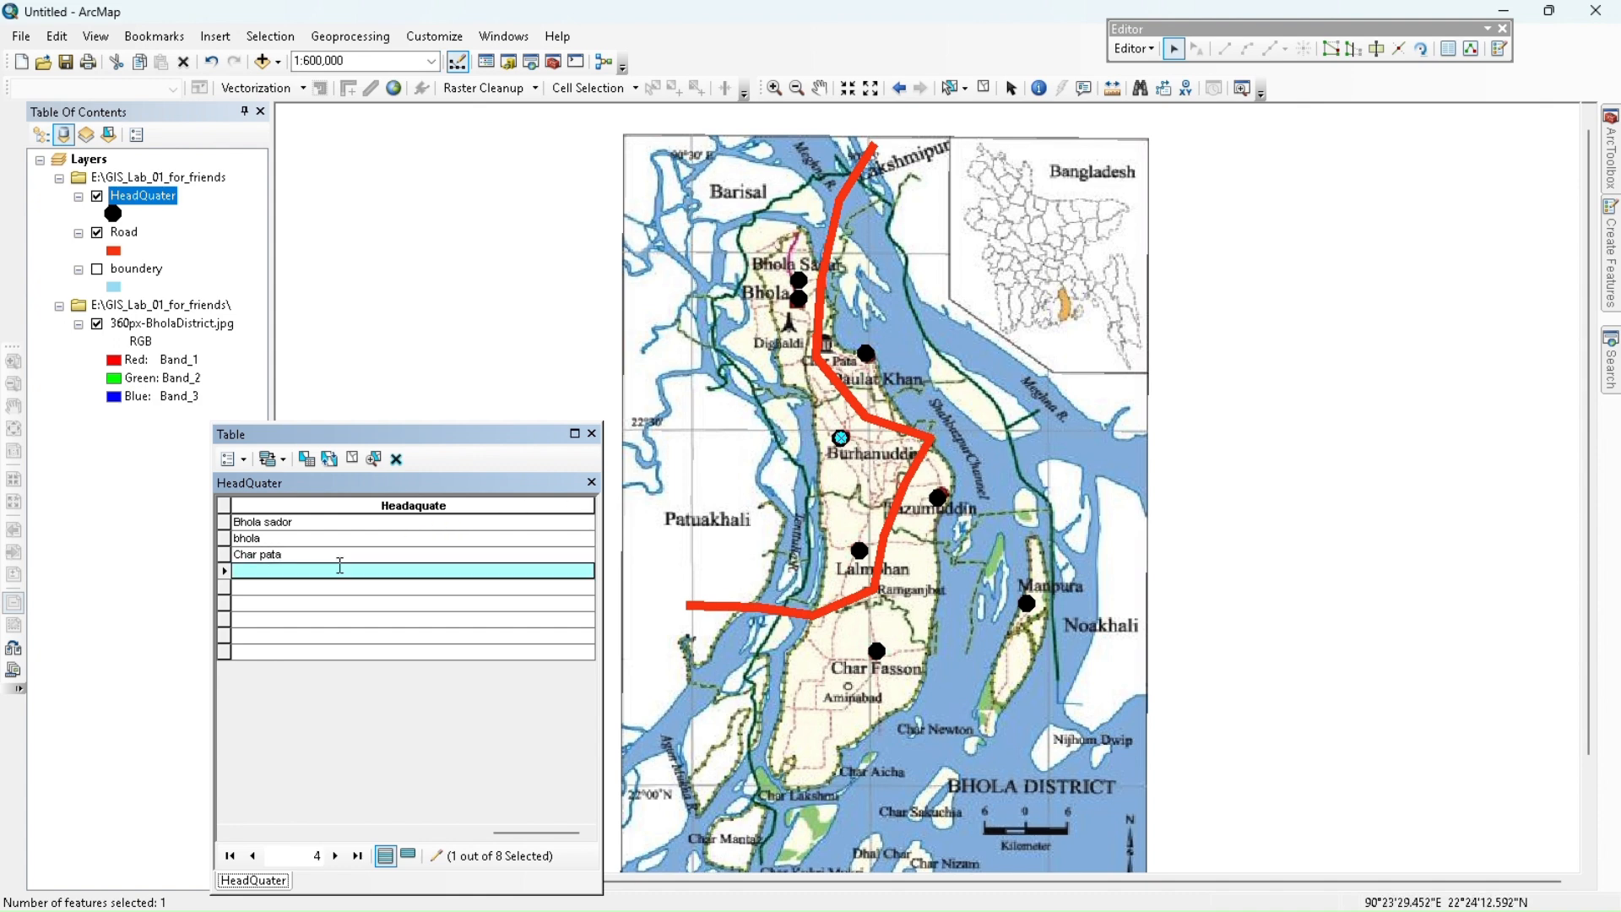
text(Burhanuddinn)
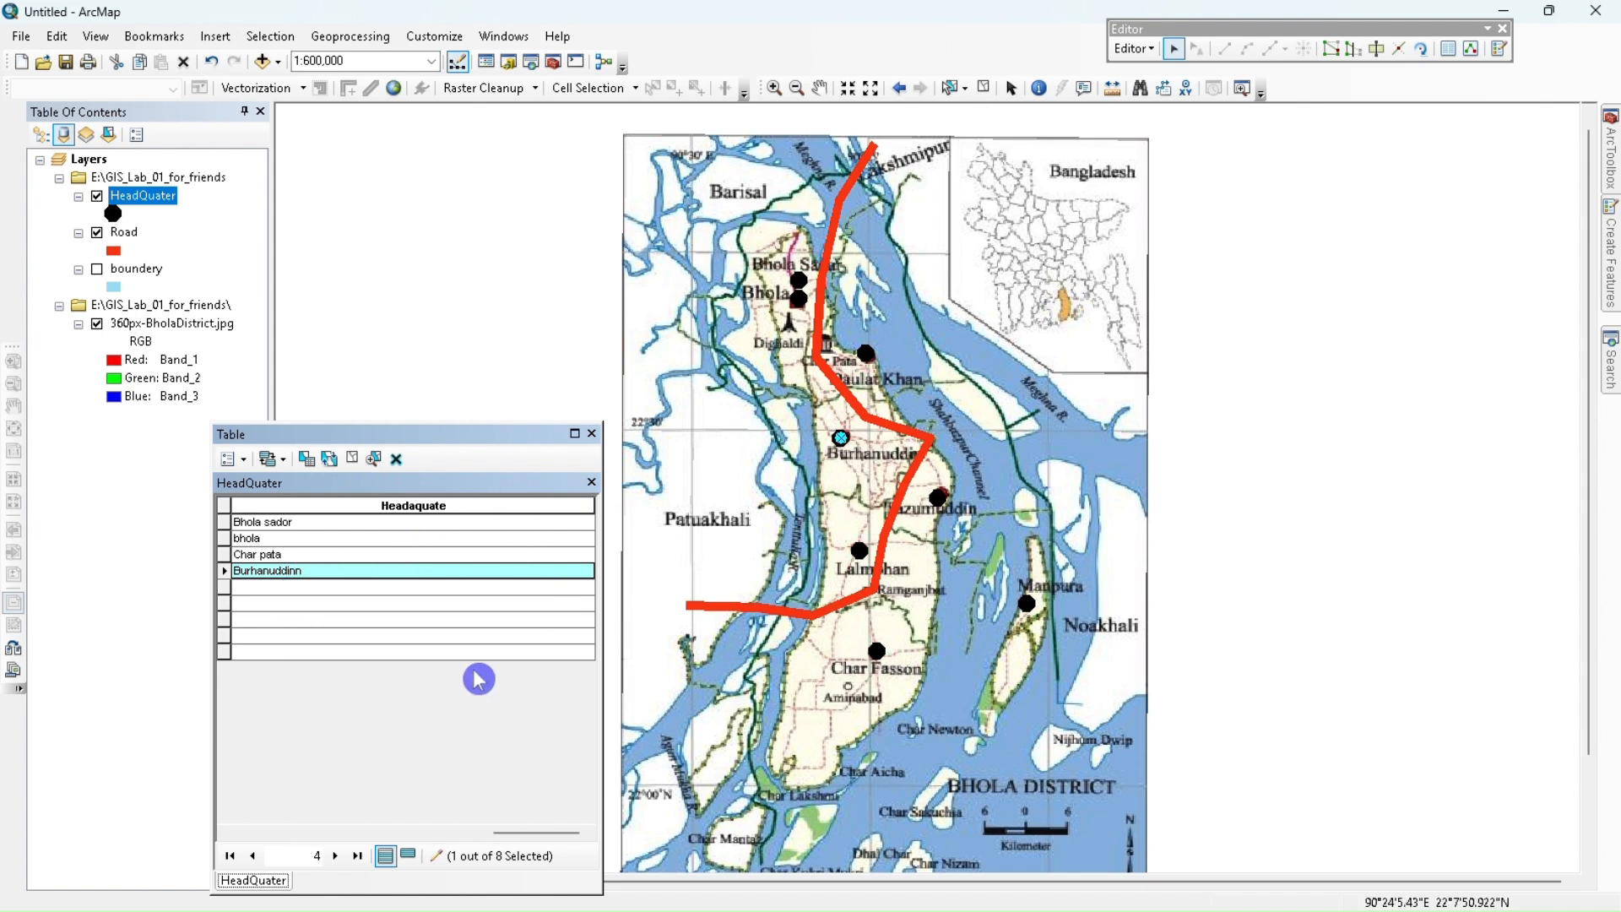
- Stop editing the HeadQuater layer, saving the edits, and close its attribute table
click(223, 589)
click(223, 603)
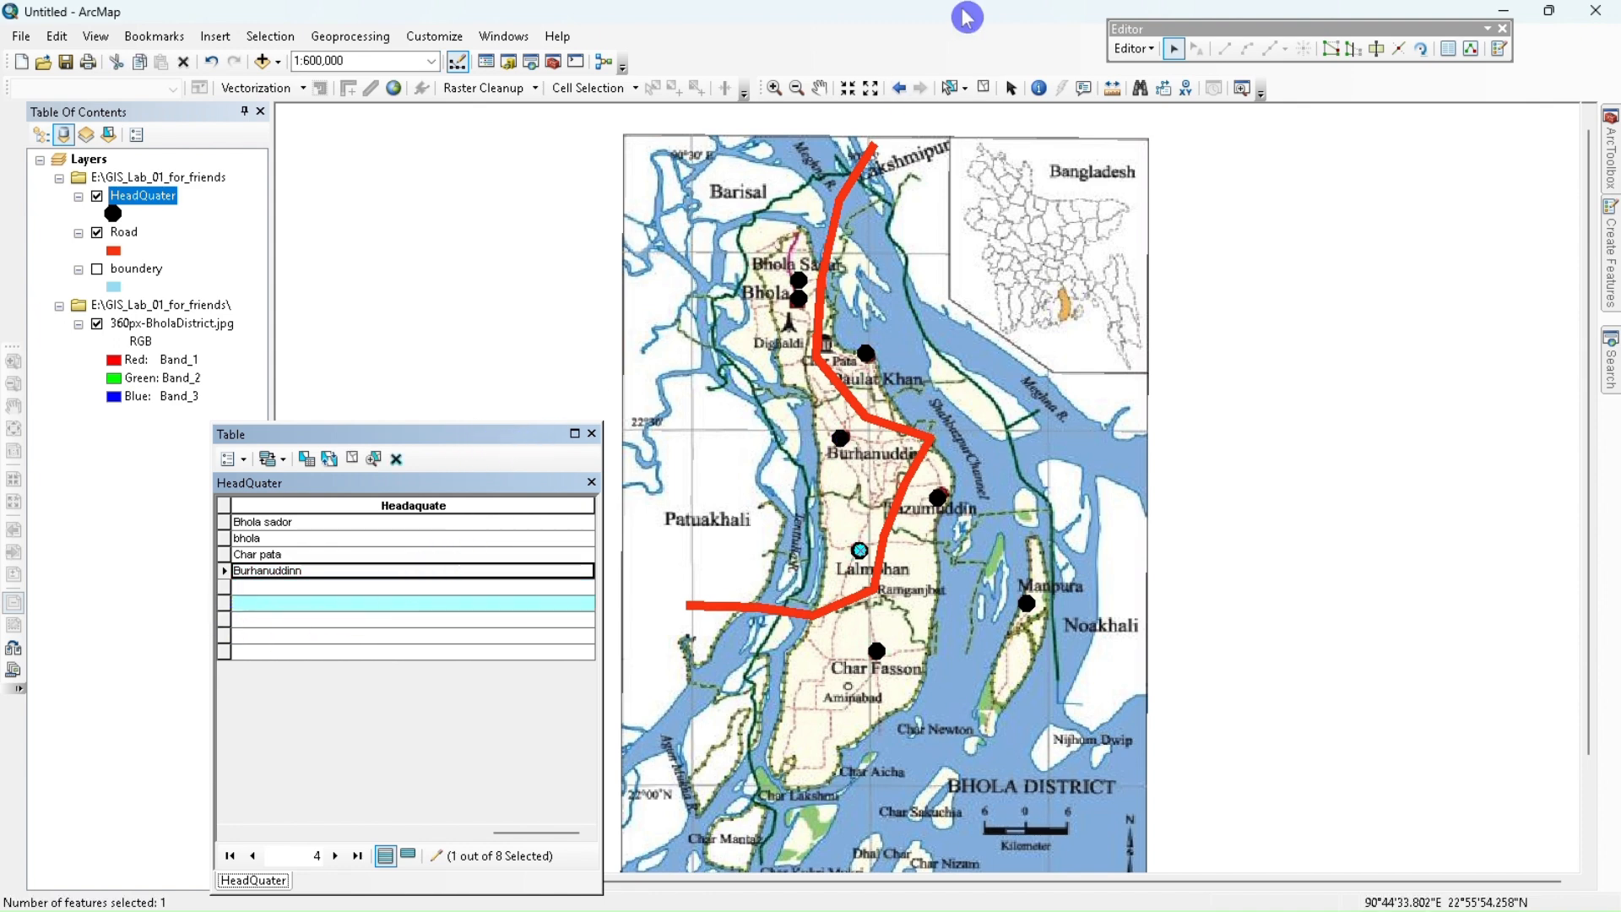
click(1134, 48)
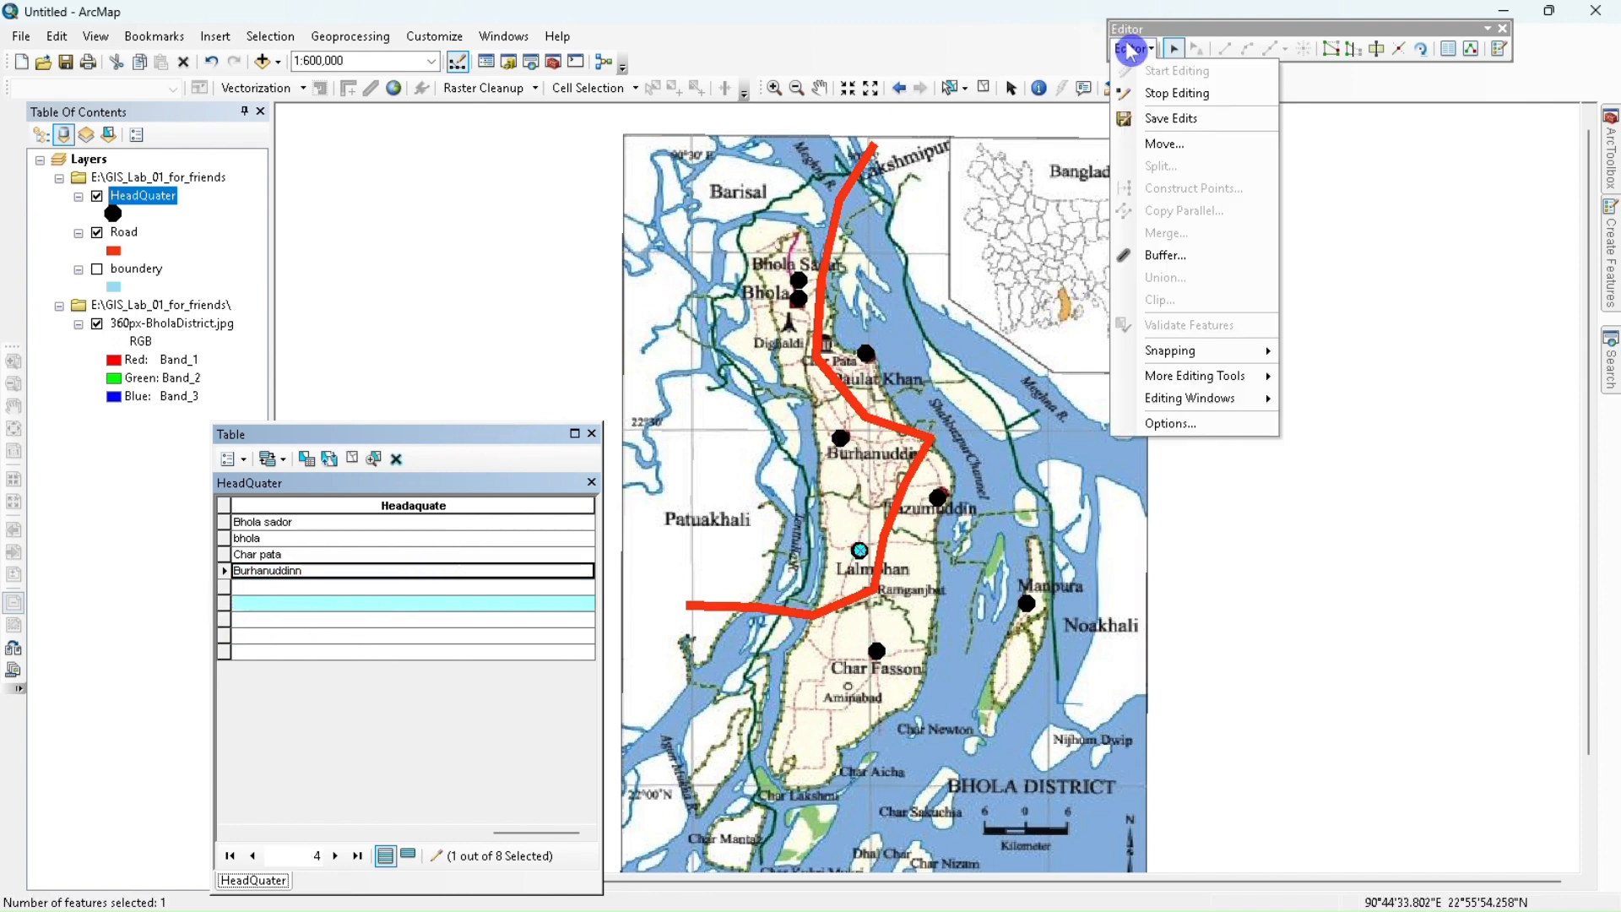
click(1155, 95)
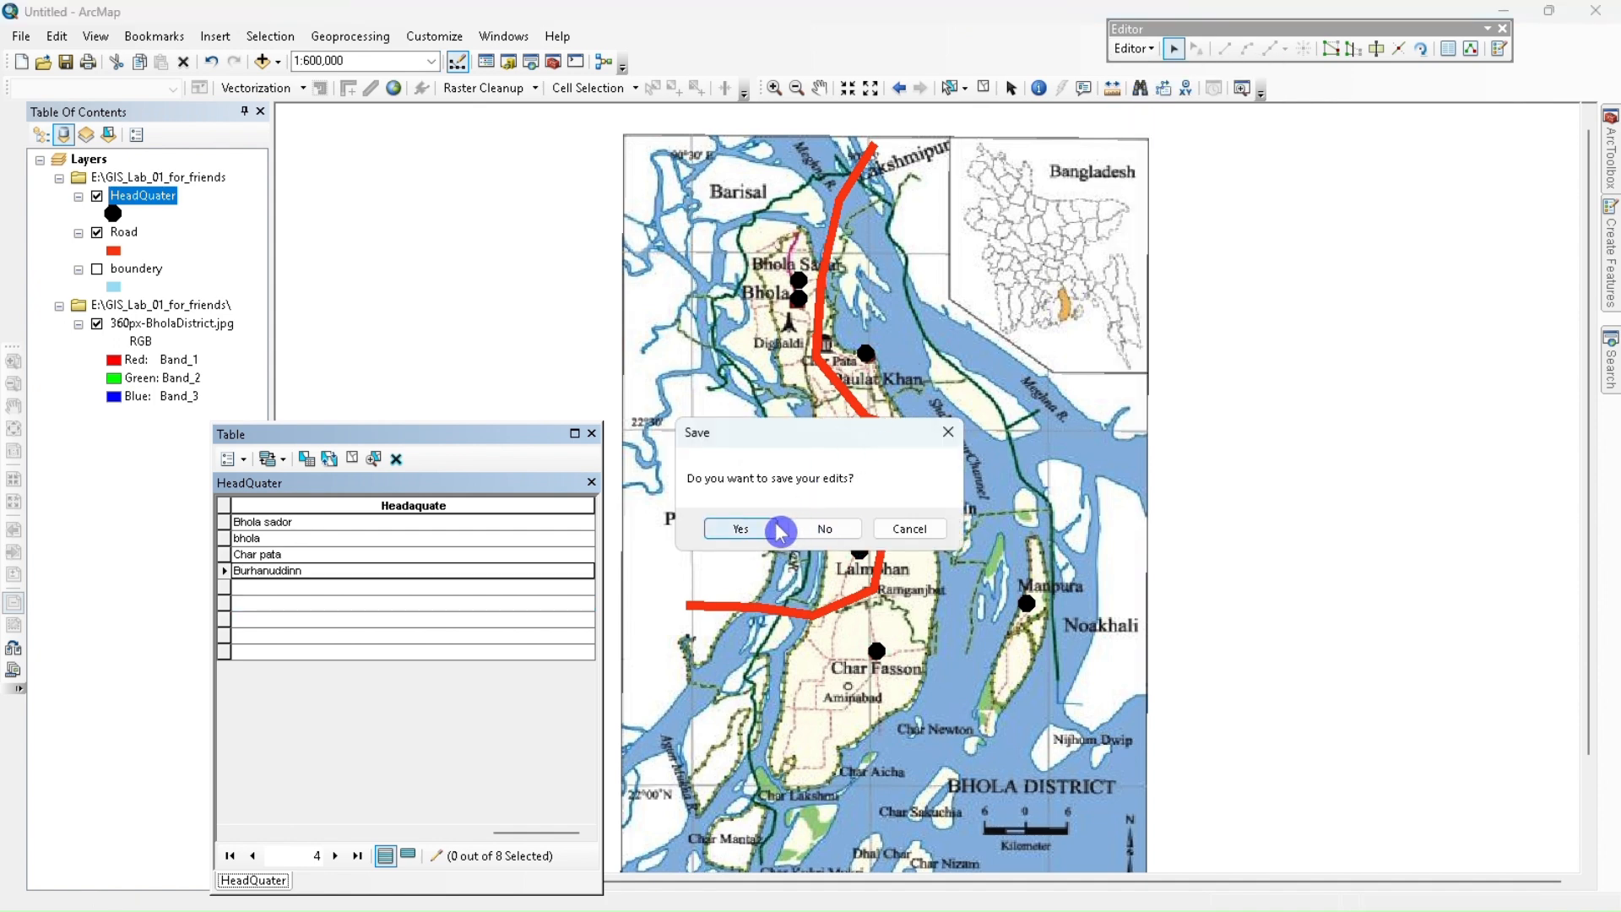
click(764, 532)
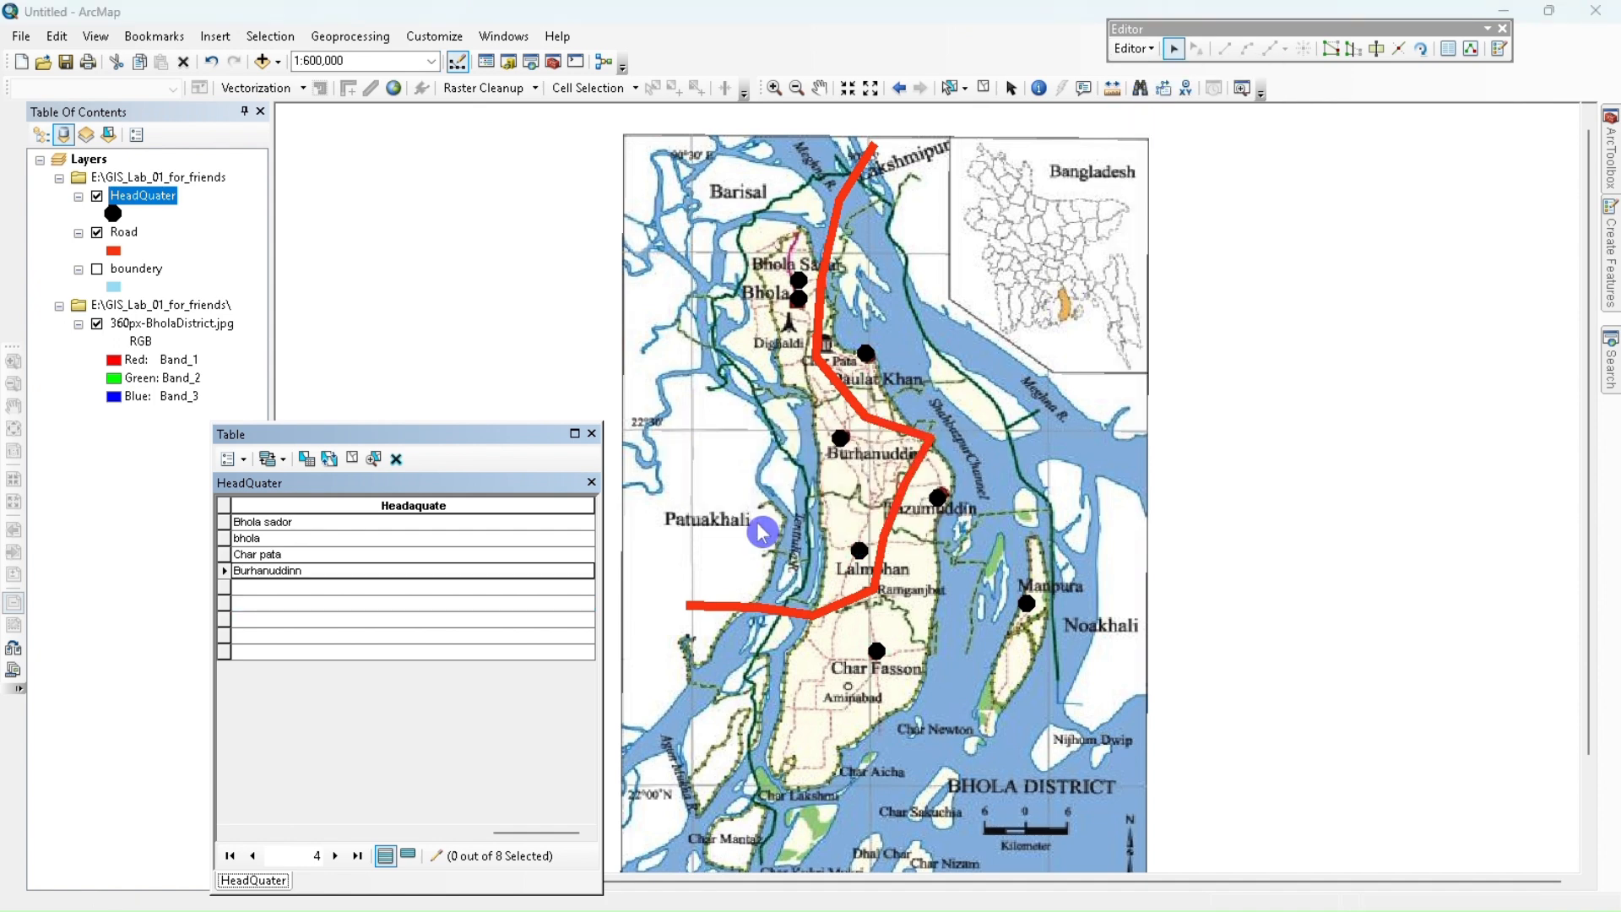
click(594, 434)
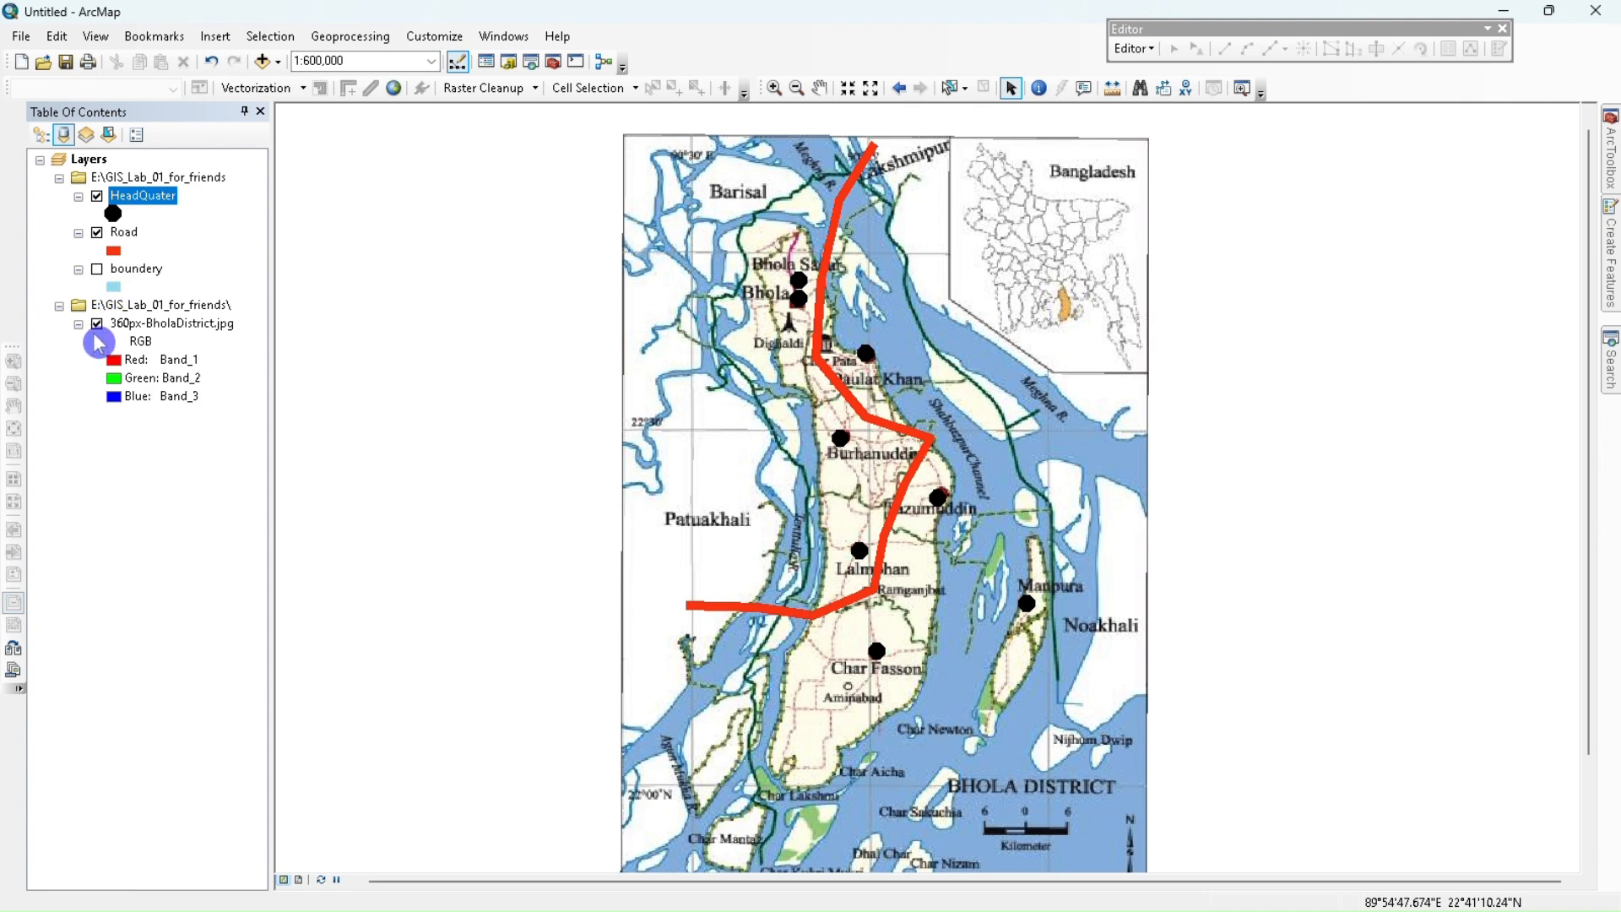
- Hide the 360px-BholaDistrict.jpg image and show the boundery layer again
click(97, 323)
click(103, 281)
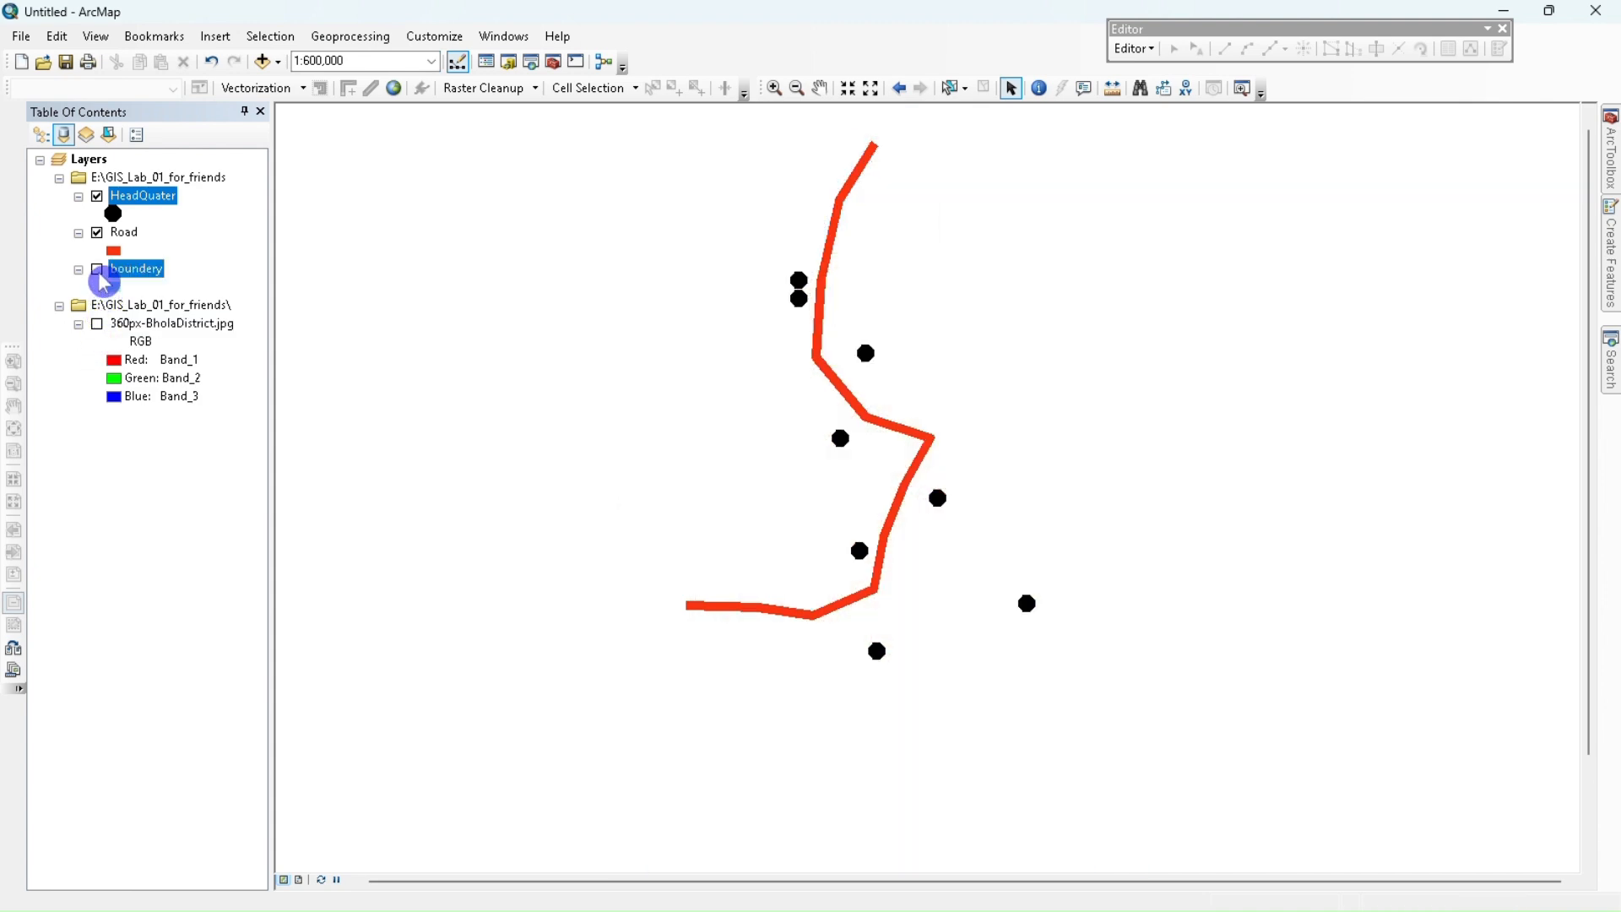
click(97, 270)
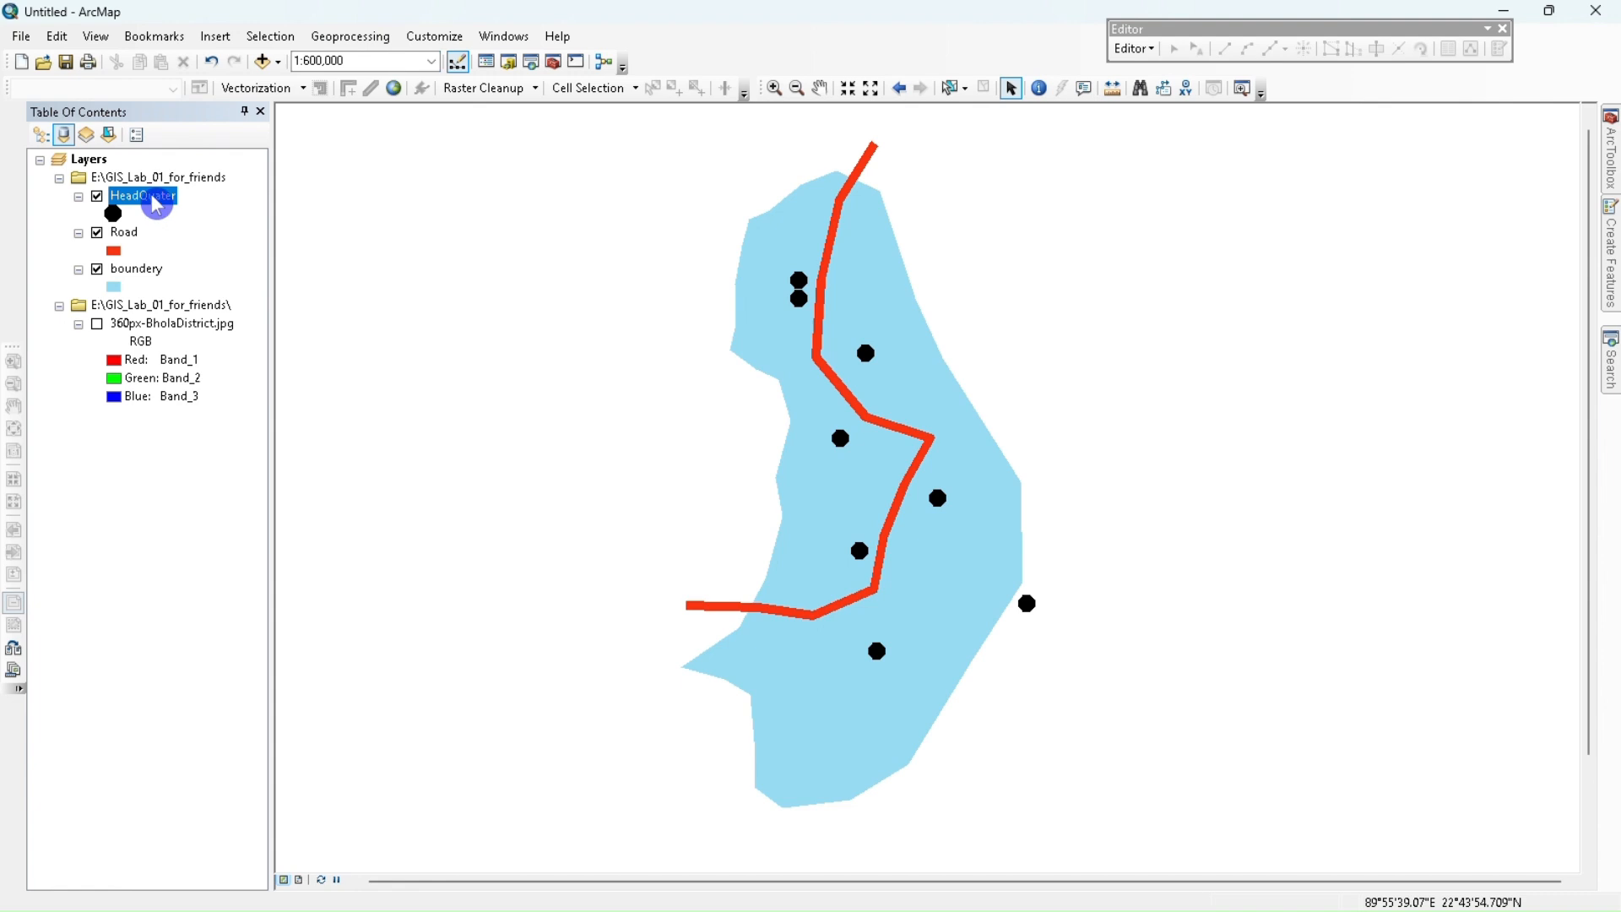
- Turn on feature labels for the HeadQuater layer, using Headaquate as the label field
right_click(156, 205)
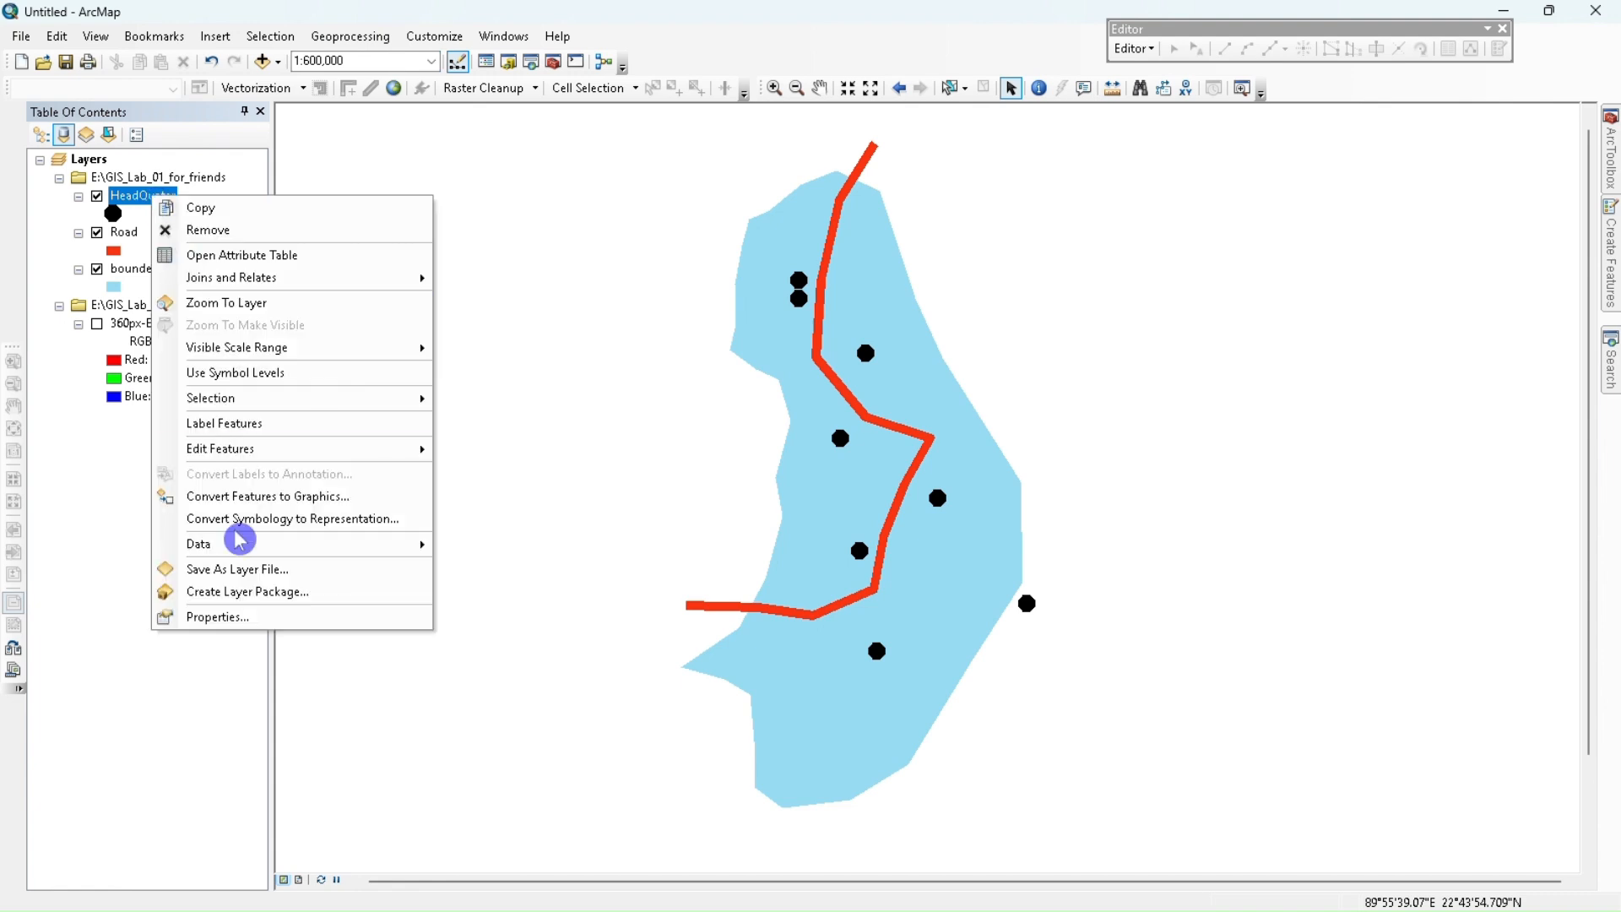
click(239, 618)
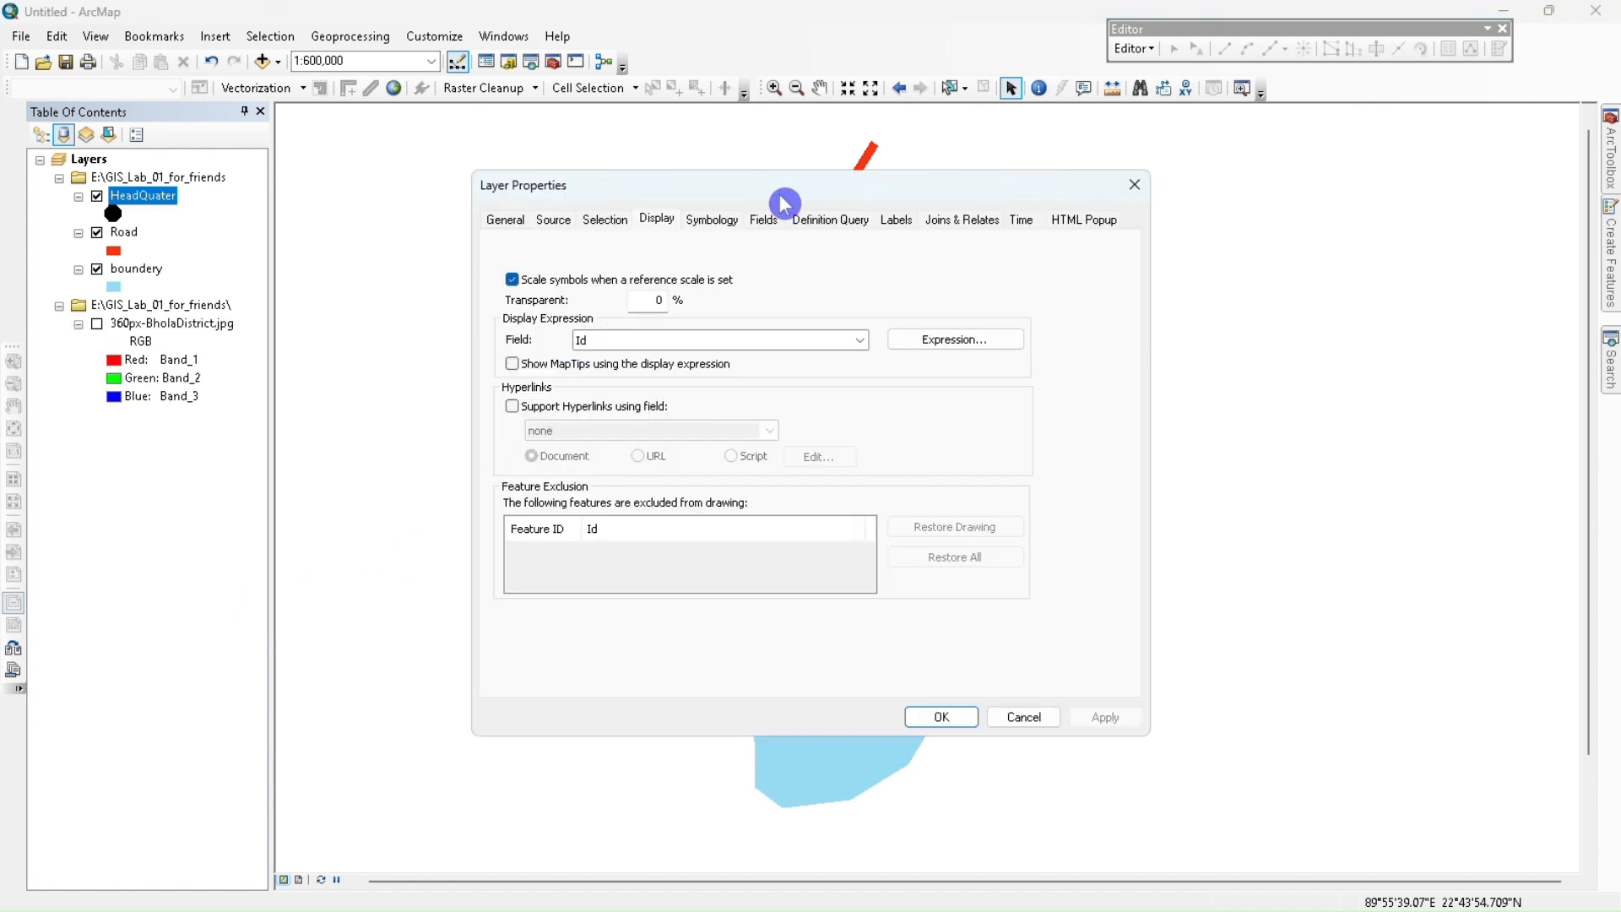
click(895, 223)
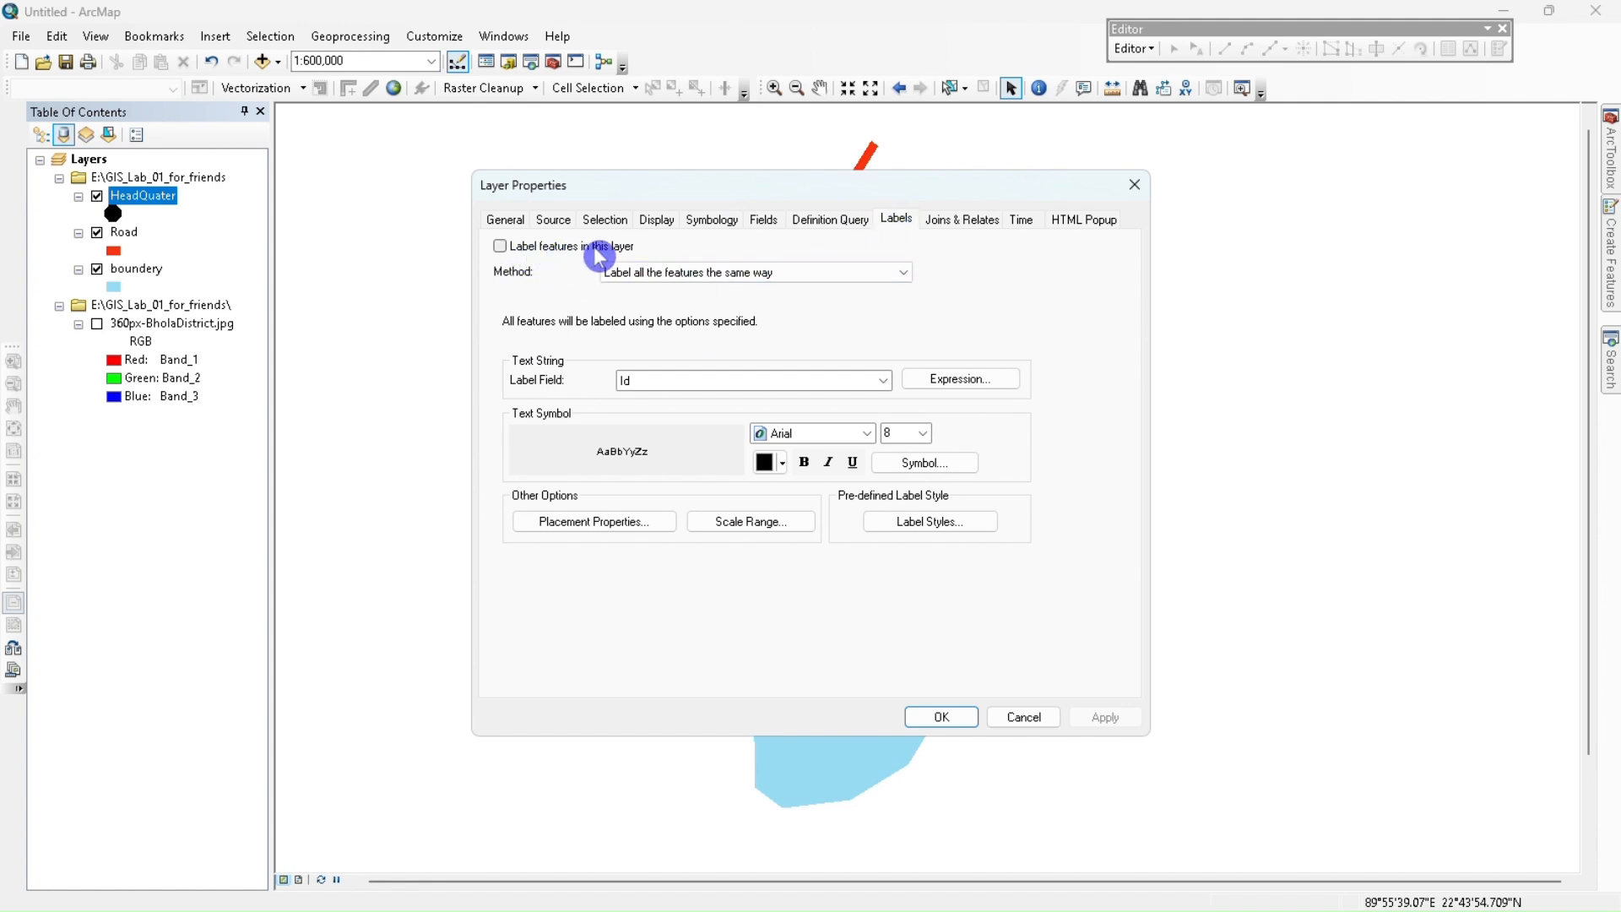
click(509, 248)
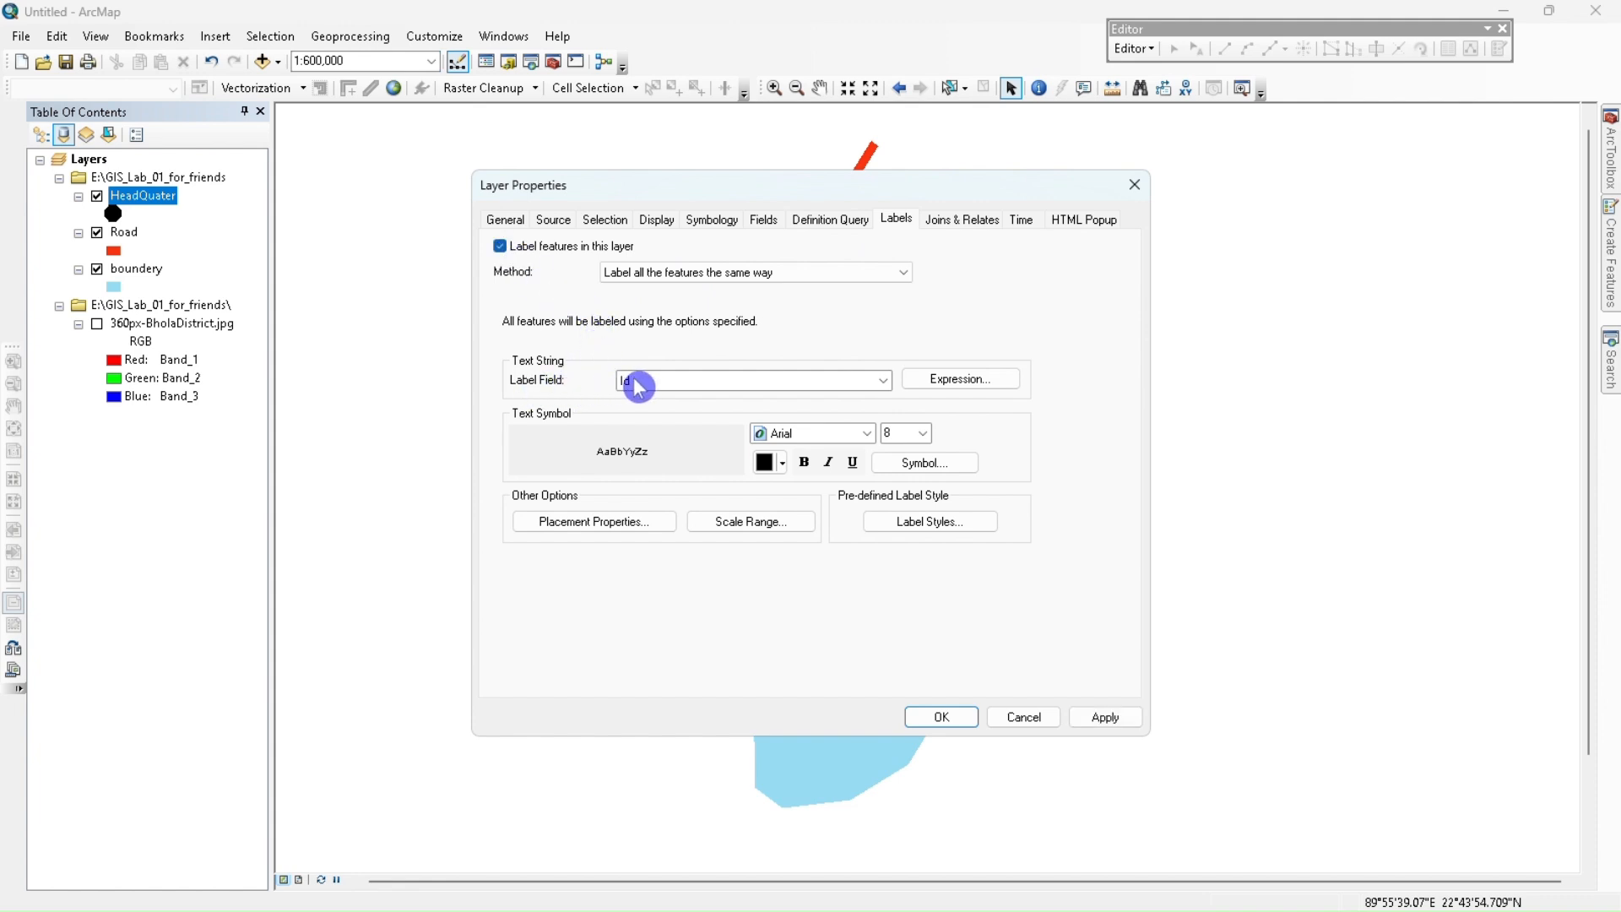
click(658, 386)
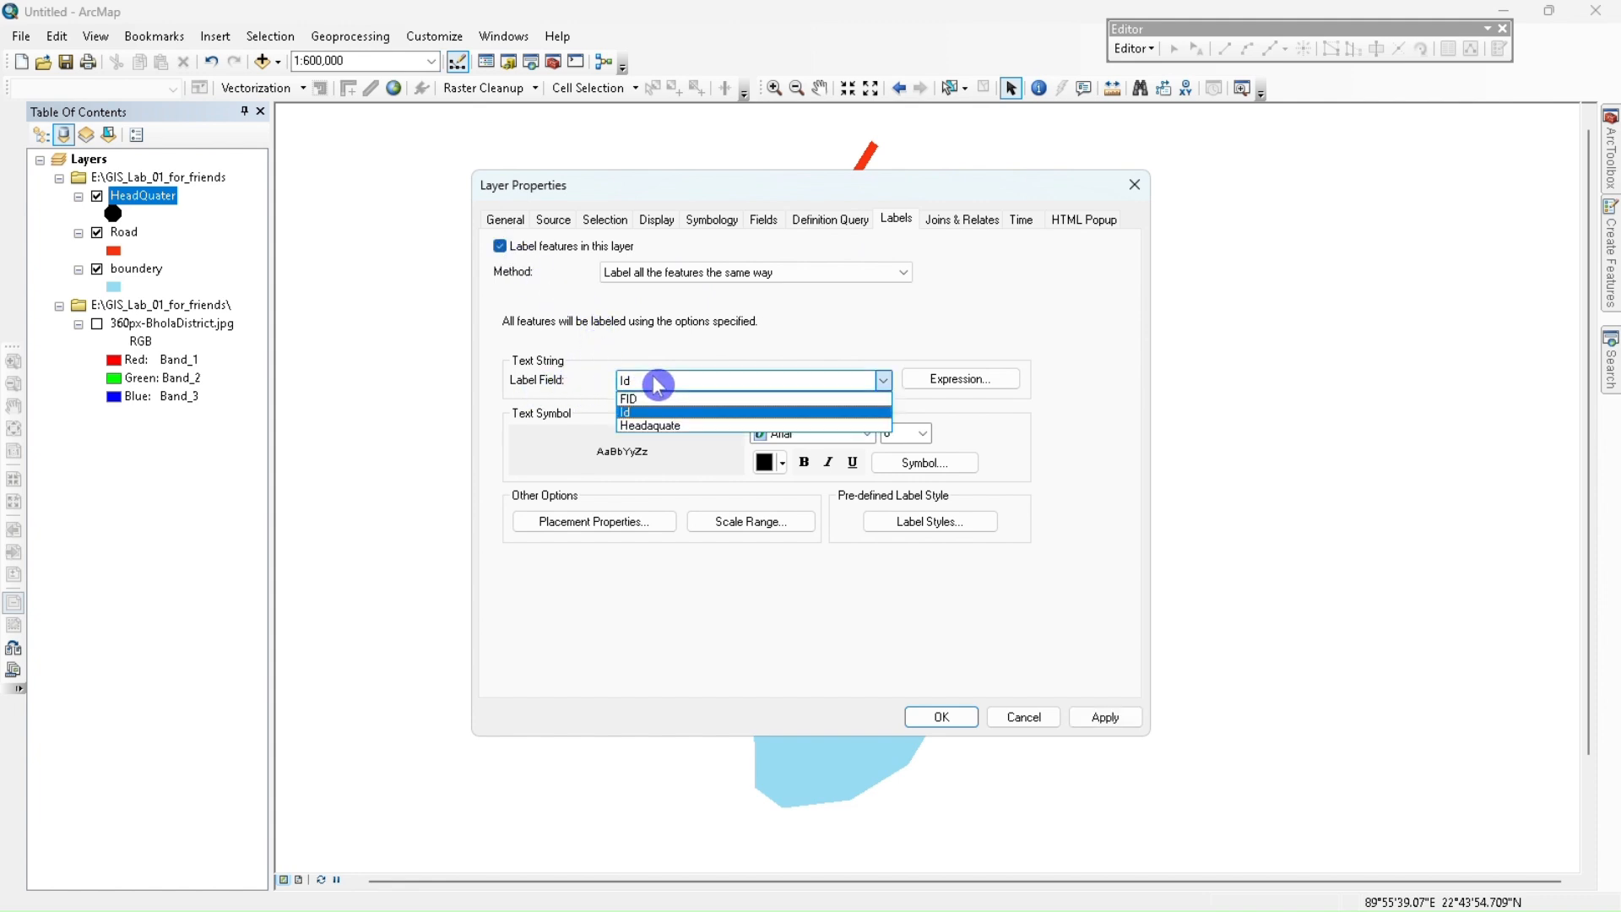
click(662, 427)
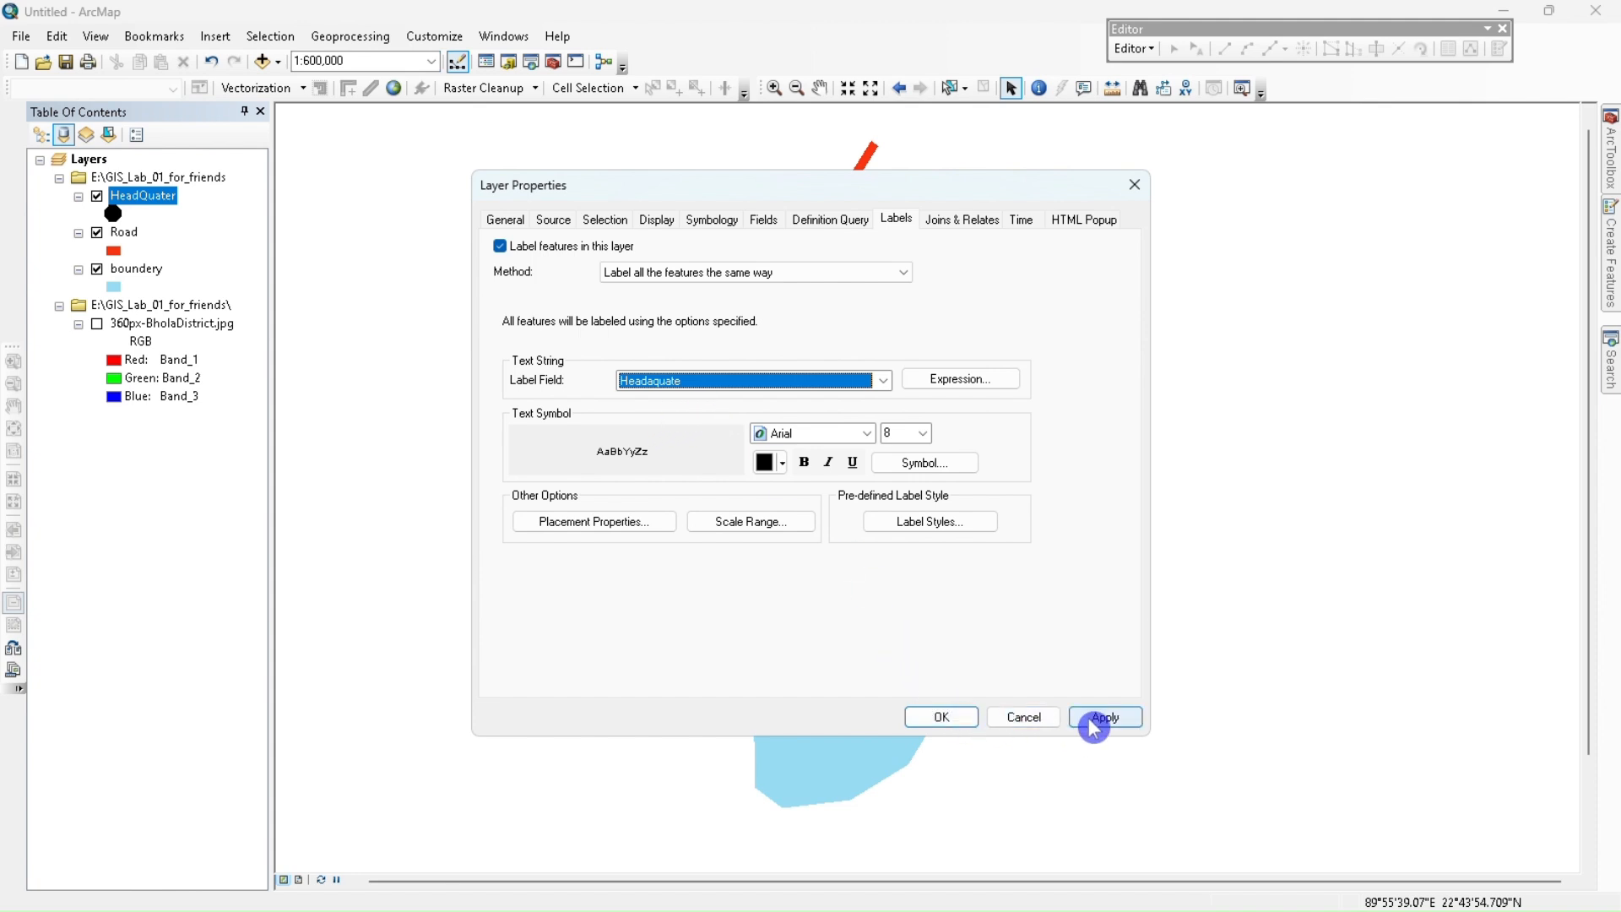
click(941, 718)
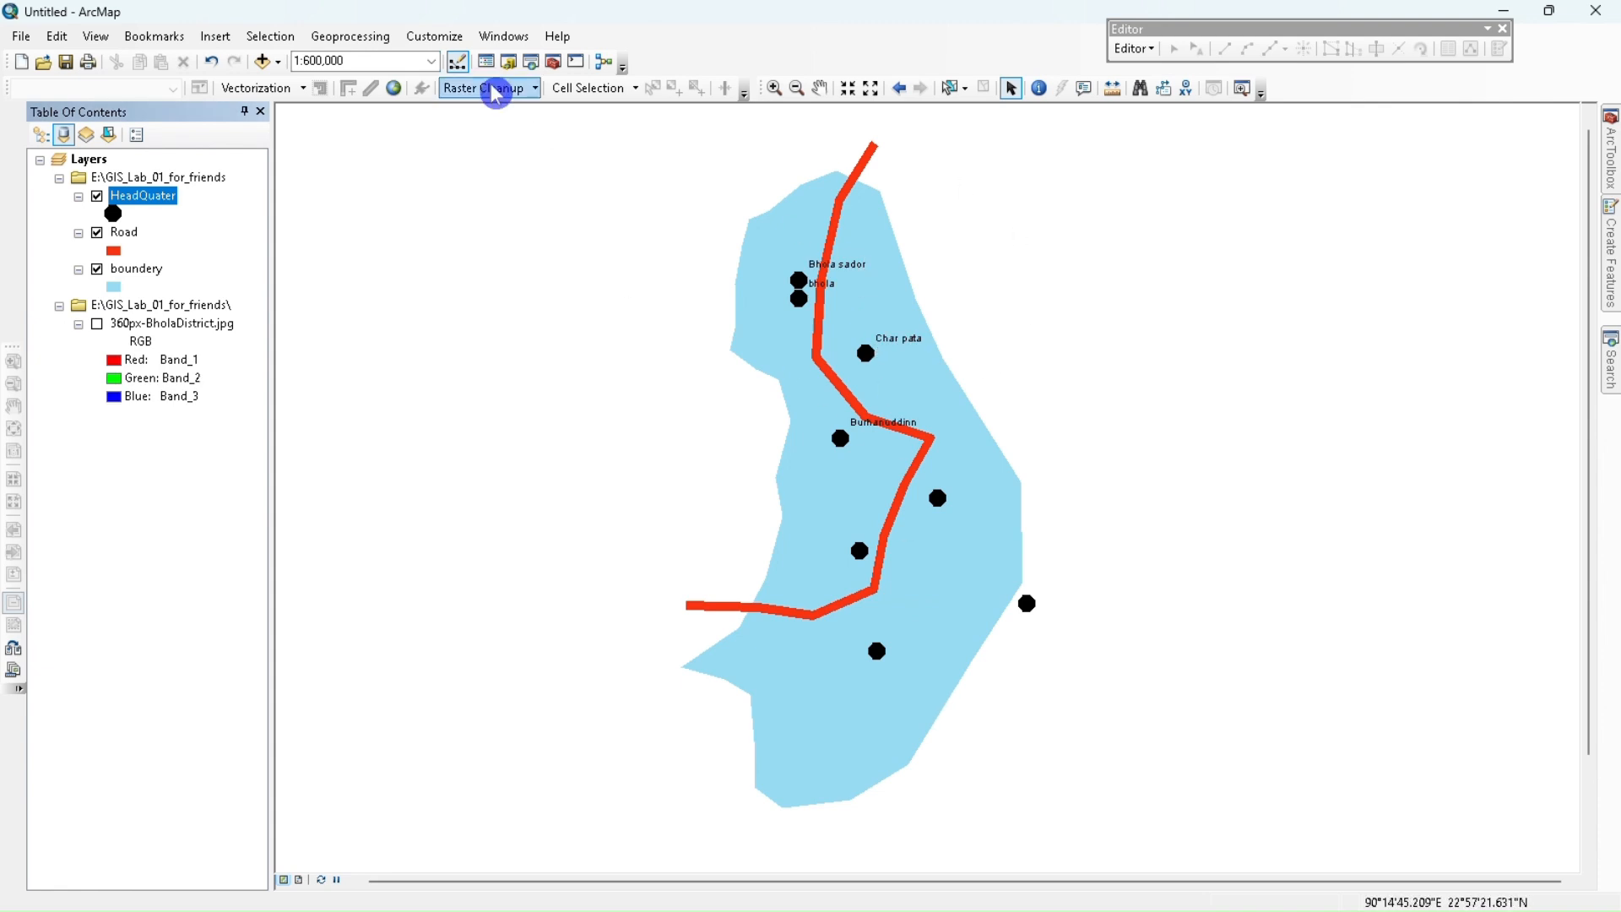
- Switch to the page layout, enlarge the map to a scale of 1:500,000 and centre it within the data frame
click(301, 880)
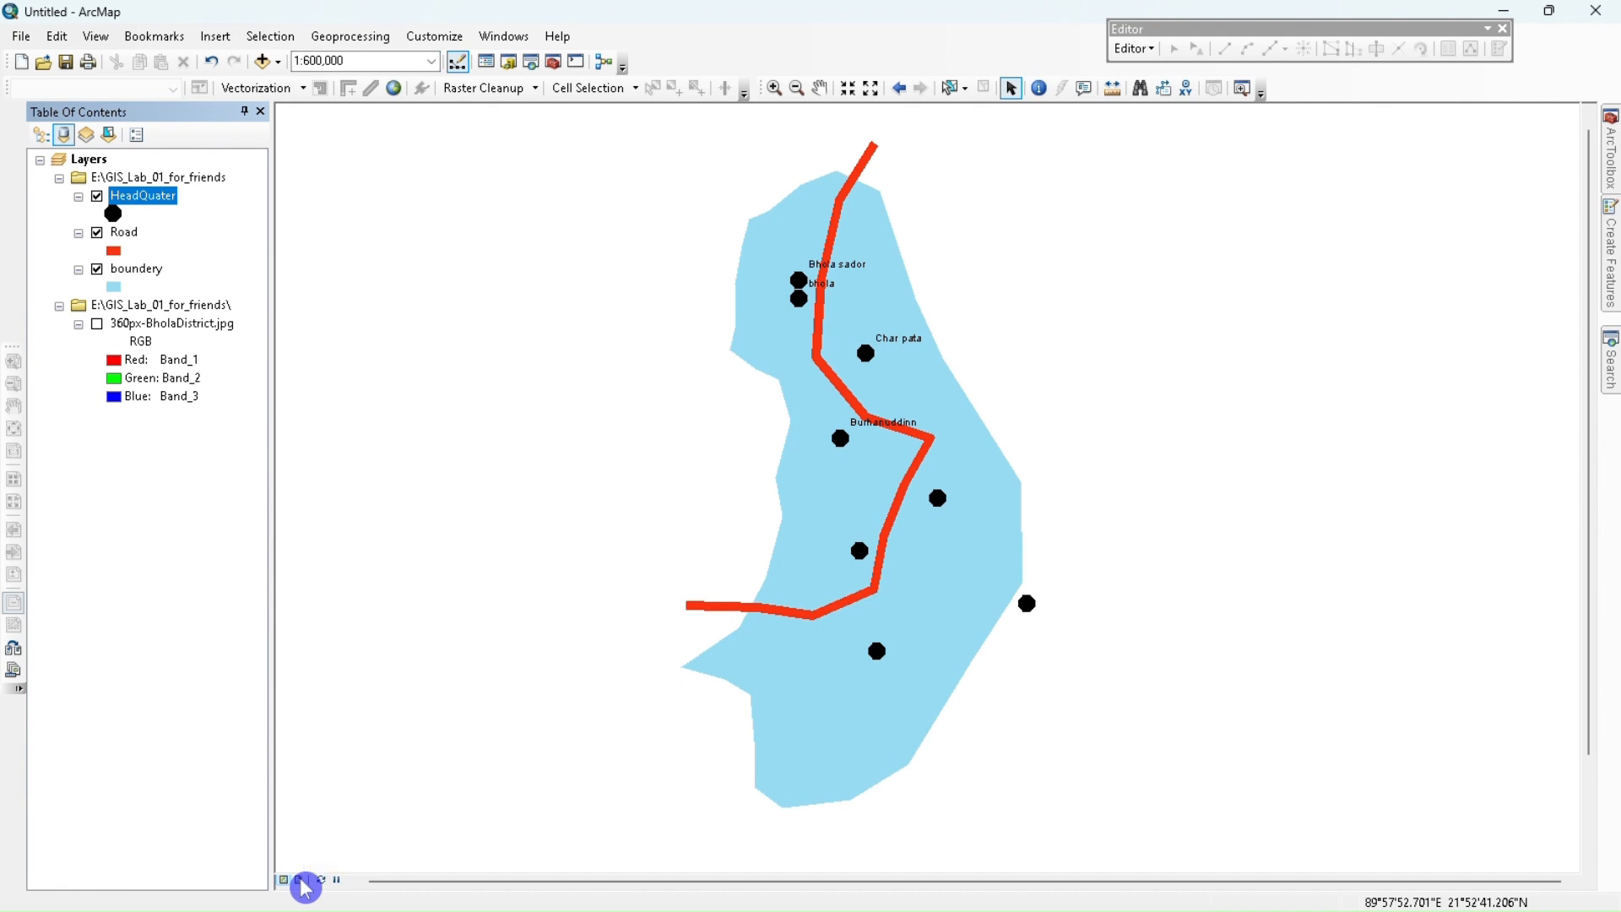
click(302, 880)
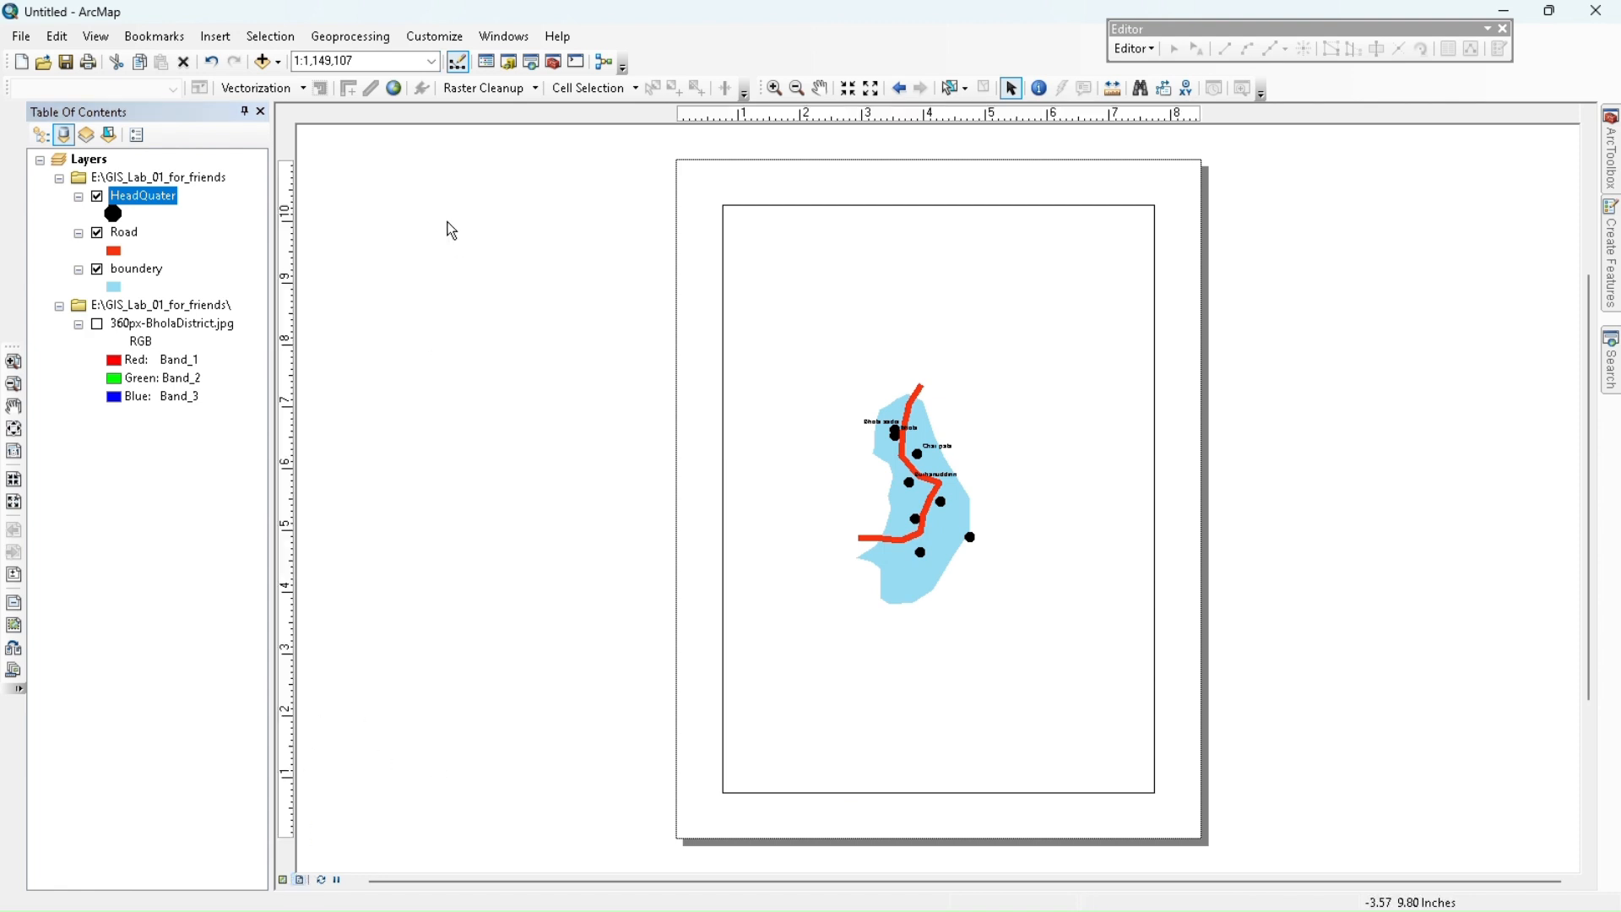
click(305, 62)
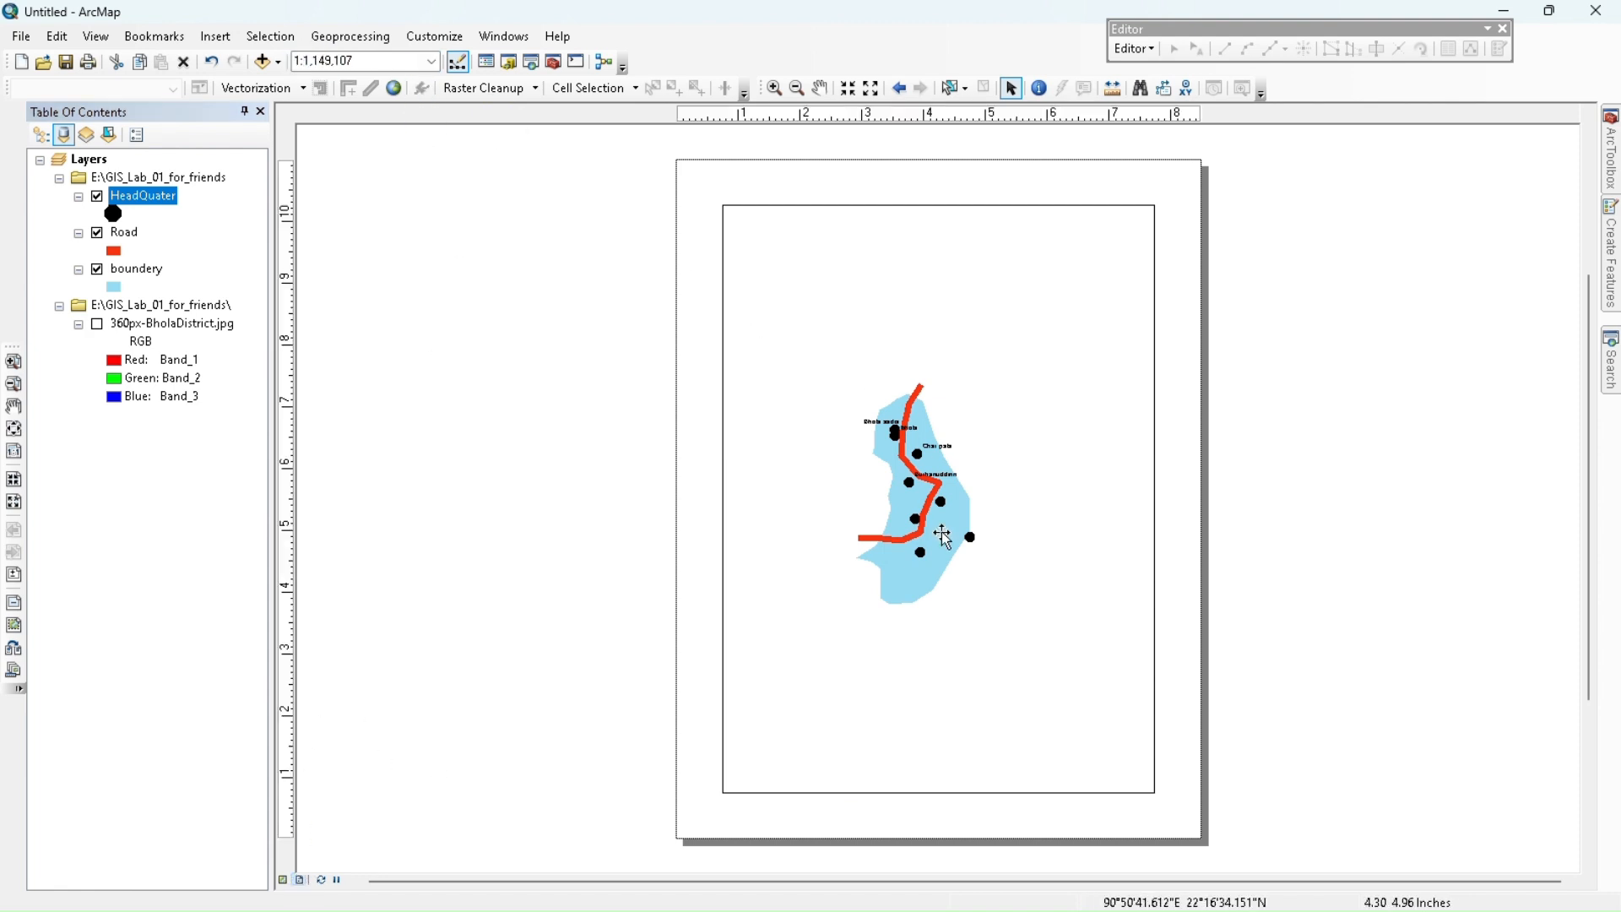
click(850, 88)
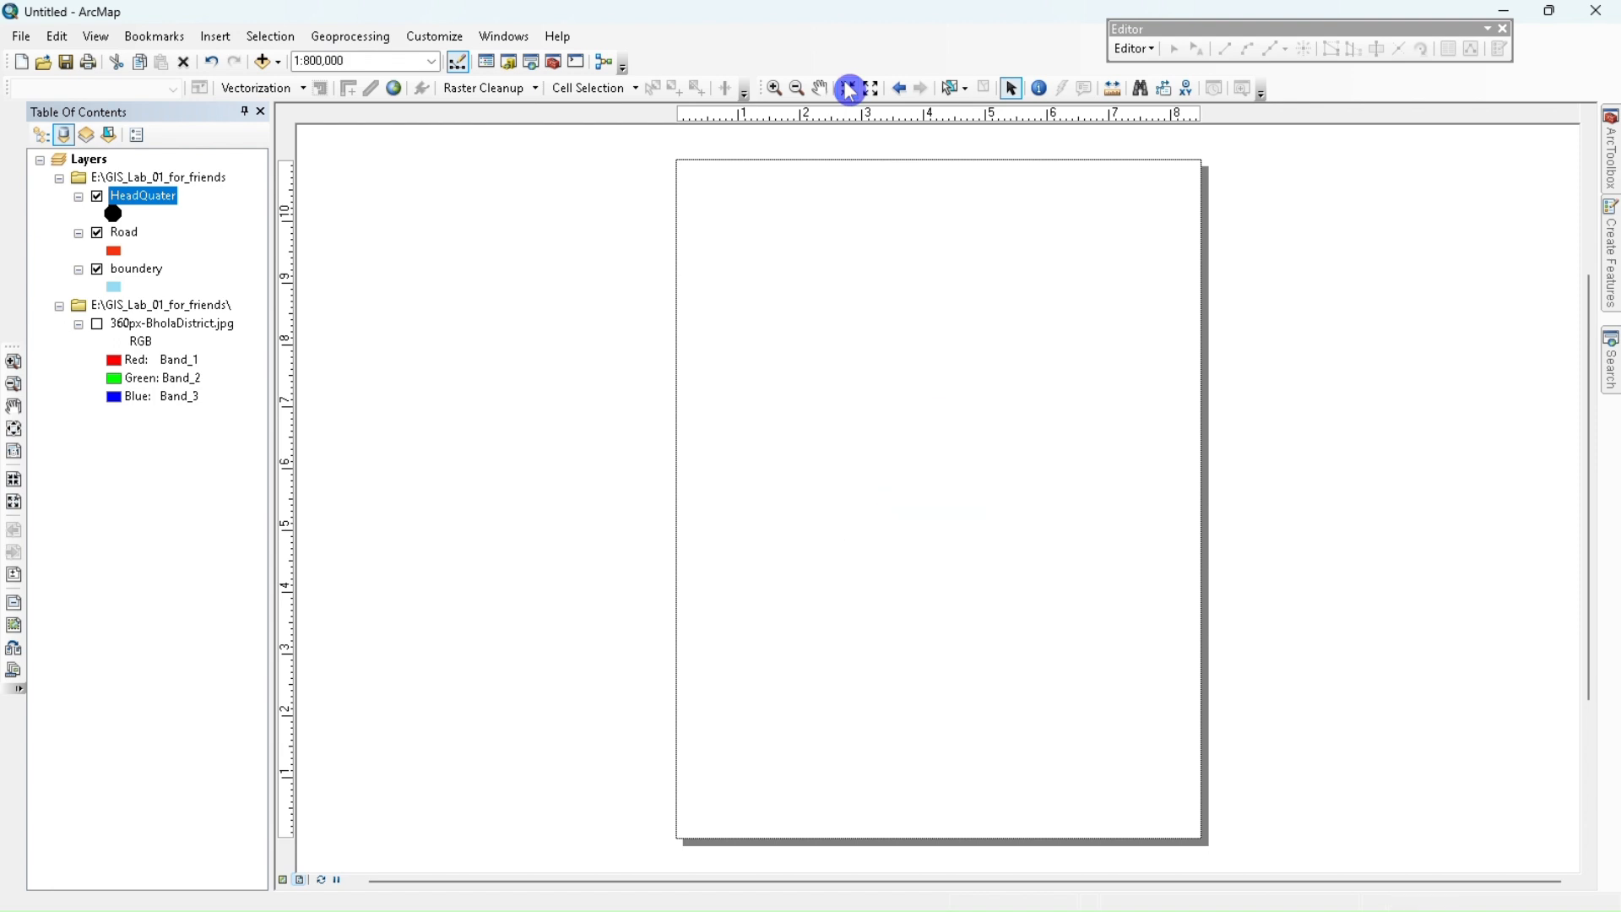
click(850, 89)
click(851, 89)
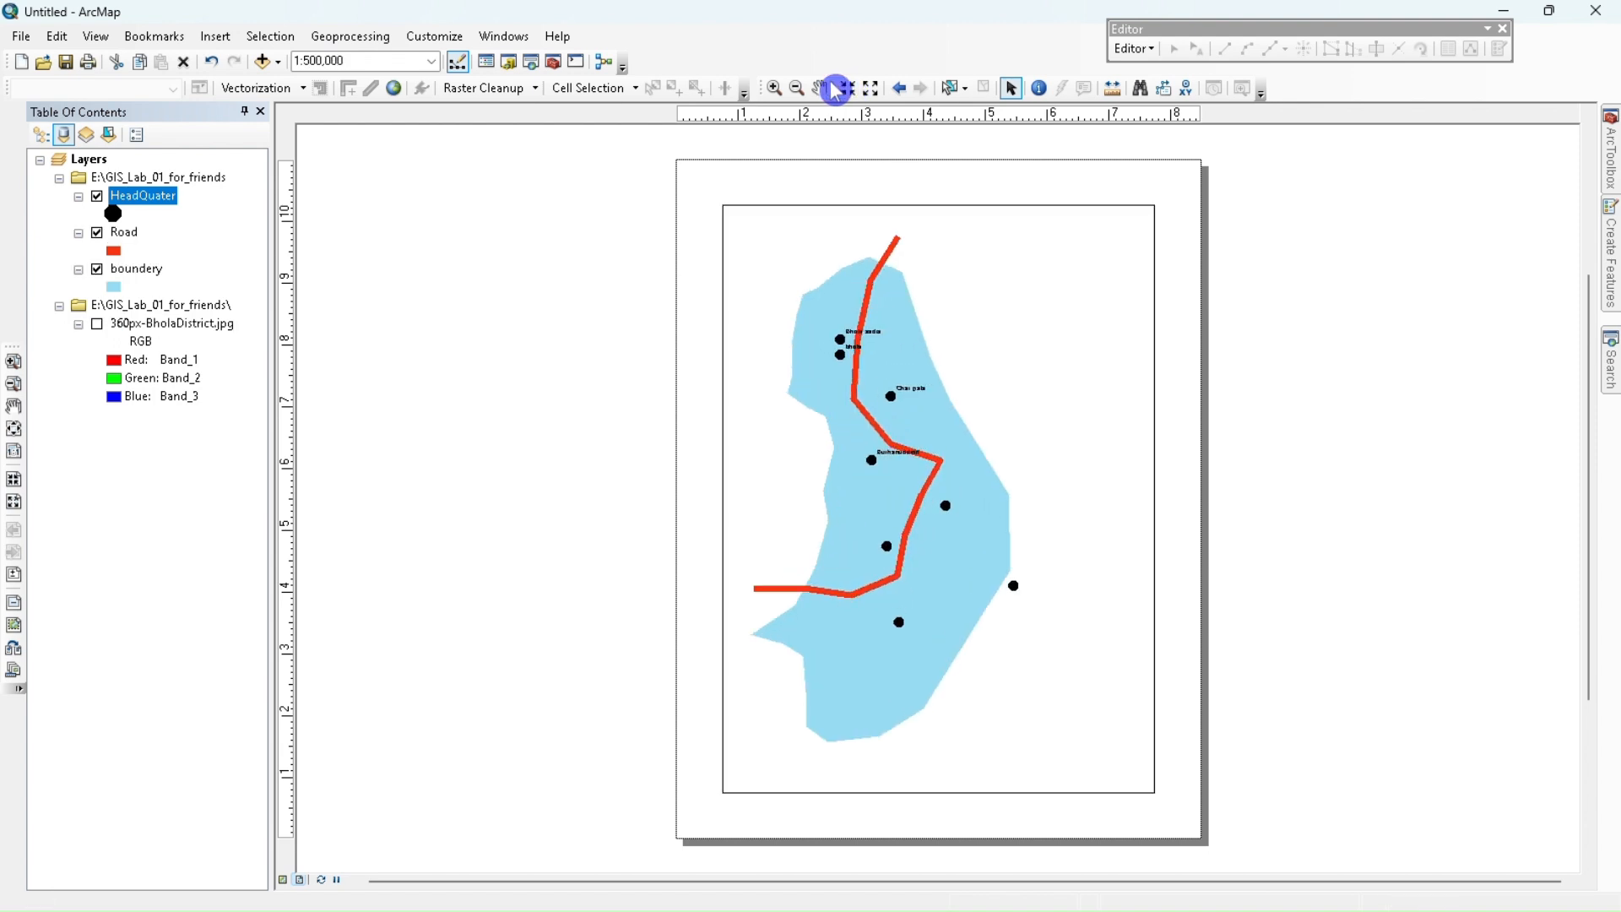
click(831, 87)
drag(894, 473, 943, 487)
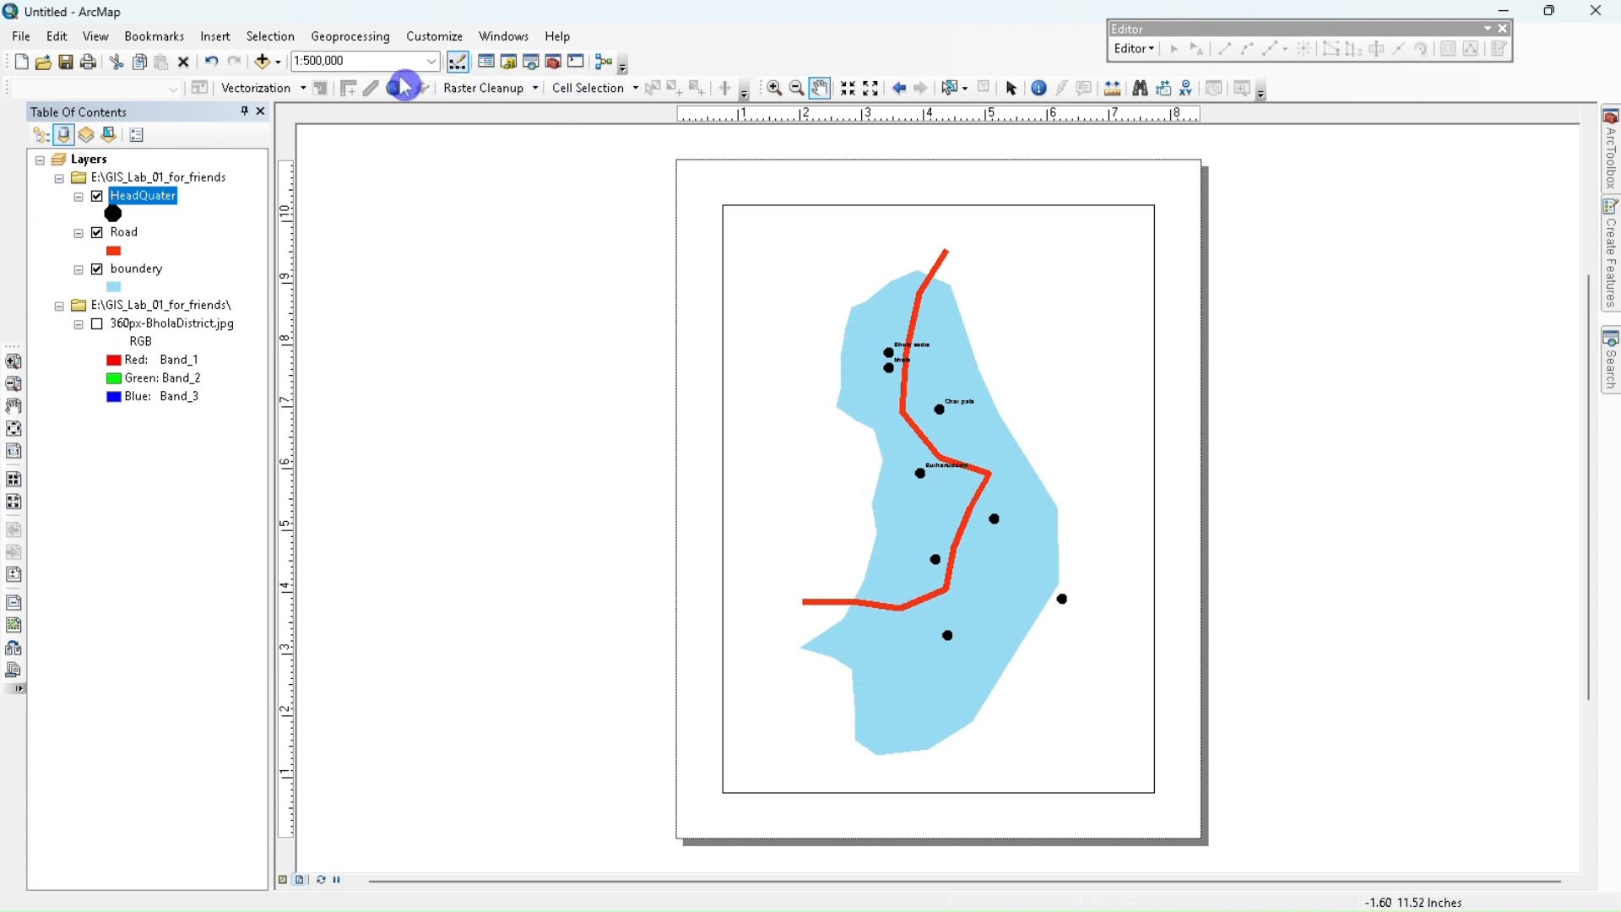
- Insert the title "BHola" on the map layout
click(272, 61)
click(218, 42)
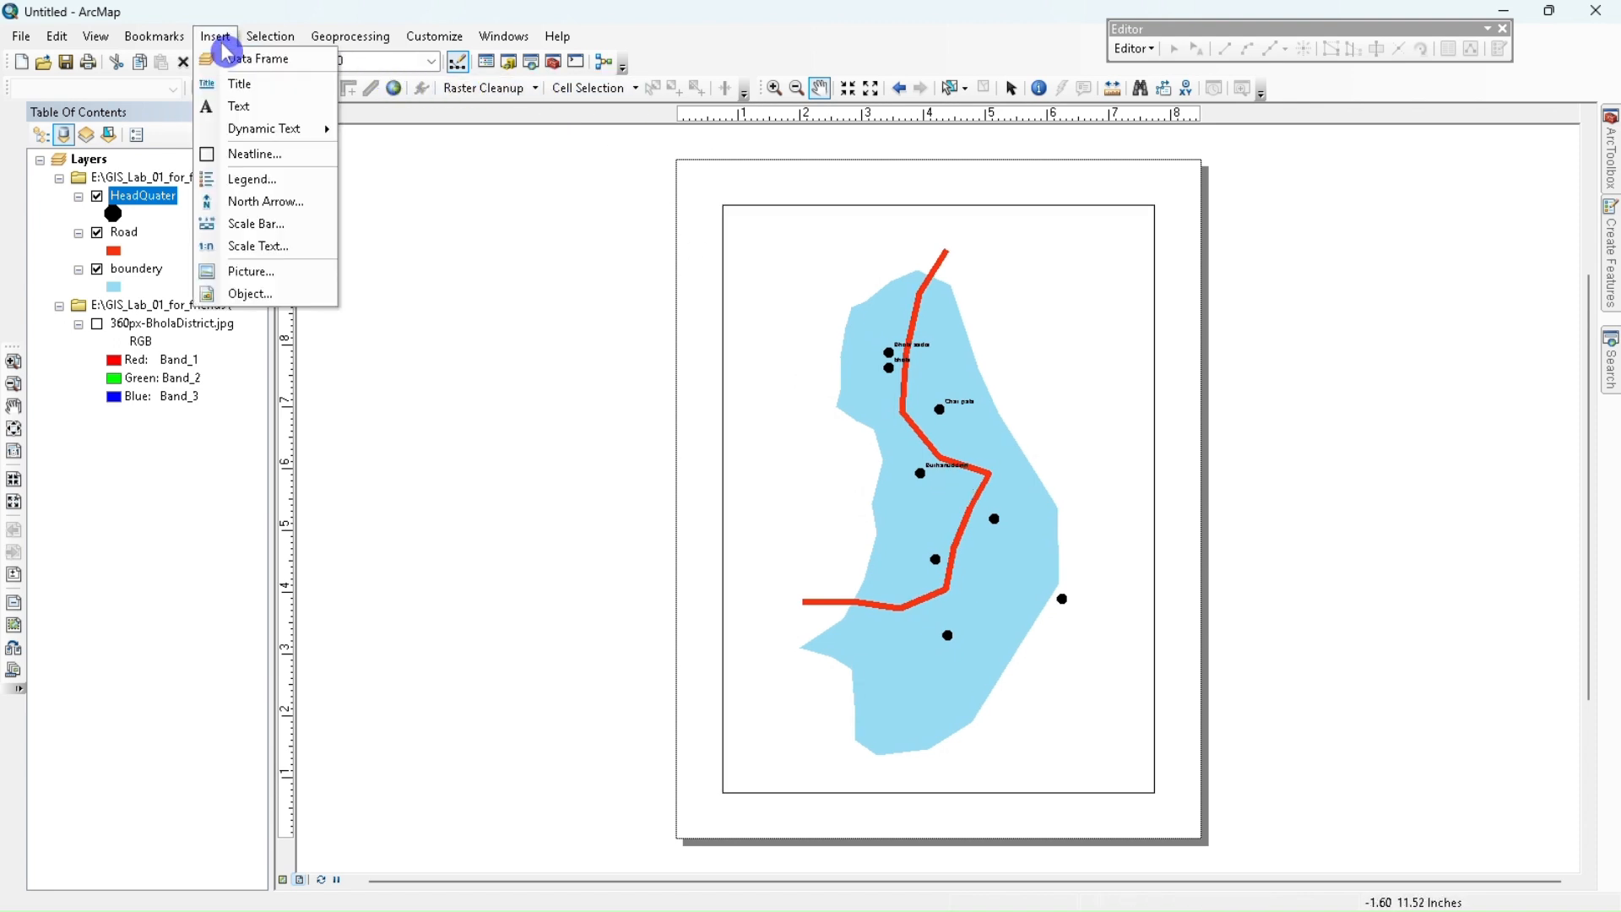
click(244, 85)
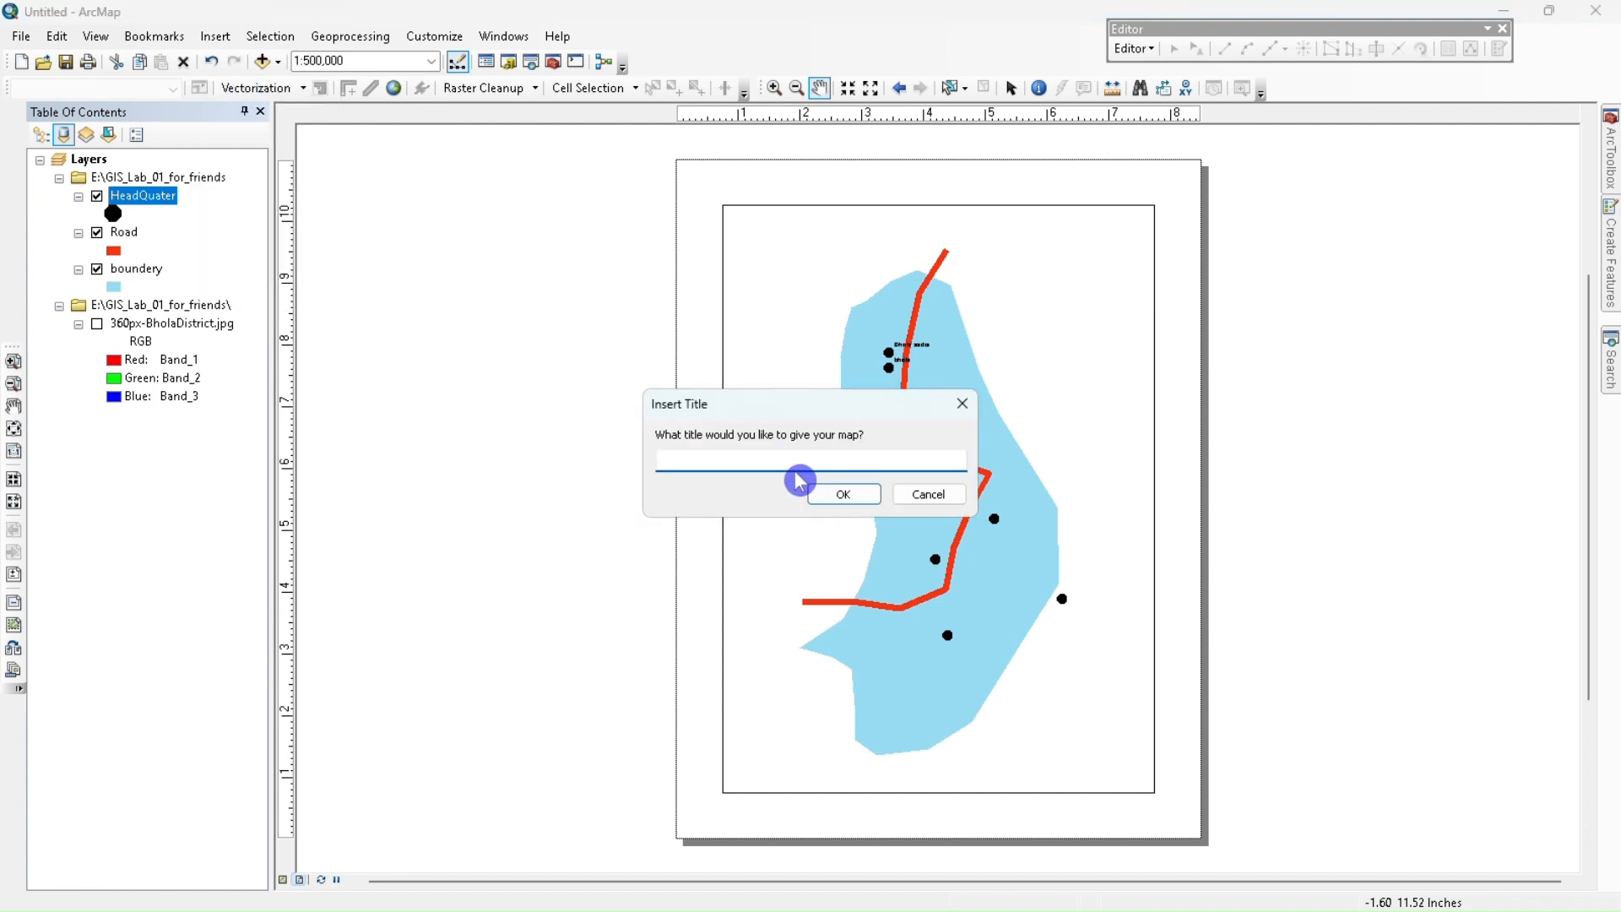
text(BHola)
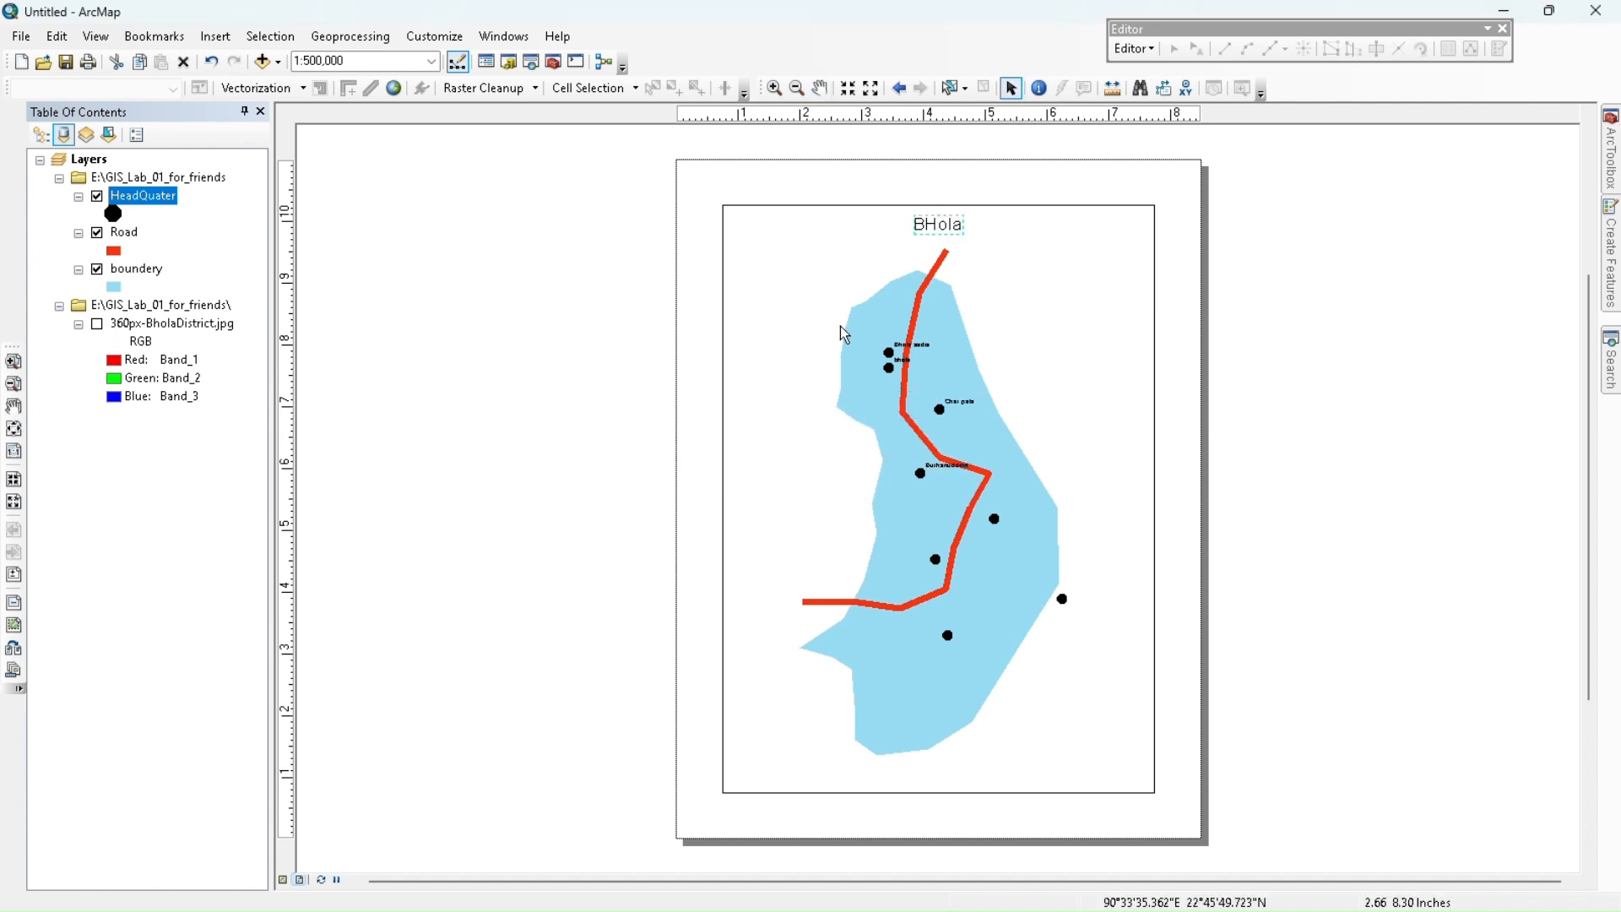
- Insert a one-column legend for HeadQuater, Road and boundery with default settings and place it in the data frame's lower-left corner
click(203, 38)
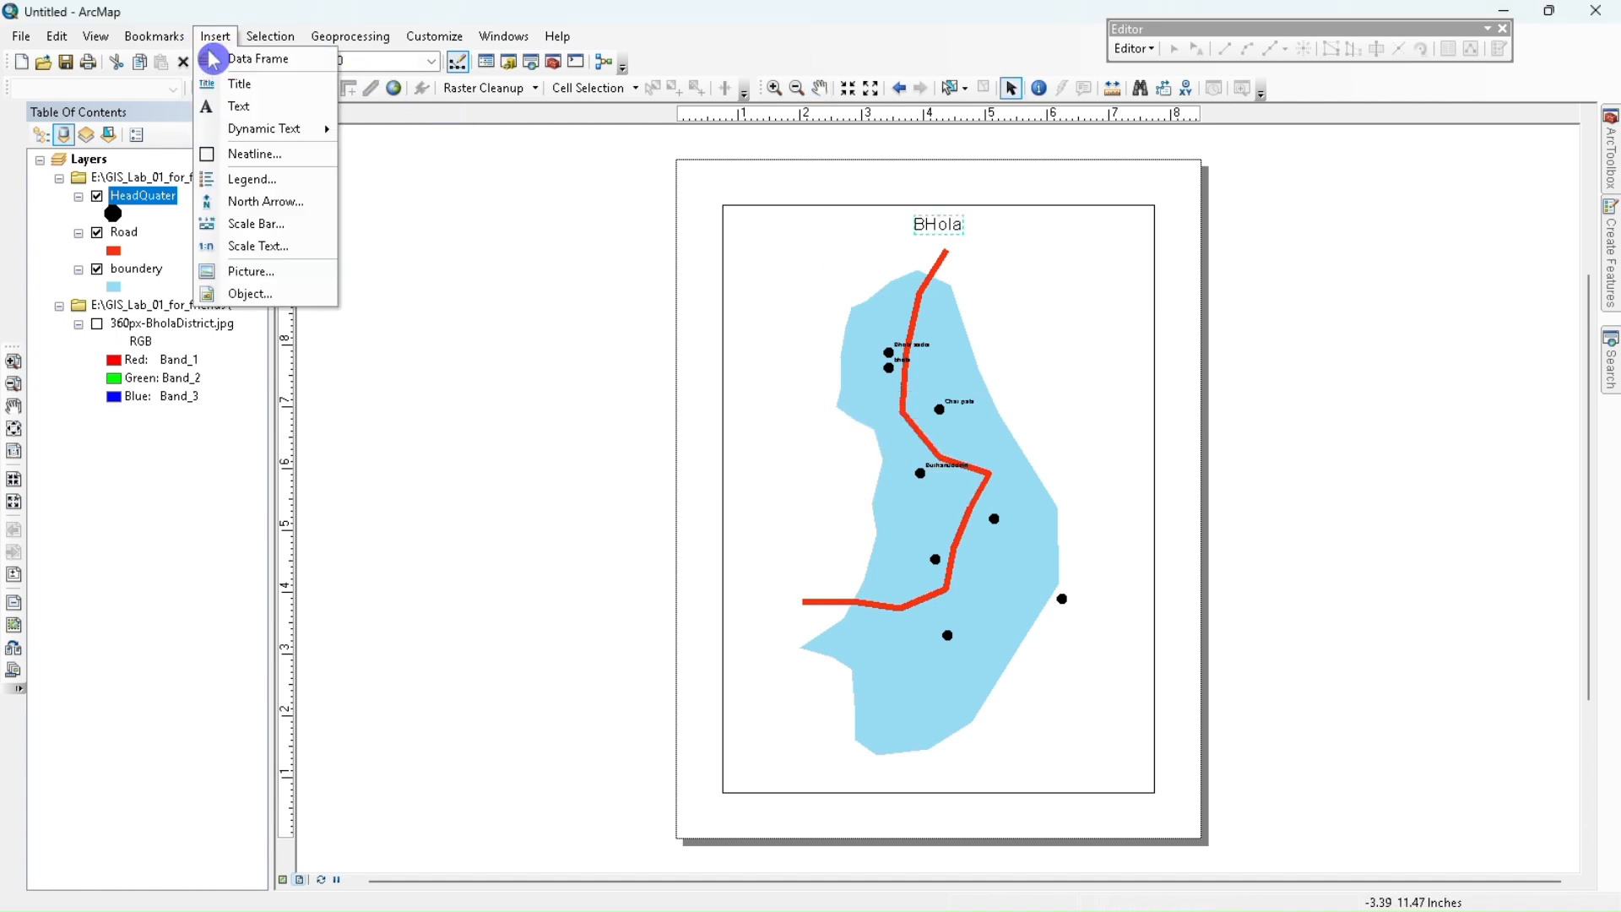
click(264, 181)
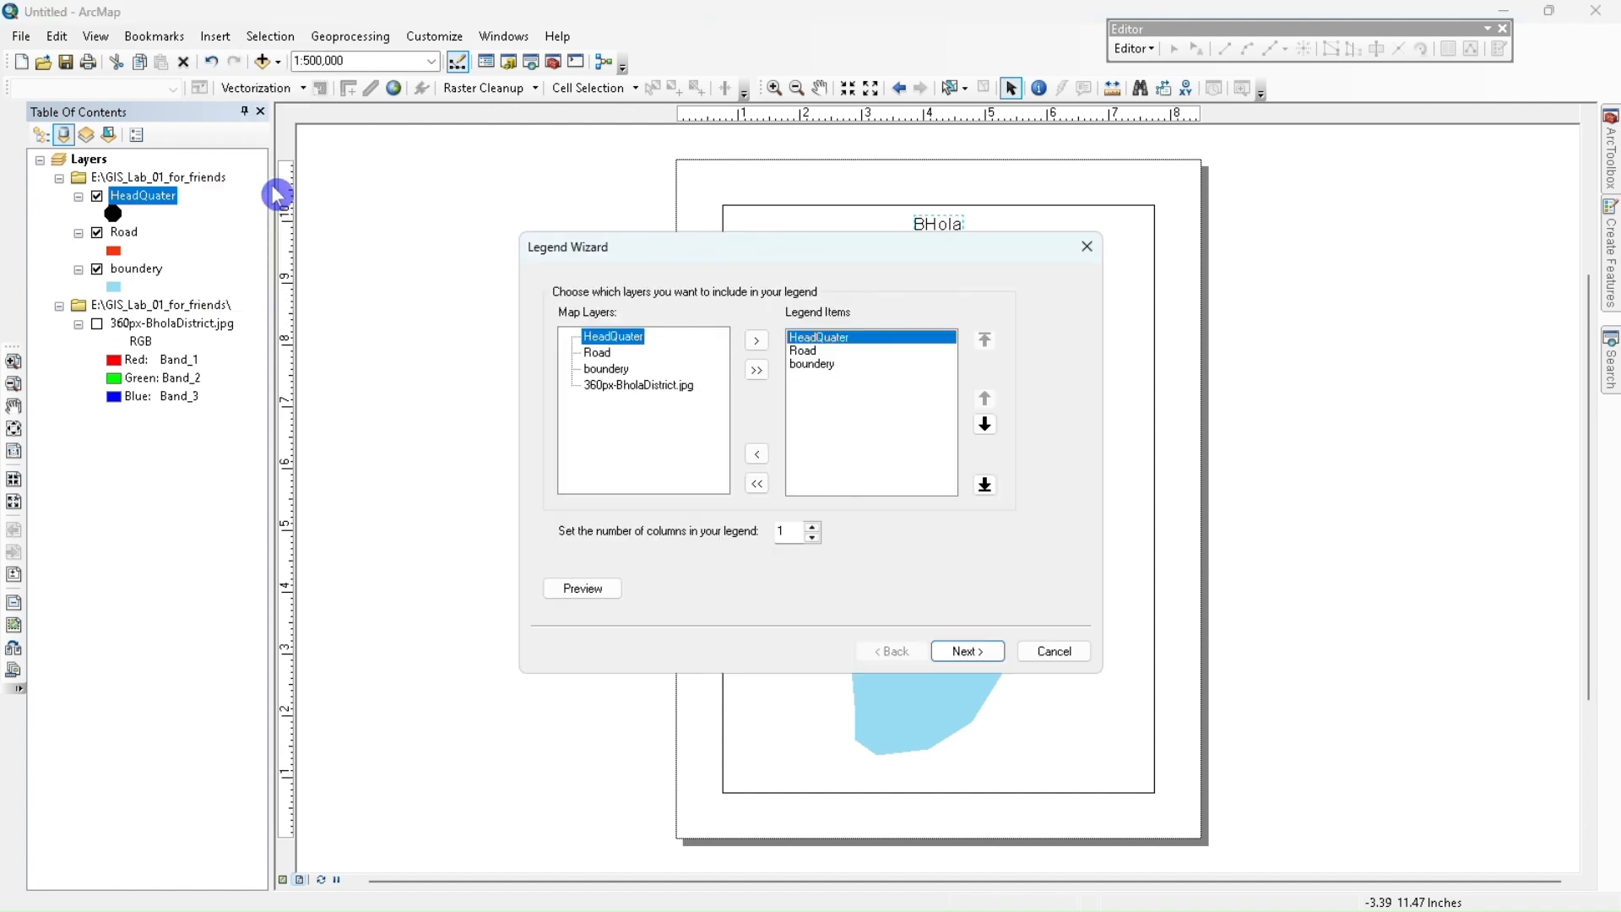
click(968, 651)
click(968, 651)
click(968, 651)
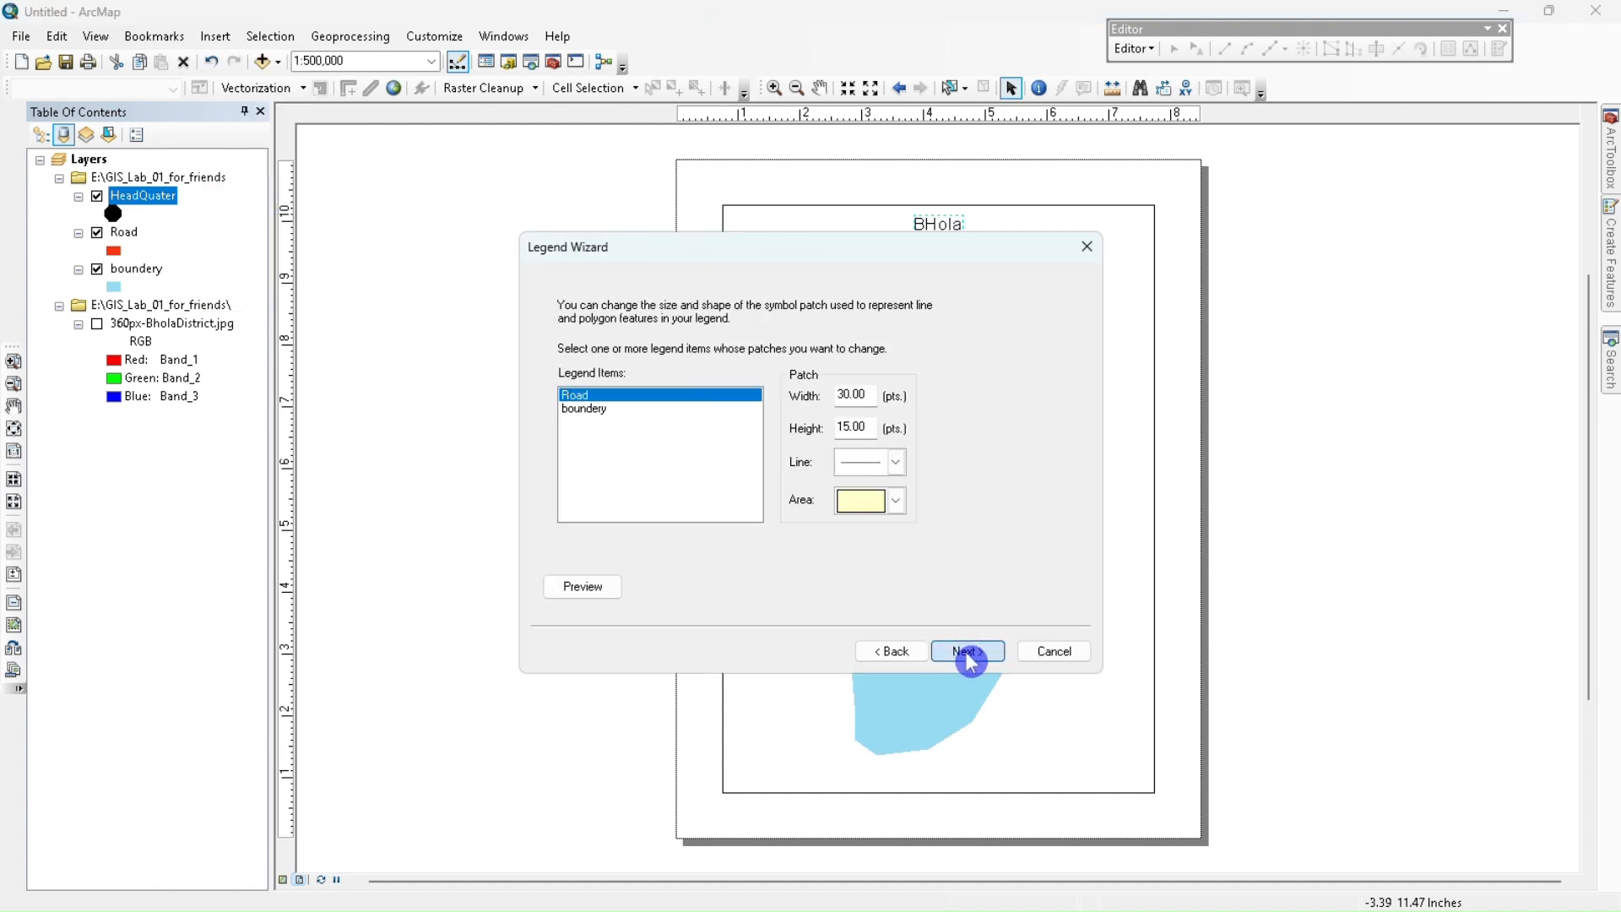
click(968, 651)
click(968, 651)
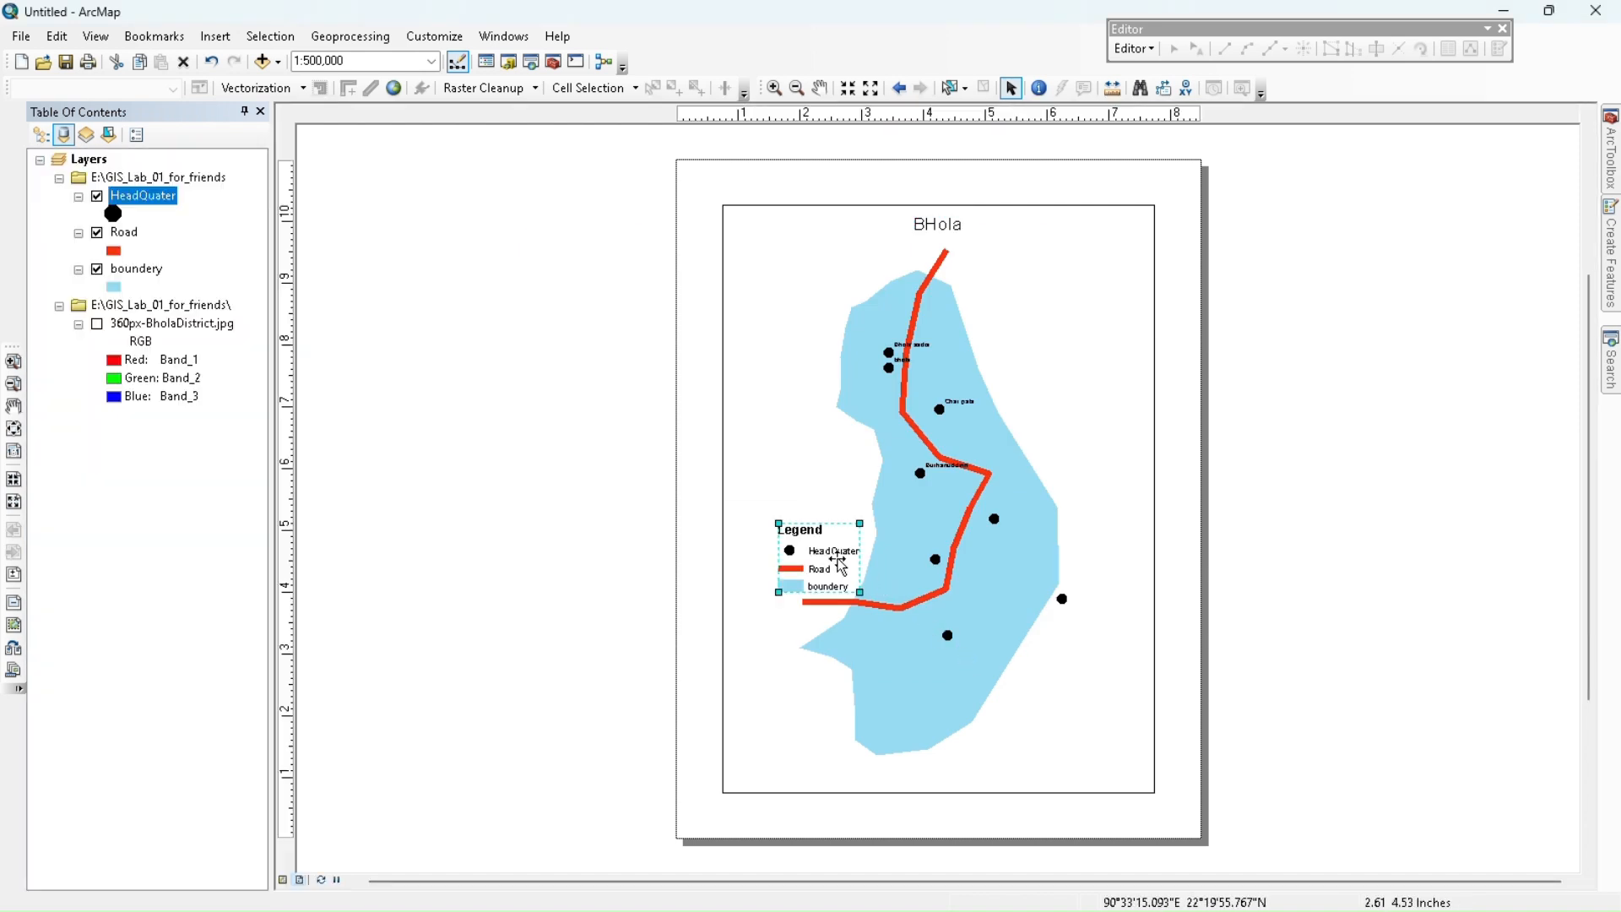
drag(826, 547, 783, 731)
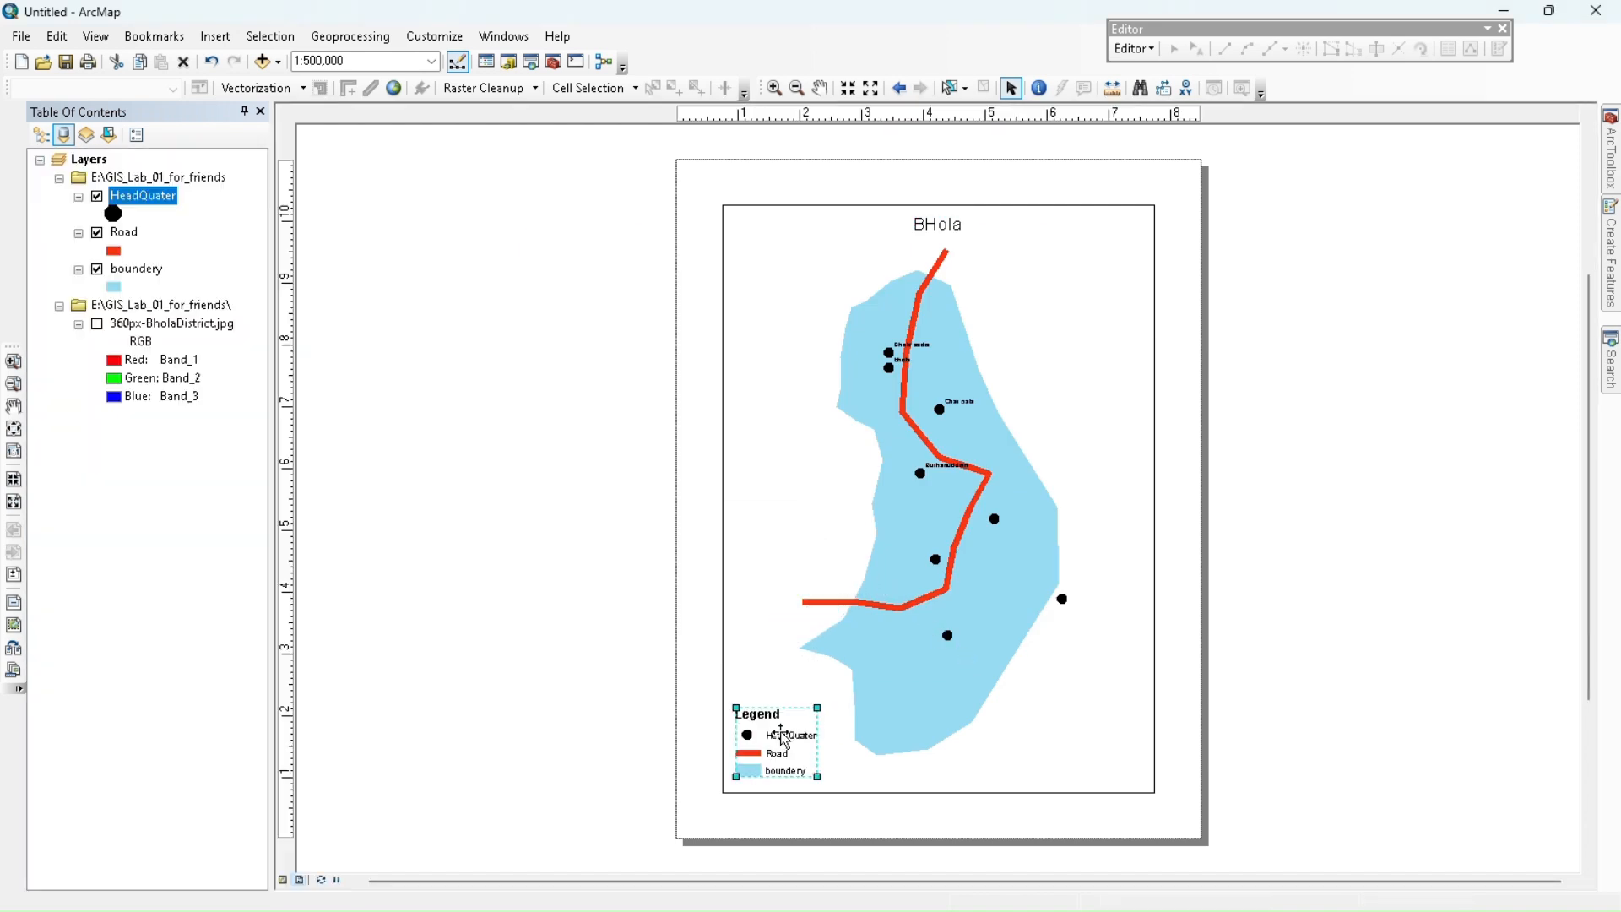
- Insert the ESRI North 9 north arrow and place it in the data frame's upper-right corner
click(219, 36)
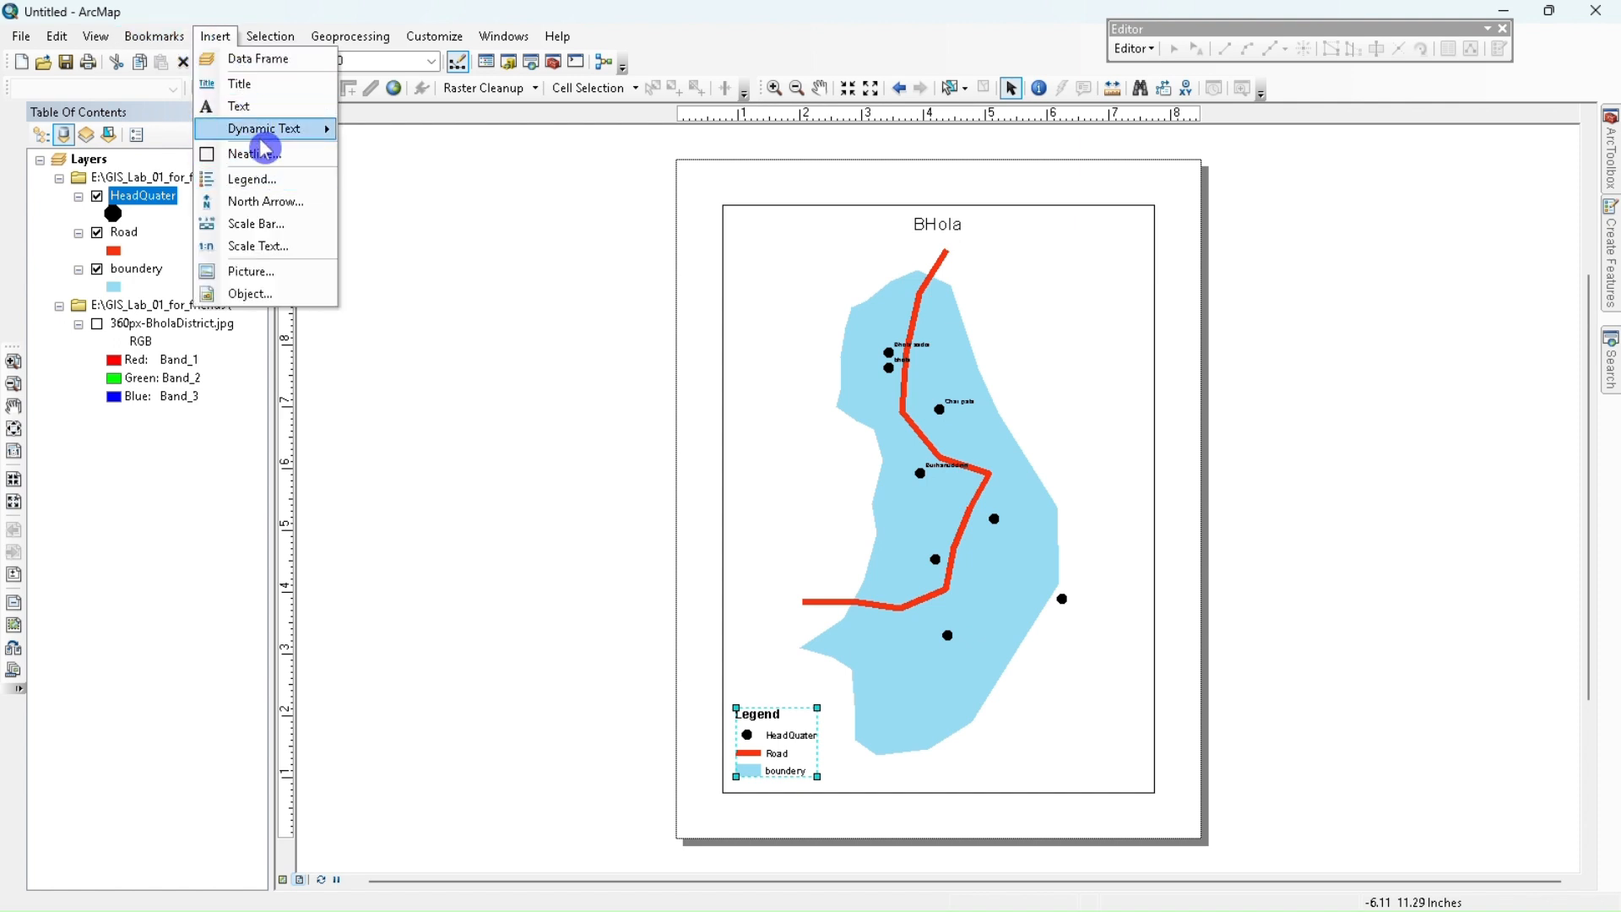
click(274, 201)
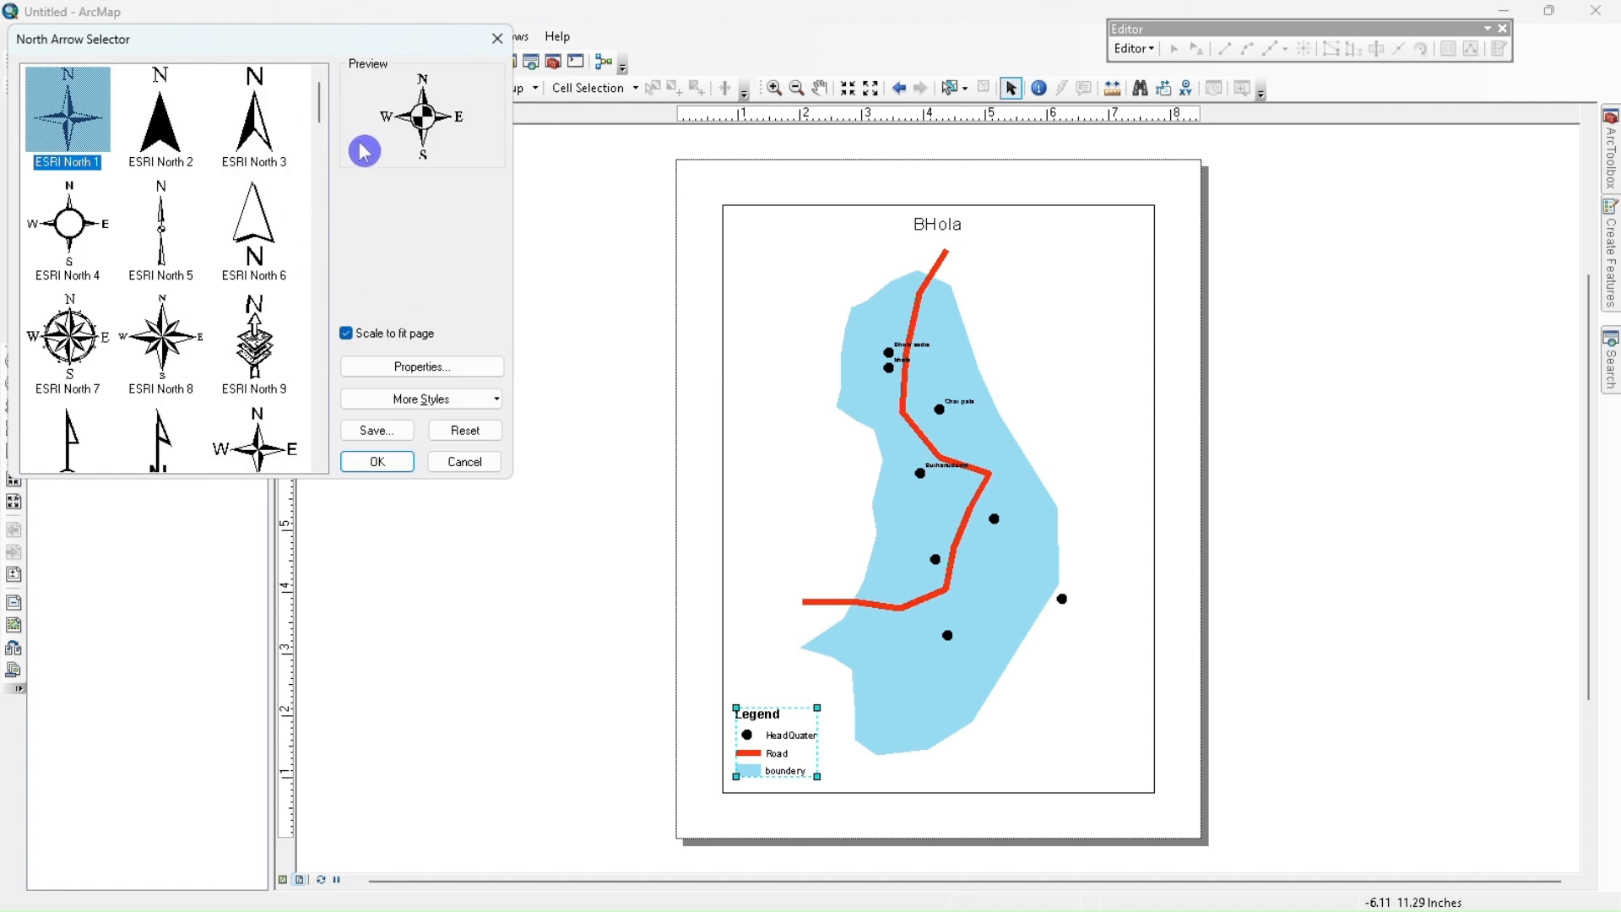
click(262, 347)
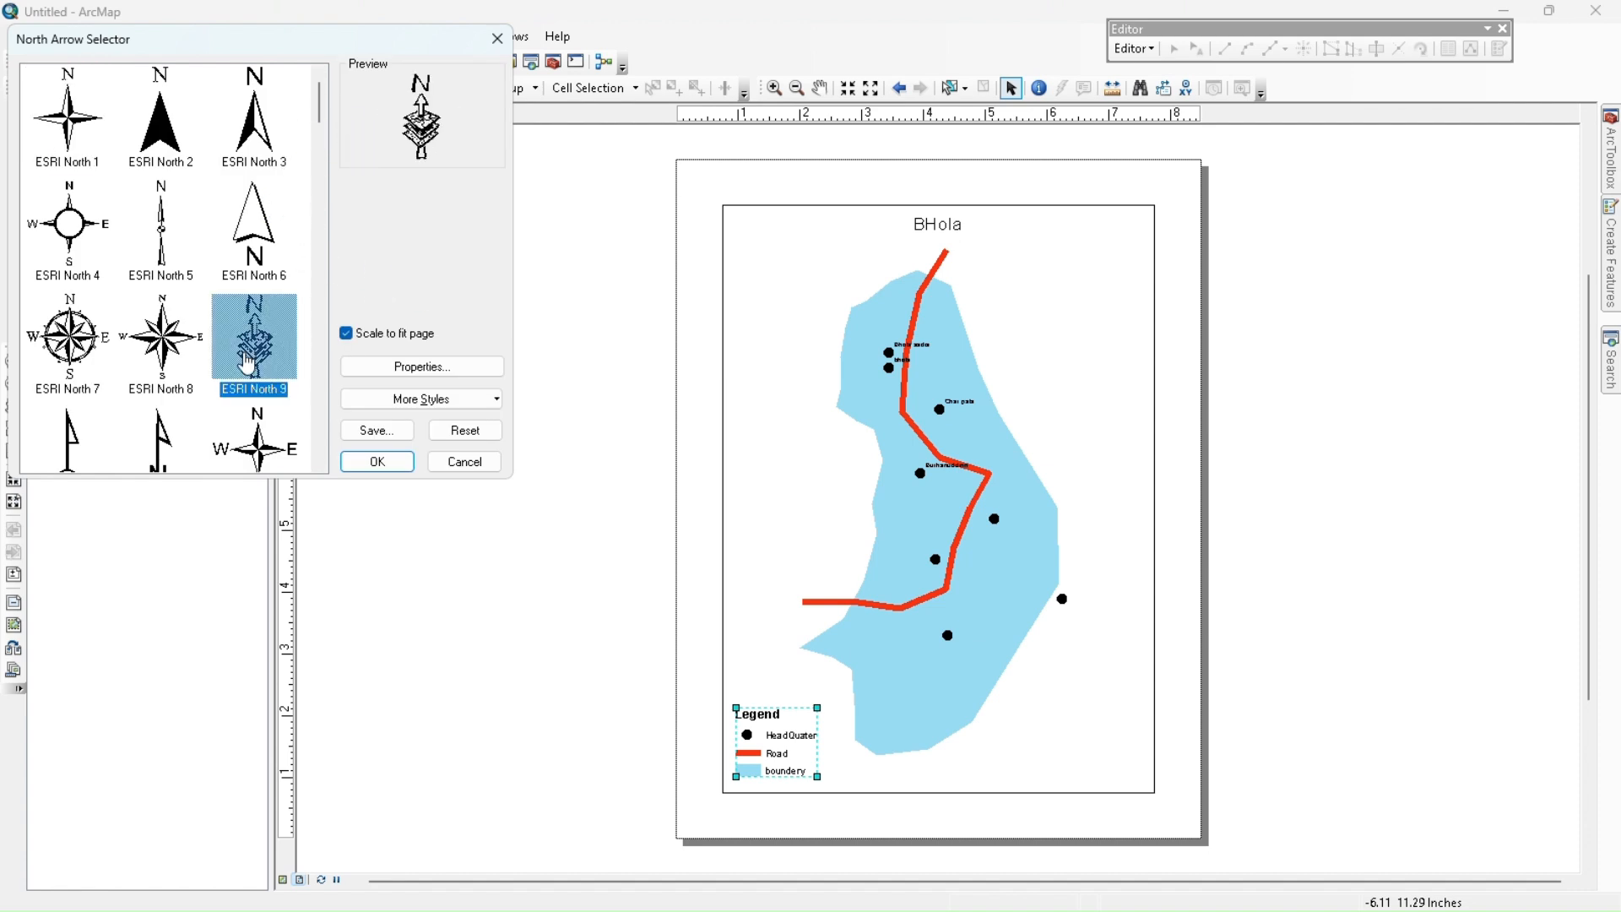
click(377, 462)
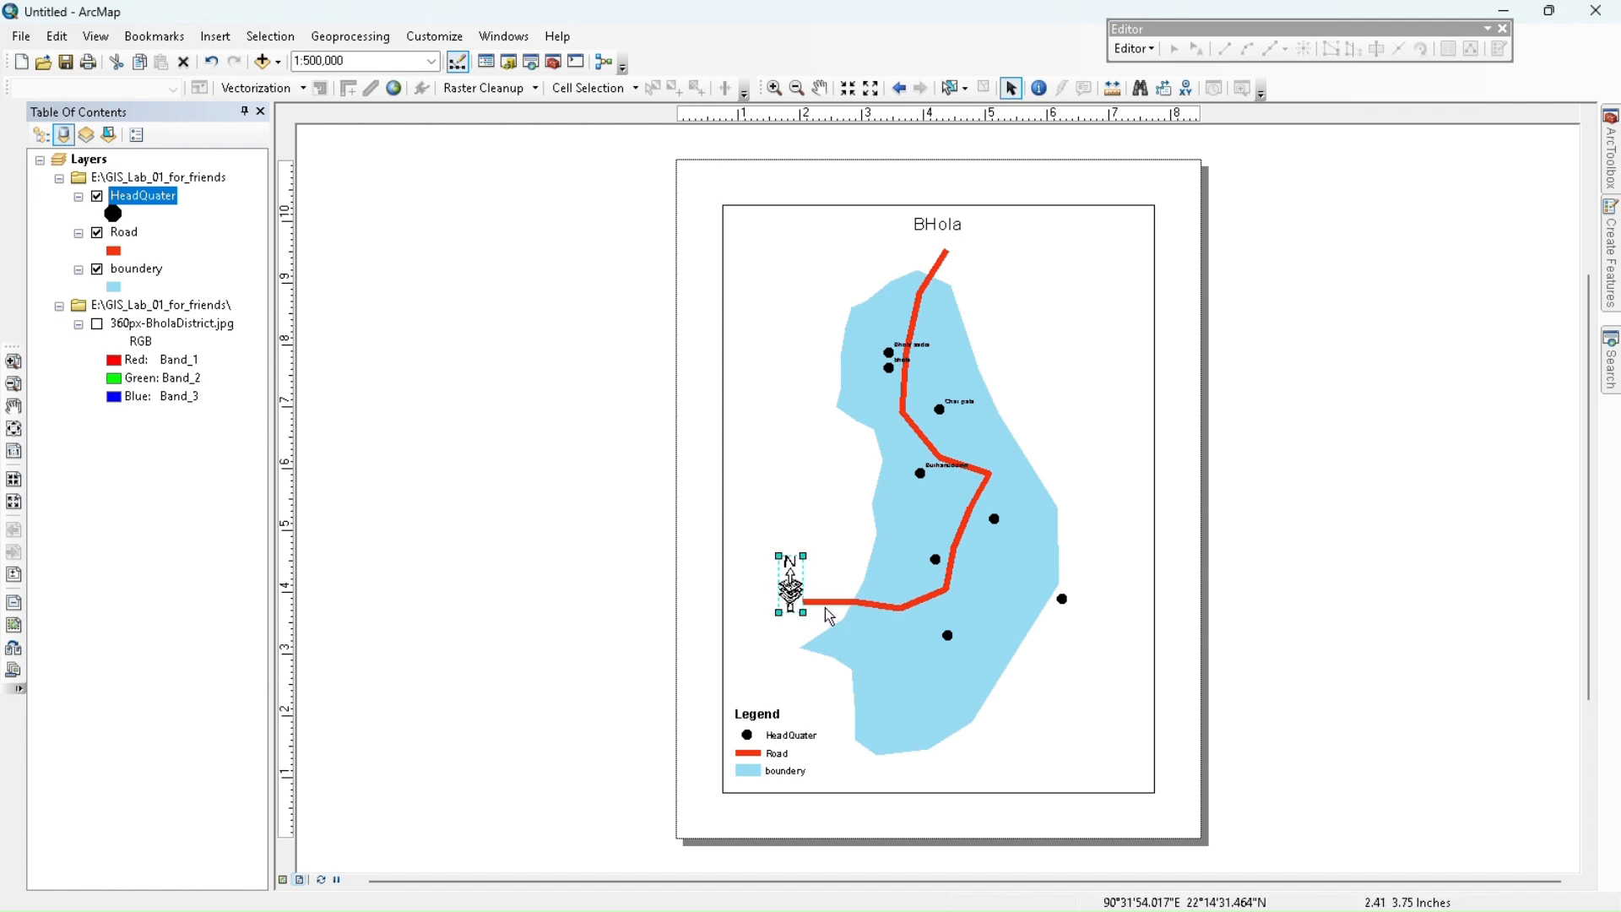
drag(1003, 496, 1117, 253)
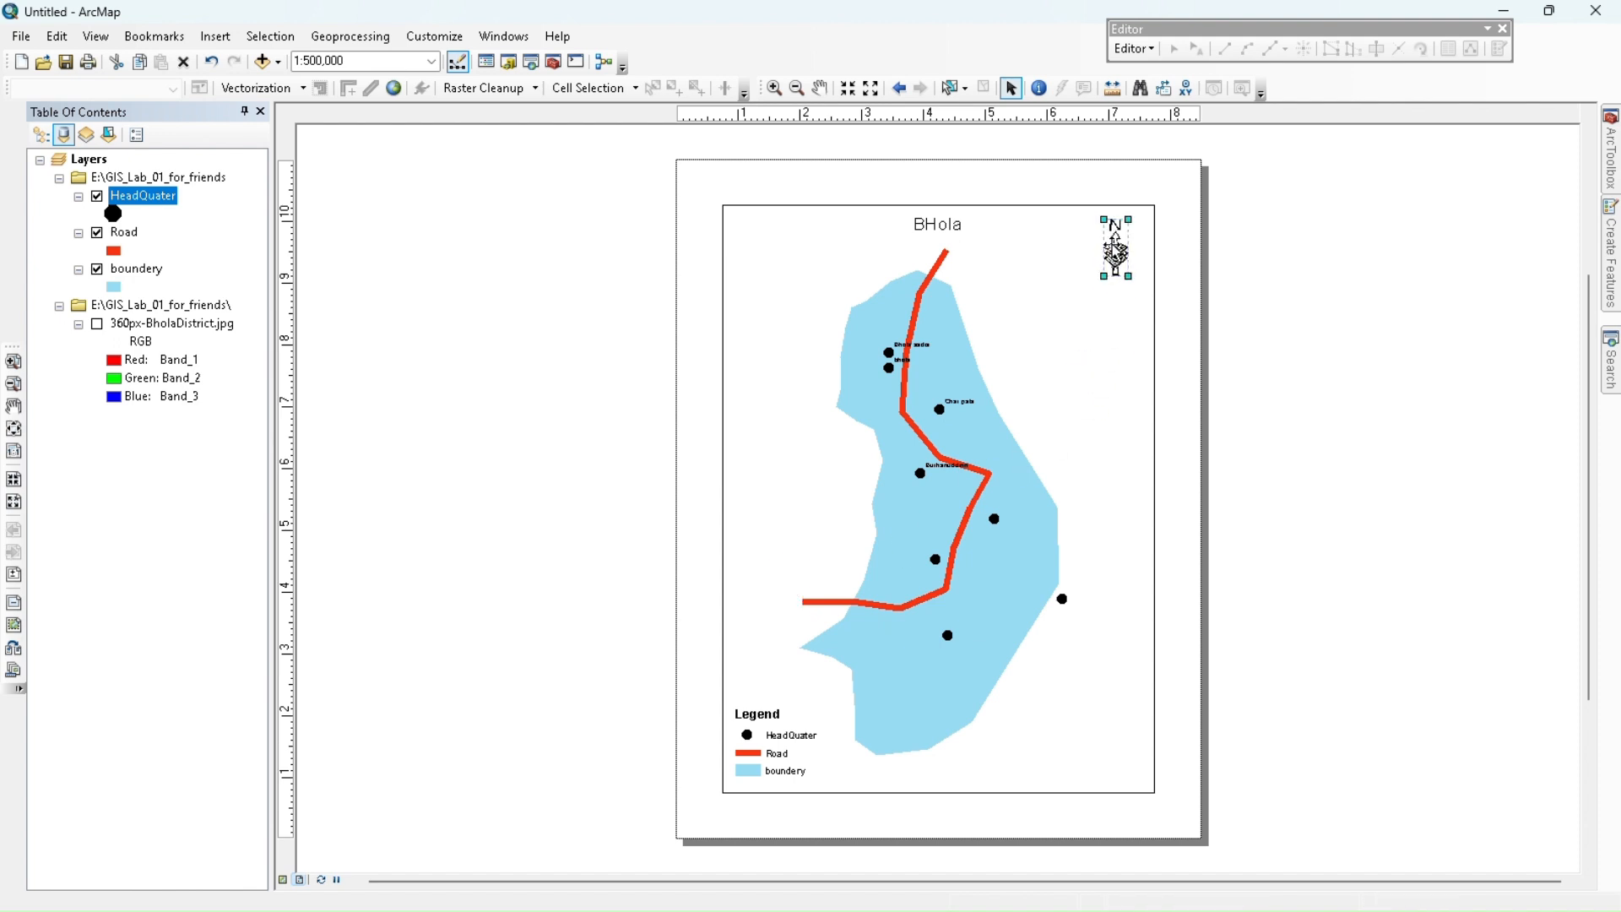
- Insert the default scale bar in decimal degrees and place it in the data frame's lower-right corner
click(221, 36)
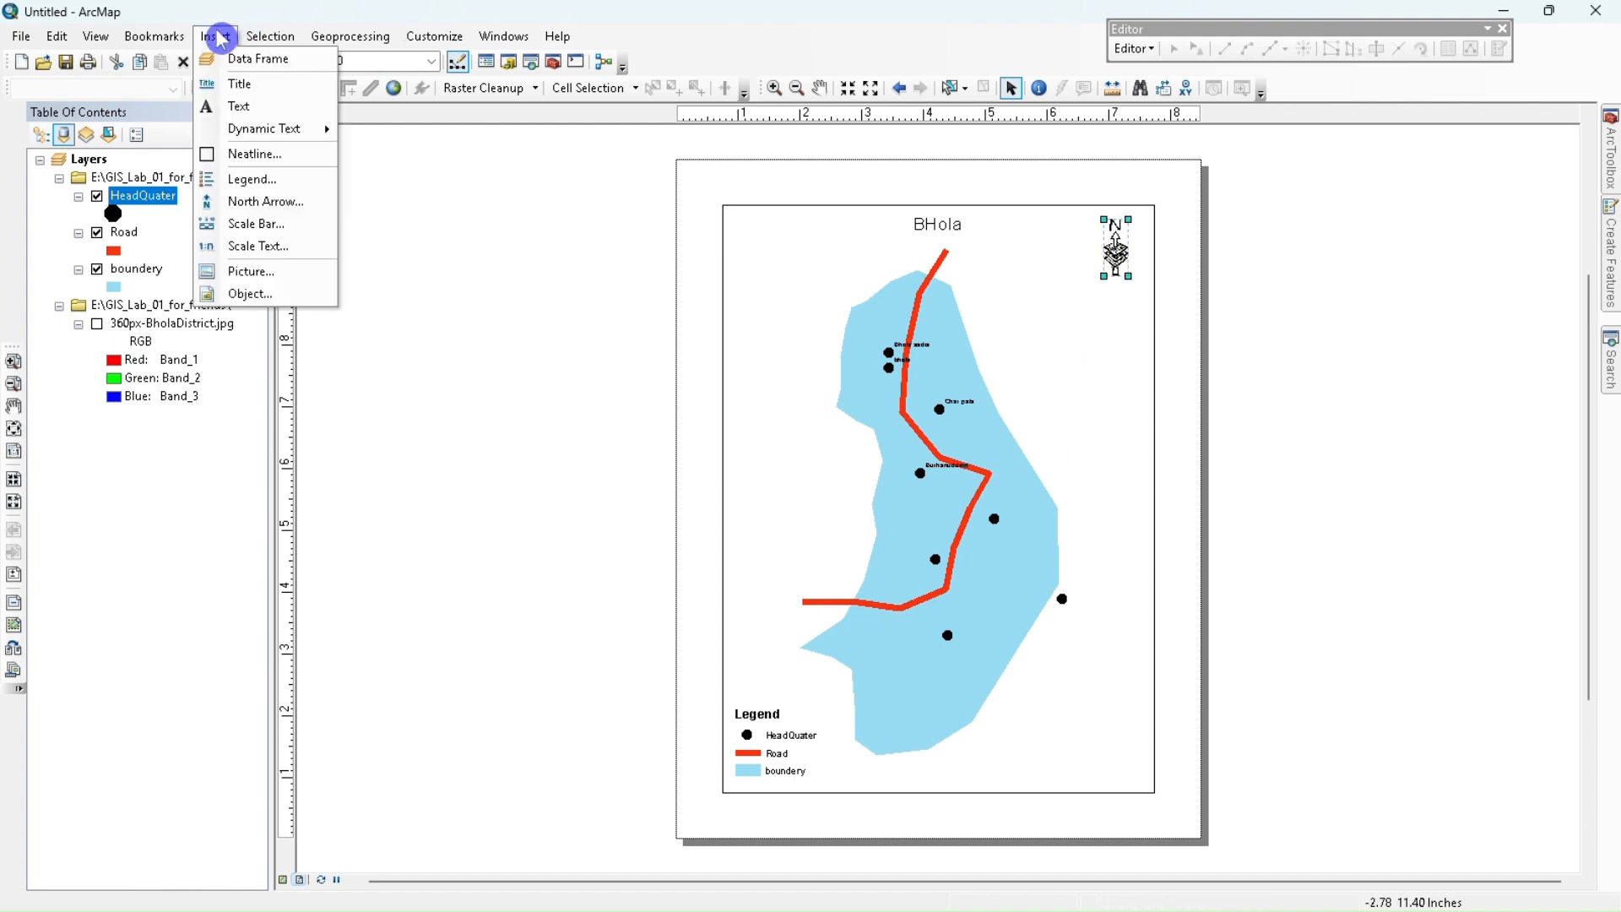
click(270, 223)
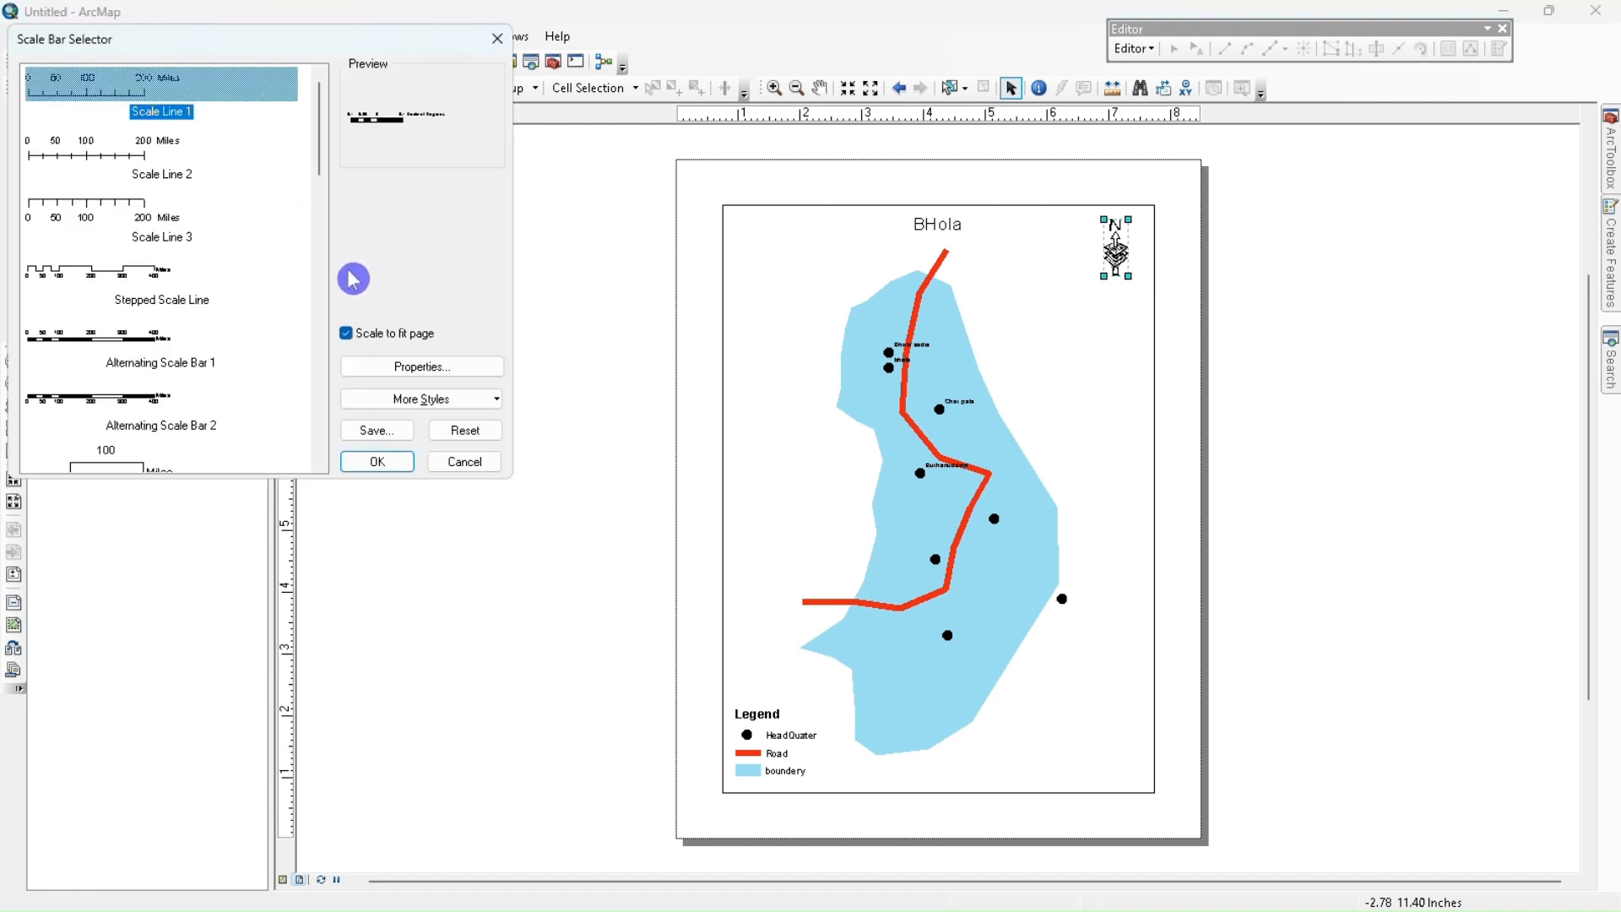
click(389, 470)
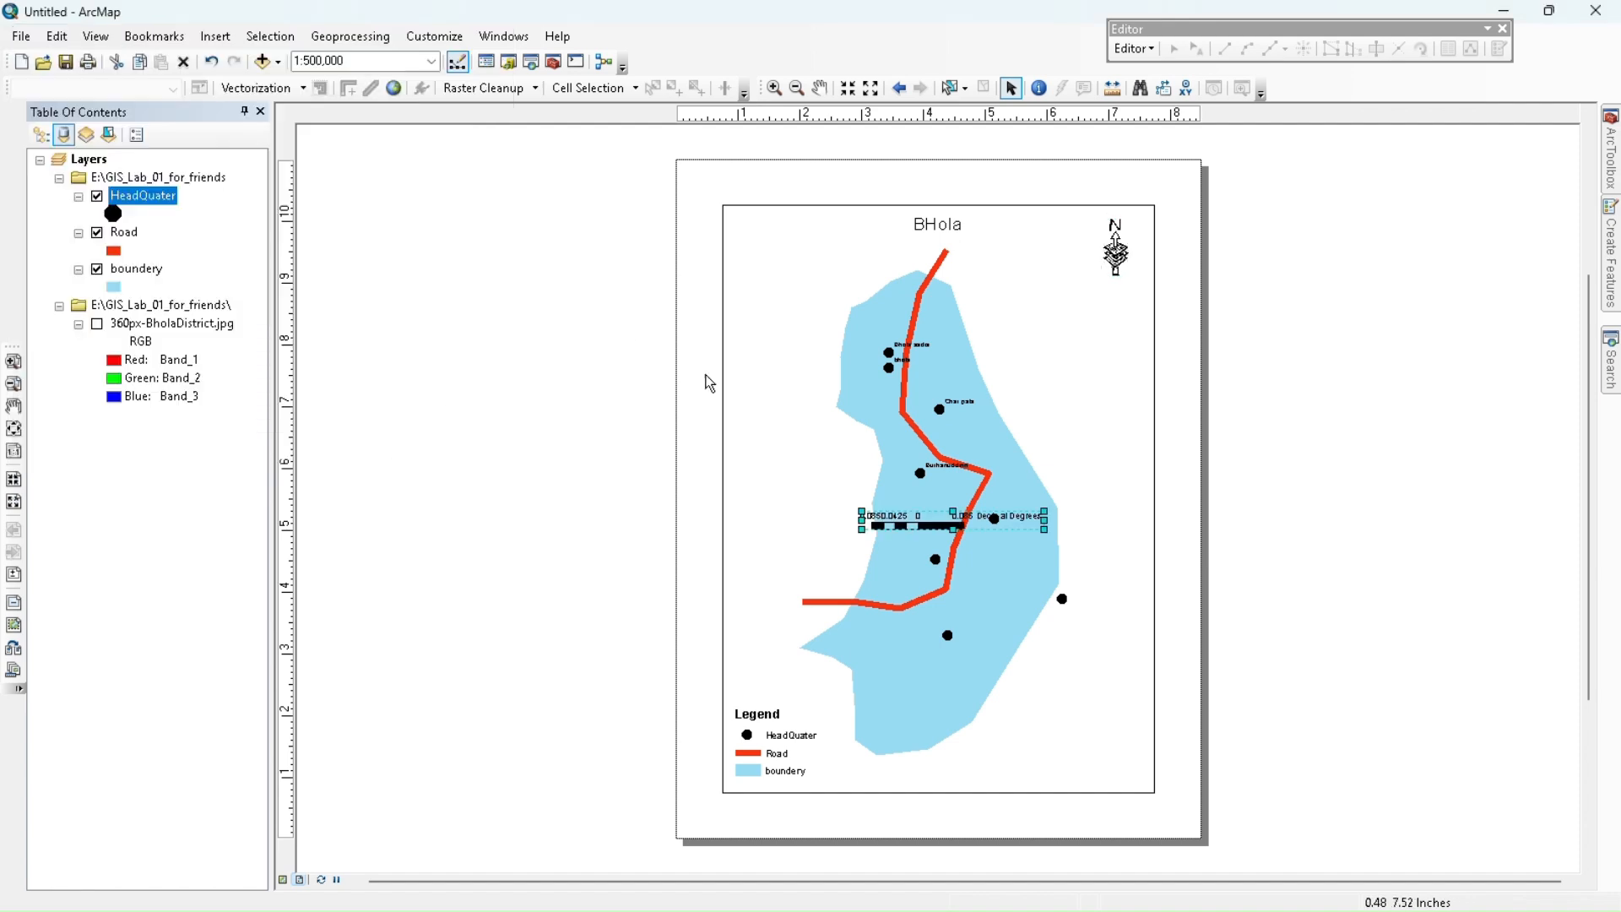
drag(912, 528, 977, 752)
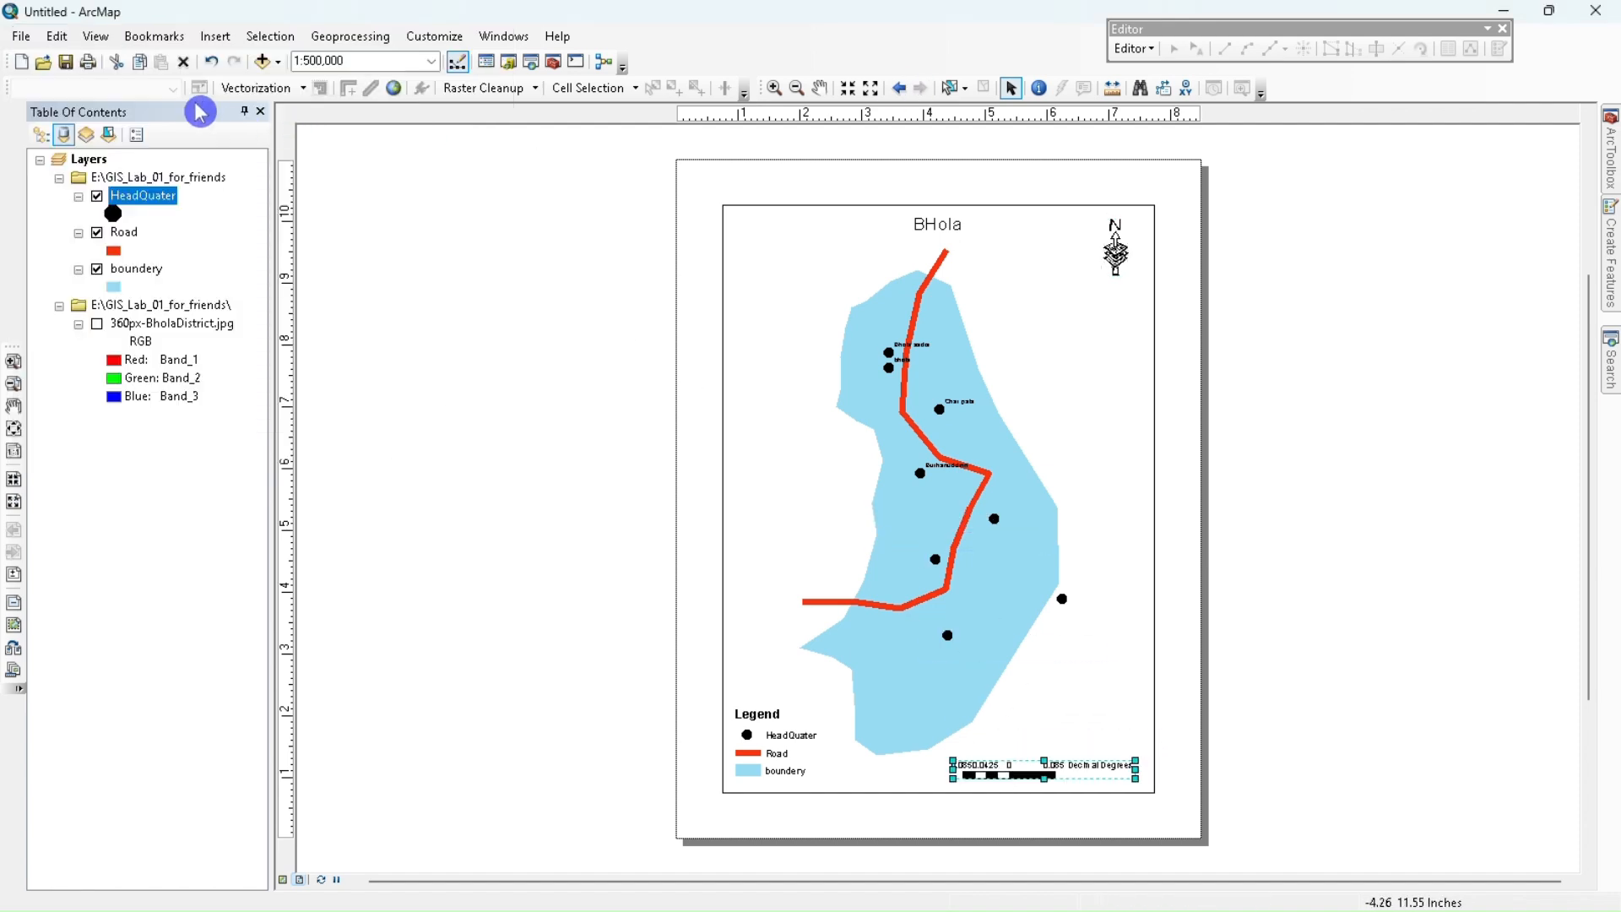
- Save the map document as Bhola_D_M_Lab_1 in the usgs image folder
click(21, 36)
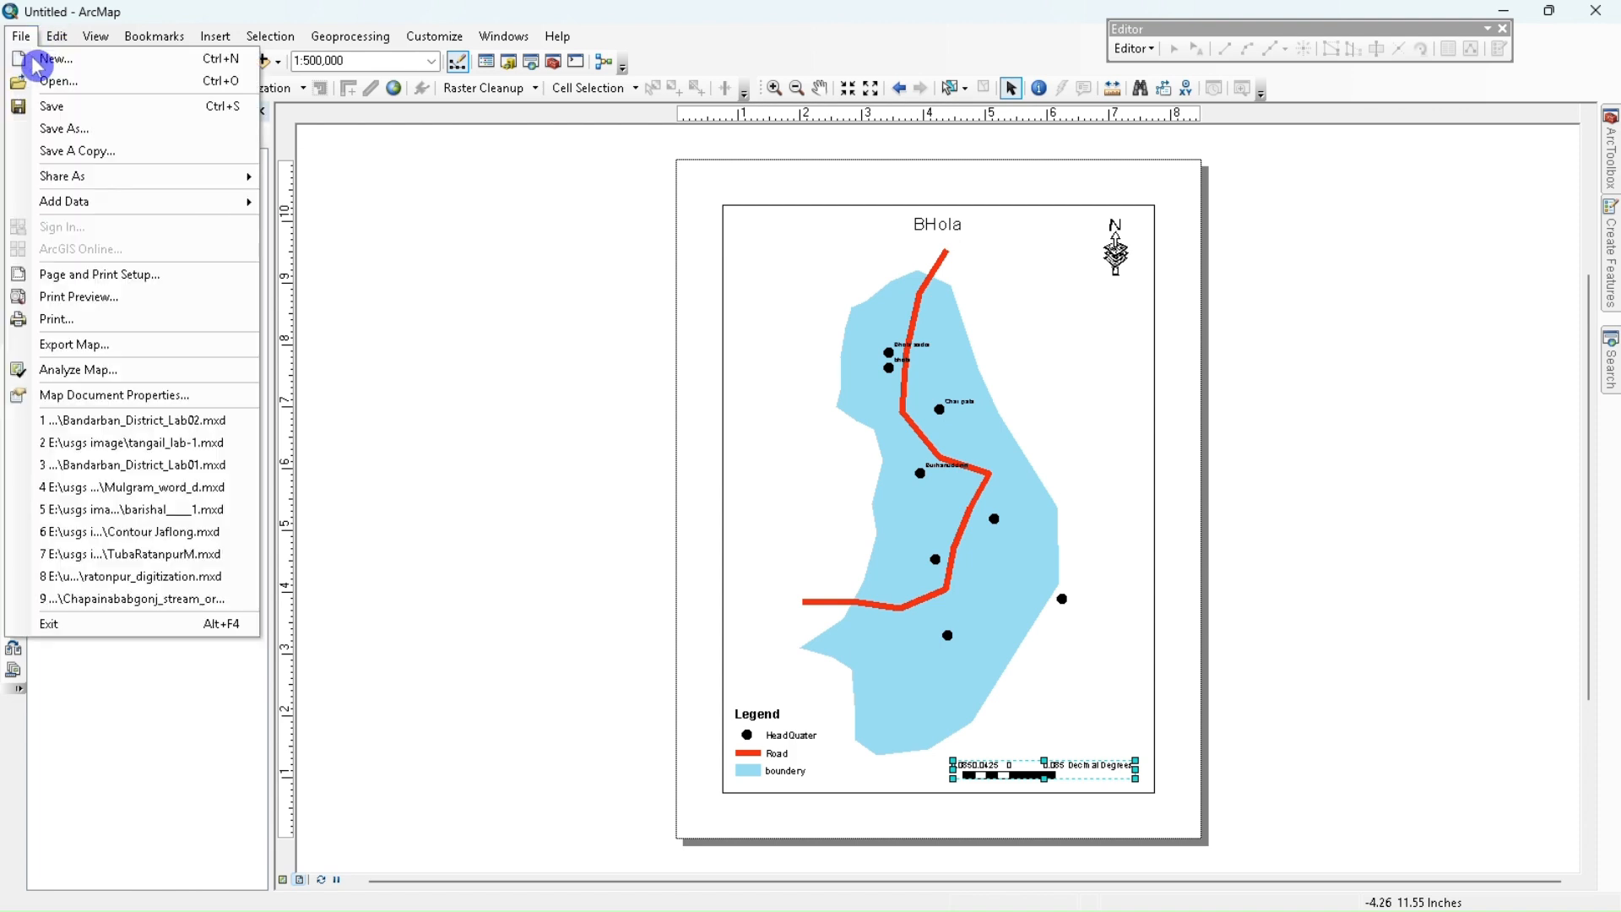
click(89, 131)
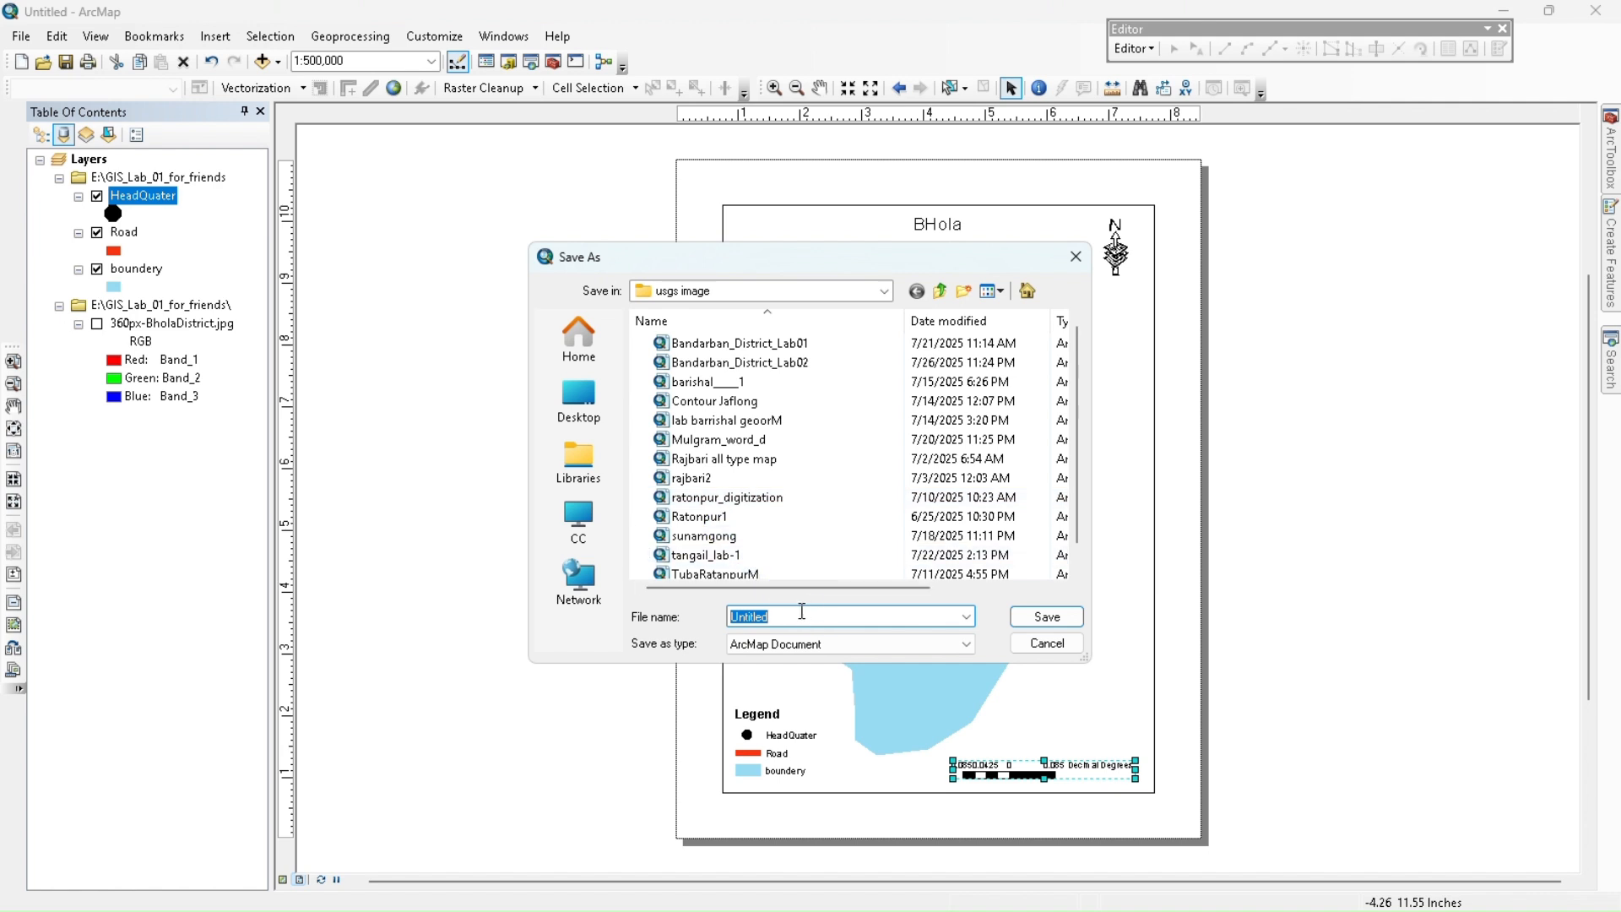
text(BHola)
key(BackSpace)
key(BackSpace)
text(ho)
click(1047, 618)
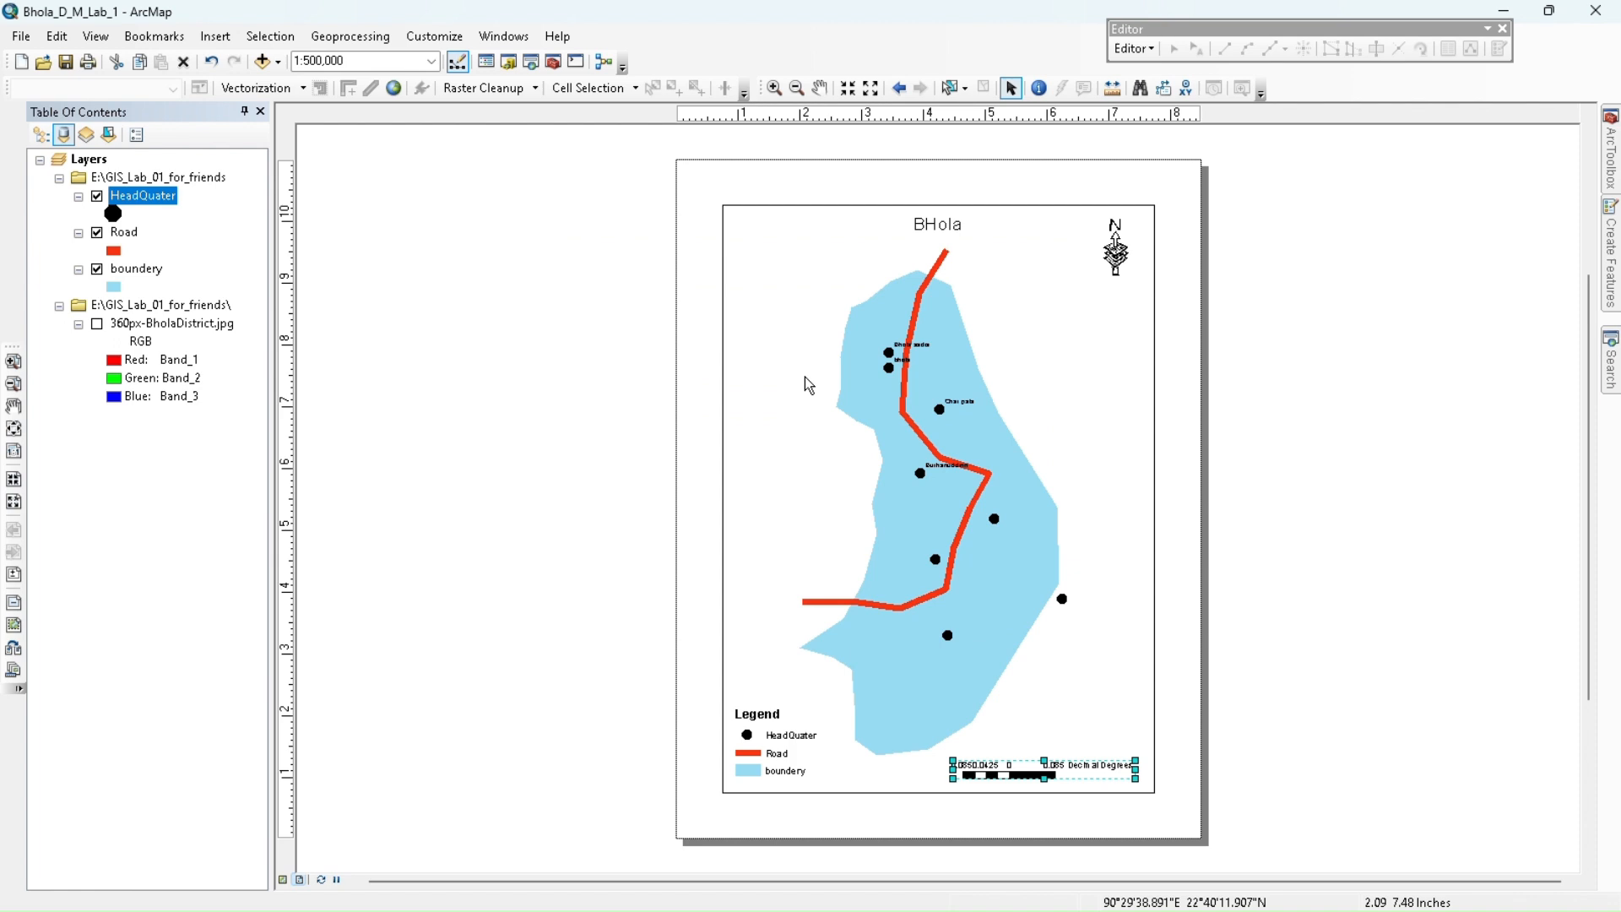
click(22, 37)
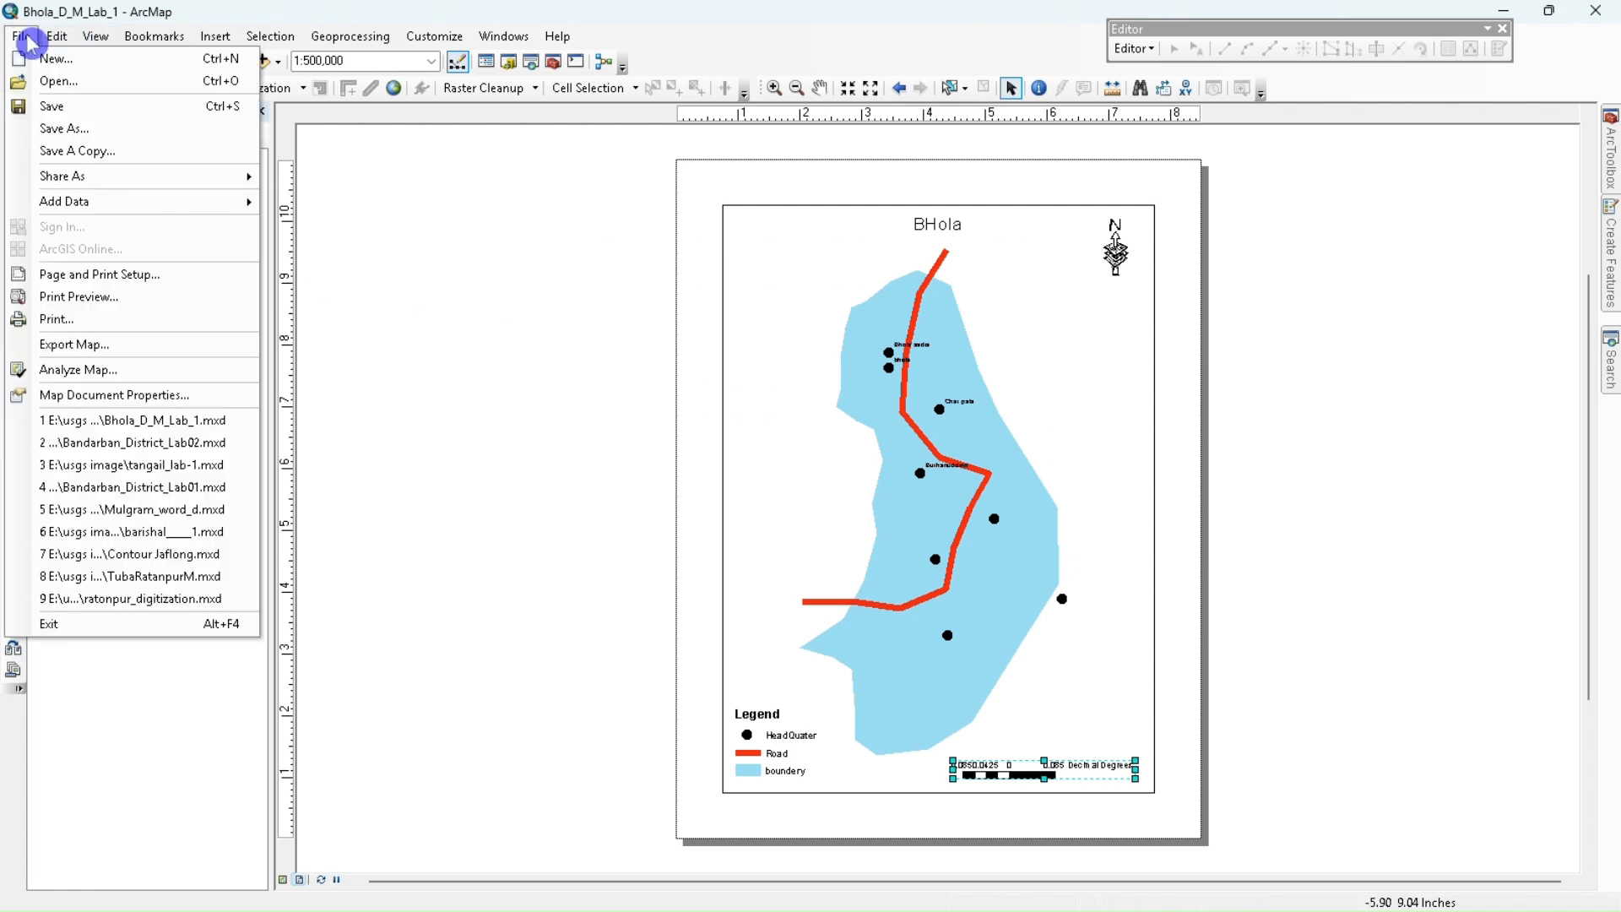
click(59, 81)
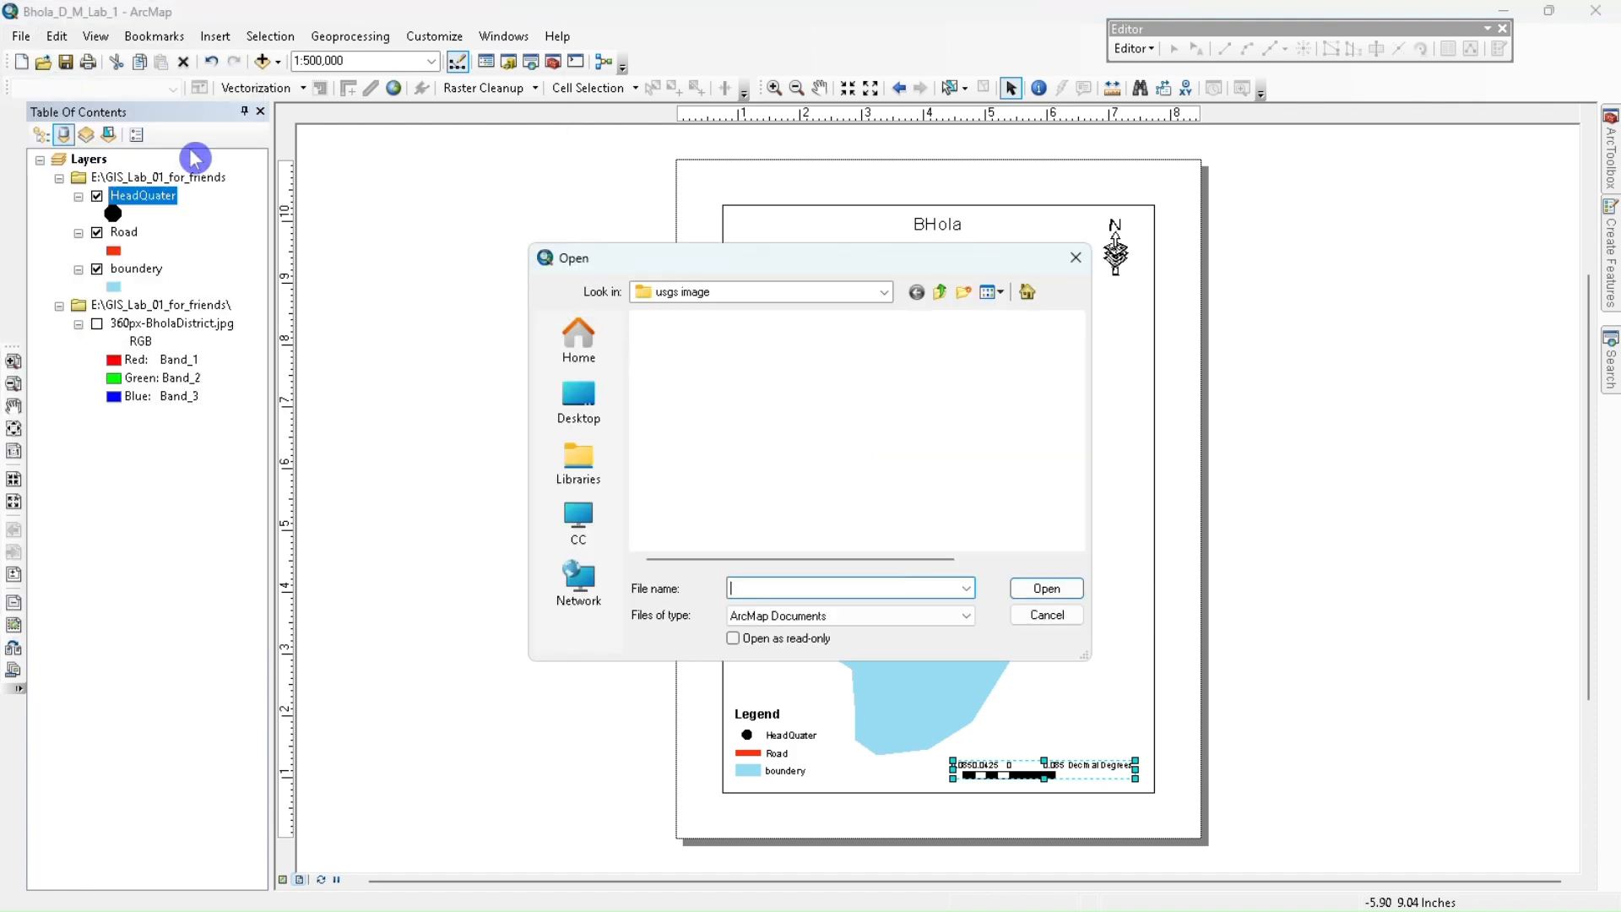
scroll(743, 409, down, 1)
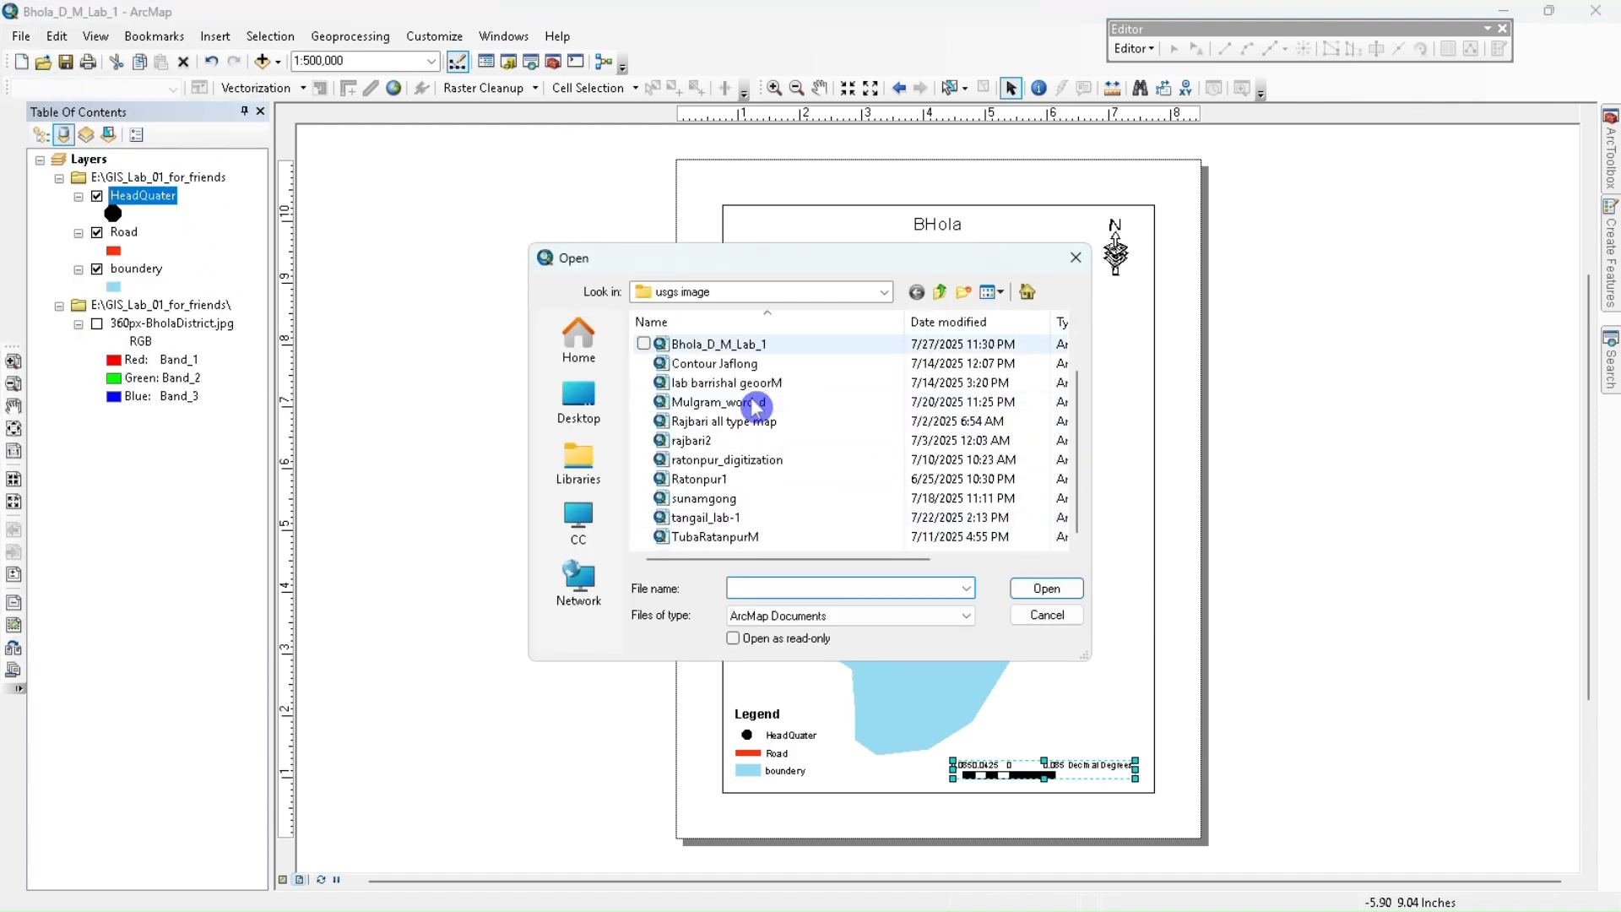
click(1073, 261)
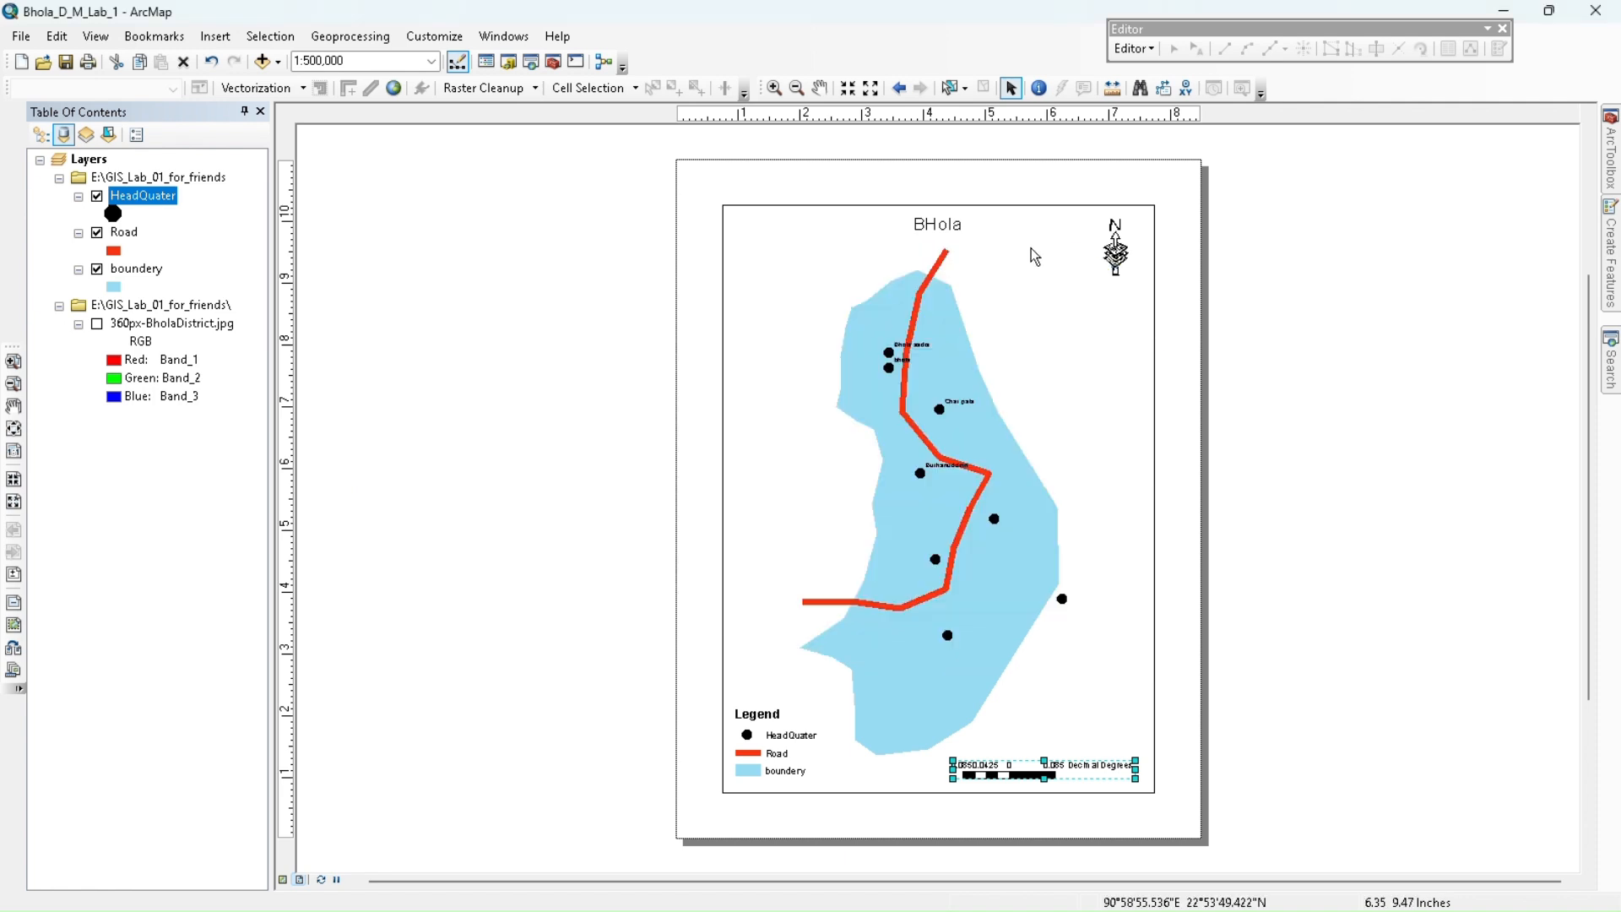
- Close the table of contents and export the map layout to the Downloads folder as a 300 dpi PDF named Bhola_D_M_Lab_1
click(261, 112)
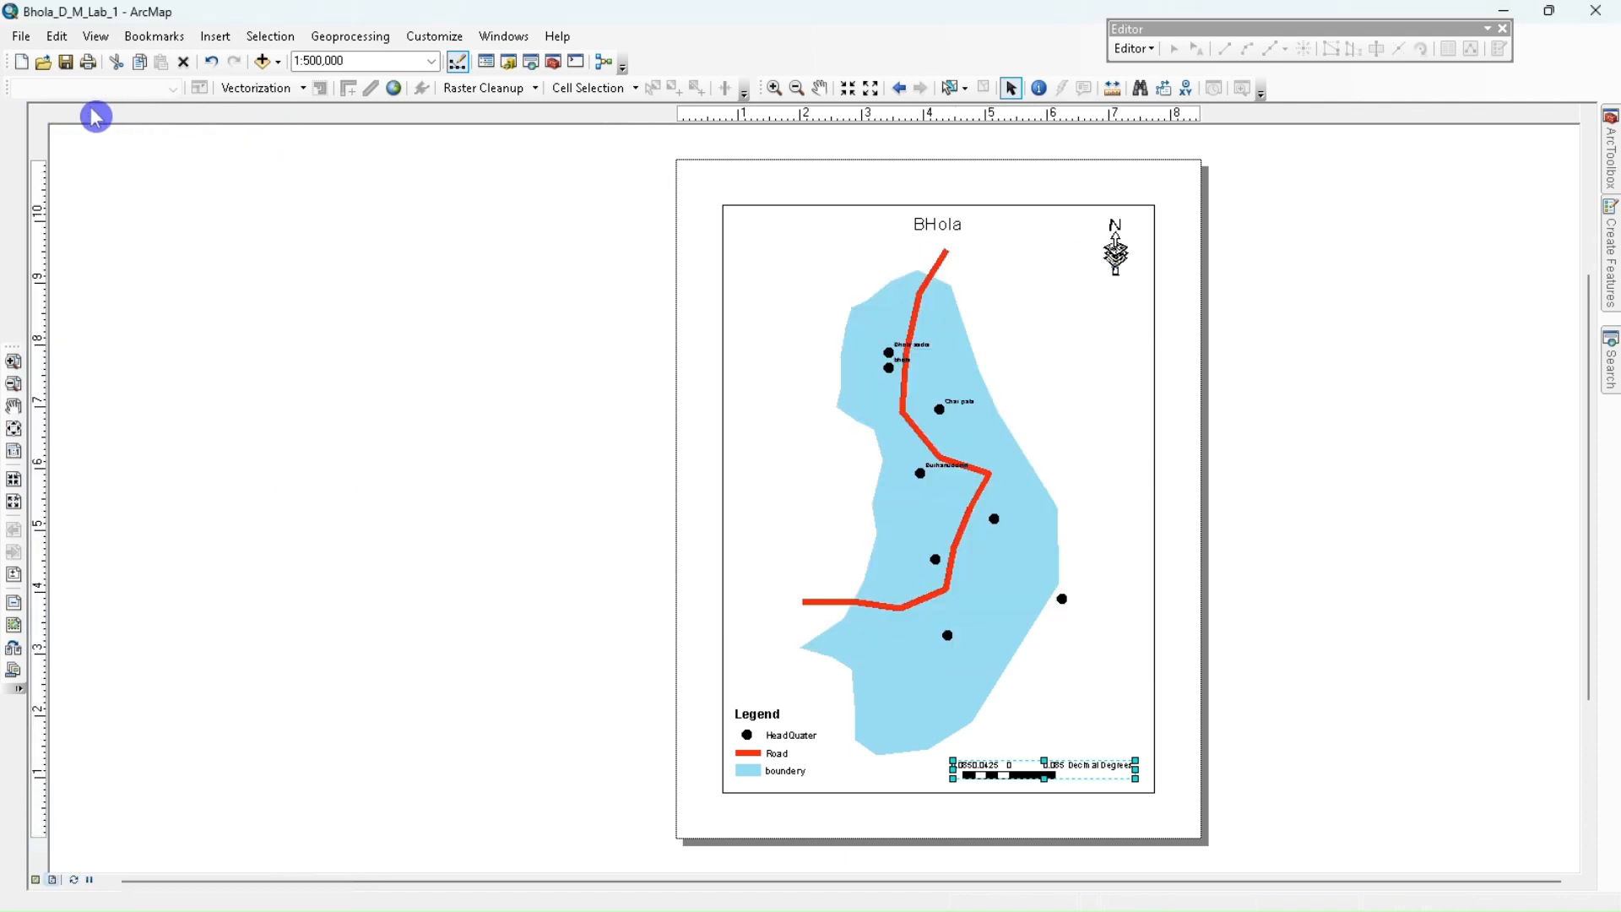
click(21, 38)
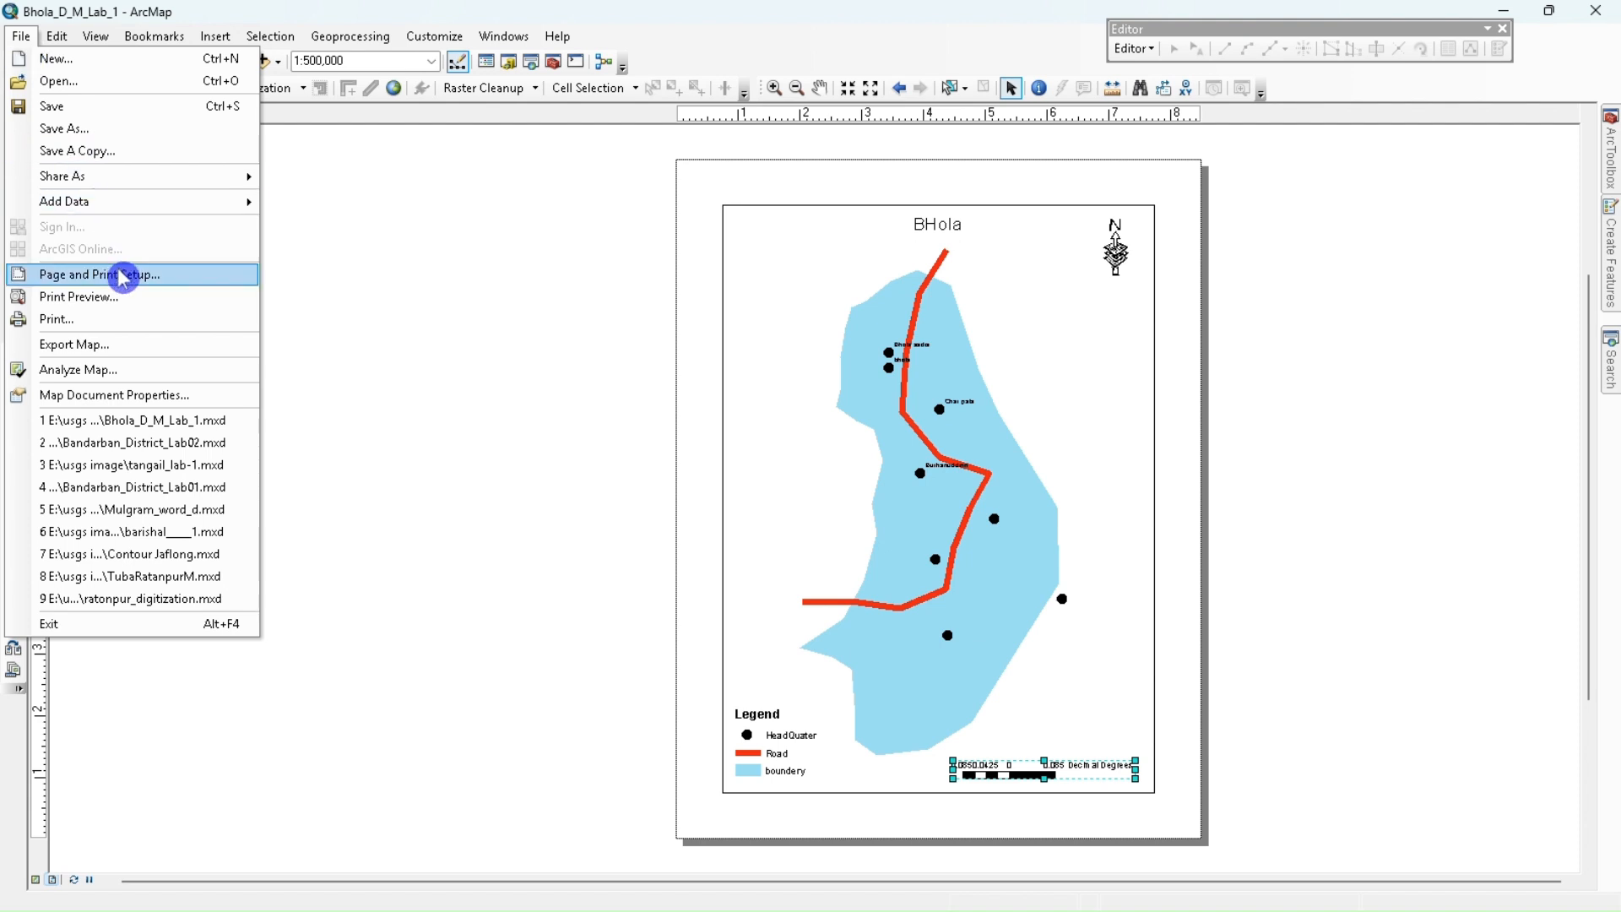
click(114, 351)
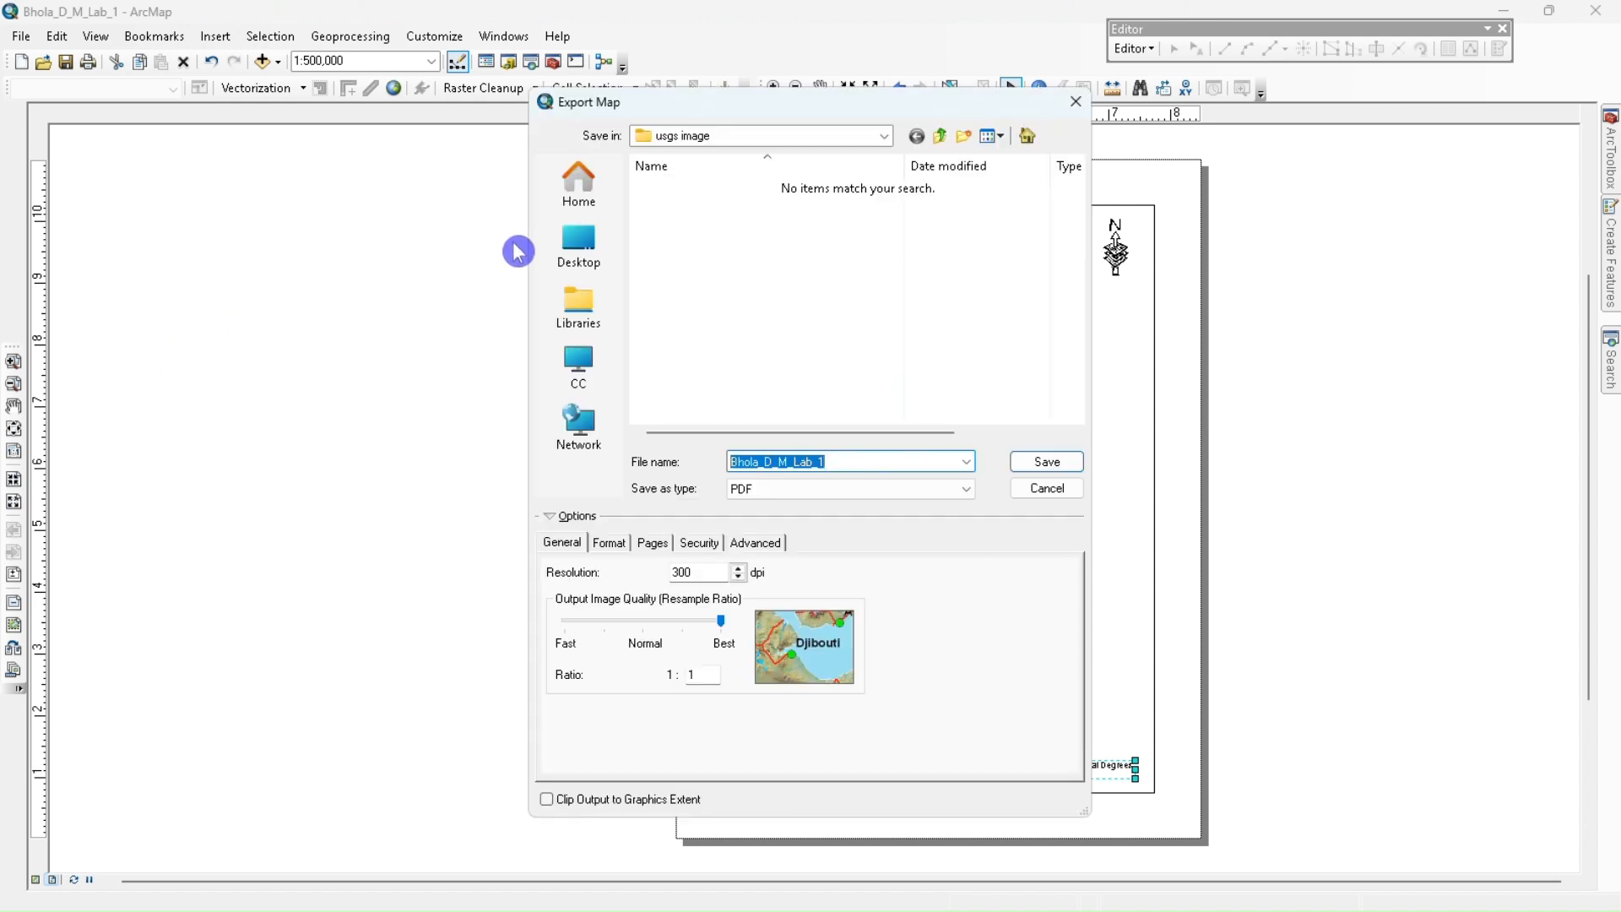
click(757, 488)
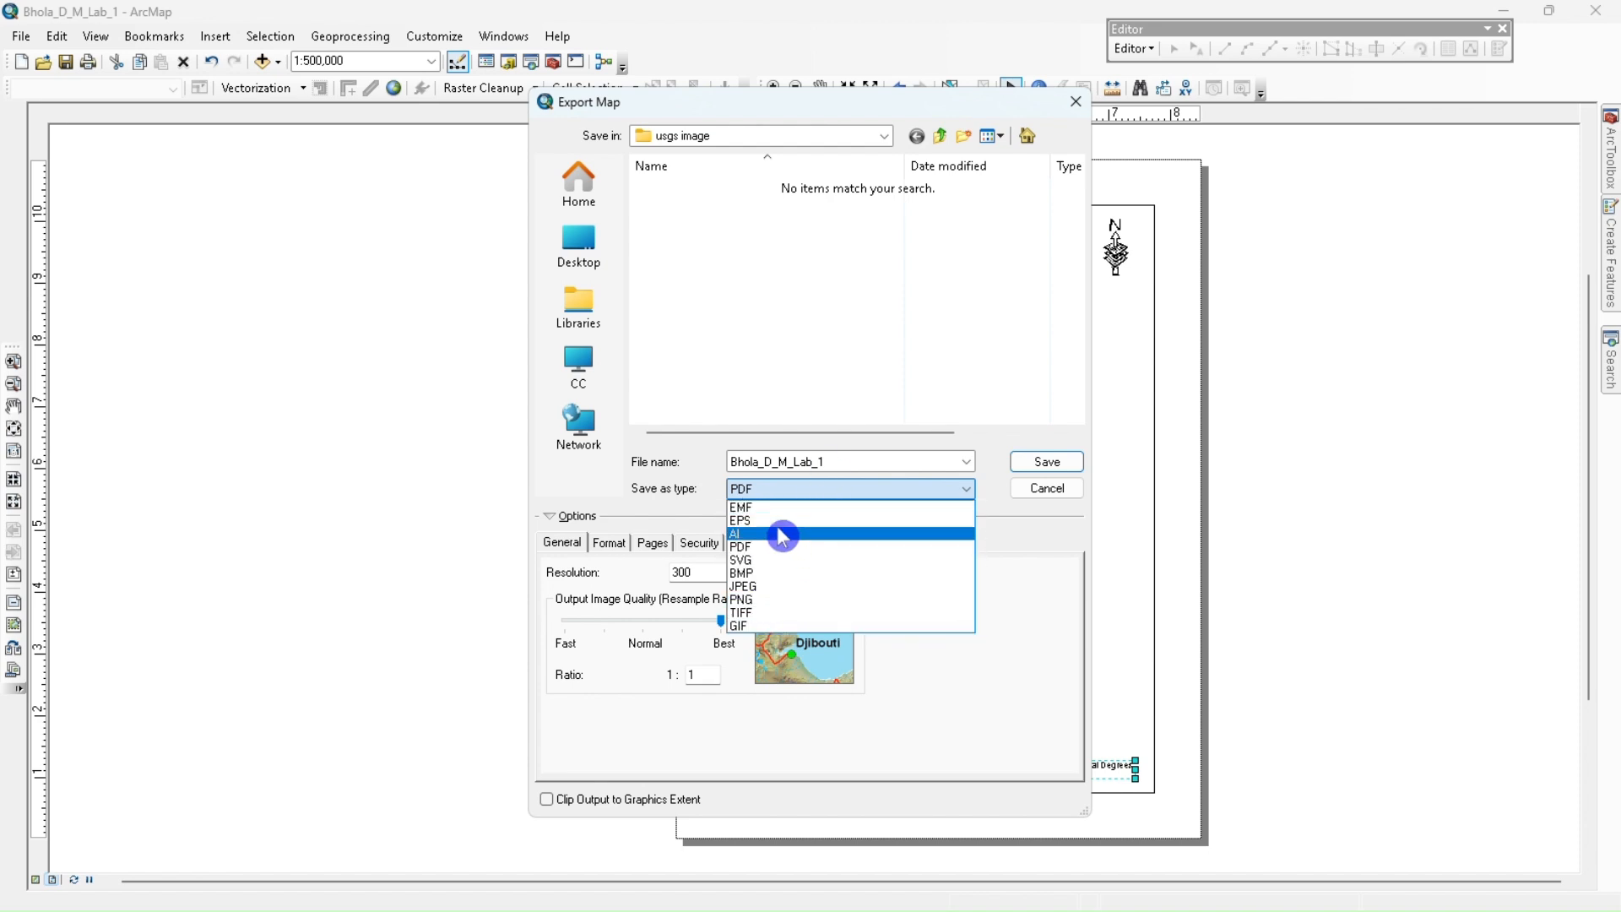
click(878, 461)
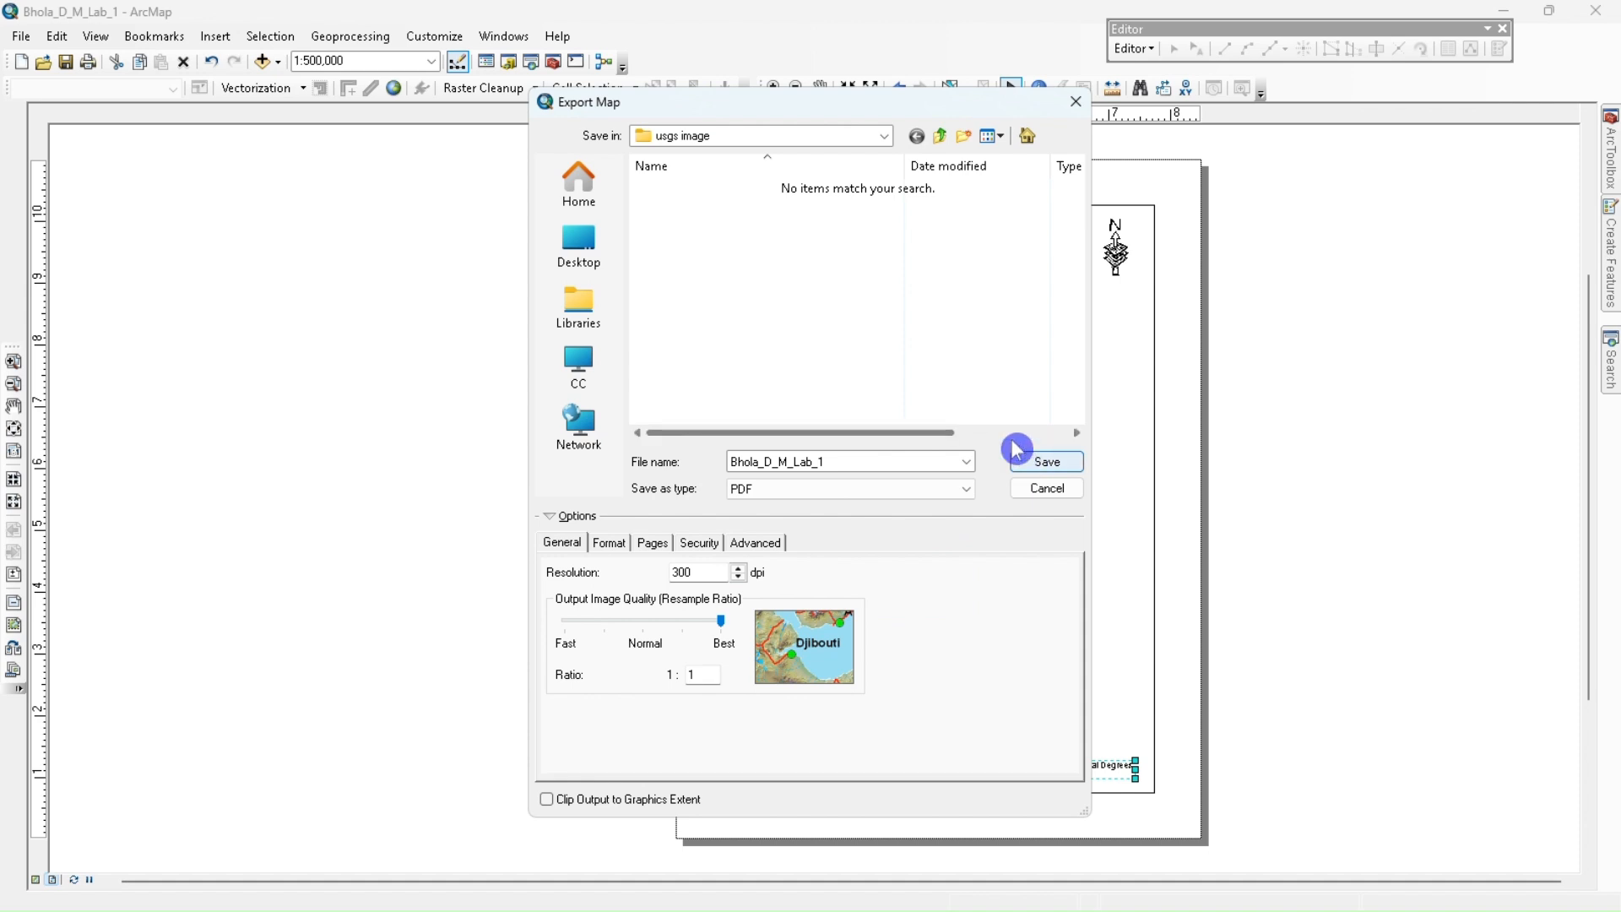
click(887, 138)
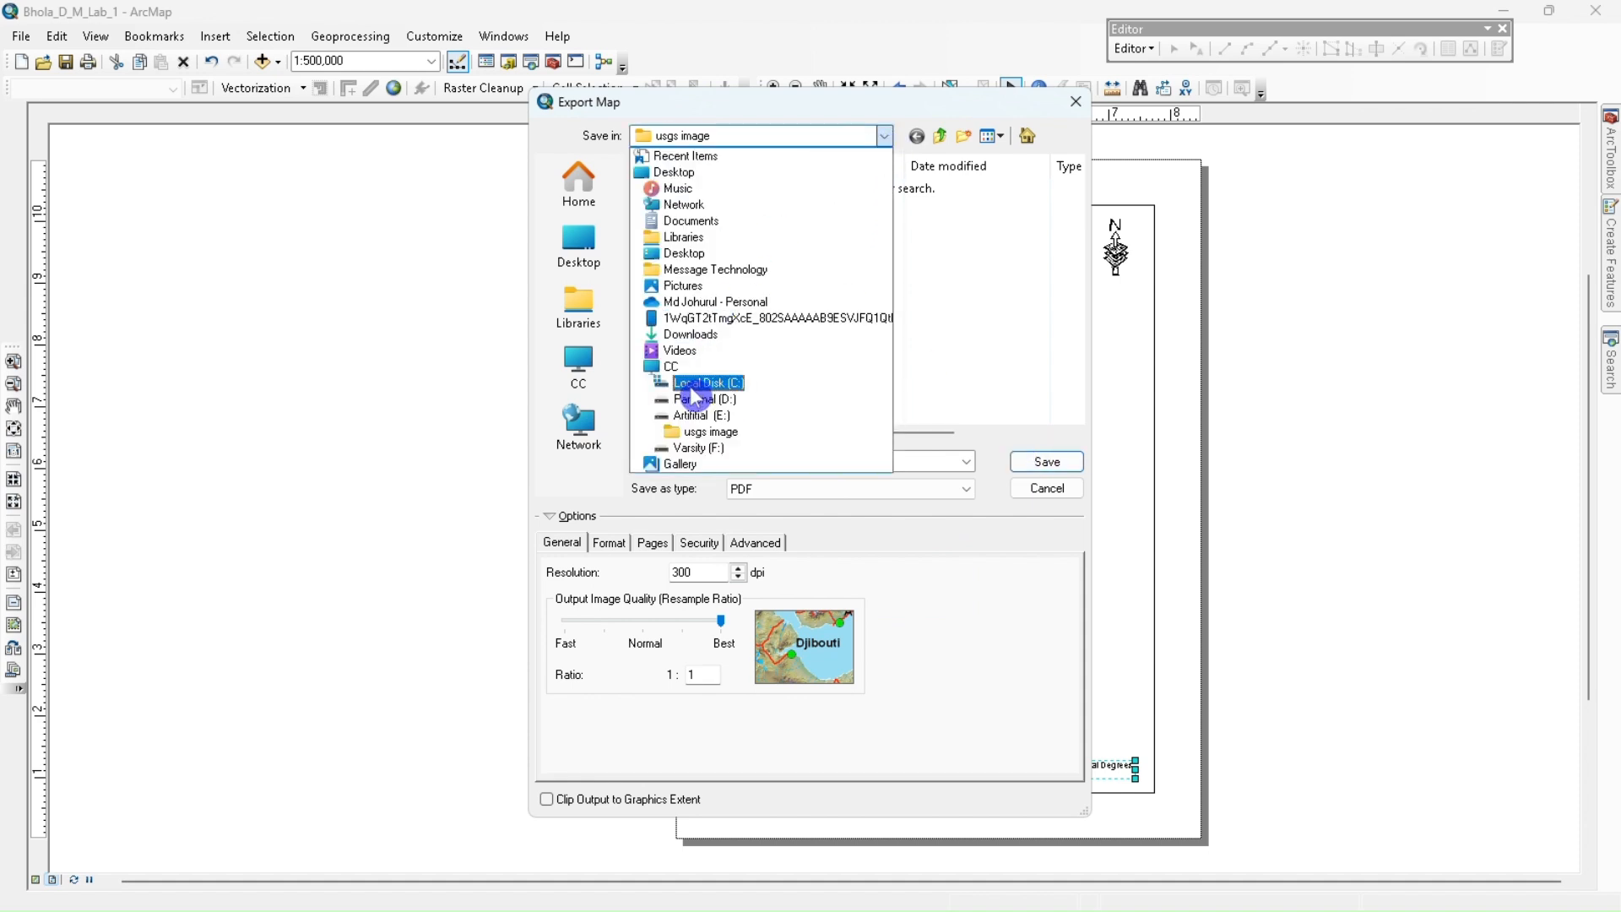
click(689, 335)
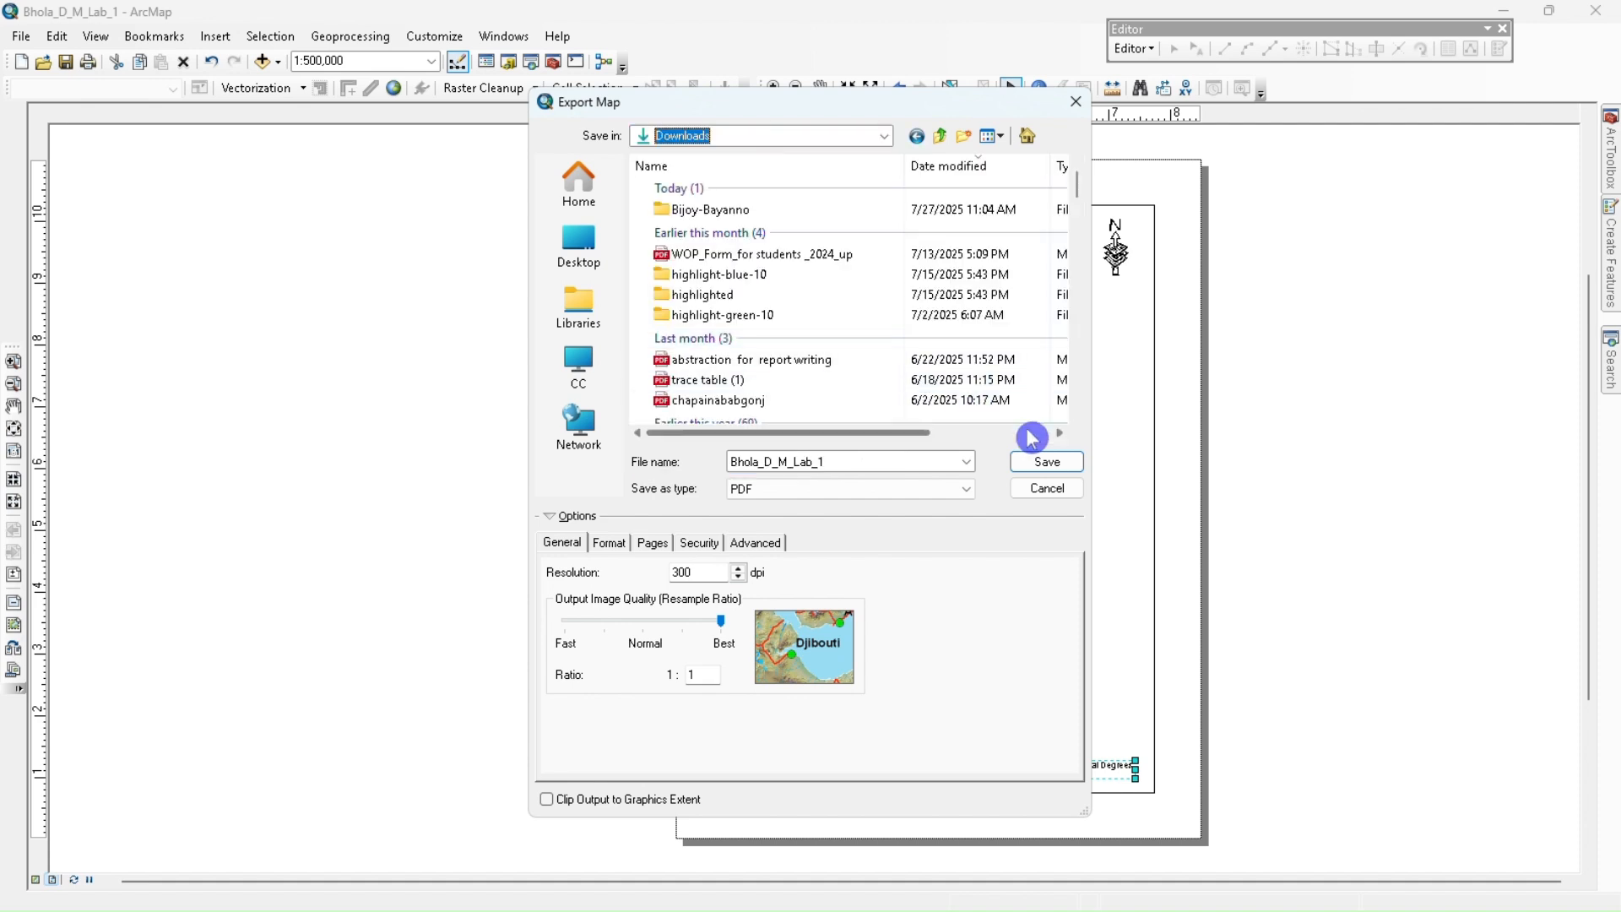
click(1052, 463)
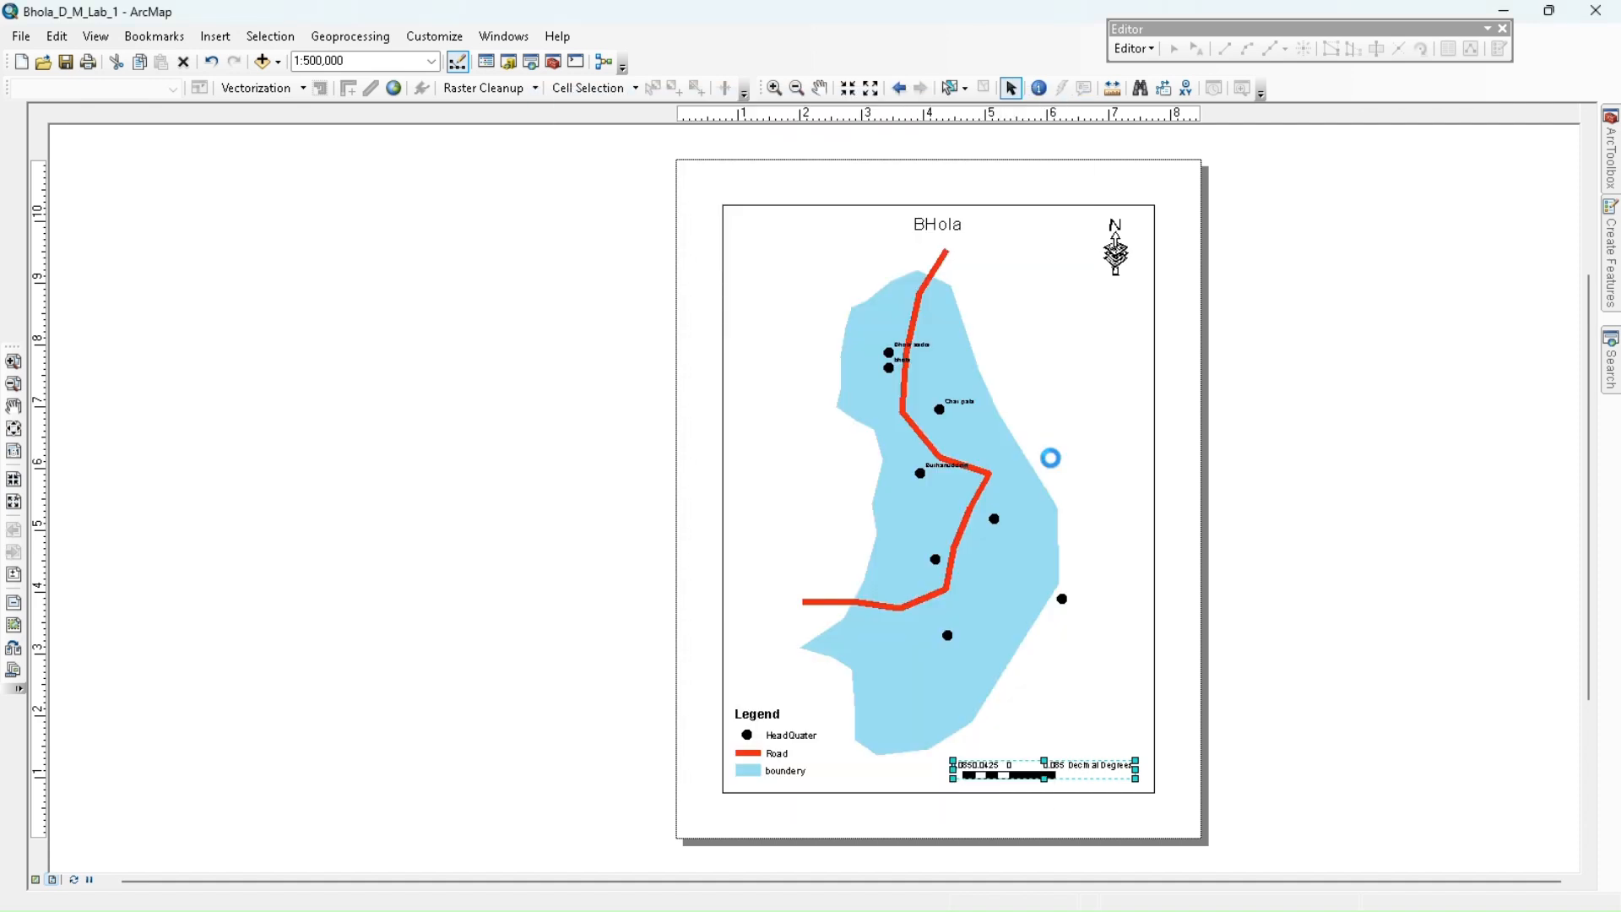
key(super+d)
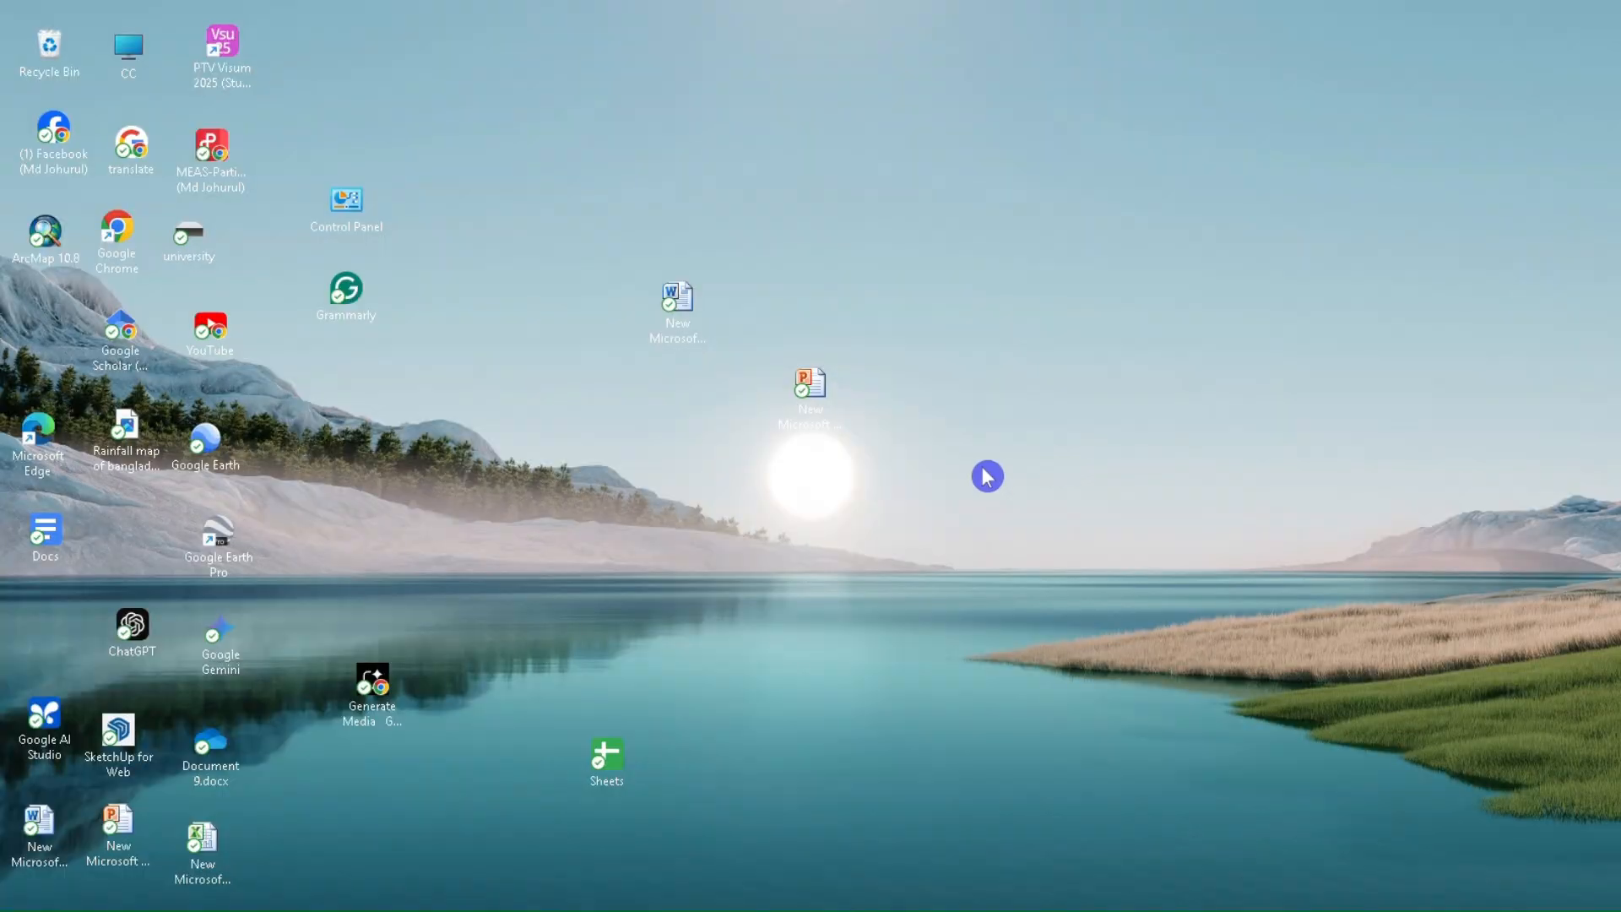
double_click(121, 73)
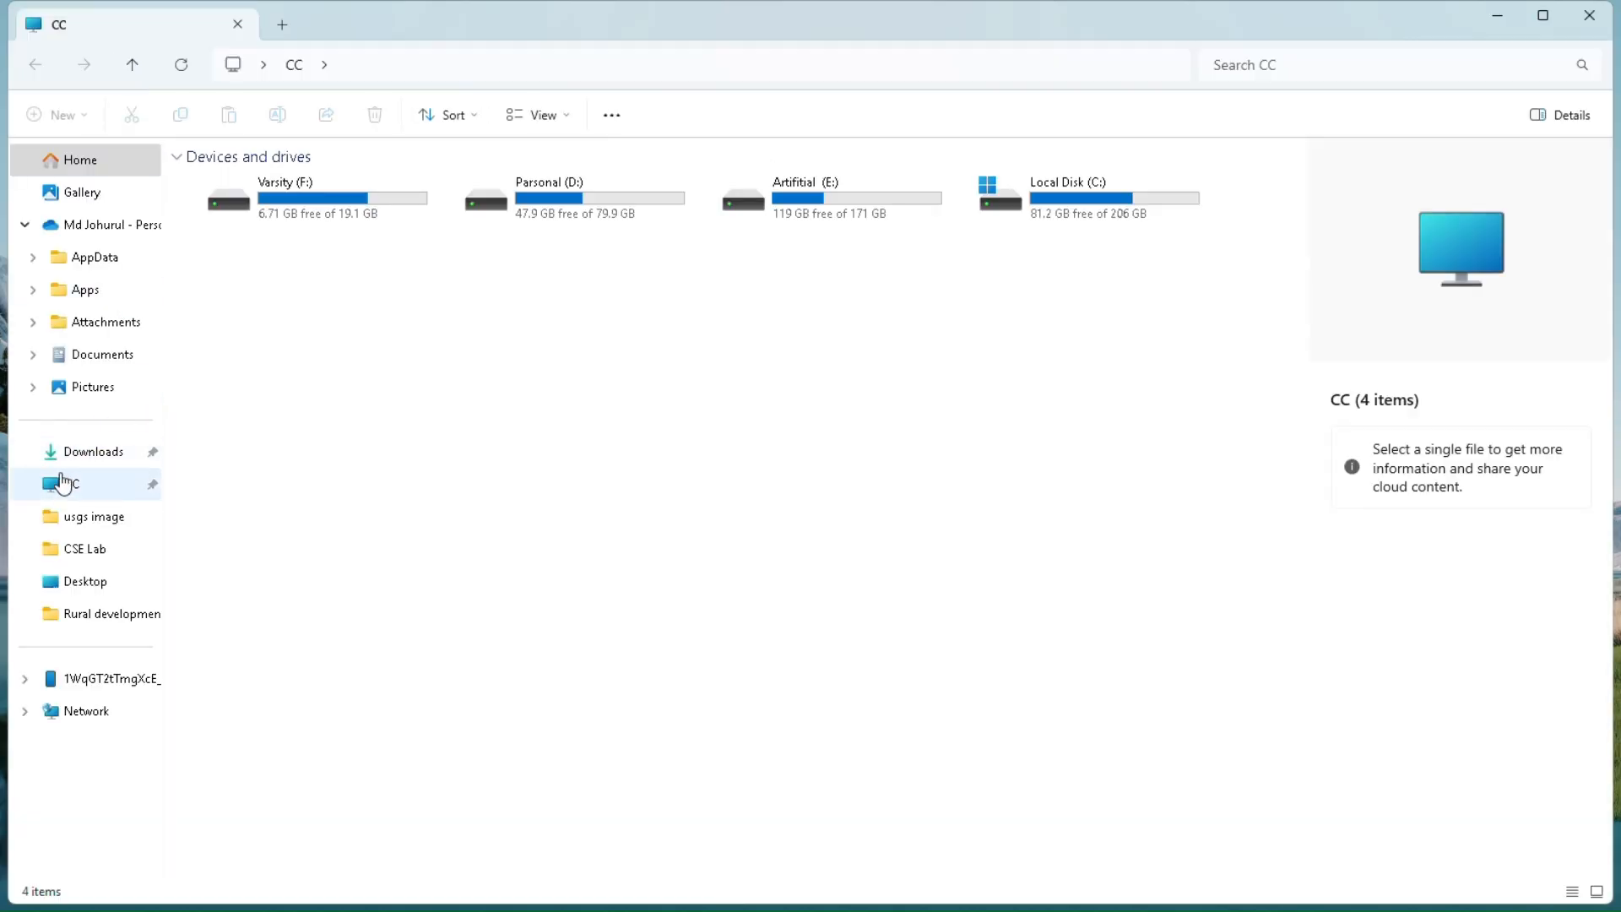
click(107, 456)
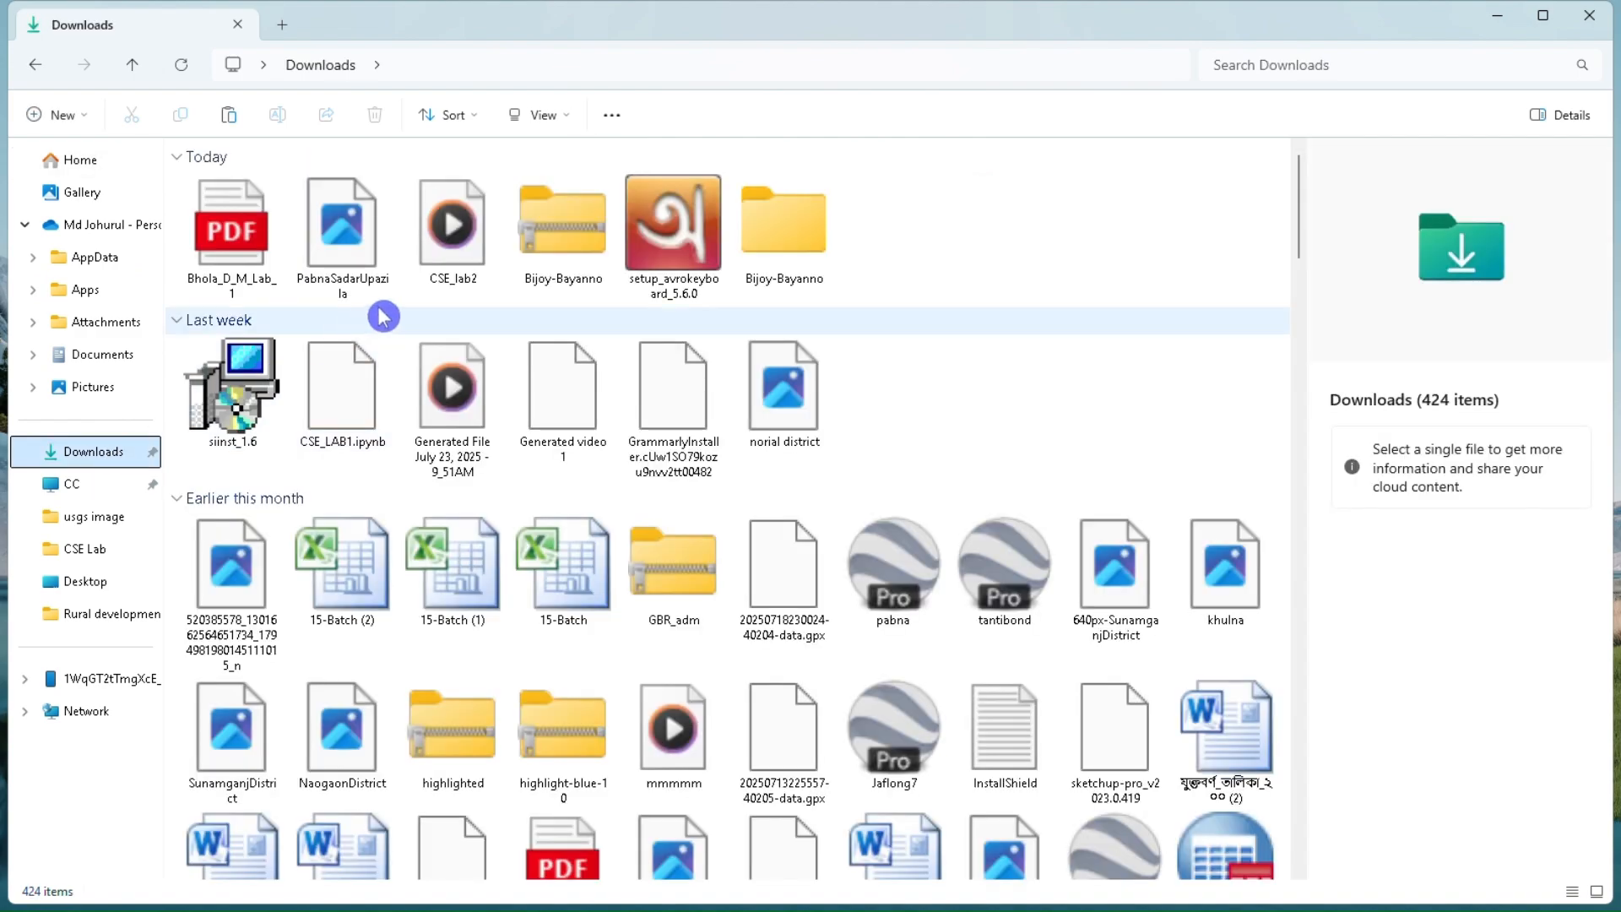
double_click(224, 263)
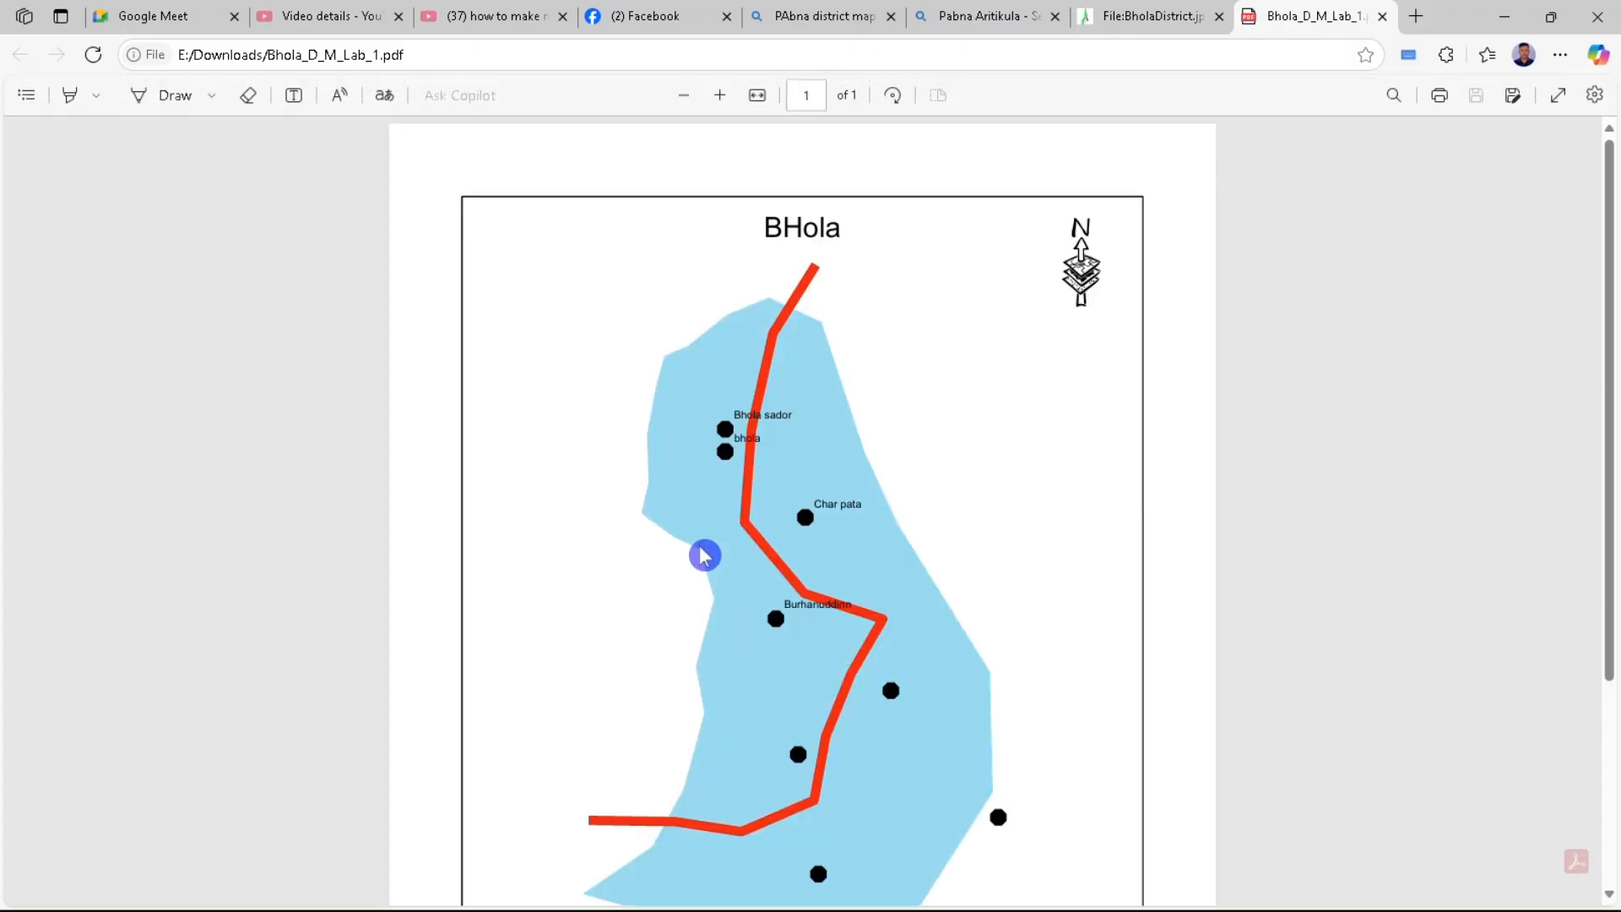
ctrl+scroll(890, 454, down, 5)
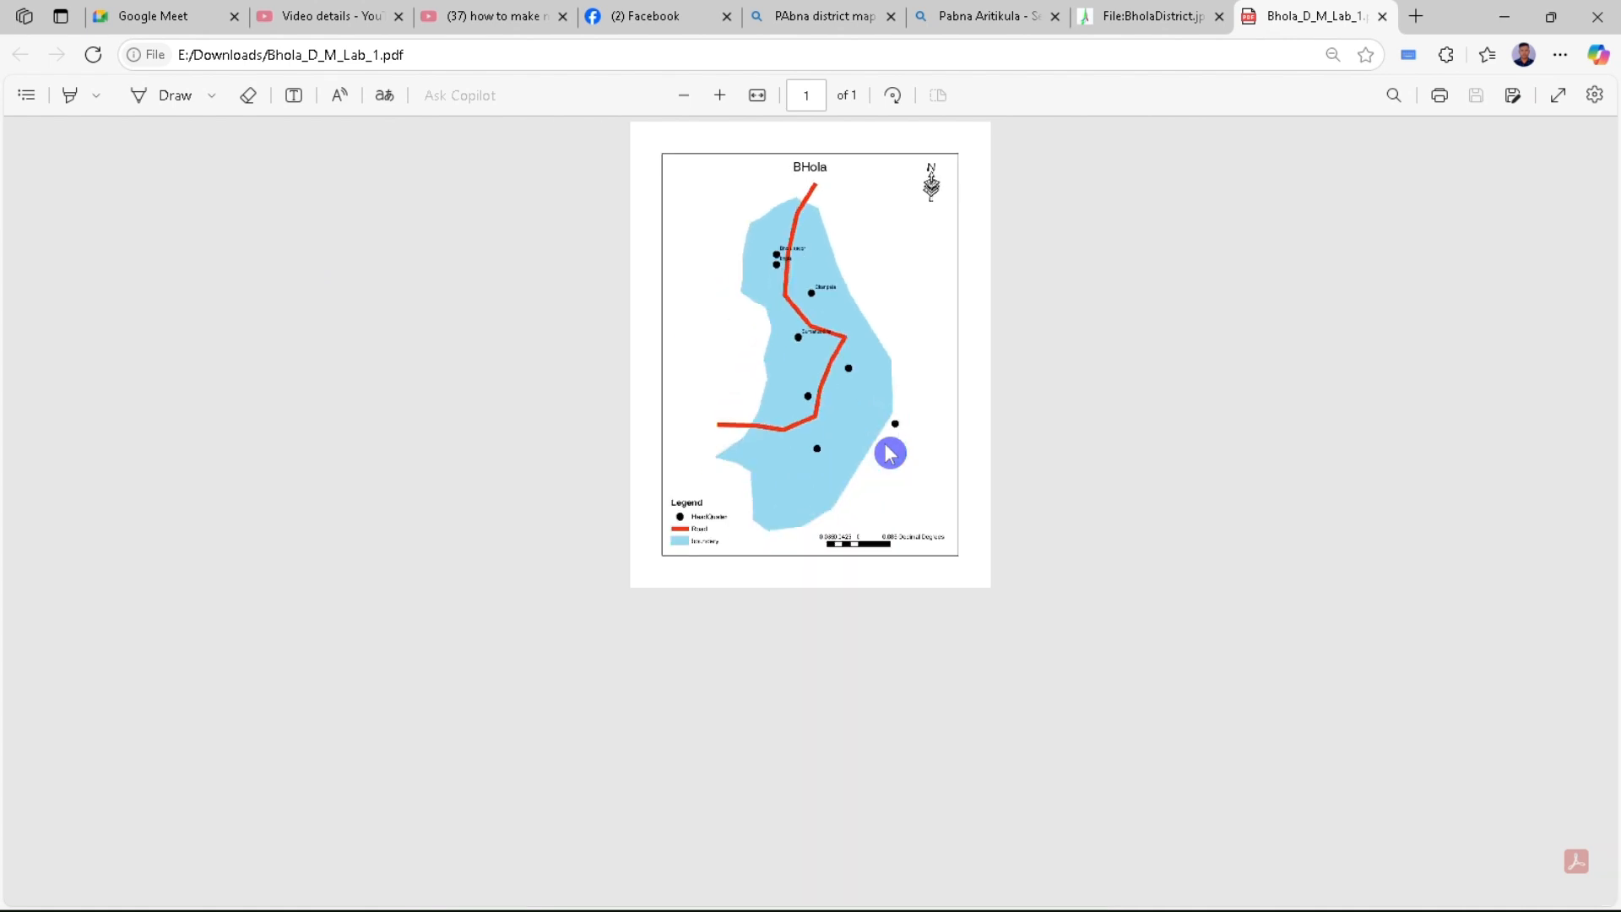